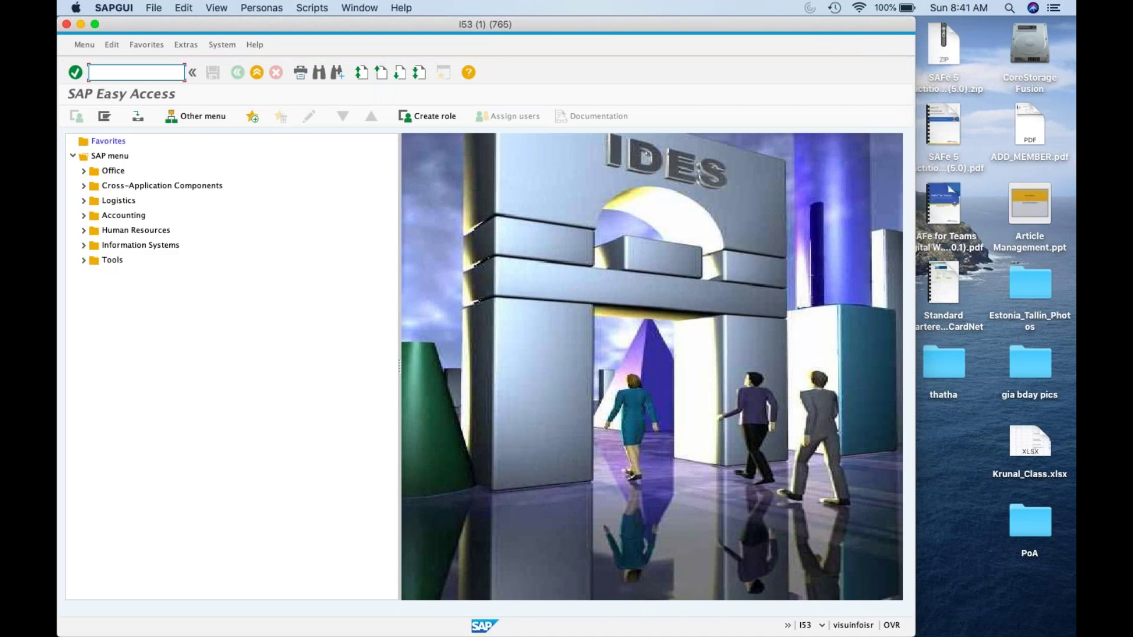
Step: Switch from SAP GUI to Chrome, showing the 'SAP IS Retails Session @ Massive Tech' Gmail email
mouse_move(424, 627)
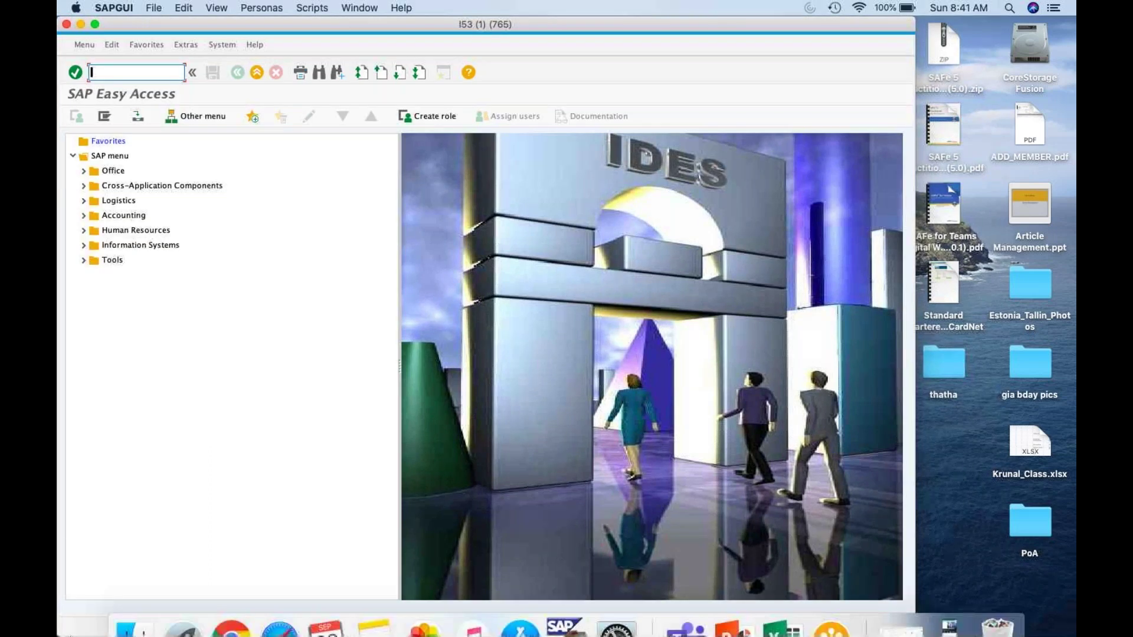
left_click(233, 627)
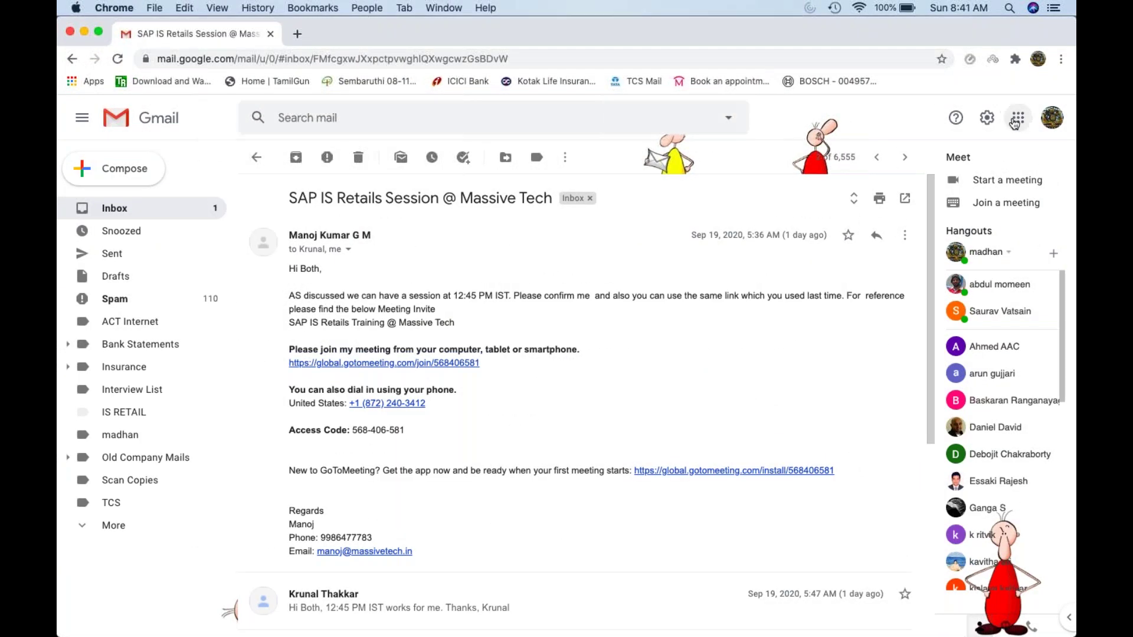
Step: Open Krunal_Class.xlsx from Google Drive's Quick Access with Google Sheets
left_click(1016, 120)
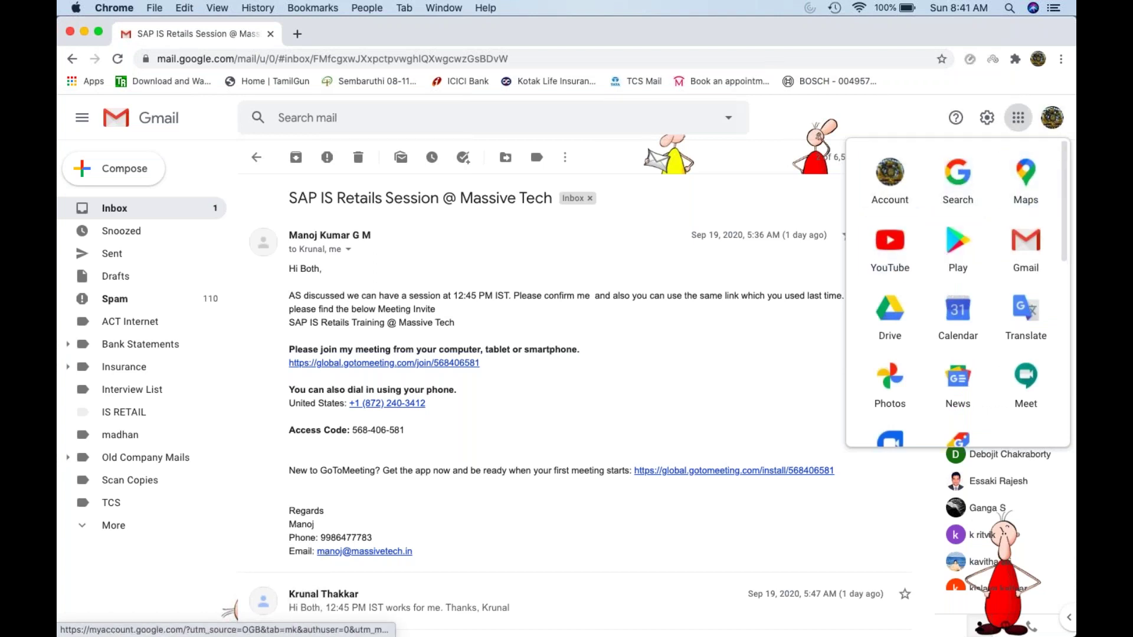
left_click(889, 321)
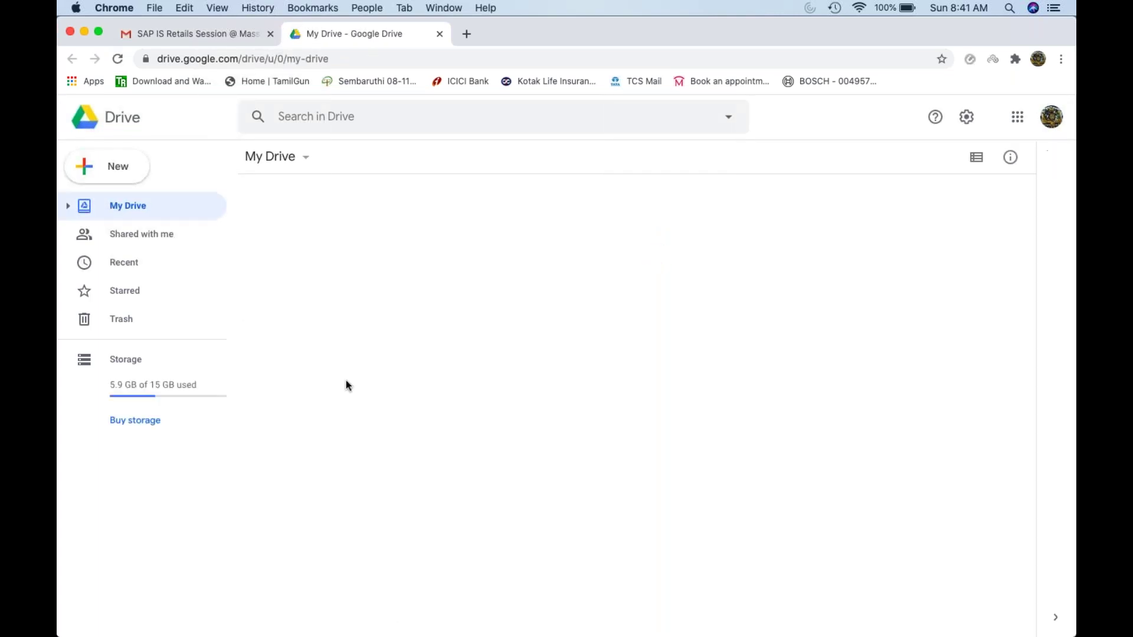
left_click(317, 258)
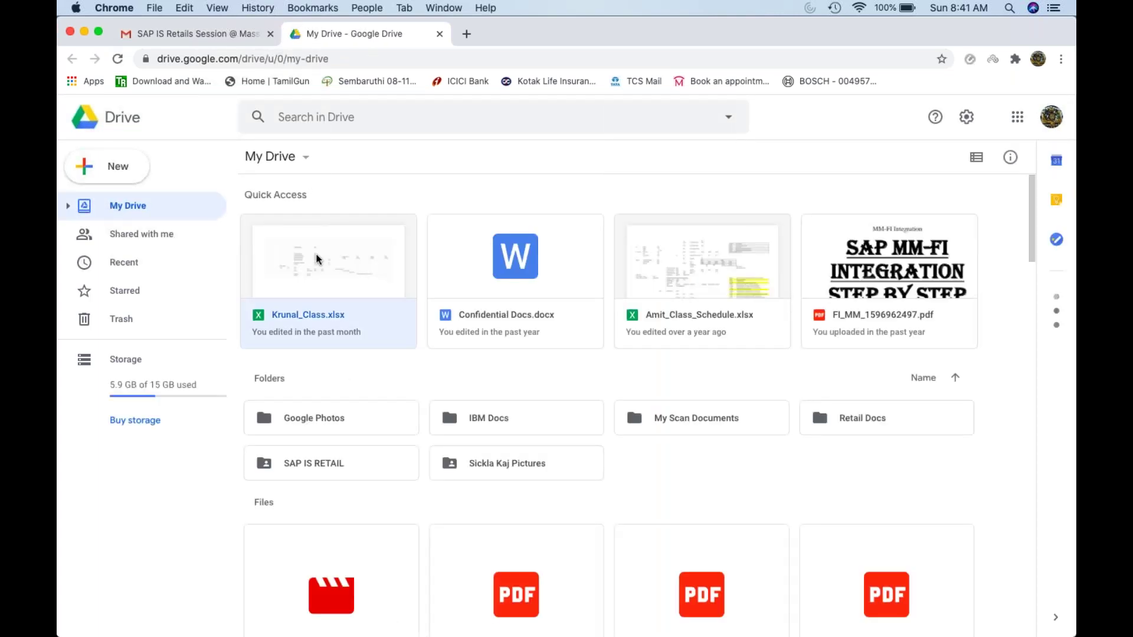
double_click(317, 259)
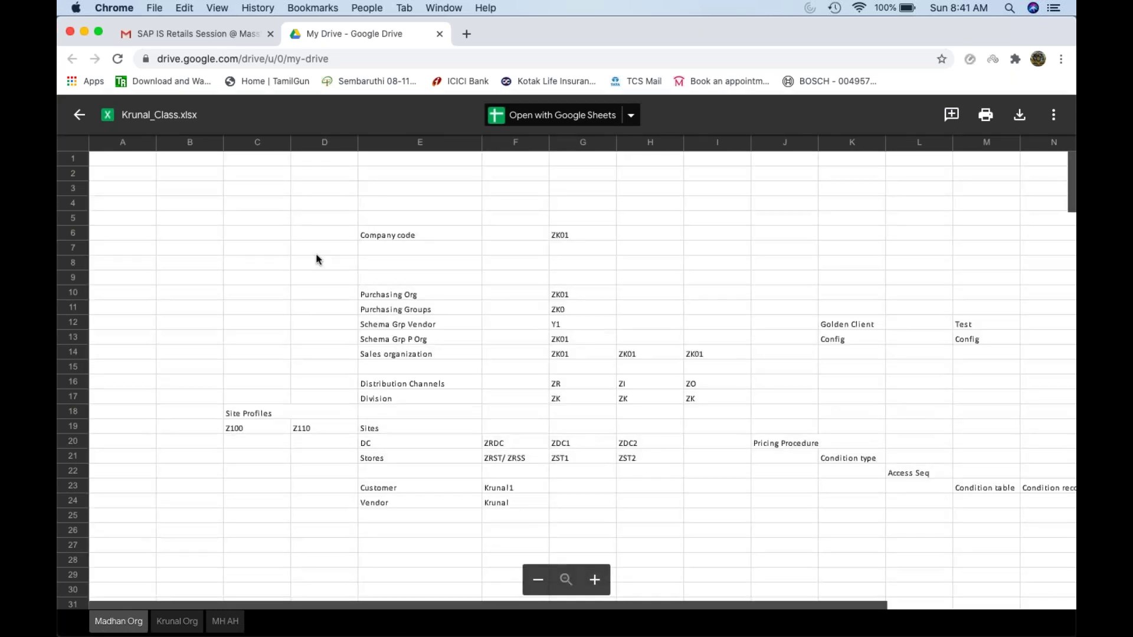
left_click(544, 114)
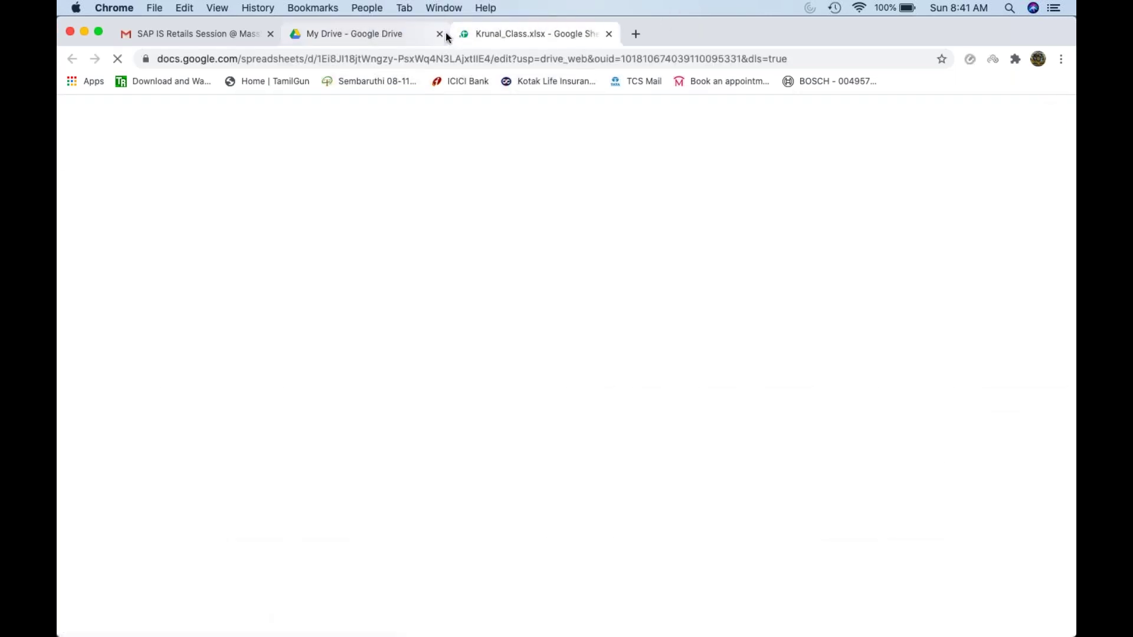
Step: Close the My Drive tab and switch to the MH/AH sheet
left_click(440, 34)
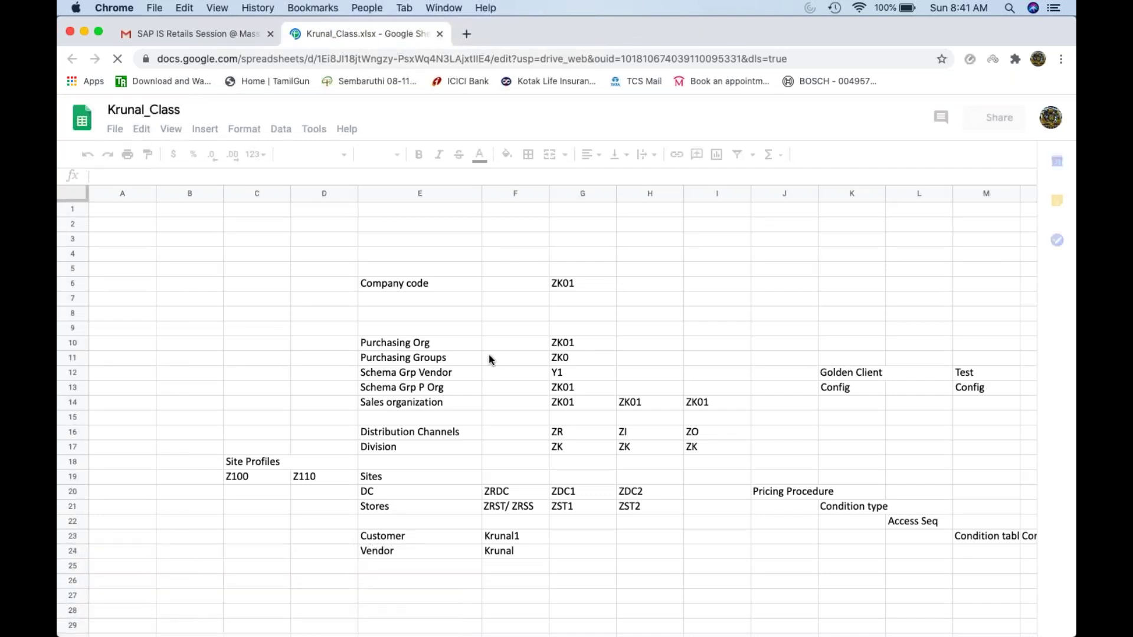
scroll(488, 357, "down", 3)
scroll(489, 355, "down", 3)
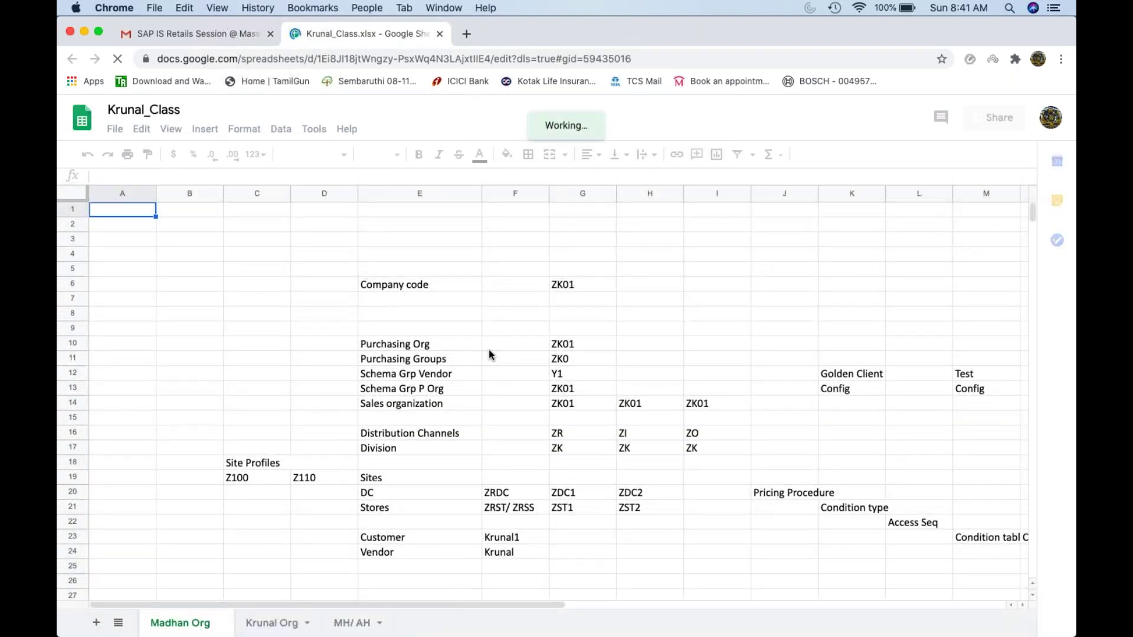
left_click(434, 359)
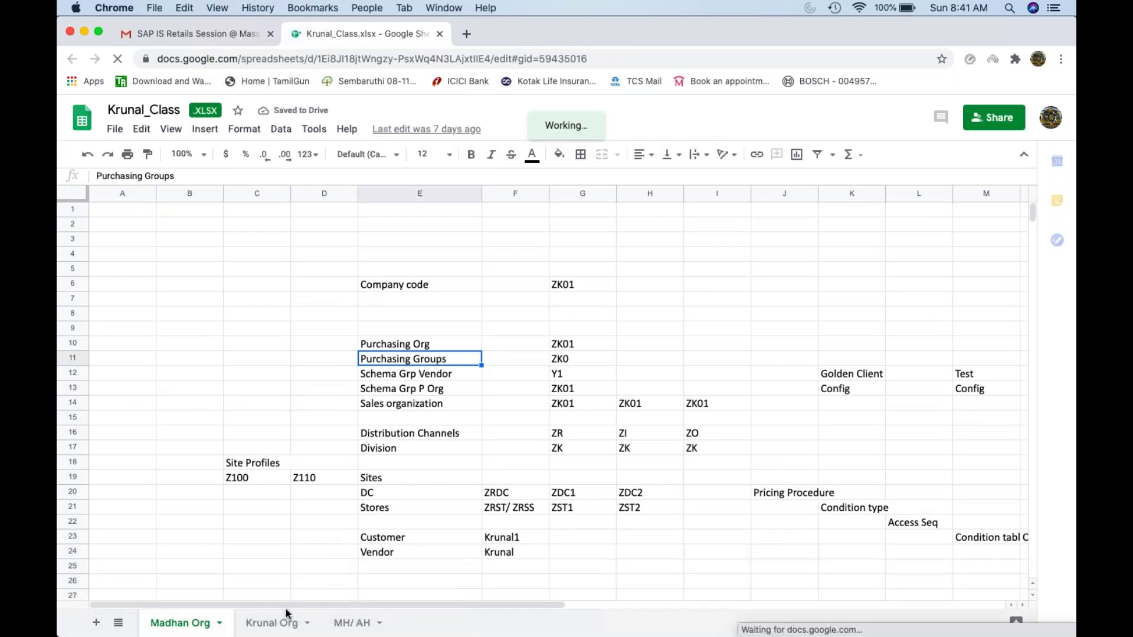
left_click(348, 623)
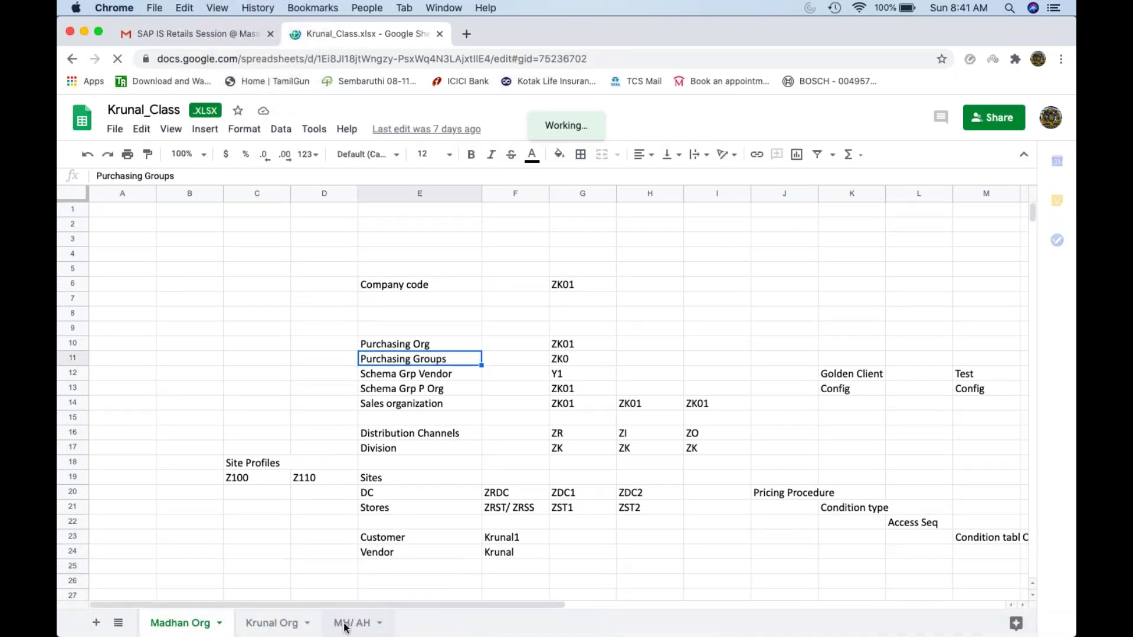
scroll(283, 528, "down", 1)
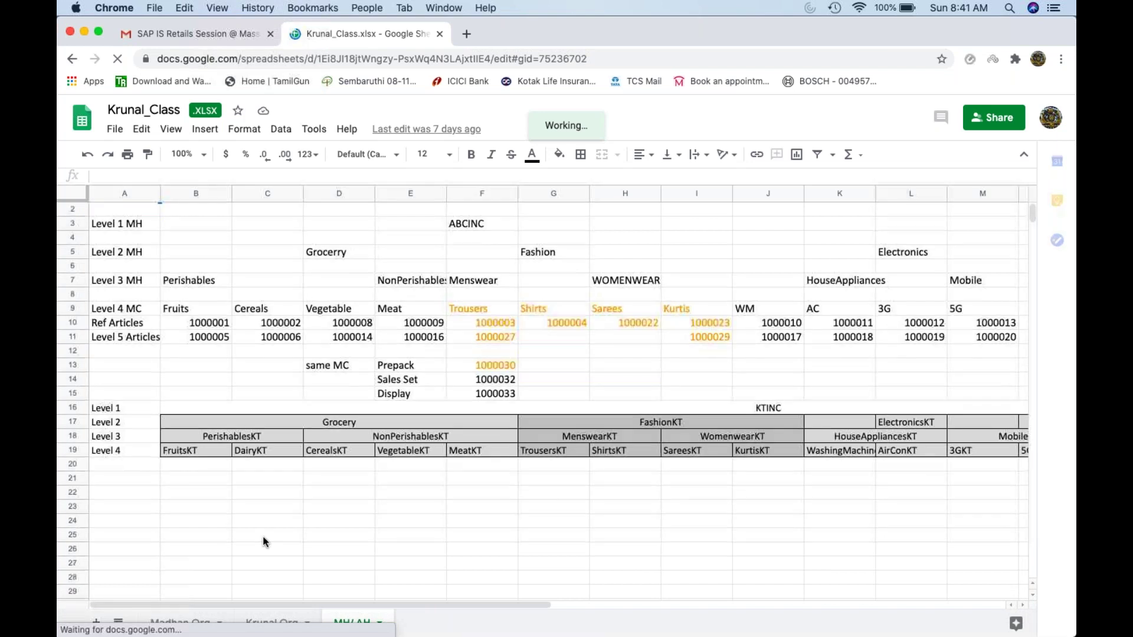
left_click(259, 536)
Step: Enter PO in C23, GR in D23 and ZDC1 in D22
left_click(248, 509)
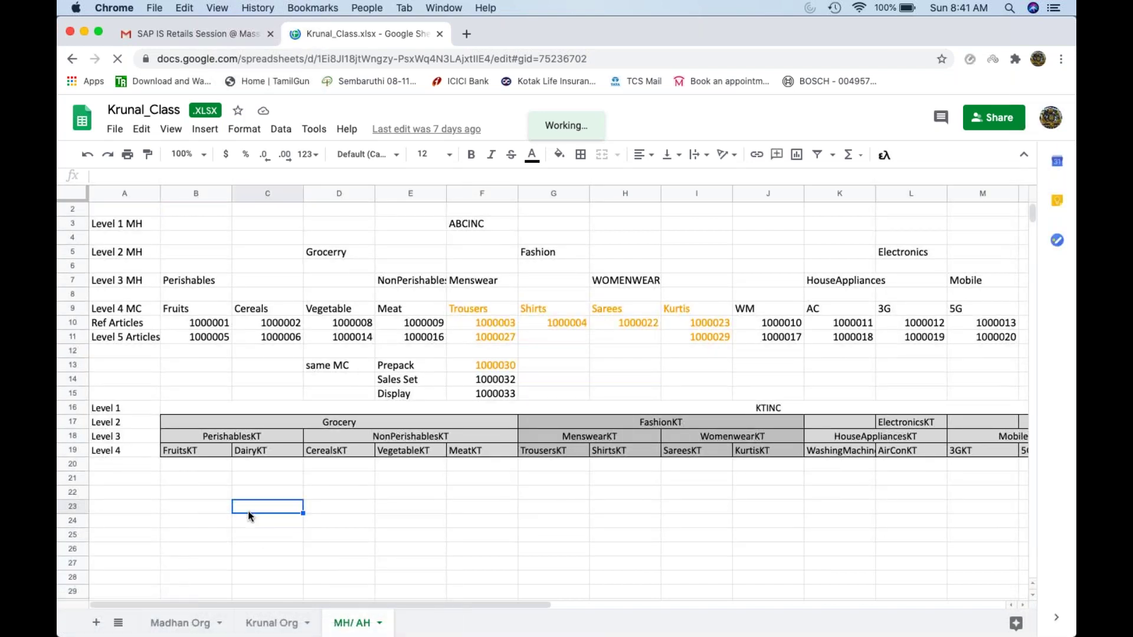
type("PO")
key("Tab")
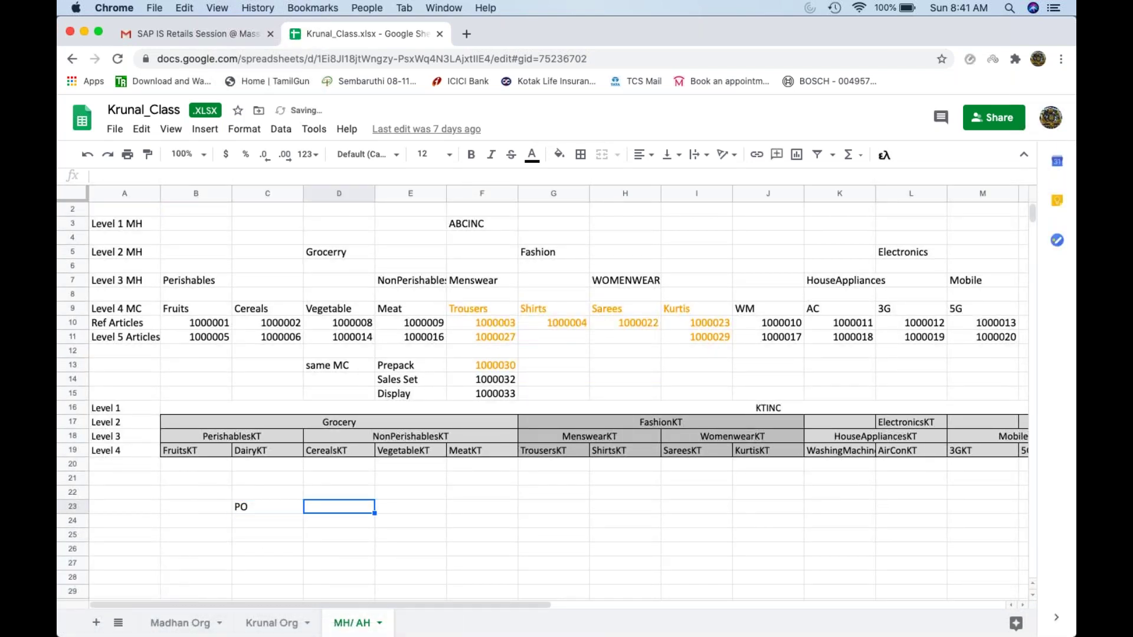
type("GR")
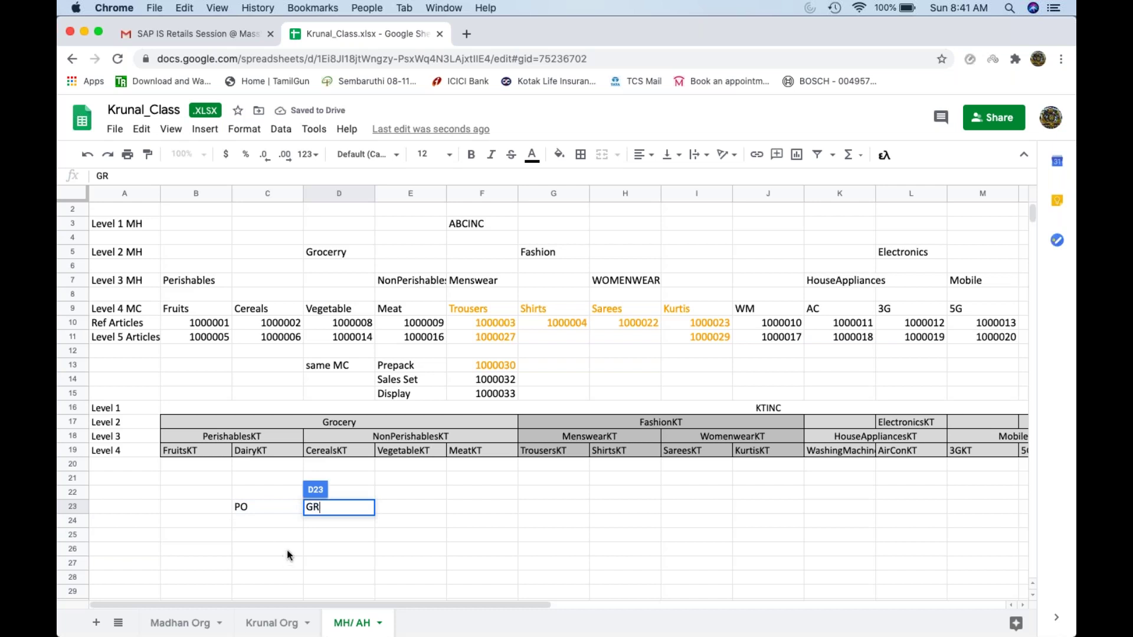
left_click(347, 531)
left_click(345, 497)
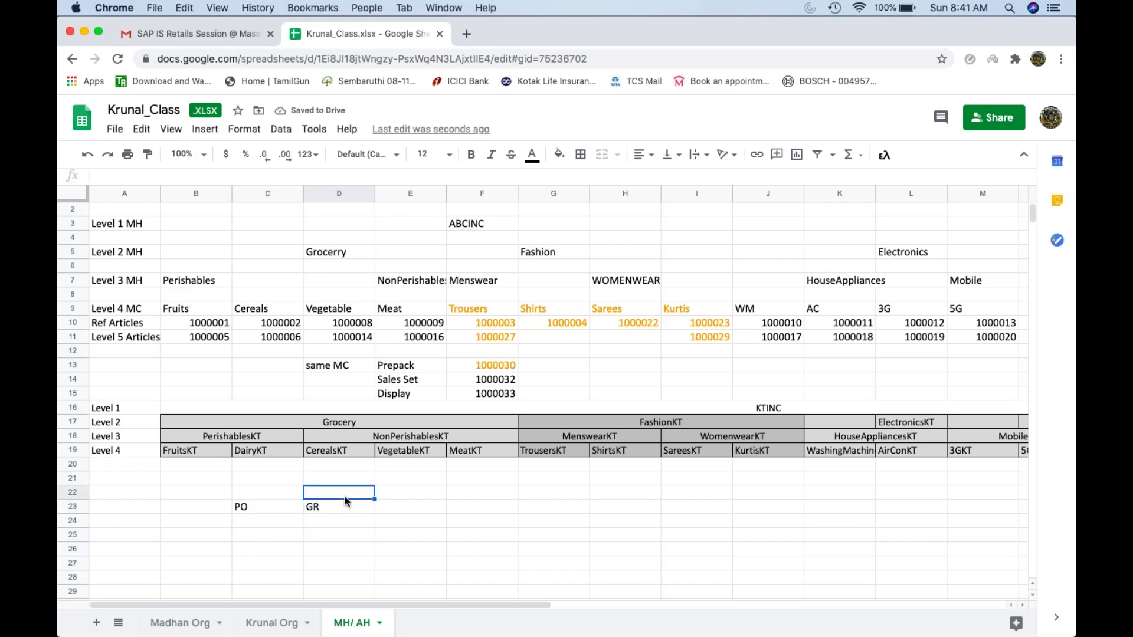
type("ZDC1")
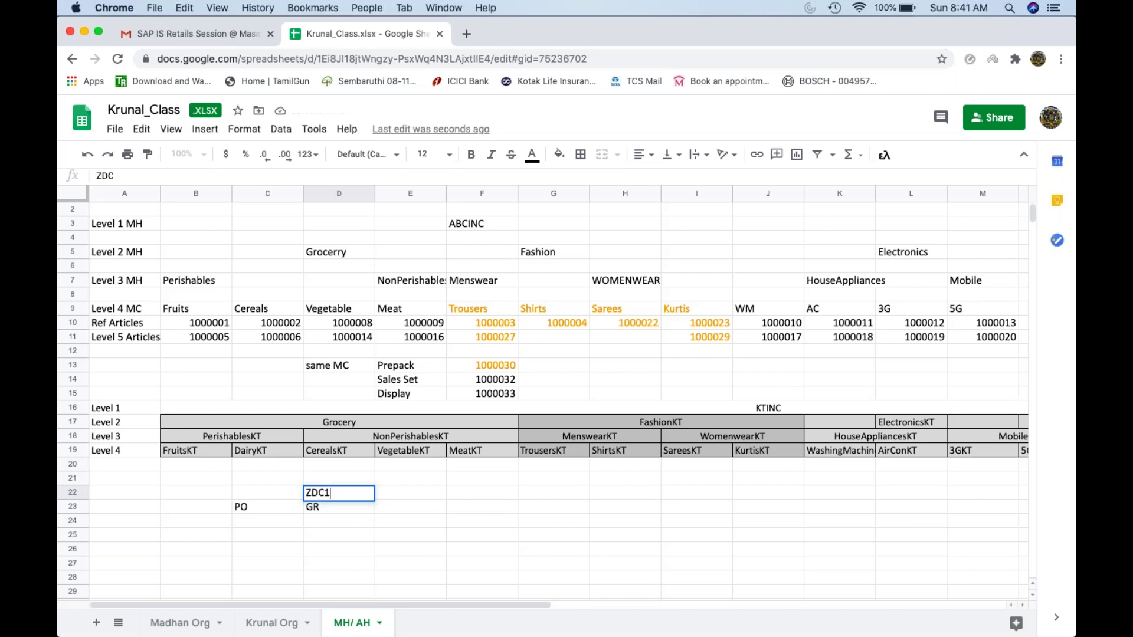
left_click(336, 537)
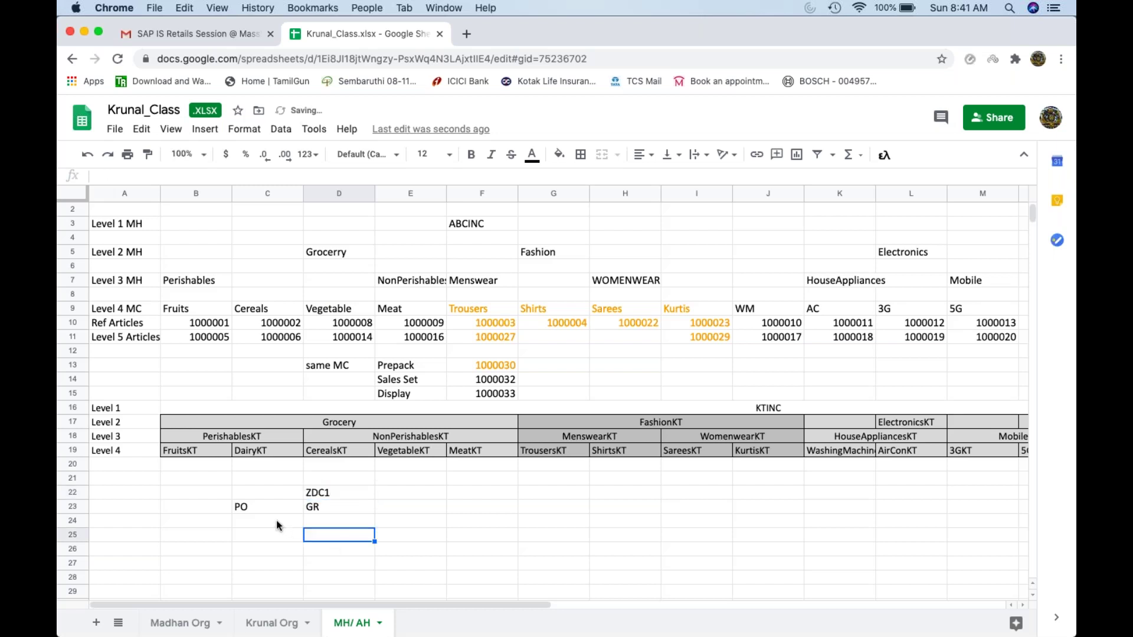
Step: Enter ZST1 in E22 and GR beneath it in E23
left_click(312, 510)
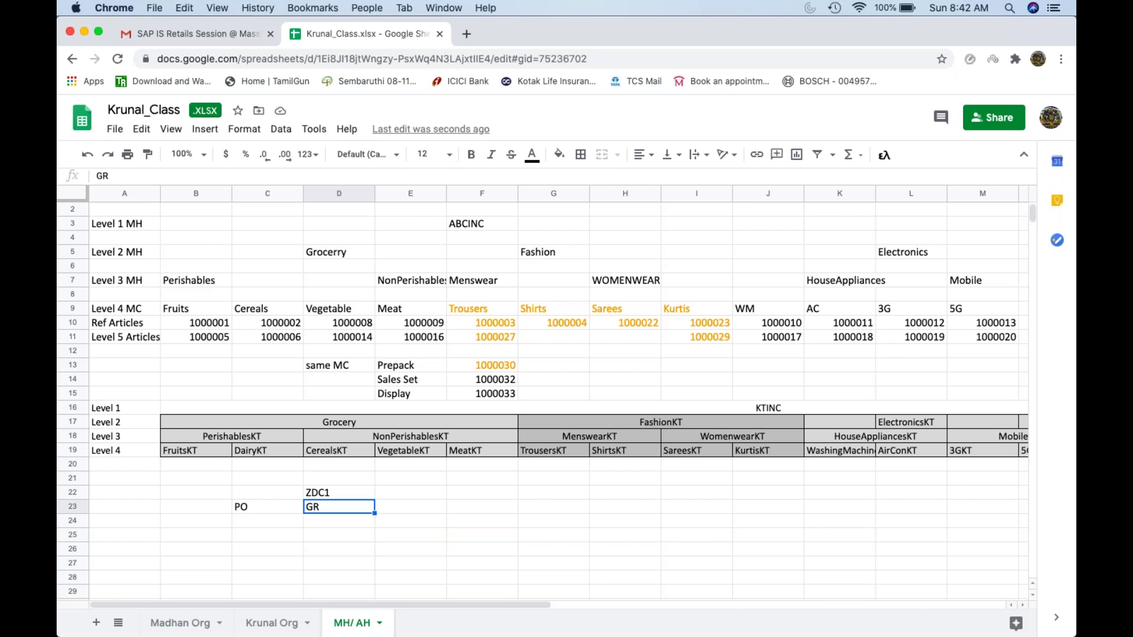
left_click(415, 508)
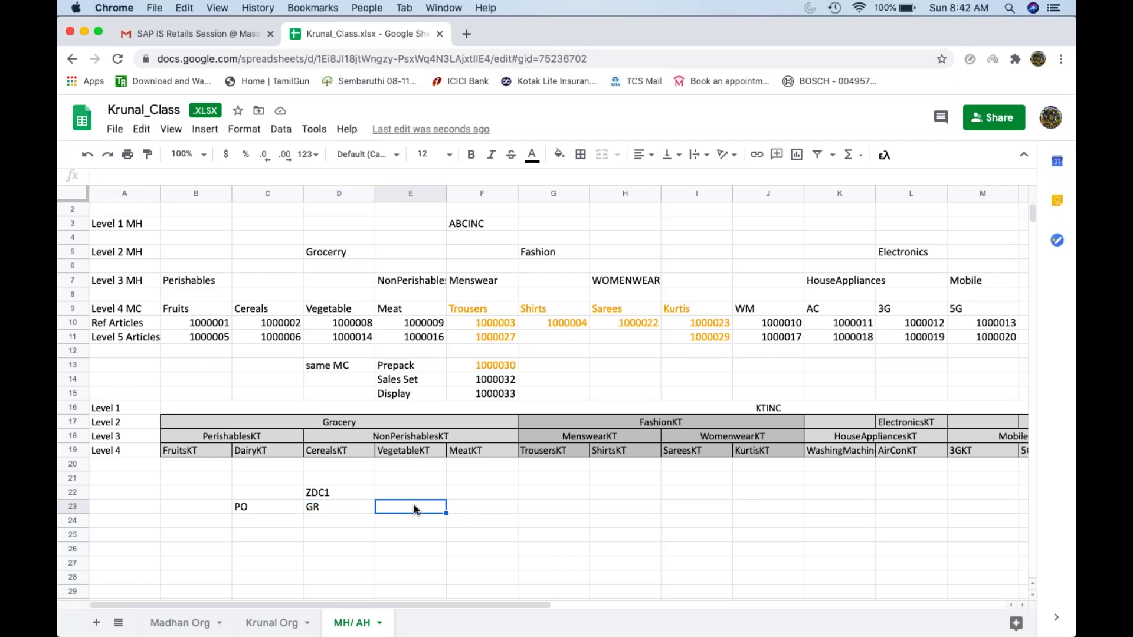
key("Up")
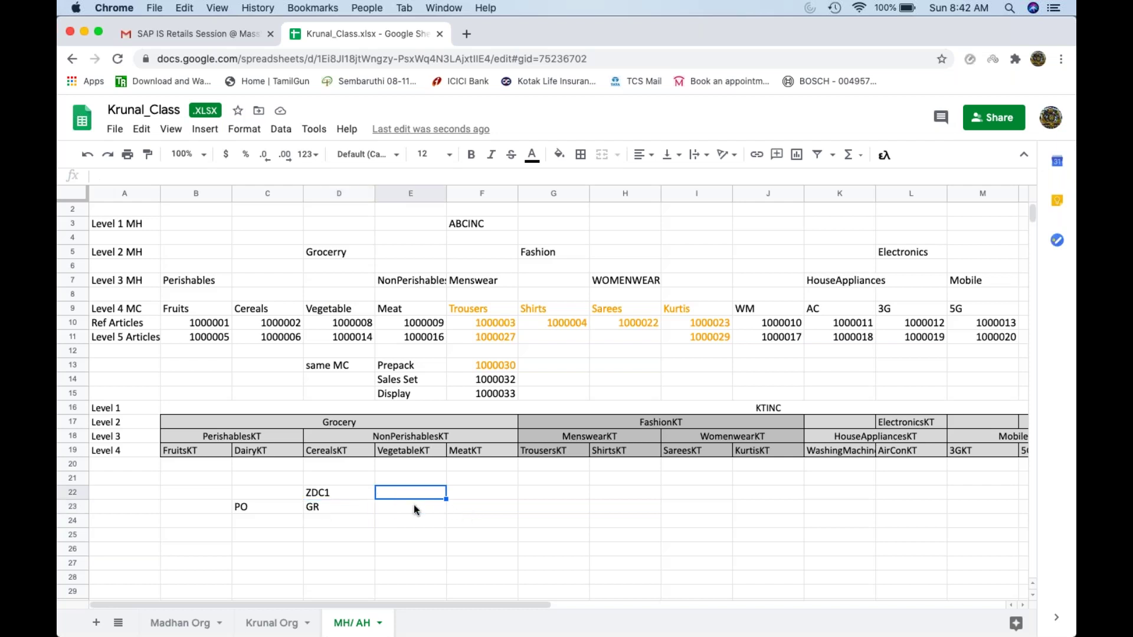
type("ZST1")
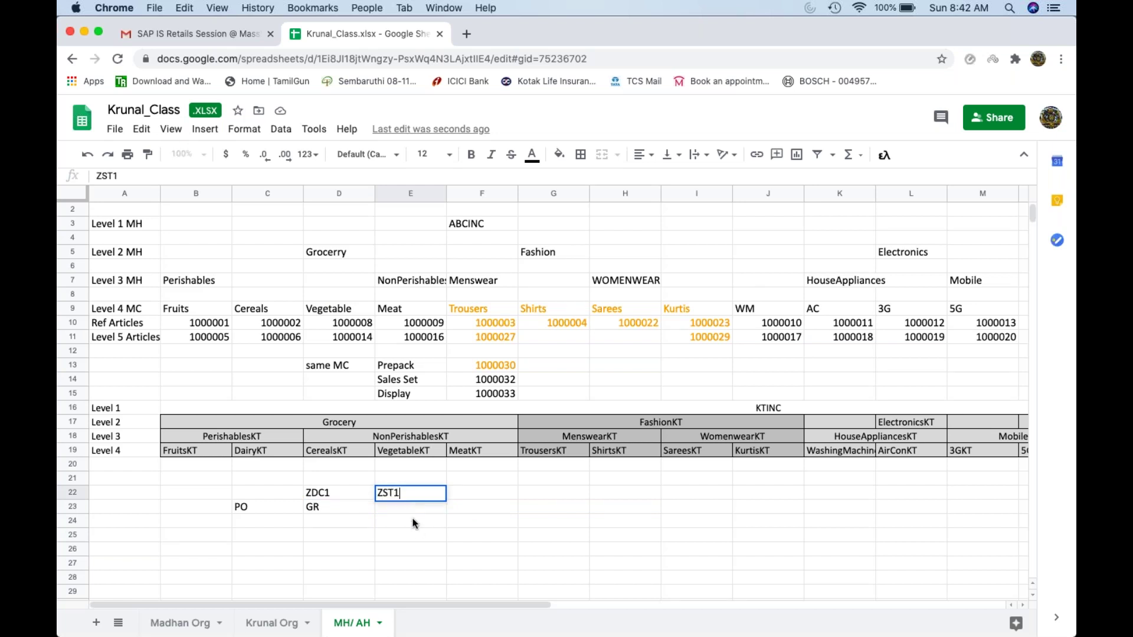
key("Return")
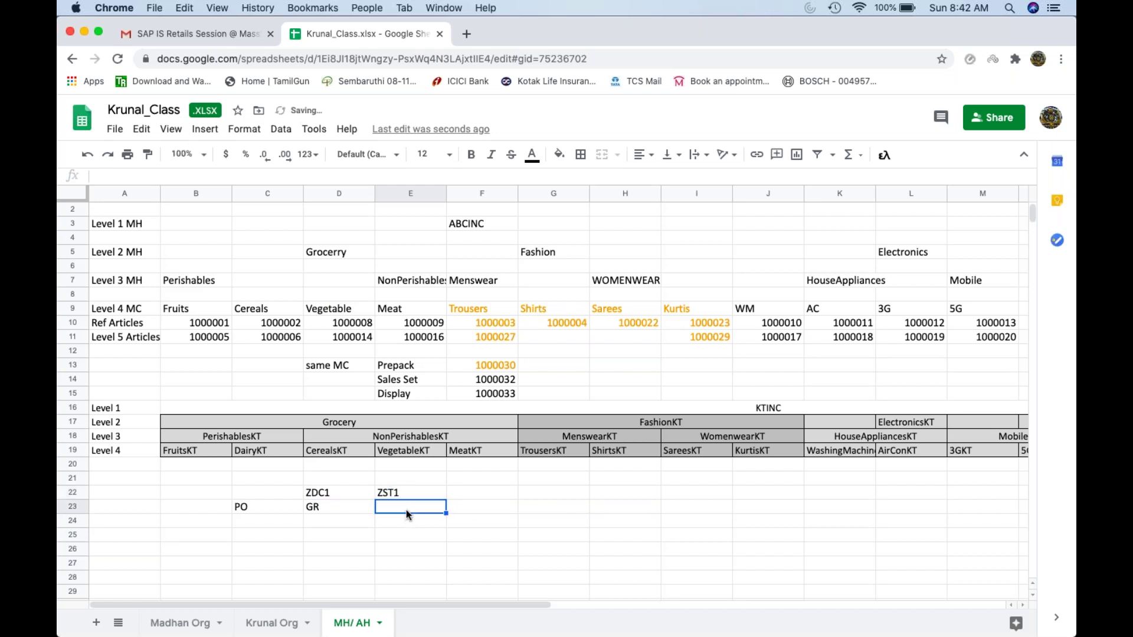
type("GR")
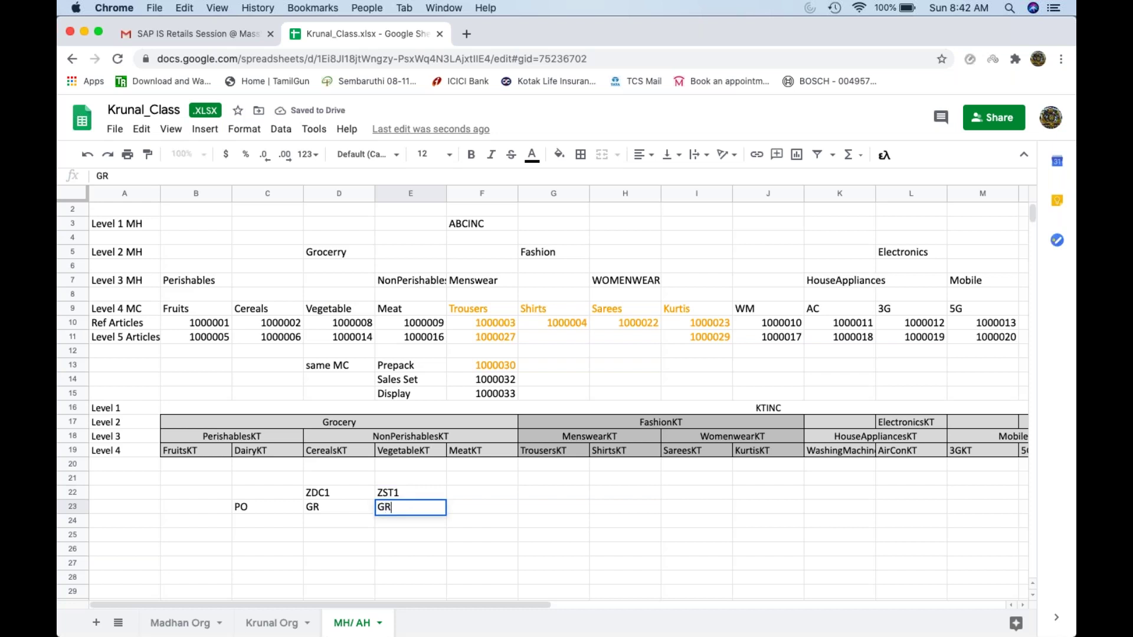
left_click(551, 513)
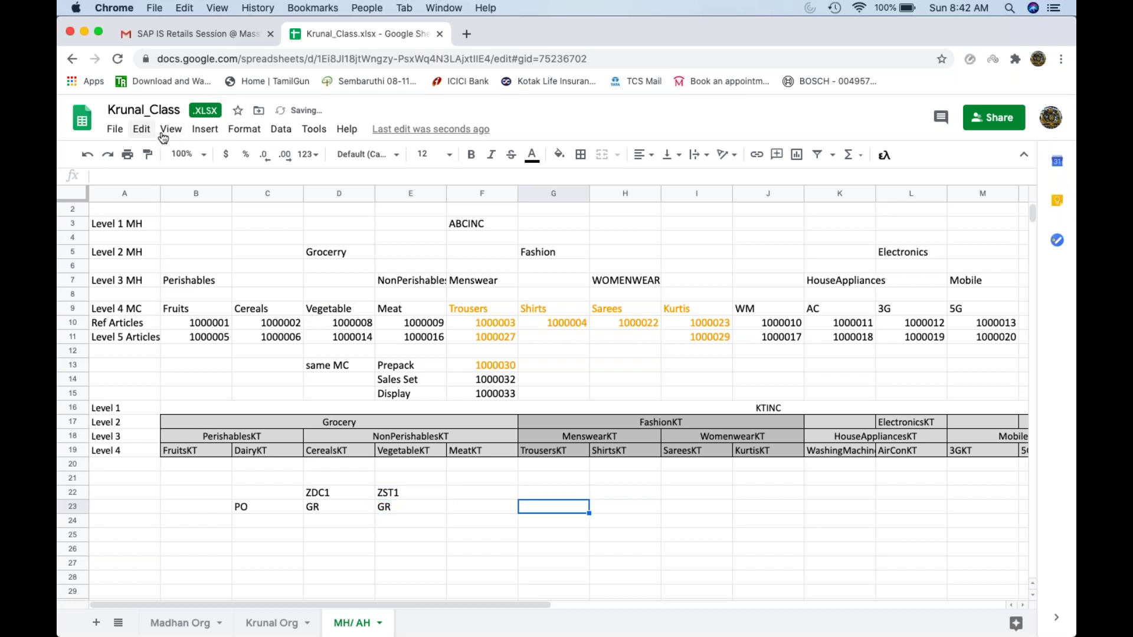
left_click(217, 136)
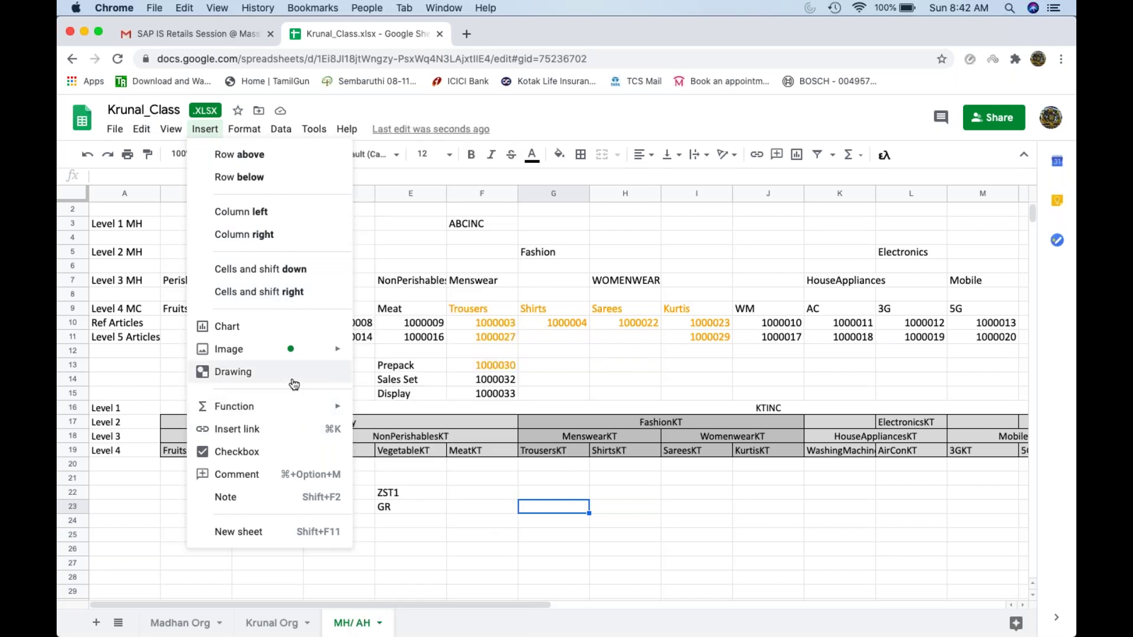
mouse_move(305, 357)
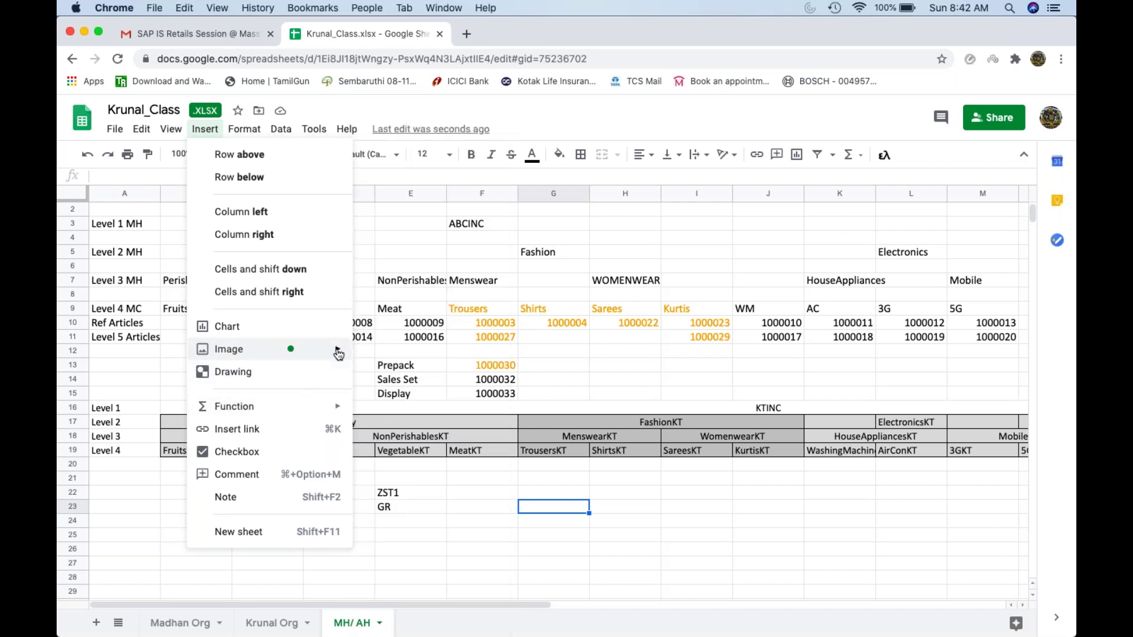
mouse_move(338, 352)
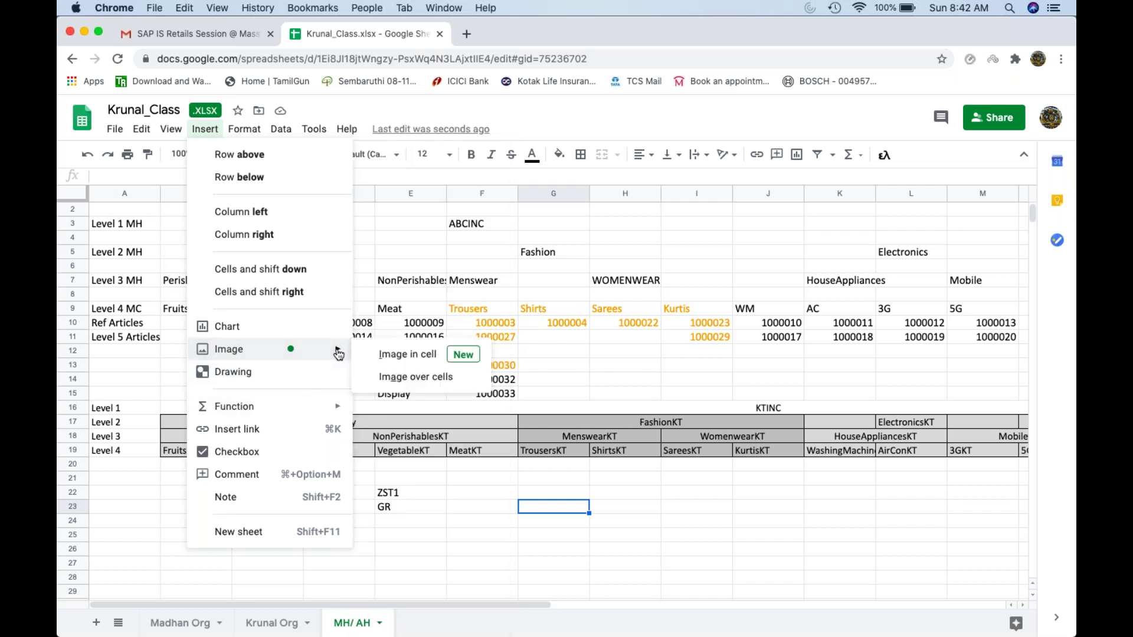
left_click(331, 384)
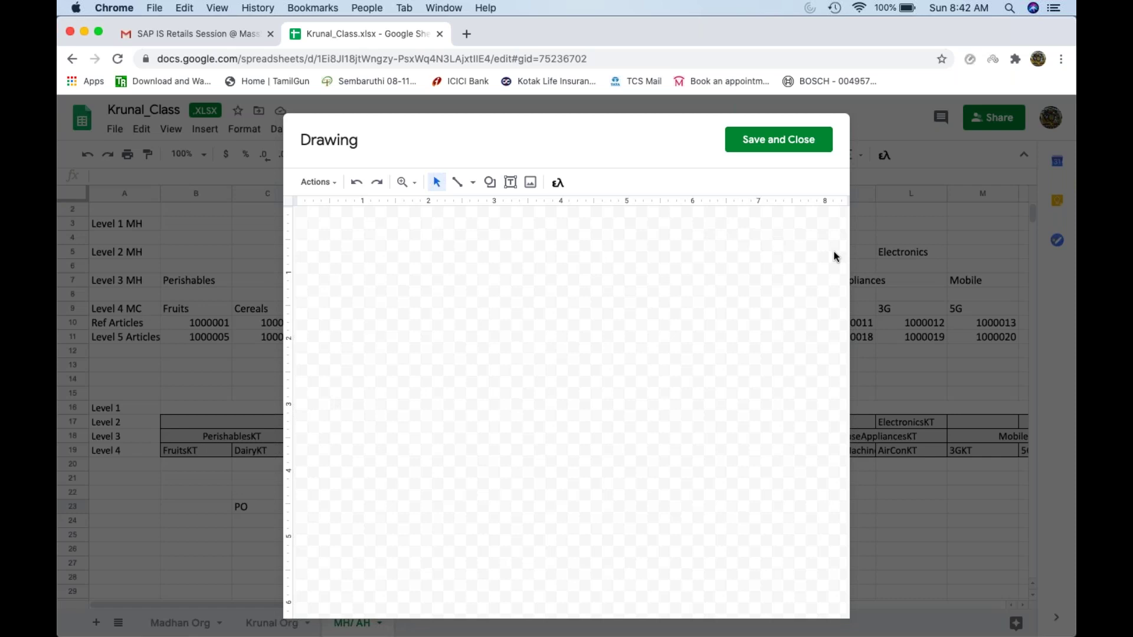
left_click(811, 143)
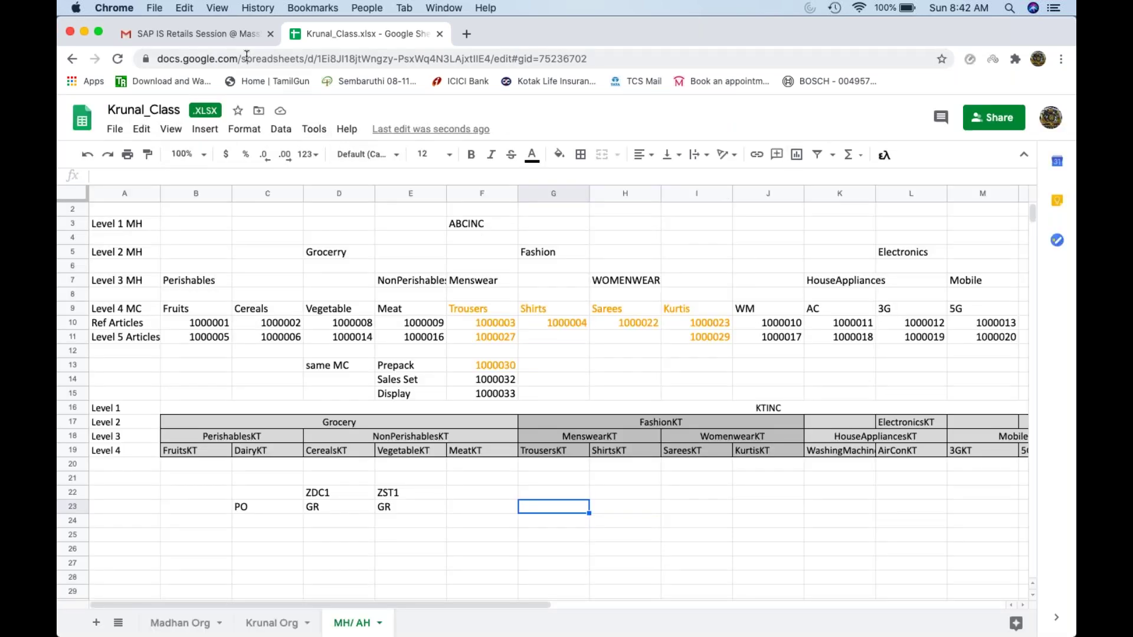
left_click(204, 129)
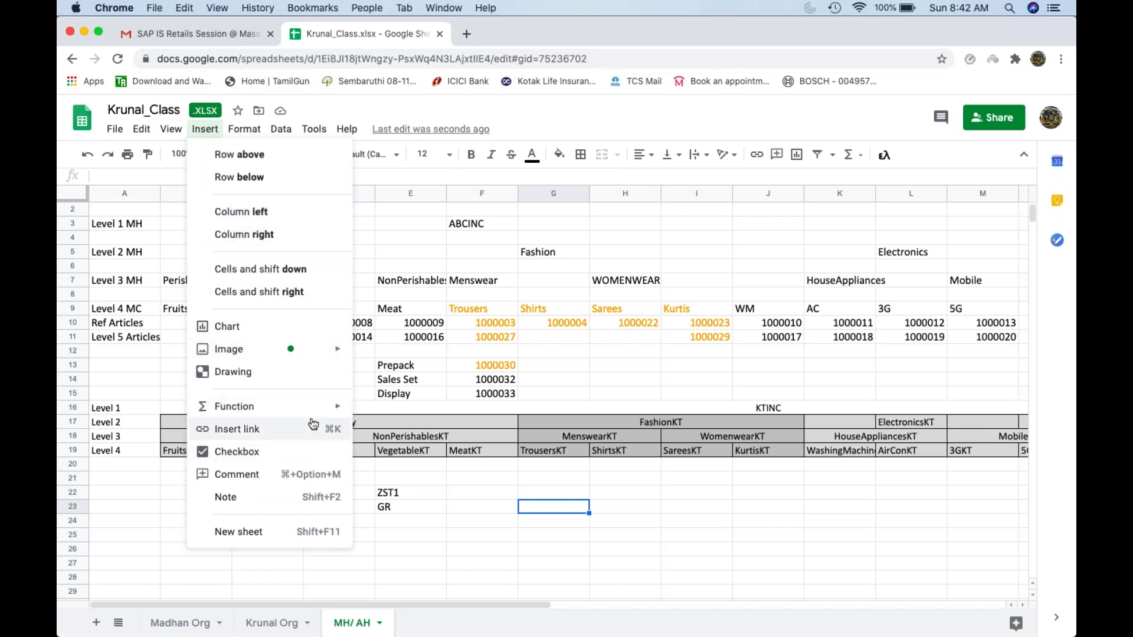
mouse_move(321, 417)
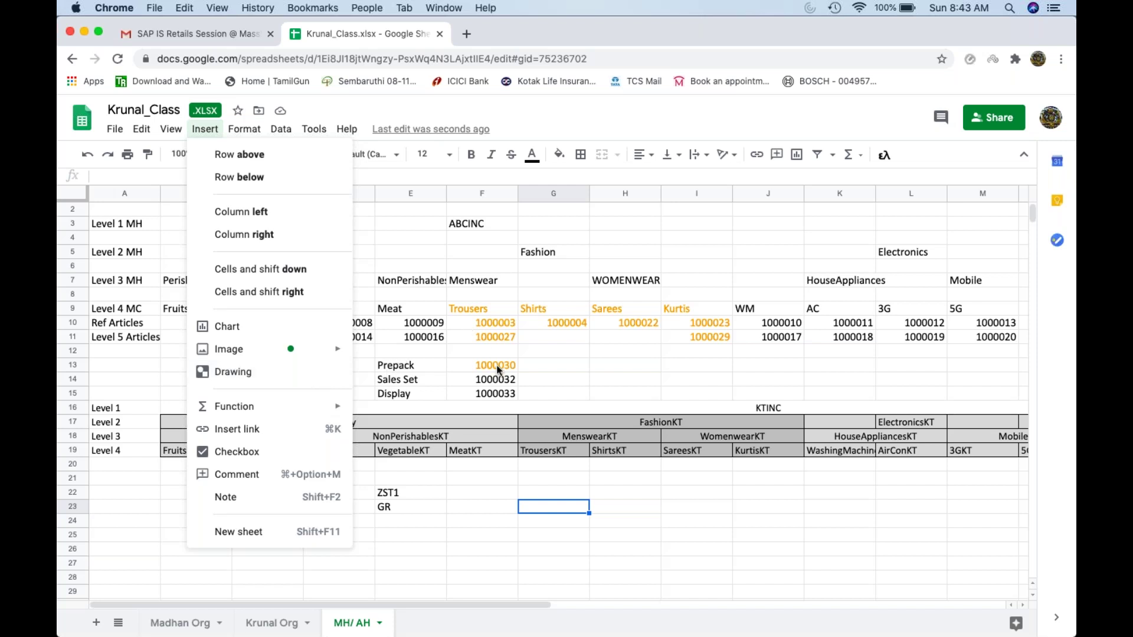
left_click(498, 370)
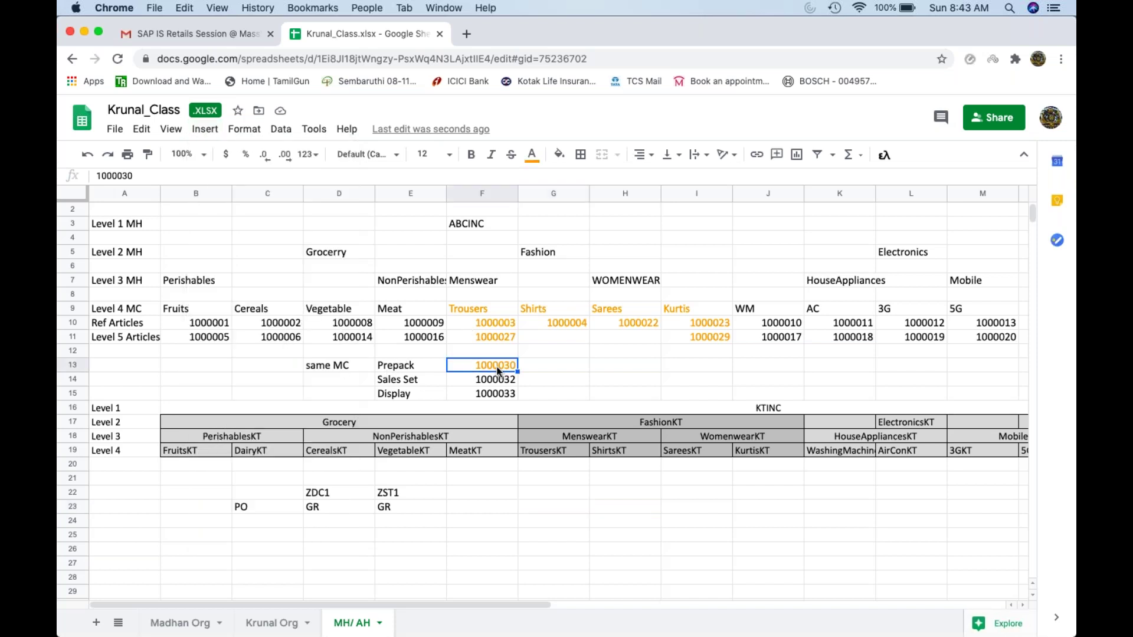
Step: Enter the label Customer in F23, correcting its capitalisation
left_click(329, 508)
left_click(351, 494)
left_click(390, 496)
left_click(481, 506)
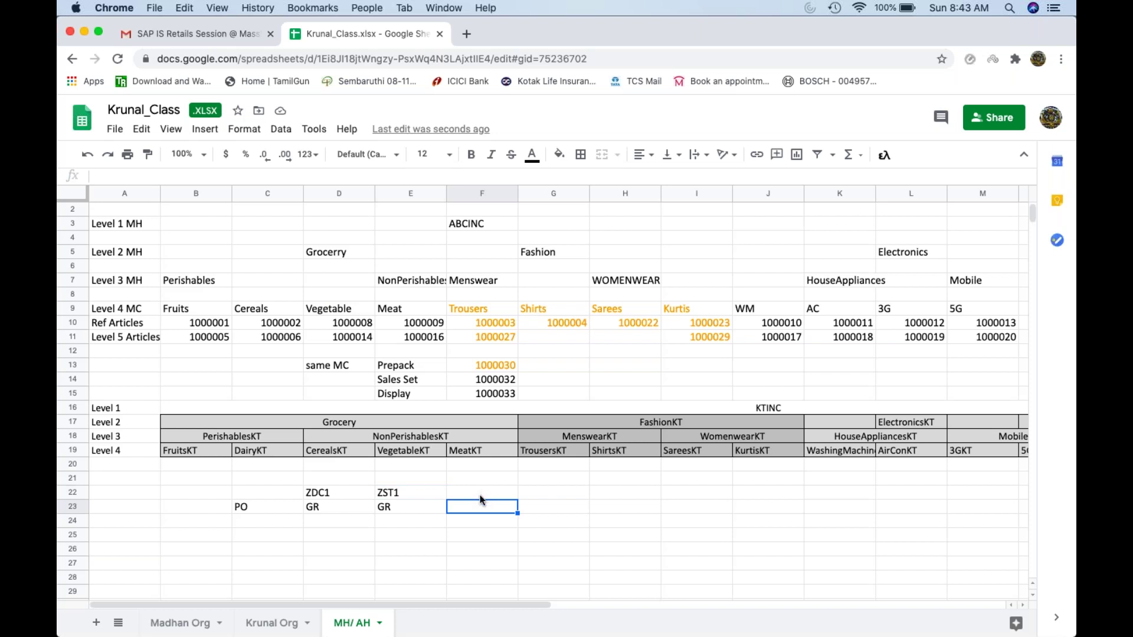
type("CUstomer")
key("Return")
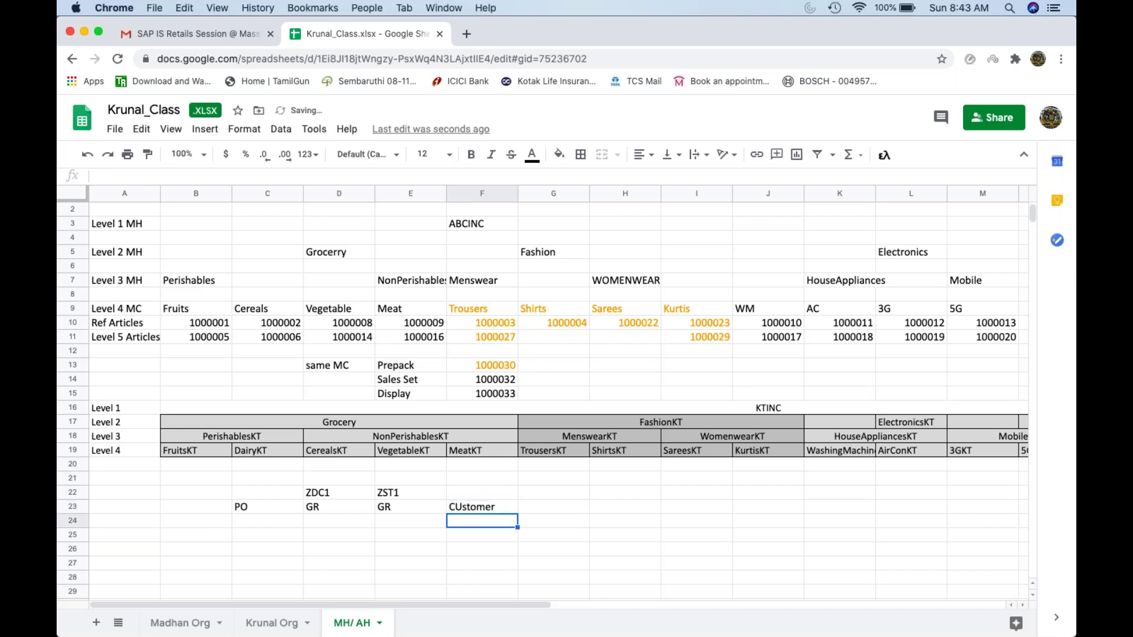
left_click(467, 511)
double_click(466, 510)
key("BackSpace")
type("u")
key("Return")
Step: Select the PO and GR entries in row 23 and the D22:E23 block
left_click_drag(282, 507, 405, 511)
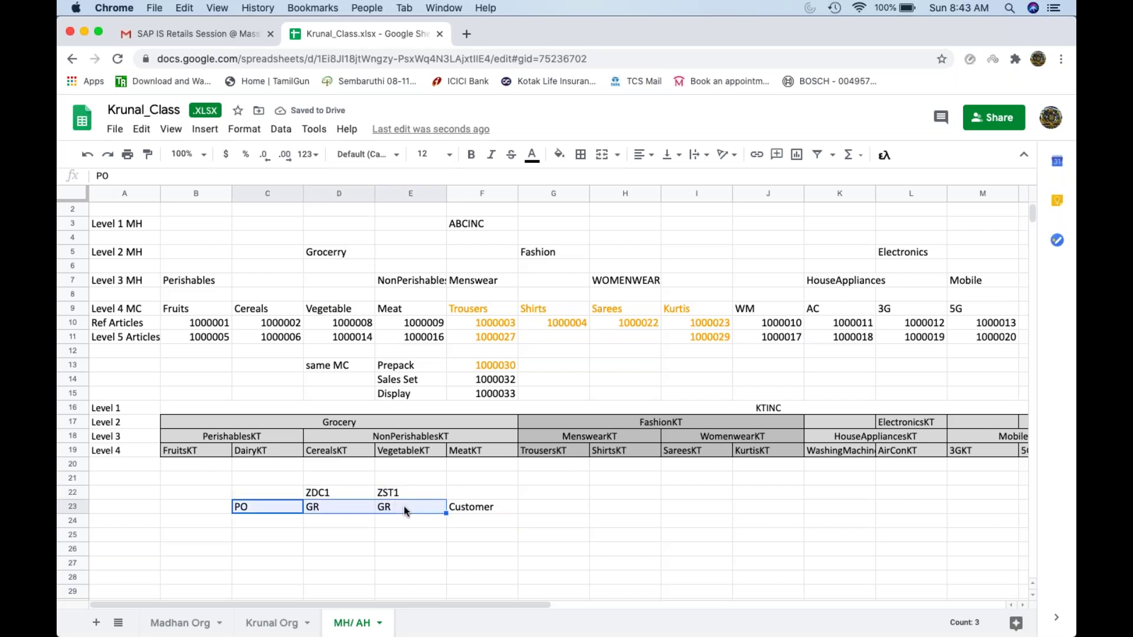
left_click(292, 511)
left_click_drag(281, 513, 321, 506)
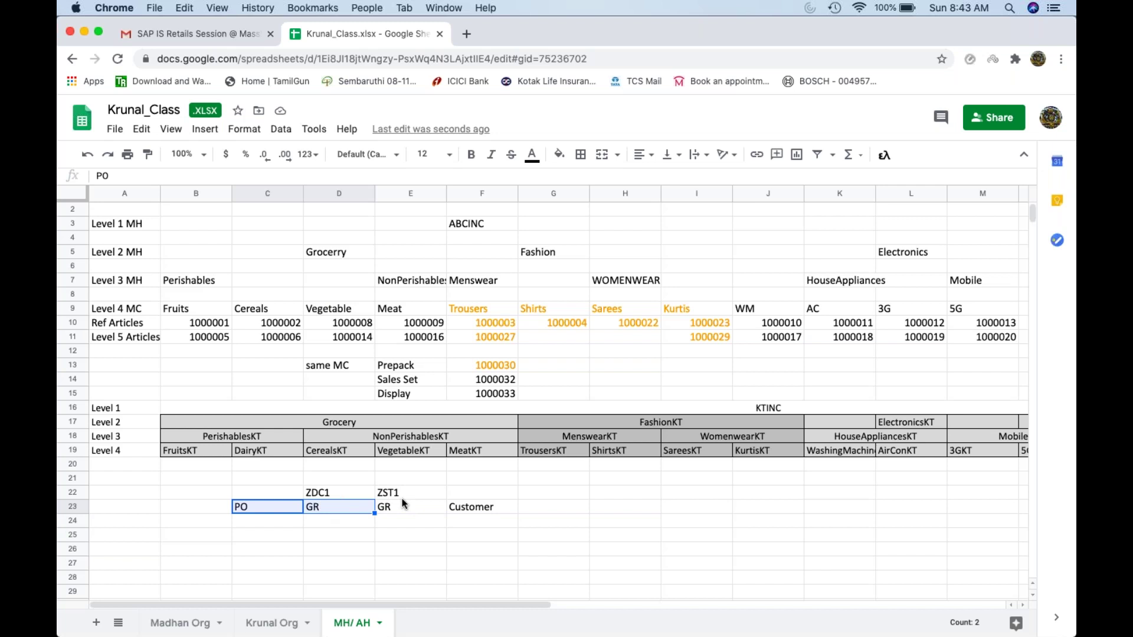
left_click(382, 500)
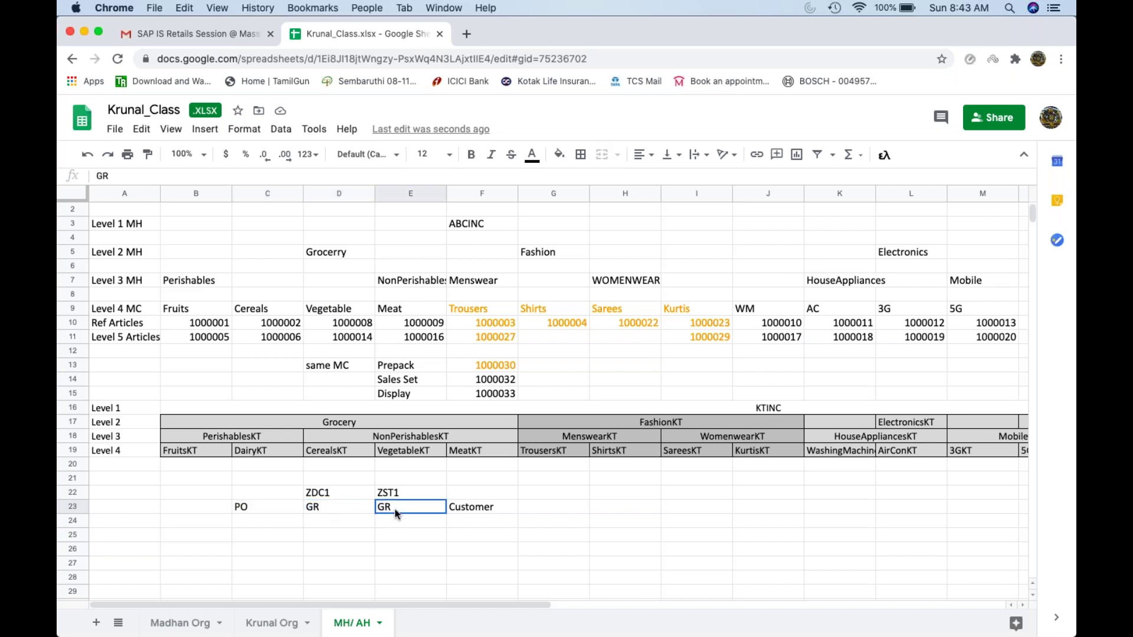
left_click_drag(352, 508, 334, 493)
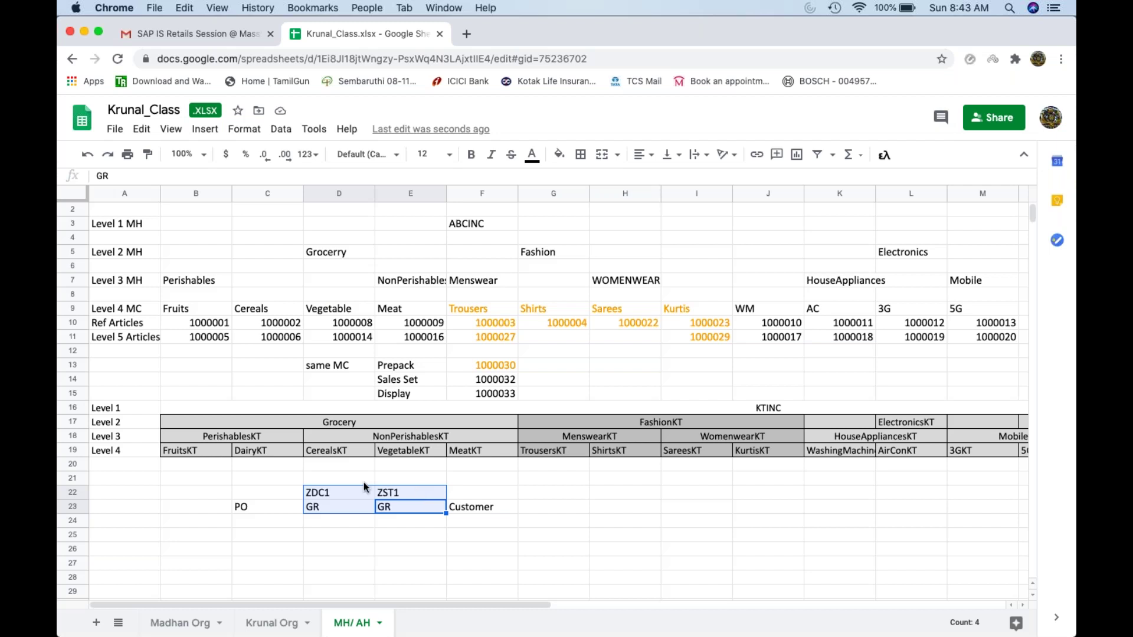
Step: Enter -Ve in D24 below the ZDC1 GR entry
left_click(340, 498)
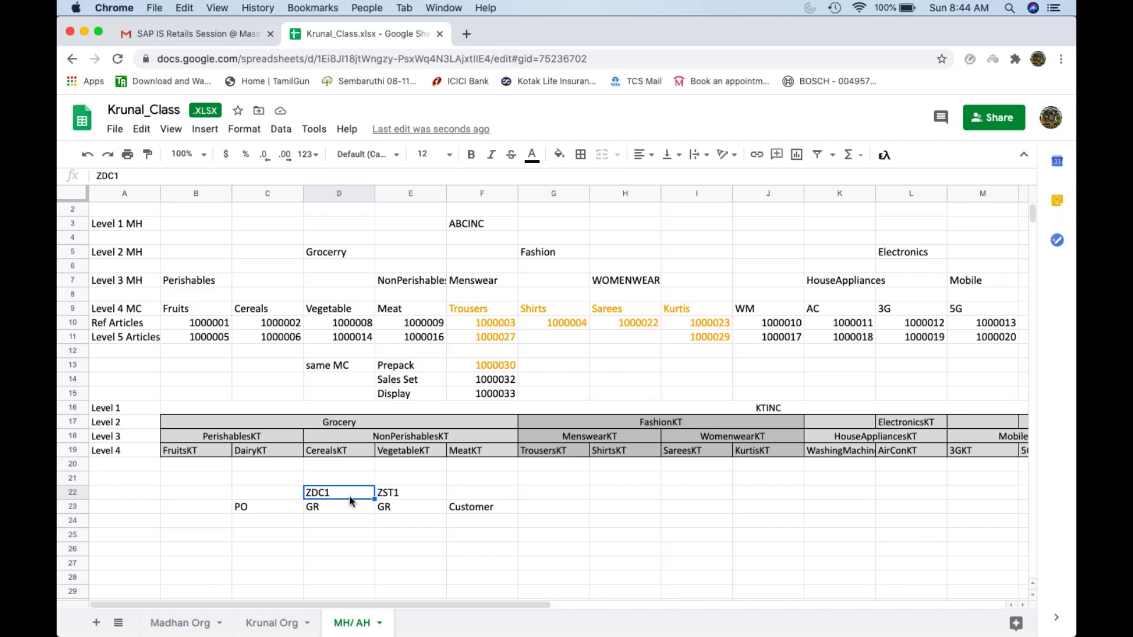
left_click(335, 505)
left_click(335, 524)
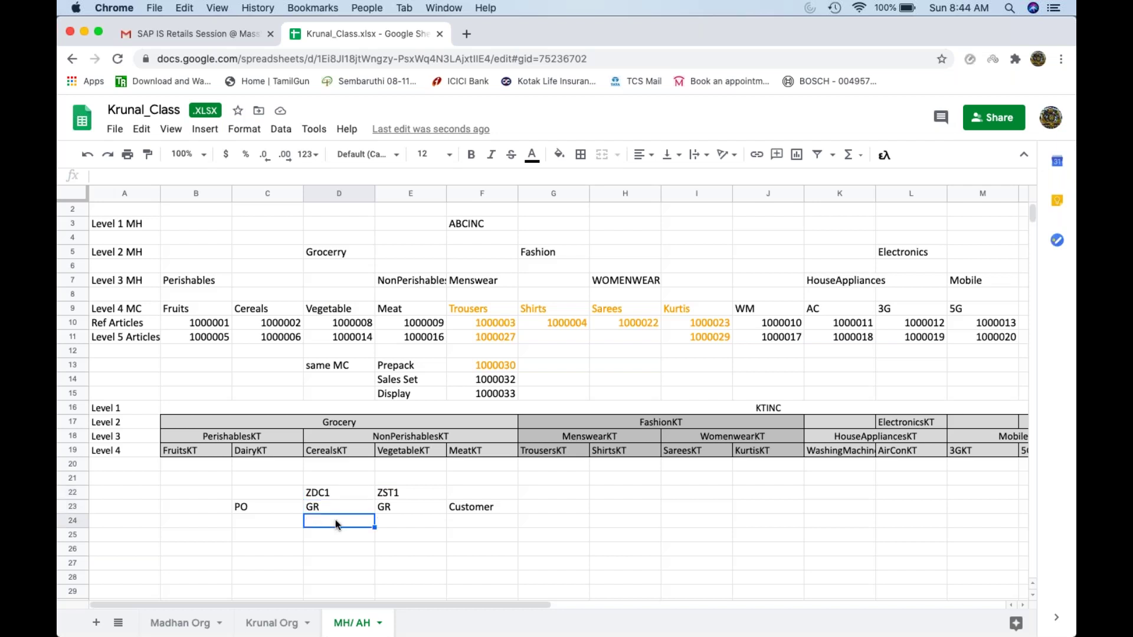
type("-Ve")
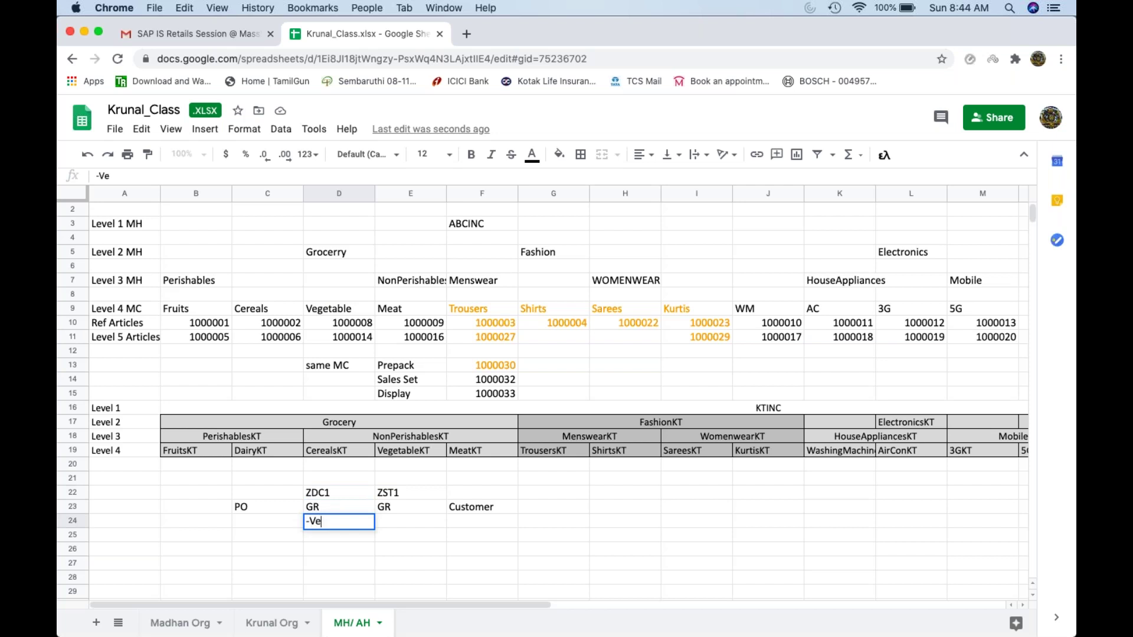
key("Return")
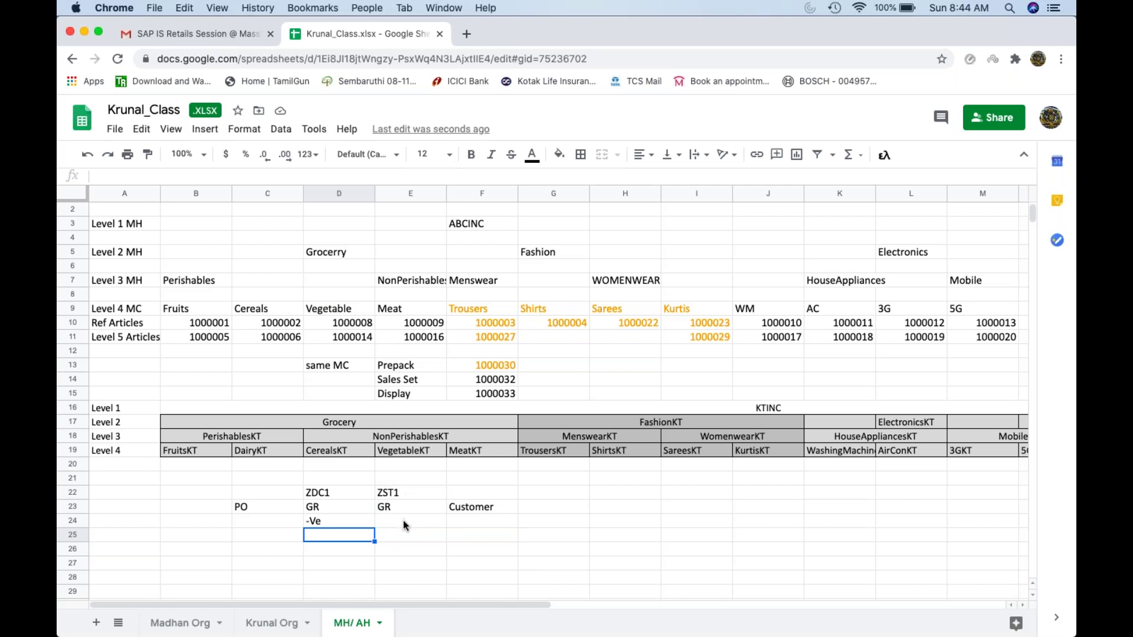
Step: Try entering +ve and then +V in E24, clearing the #NAME? error
left_click(404, 522)
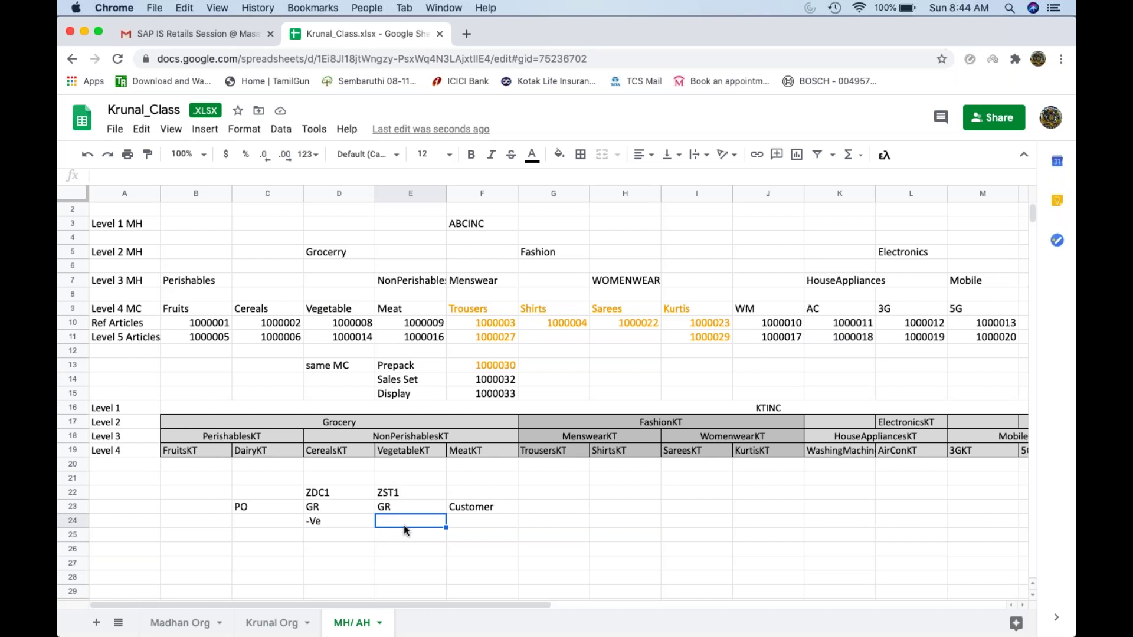
type("+ve")
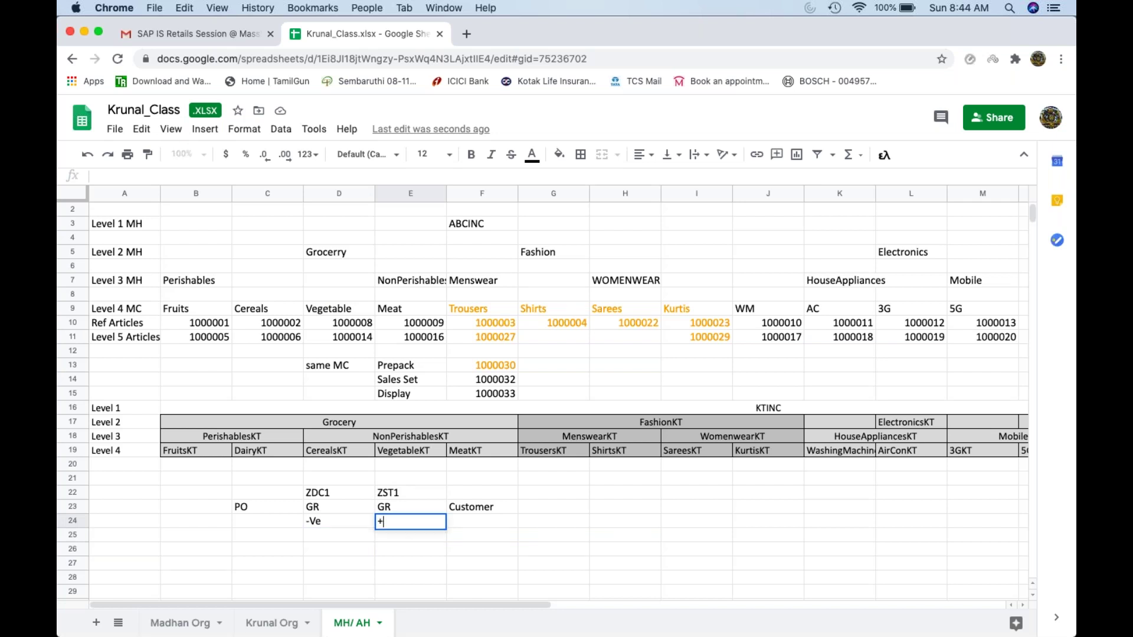
left_click(360, 540)
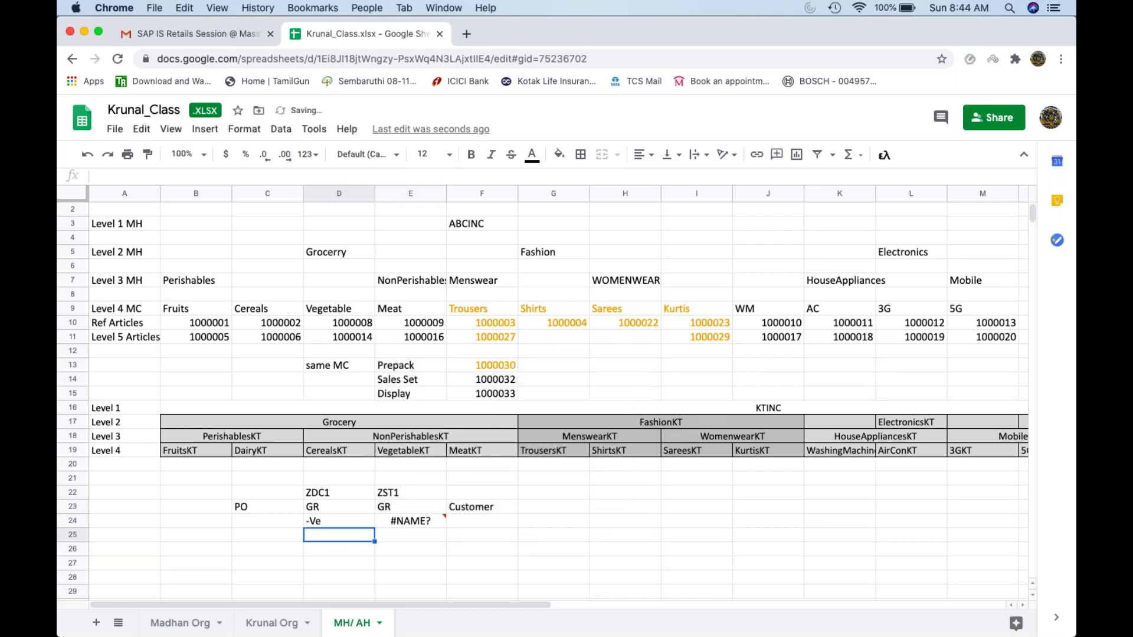
left_click(411, 522)
key("Delete")
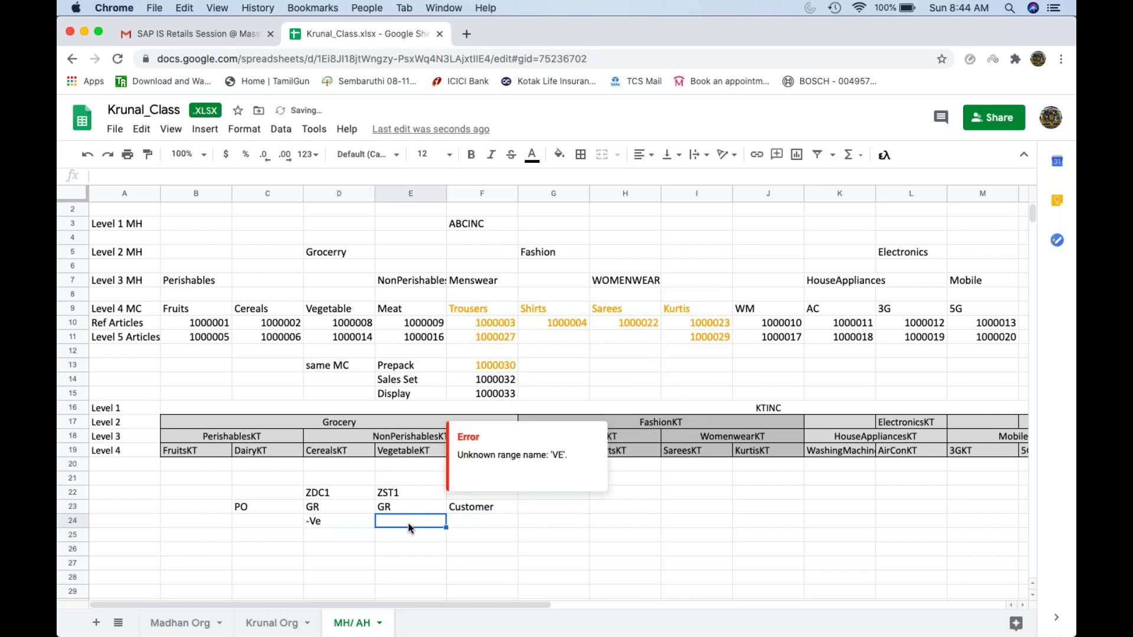
key("Return")
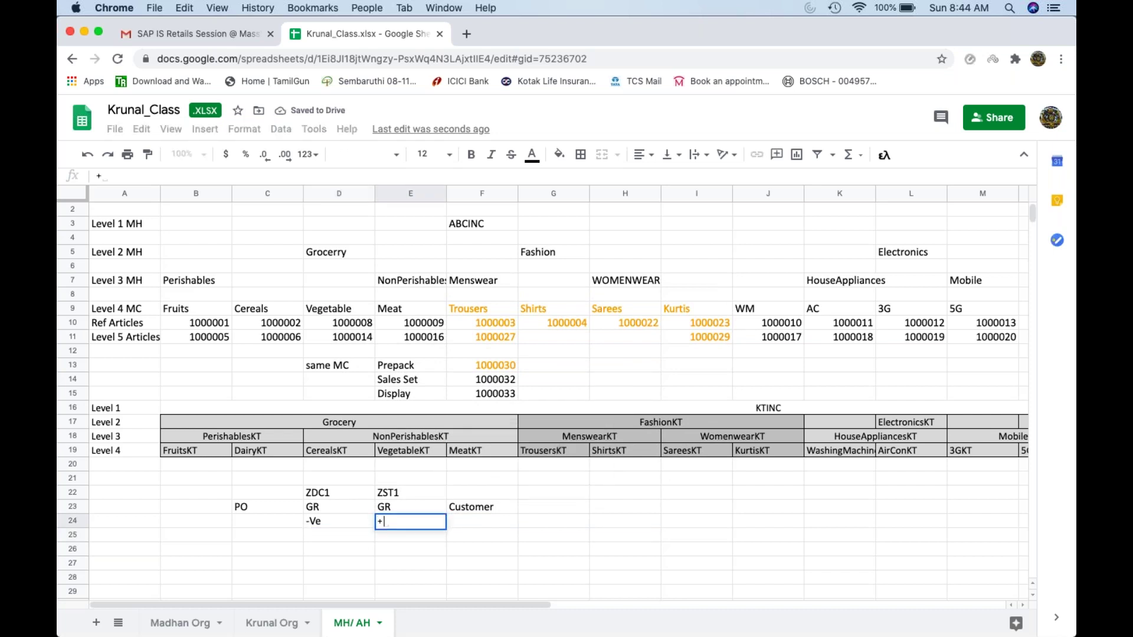
type("+Ve")
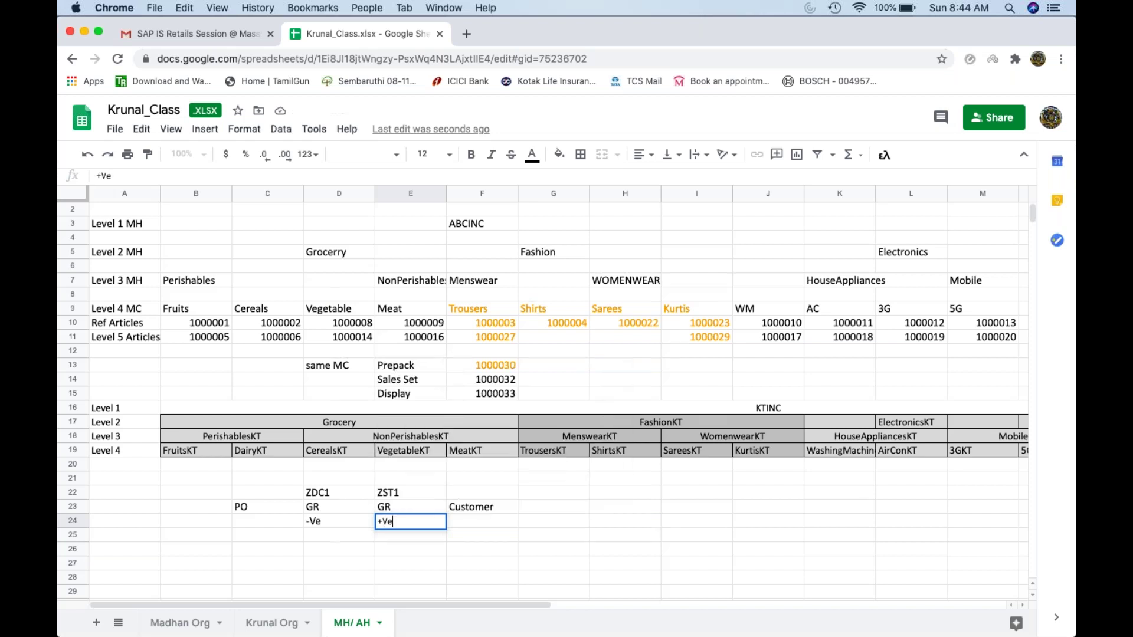
left_click(428, 563)
Step: Retry '+ ve' in E24, then delete its #NAME? error, leaving E24 empty
left_click(416, 520)
key("Delete")
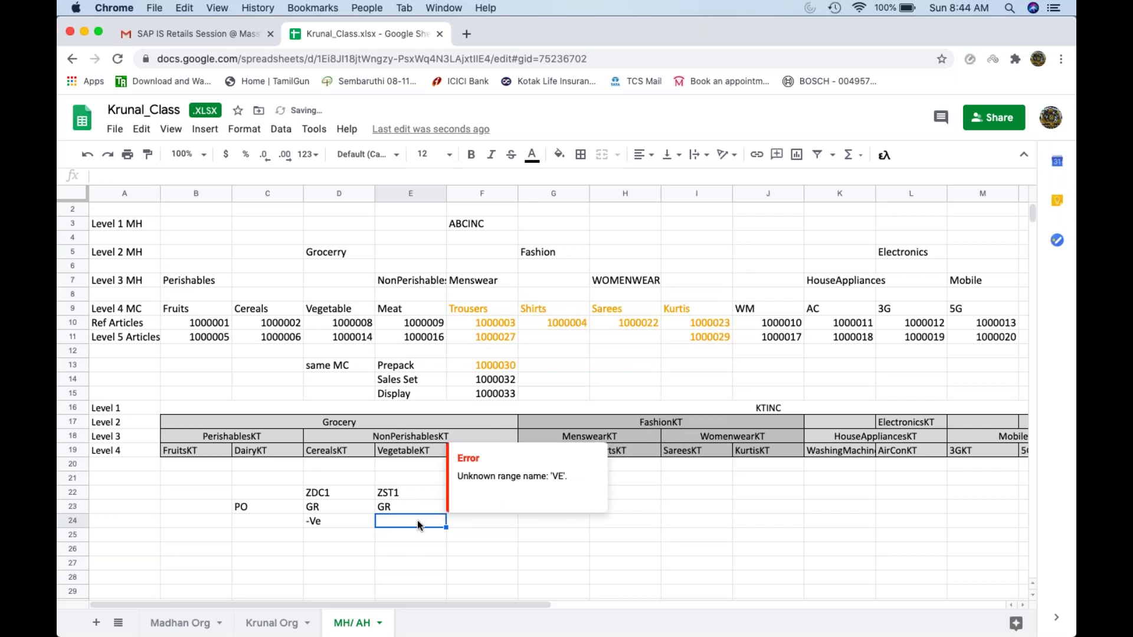
type("+ ve")
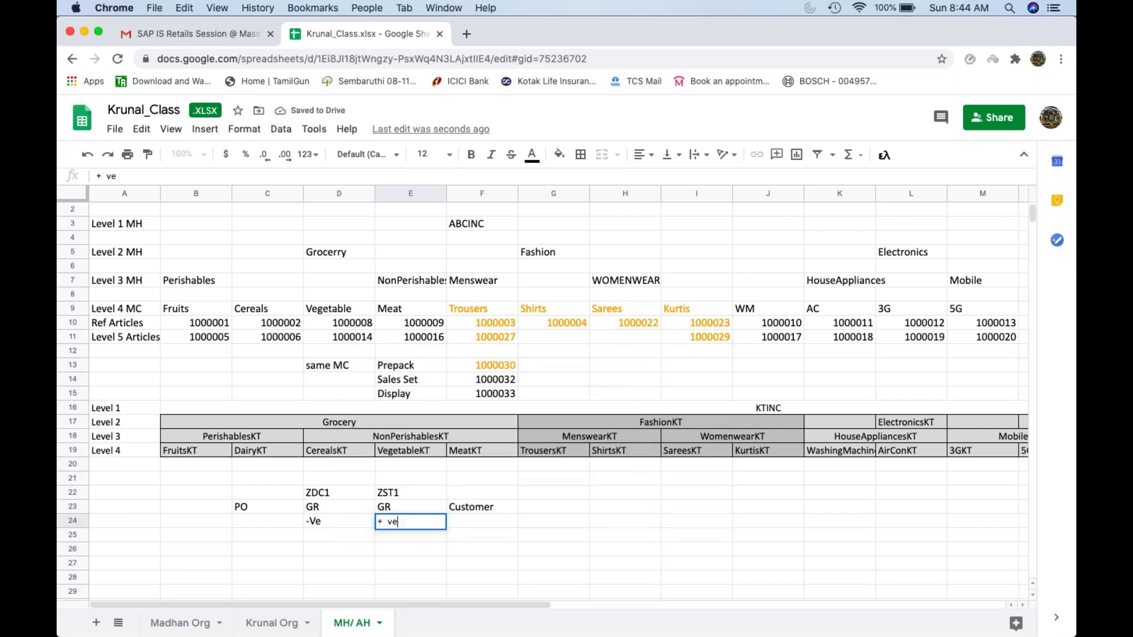
key("Return")
left_click(401, 522)
key("Delete")
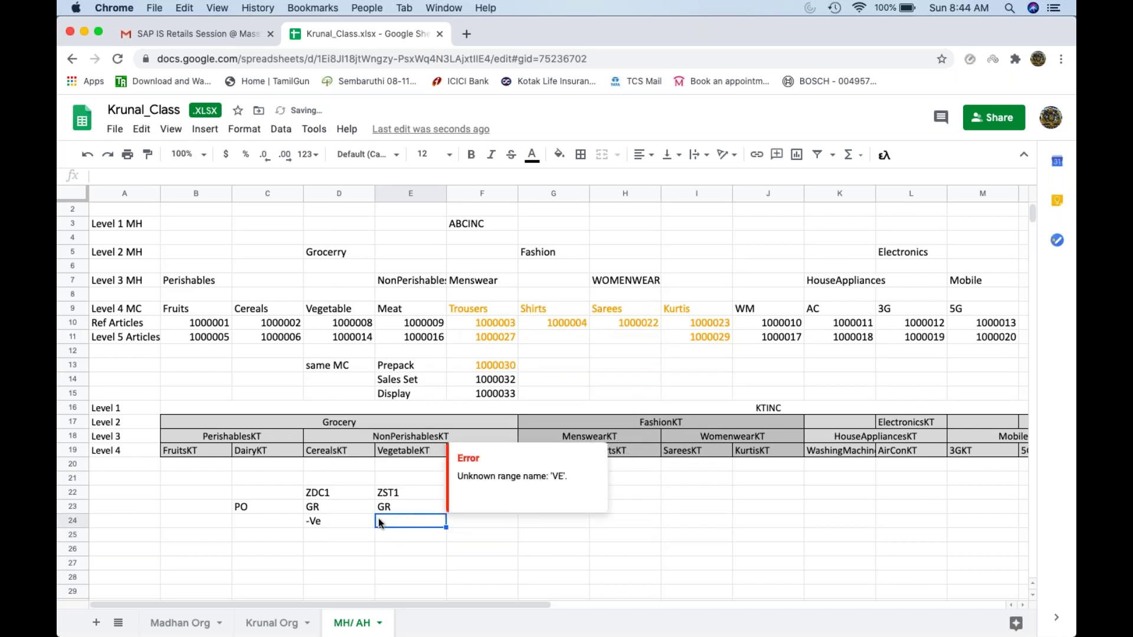
left_click(365, 532)
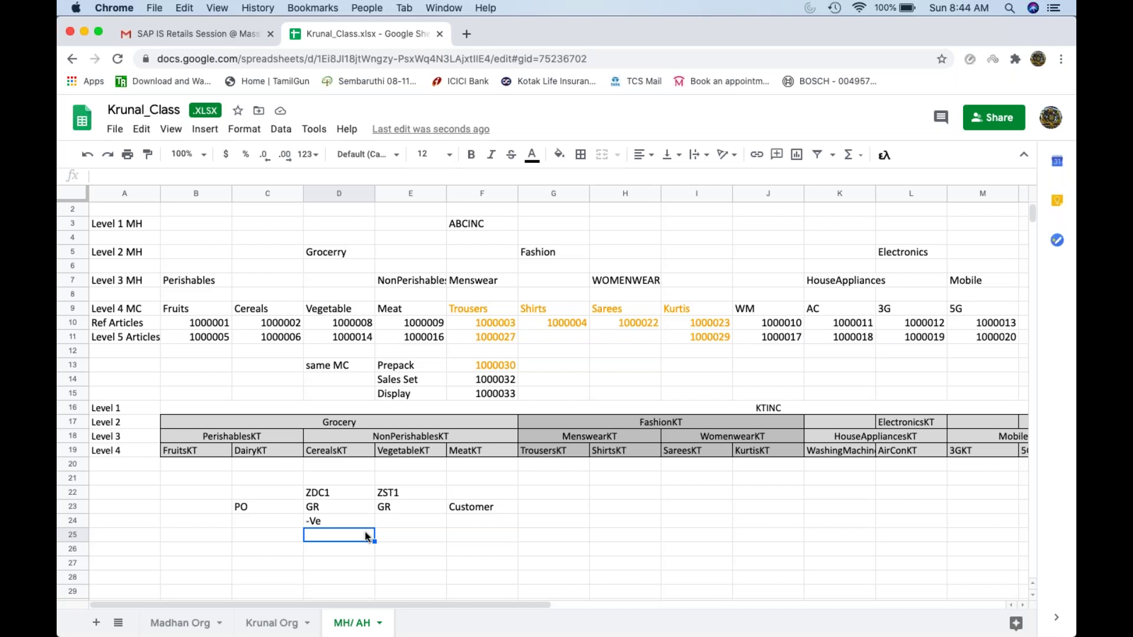
left_click(339, 510)
Step: Review the flow notes by selecting the GR entries in D23 and E23 and -Ve in D24
left_click(400, 507)
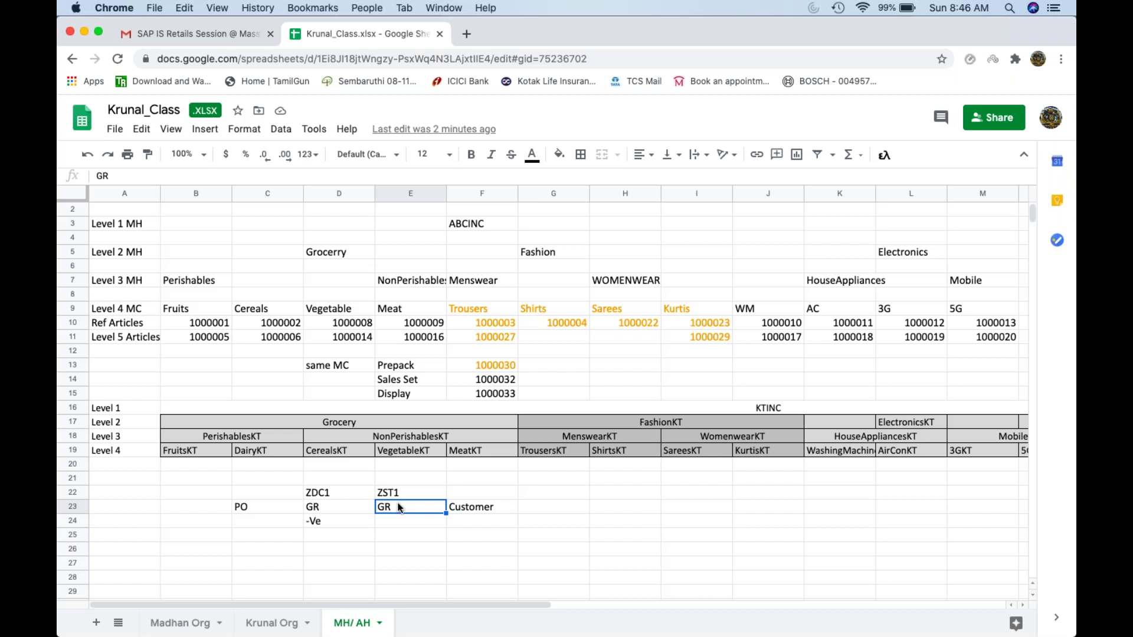
left_click(352, 506)
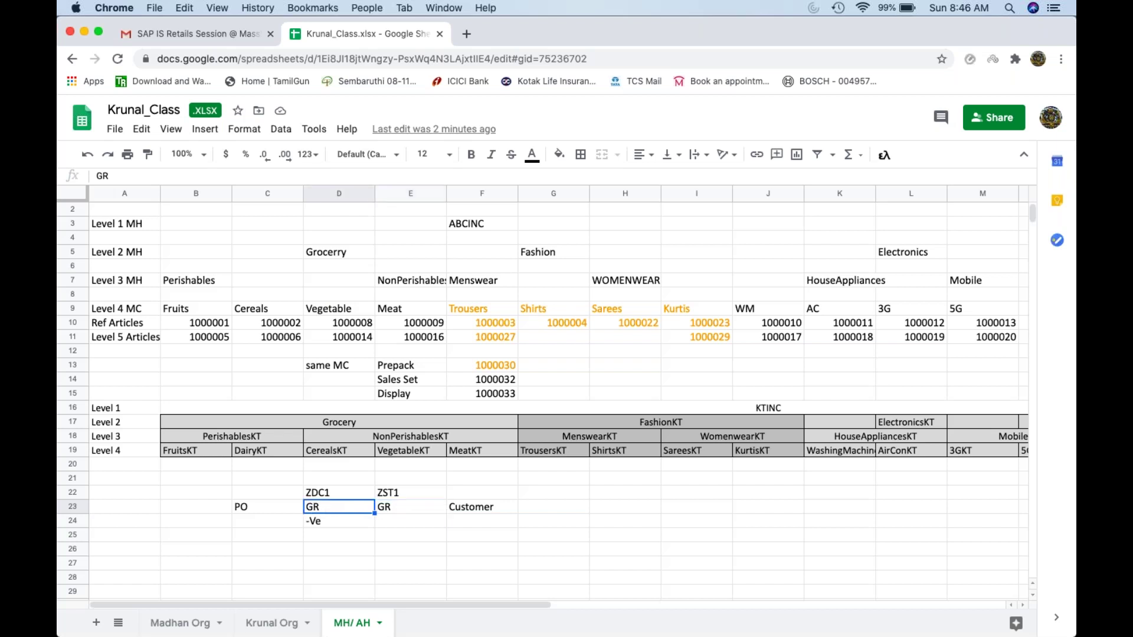
left_click(435, 508)
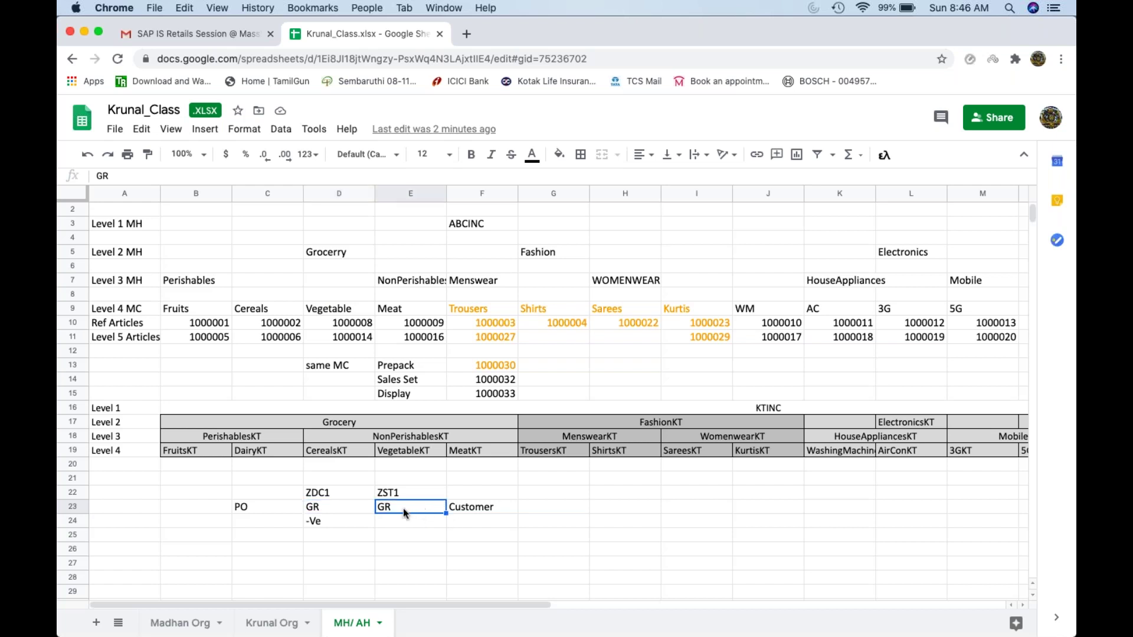
left_click(324, 522)
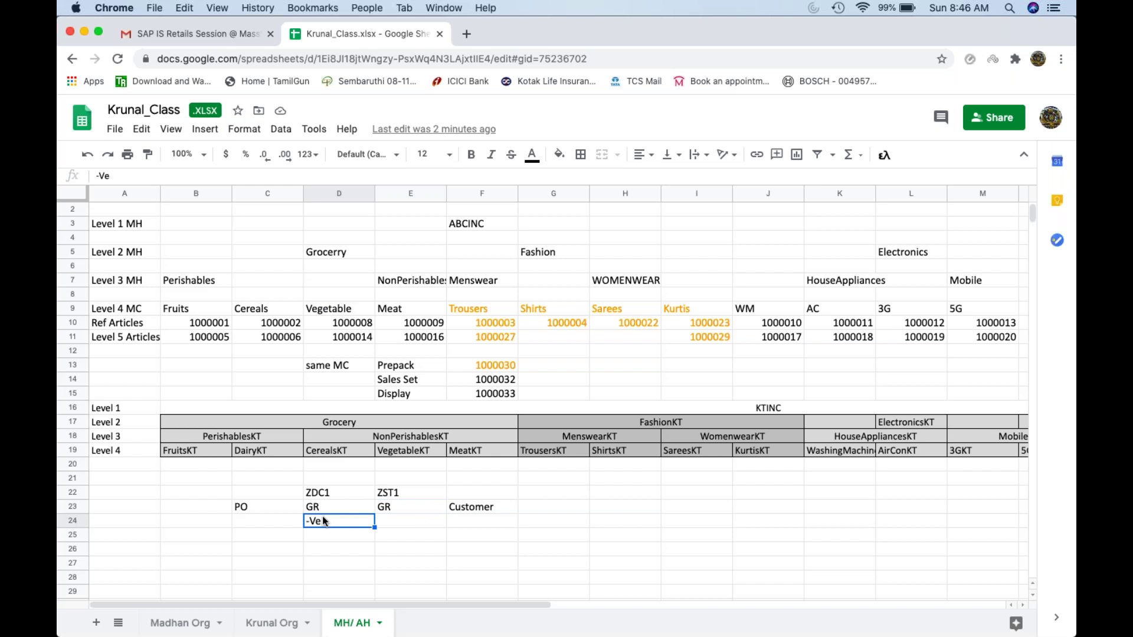
left_click(354, 503)
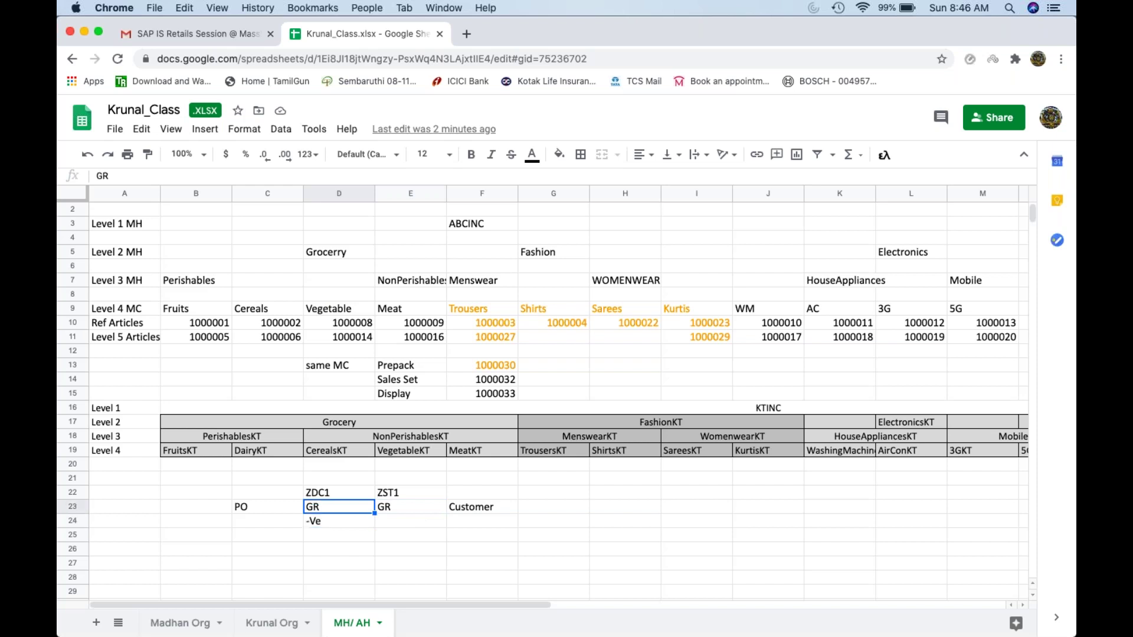
left_click(350, 520)
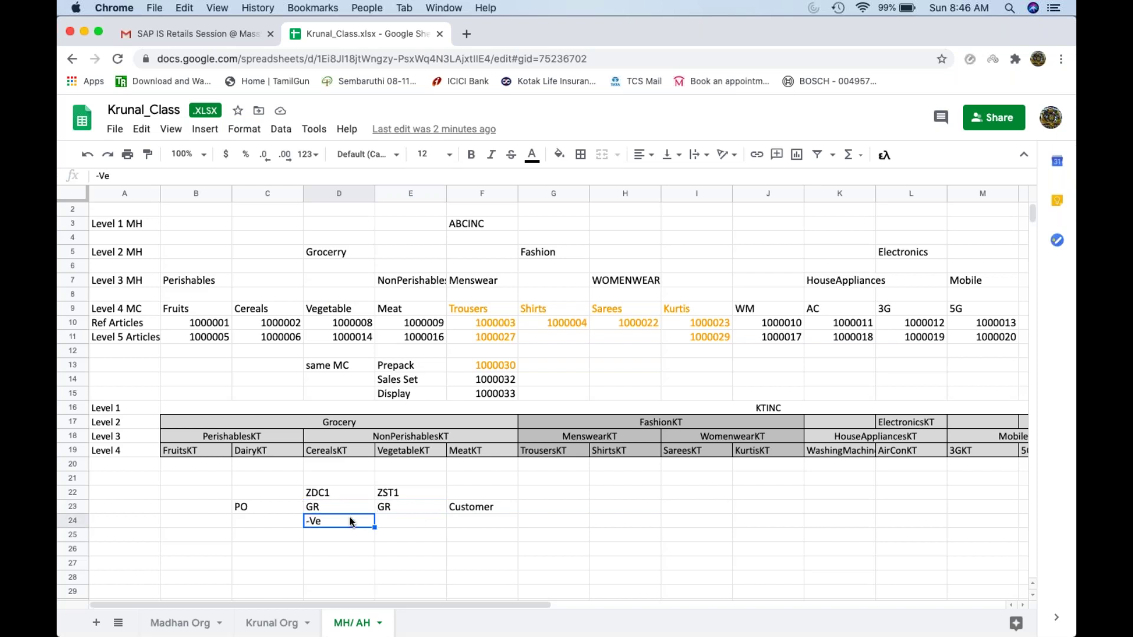
left_click(425, 506)
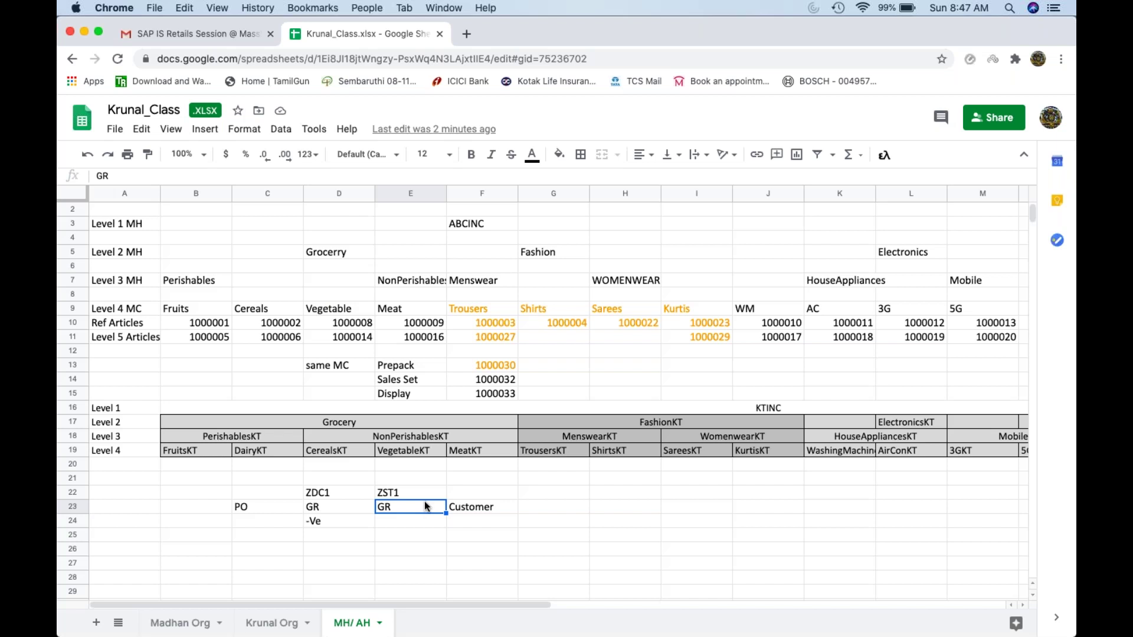
Step: Run SPRO and execute Assign Delivery Type and Checking Rule under Set up Stock Transport Order
left_click(84, 31)
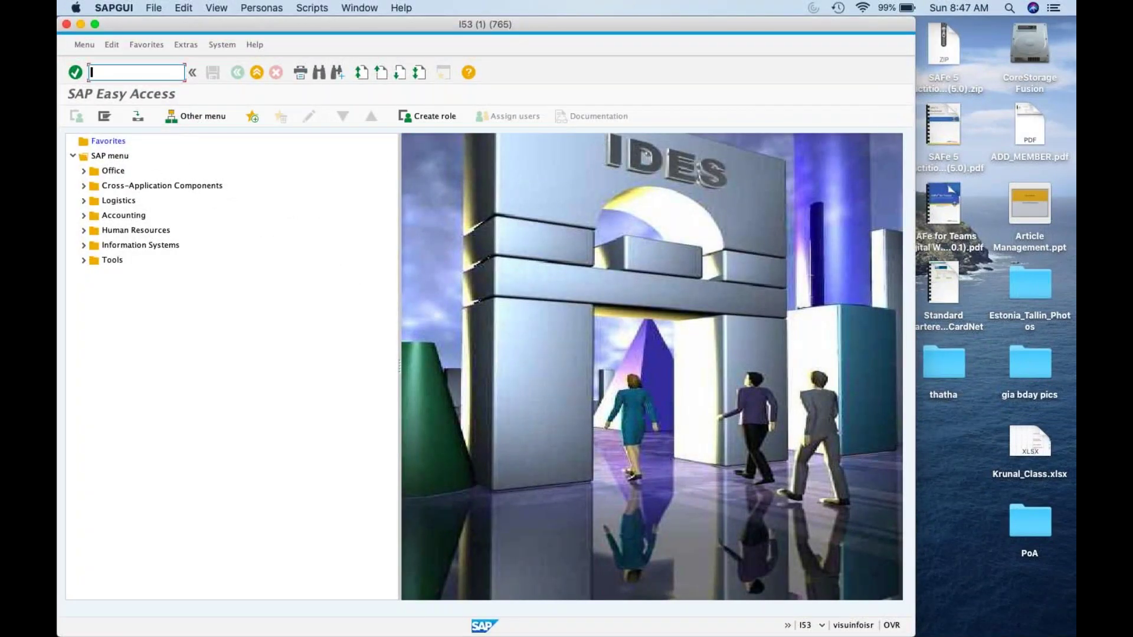
type("spro")
key("Return")
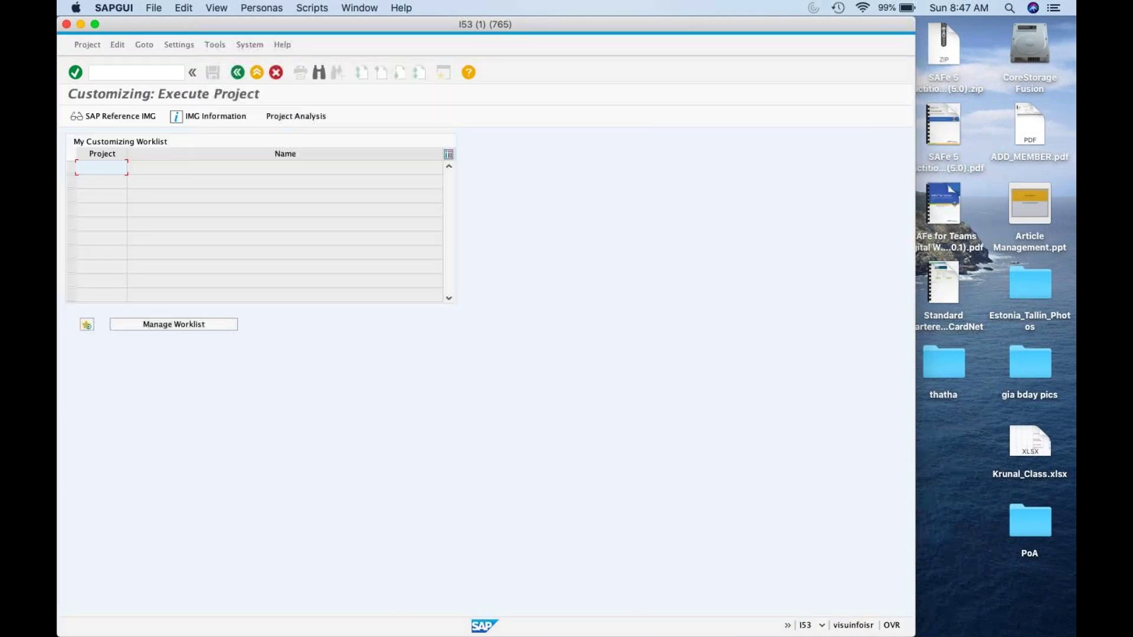
key("F5")
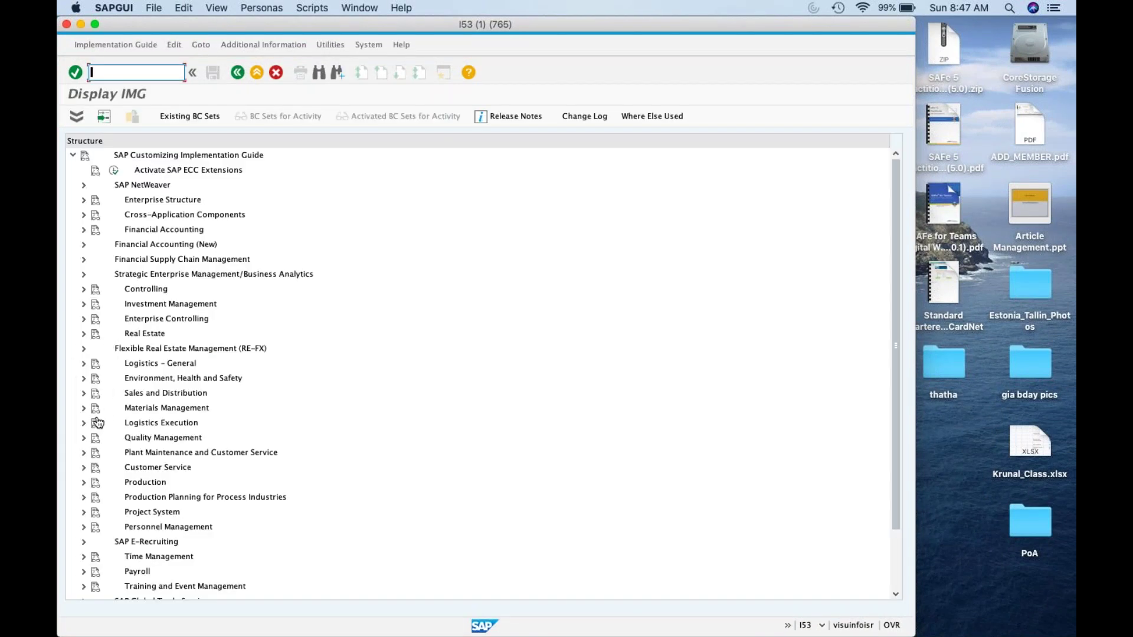
left_click(83, 408)
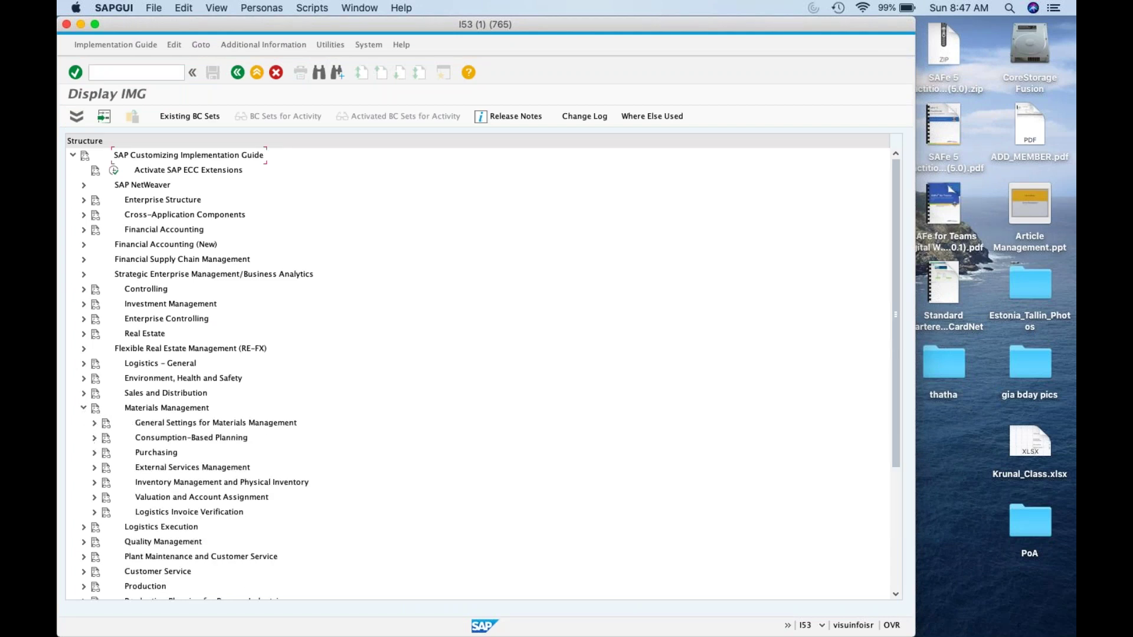
left_click(94, 453)
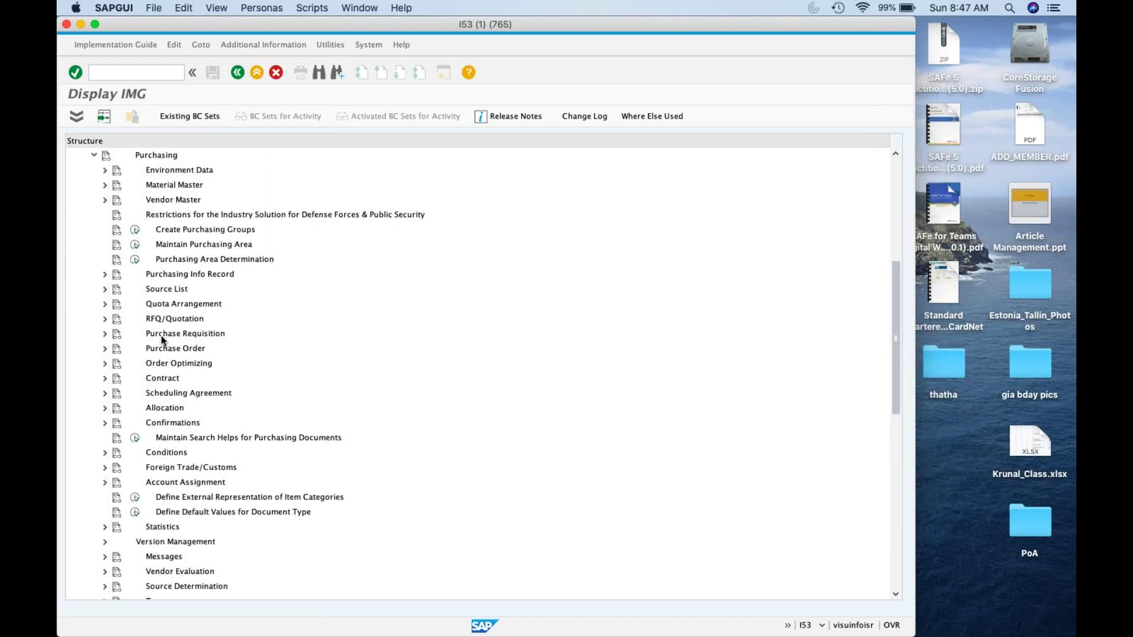
left_click(104, 348)
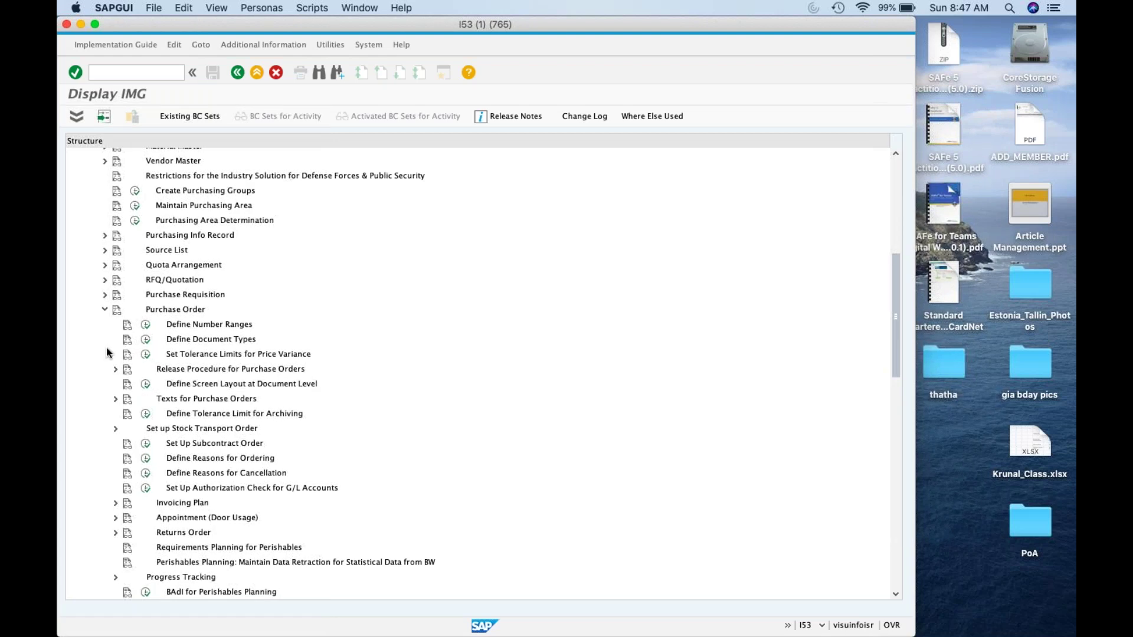
left_click(114, 429)
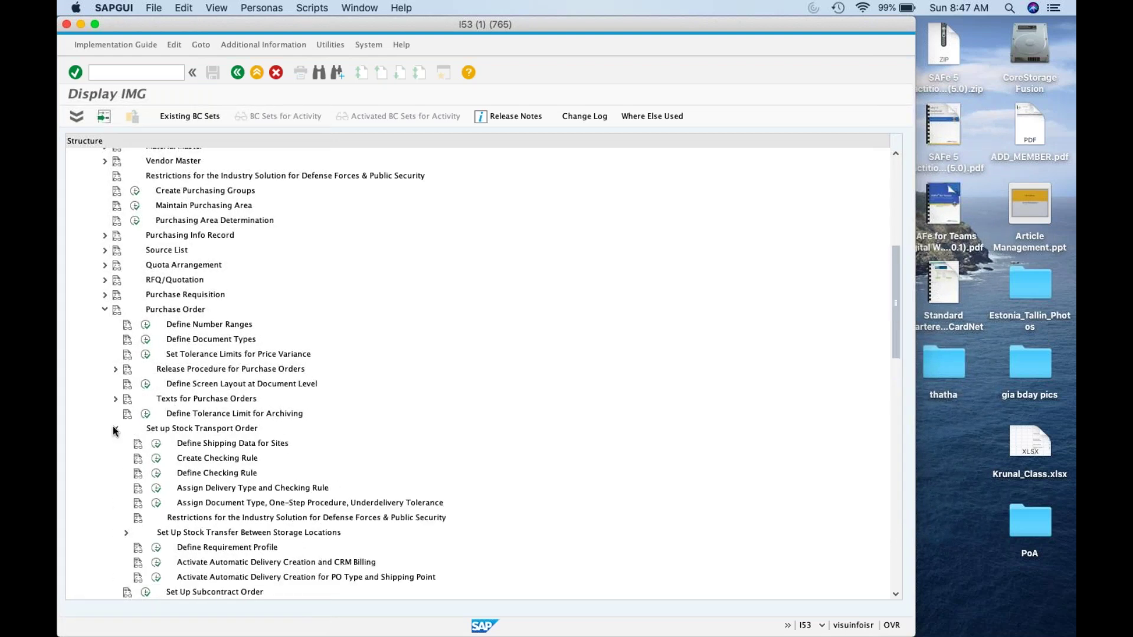
left_click(157, 490)
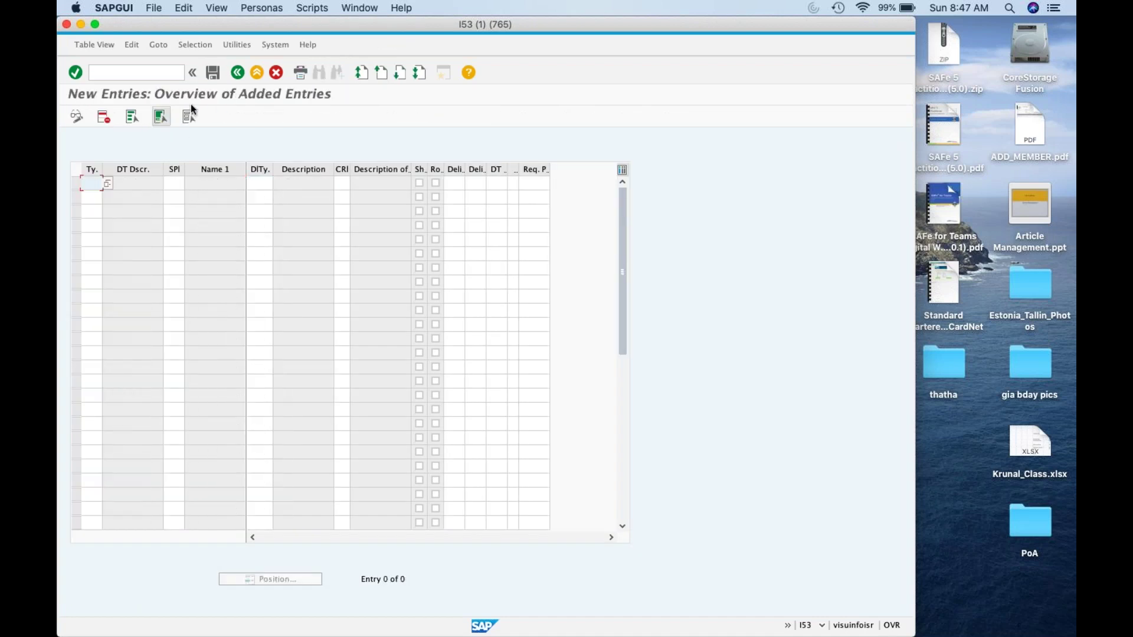
Step: Locate the UB stock transfer entry for site 1000 and copy it
left_click(276, 72)
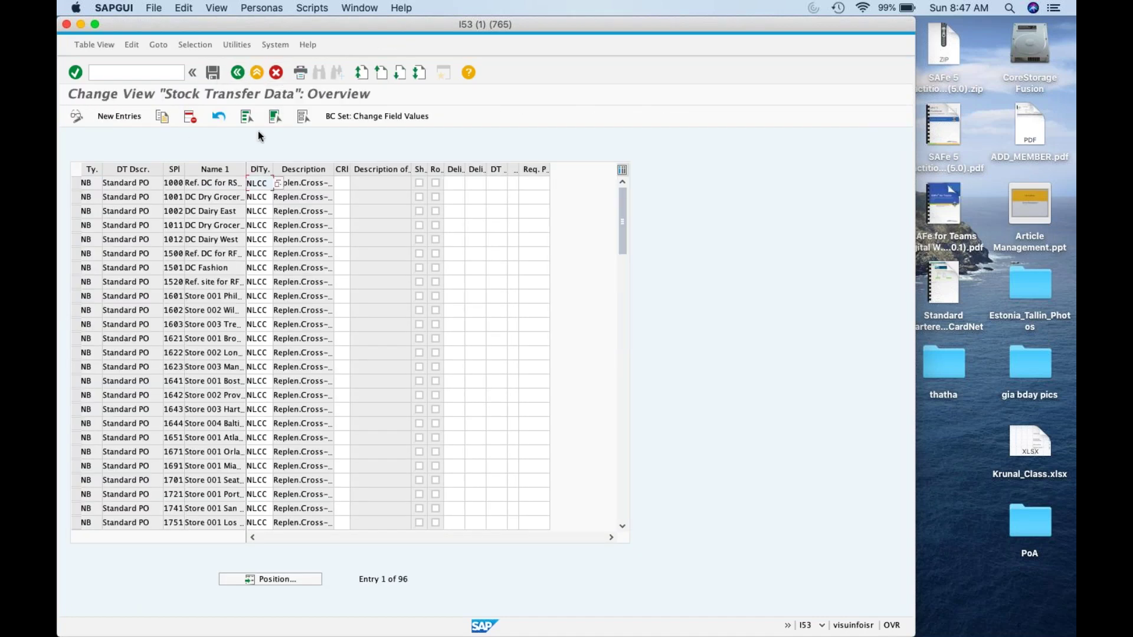
left_click(293, 576)
type("UB")
key("Return")
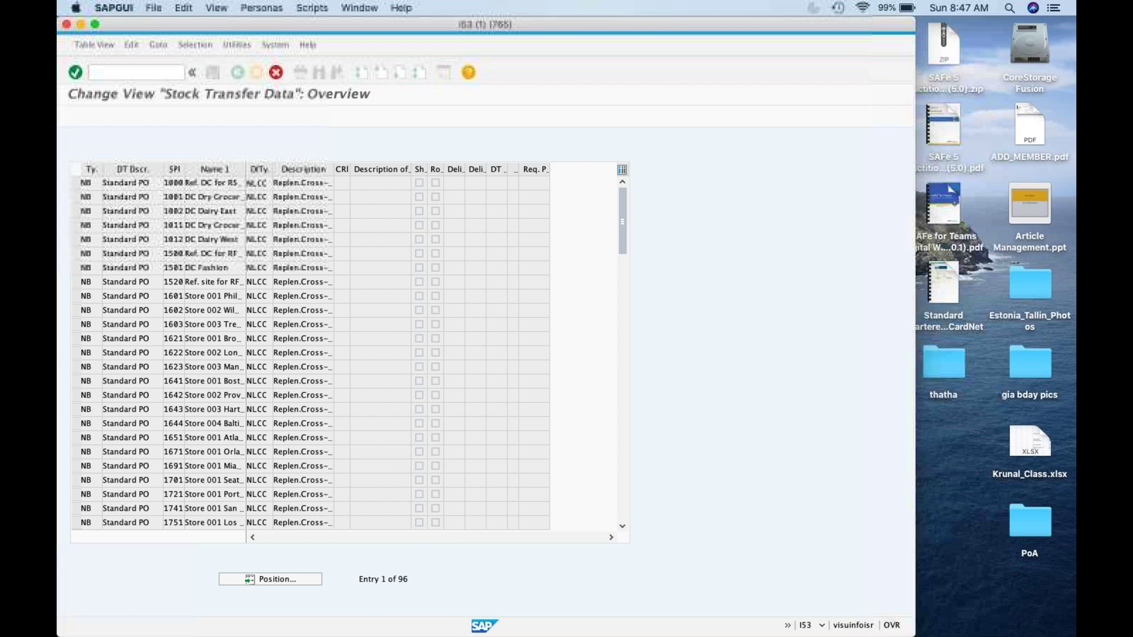
left_click(77, 183)
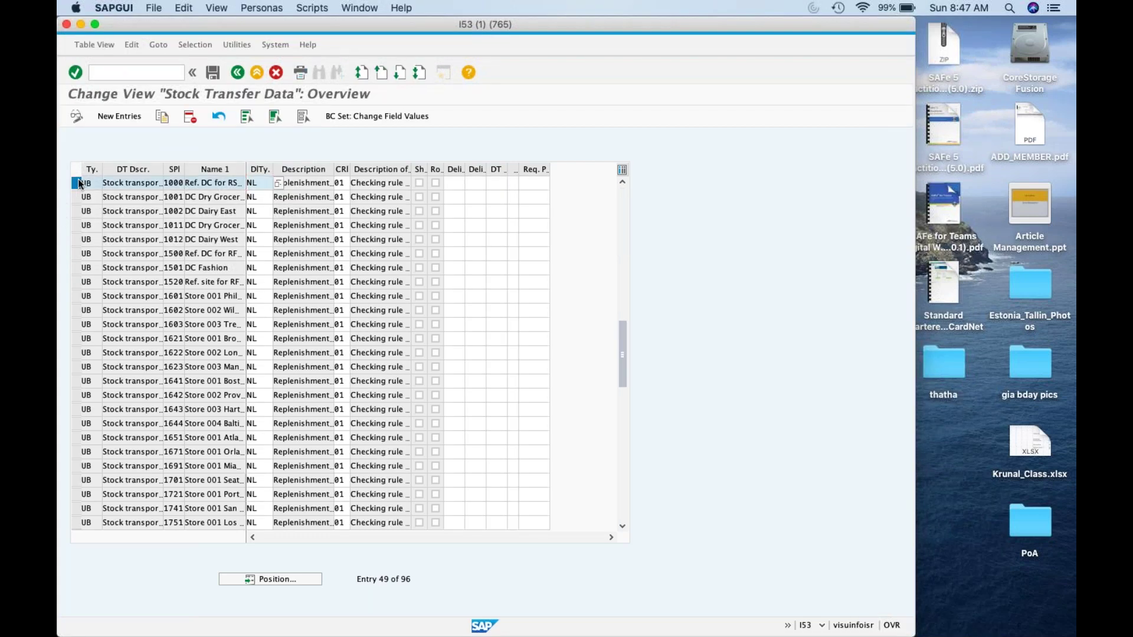
left_click(162, 116)
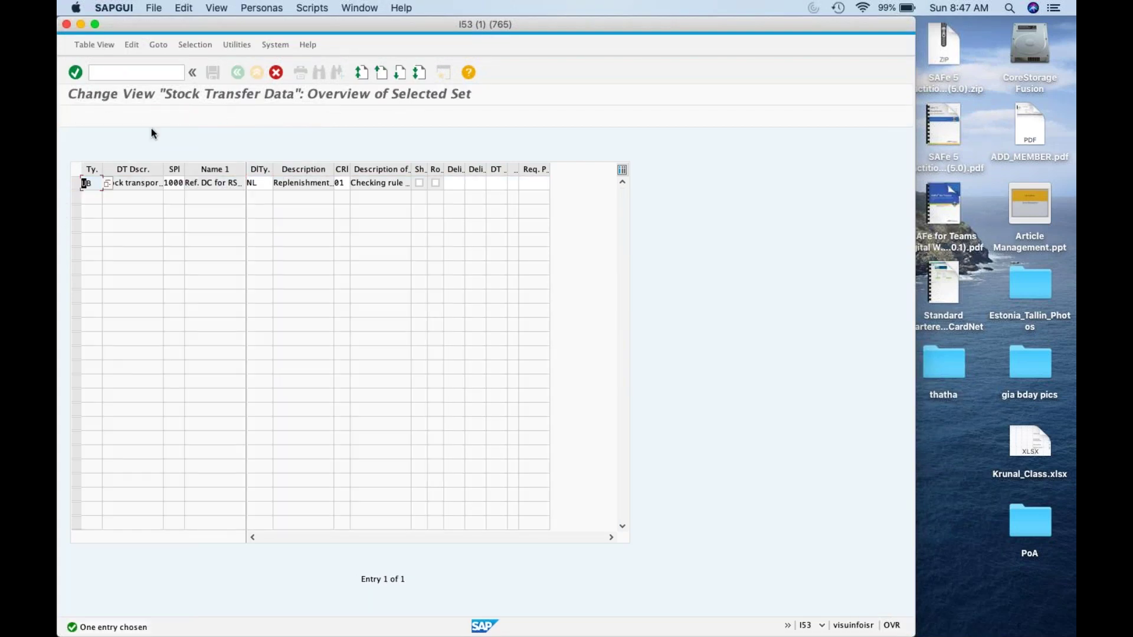
Step: Change the copied entry's supplying site from 1000 to ZDC1 and confirm it
left_click(97, 183)
key("Tab")
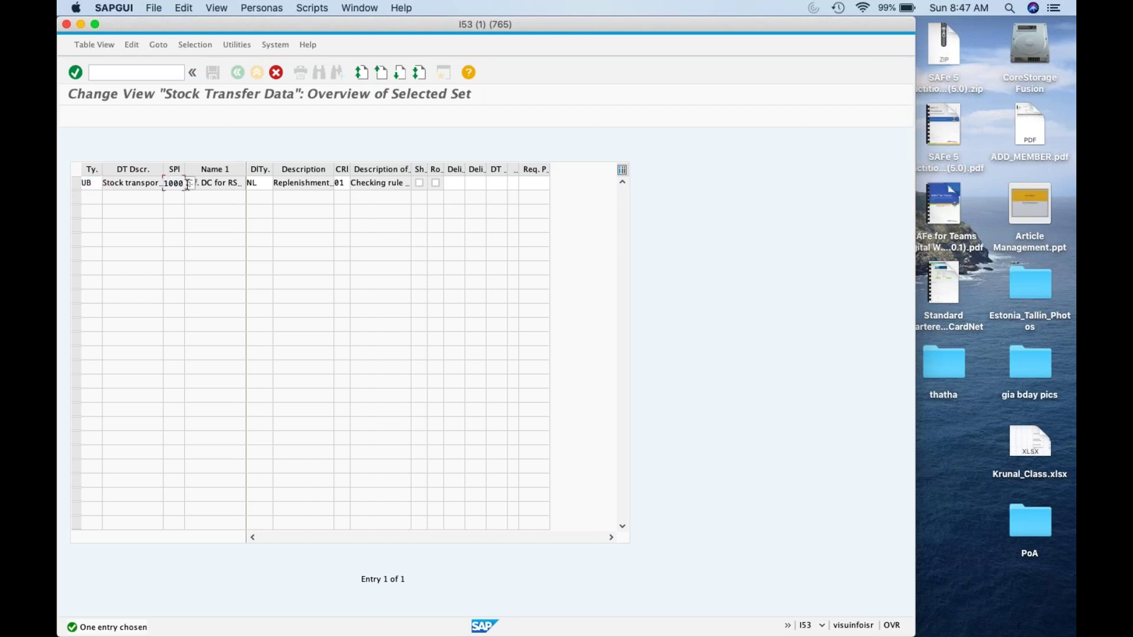
key("shift+End")
key("Delete")
type("ZDC1")
left_click(263, 185)
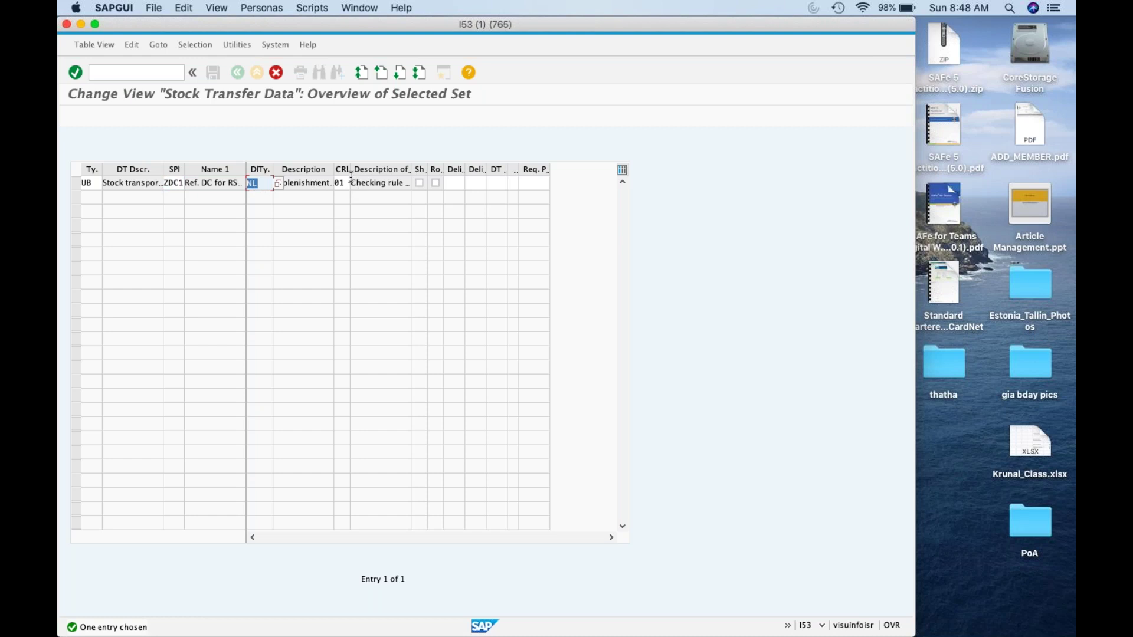
key("Return")
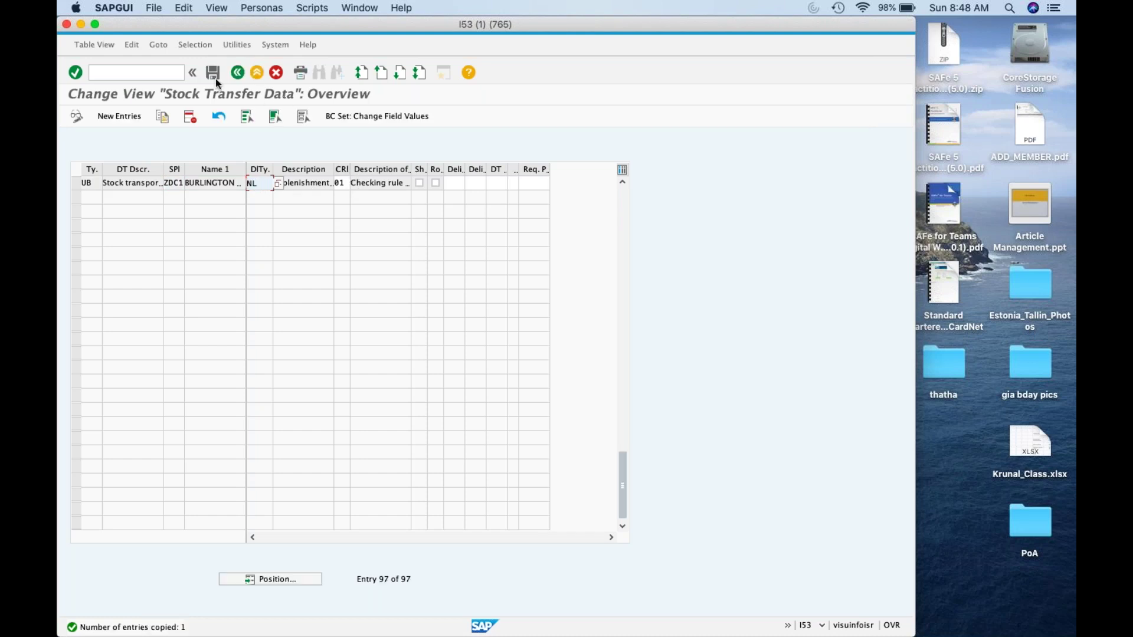
Step: Save the entry under the customizing request and return to the IMG tree
left_click(213, 72)
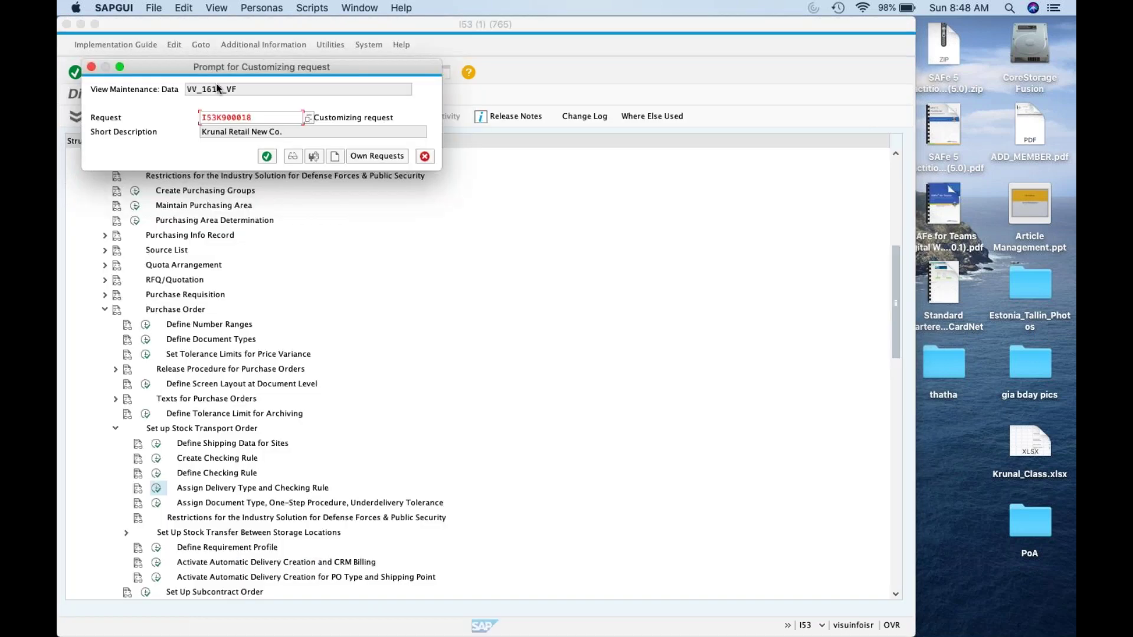
left_click(267, 156)
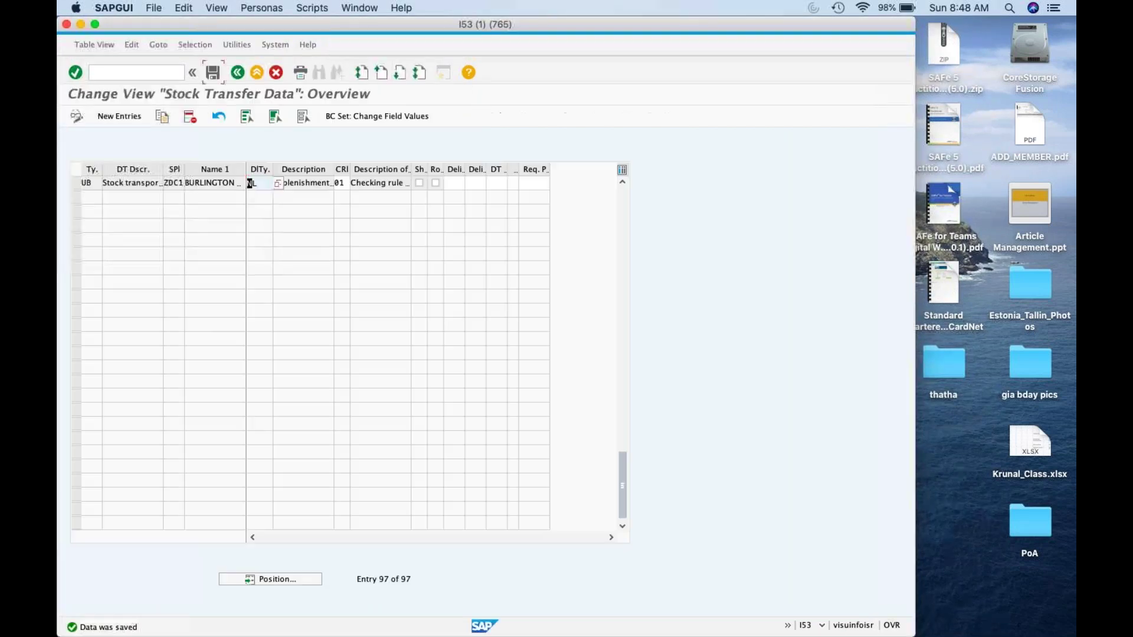
left_click(237, 76)
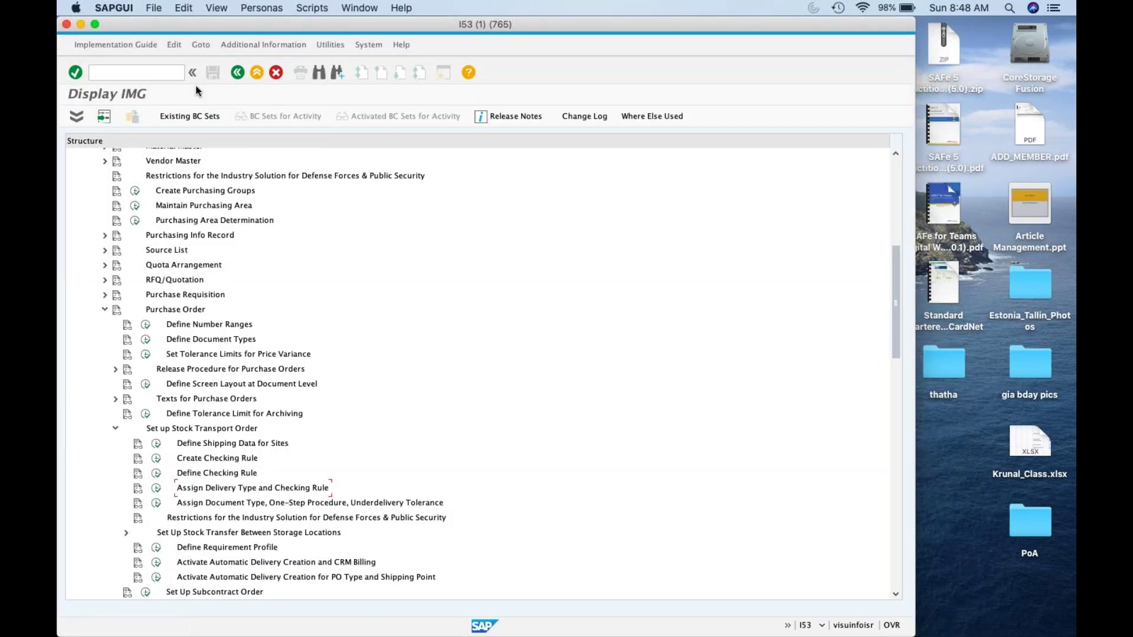
Step: Open a second SAP session and move it aside to reveal the IMG
left_click(305, 42)
left_click(118, 7)
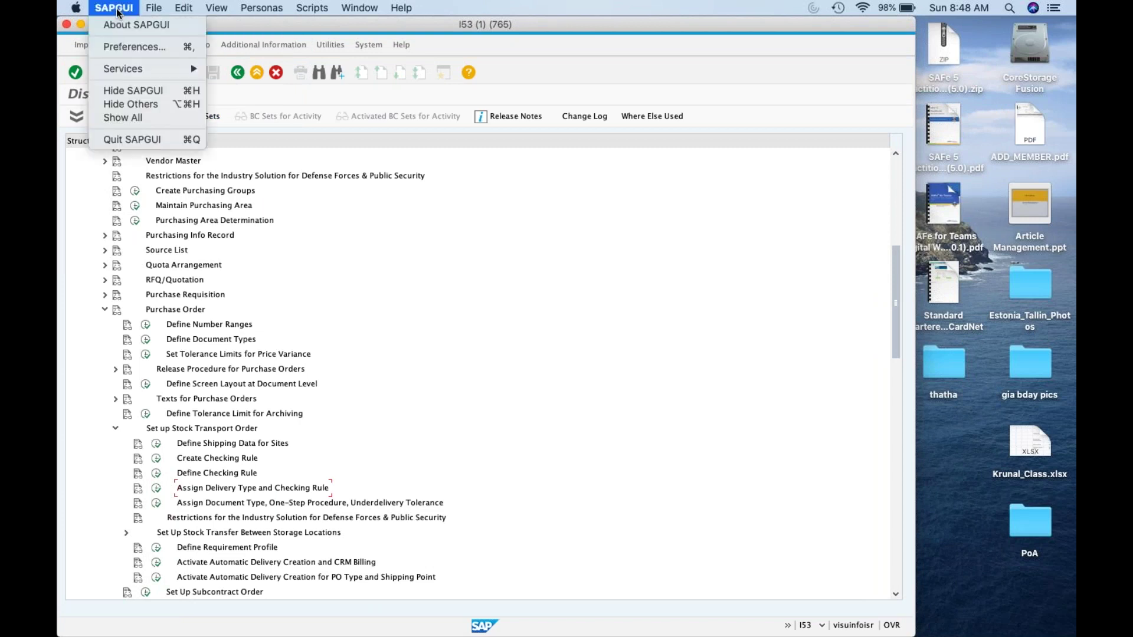
mouse_move(154, 8)
left_click(168, 29)
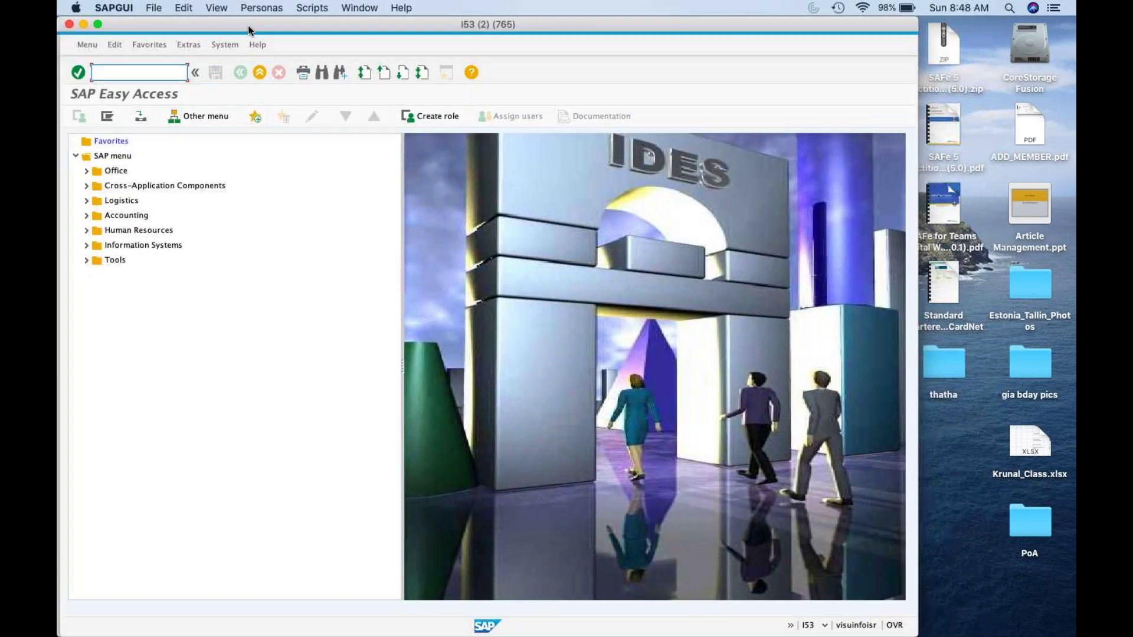
left_click_drag(249, 30, 363, 20)
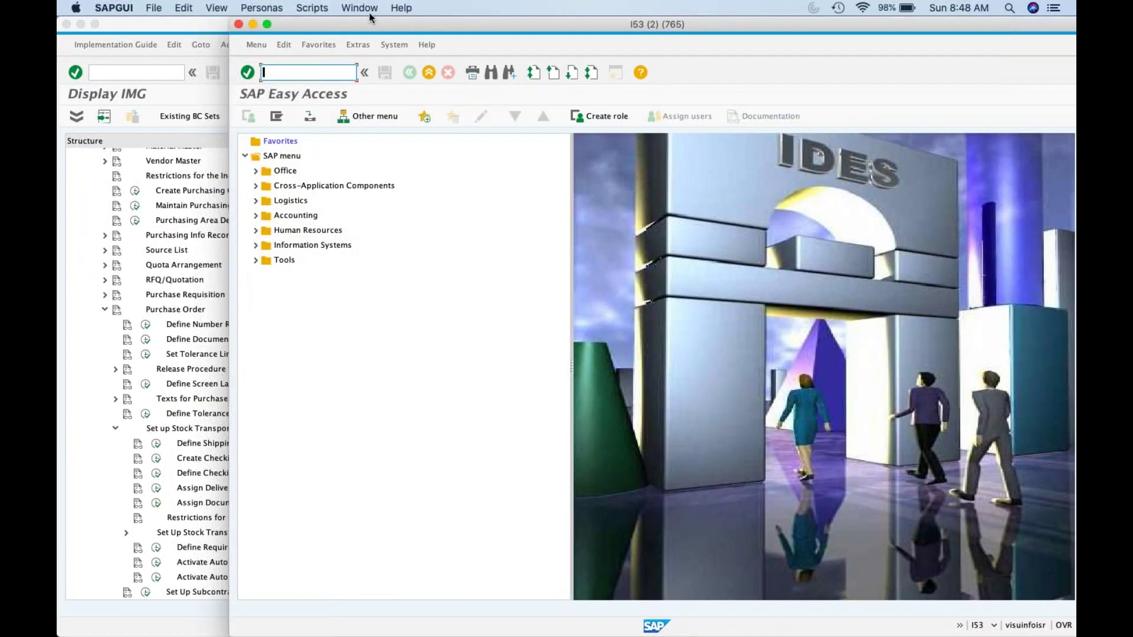
Step: Start an ME21N UB stock transport order with supplying plant ZDc1
type("me21n")
key("Return")
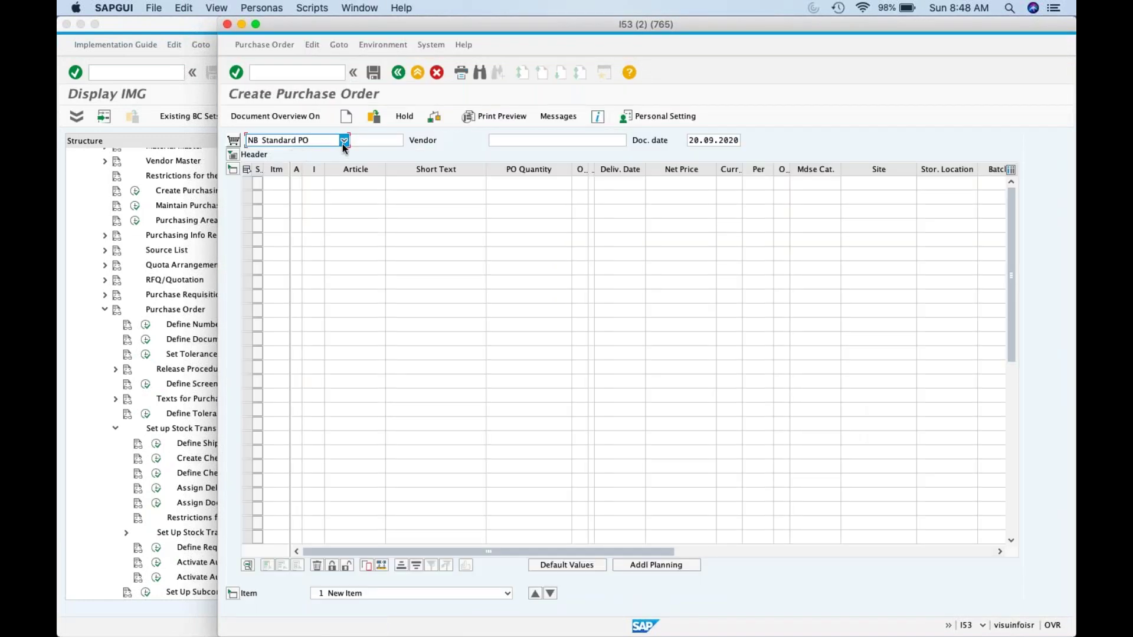
left_click(342, 143)
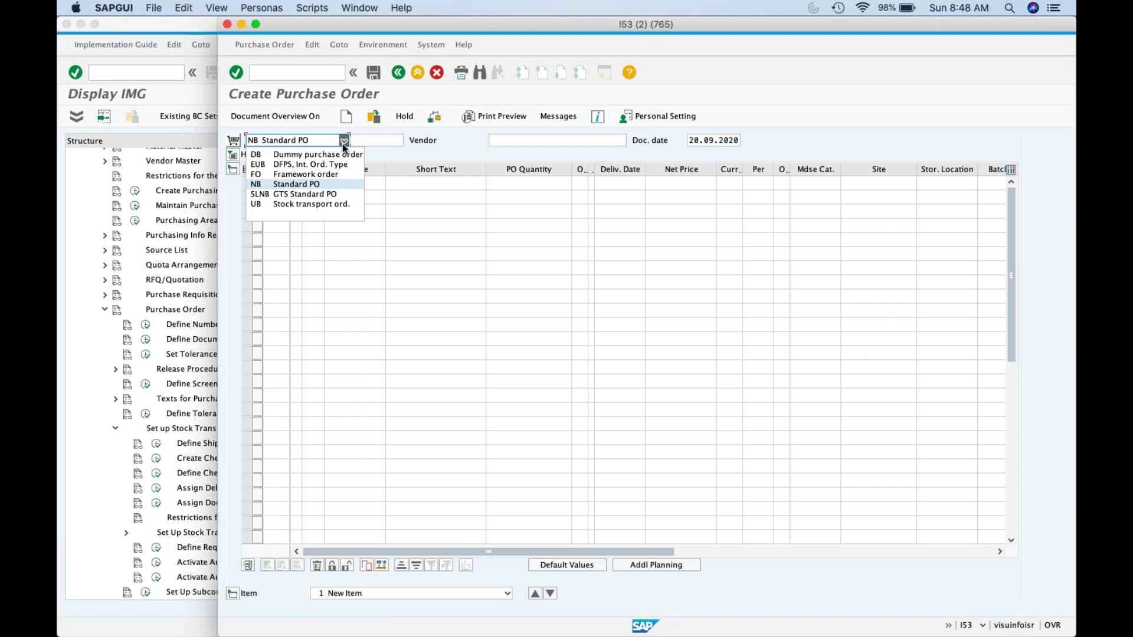
left_click(318, 204)
left_click(507, 142)
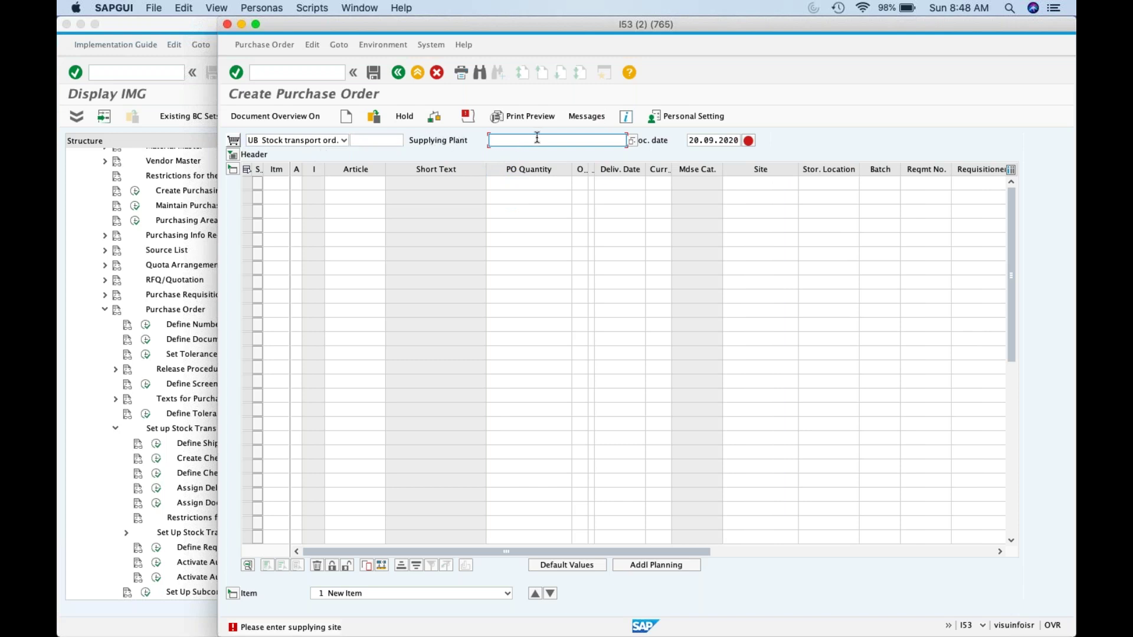
type("ZD")
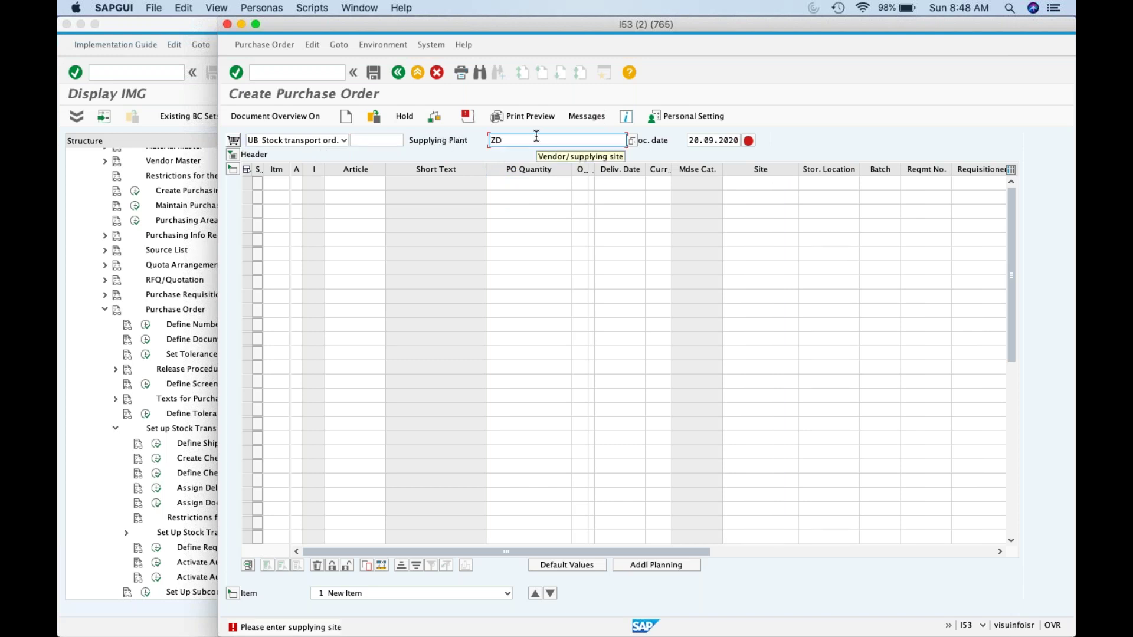
type("c1")
left_click(354, 185)
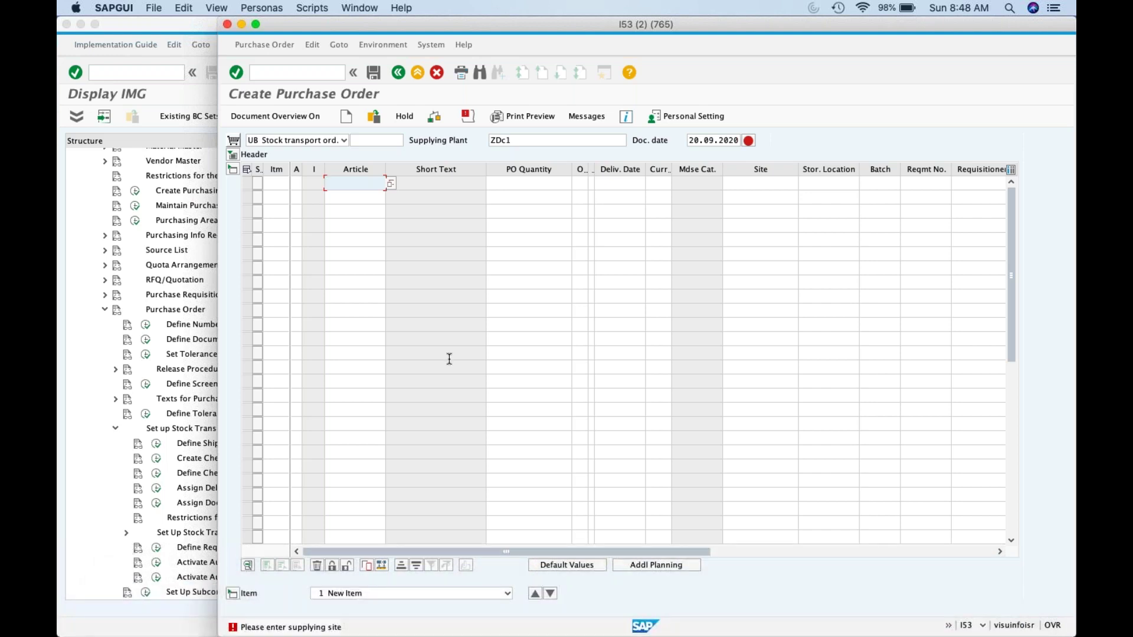
Step: Copy article number 1000005 from cell B11 of the Google Sheet
left_click(239, 608)
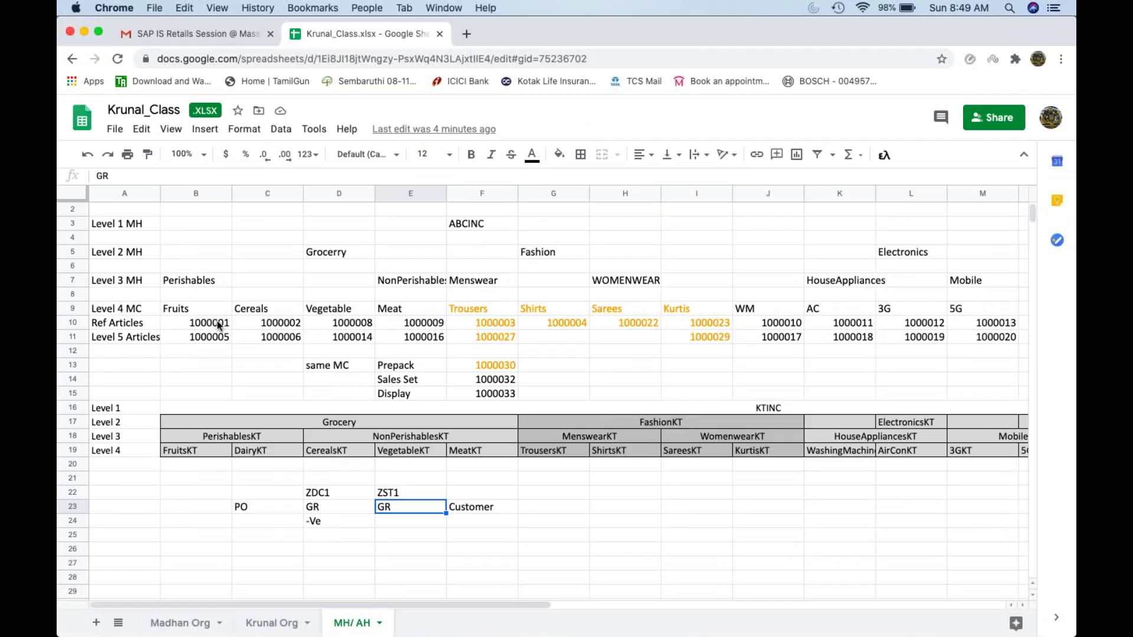
left_click(223, 322)
key("Down")
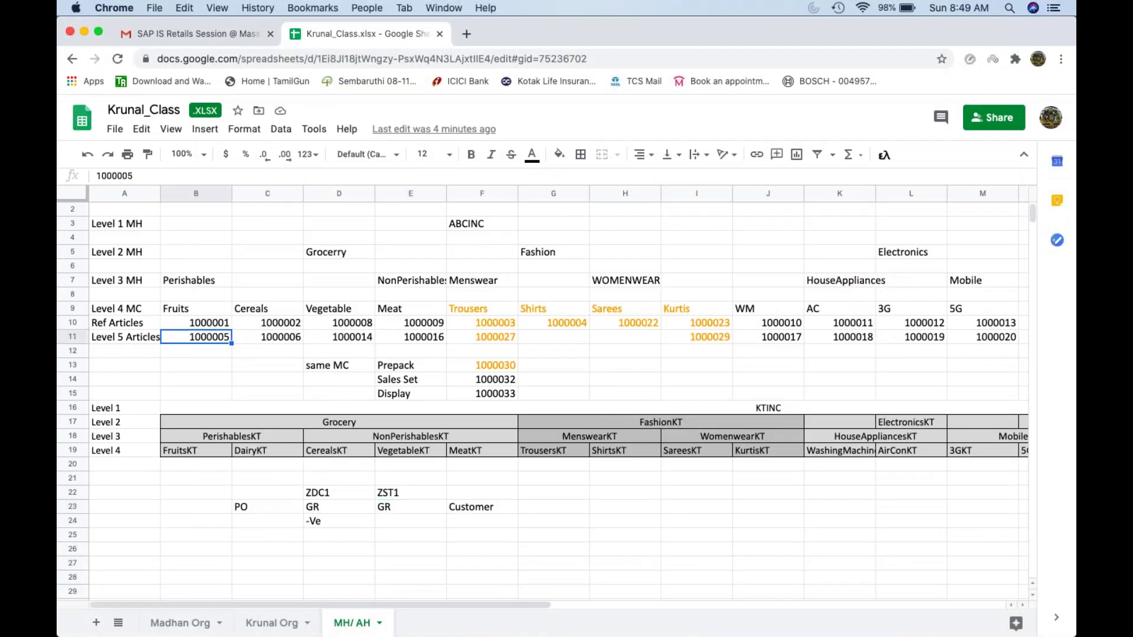
key("super+c")
Step: Paste article 1000005 into item 1 with quantity 10, site ZSt1 and storage location 1000
key("super+Tab")
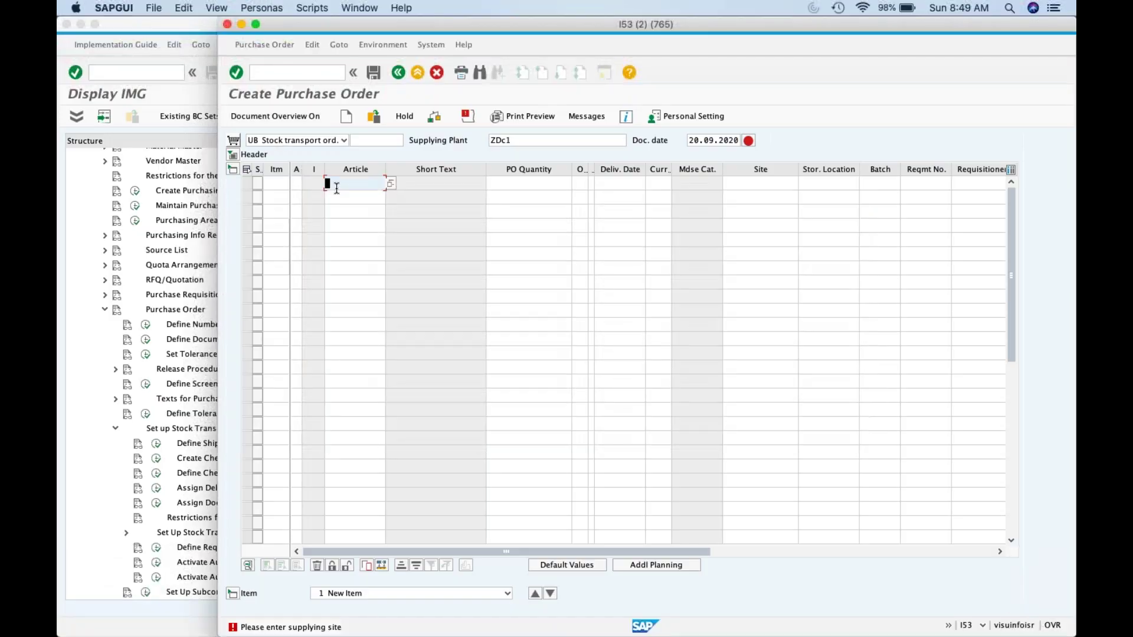
key("super+v")
left_click(520, 182)
type("10")
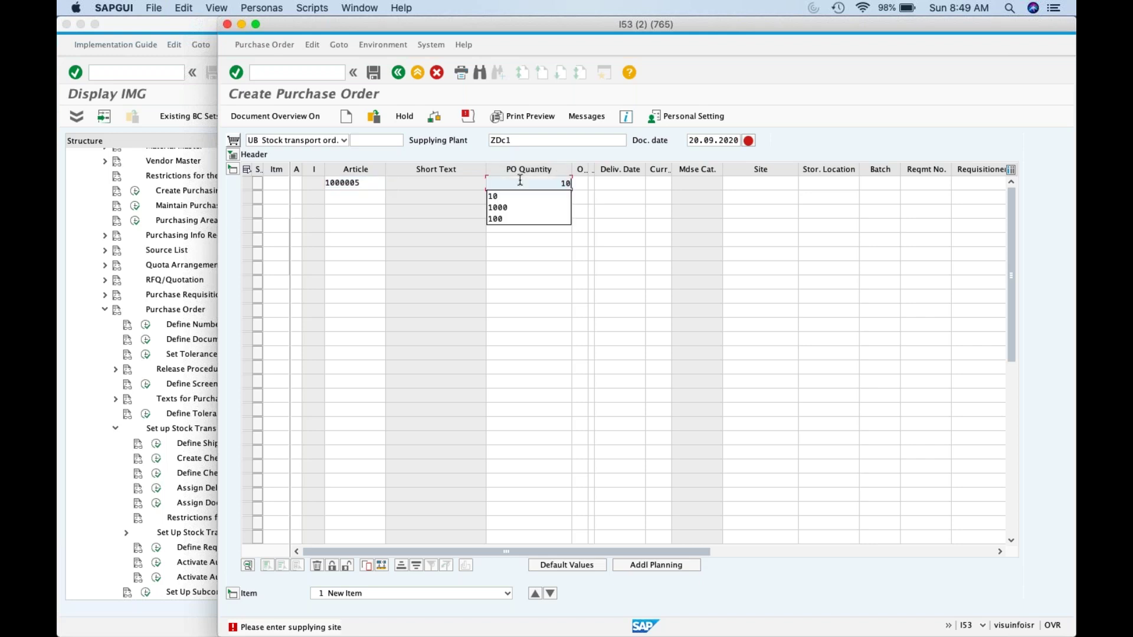
left_click(765, 185)
type("Z")
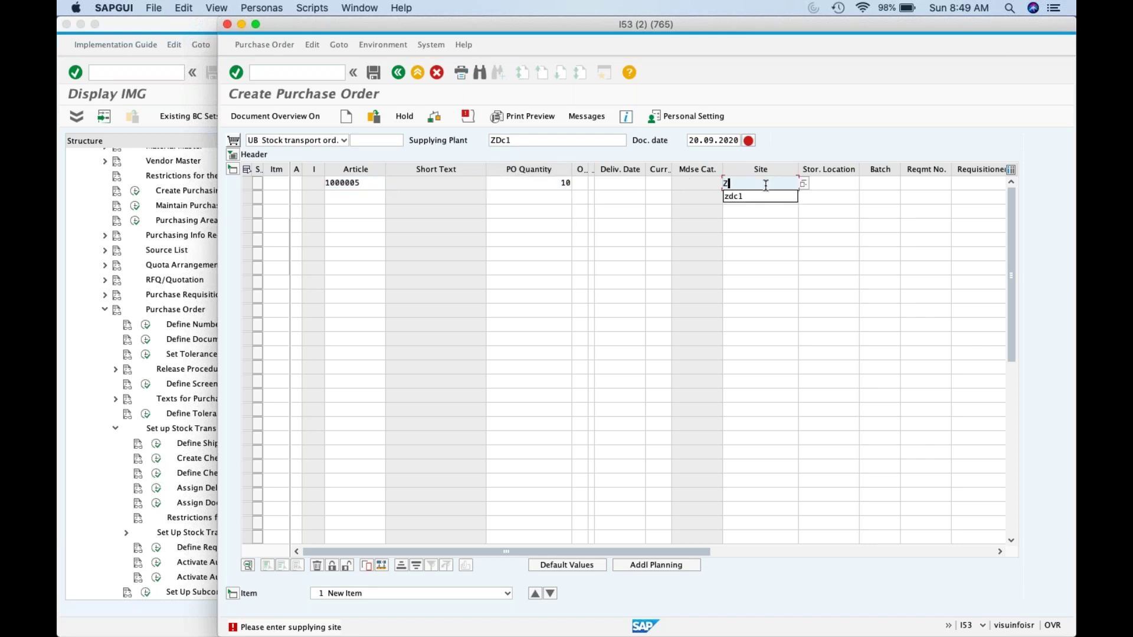
type("St1")
left_click(830, 182)
type("1000")
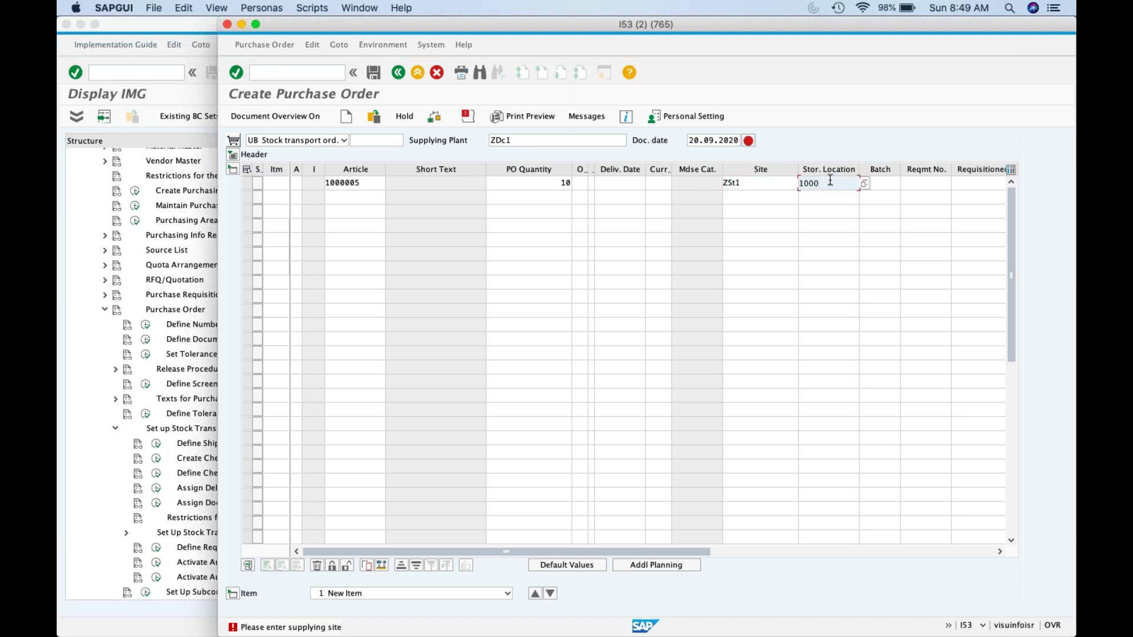
key("Return")
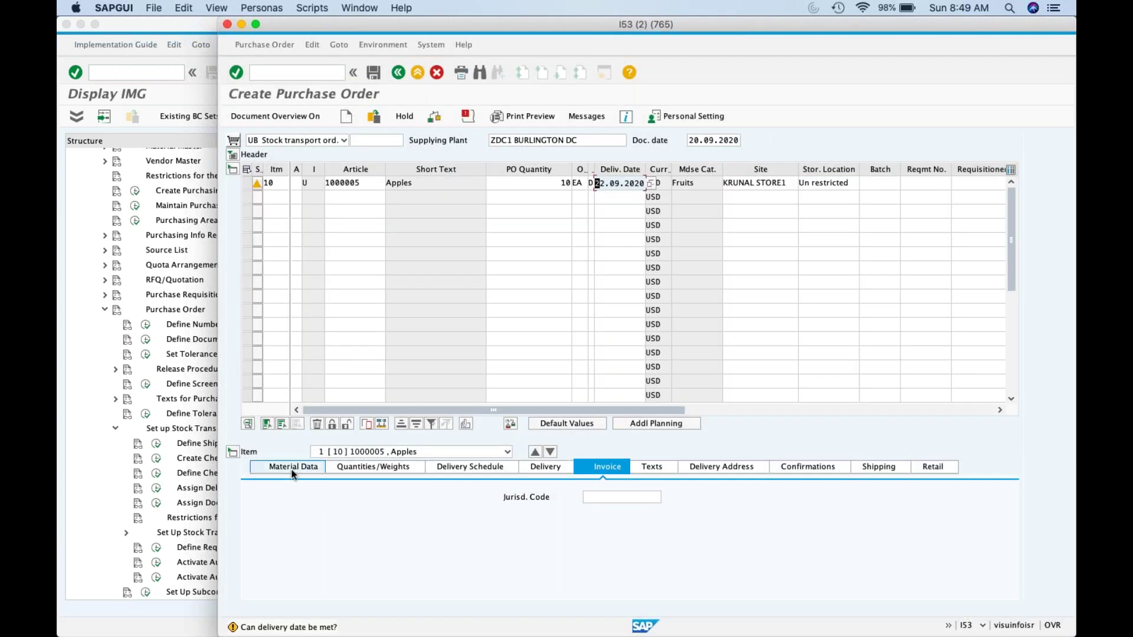
Step: Open the Apples item's shipping data and check its delivery type NL against the customizing guide
left_click(292, 471)
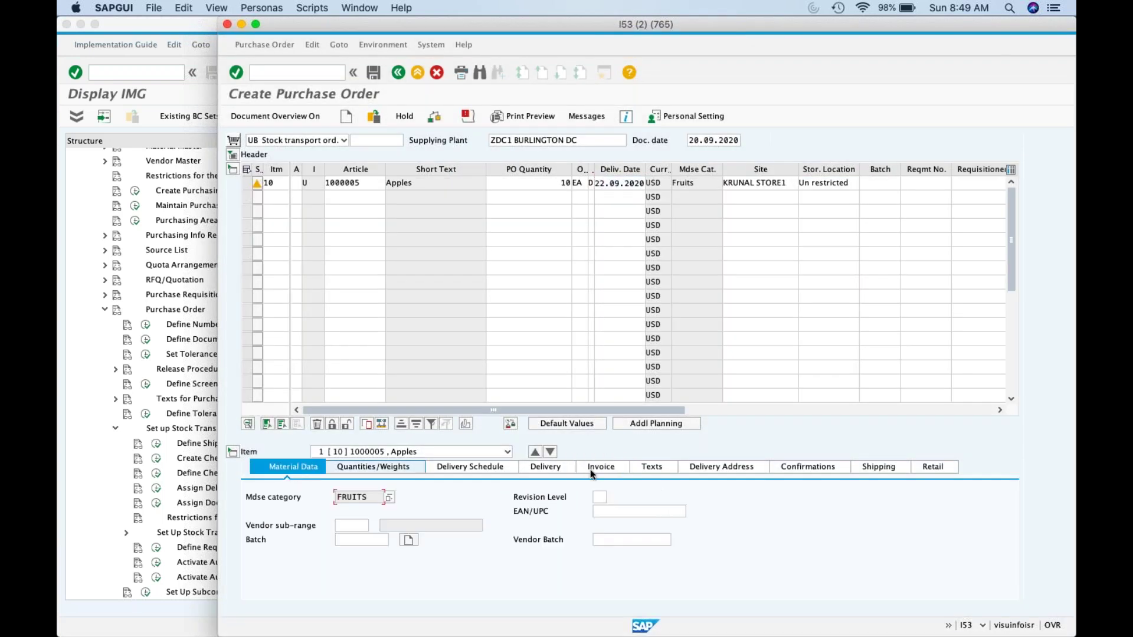
left_click(871, 466)
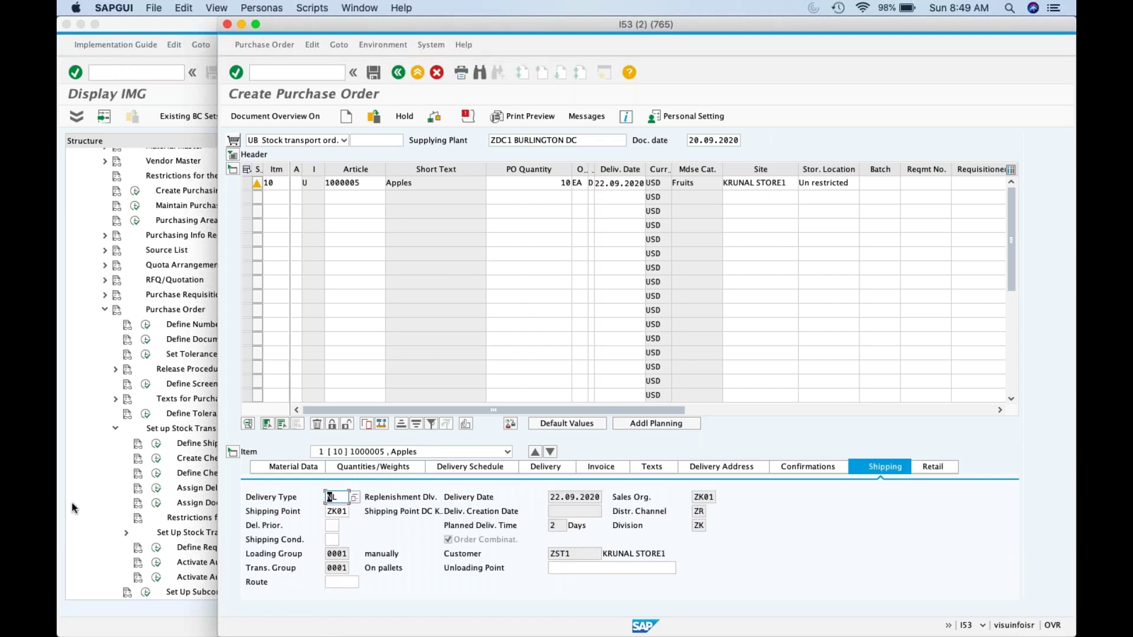
left_click(72, 501)
left_click(286, 489)
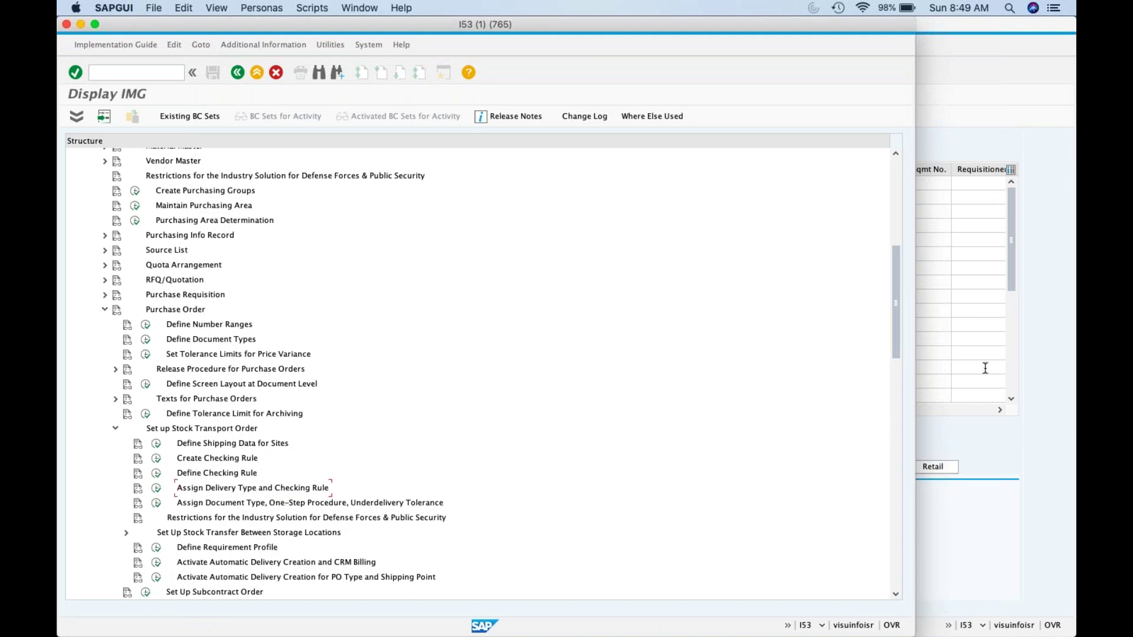
left_click(1045, 351)
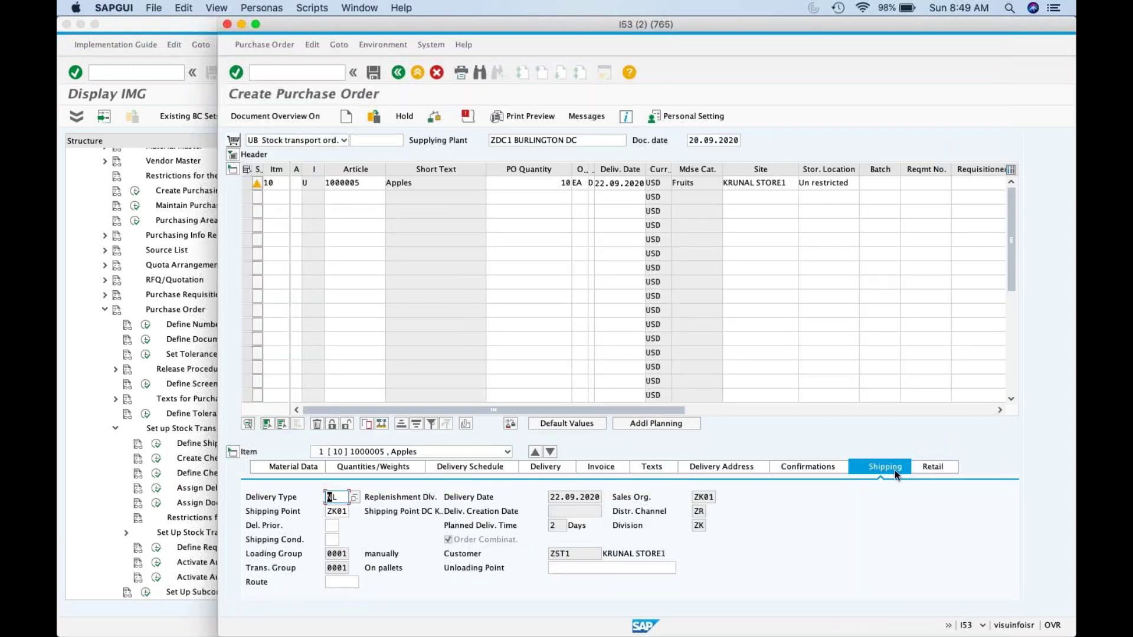
mouse_move(341, 498)
left_mouse_down()
mouse_move(319, 500)
mouse_move(351, 515)
left_mouse_up()
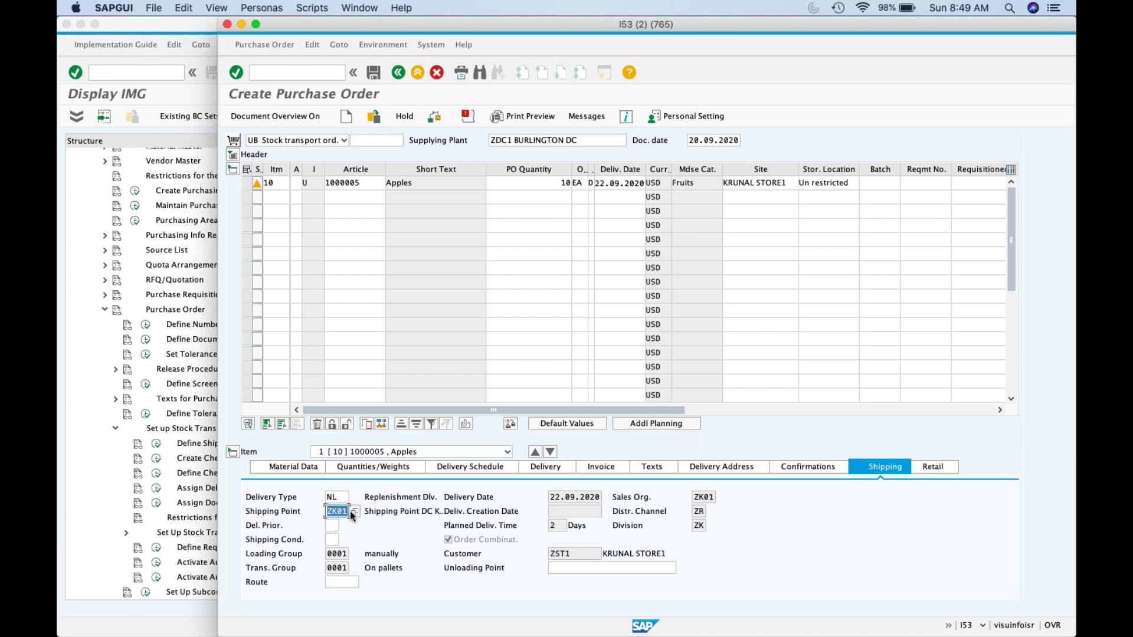
Step: Review the item's shipping point ZK01, loading group 0001 and customer ZST1
left_click(343, 511)
left_click(334, 512)
left_click(342, 554)
left_click_drag(331, 554, 476, 547)
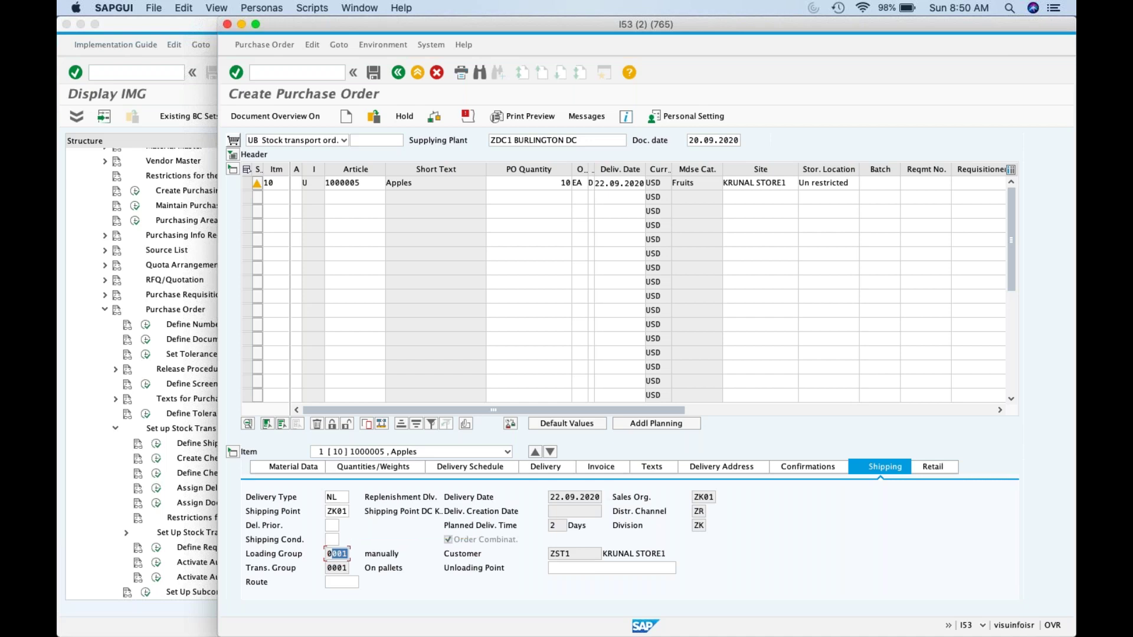
left_click(330, 554)
left_click(558, 526)
key("Tab")
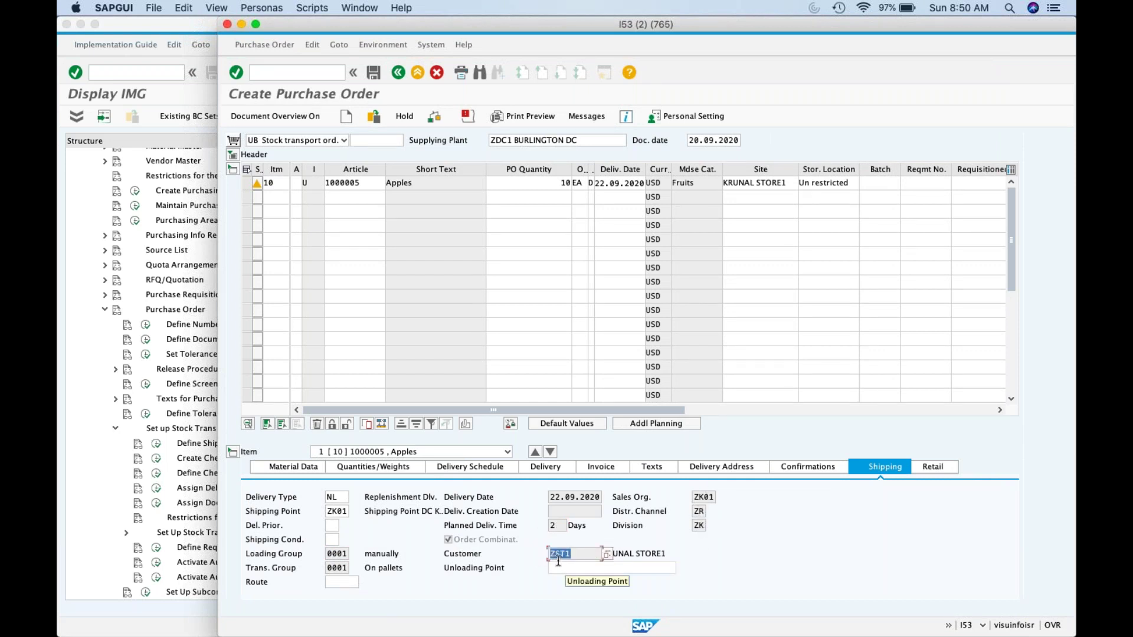
left_click(578, 556)
left_click_drag(578, 555, 538, 555)
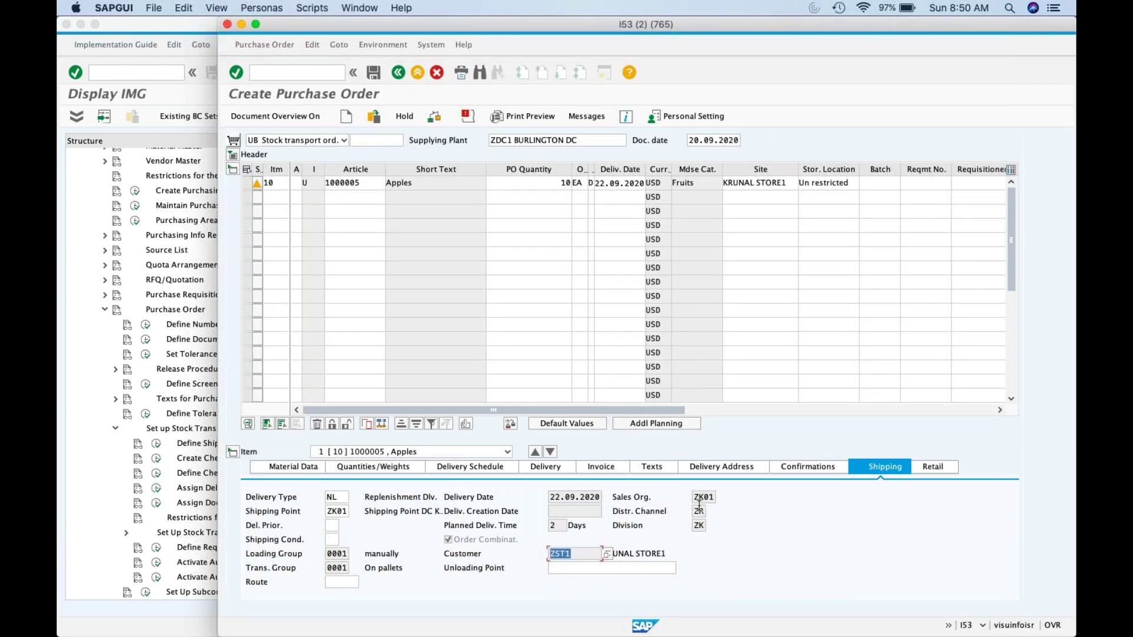
left_click(287, 41)
left_click(163, 9)
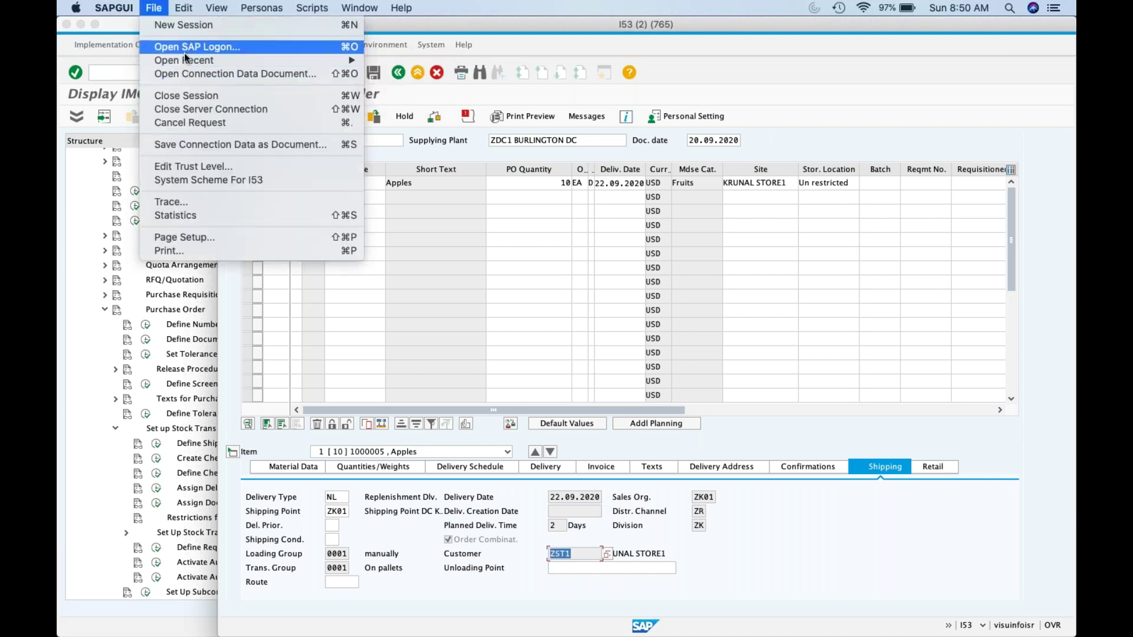
Step: In a new session, display site ZST1 via WB03 and show its customer data list
left_click(191, 32)
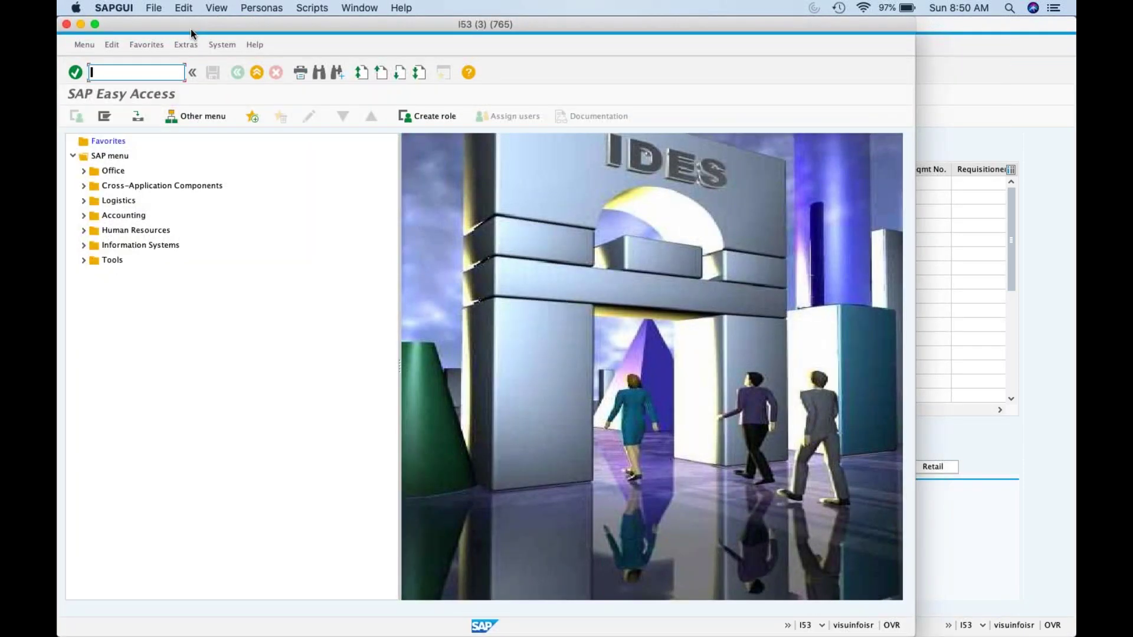
type("wb03")
key("Return")
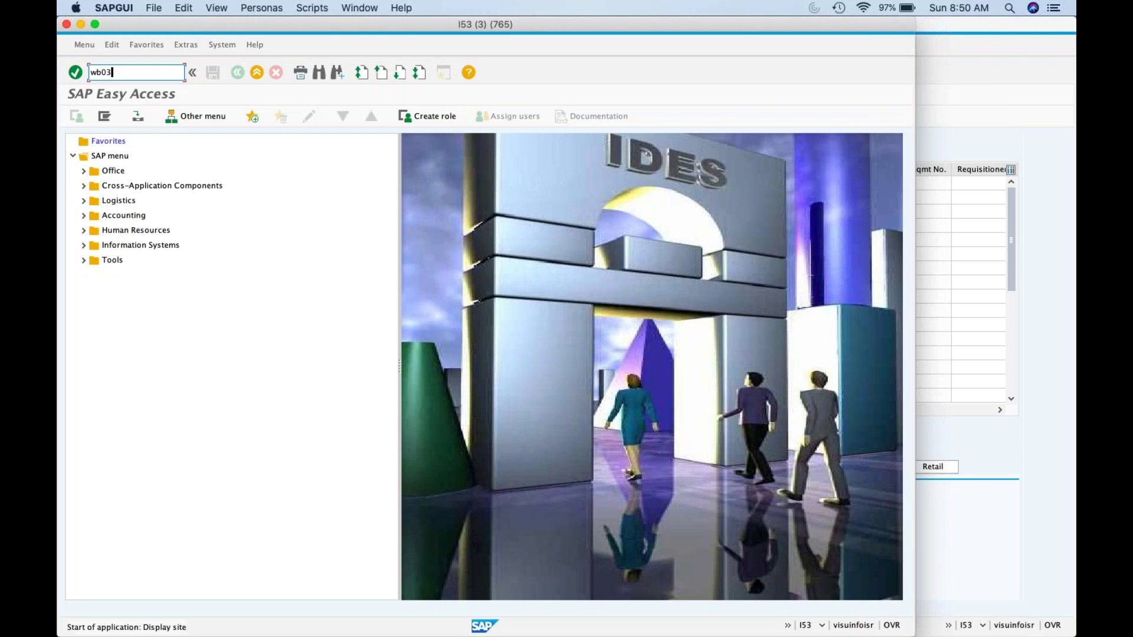
type("ZST1")
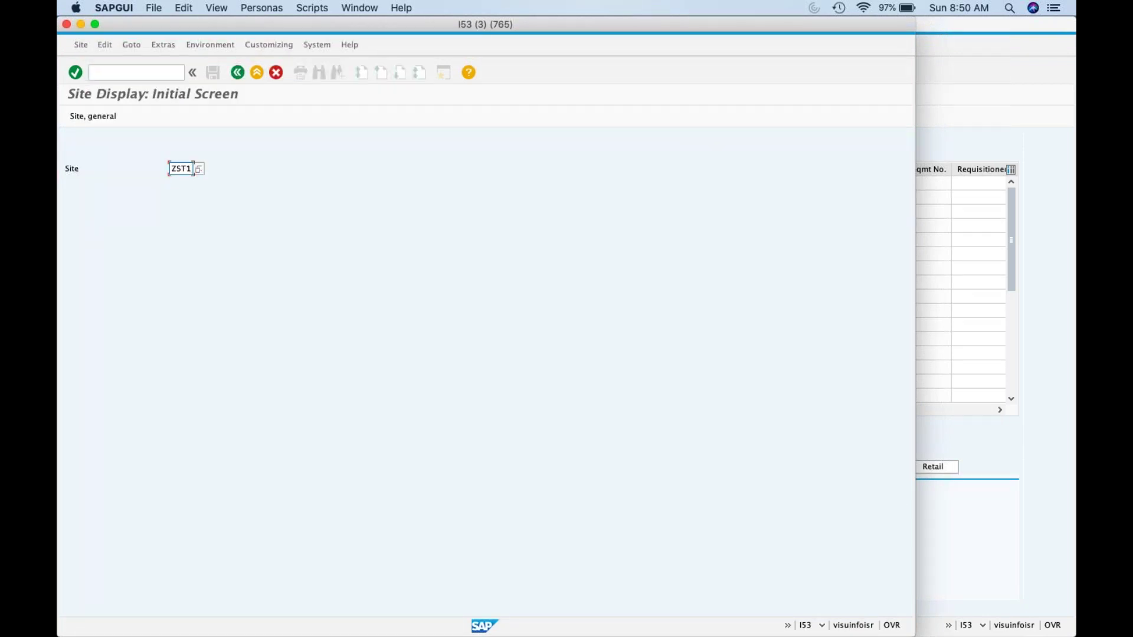
key("Return")
left_click(537, 116)
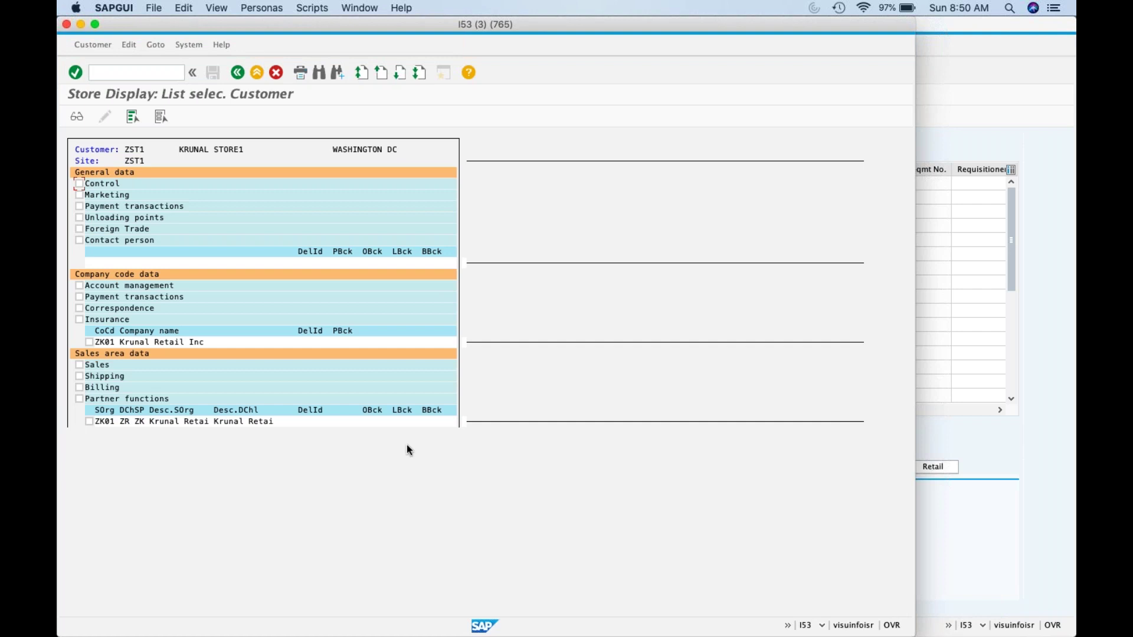
left_click(1034, 536)
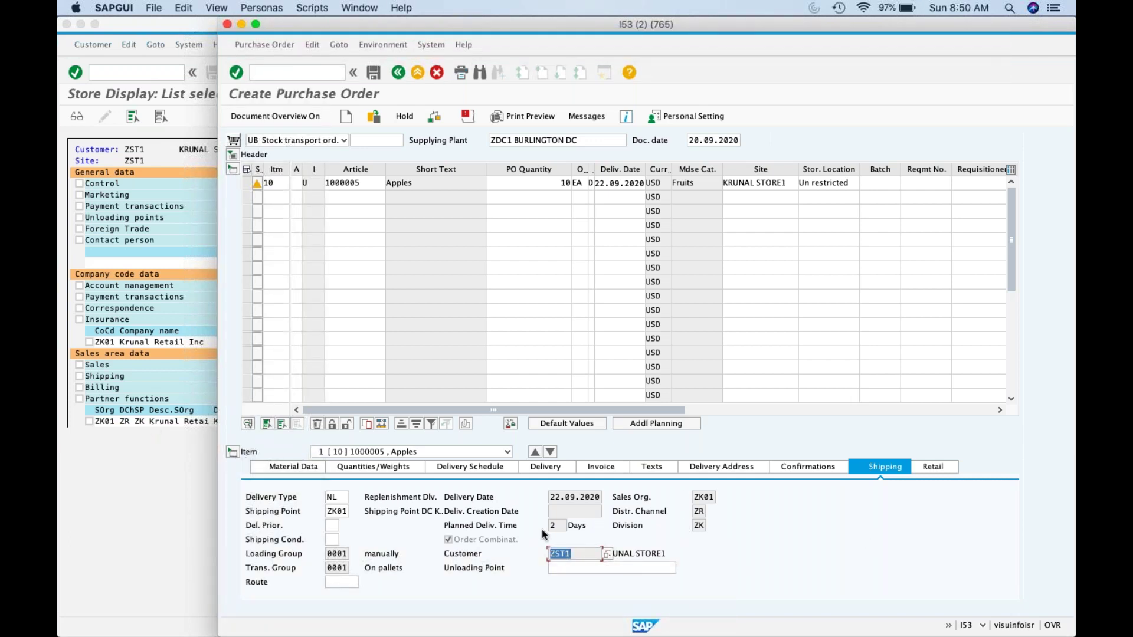
left_click(190, 466)
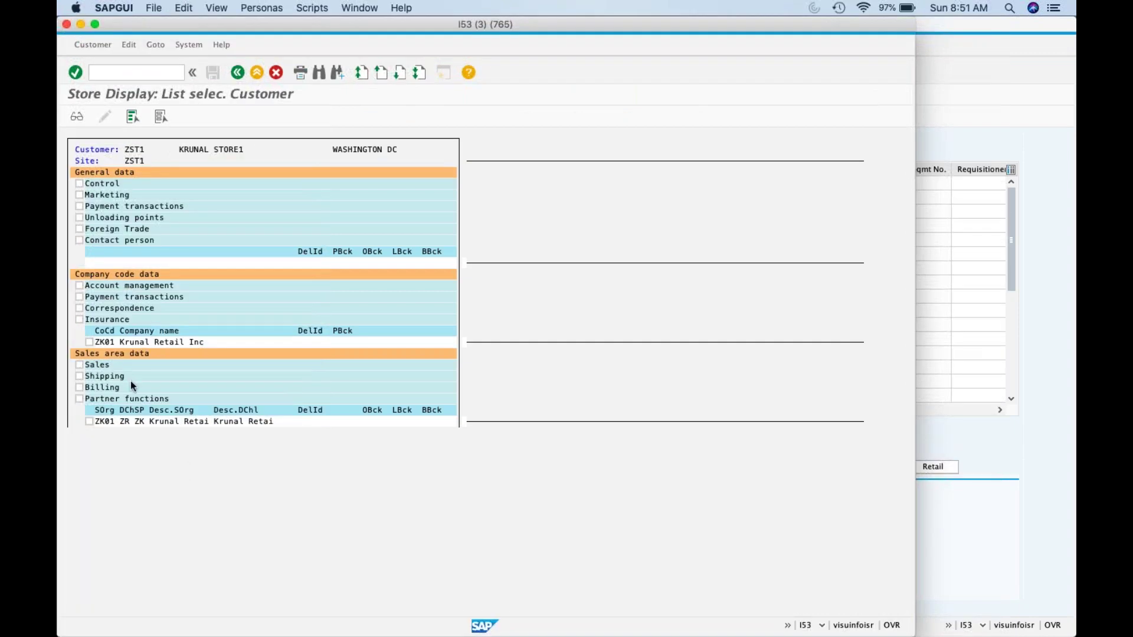
Step: Display sales area ZK01's Sales, Shipping, Billing and Partner functions views for customer ZST1
left_click(132, 117)
left_click(166, 118)
left_click(90, 422)
left_click(79, 365)
left_click(79, 376)
left_click(79, 388)
left_click(79, 398)
left_click(78, 116)
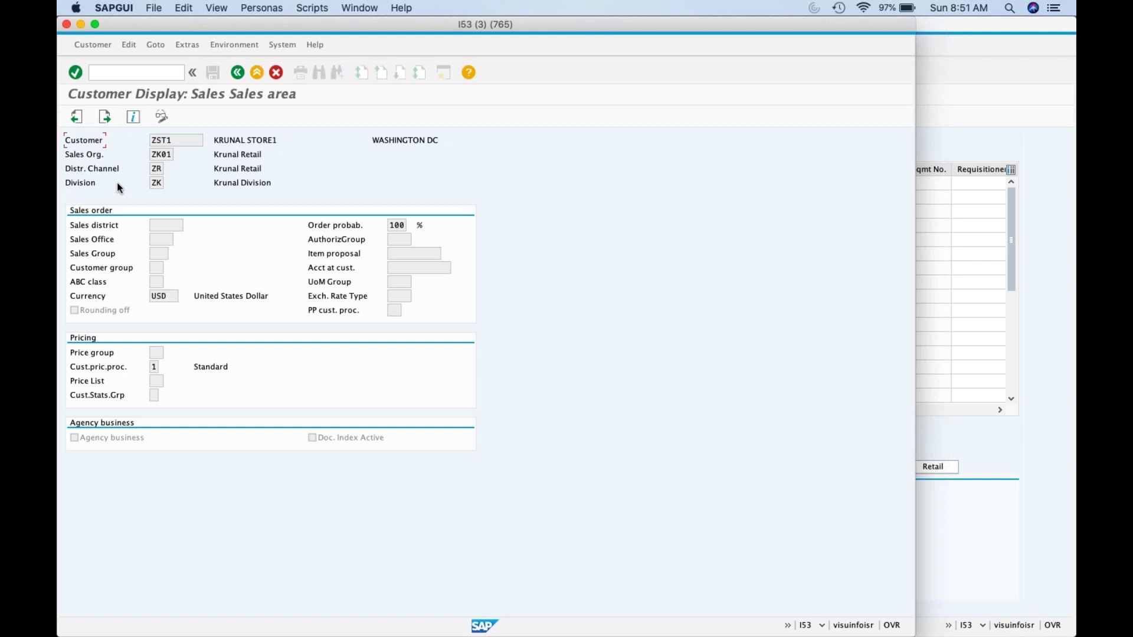
Step: Page through the sales area screens, checking the pricing procedure and shipping conditions
left_click(108, 118)
left_click(106, 116)
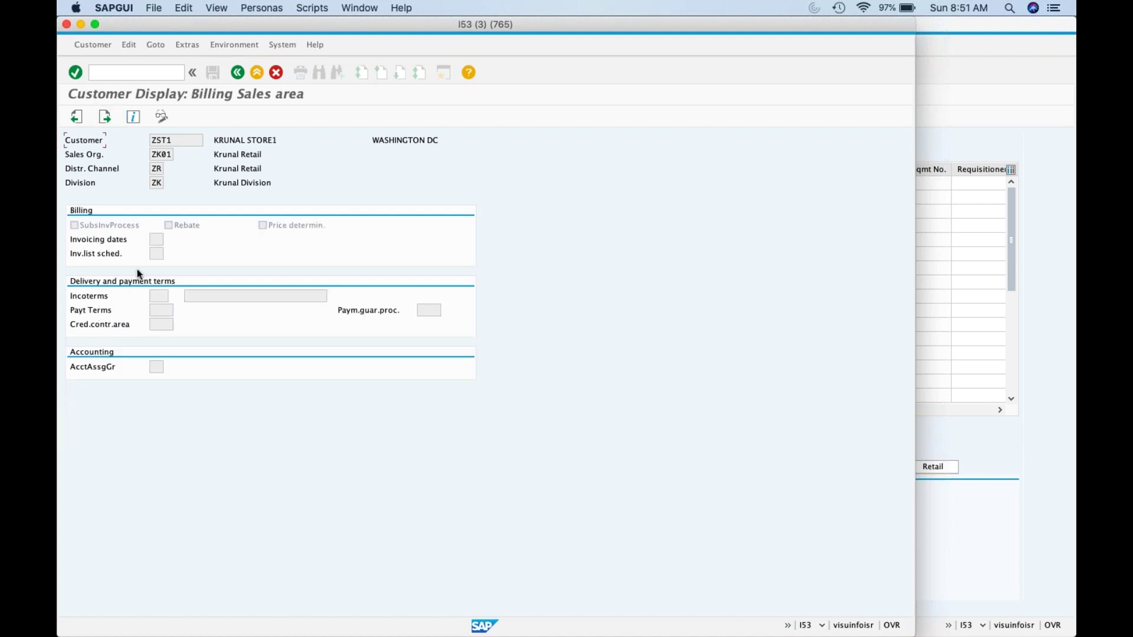
left_click(76, 116)
left_click(77, 116)
left_click(153, 368)
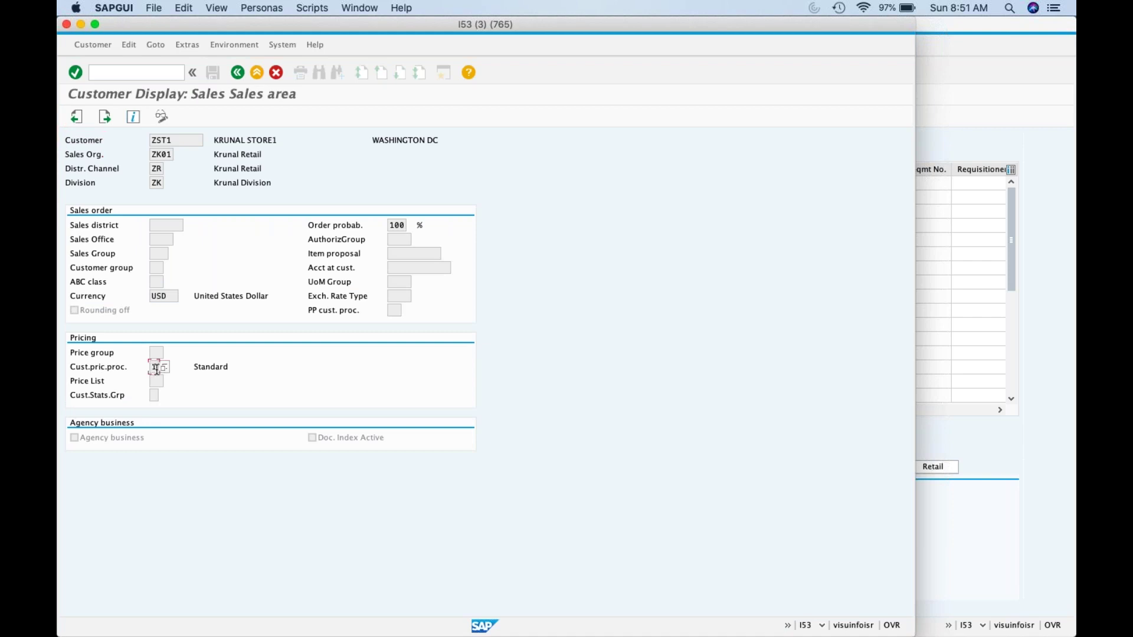
left_click(105, 117)
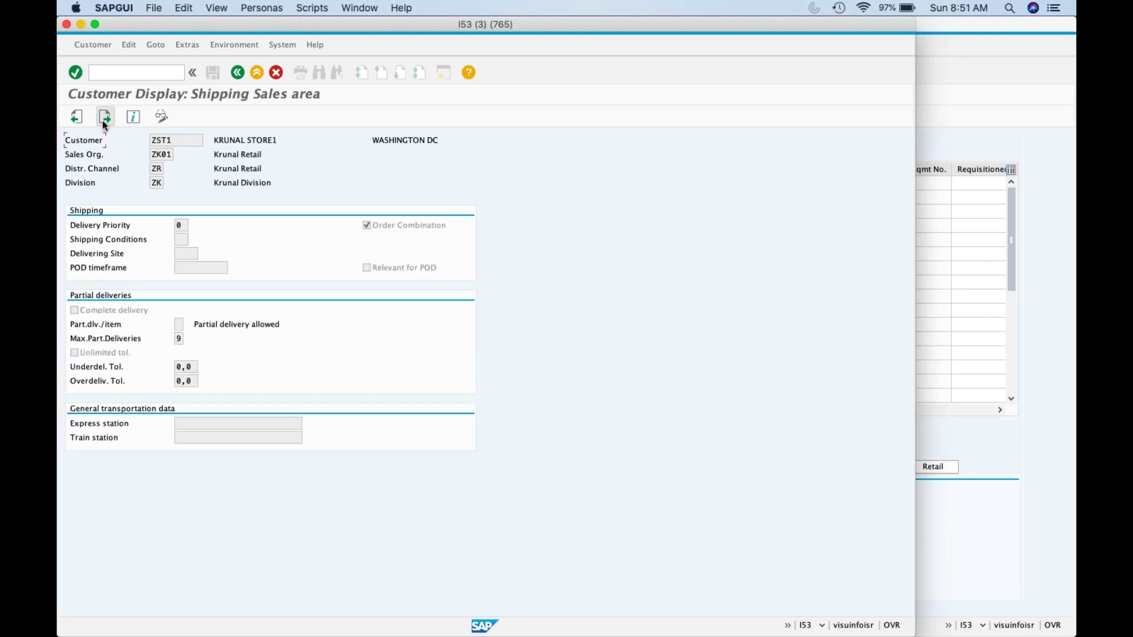
left_click(180, 242)
left_click(115, 72)
Step: Open article 1000005's Basic Data in MM03 and locate loading group 0001
type("/nmm03")
key("Return")
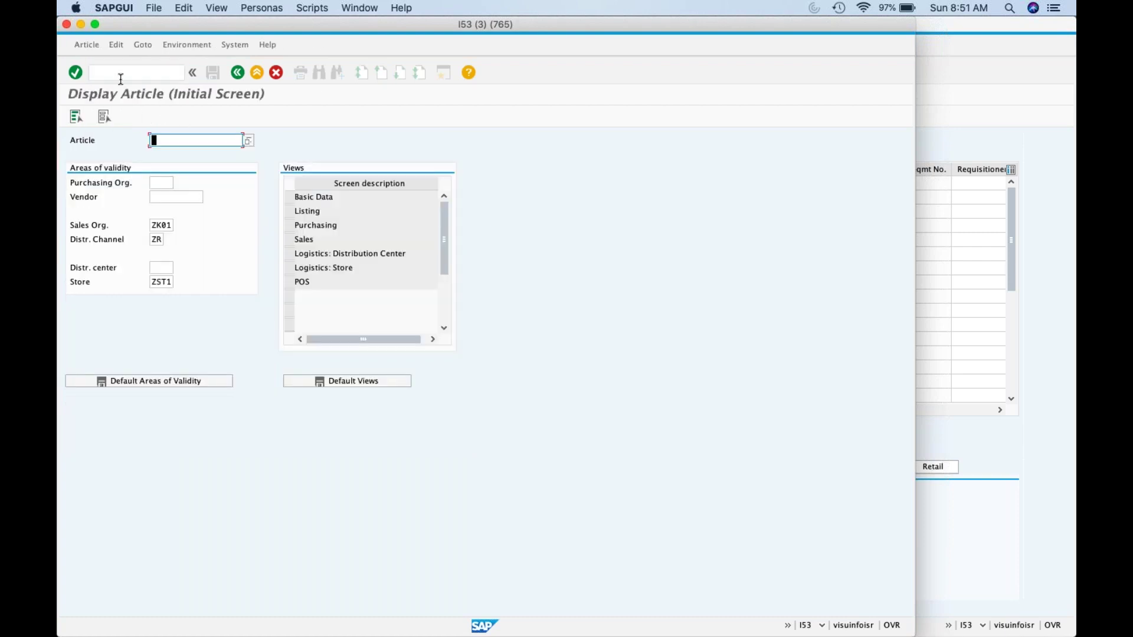
left_click(289, 197)
key("Return")
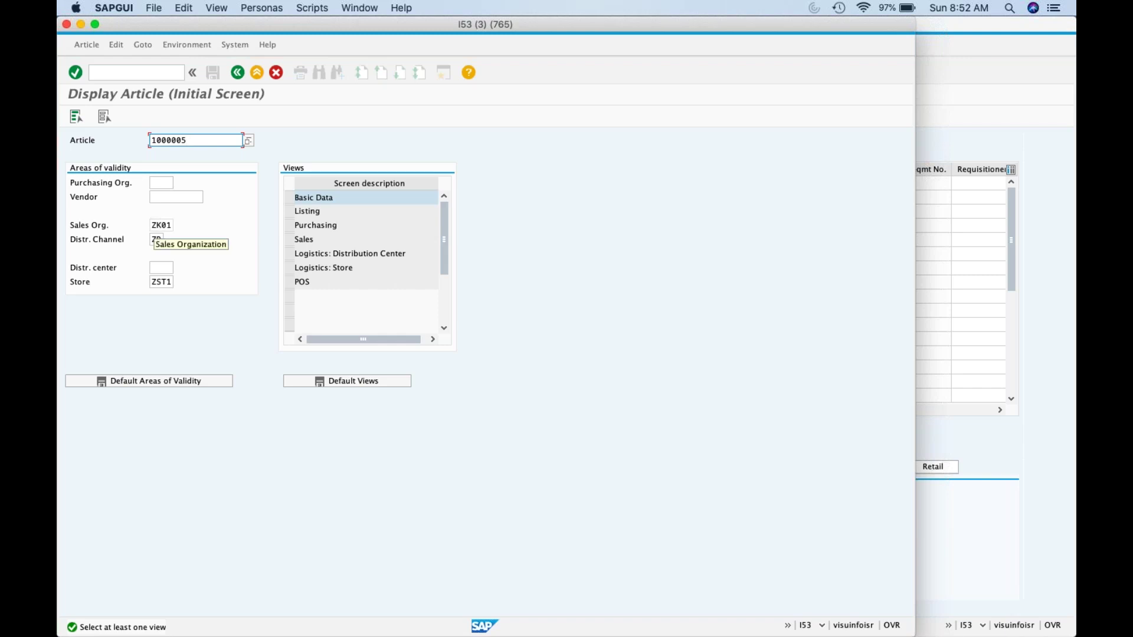
left_click(290, 199)
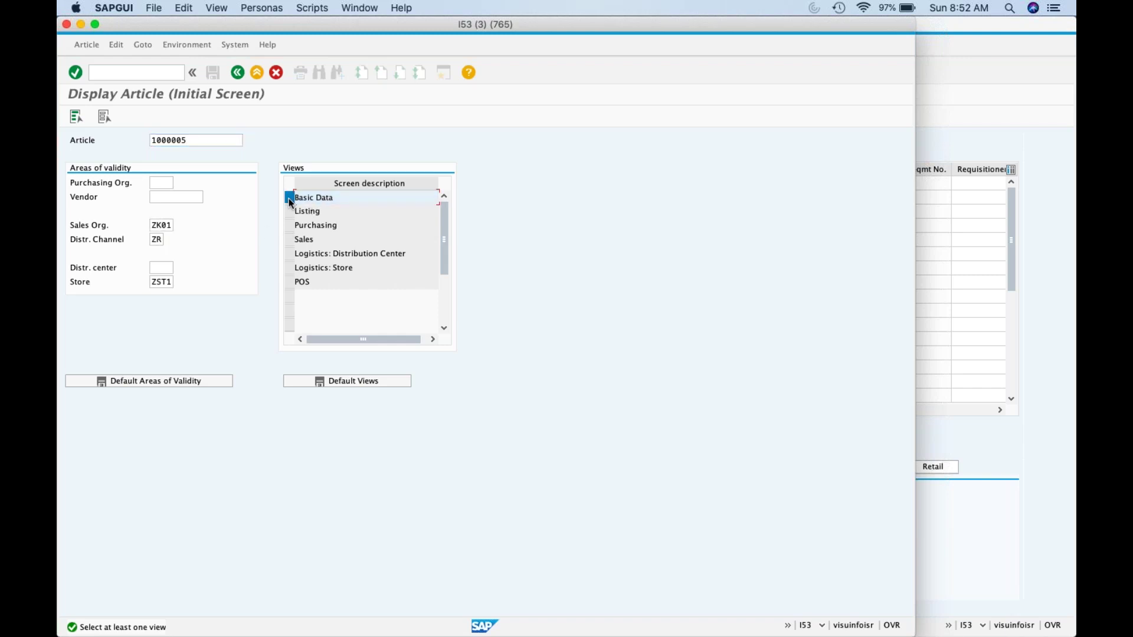
key("Return")
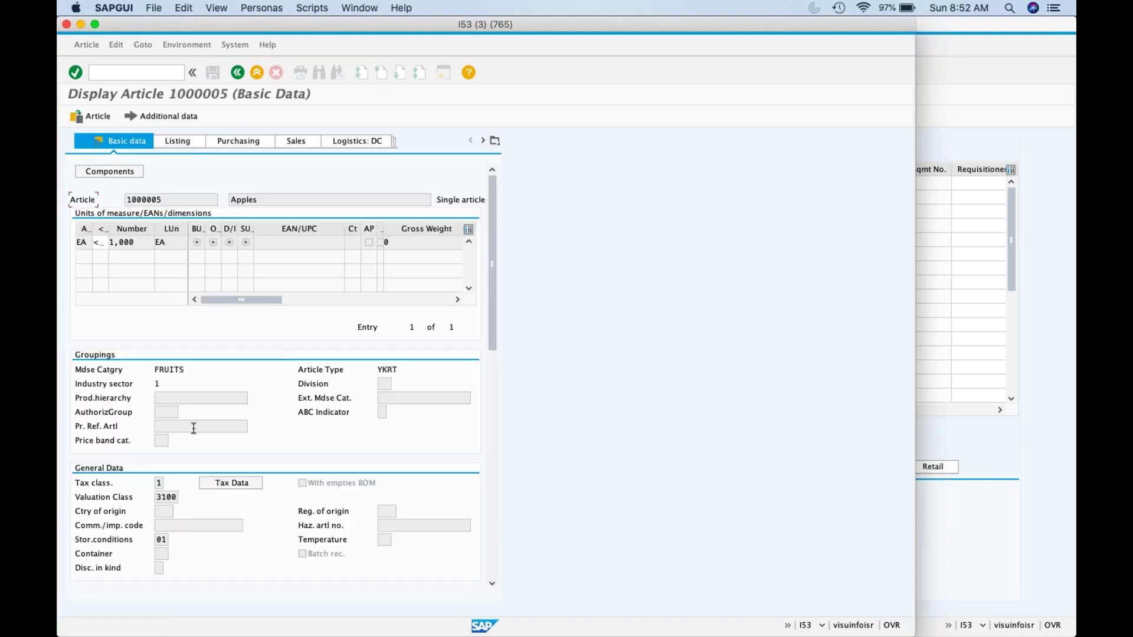
scroll(158, 407, "down", 5)
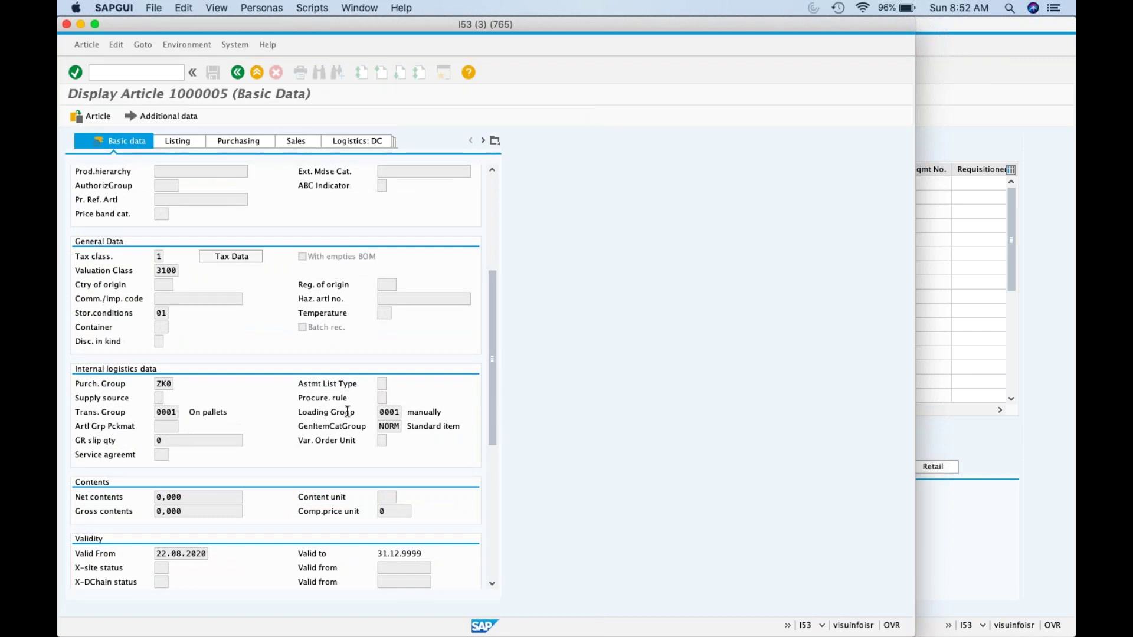
double_click(383, 412)
left_click(158, 66)
type("/nsppro")
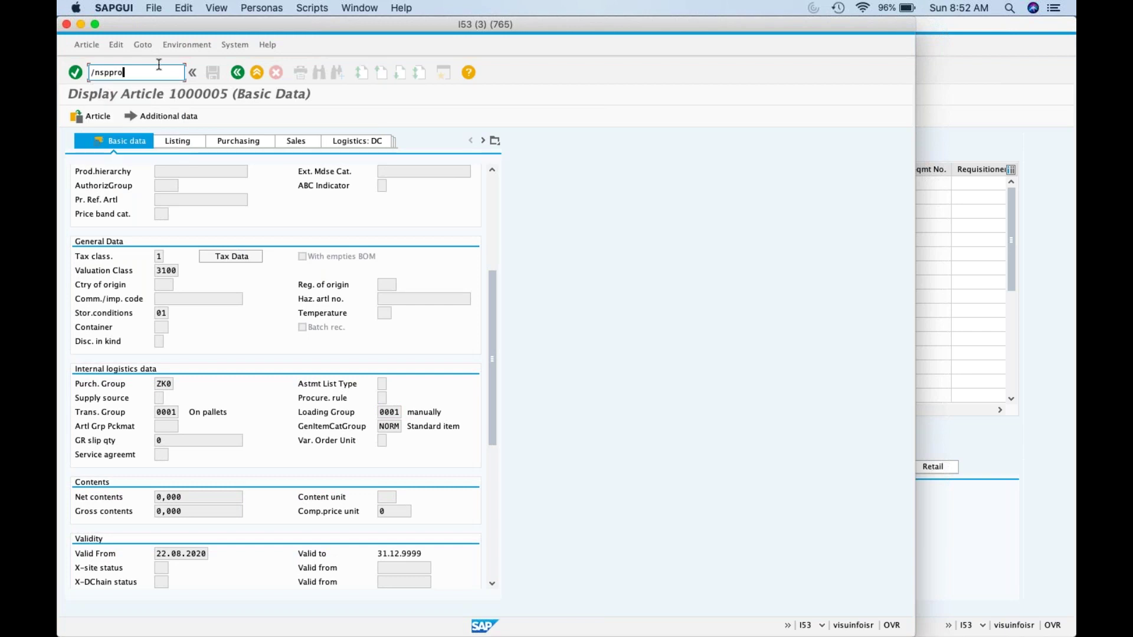
Step: In SPRO, run Assign Shipping Points under Logistics Execution > Shipping > Basic Shipping Functions
key("Return")
type("spro")
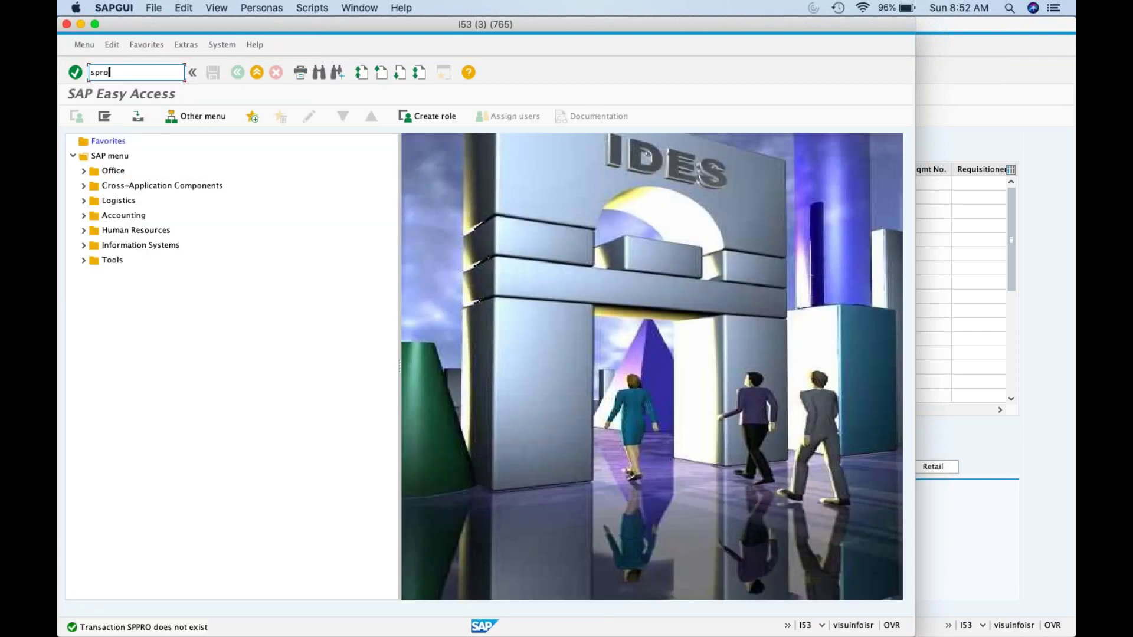
key("Return")
left_click(134, 109)
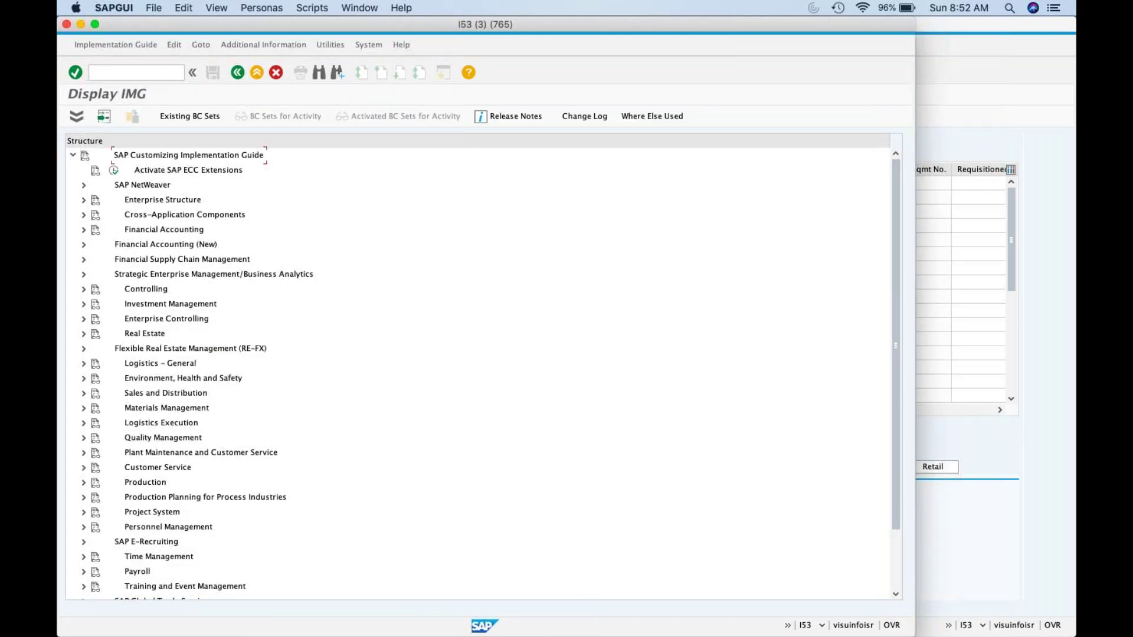
left_click(83, 423)
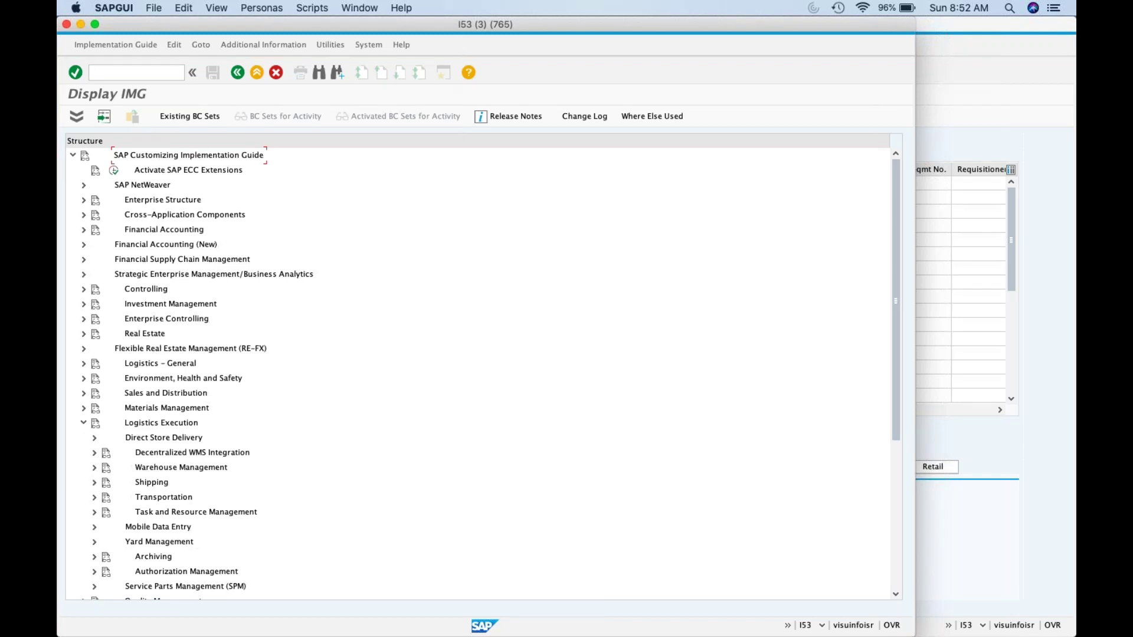
left_click(94, 482)
left_click(104, 474)
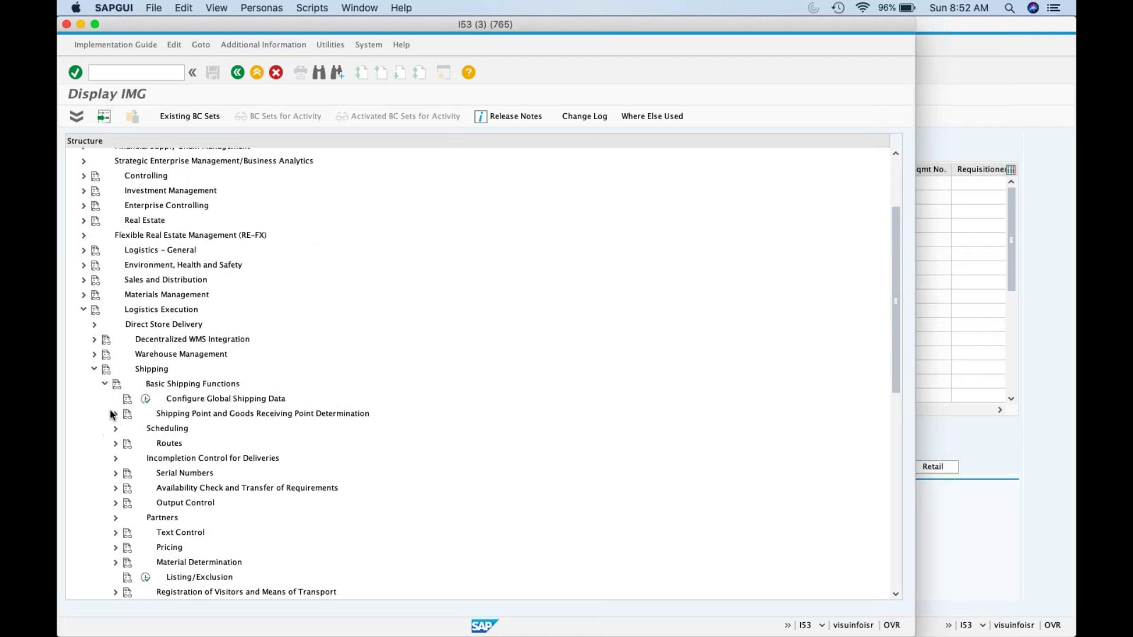
left_click(115, 414)
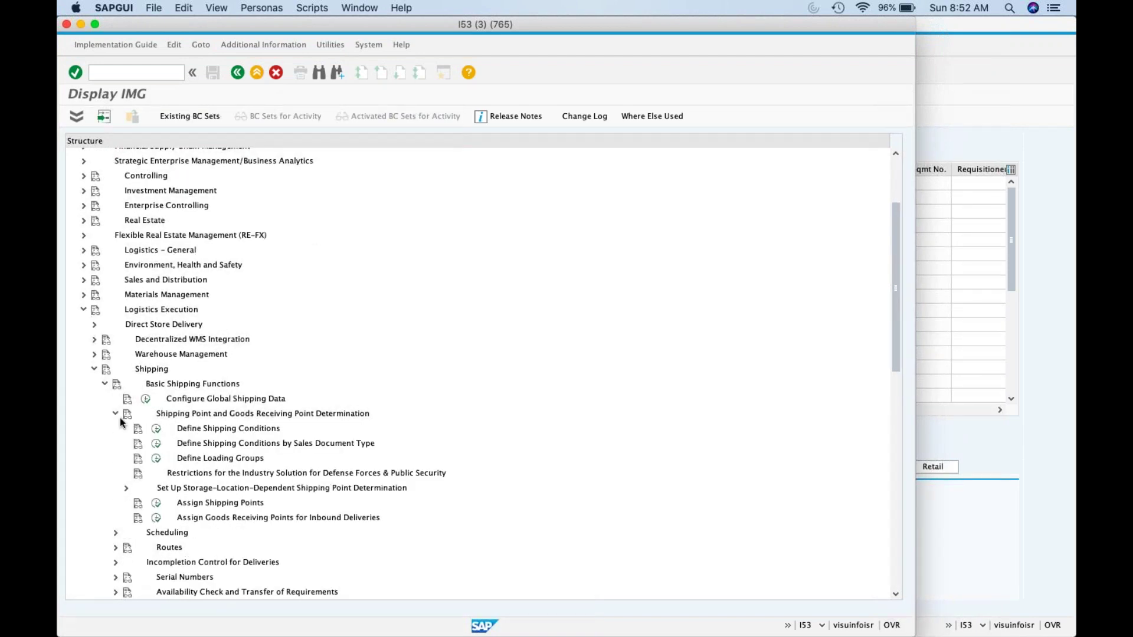
left_click(156, 504)
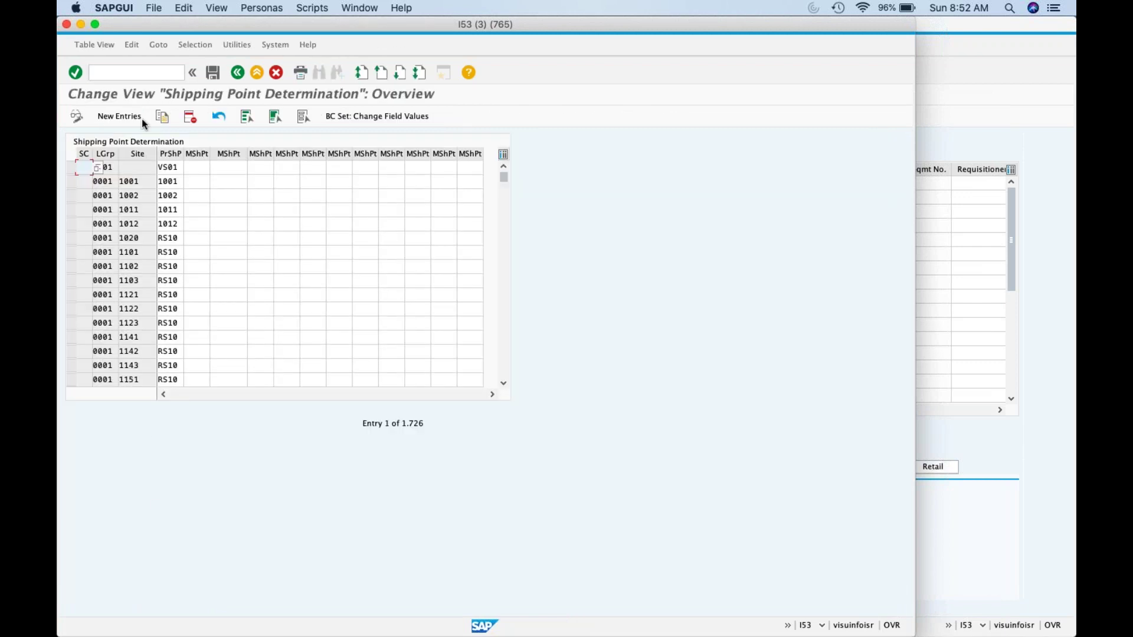
Step: Find site ZDC1's row with shipping point ZK01, then minimize the determination table
left_click(110, 292)
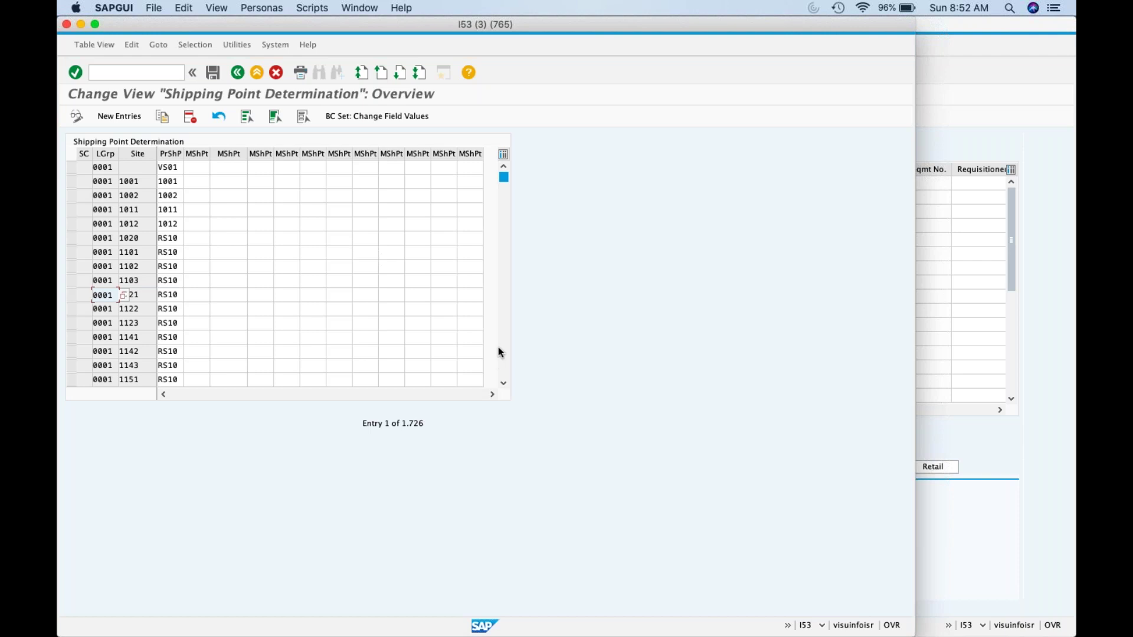
key("Page_Down")
key("Page_Down")
key("Page_Down")
key("Page_Down")
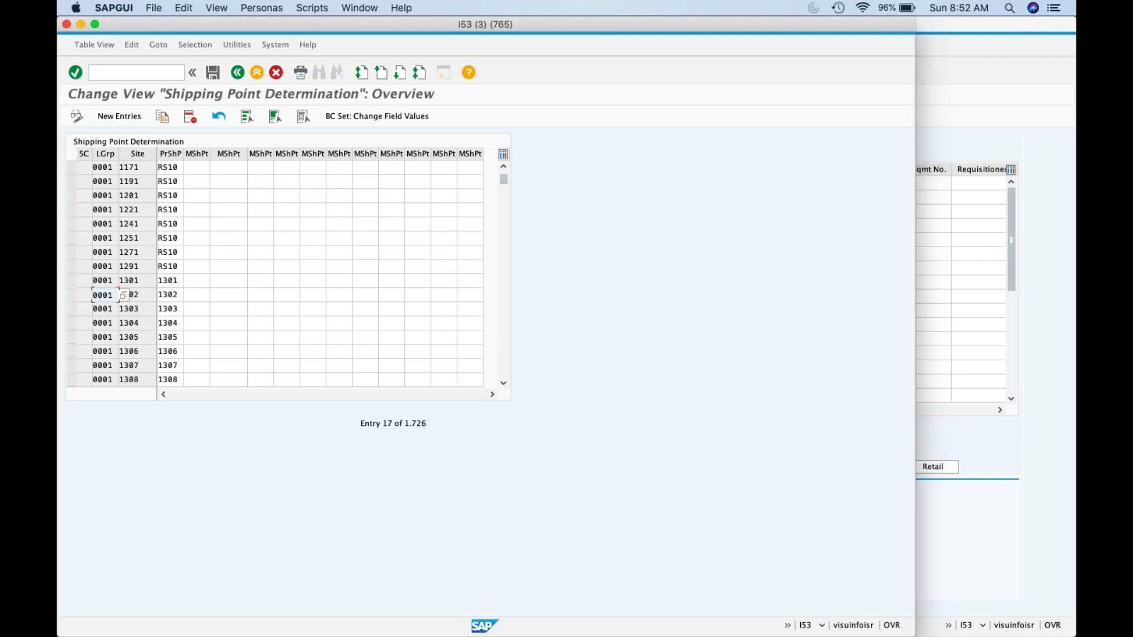
key("Page_Down")
key("Page_Down")
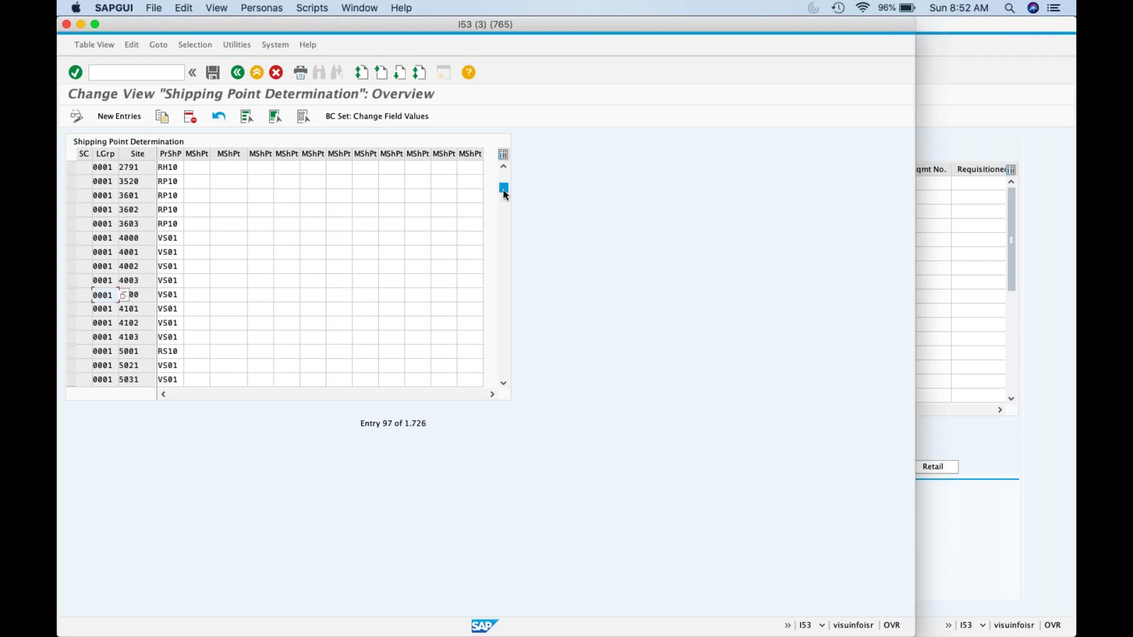
mouse_move(504, 194)
left_mouse_down()
mouse_move(505, 218)
mouse_move(504, 201)
left_mouse_up()
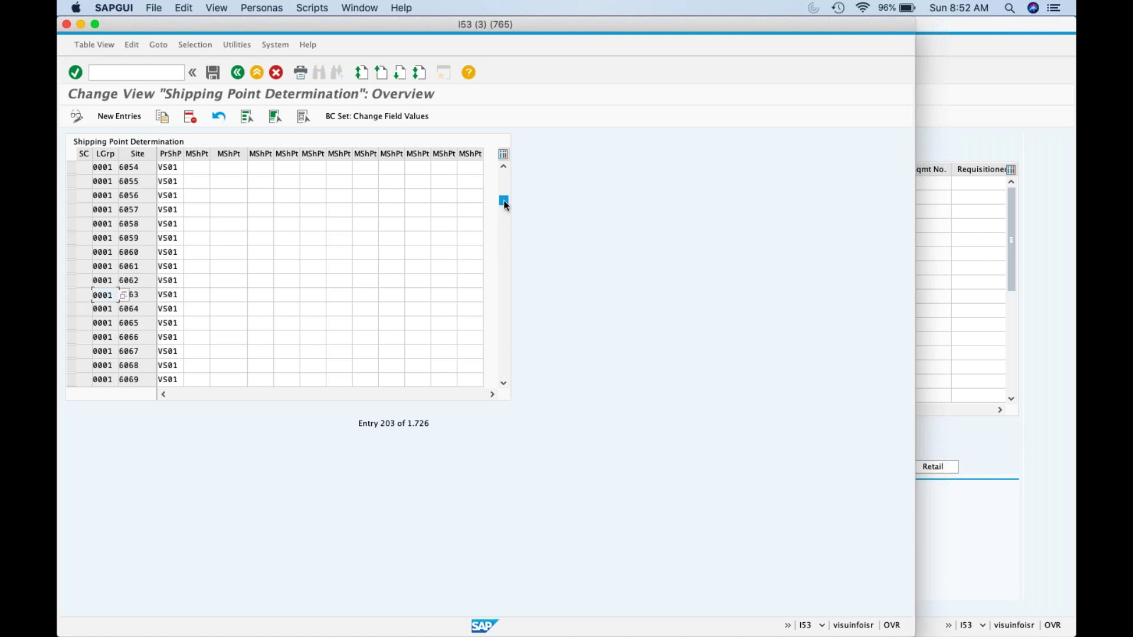
scroll(504, 354, "down", 4)
left_click(503, 383)
left_click(503, 383)
key("Page_Down")
key("Page_Down")
key("Page_Down")
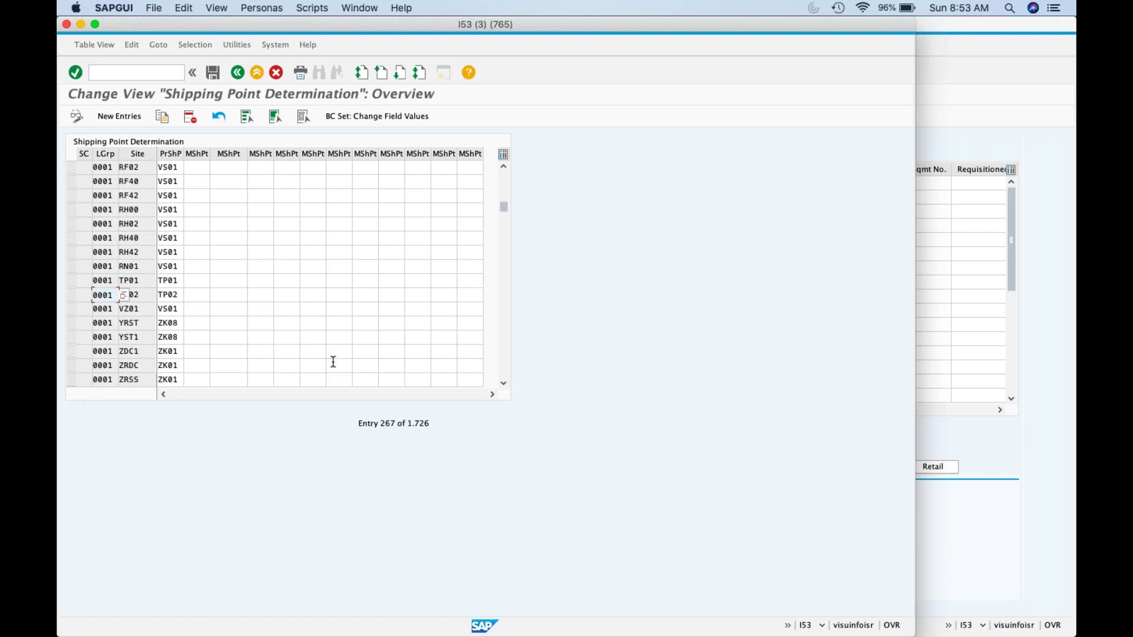
left_click(67, 353)
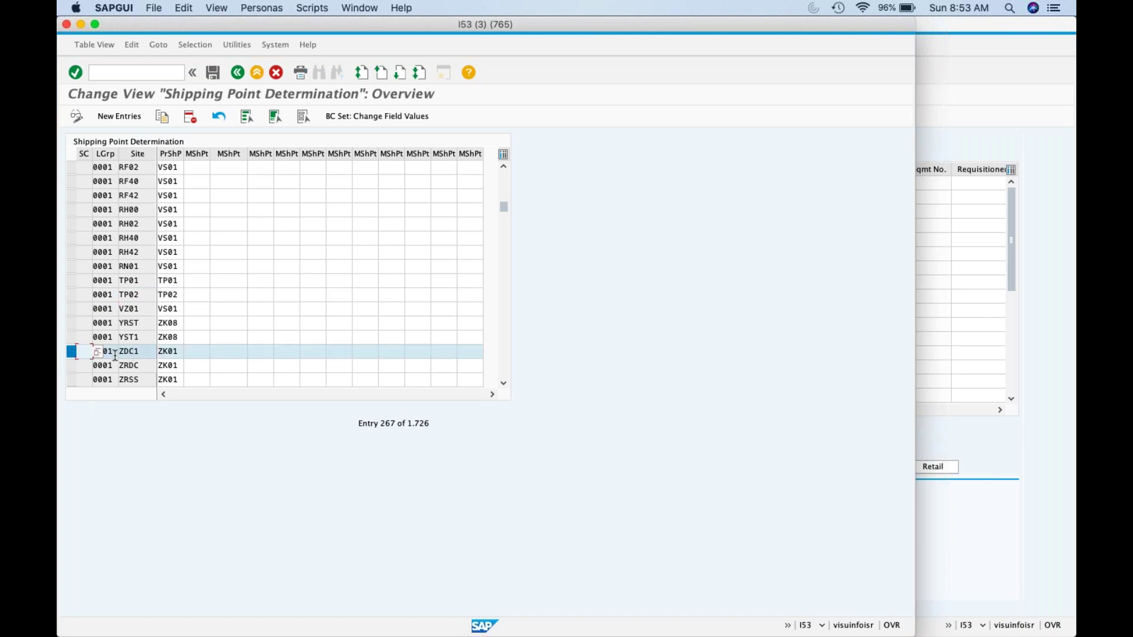
left_click(140, 351)
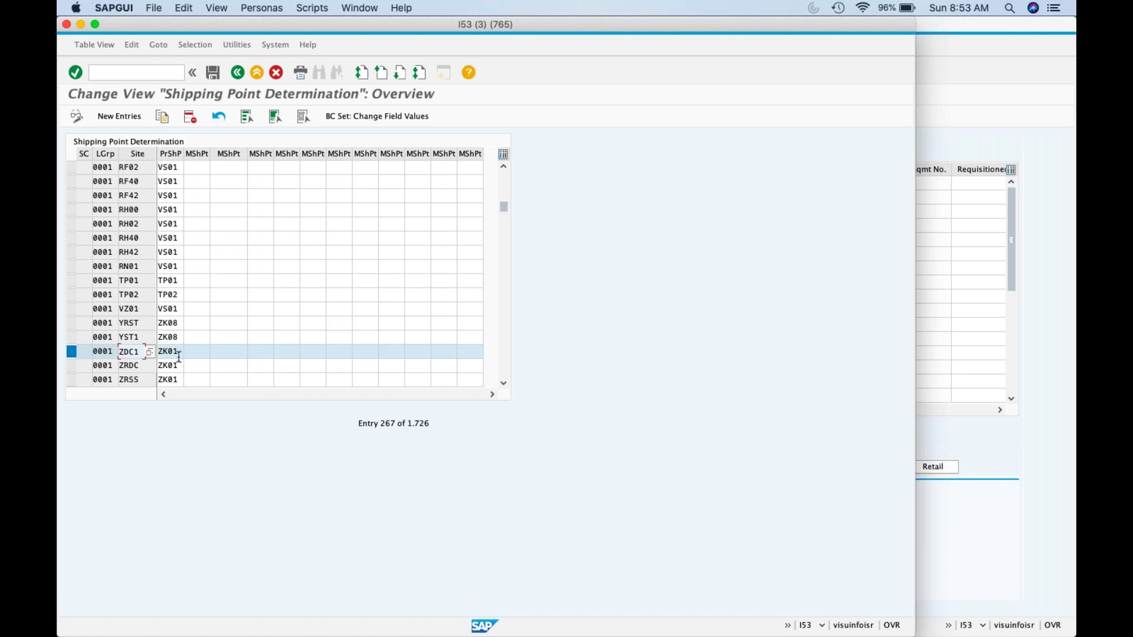
left_click(80, 24)
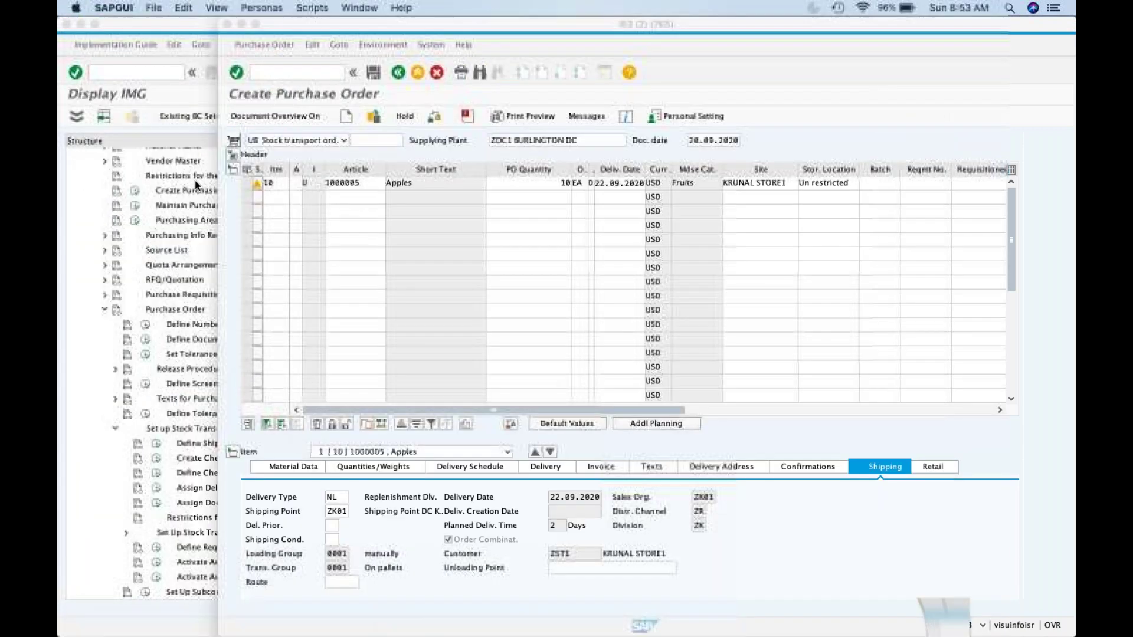
Step: Recheck the item's shipping point ZK01 and delivery type NL
double_click(346, 511)
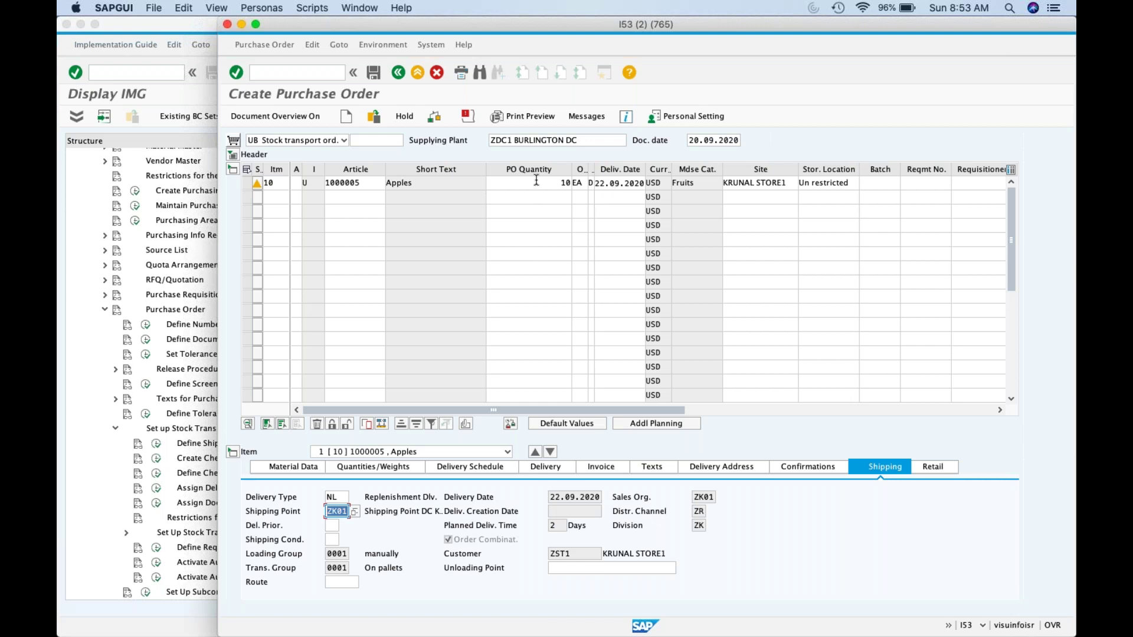
left_click(339, 497)
left_click_drag(339, 498, 326, 498)
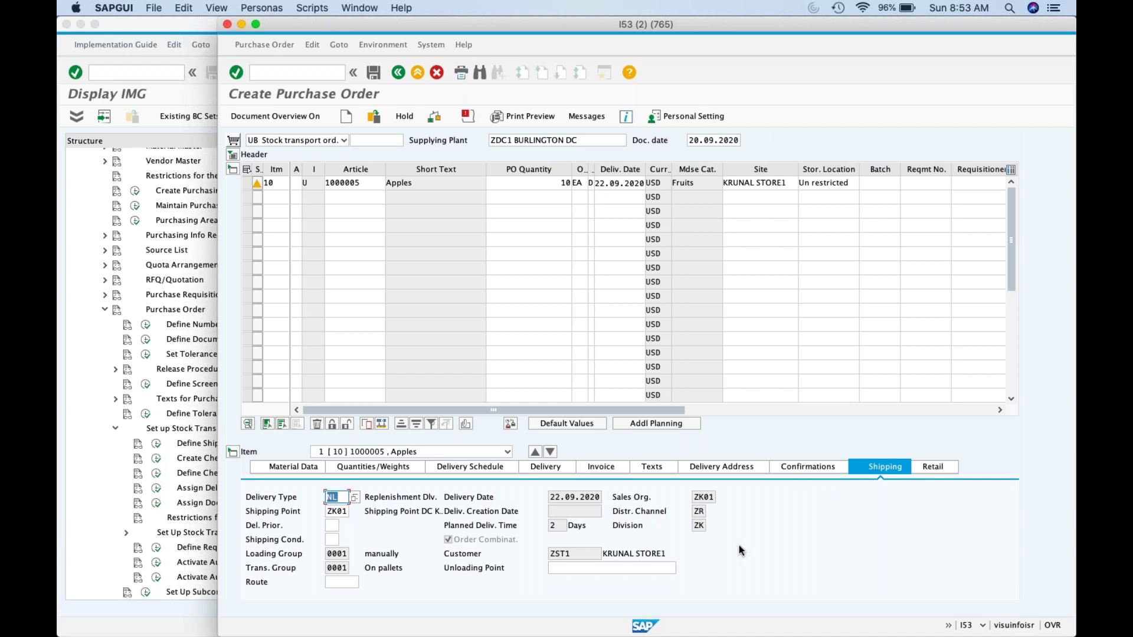
Step: Save the stock transport order and copy its new number from the message details
left_click(378, 79)
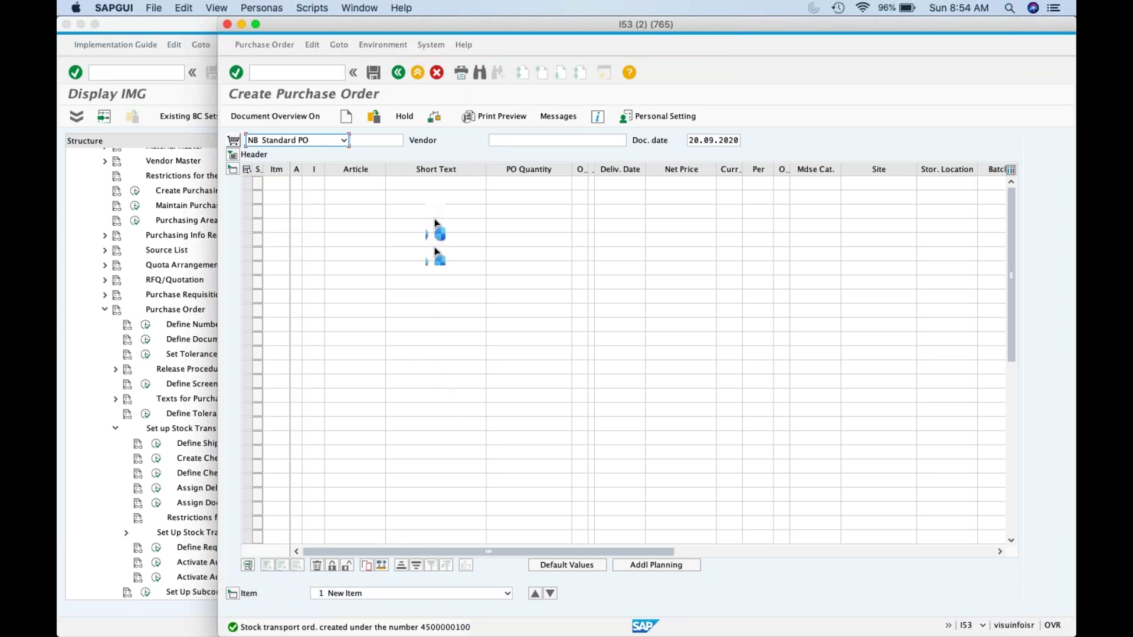
double_click(354, 626)
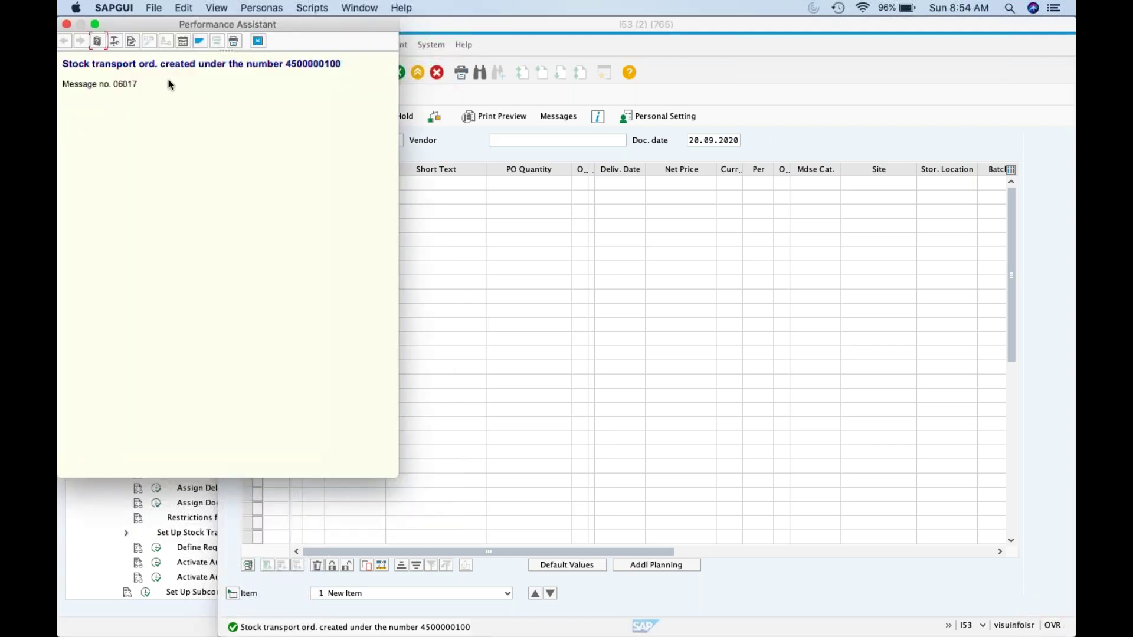
left_click_drag(289, 63, 341, 62)
key("super+c")
left_click(258, 41)
Step: Enter the new order number in cell D25 of the MH/ AH sheet, then return to SAP
left_click(233, 608)
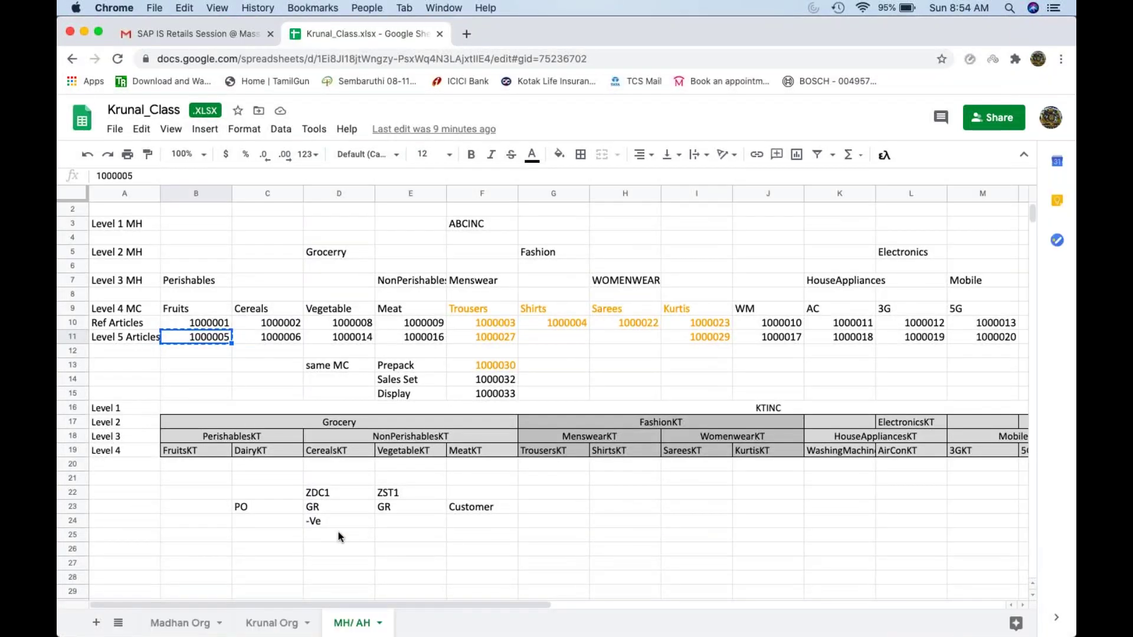
left_click(338, 532)
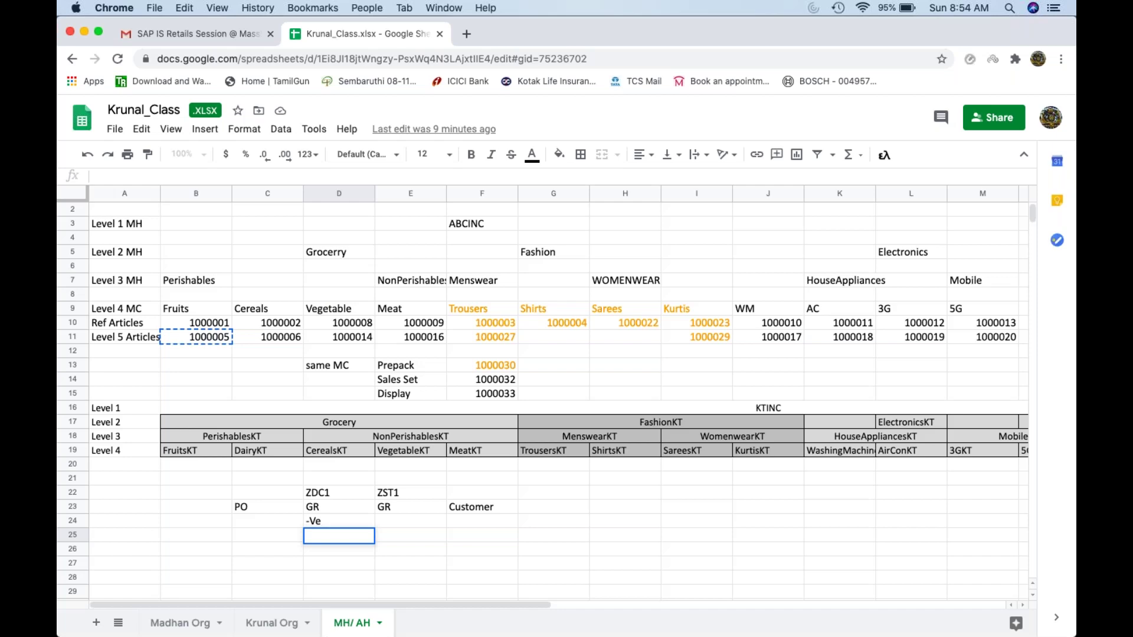
type("4500000100")
left_click(453, 554)
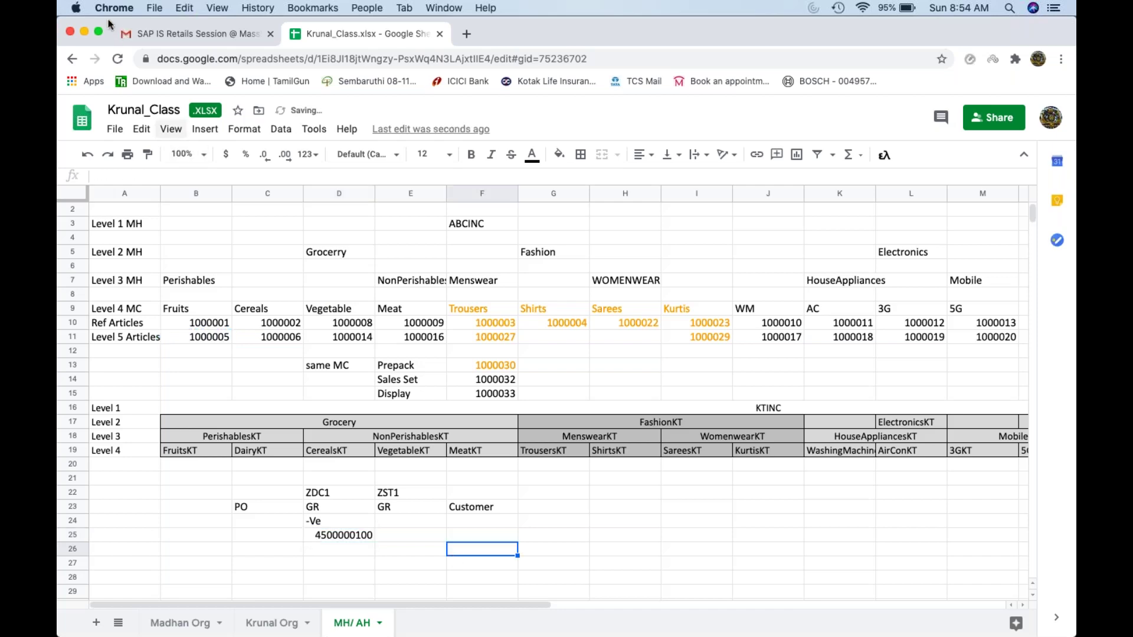
left_click(85, 30)
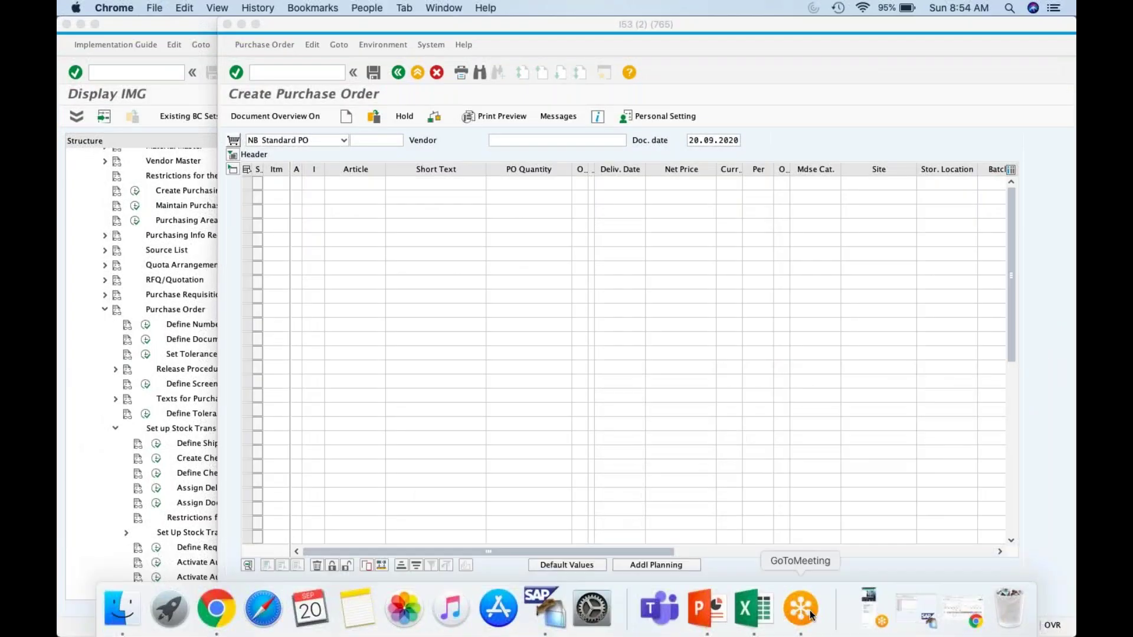
Step: Open the MMBE stock overview and check its site multiple selection
mouse_move(901, 626)
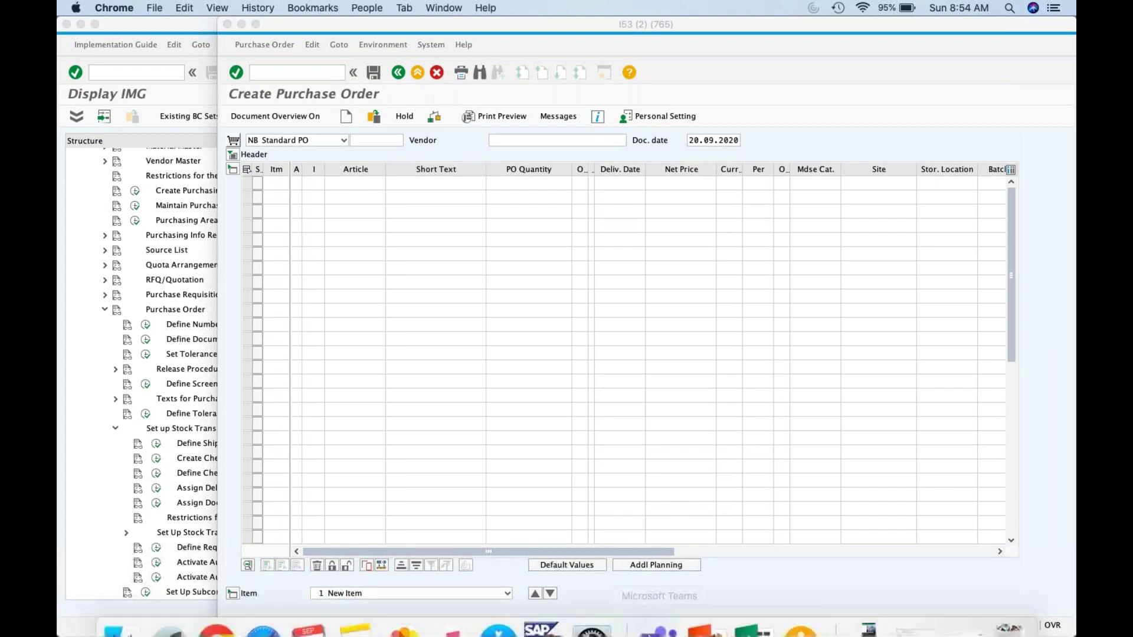
left_click(901, 626)
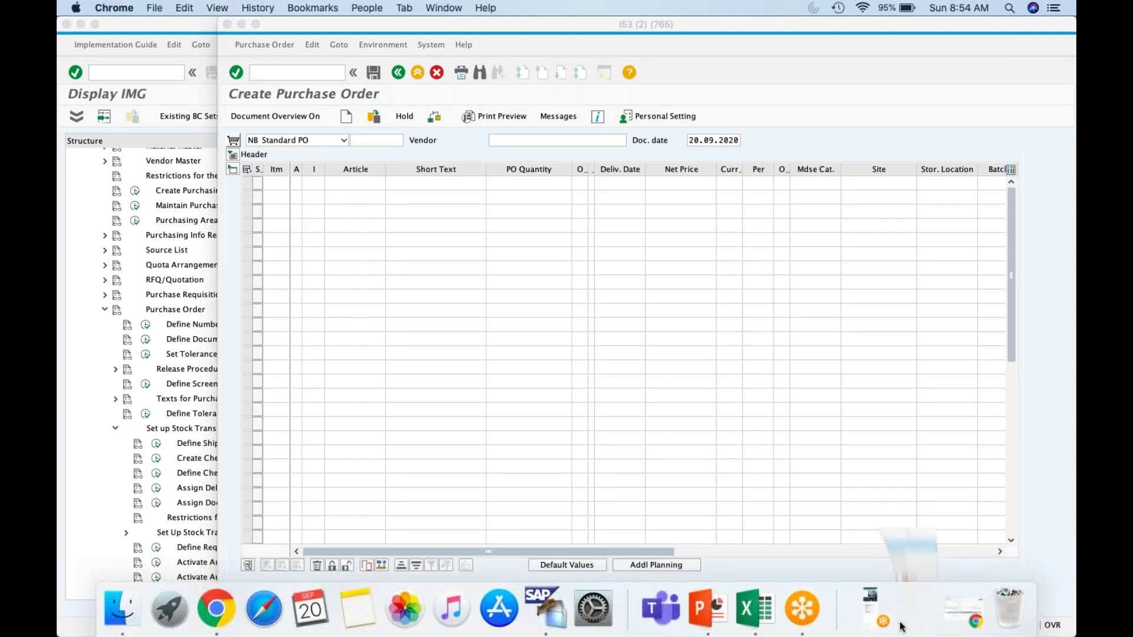
left_click(145, 72)
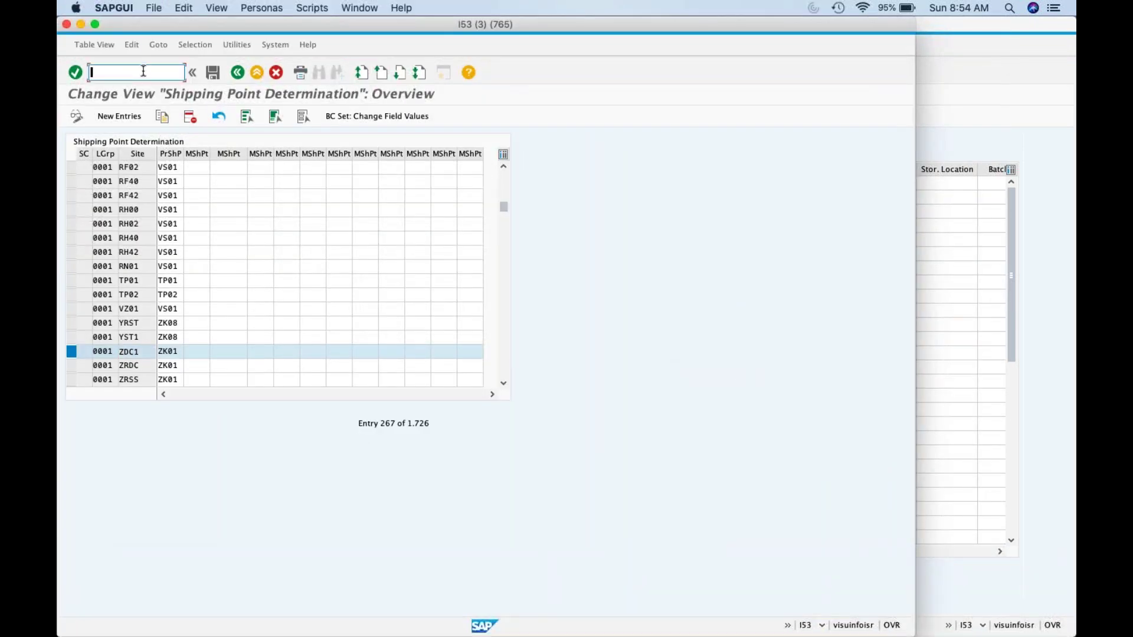
type("/nmmbe")
key("Return")
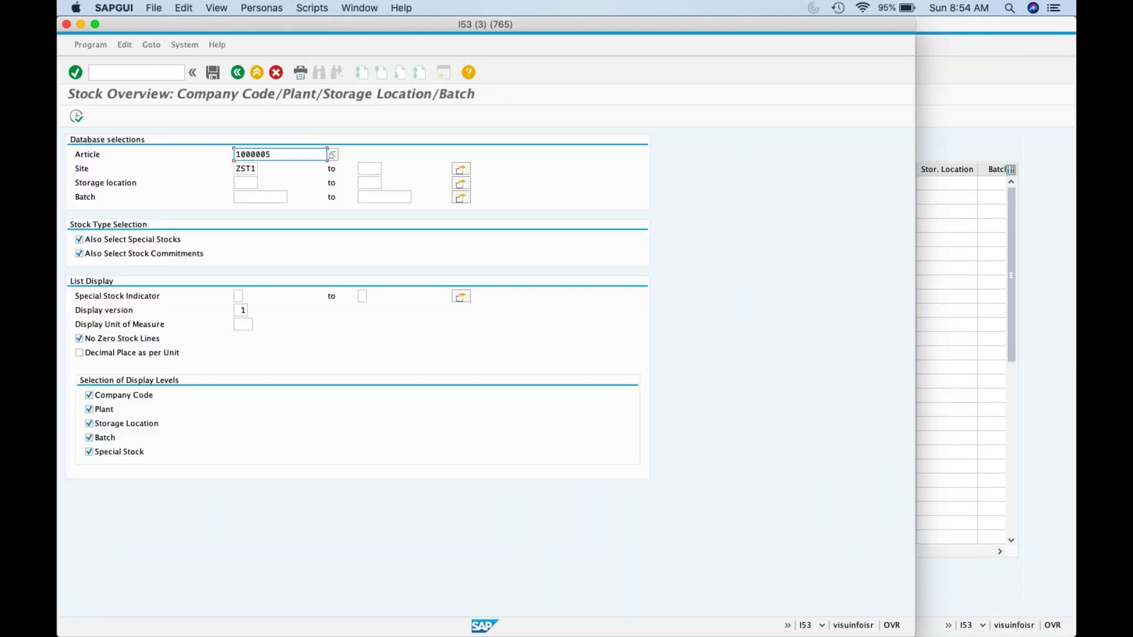
left_click(460, 170)
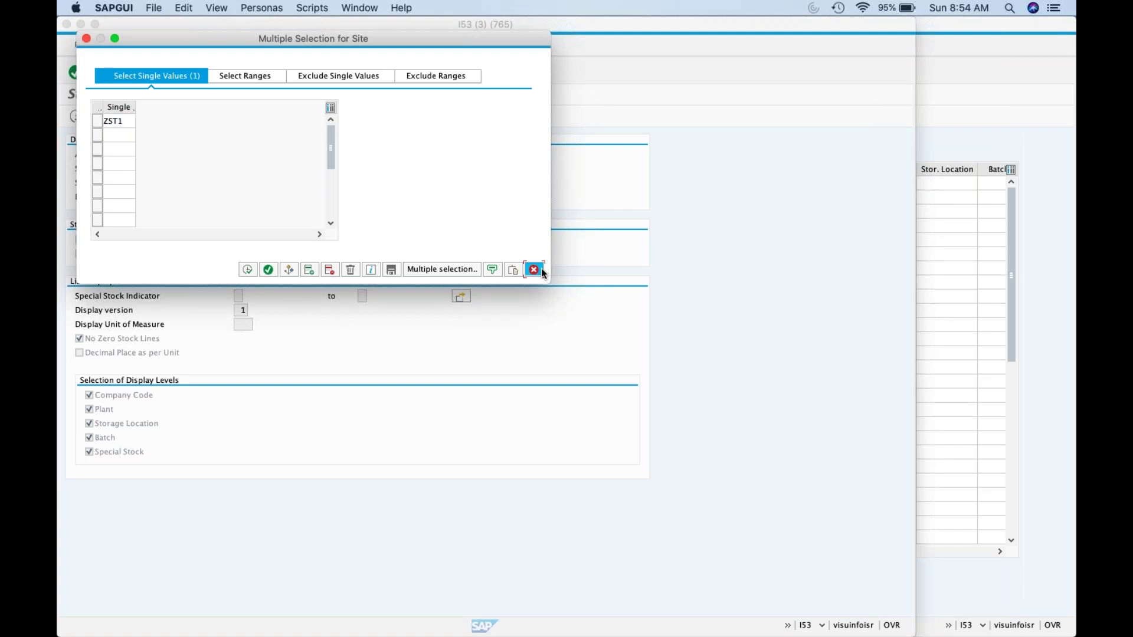
left_click(541, 272)
Step: Run the warehouse stocks report for material 1000005 at plants ZST1 and ZDC1
left_click(160, 72)
type("/nmb52")
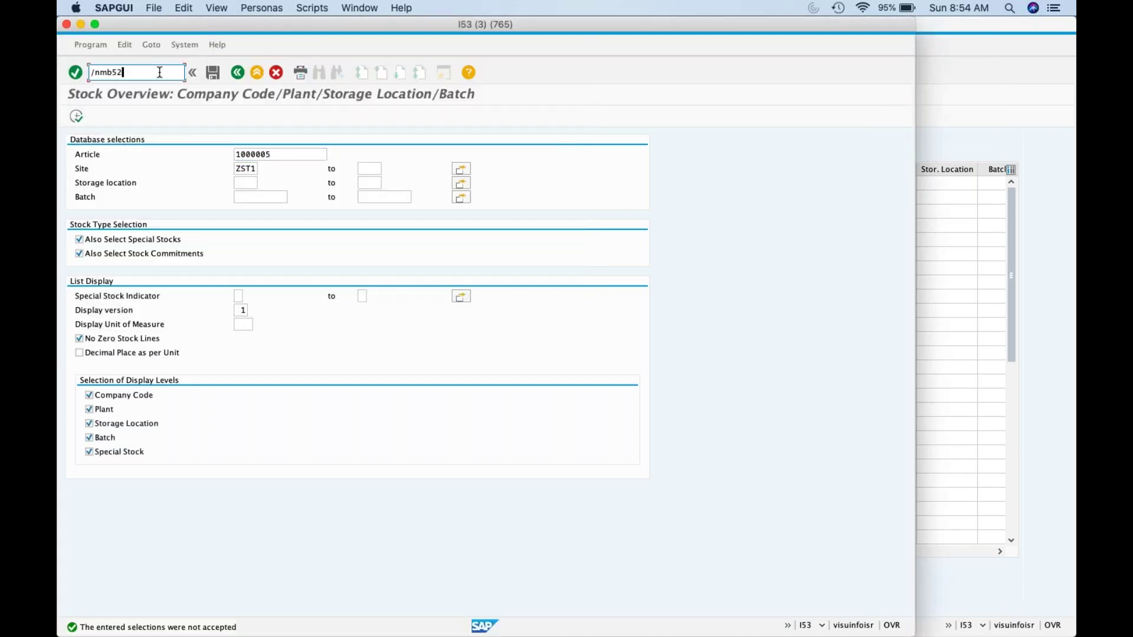
key("Return")
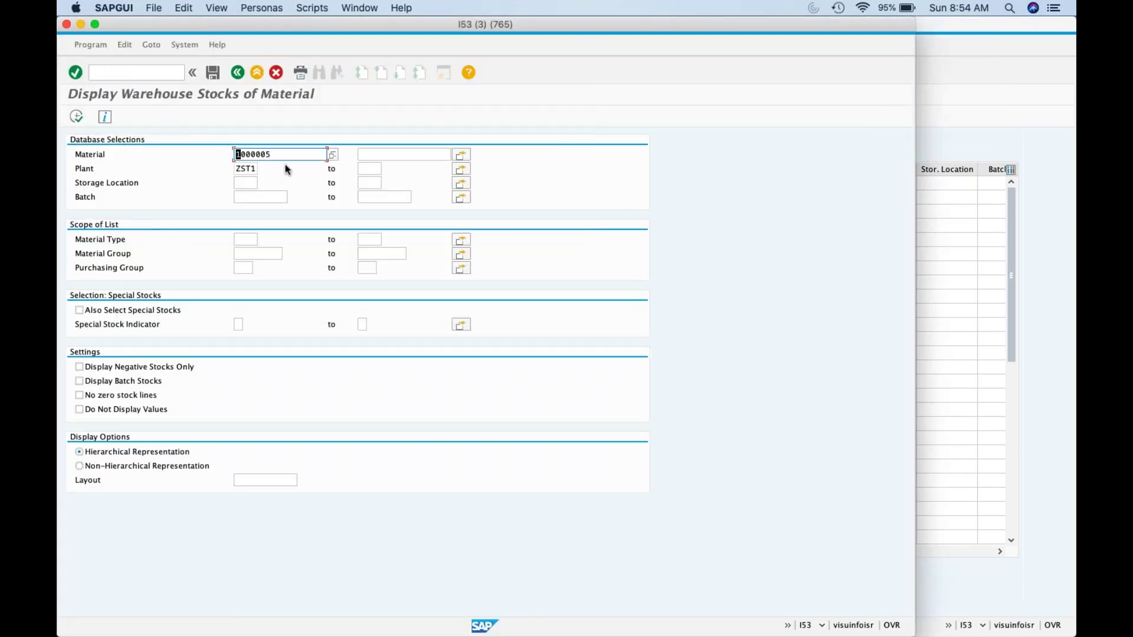
left_click(461, 168)
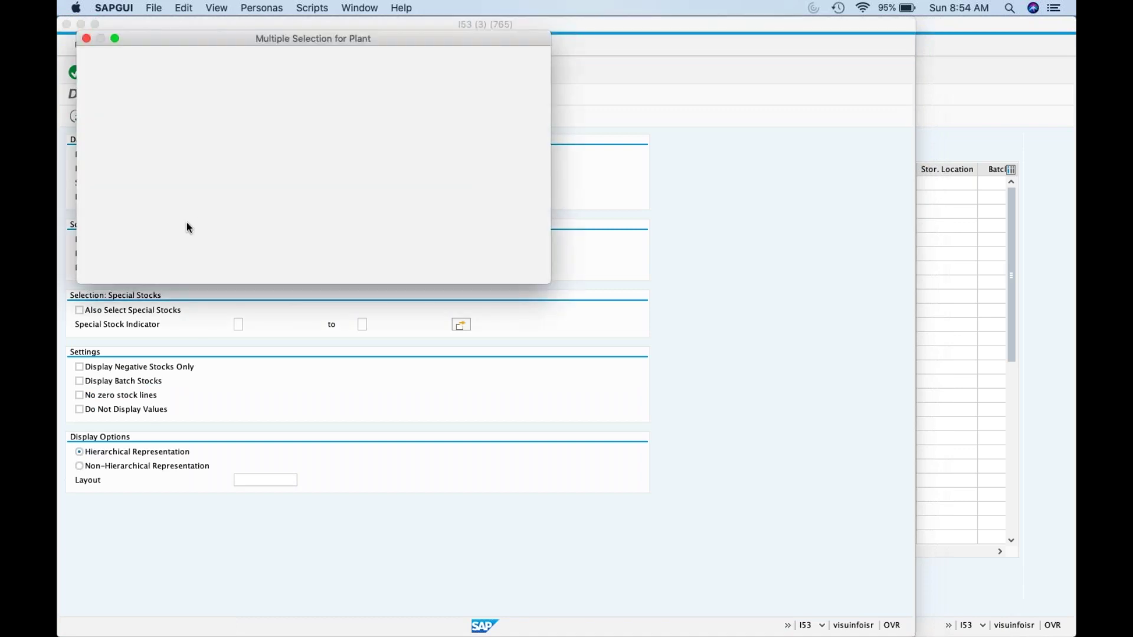
left_click(123, 135)
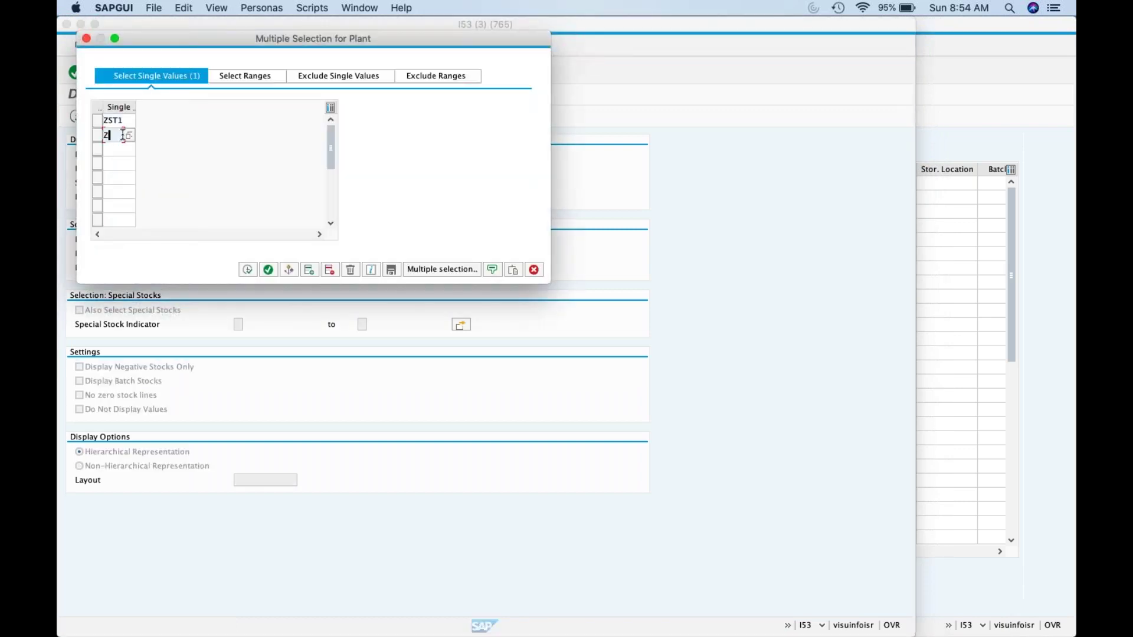
left_click(247, 269)
left_click(249, 183)
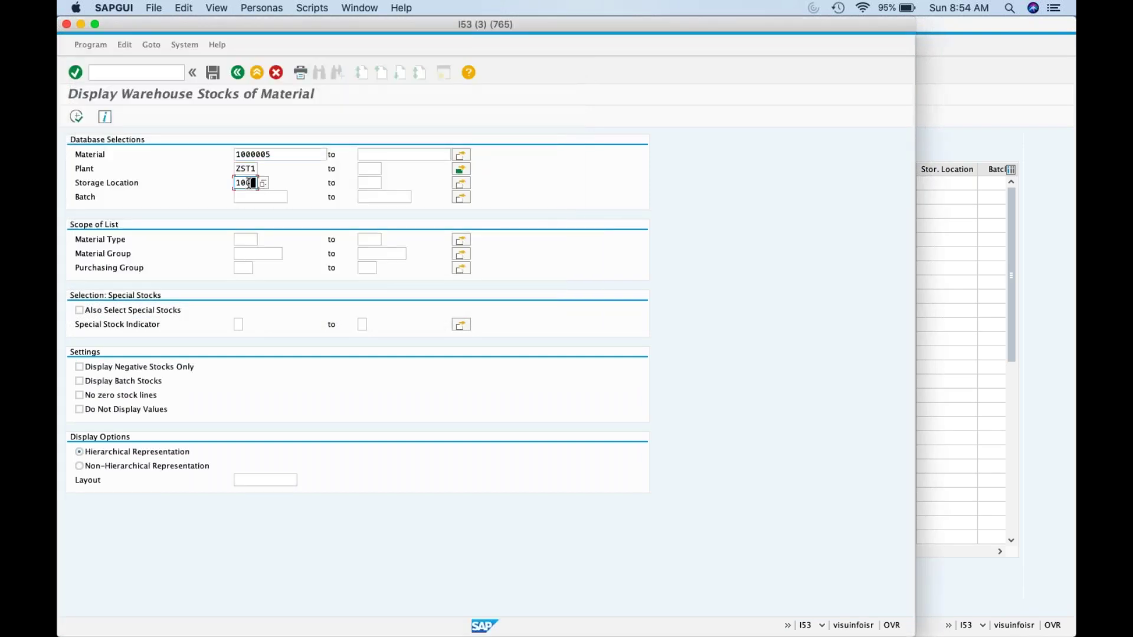
left_click(76, 120)
Step: Rerun the report non-hierarchically: 100 unrestricted at ZDC1, none at ZST1
left_click(246, 50)
left_click(238, 72)
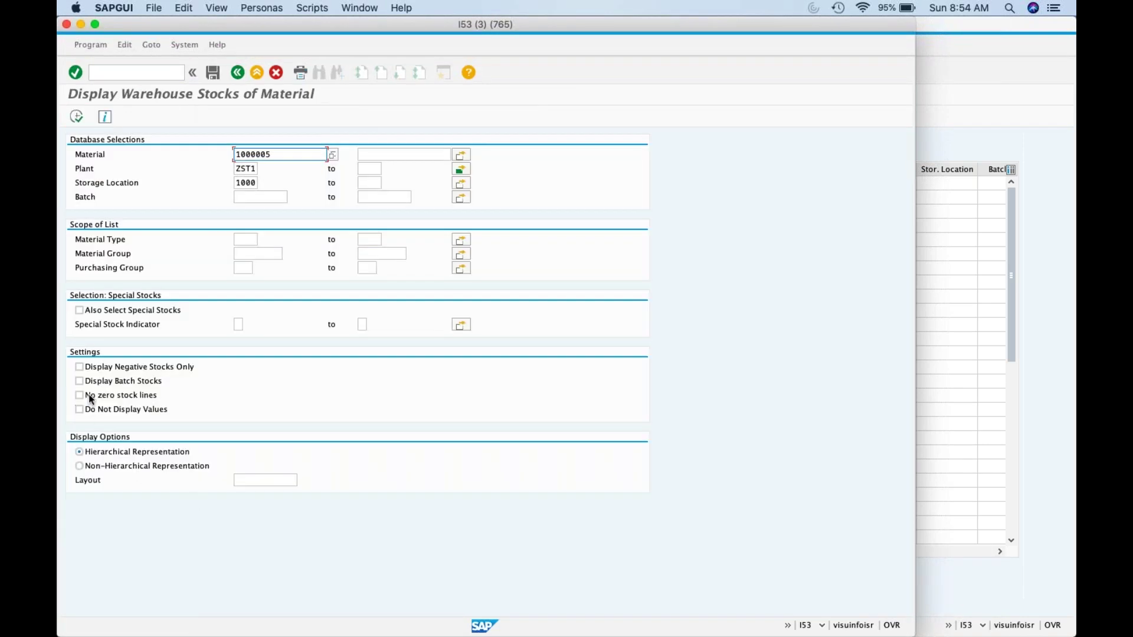
left_click(84, 465)
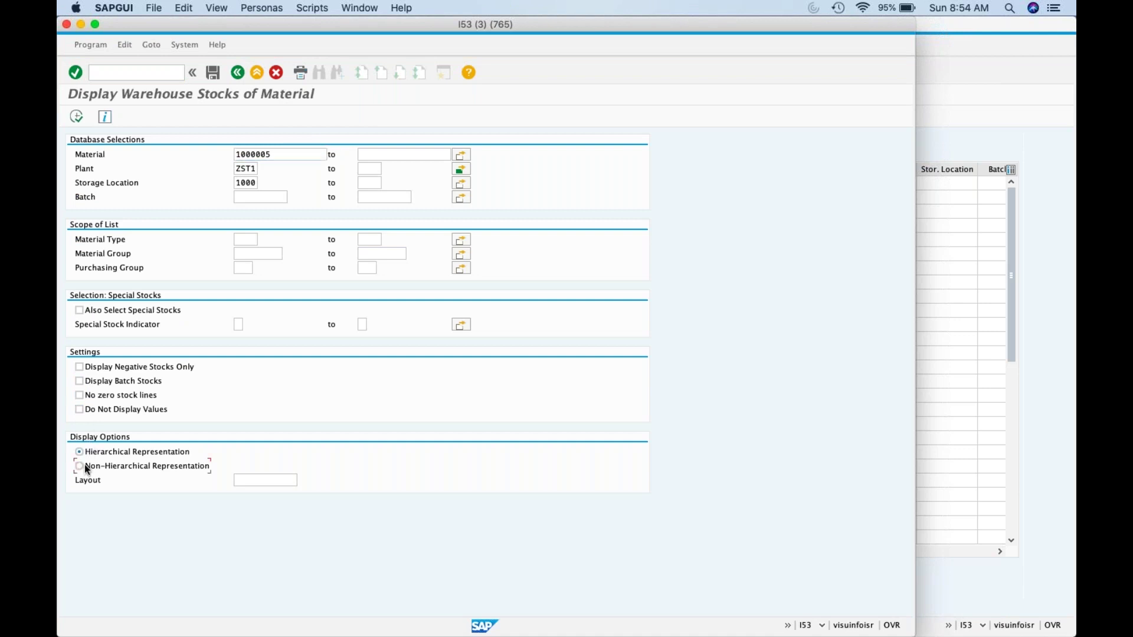
left_click(76, 116)
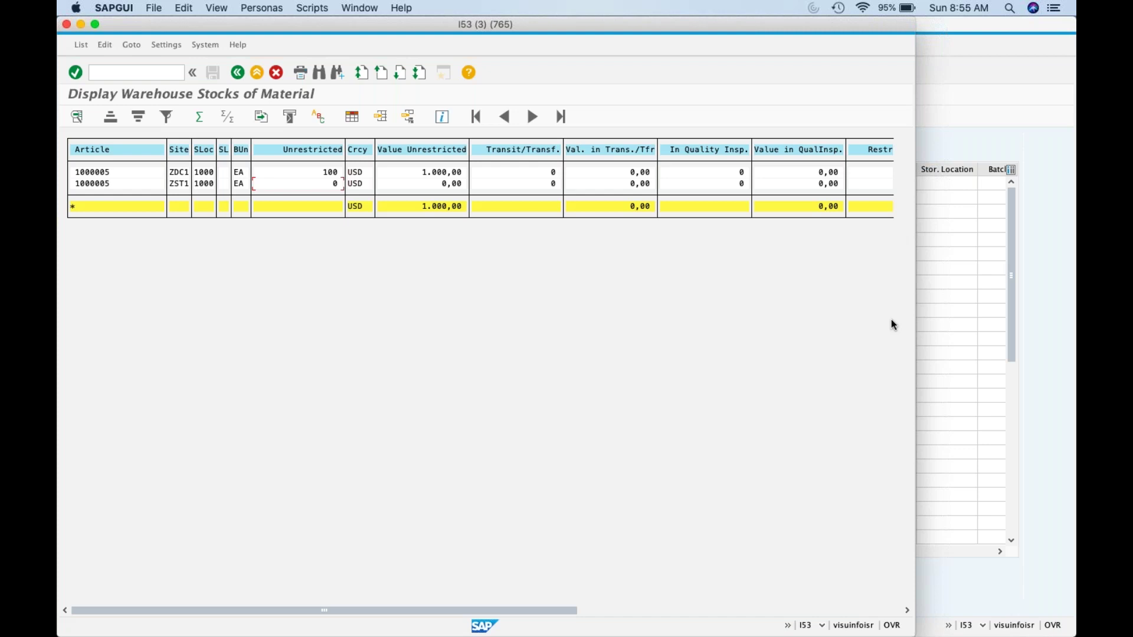
left_click(1046, 169)
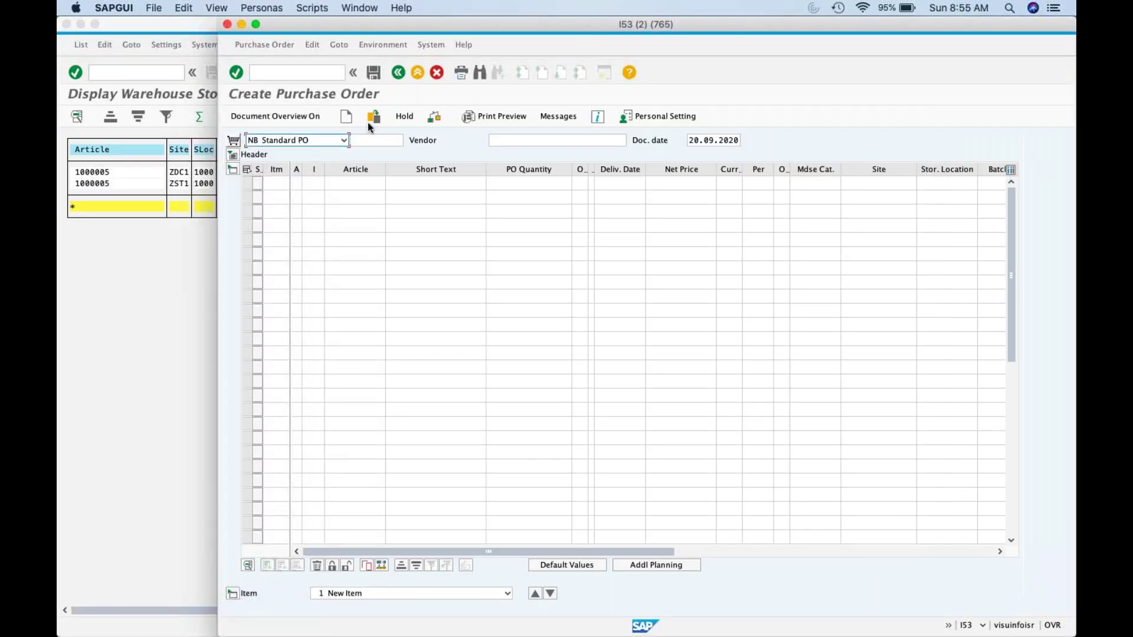
Step: In VL10B, list shipping activities due for the pasted new purchase order number
left_click(307, 72)
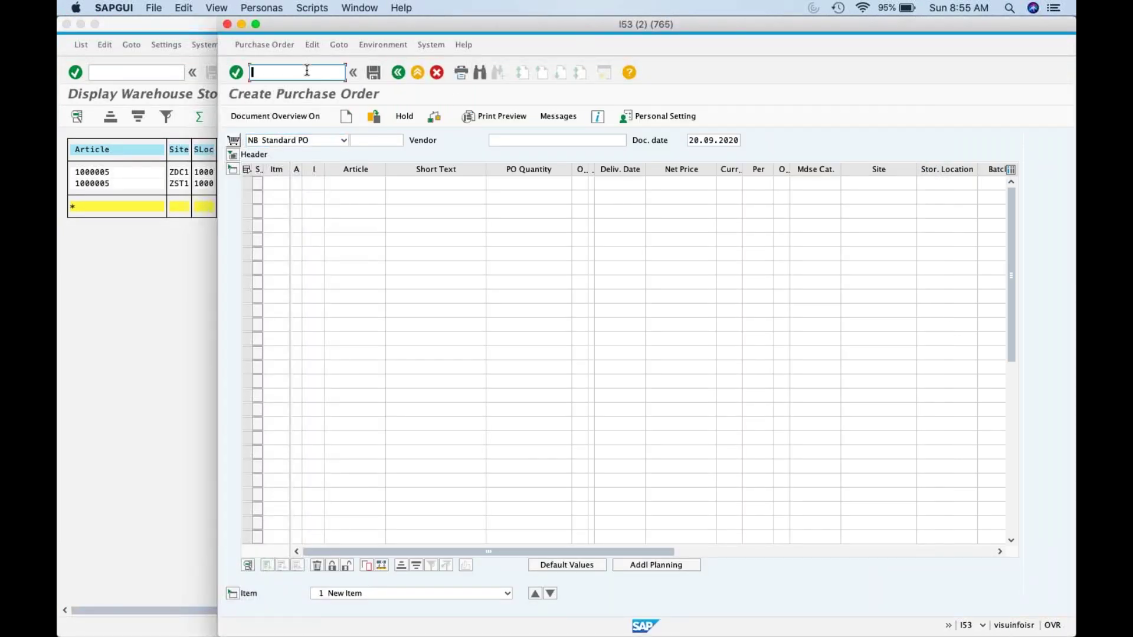
mouse_move(169, 636)
type("/nvl10b")
key("Return")
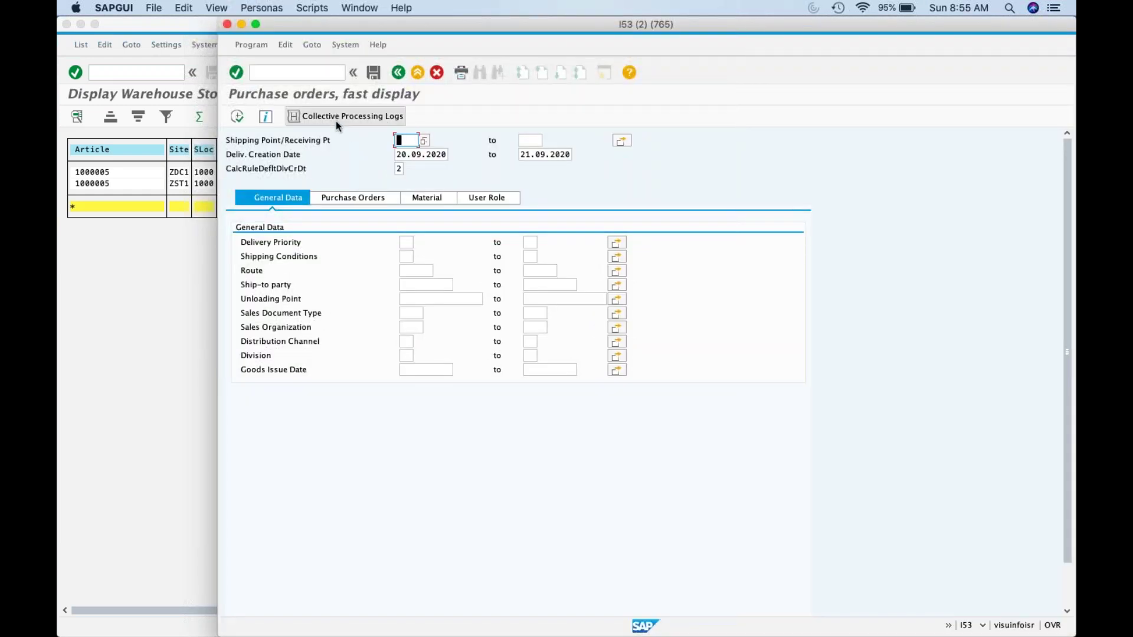
left_click(397, 196)
left_click(425, 245)
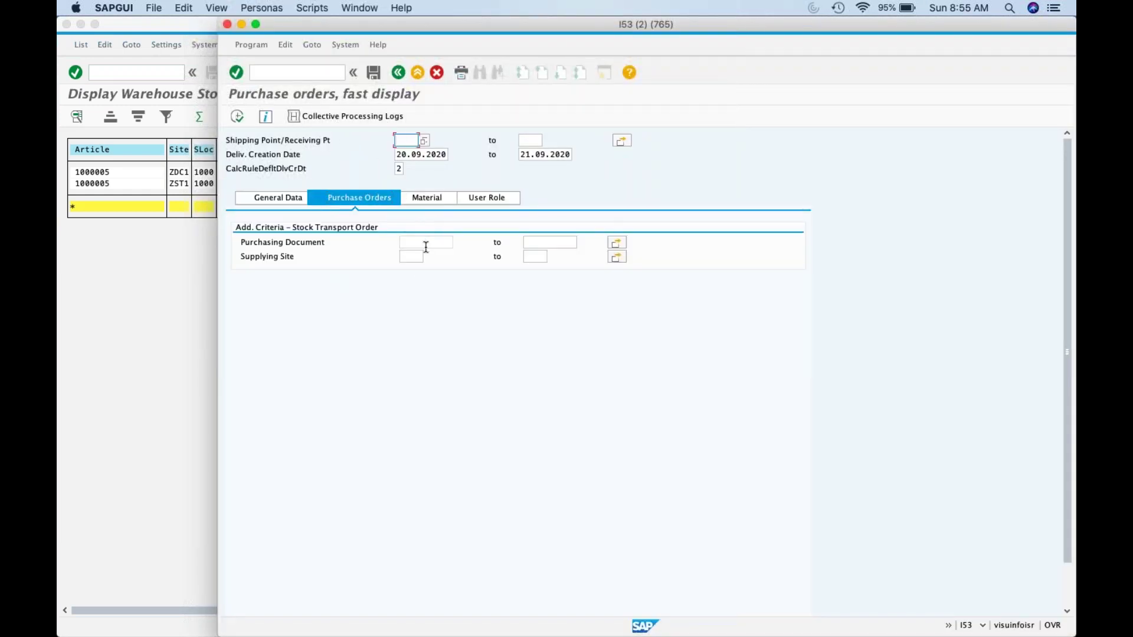
key("super+v")
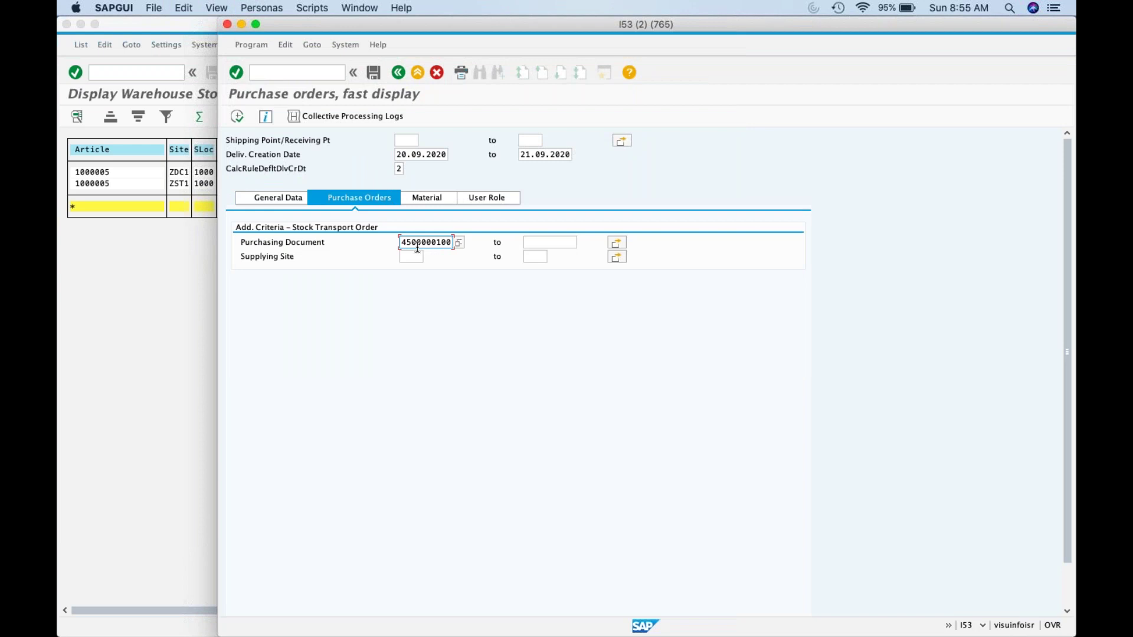
left_click(238, 116)
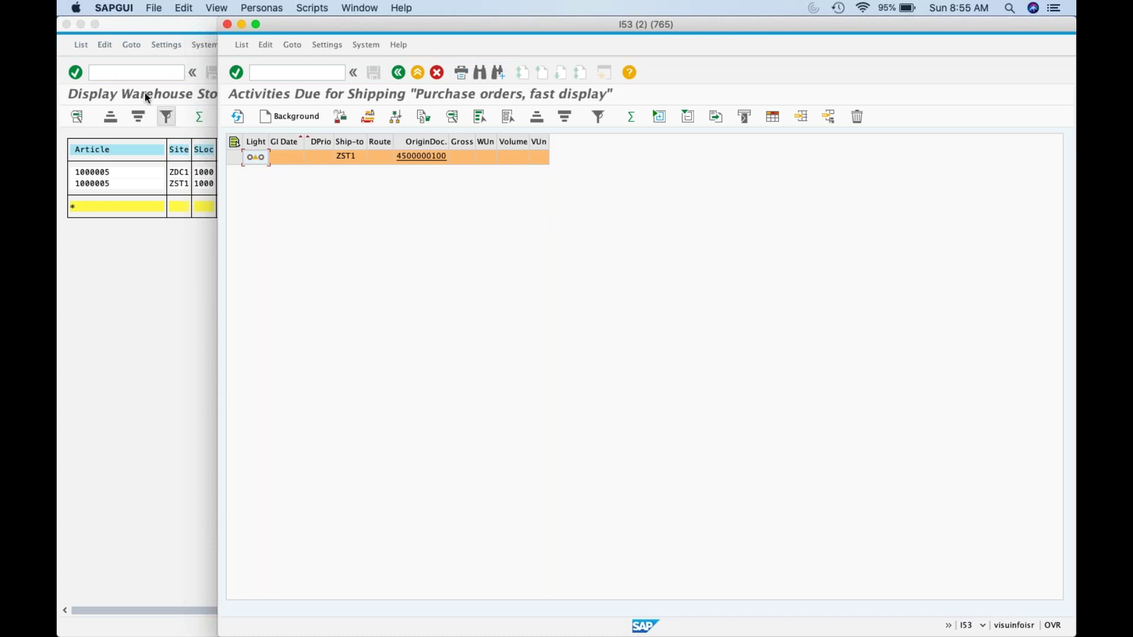
left_click(234, 158)
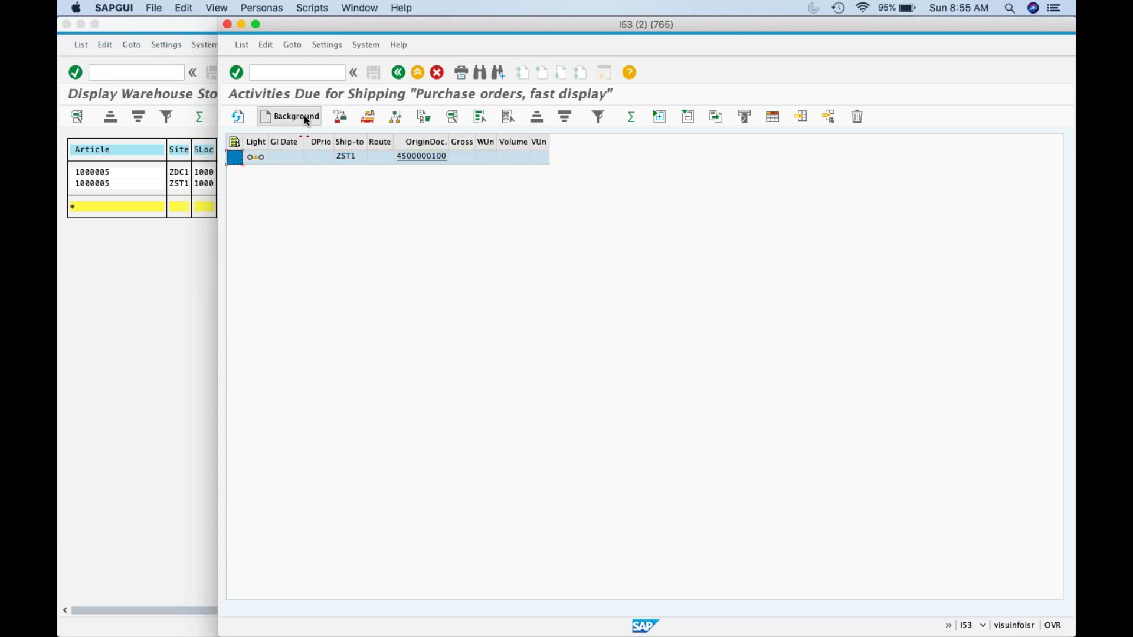
left_click(305, 117)
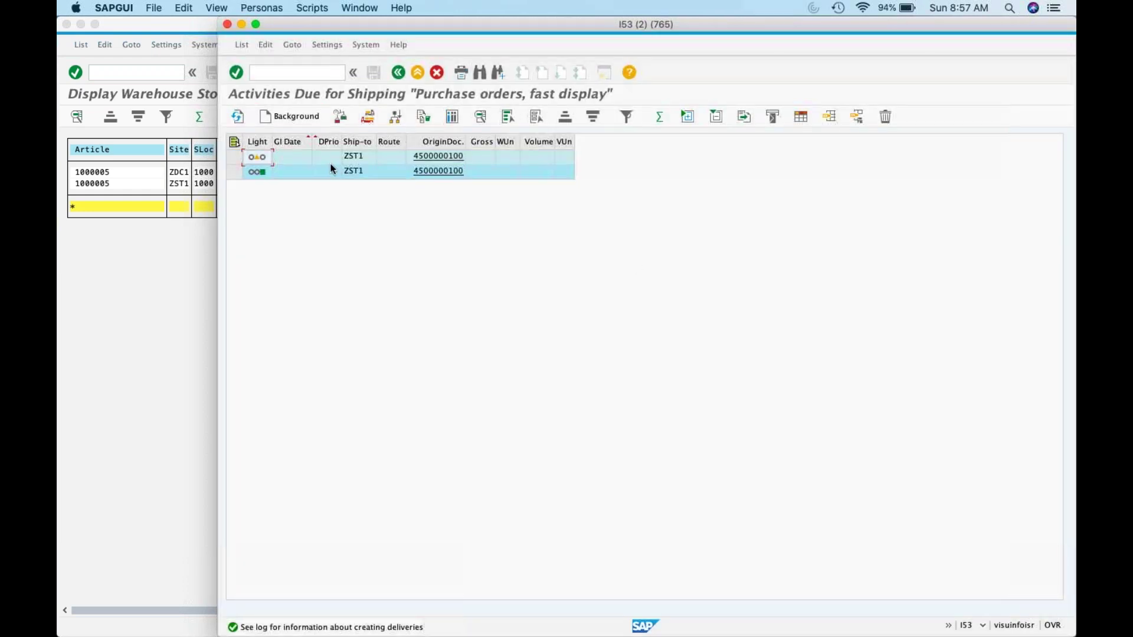
left_click(234, 173)
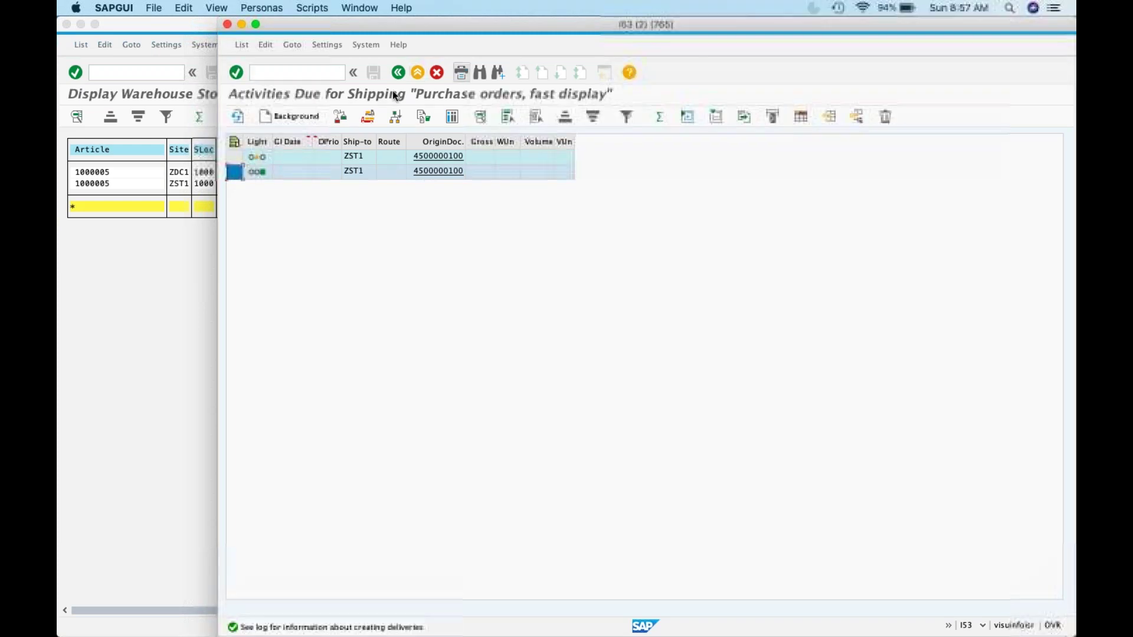
left_click(370, 118)
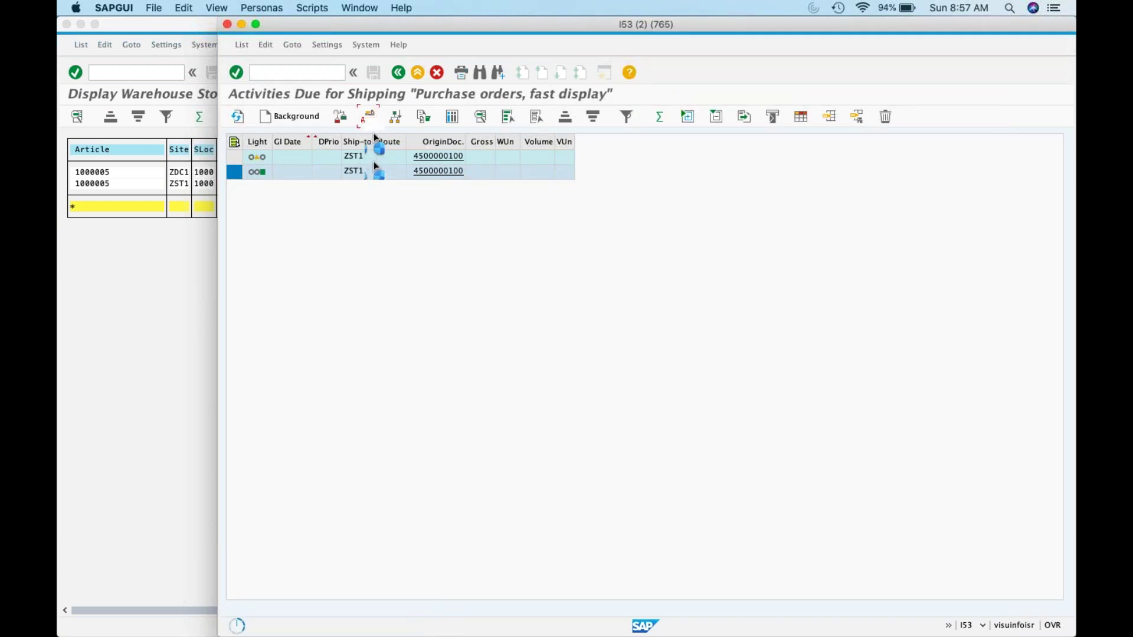
left_click(601, 158)
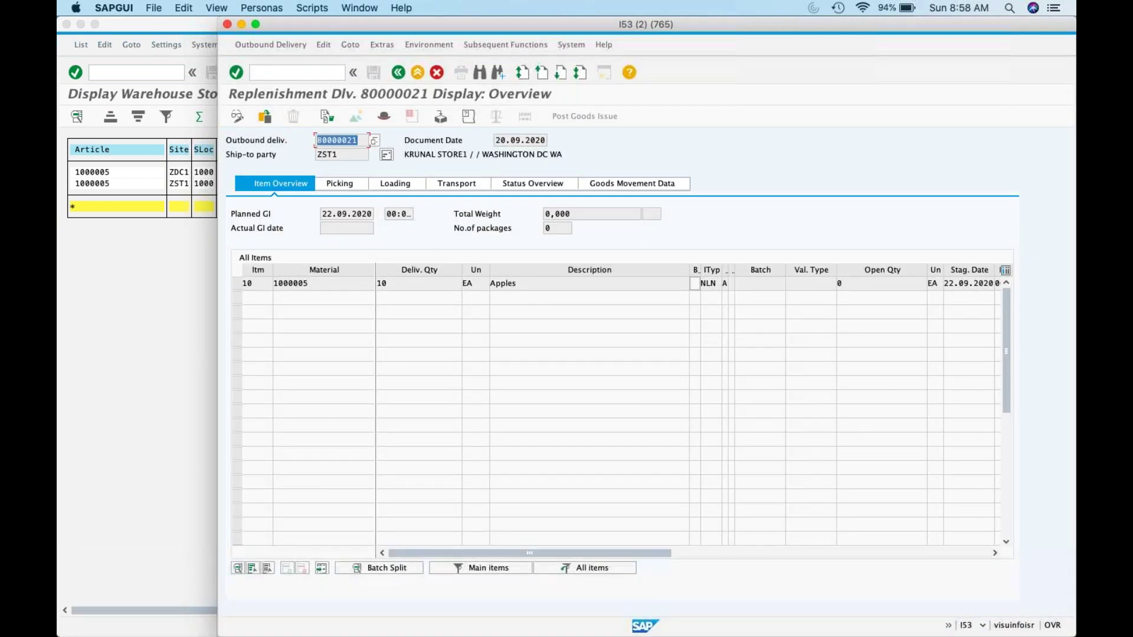
Step: Log Me21n in C25, Vl10B with delivery 80000021 in C26/D26, and VL02N in C27
left_click(246, 599)
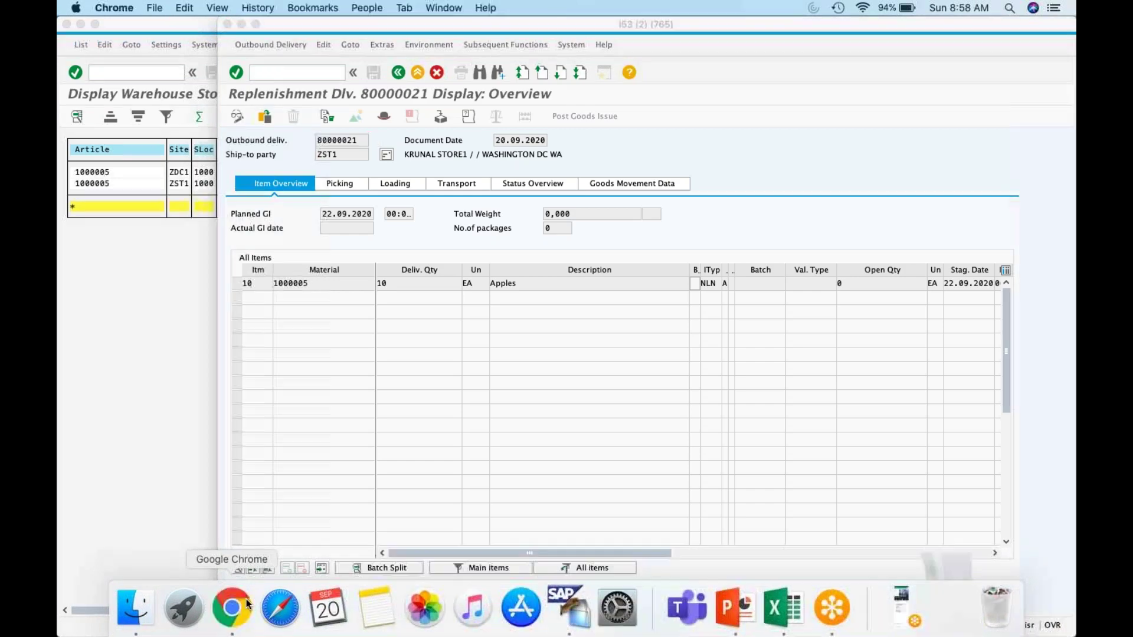
left_click(293, 535)
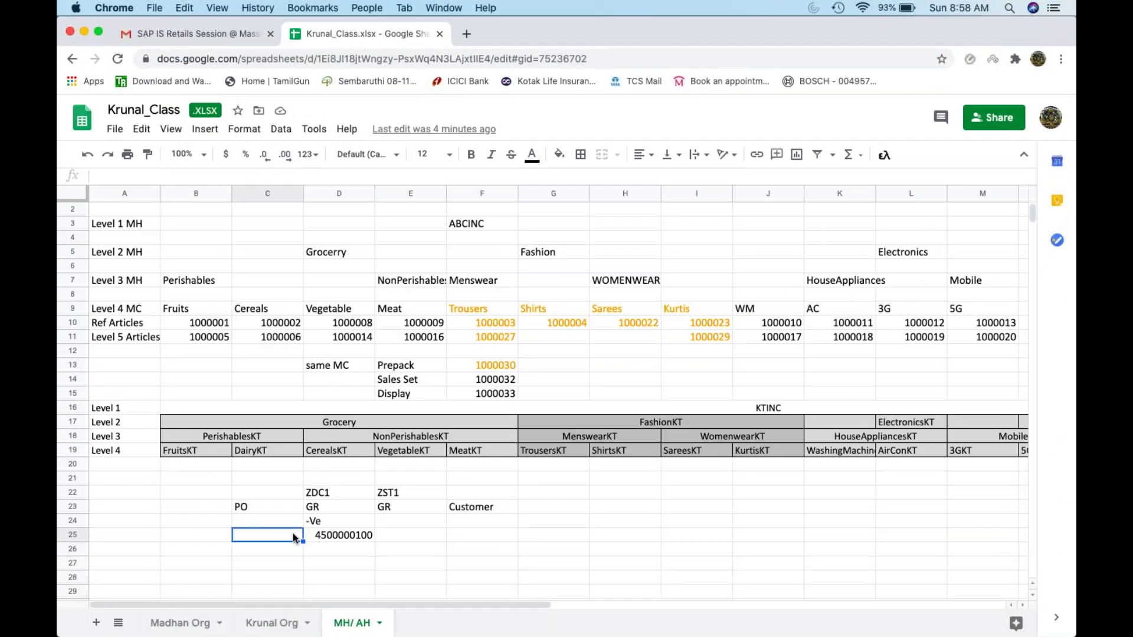
type("Me21n")
key("Return")
type("Vl1")
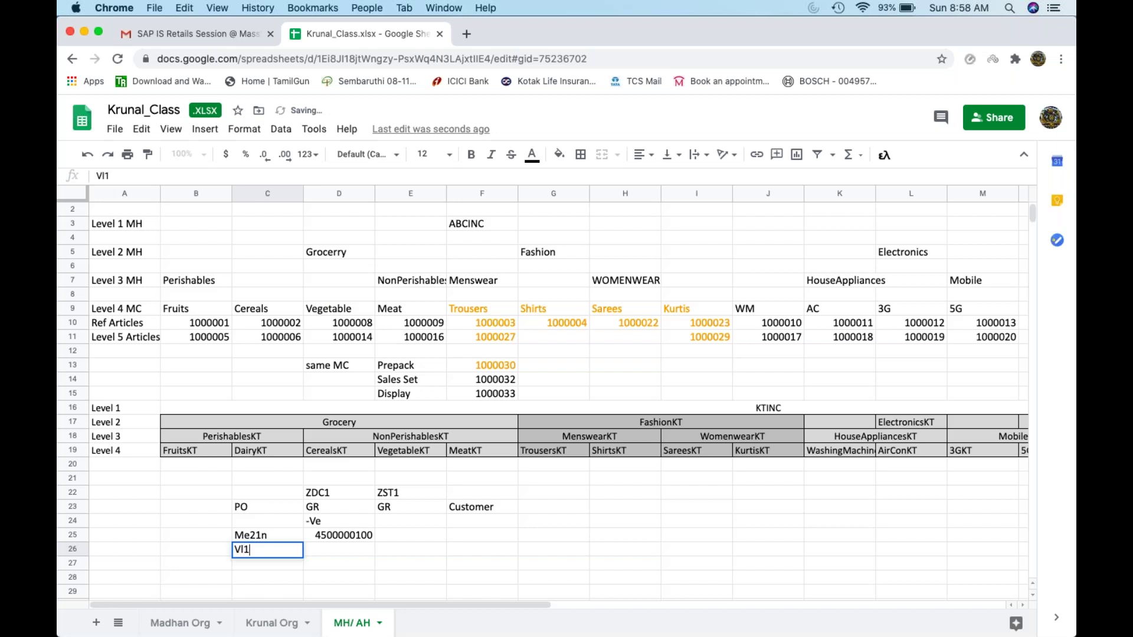
type("0B")
key("Tab")
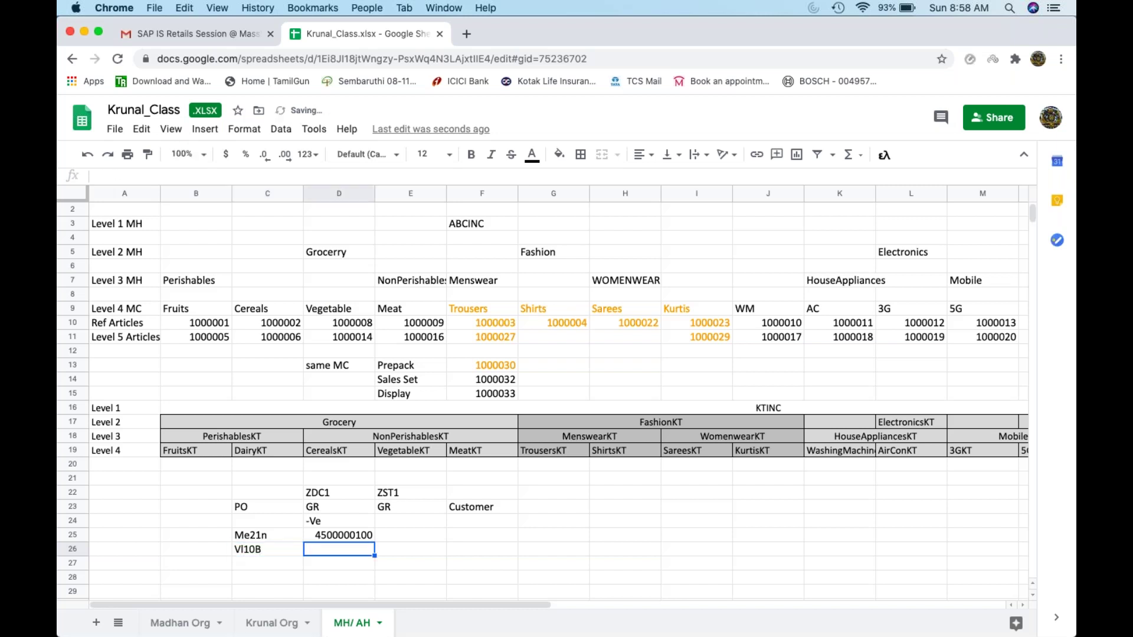
type("80000021")
left_click(268, 572)
type("Vl")
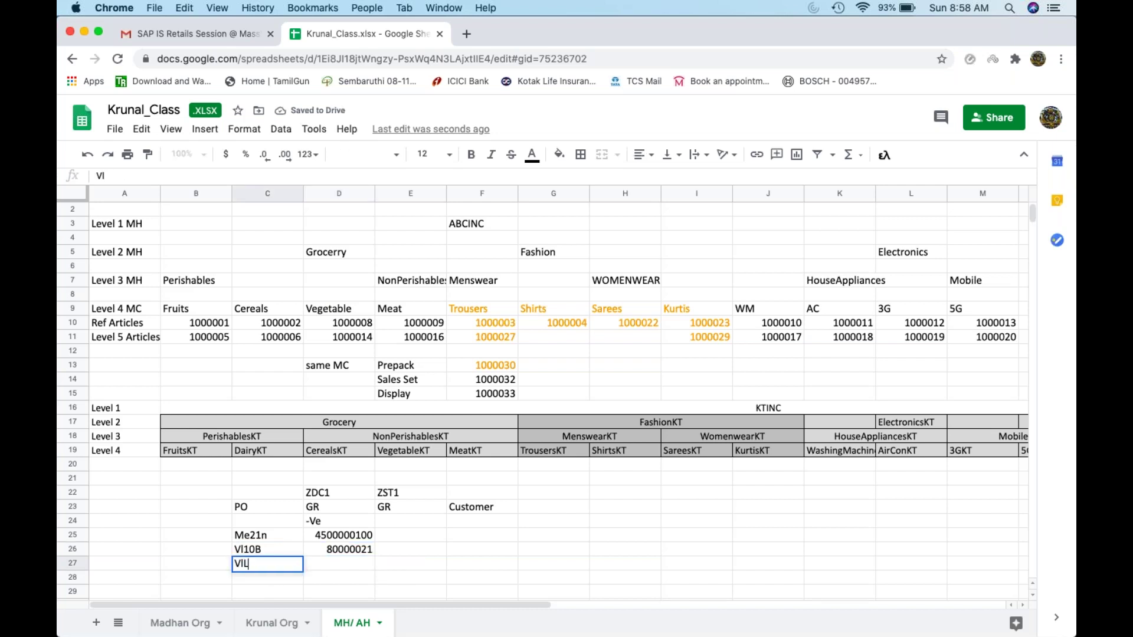
type("L02N")
key("Tab")
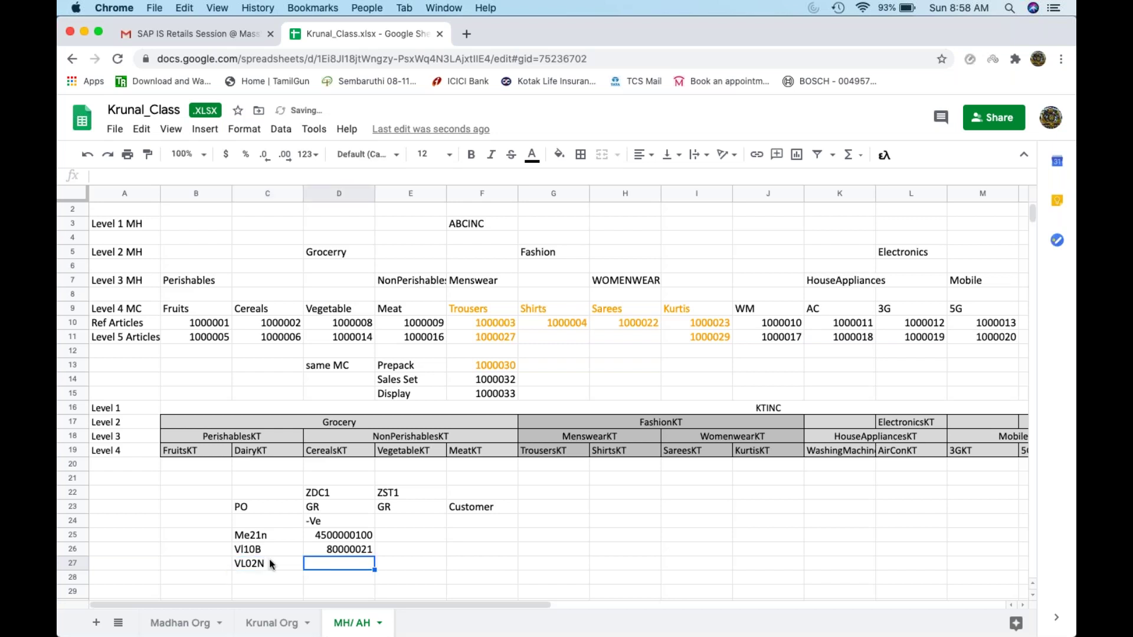
Step: Copy delivery number 80000021 into D27 and label E27 'PGI'
left_click(330, 550)
key("super+c")
left_click(348, 565)
key("super+v")
left_click(407, 568)
type("PGI")
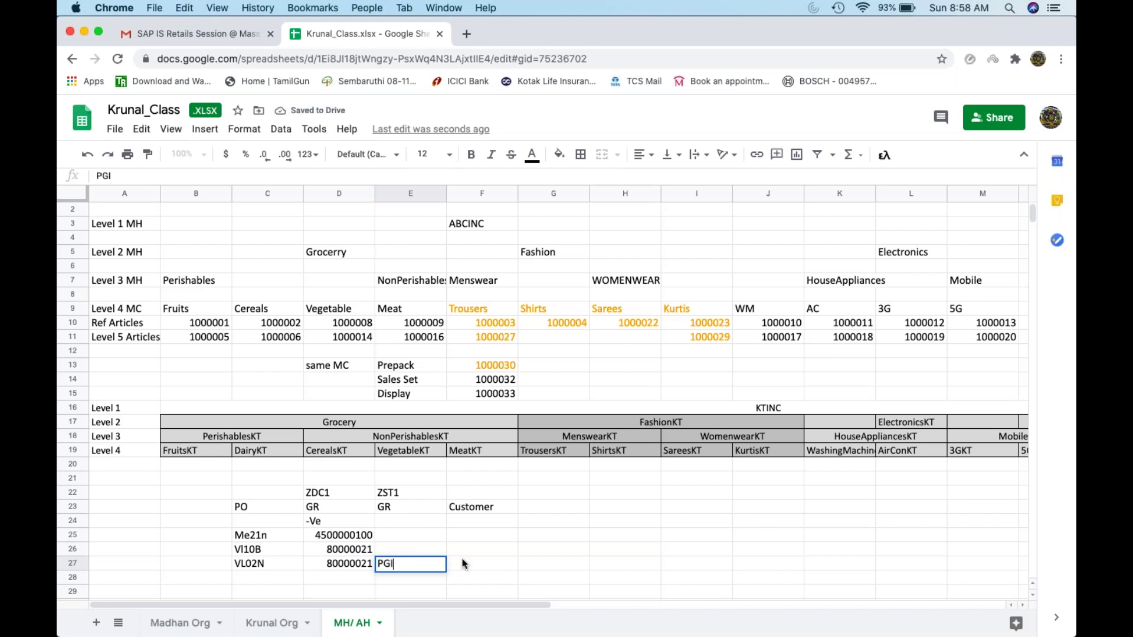
left_click(463, 563)
Step: Label E26 'Generate Delivery', review the logged entries, and minimize the browser
left_click(406, 554)
type("G")
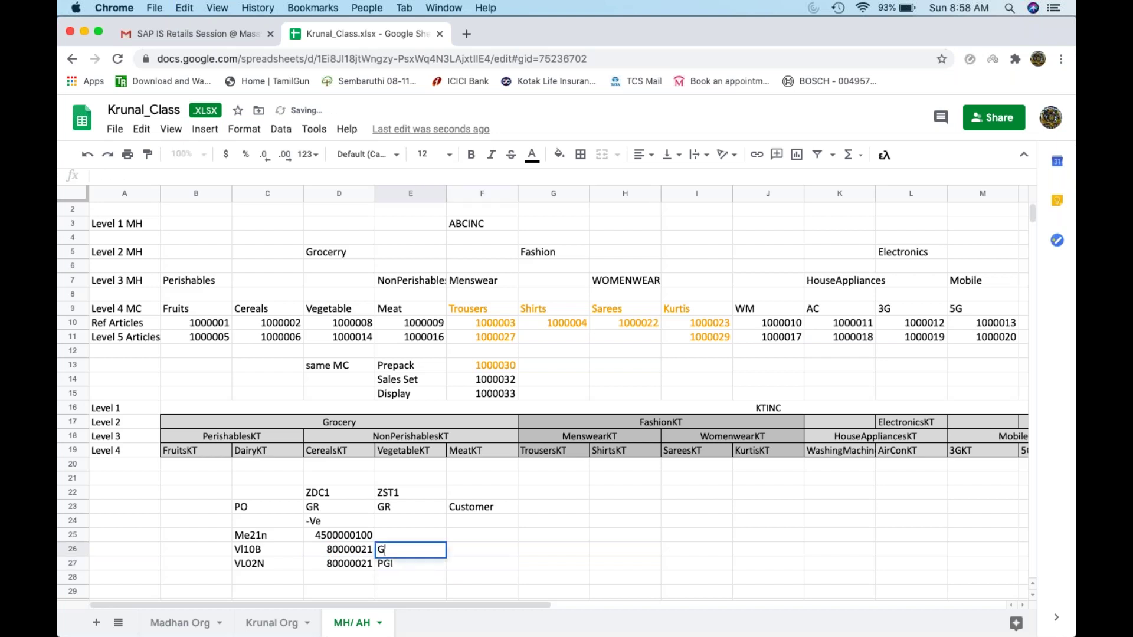
type("enerate Delivery")
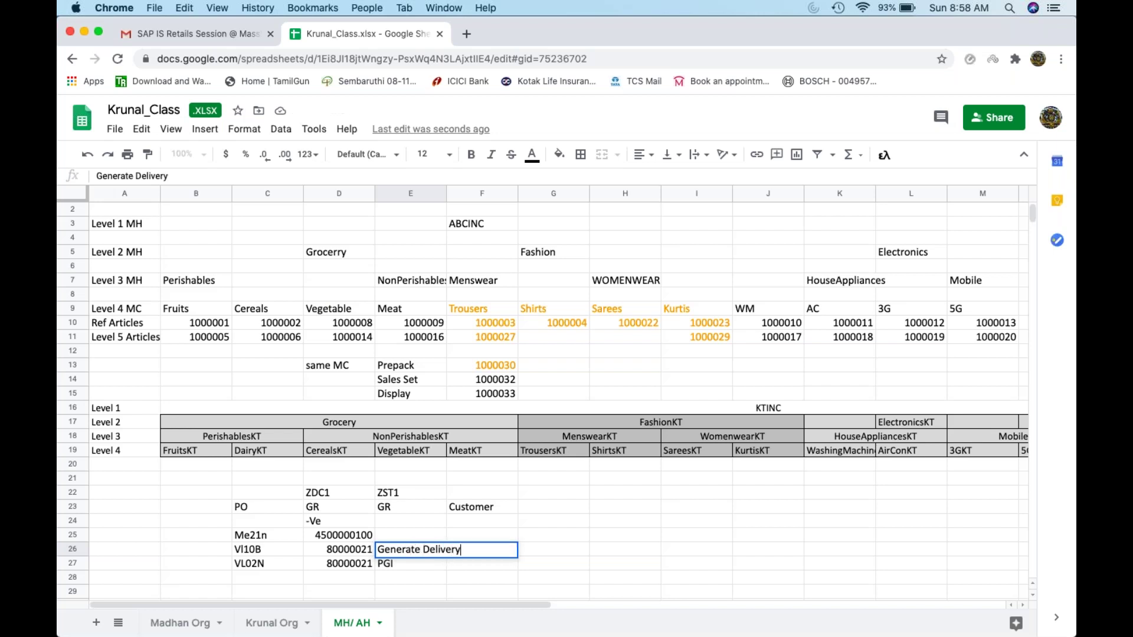
key("Return")
left_click(426, 551)
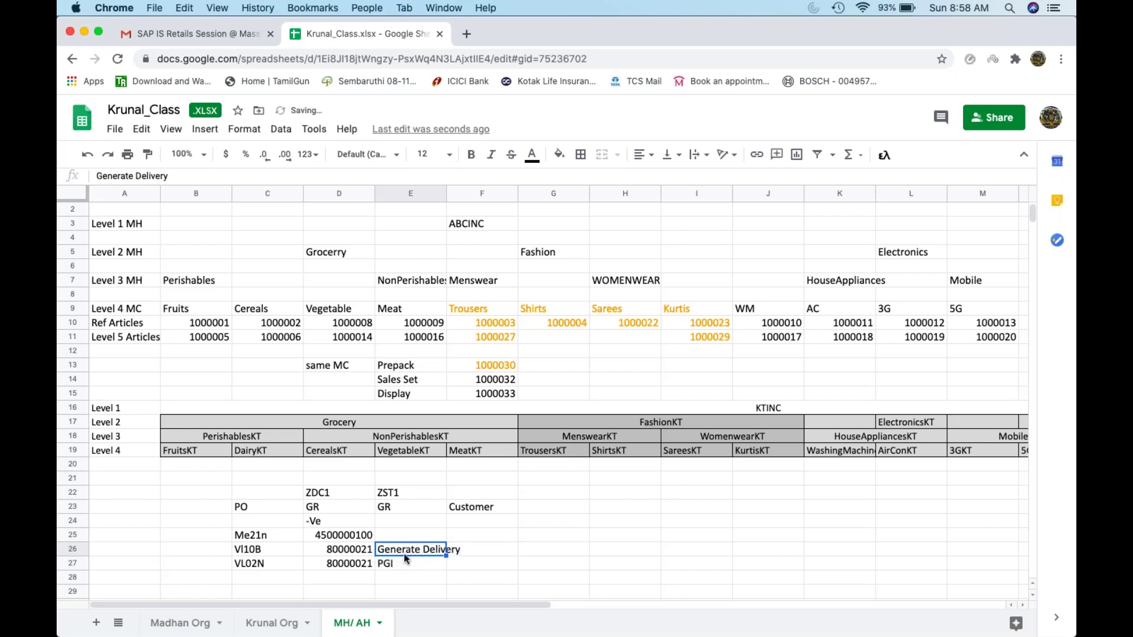
left_click(373, 564)
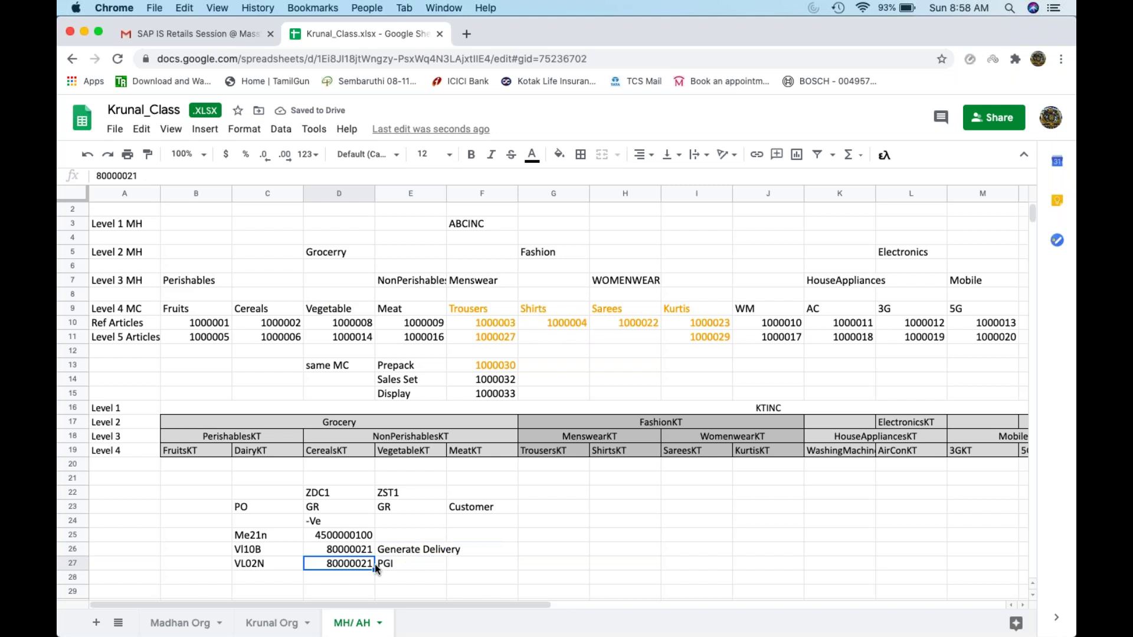
left_click(257, 568)
left_click(86, 33)
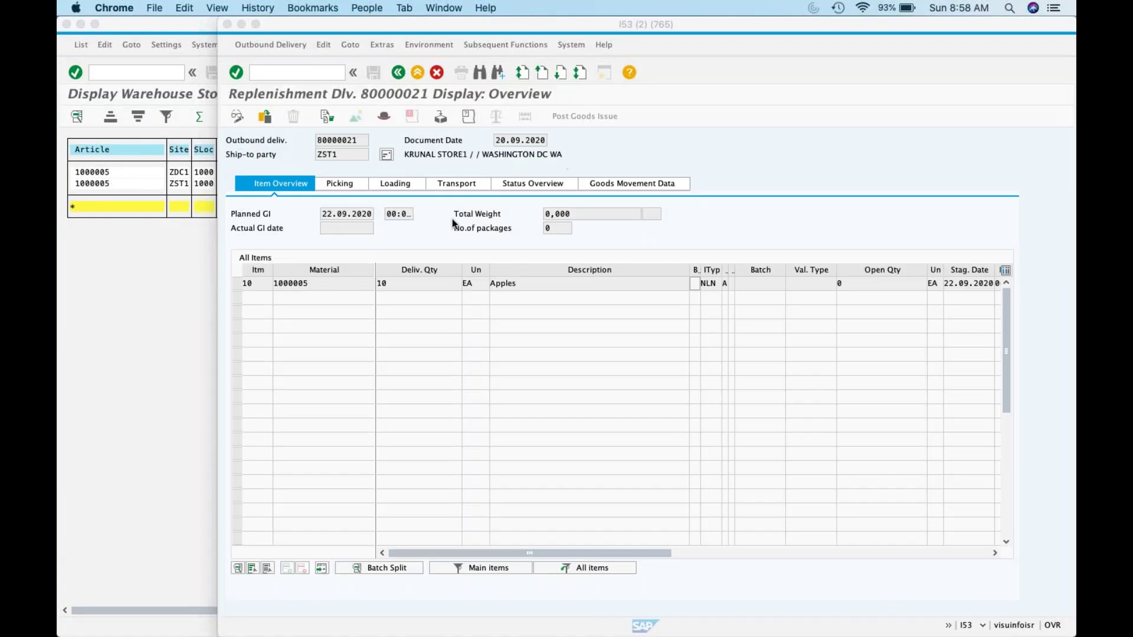
Step: Check the current transaction code in the status bar, then put delivery 80000021 into change mode
left_click(949, 626)
left_click(1060, 626)
left_click(981, 626)
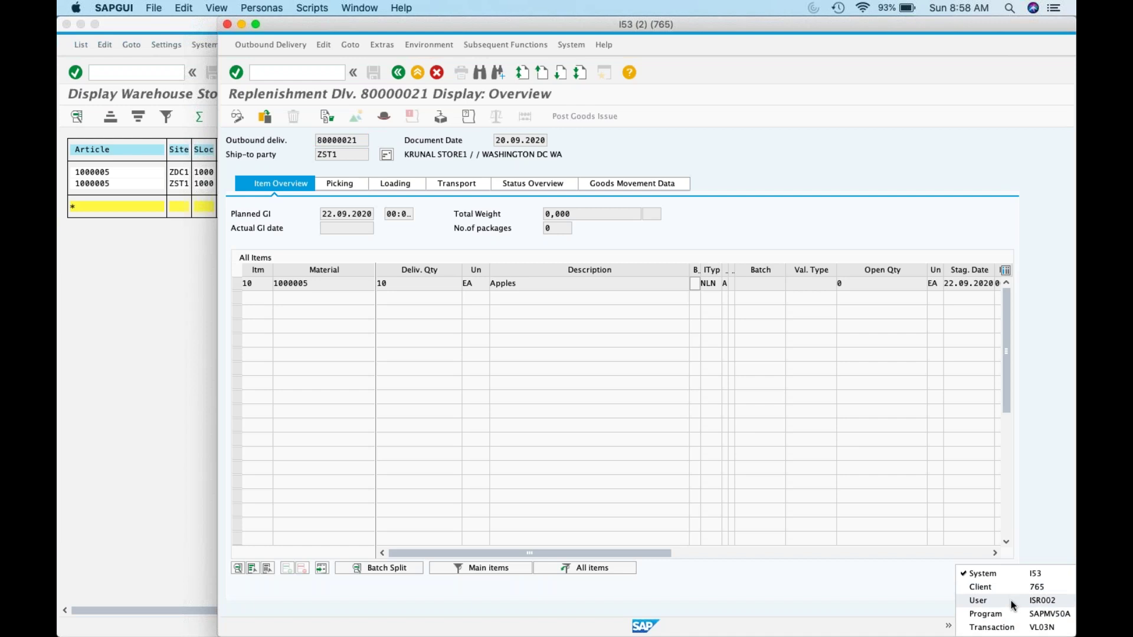
left_click(1018, 630)
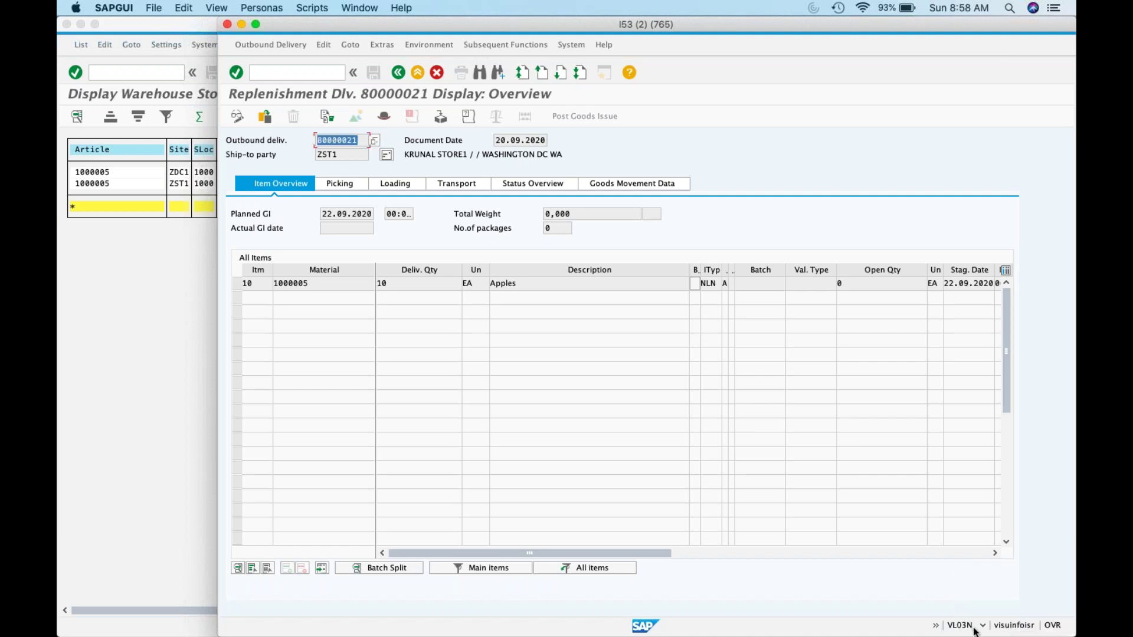
left_click(237, 117)
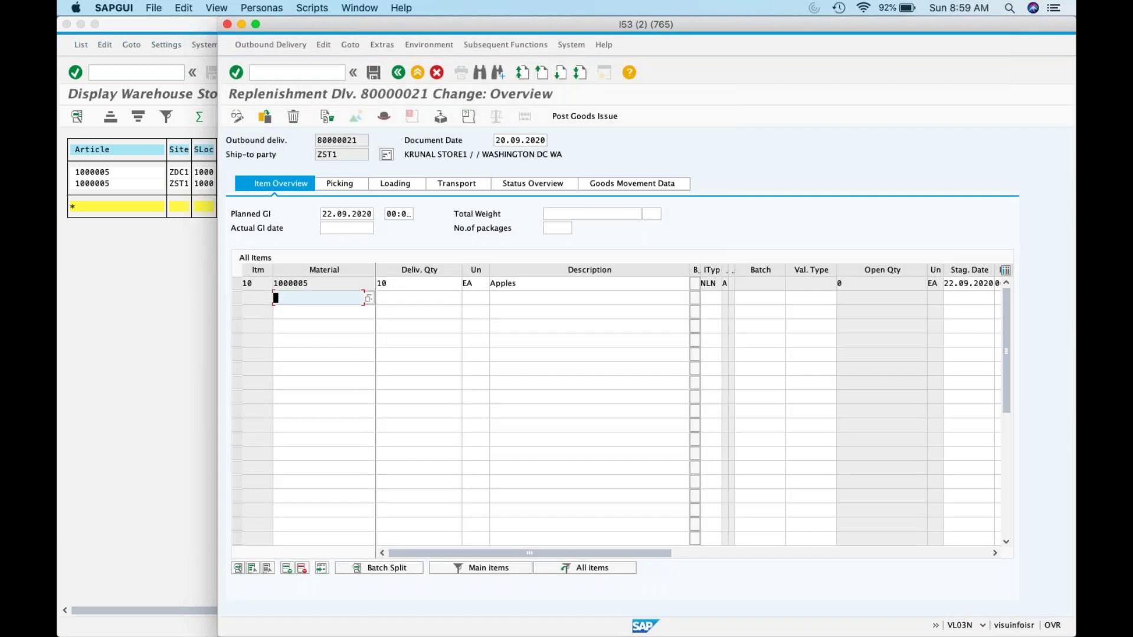
Step: Pick item 10 from storage location 1000 with delivery and picked quantity 10, then post goods issue
left_click(324, 183)
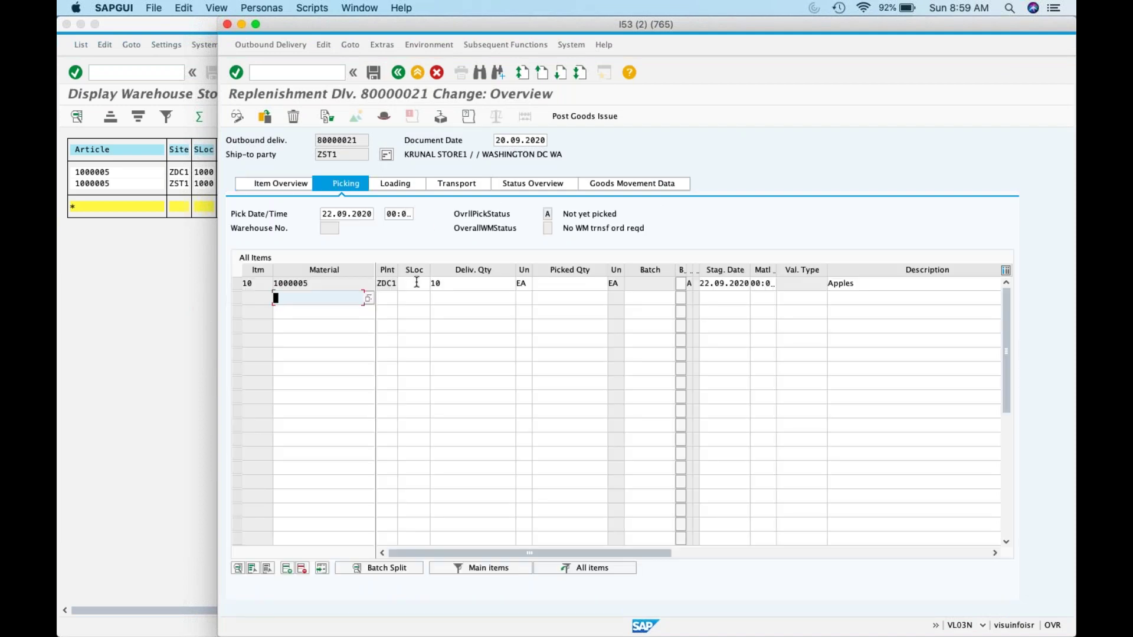
left_click(421, 285)
type("1000")
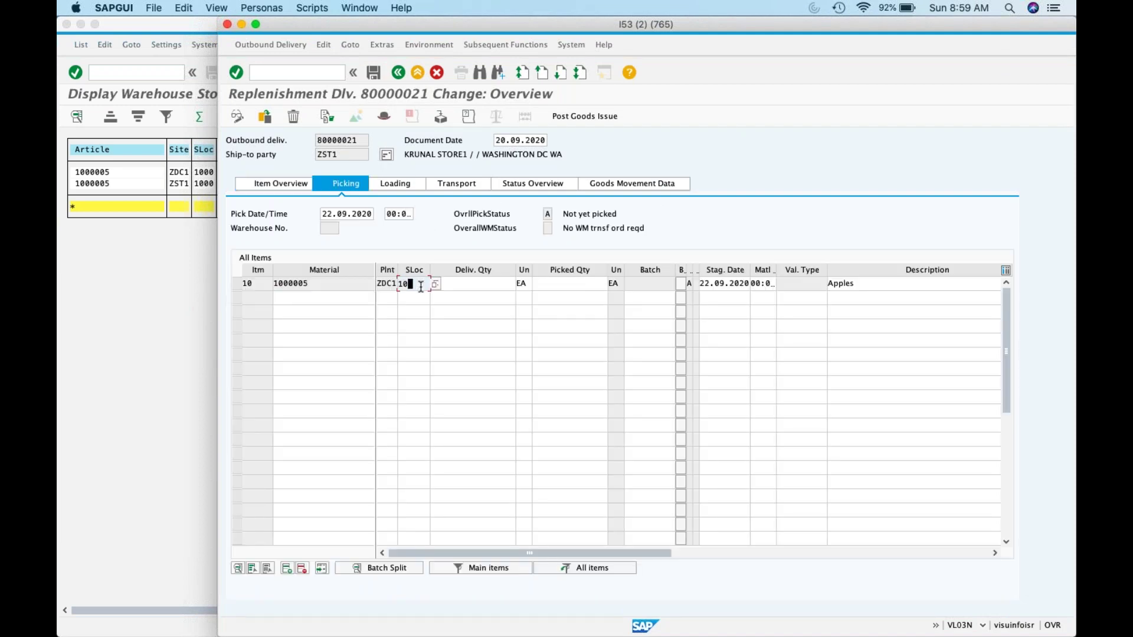
left_click(501, 284)
type("101")
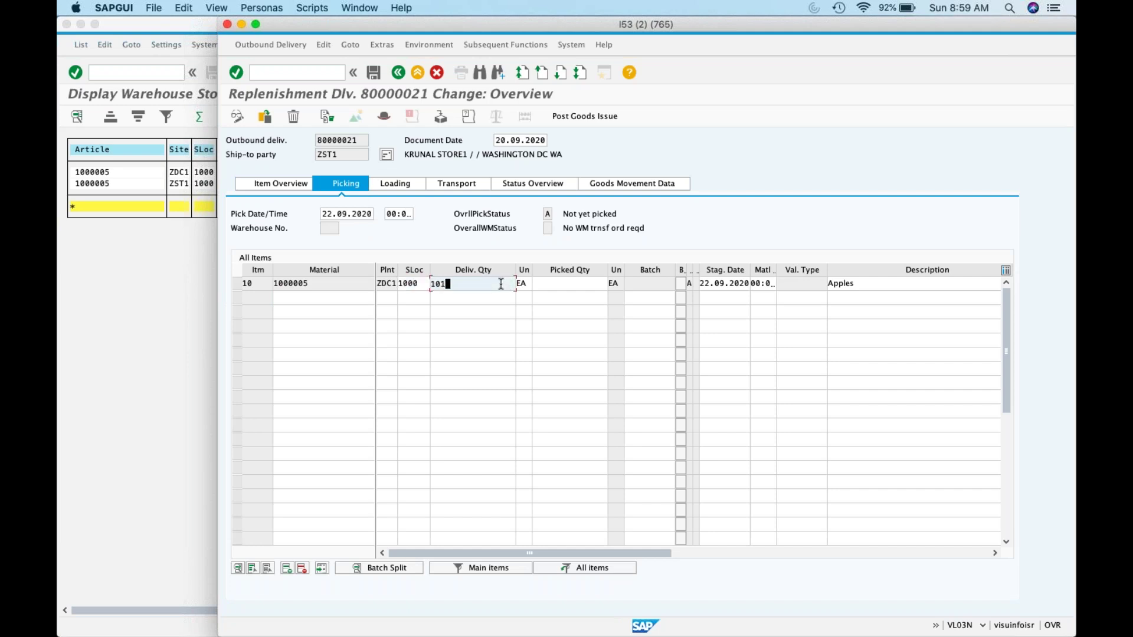
left_click(594, 284)
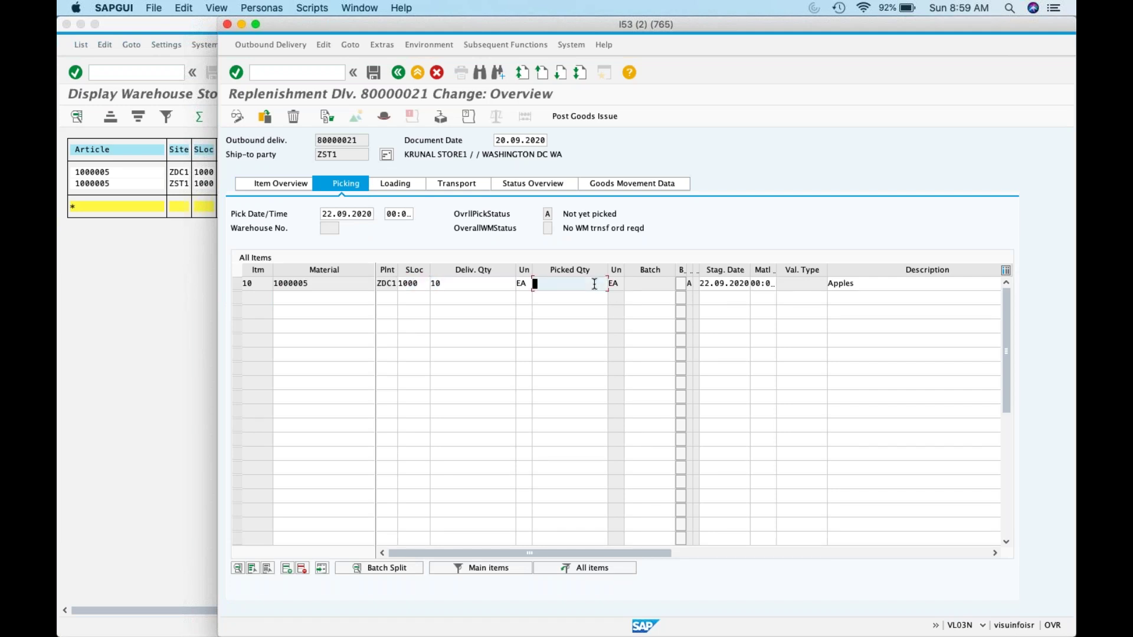
type("10")
left_click(484, 284)
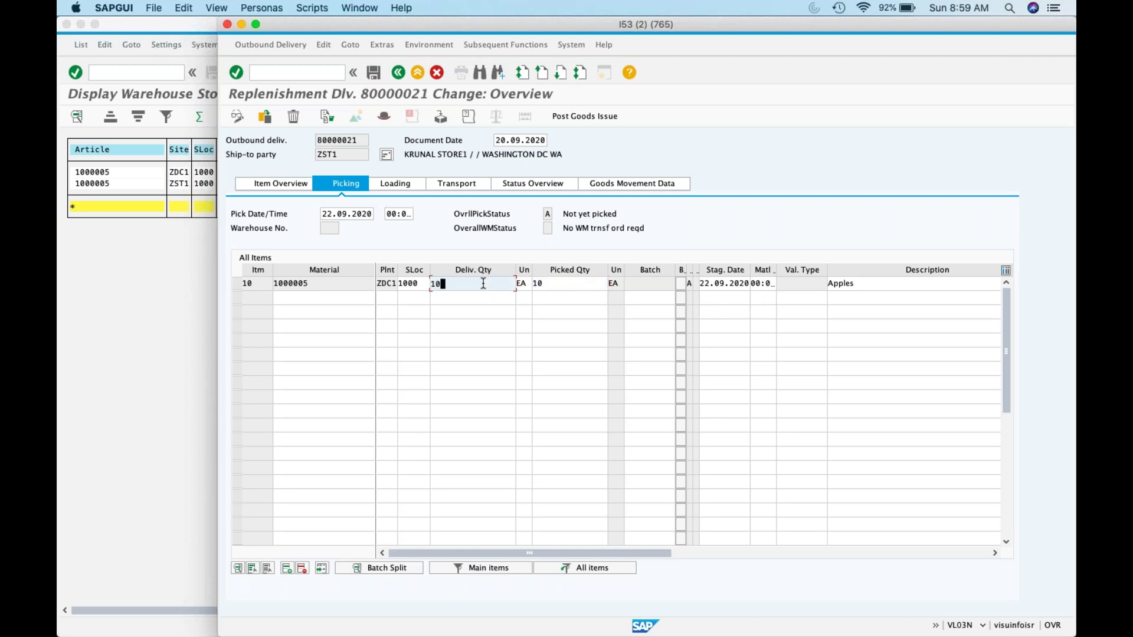
left_click(544, 284)
left_click_drag(544, 285, 528, 283)
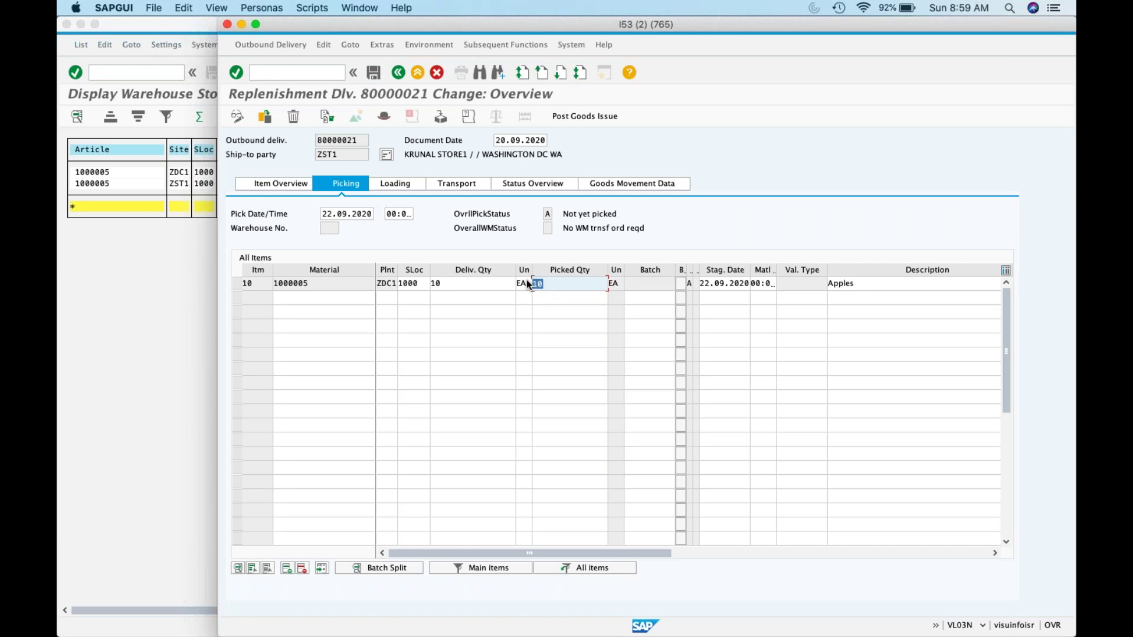
left_click(790, 285)
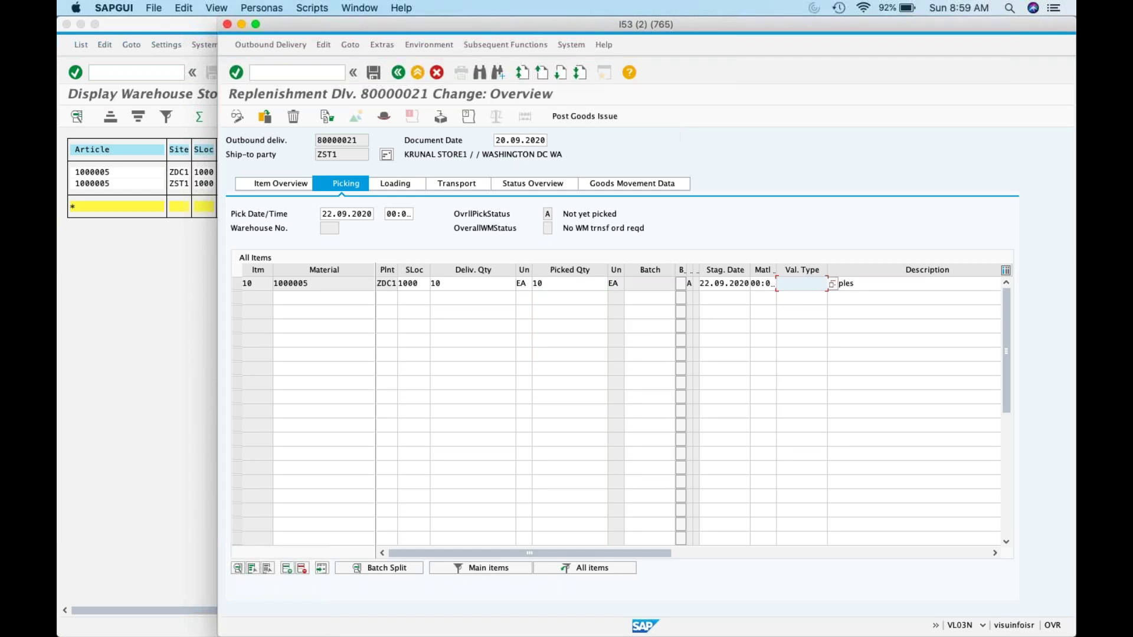
key("shift+F8")
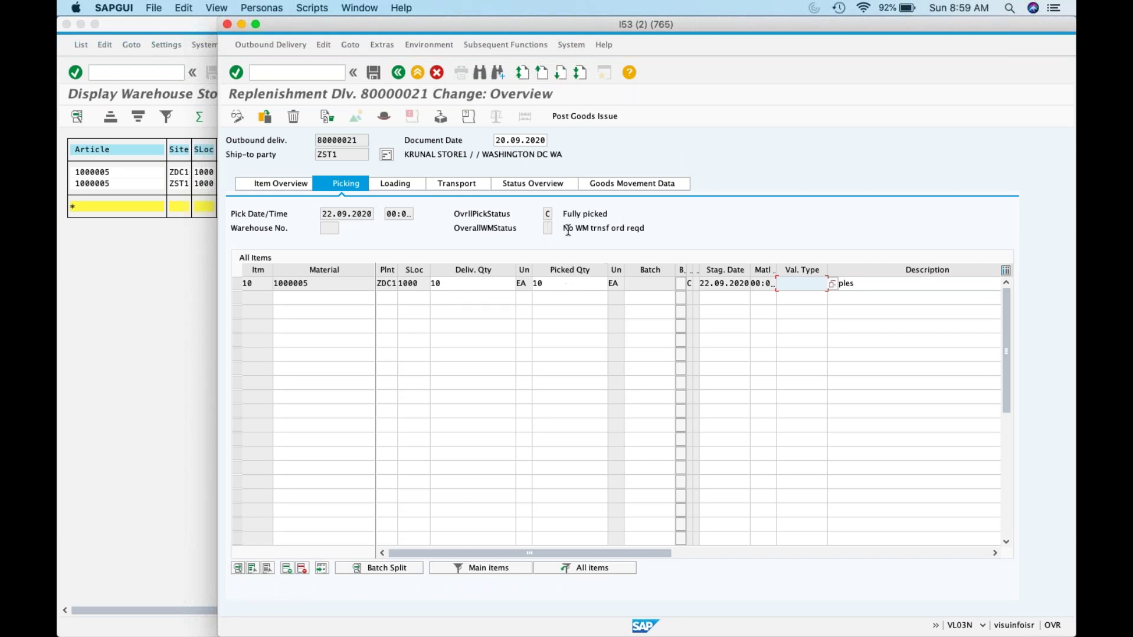
left_click(572, 115)
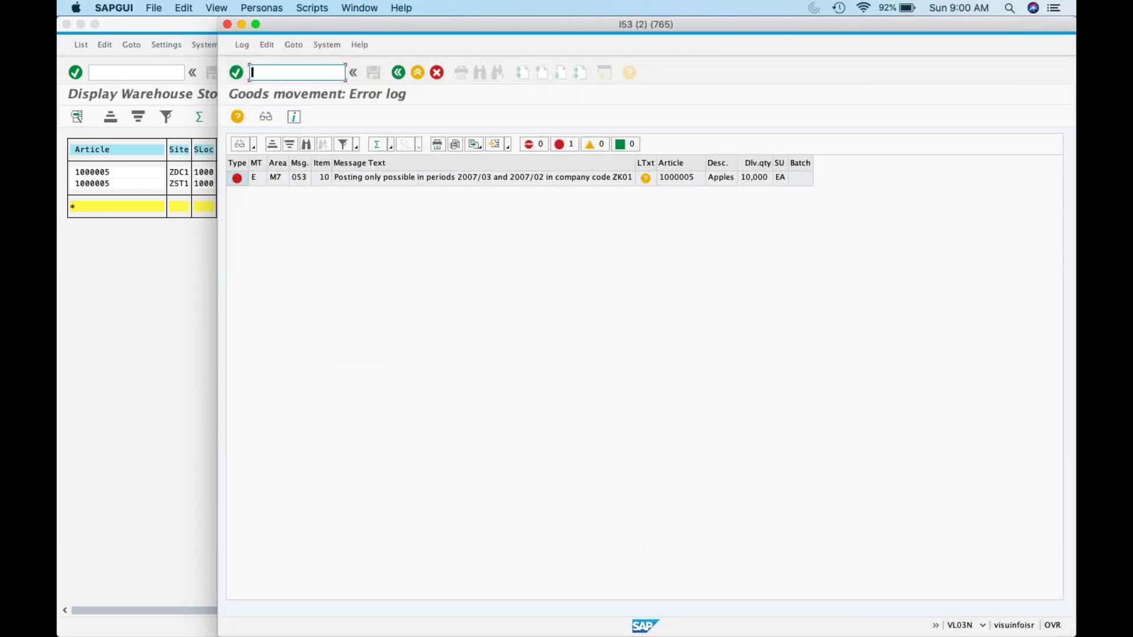
left_click(393, 75)
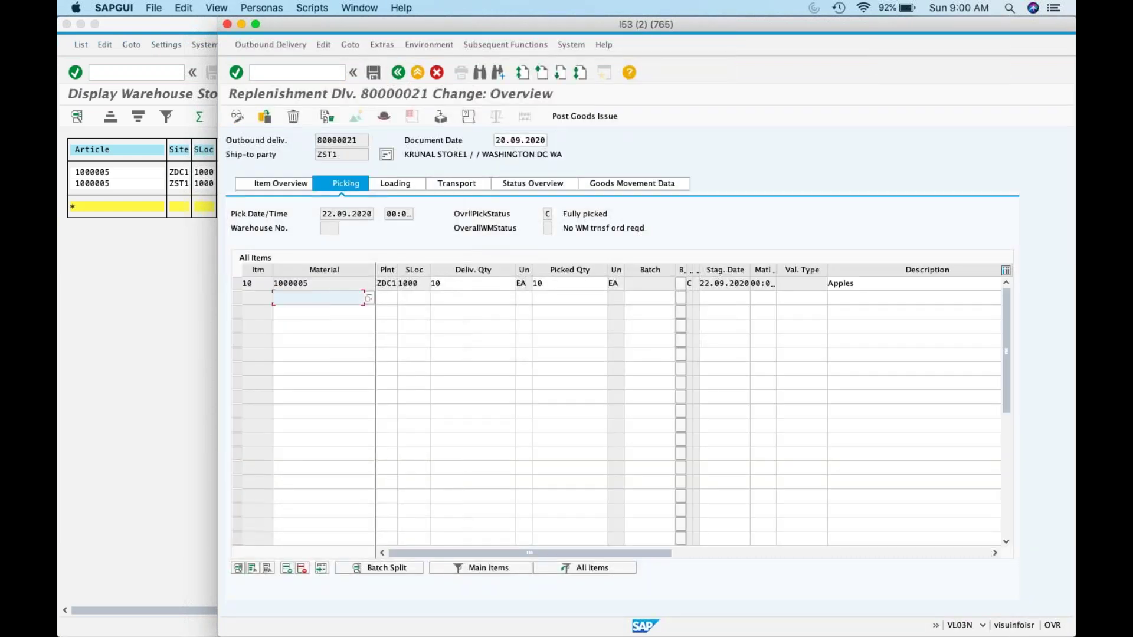
Step: Change the planned goods issue date from 22.09.2020 to 01.03.2007, accepting the picking and transport date warnings
left_click(496, 141)
left_click_drag(495, 140, 547, 140)
left_click(286, 179)
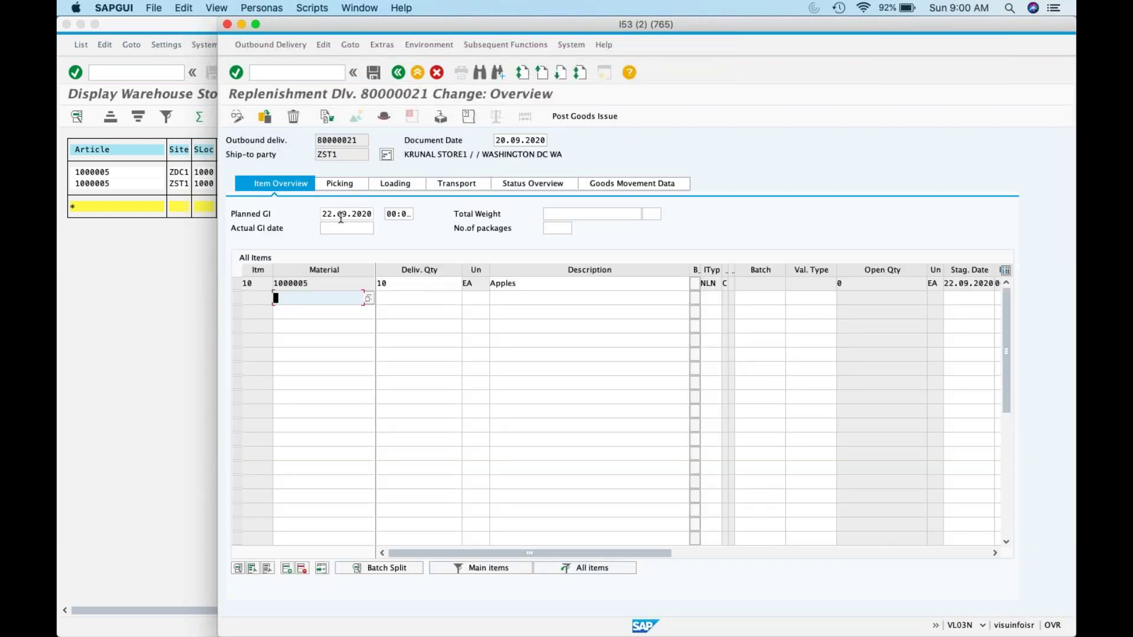
left_click_drag(320, 214, 374, 214)
type("01.03.20")
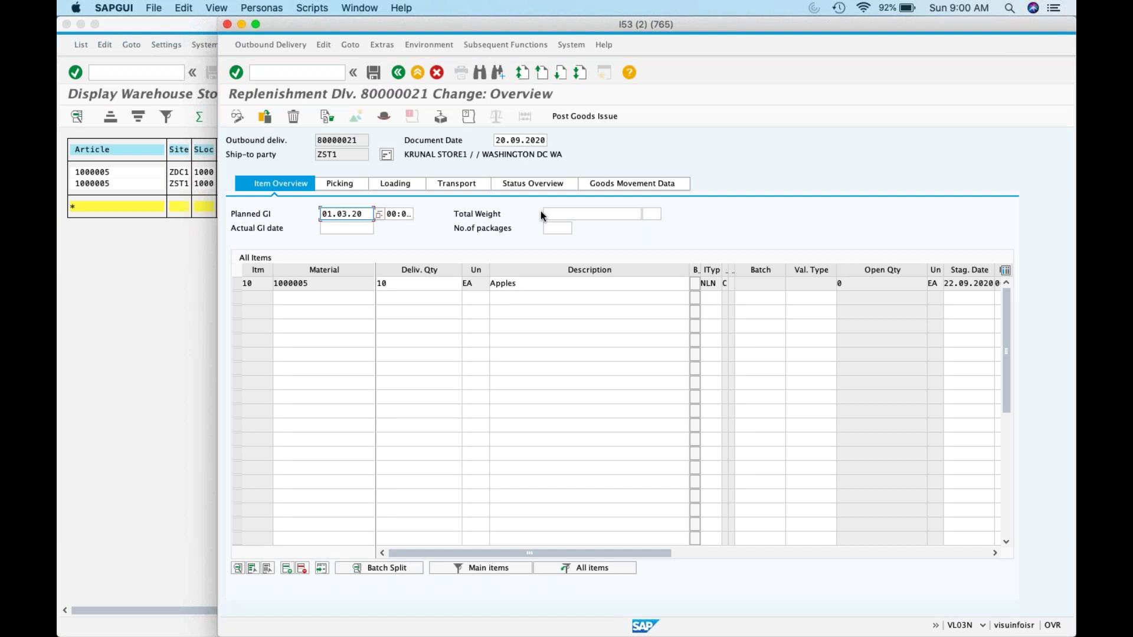
key("Return")
key("Return")
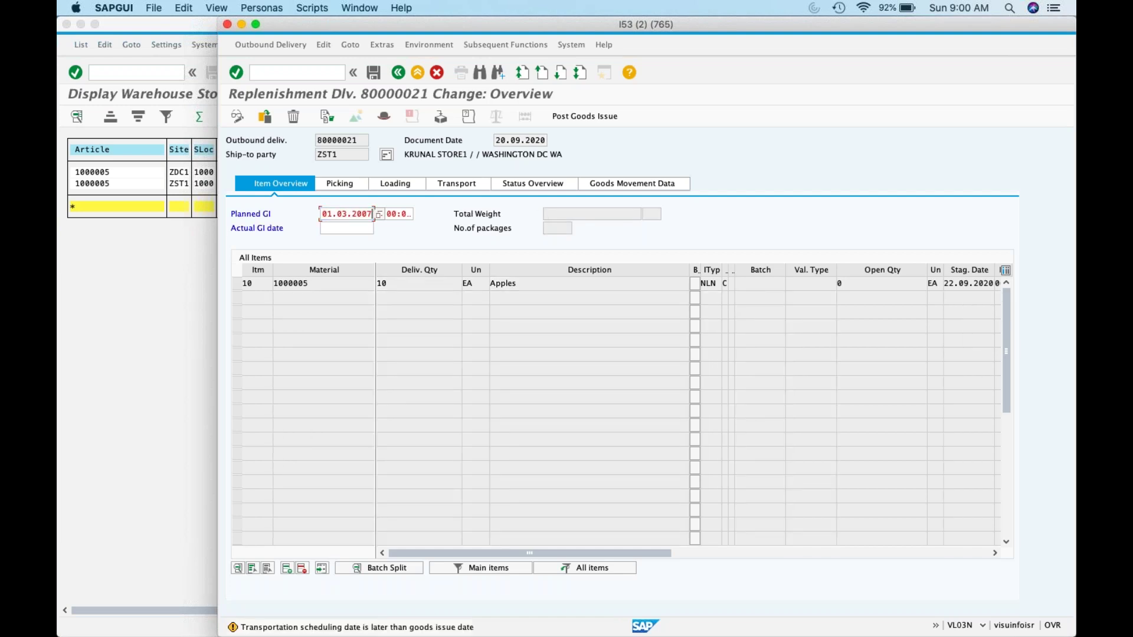
key("Return")
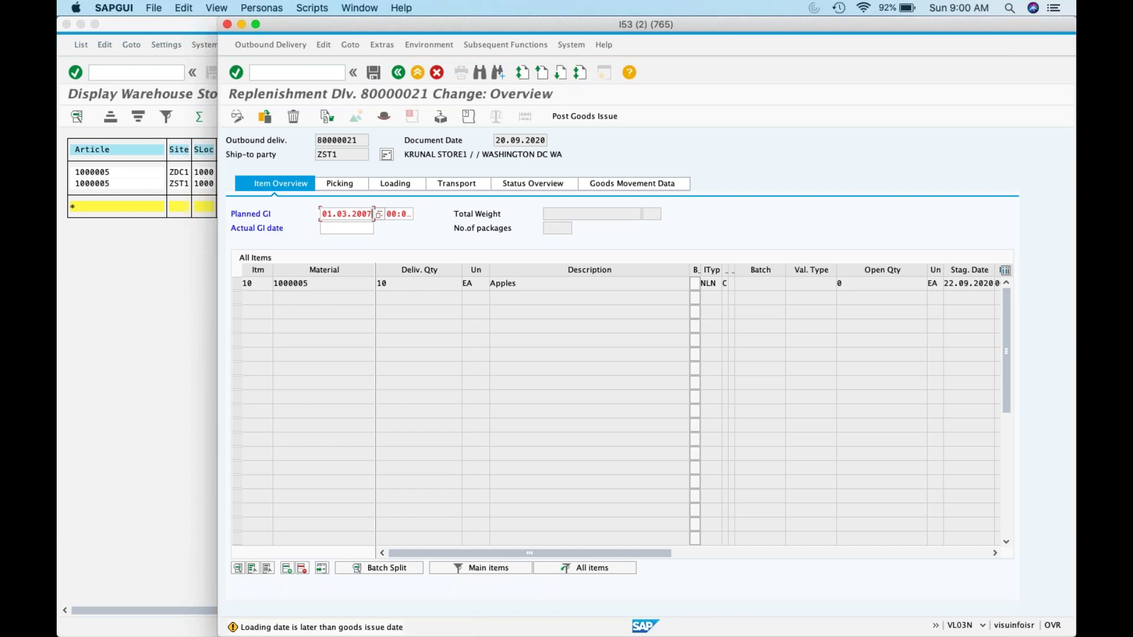
key("Return")
left_click(348, 184)
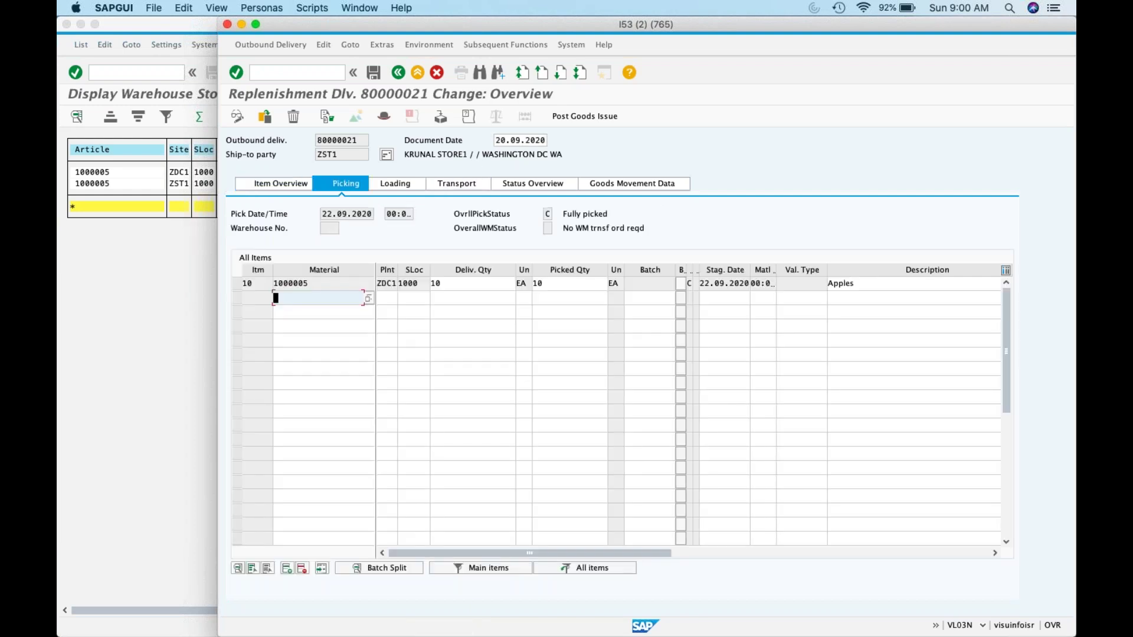
Step: Restart VL02N on delivery 80000021, discarding edits, and enter 01.03.2007 as document date and pick date
left_click(301, 71)
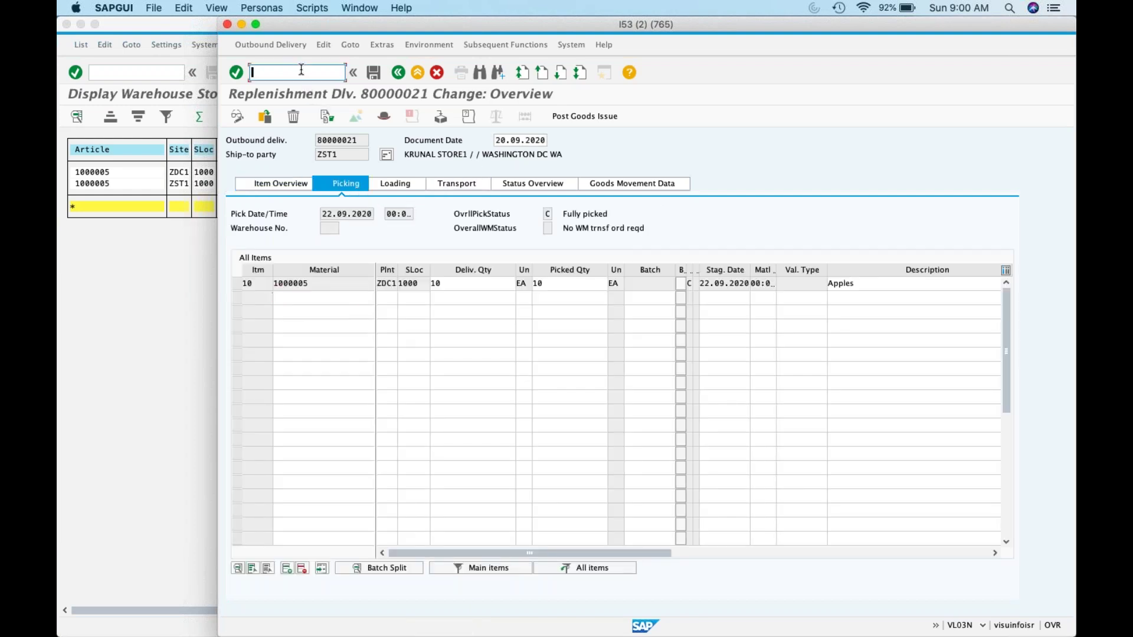
type("/nvl02n")
key("Return")
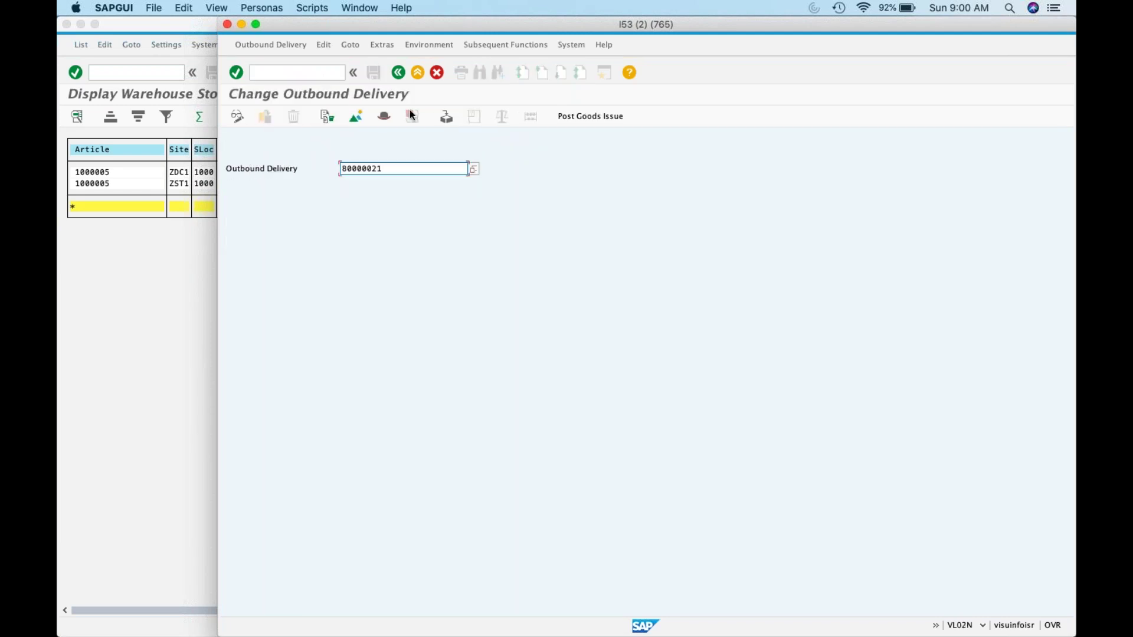
key("Return")
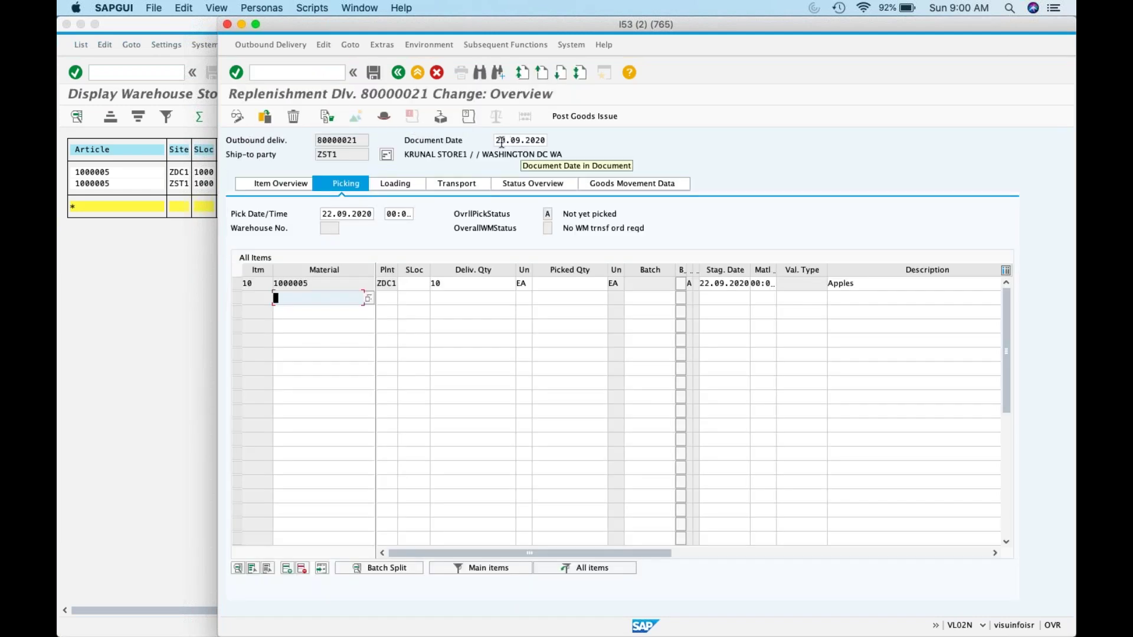
left_click(501, 143)
key("super+a")
type("01")
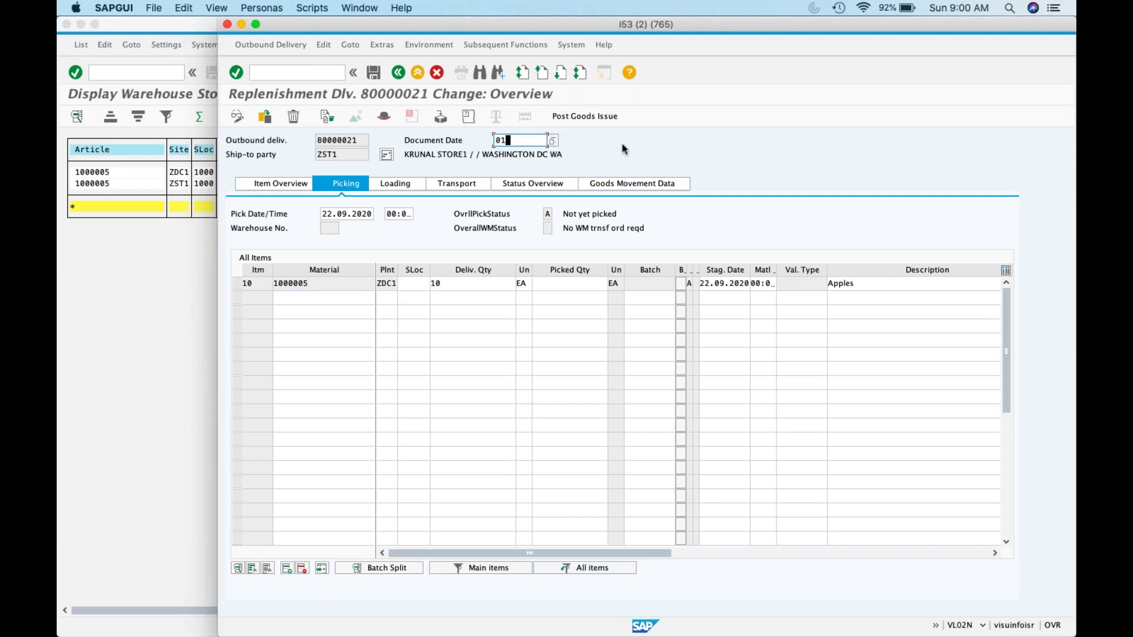
type(".03.2007")
left_click(325, 214)
key("super+a")
type("01.03.2007")
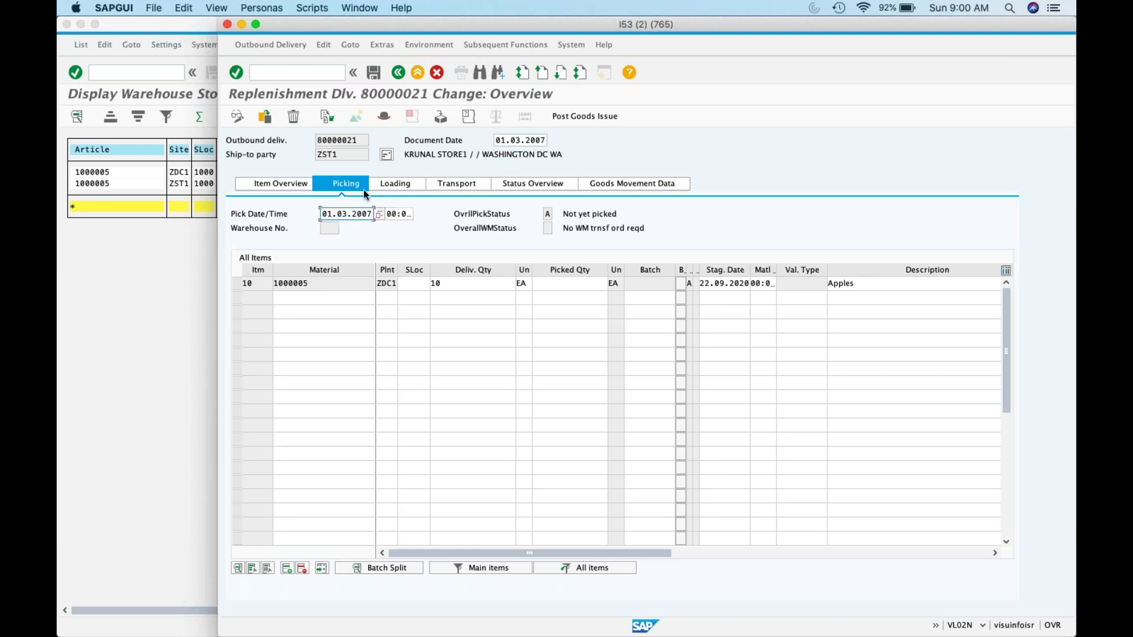
left_click(288, 182)
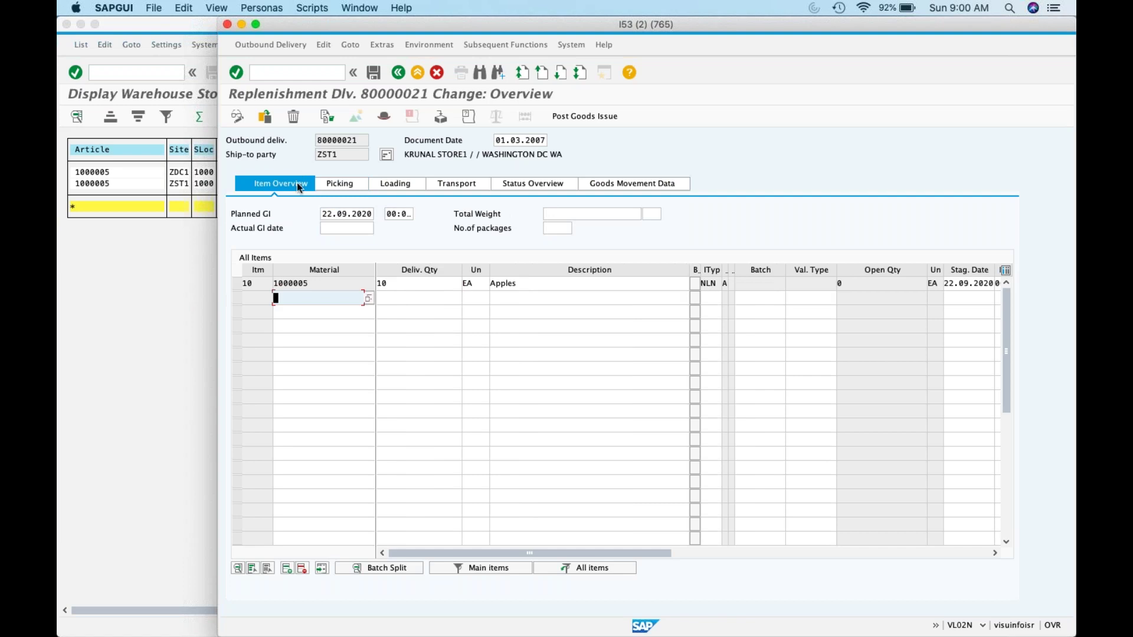
Step: Set the planned goods issue date to 01.03.2007 and re-enter picked quantity 10 for item 10
left_click(321, 213)
key("super+a")
type("01.03.2007")
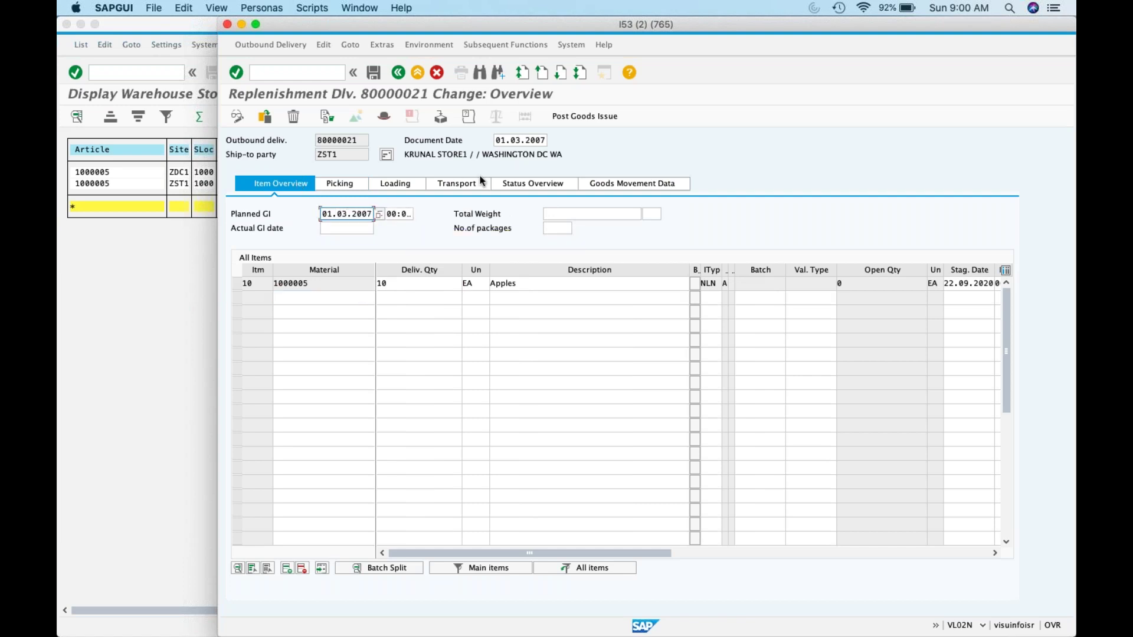
left_click(356, 184)
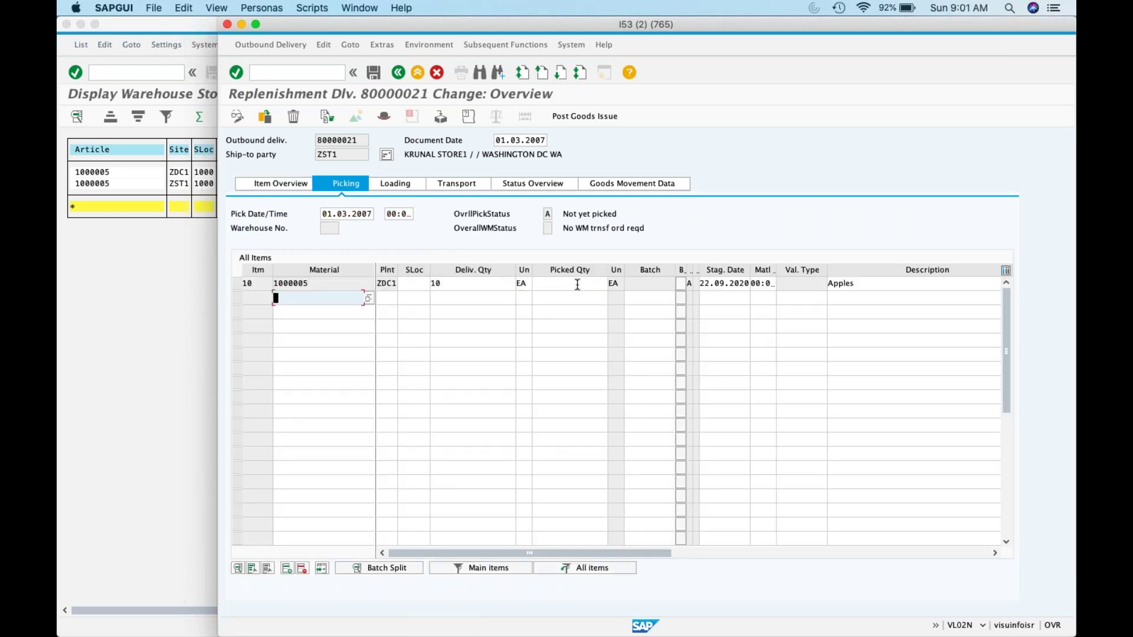
left_click(578, 284)
type("10")
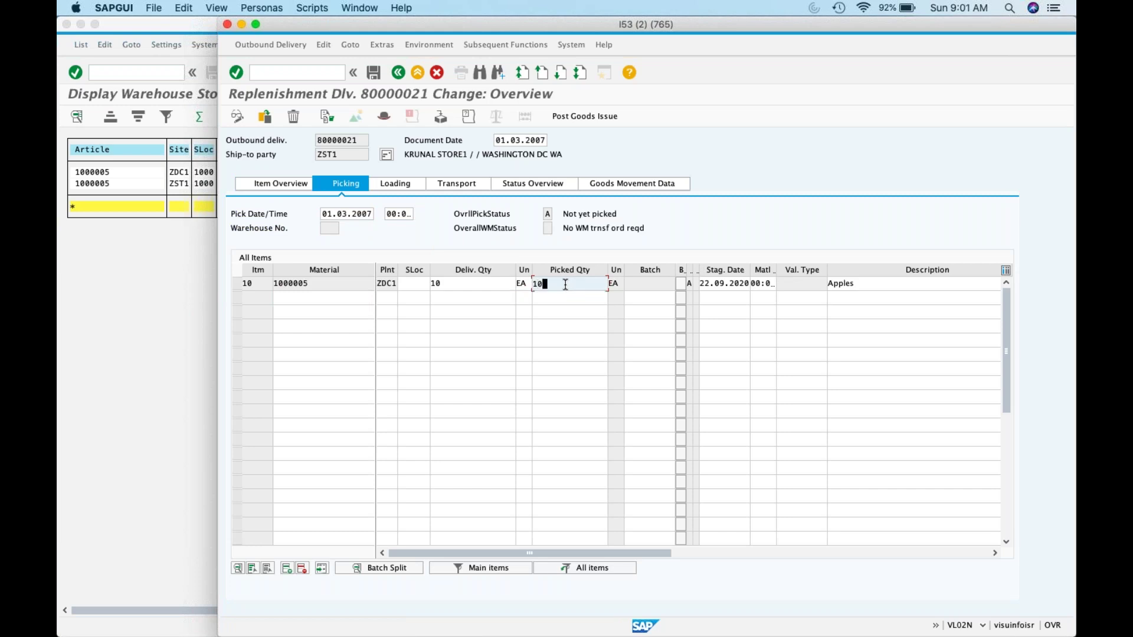
Step: Set the loading date to 01.03.2007, accepting the loading date warning
left_click(407, 183)
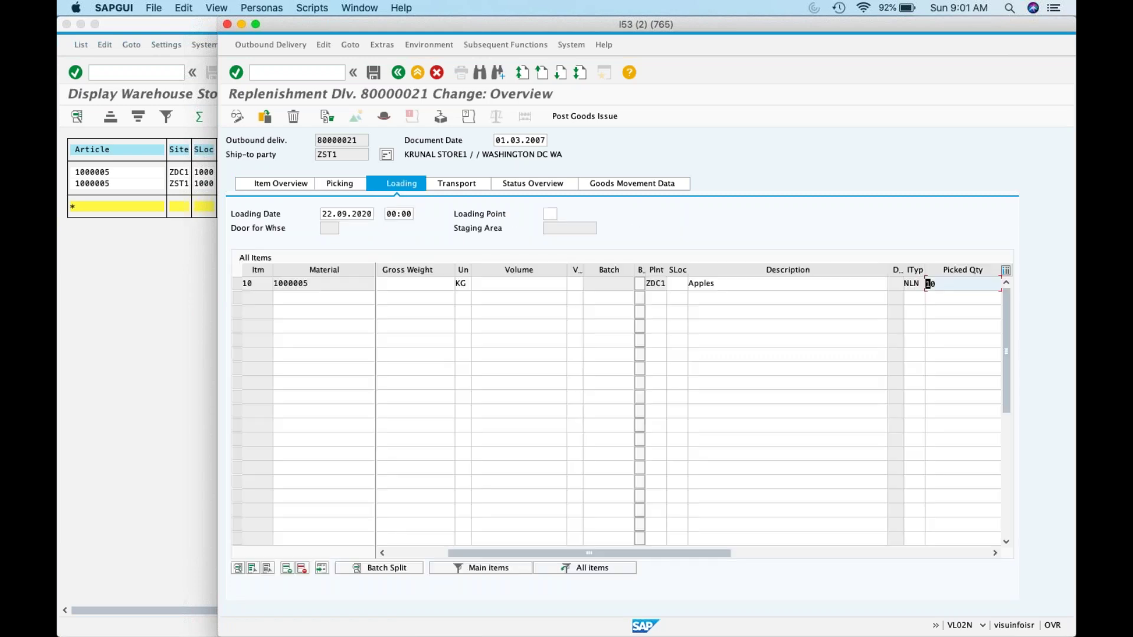
left_click_drag(323, 216, 381, 216)
type("01.03.2007")
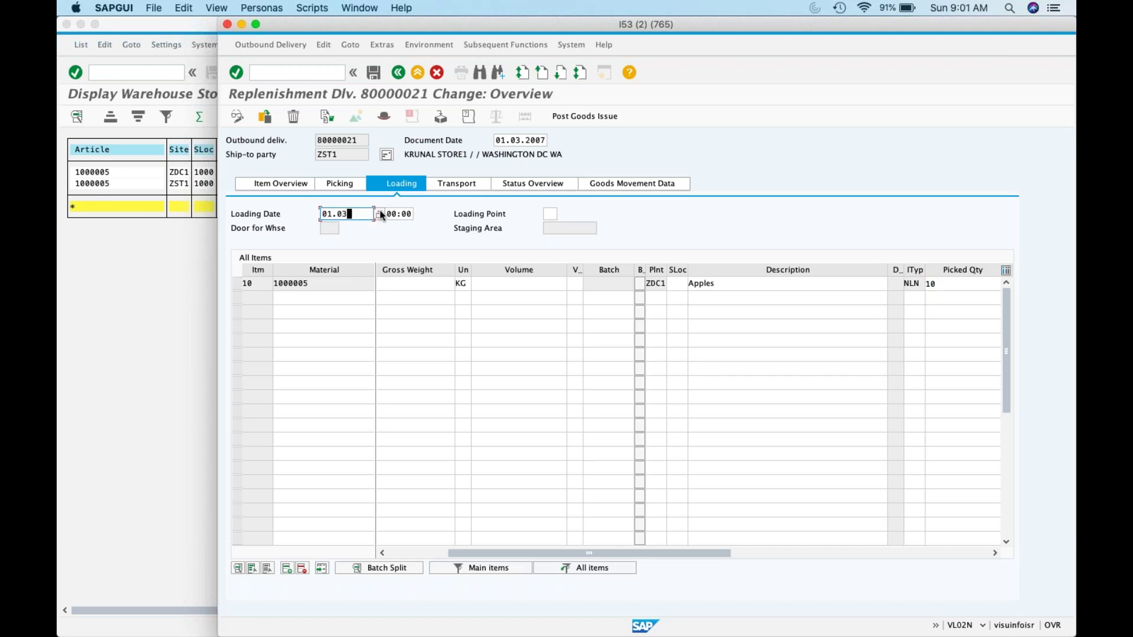
left_click(472, 188)
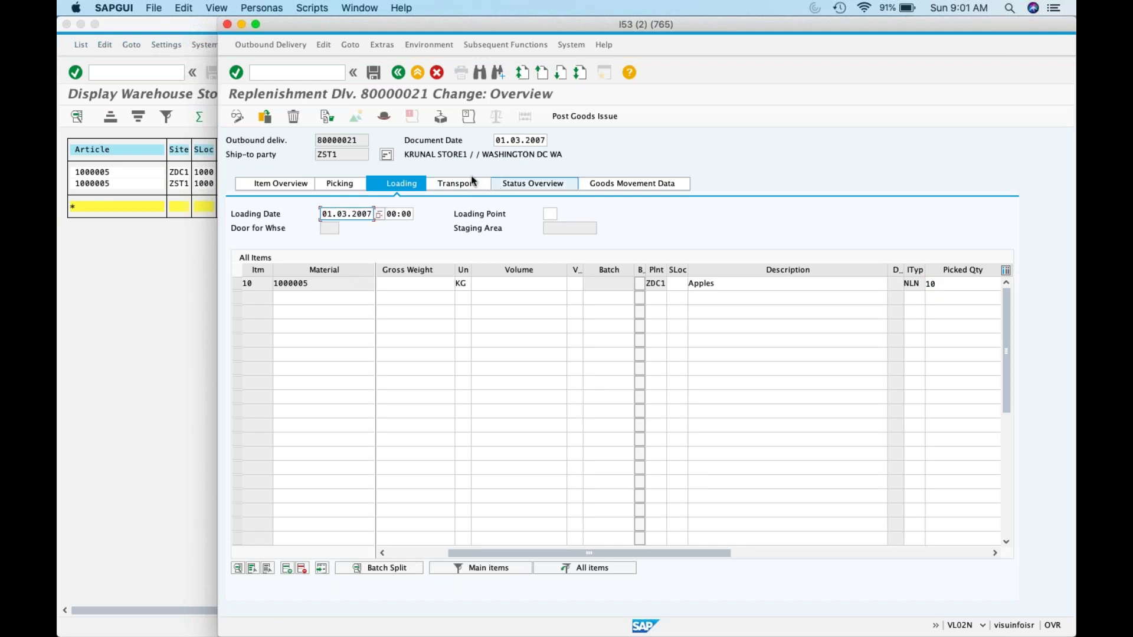
key("Return")
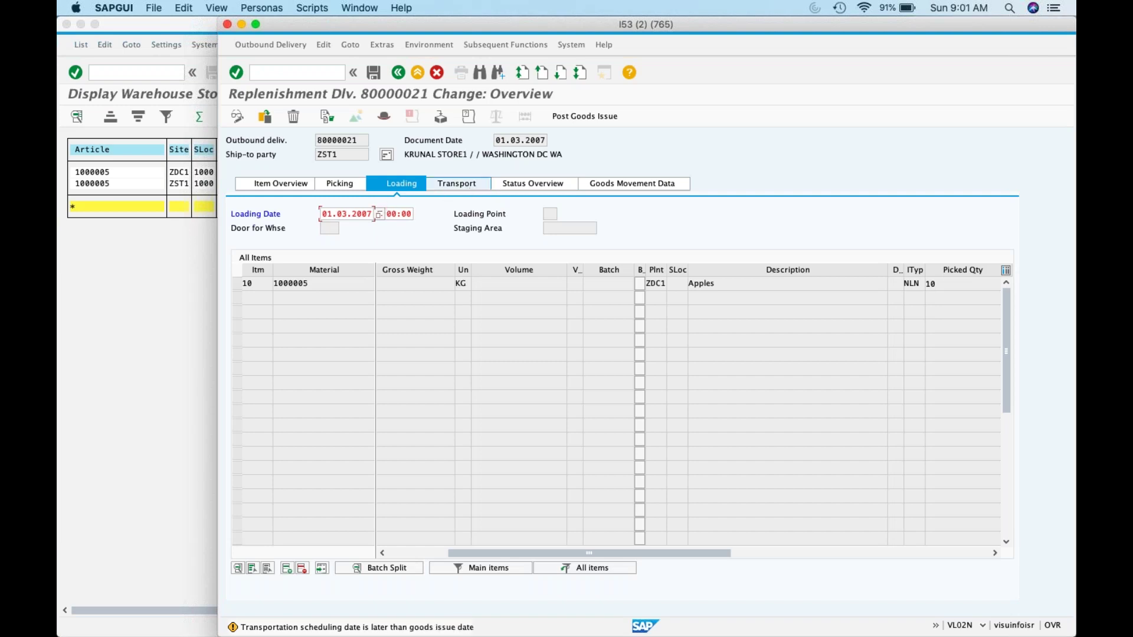
Step: Set the transportation planning date to 01.03.2007 and view the delivery's status overview
left_click(475, 184)
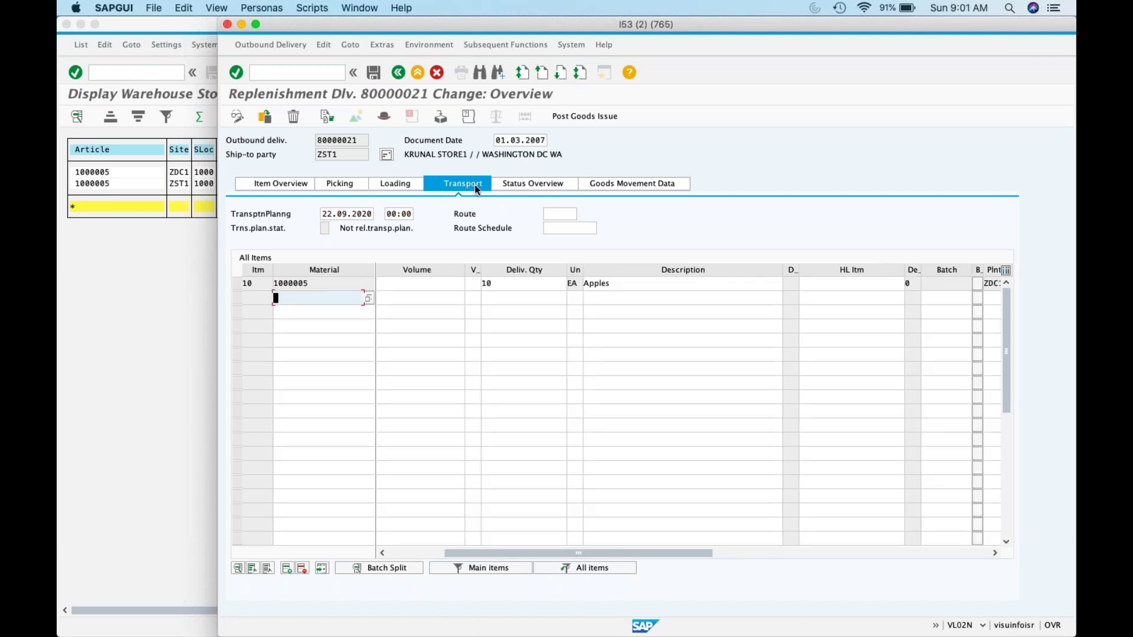
left_click(321, 213)
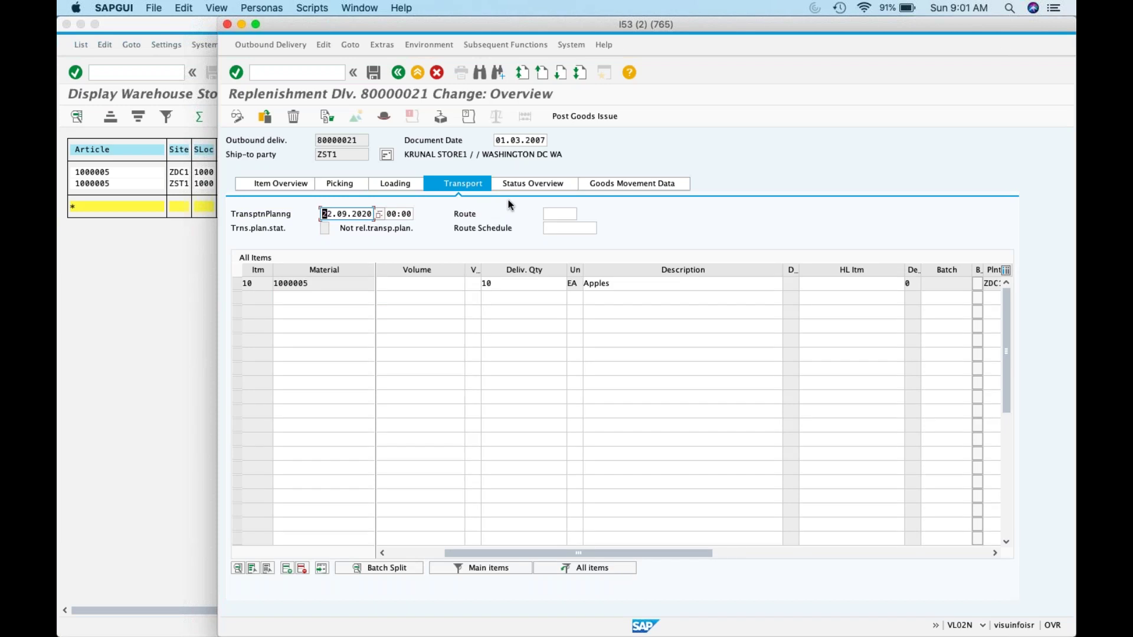
key("shift+End")
key("BackSpace")
type("01.03.2007")
key("Return")
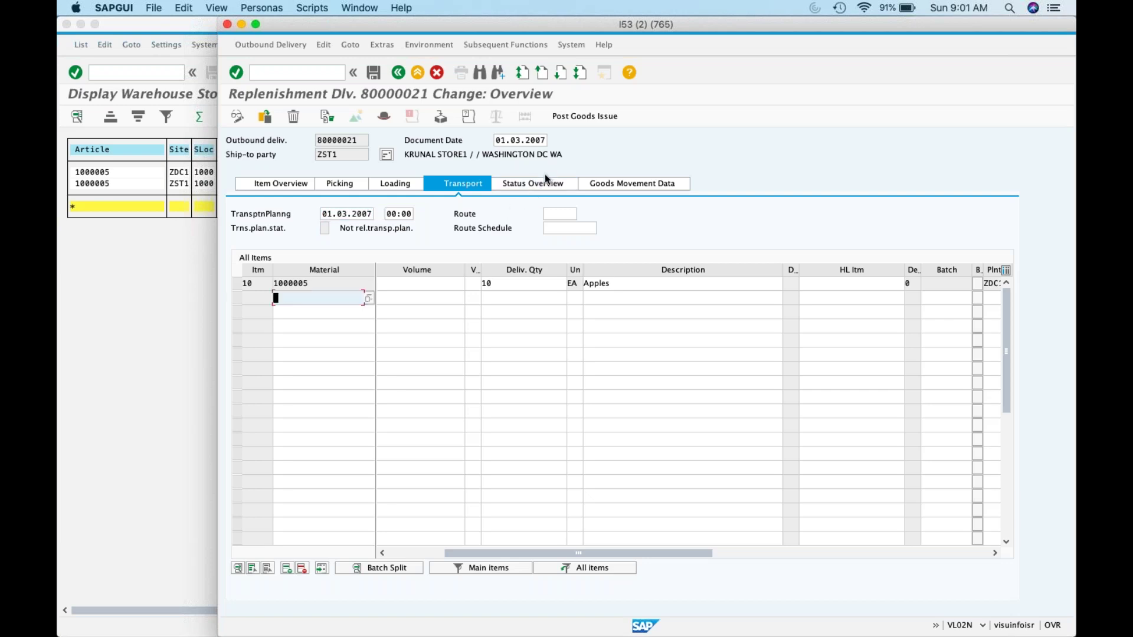
left_click(544, 176)
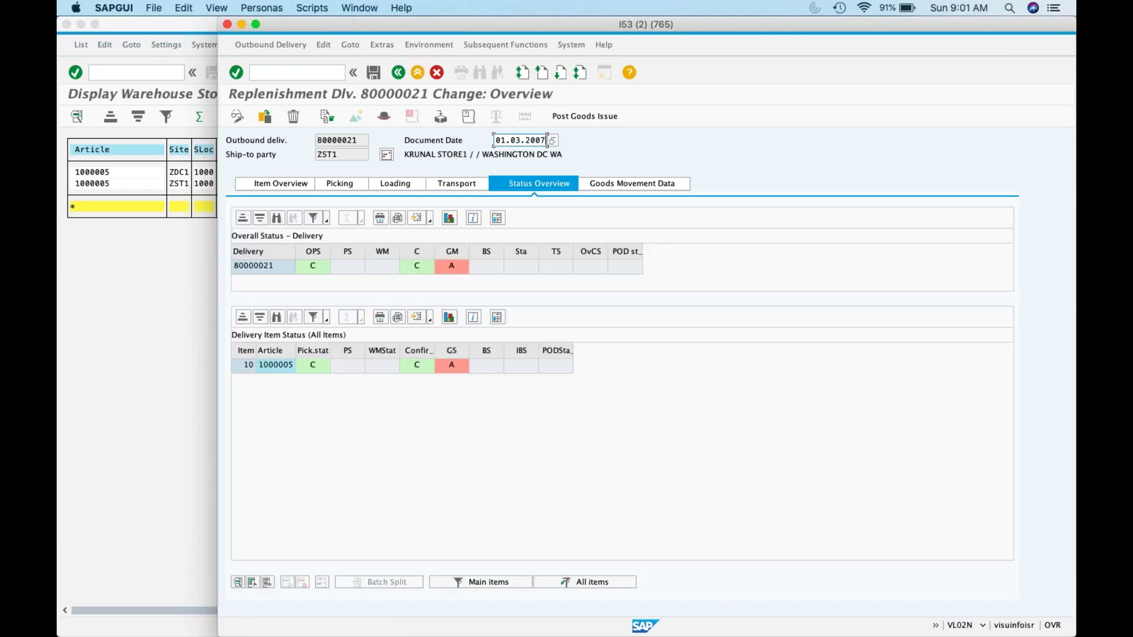
Step: Give item 10 storage location 1000 and retry goods issue, which is rejected for the posting period
left_click(620, 187)
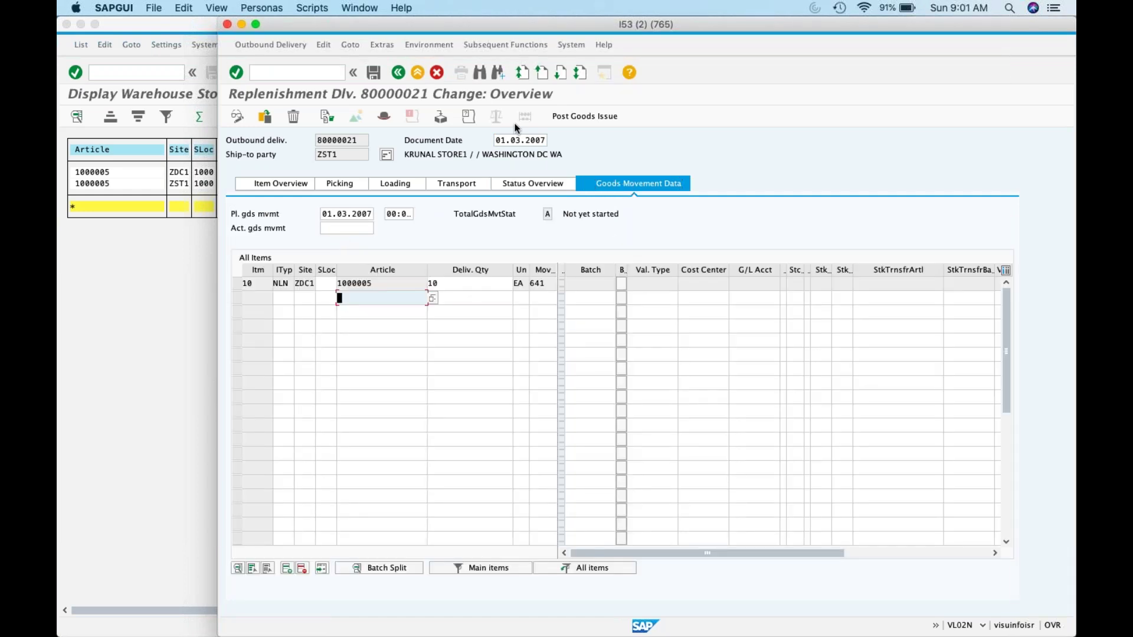
left_click(581, 116)
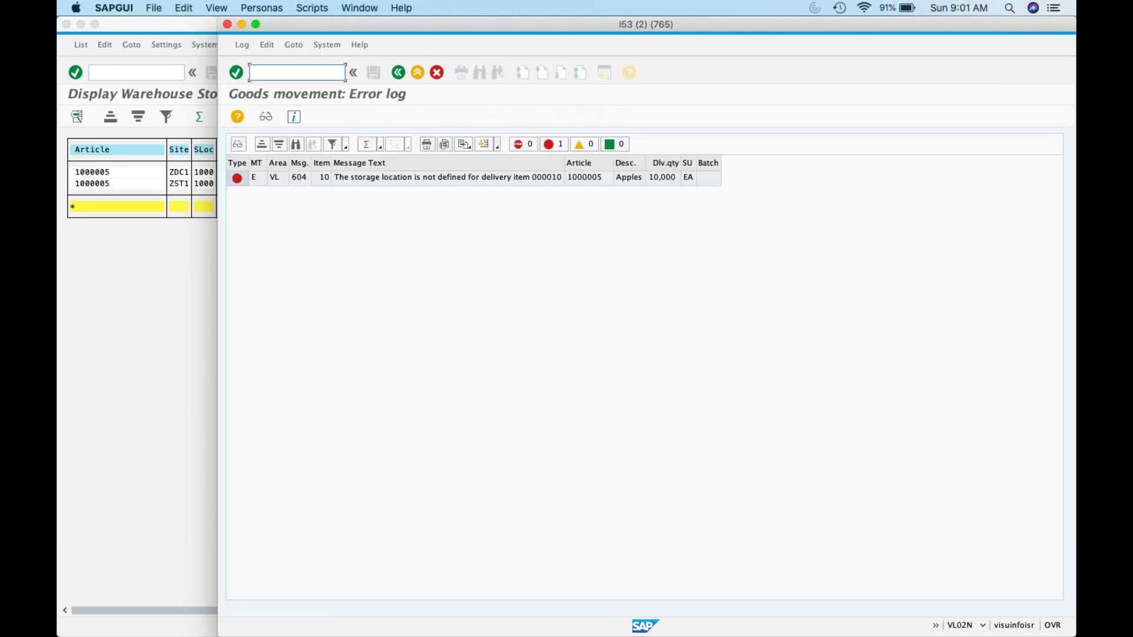
left_click(398, 72)
left_click(326, 283)
type("10")
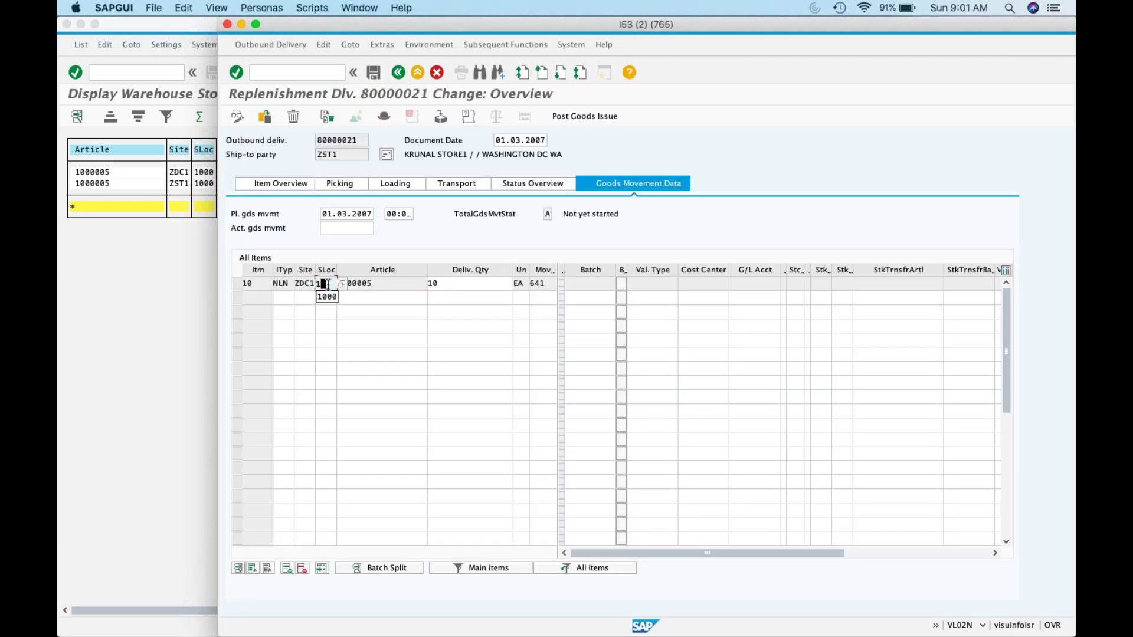
type("00")
left_click(595, 117)
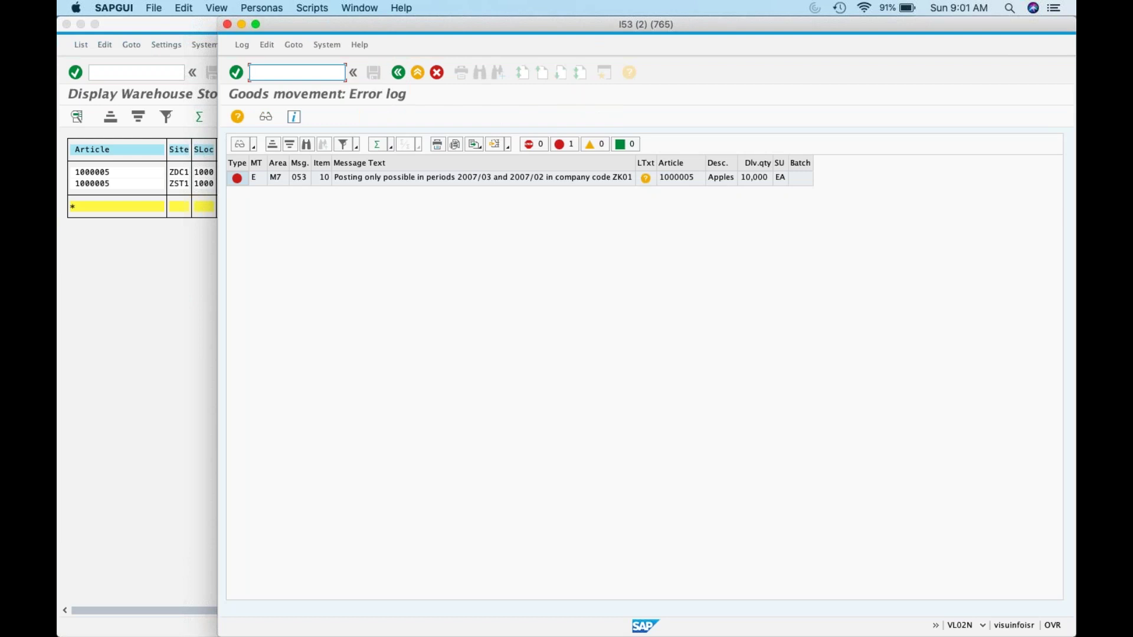
left_click(395, 76)
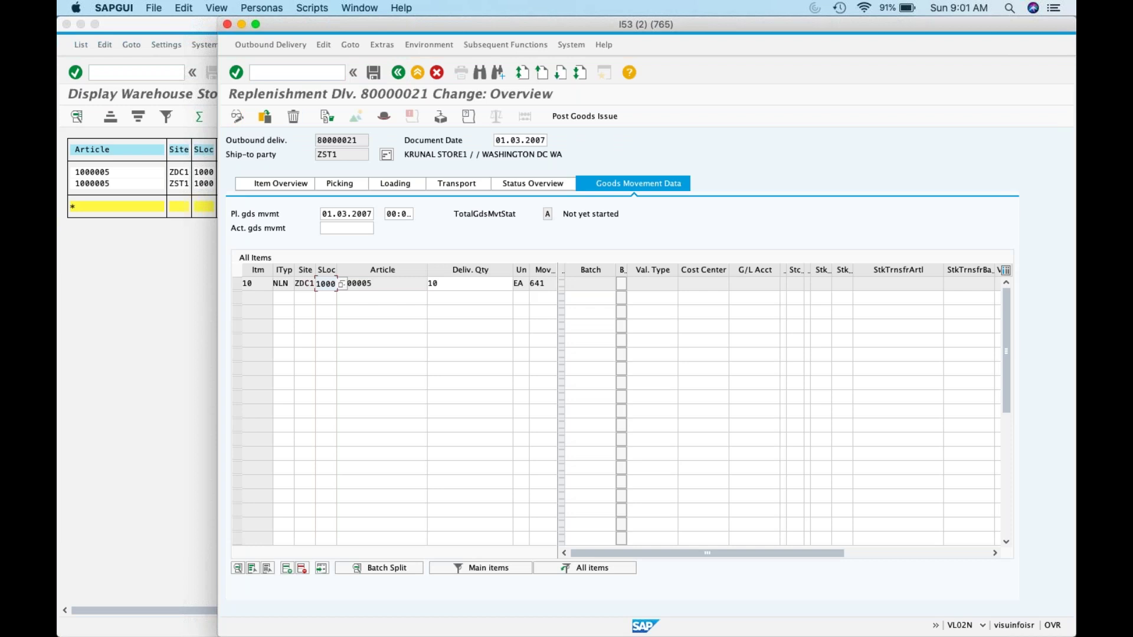
Step: Open item 10 (Apples) details and browse its Article, Batch Split, Picking, Global Trade, Loading and Foreign Trade tabs
left_click(265, 184)
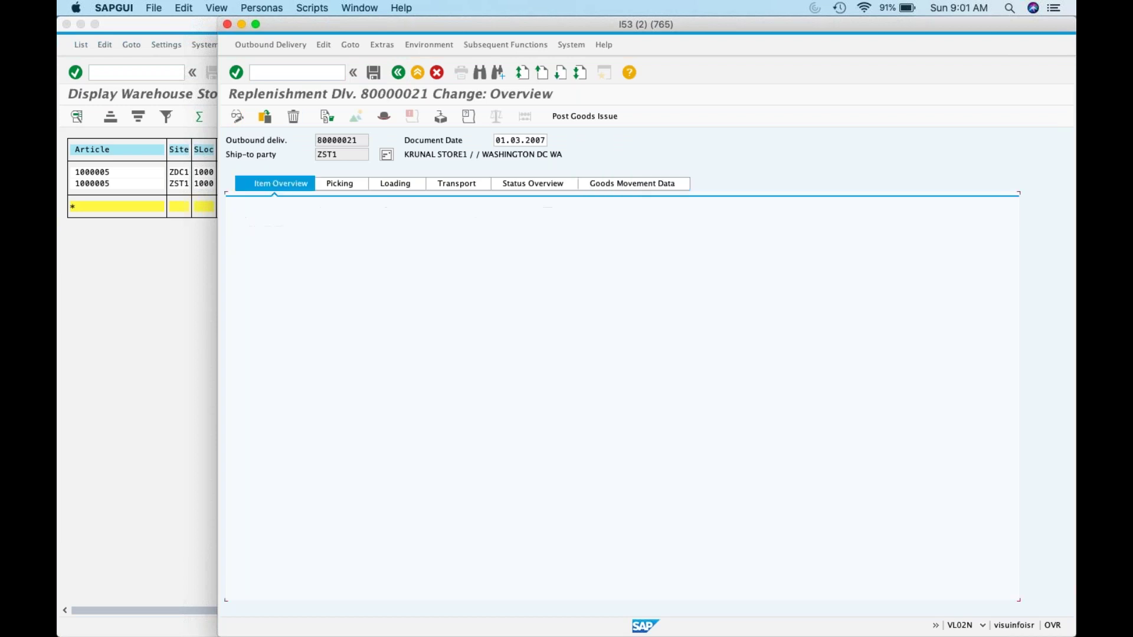
left_click(446, 283)
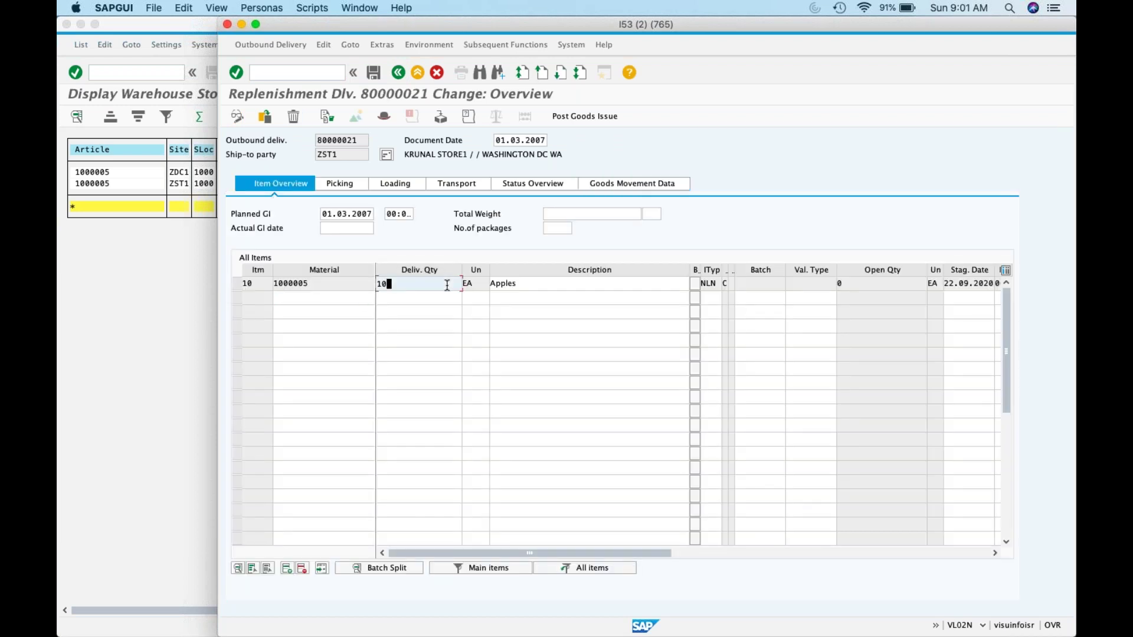
double_click(446, 284)
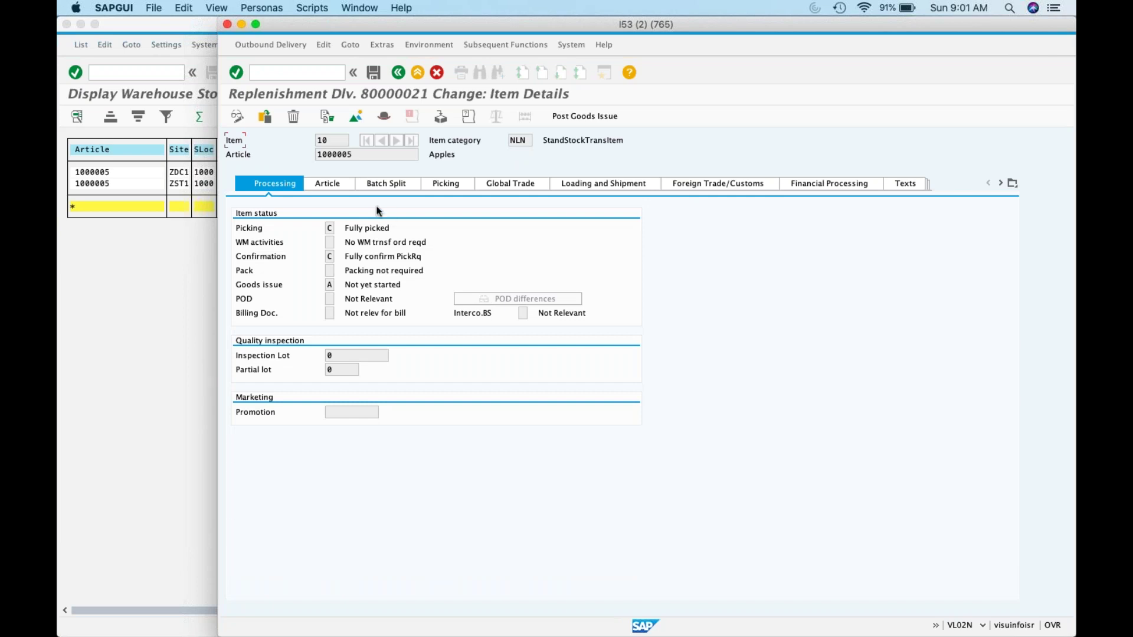
left_click(345, 185)
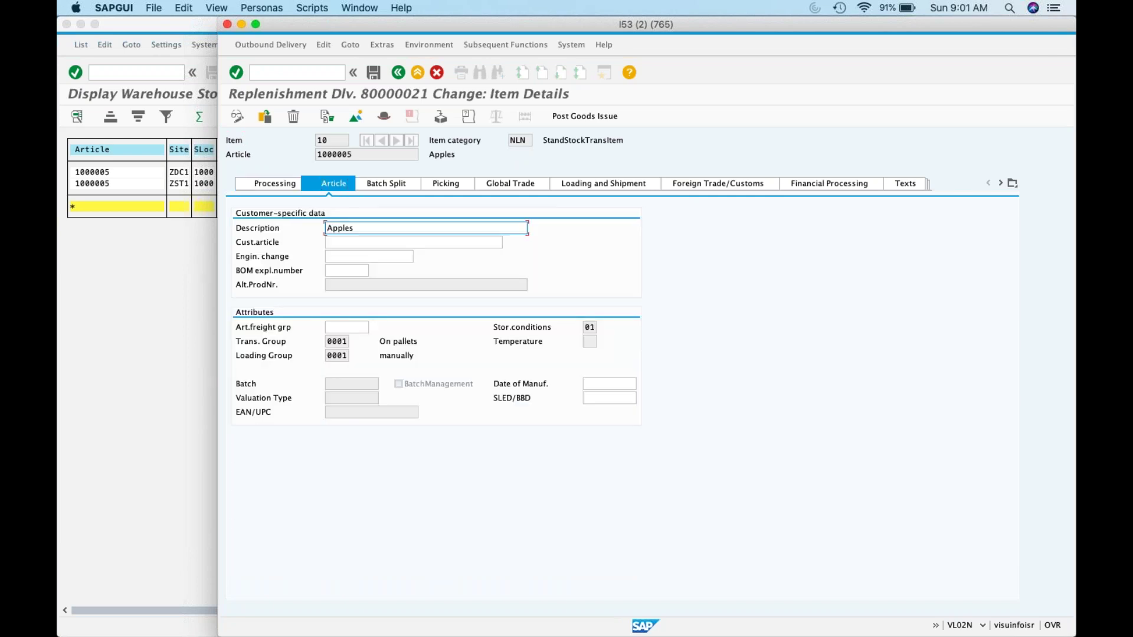
left_click(391, 185)
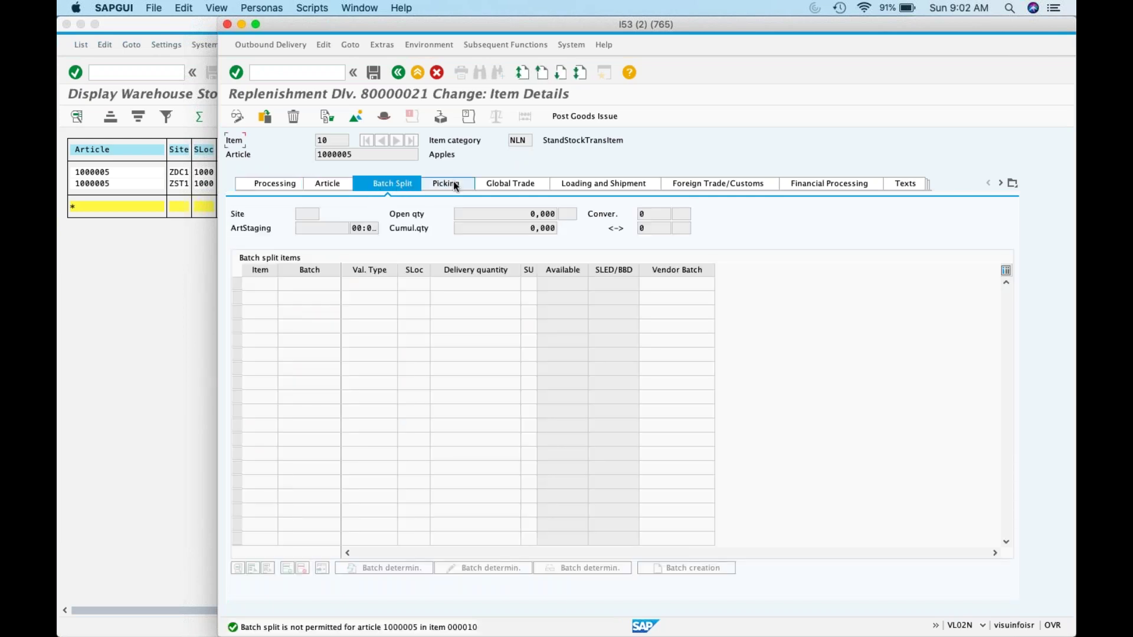
left_click(453, 182)
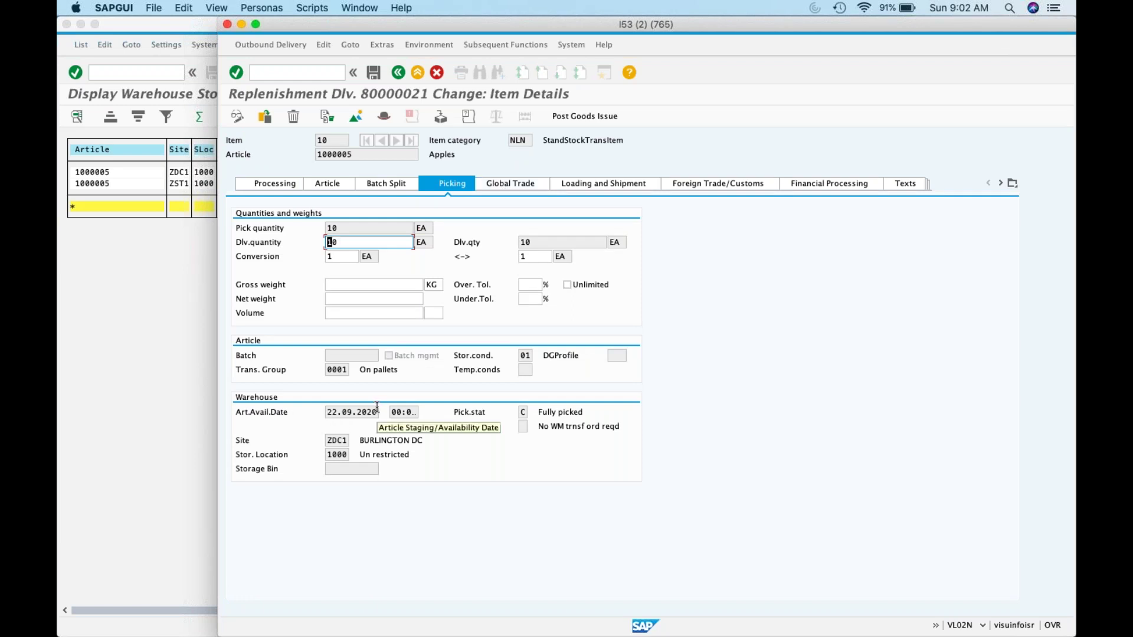
left_click(527, 184)
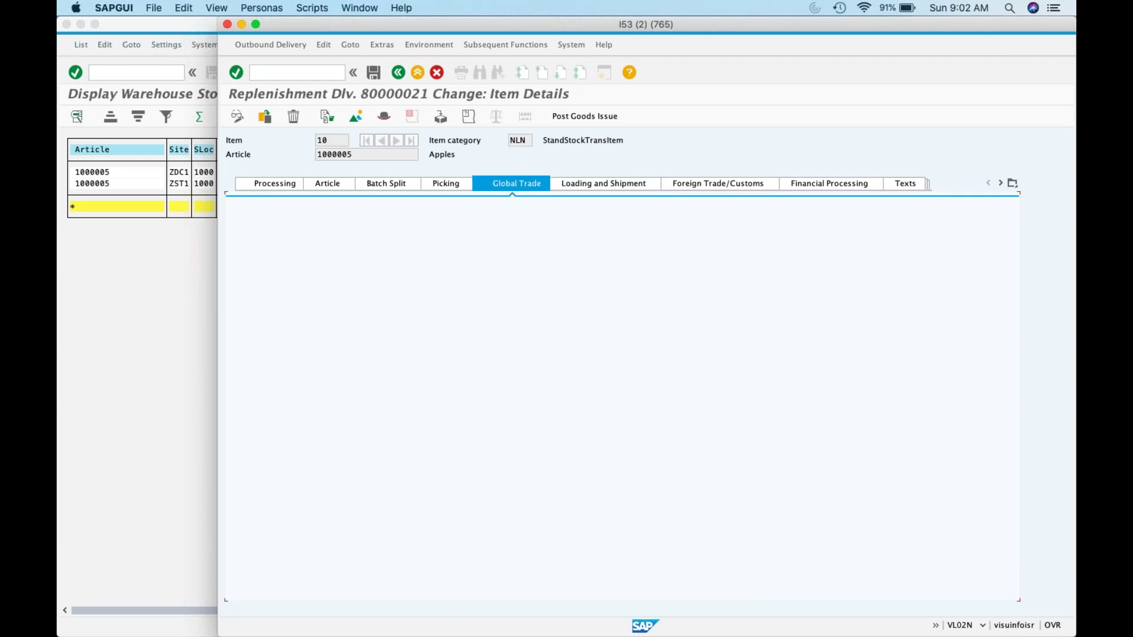
left_click(602, 186)
left_click(721, 185)
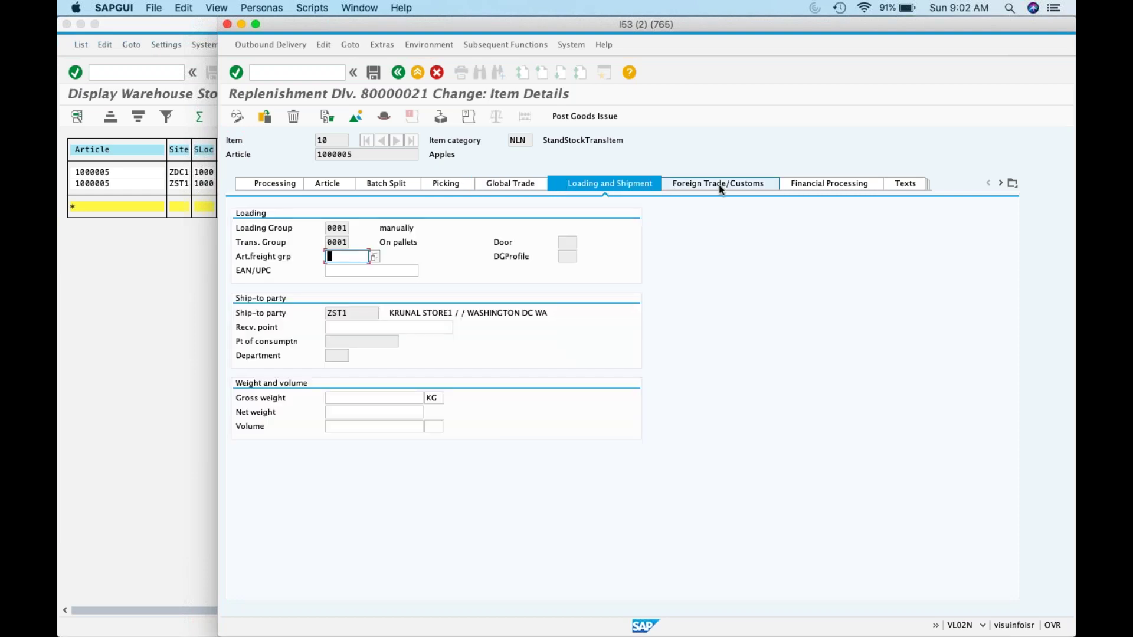
Step: Browse item 10's financial processing, Conditions and Administration sections
left_click(807, 189)
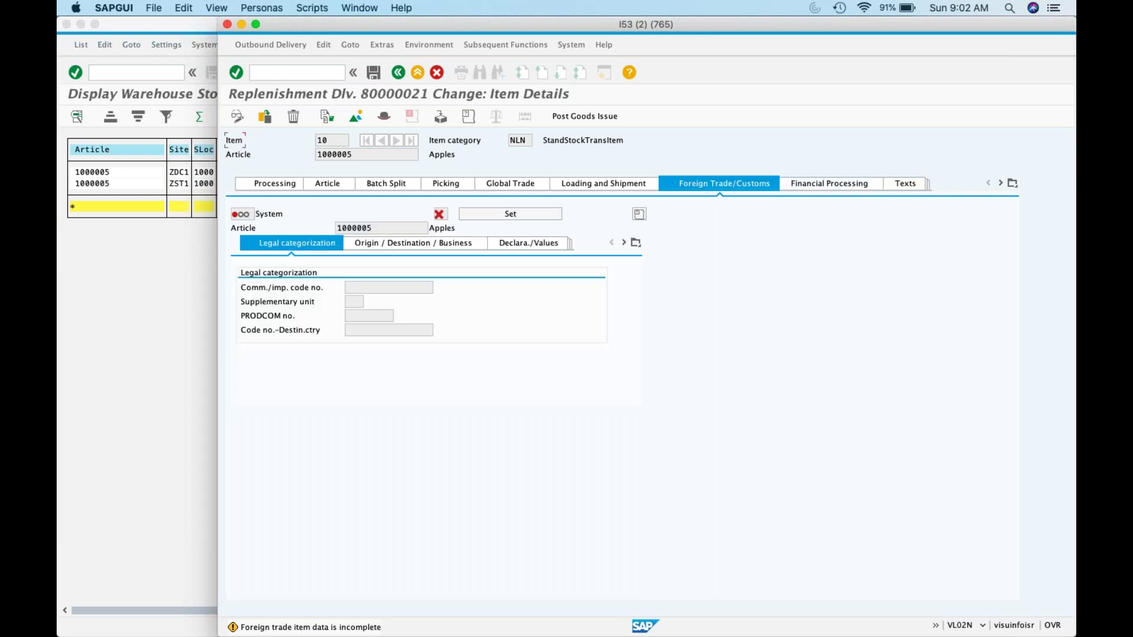
left_click(860, 185)
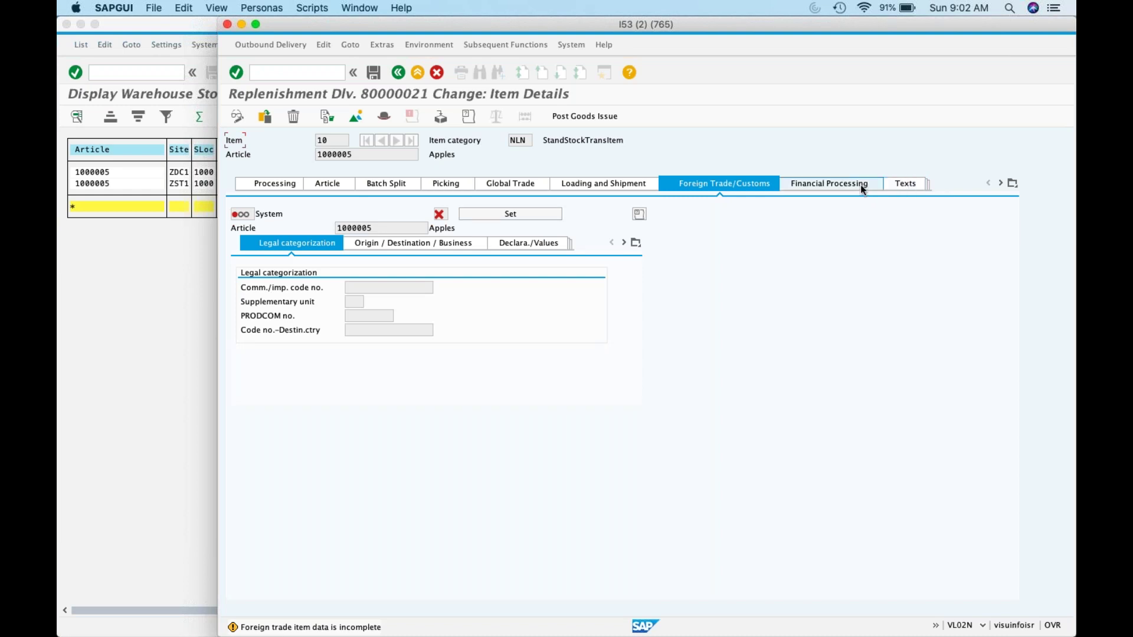
left_click(1014, 183)
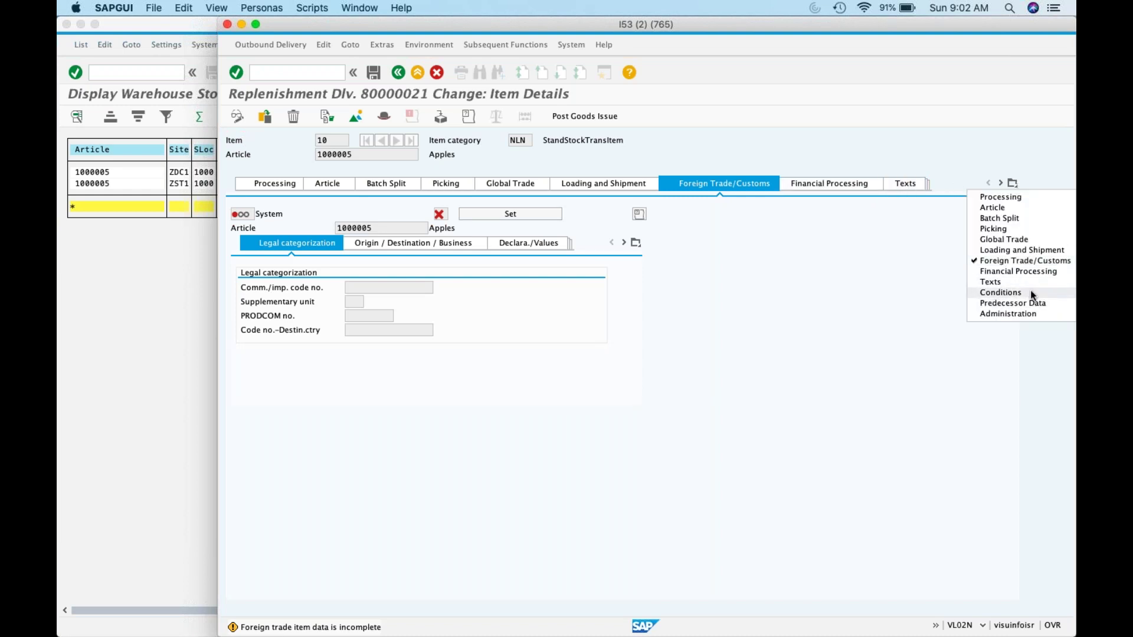
left_click(1030, 292)
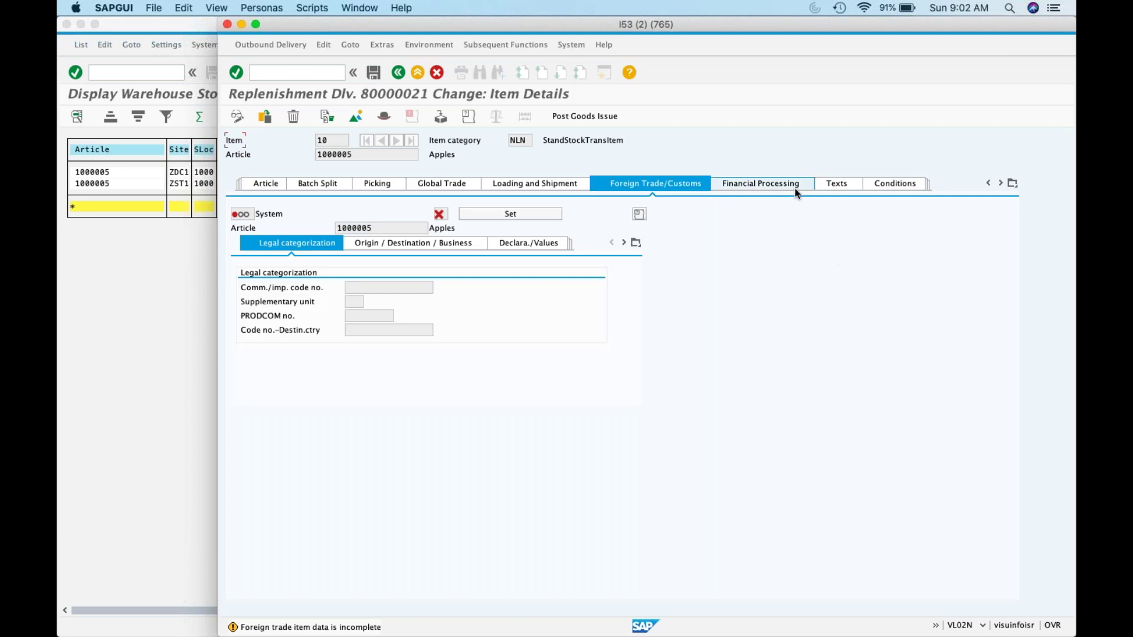
left_click(1012, 184)
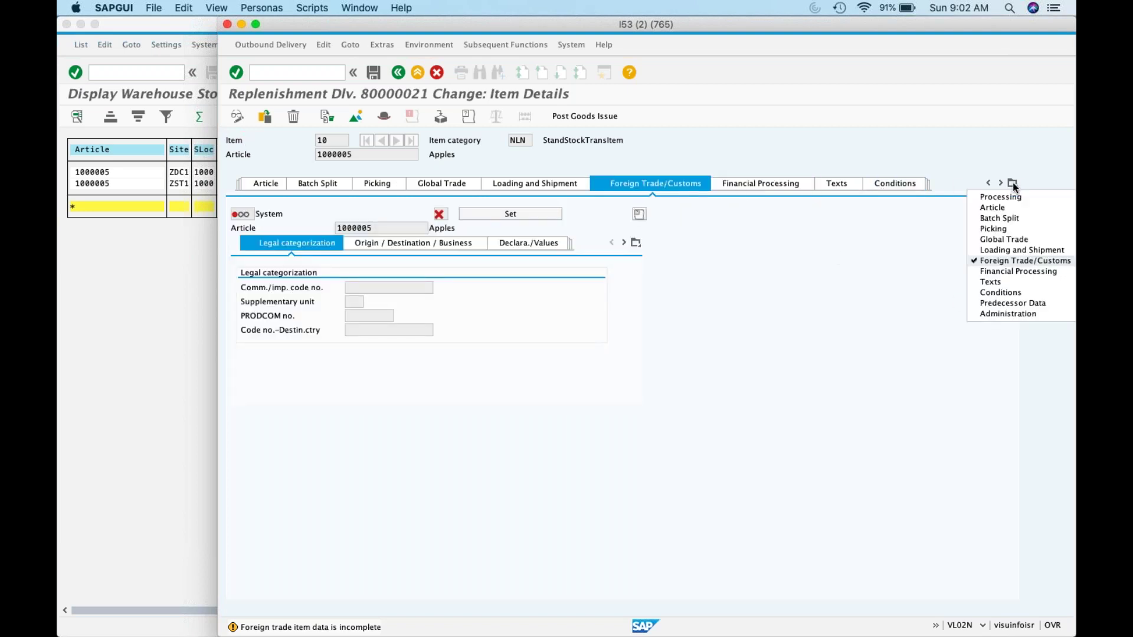
left_click(1017, 314)
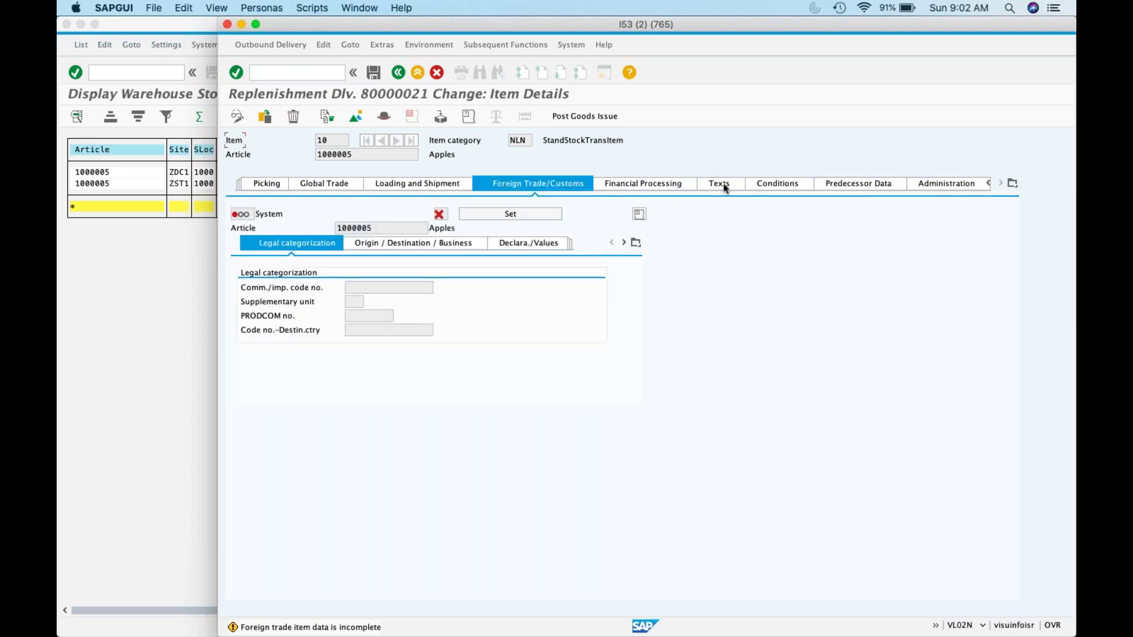
left_click(309, 73)
Step: Reopen delivery 80000021 with /nvl02n and go to the header processing dates
type("/nvl02n")
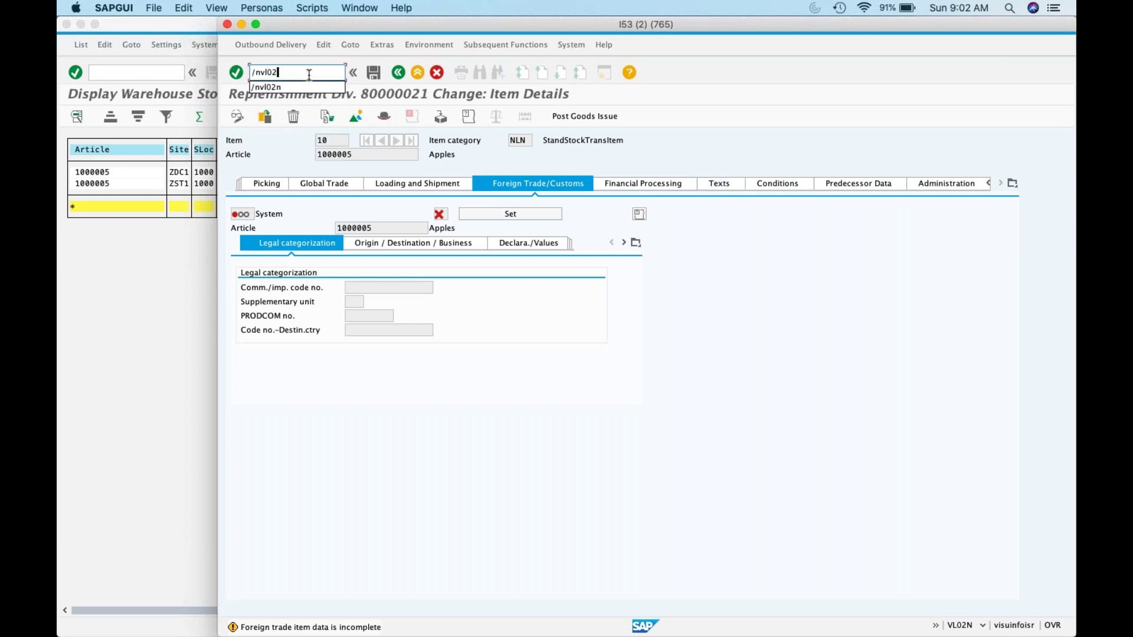
key("Return")
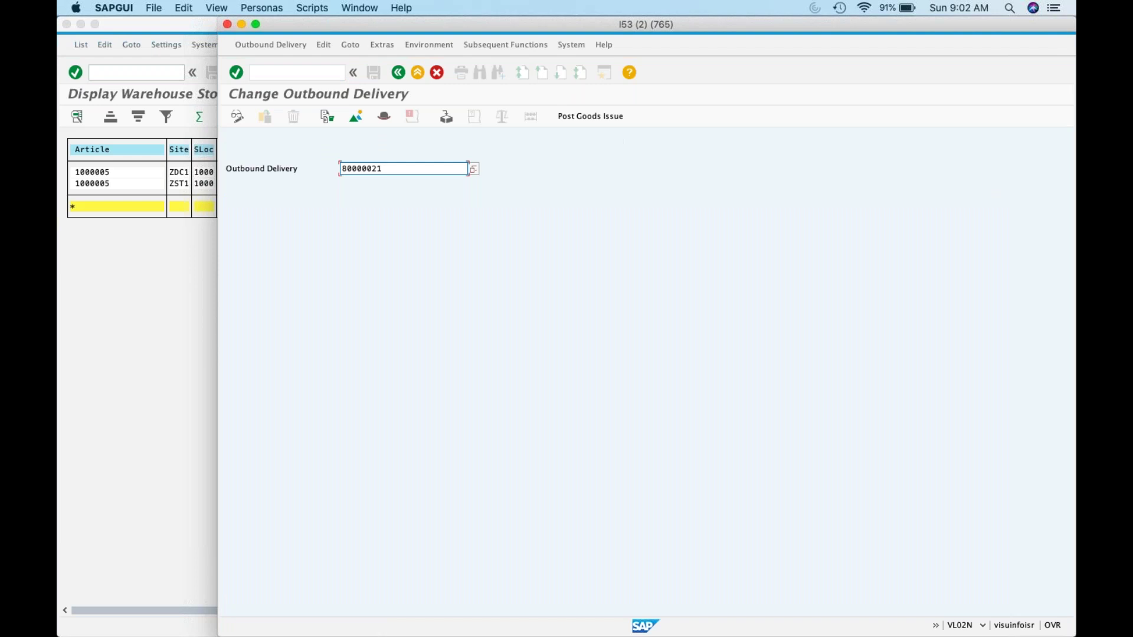
key("Return")
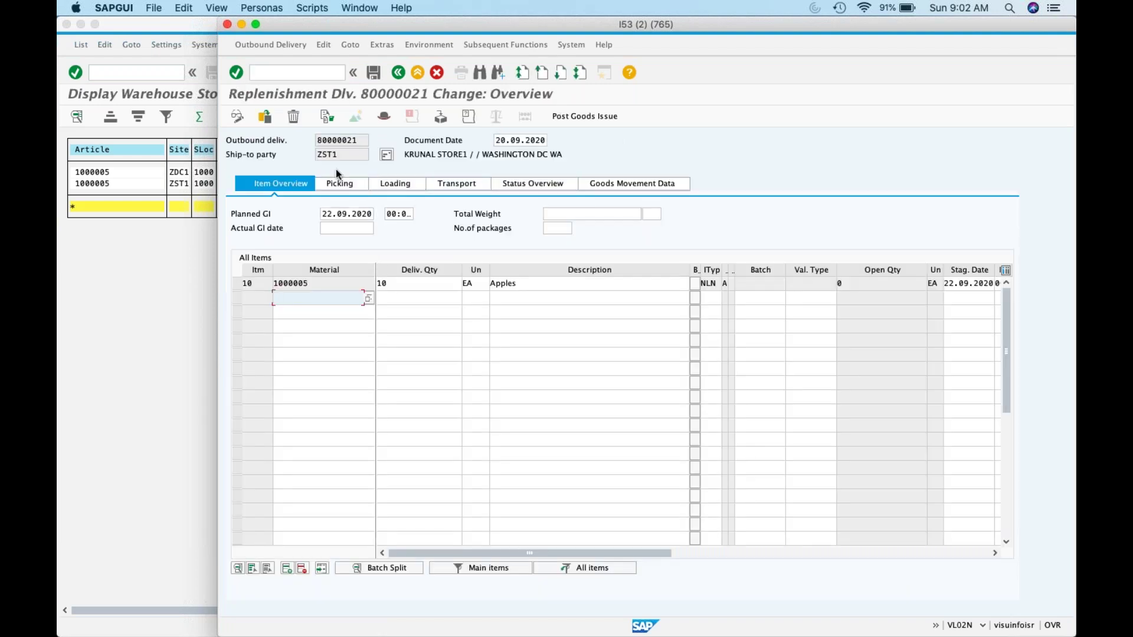
left_click(344, 46)
mouse_move(356, 76)
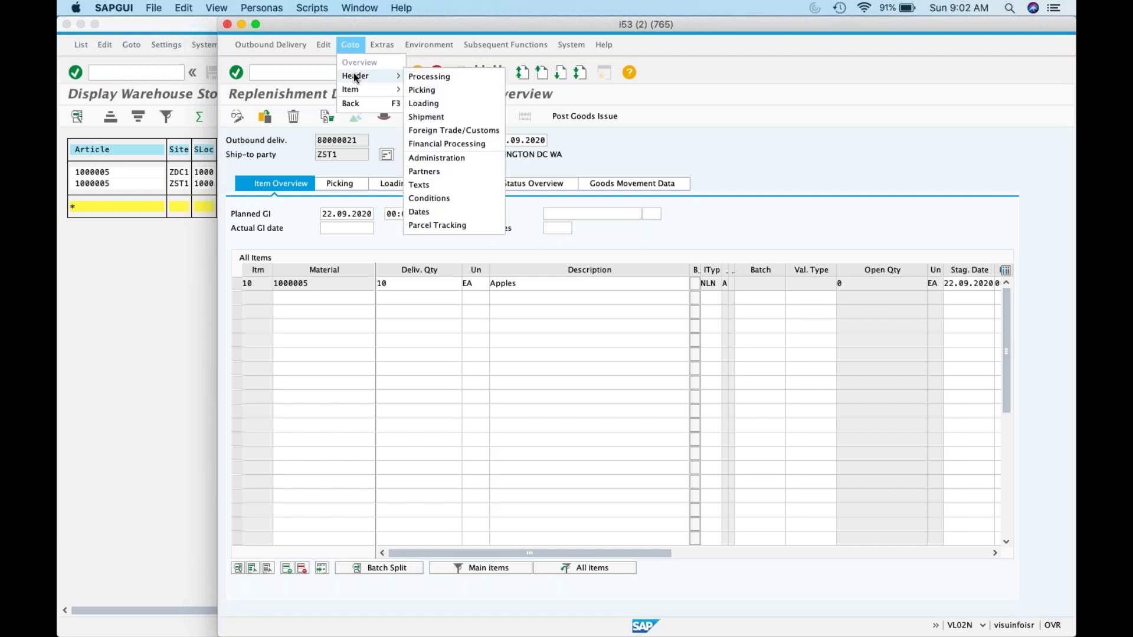
left_click(424, 77)
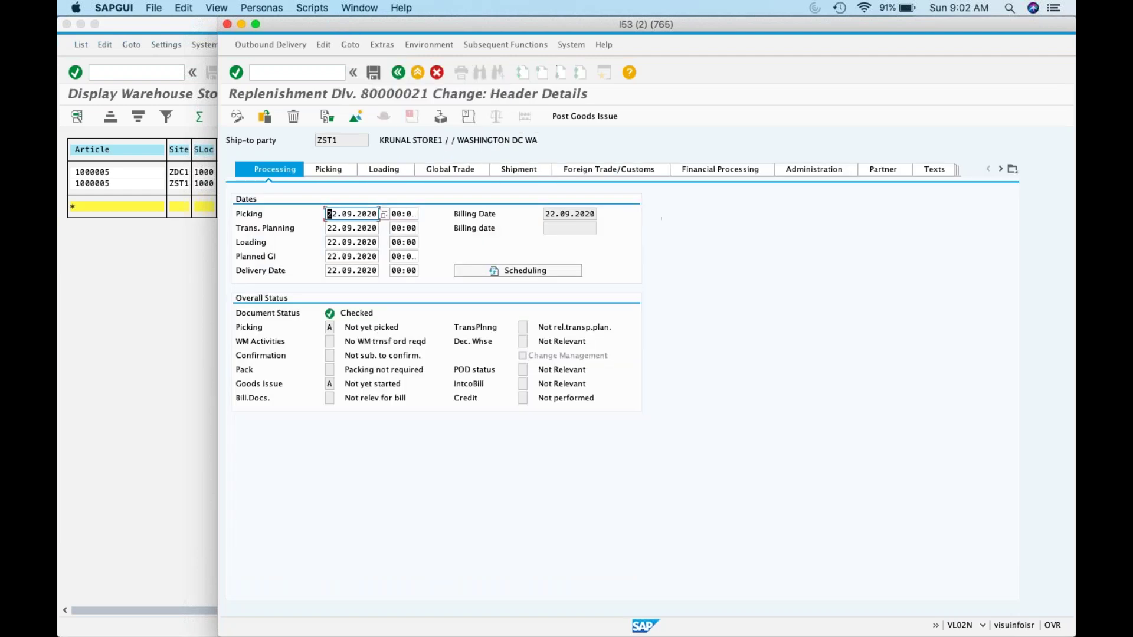
Step: Change the picking, transport planning and loading dates to 01.03.2007
double_click(329, 214)
key("BackSpace")
key("Down")
key("Return")
key("Down")
key("shift+End")
key("BackSpace")
key("Down")
key("Return")
key("Down")
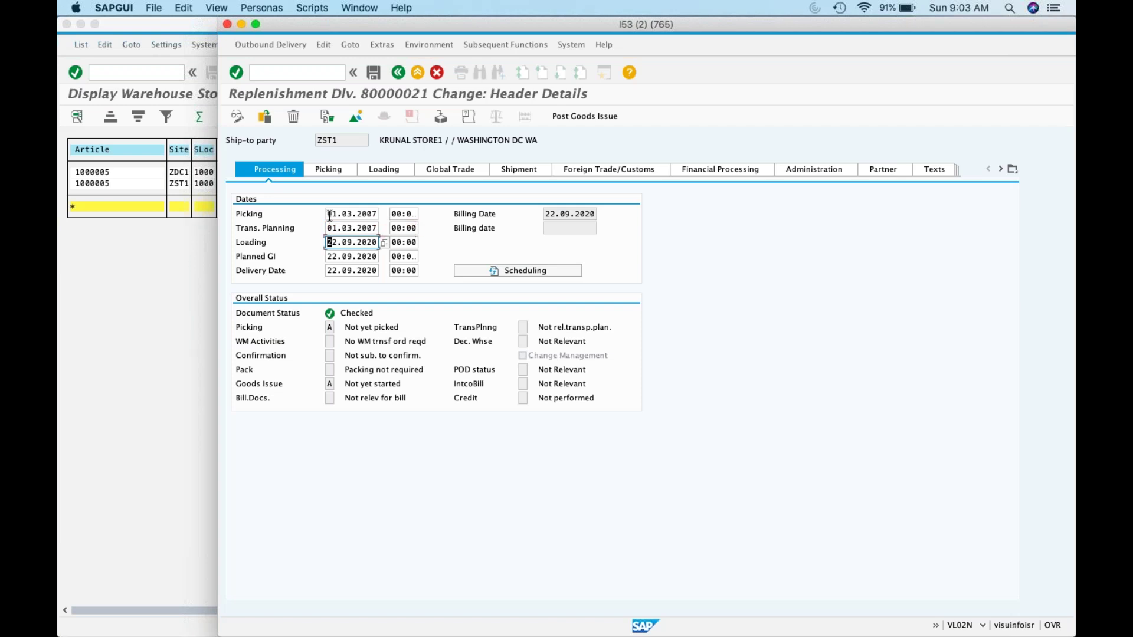
key("shift+End")
key("BackSpace")
key("Escape")
key("Down")
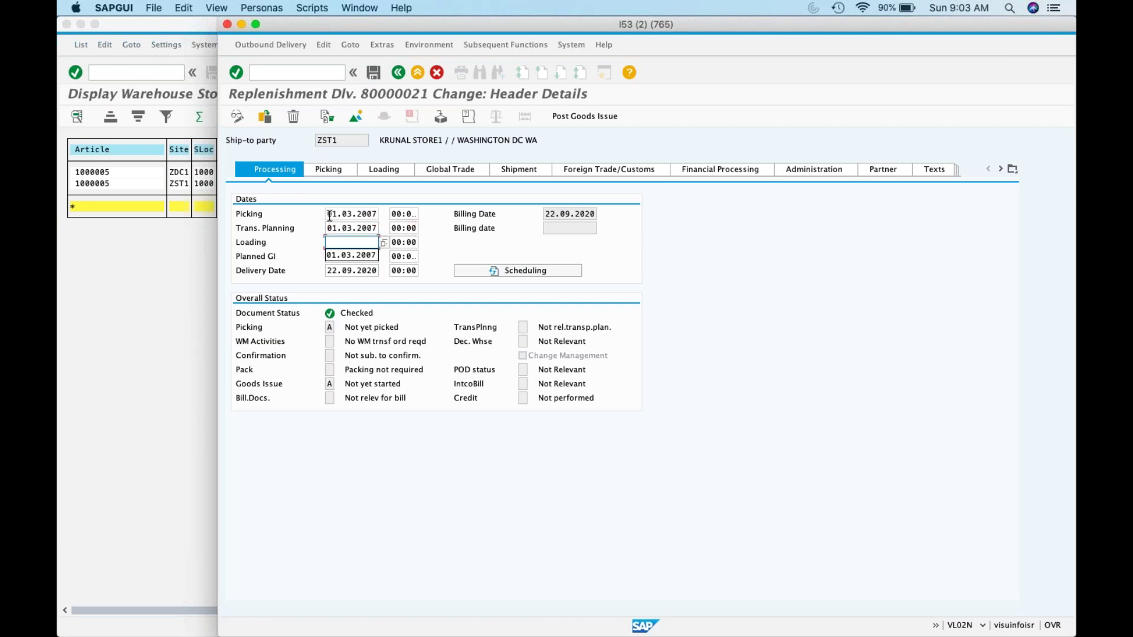
key("Return")
Step: Set the planned goods issue and delivery dates to 01.03.2007 and confirm the header dates
key("Tab")
key("Tab")
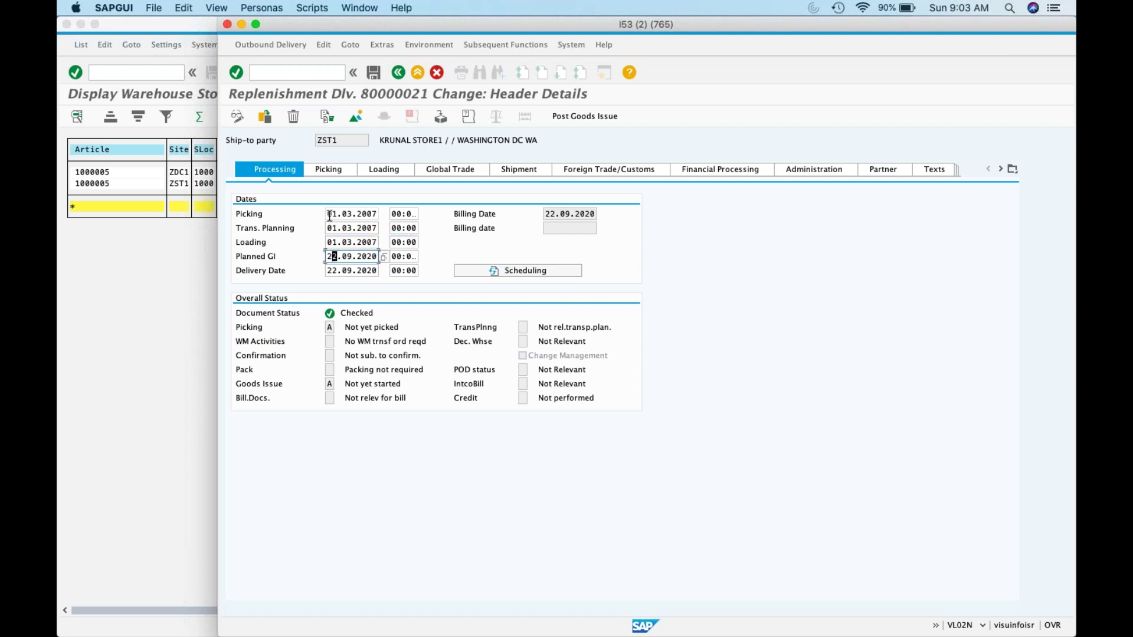
key("shift+End")
key("BackSpace")
key("Down")
key("Return")
key("Tab")
key("Tab")
key("shift+End")
key("BackSpace")
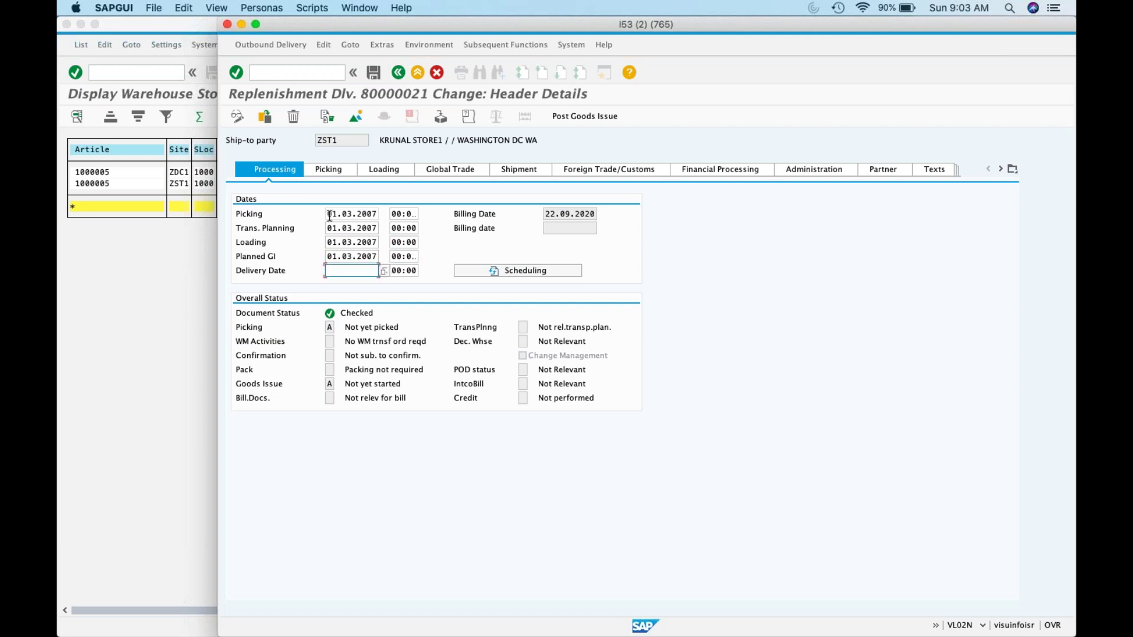
type("01.03.2007")
key("Return")
key("Return")
left_click(334, 171)
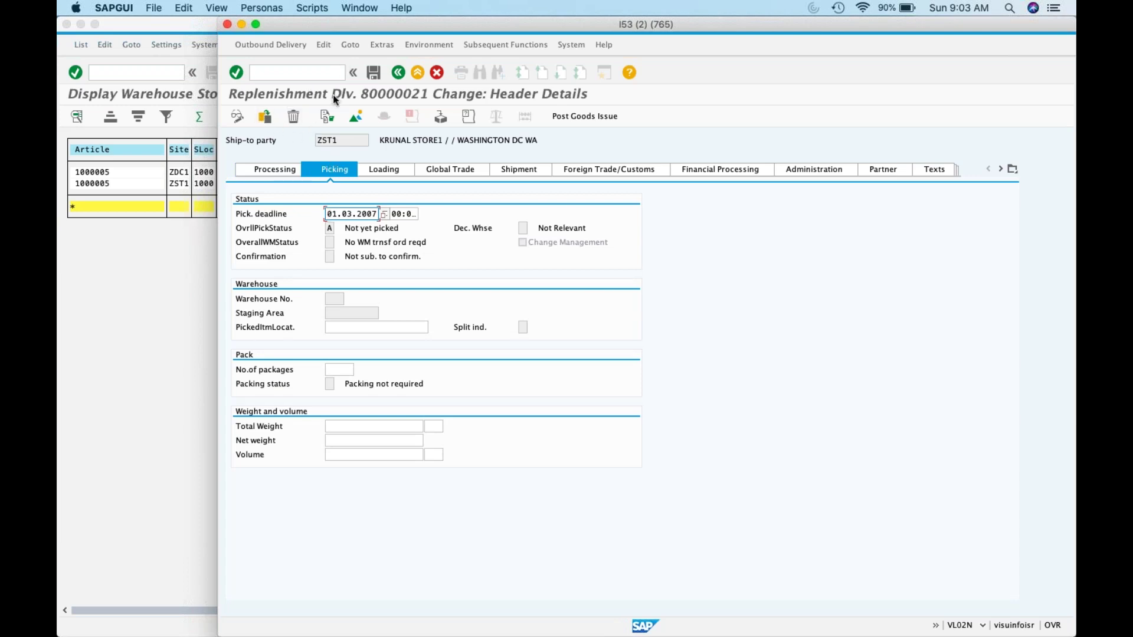
Step: Review the delivery header's processing dates and picking status
left_click(348, 49)
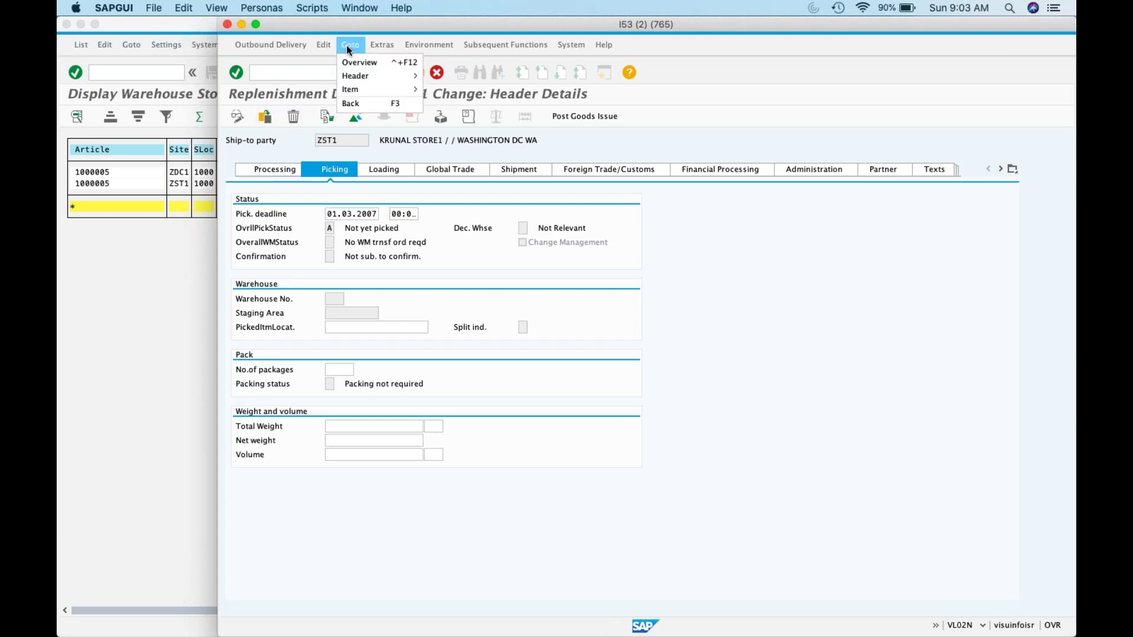
left_click(615, 327)
left_click(289, 170)
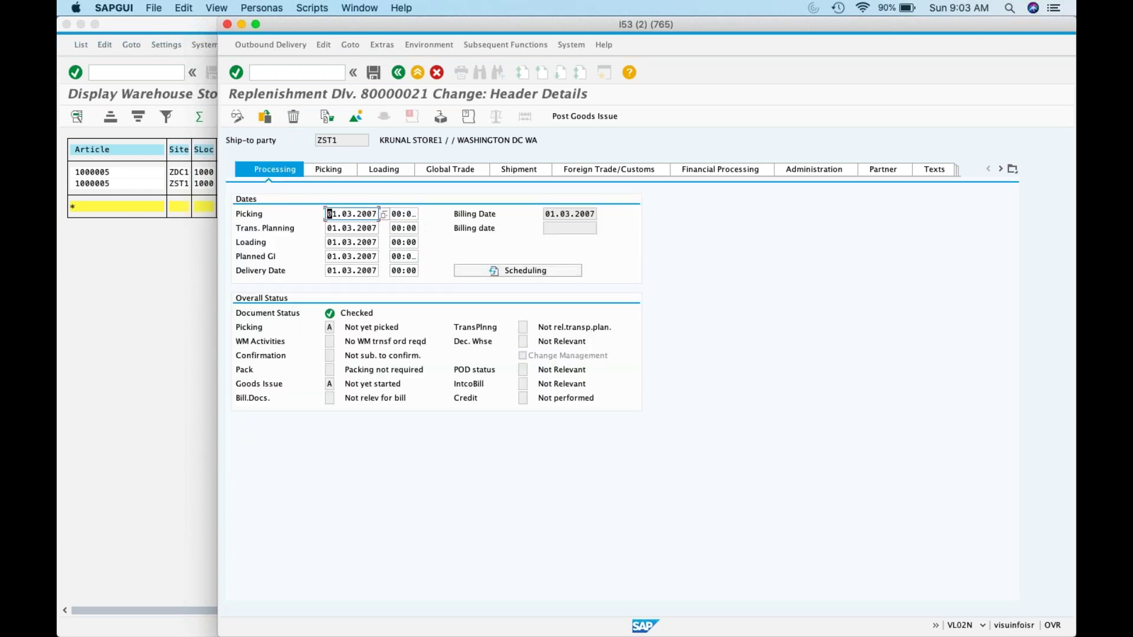
left_click(348, 170)
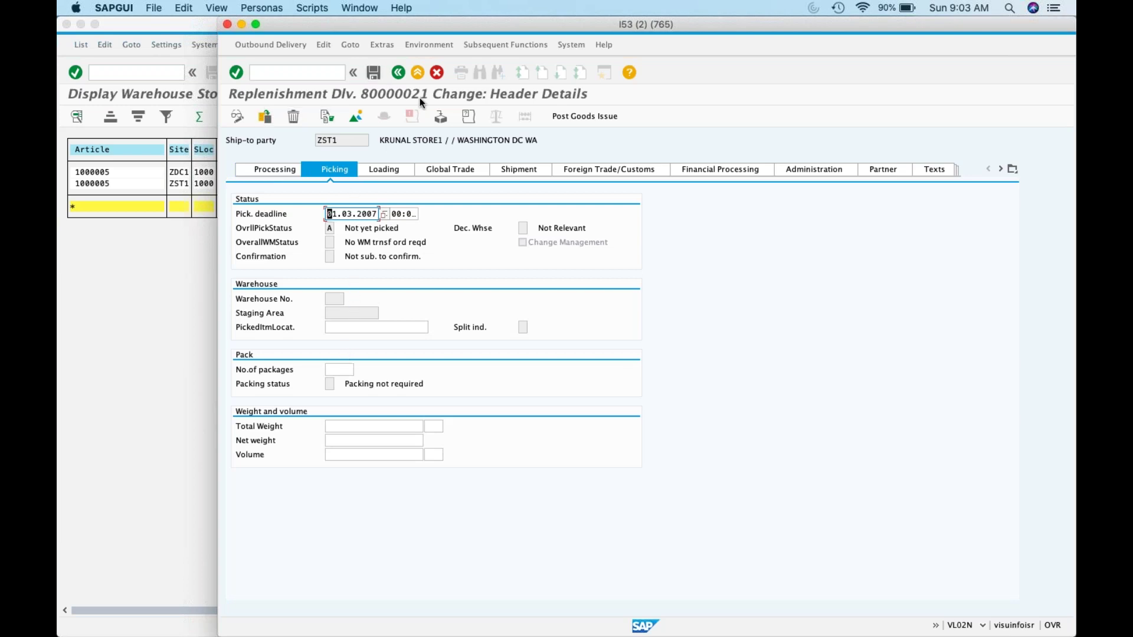
Step: On the overview, give item 10 storage location 1000, delivery and picked quantity 10, and post goods issue
left_click(355, 116)
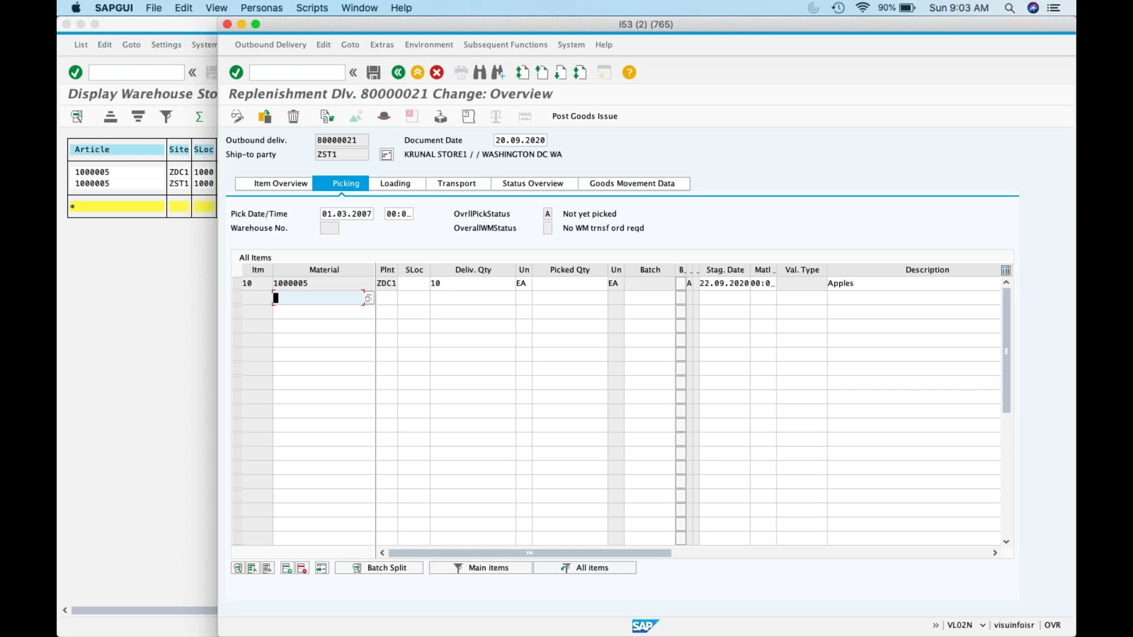
left_click(408, 285)
type("1000")
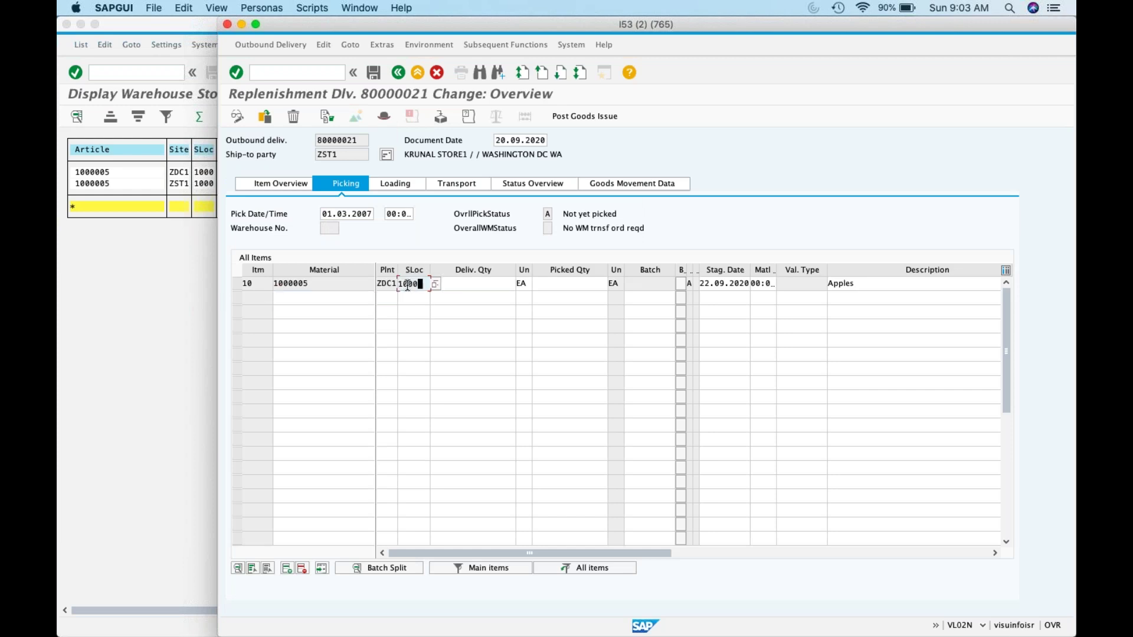
left_click(498, 284)
type("1010")
key("BackSpace")
key("BackSpace")
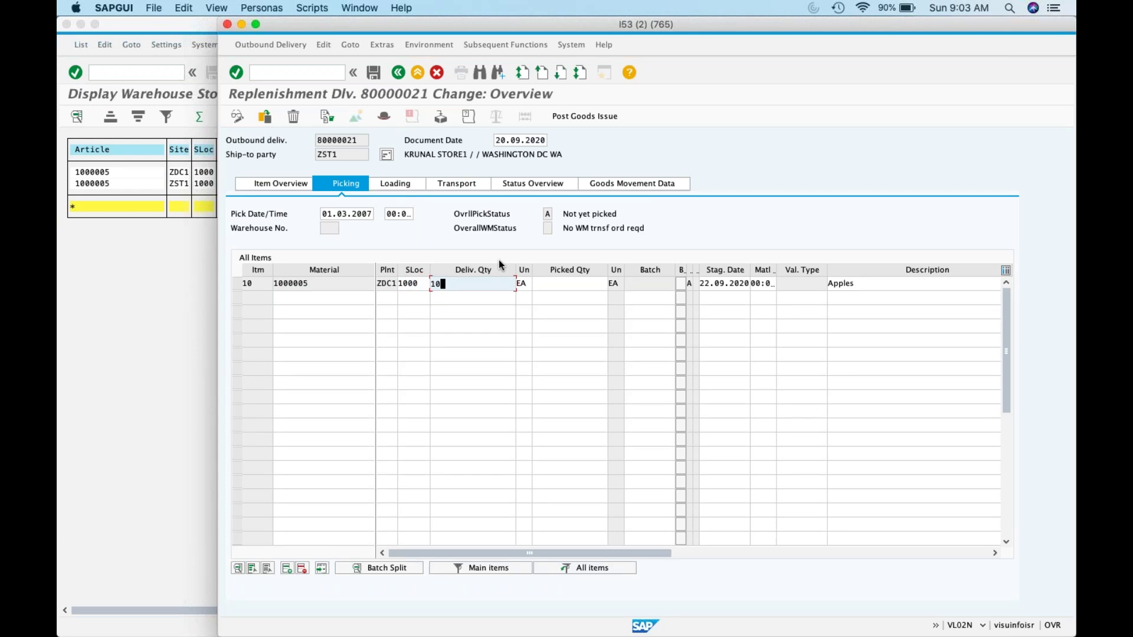
left_click(548, 284)
type("10")
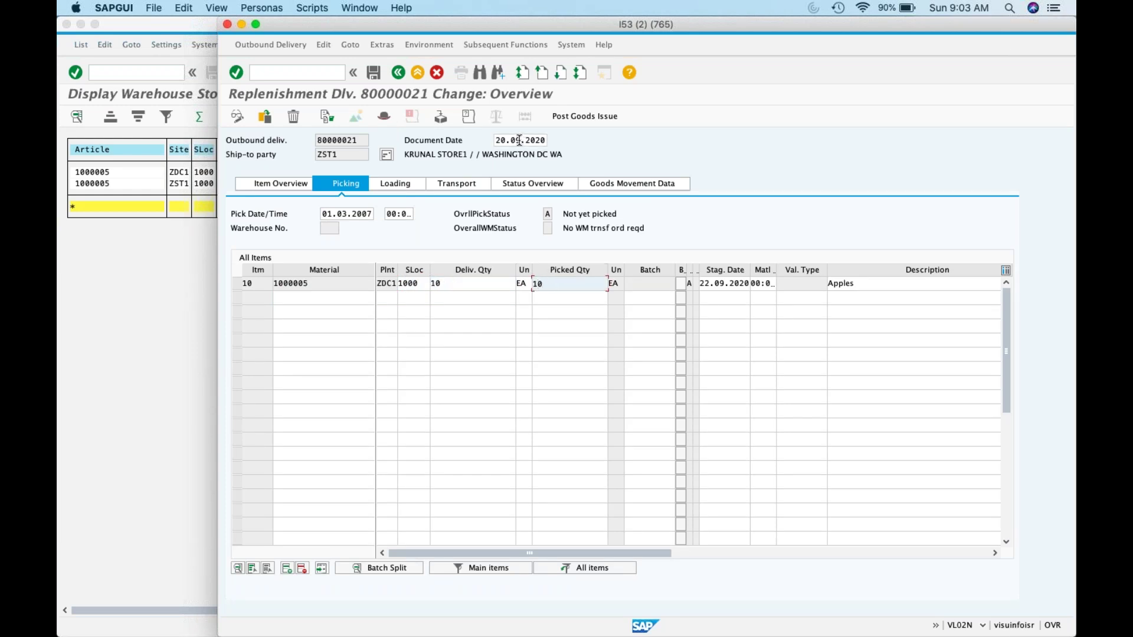
left_click(562, 112)
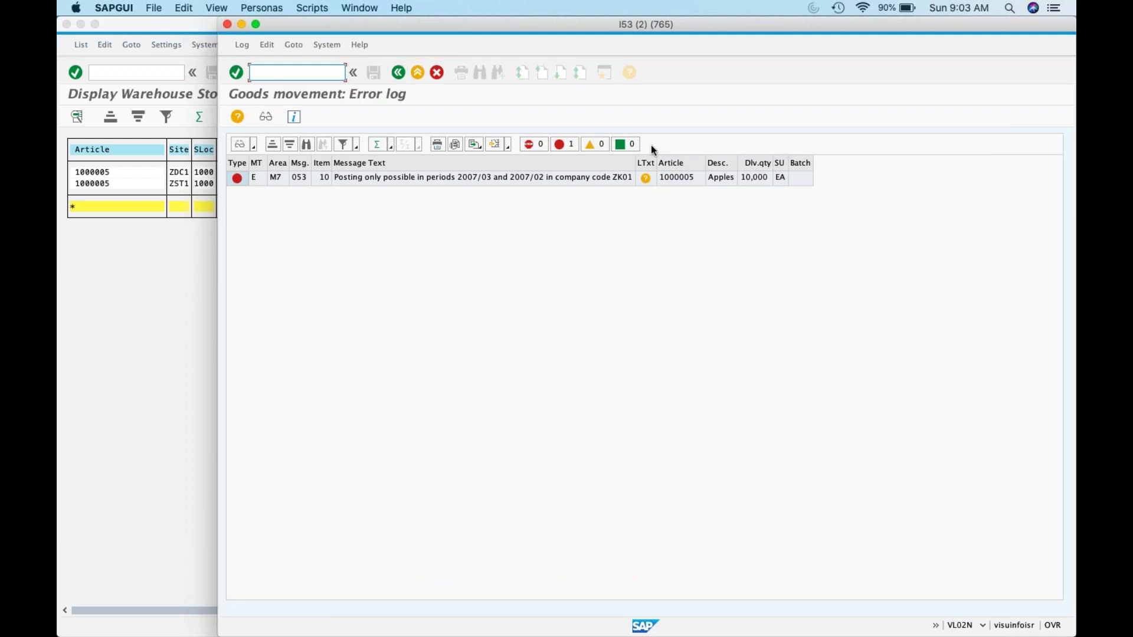
Step: Read the posting-period error's long text and return to the delivery overview
left_click(647, 182)
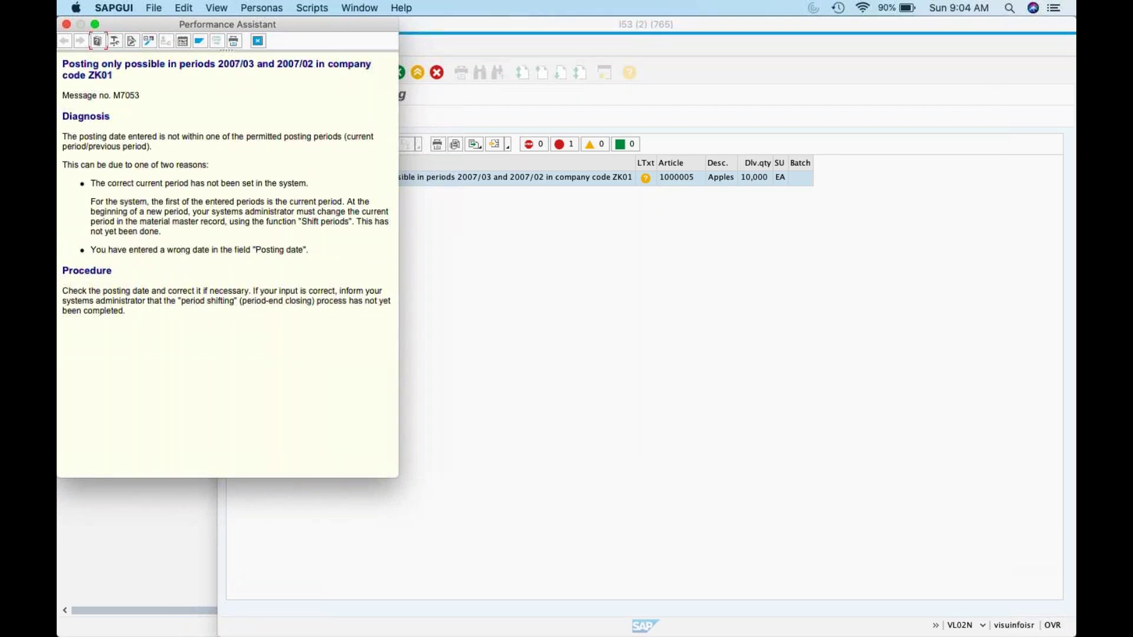
left_click(258, 40)
left_click(399, 72)
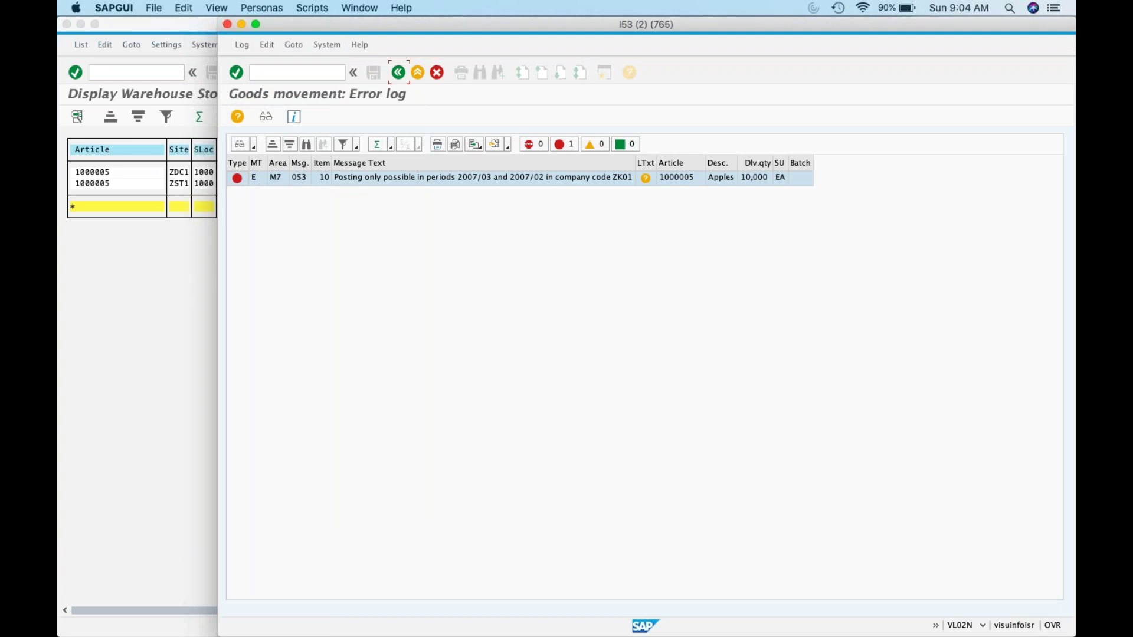
Step: Change the document date to 01.03.2007, retry goods issue, and leave the resulting error log
double_click(519, 139)
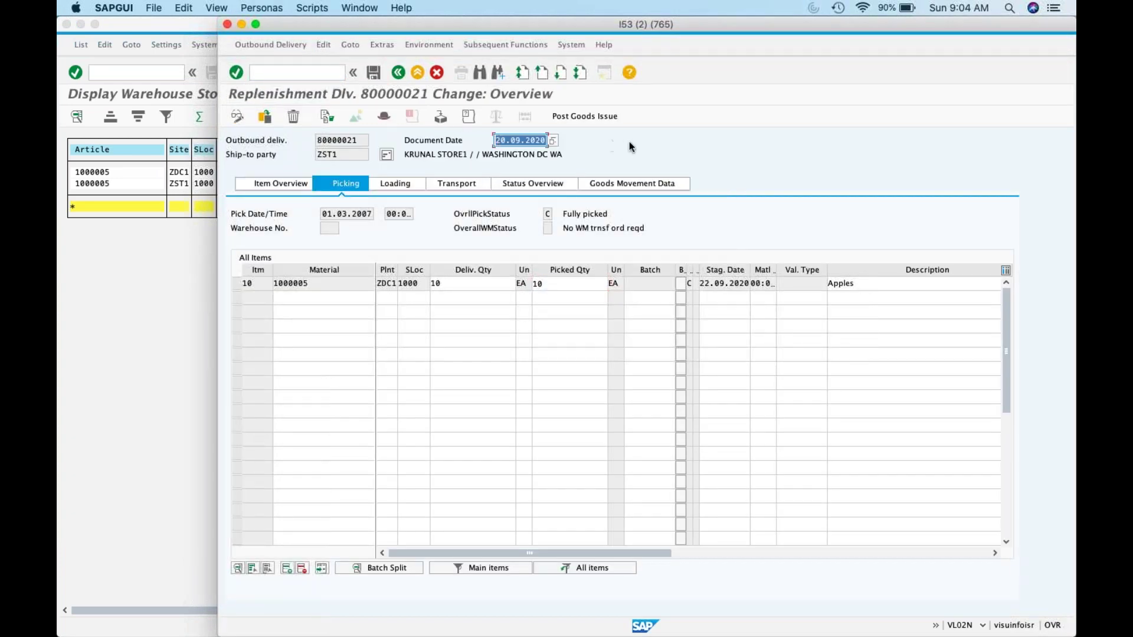
type("01.03.2008")
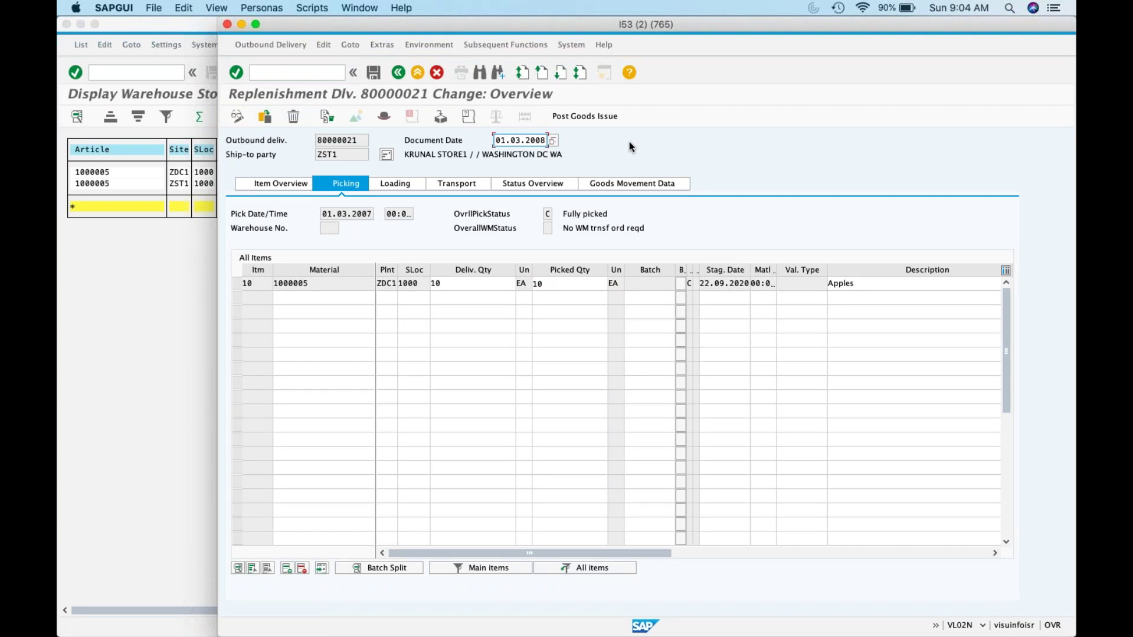
key("BackSpace")
type("7")
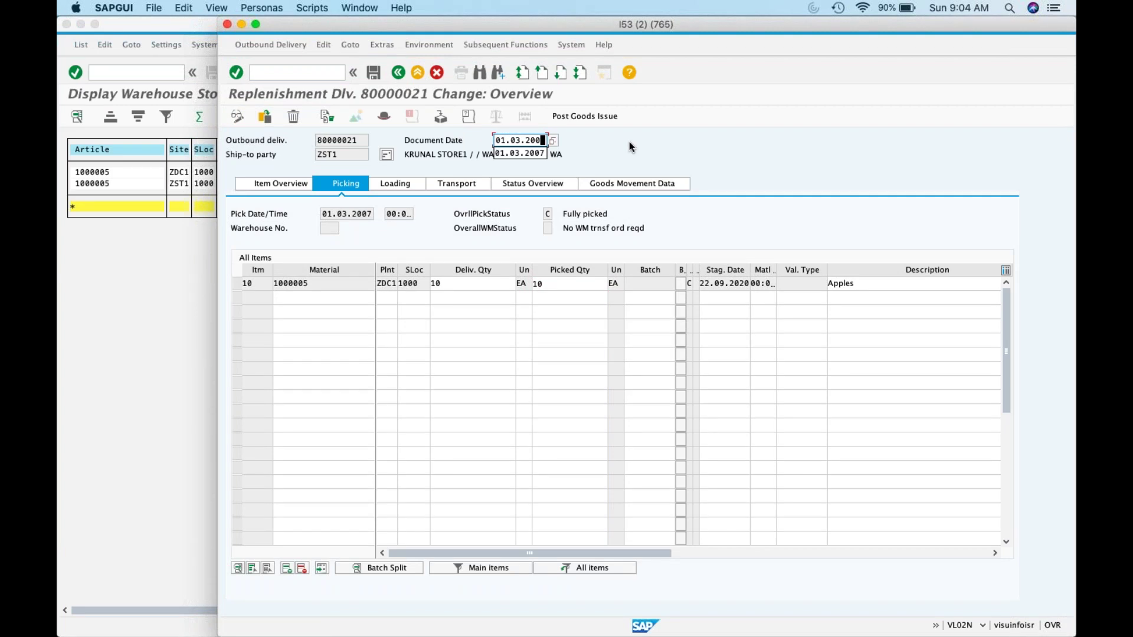
left_click(569, 114)
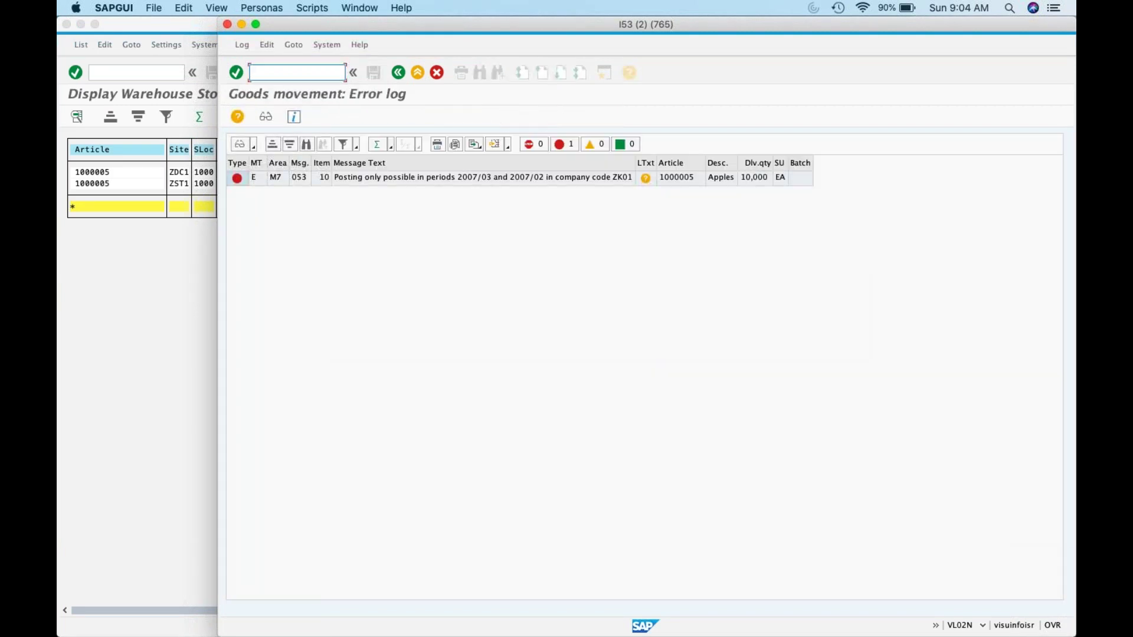
left_click(394, 72)
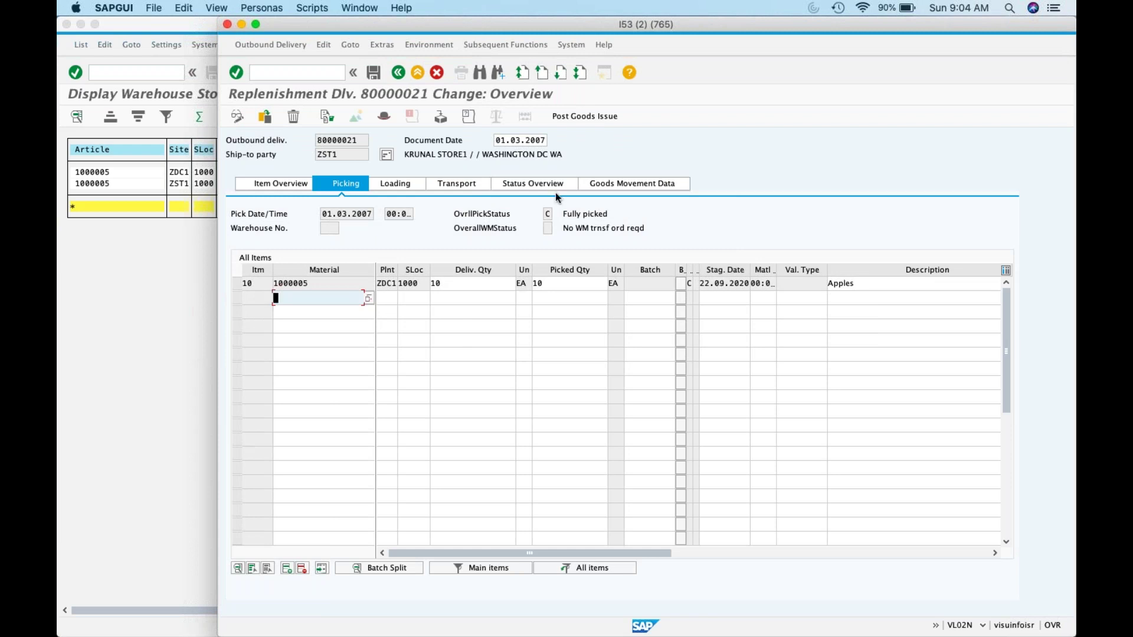
Step: Open item 10's details and review its loading, article, processing, batch split and picking data
left_click(456, 283)
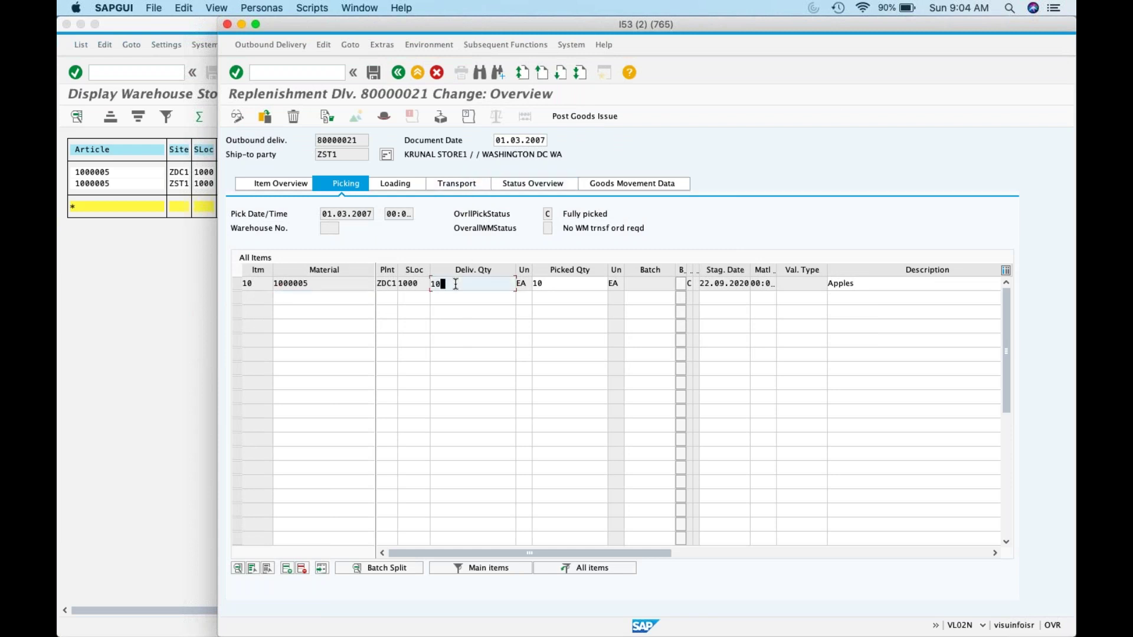
double_click(455, 284)
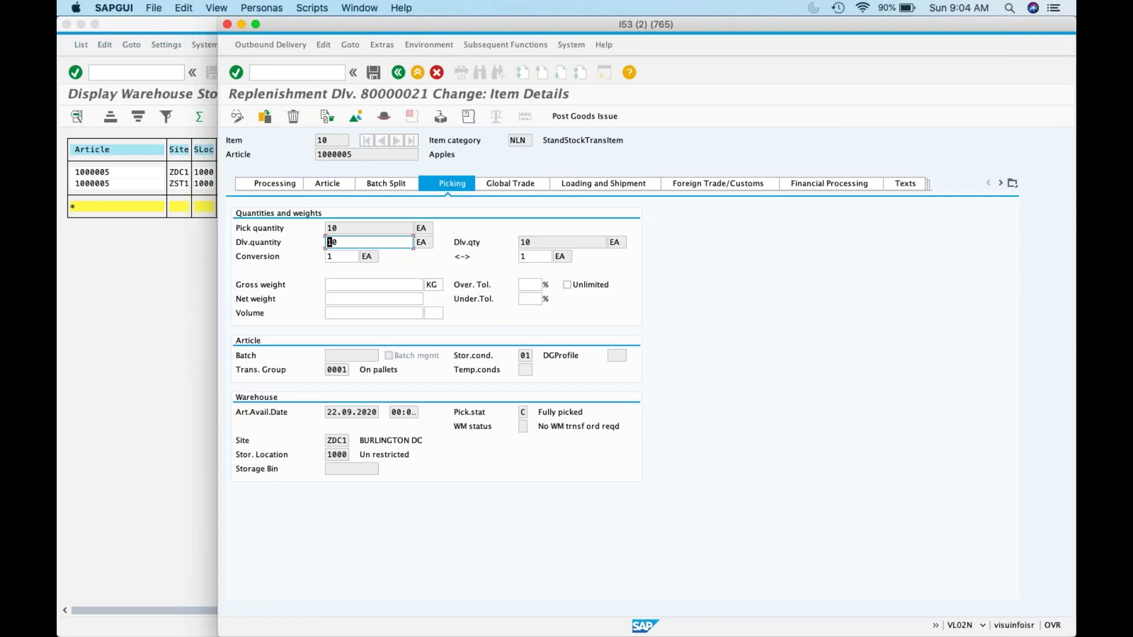
left_click(608, 186)
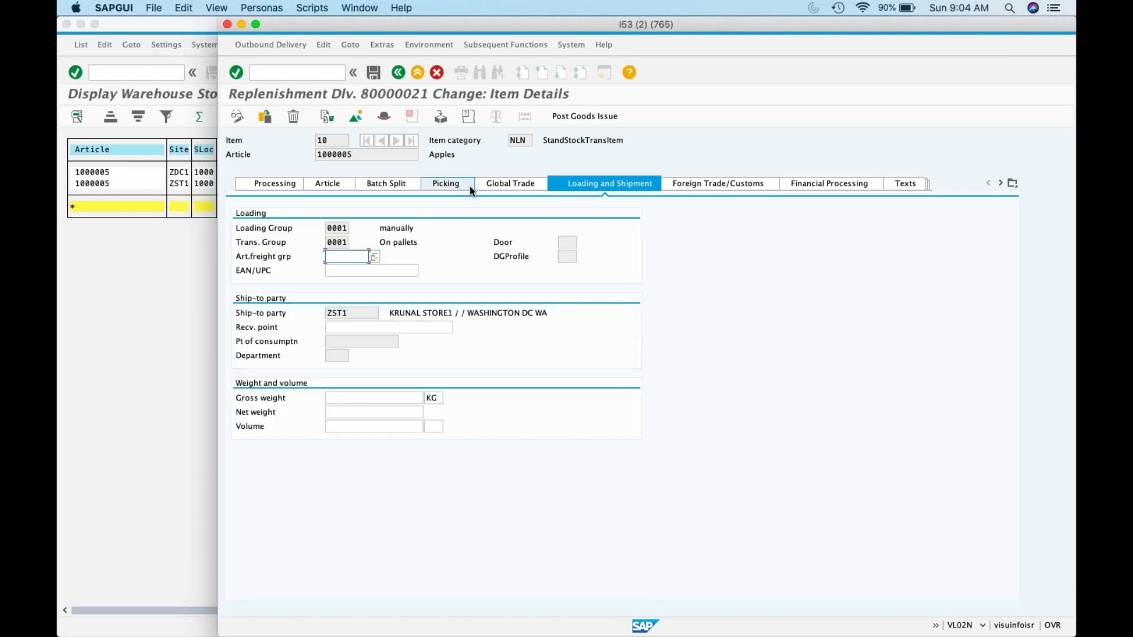
left_click(349, 185)
left_click(271, 186)
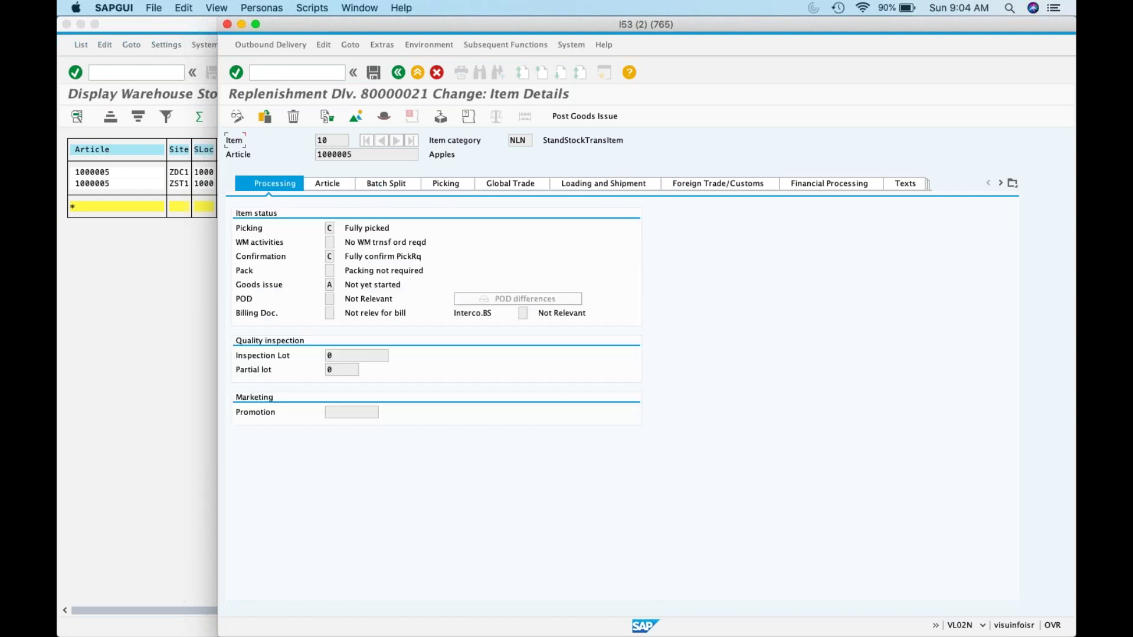
left_click(387, 186)
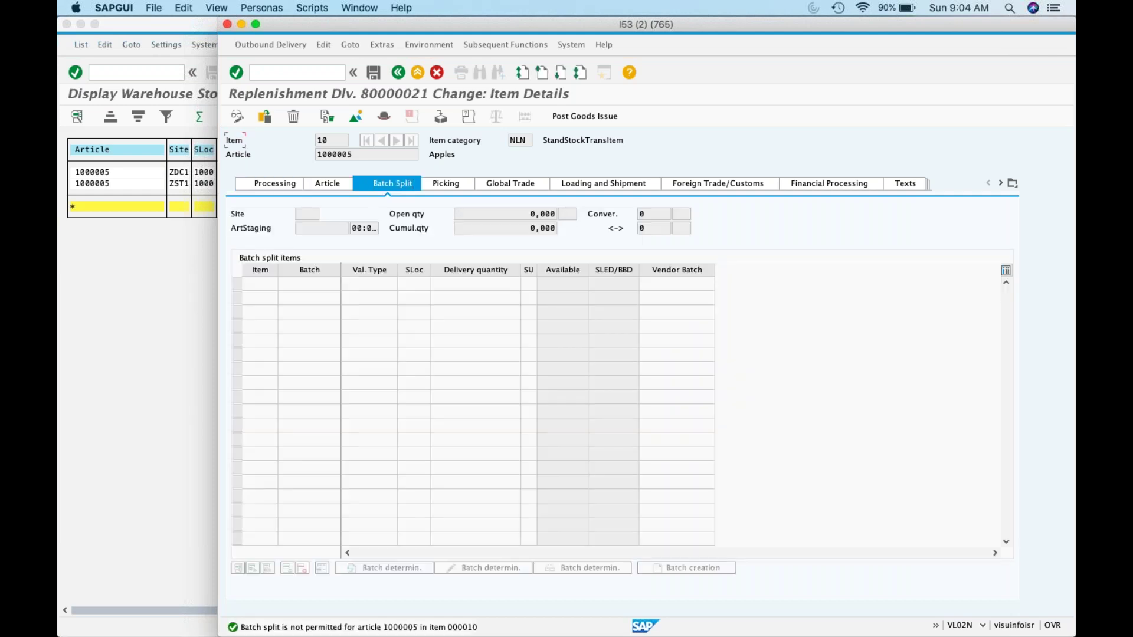
left_click(454, 184)
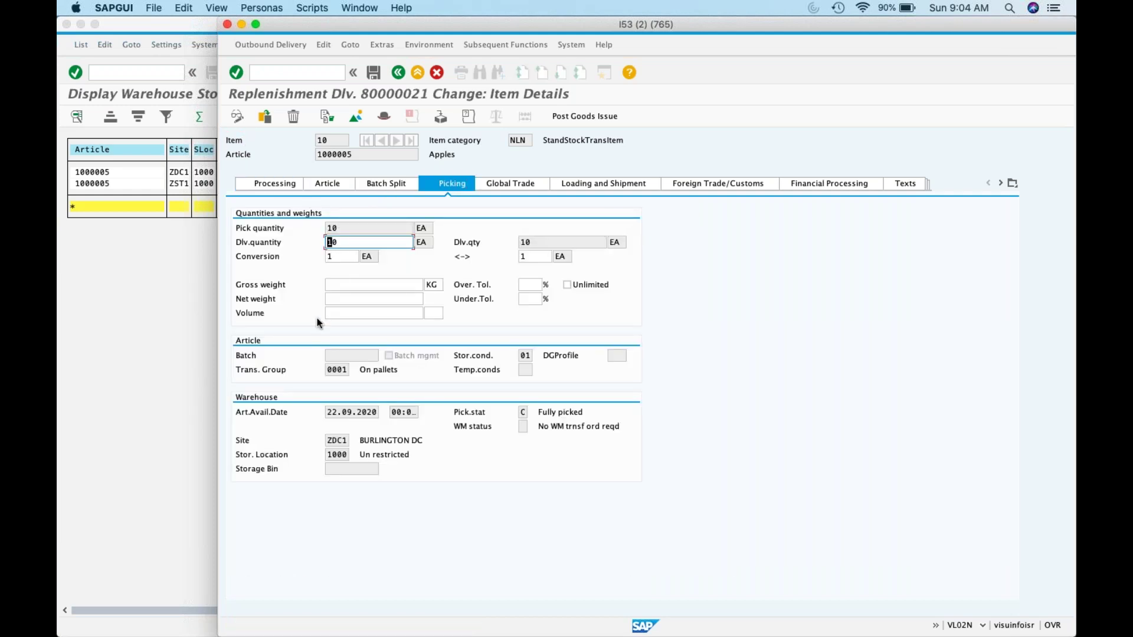
Step: Check item 10's availability date, then its loading/shipment and foreign trade/customs data
left_click(378, 413)
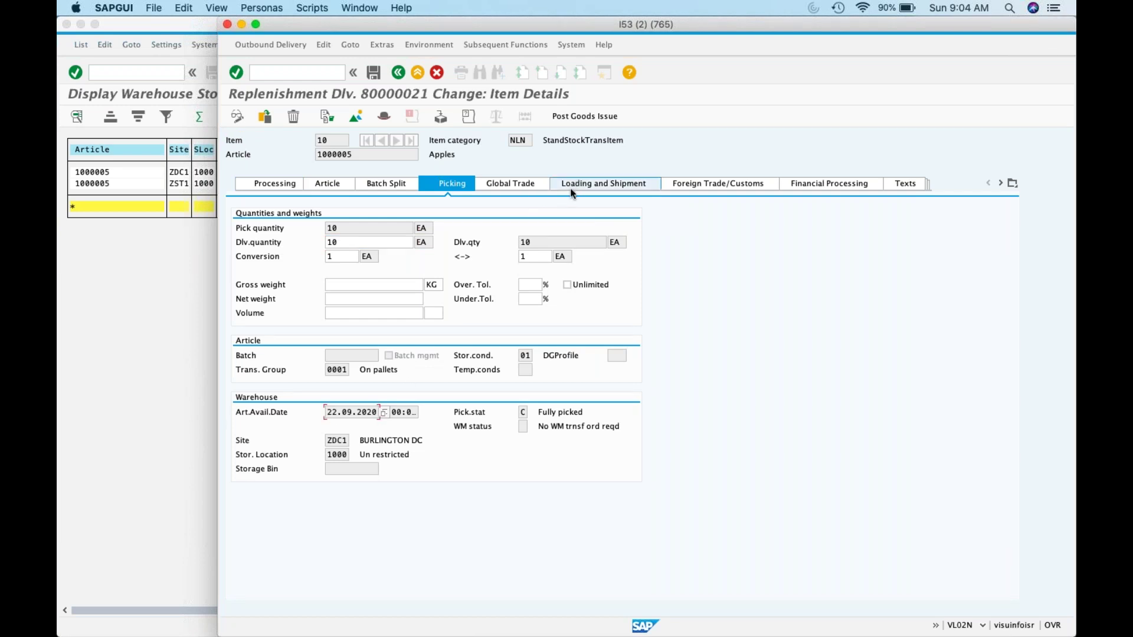
left_click(610, 184)
left_click(715, 186)
left_click(795, 189)
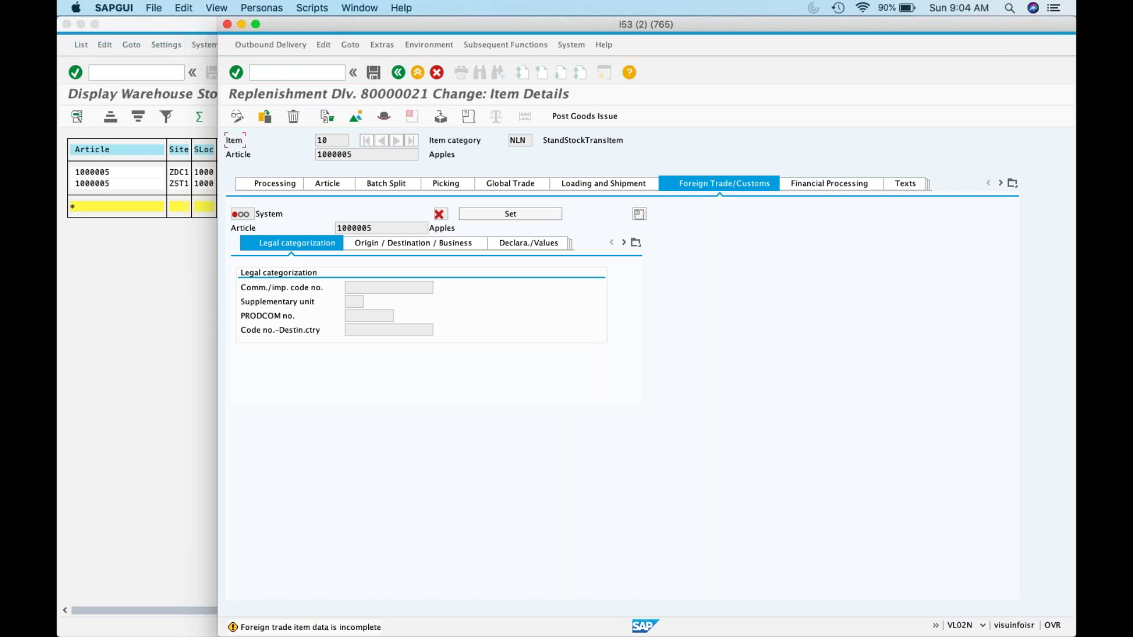
Step: Reopen delivery 80000021 in VL02N and show its header Processing dates
left_click(305, 72)
type("/nvl02n")
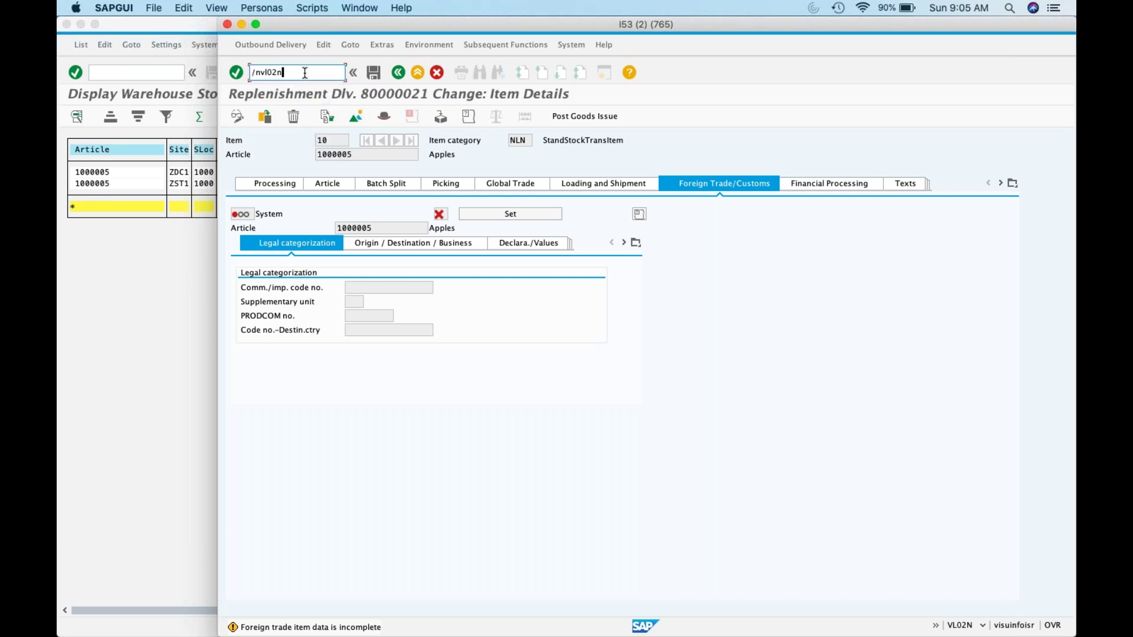
key("Return")
key("Return")
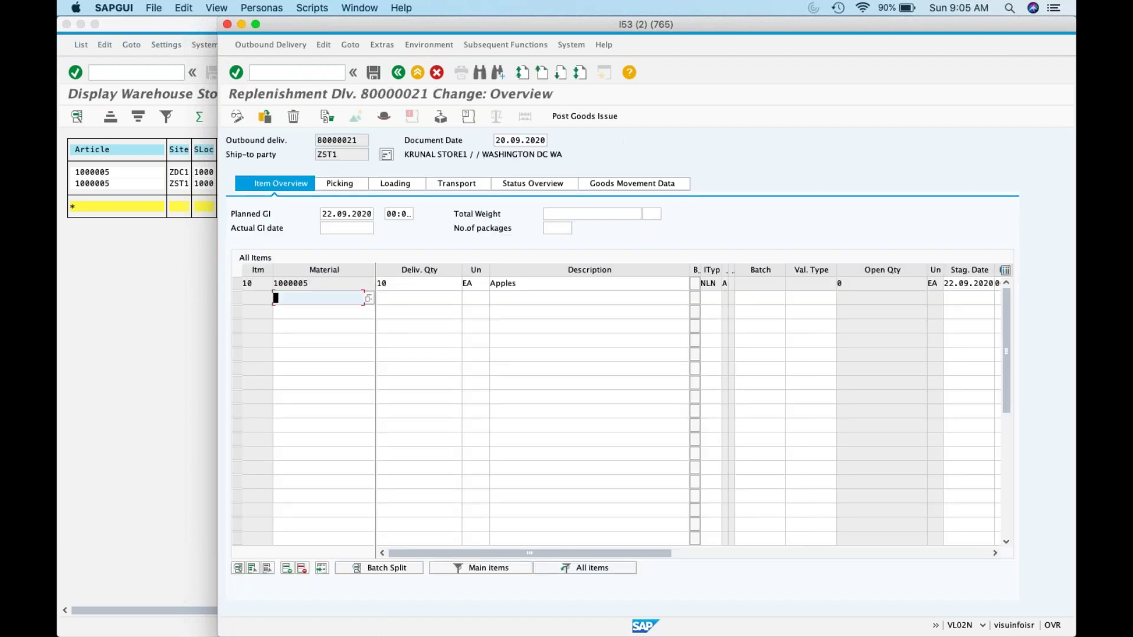
left_click(361, 183)
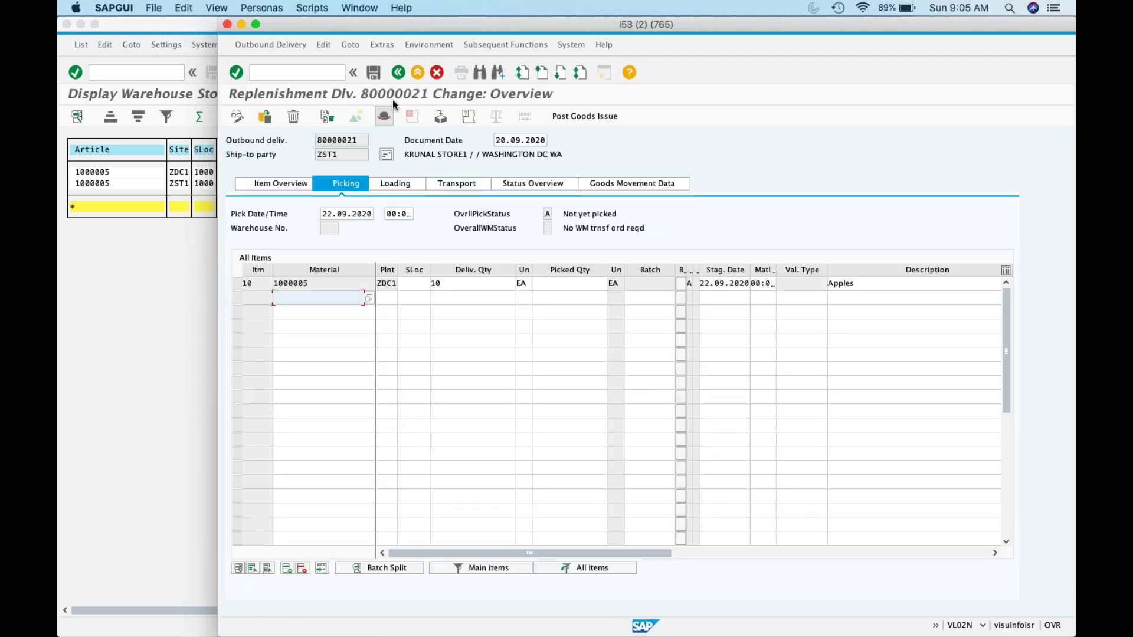
left_click(384, 116)
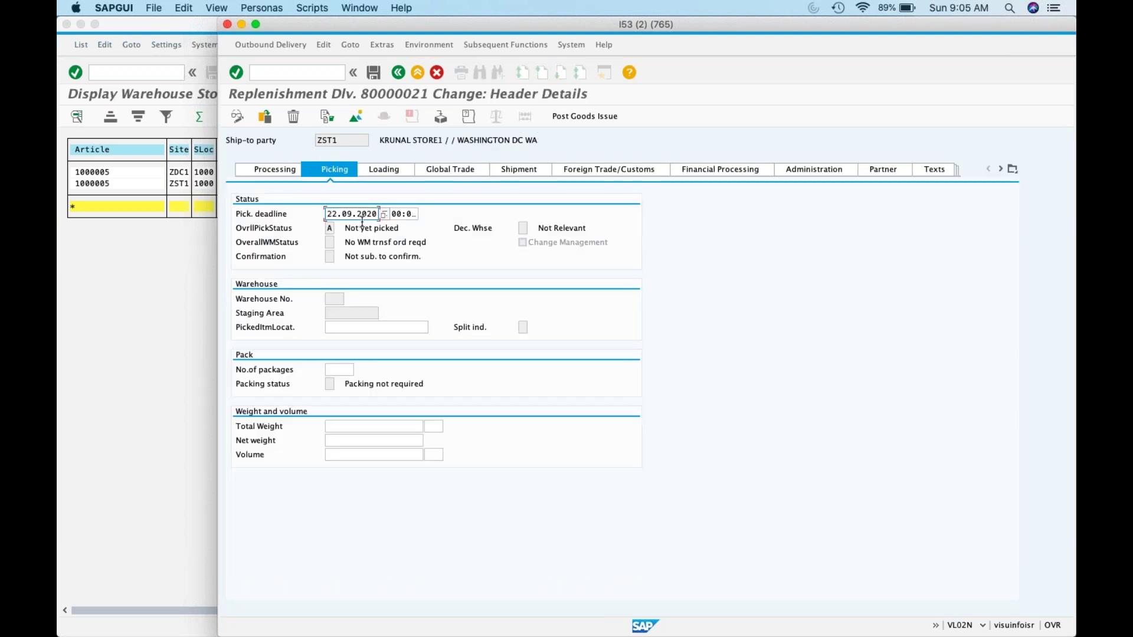
left_click(263, 171)
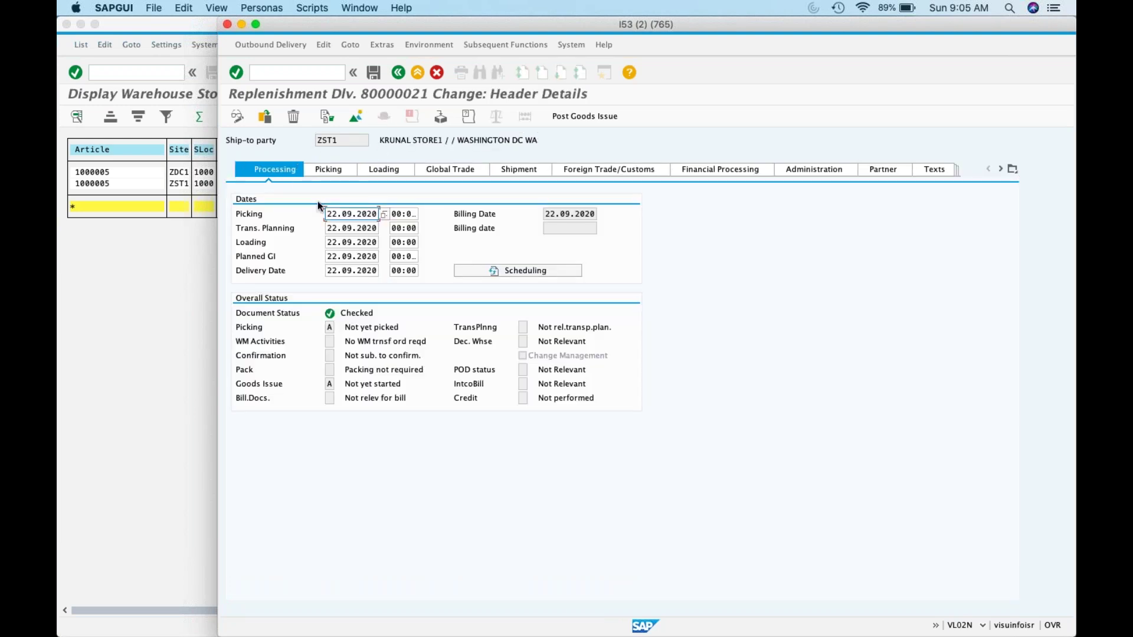
Step: Change the Picking and Trans. Planning dates to 01.03.2007
key("End")
key("shift+Home")
key("BackSpace")
key("Down")
key("Return")
left_click(330, 228)
left_click_drag(331, 228, 387, 232)
key("BackSpace")
key("Down")
key("Return")
Step: Change the Loading, Planned GI and Delivery dates to 01.03.2007 and confirm
left_click_drag(328, 242, 416, 250)
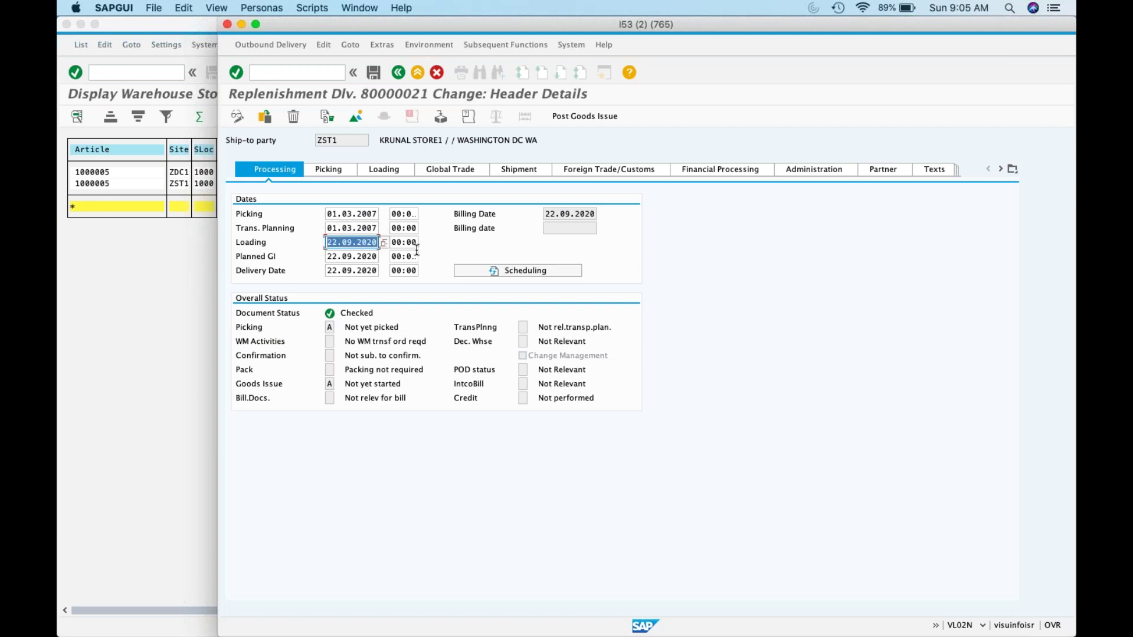
key("BackSpace")
key("Down")
key("Return")
left_click_drag(328, 258, 379, 263)
key("BackSpace")
key("Down")
key("Return")
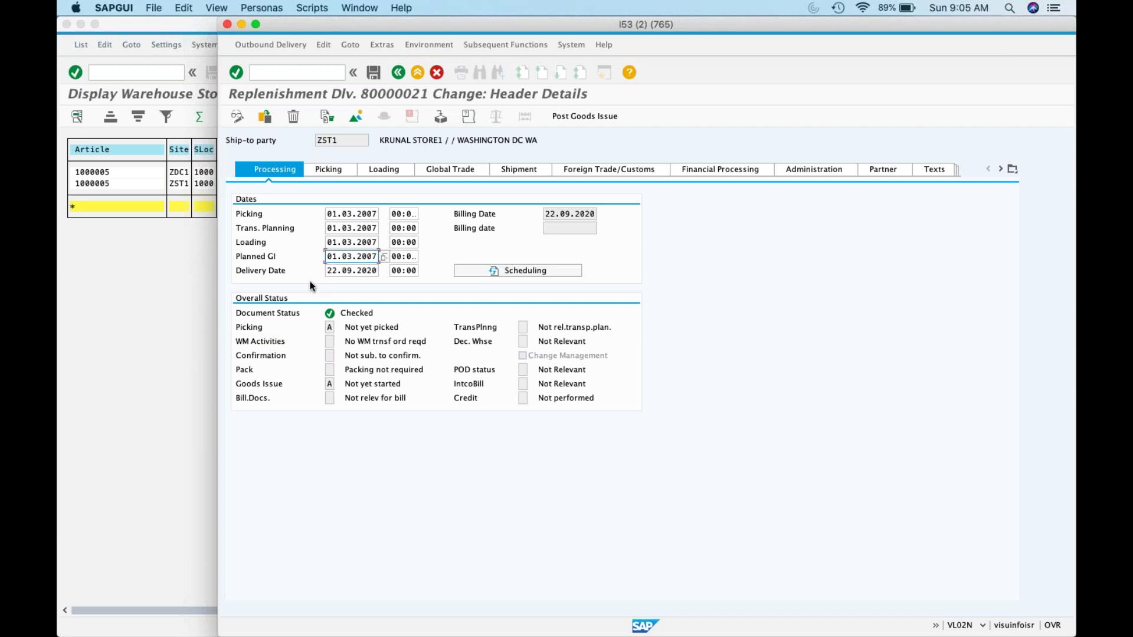
left_click_drag(326, 273, 413, 271)
key("BackSpace")
key("Down")
key("Return")
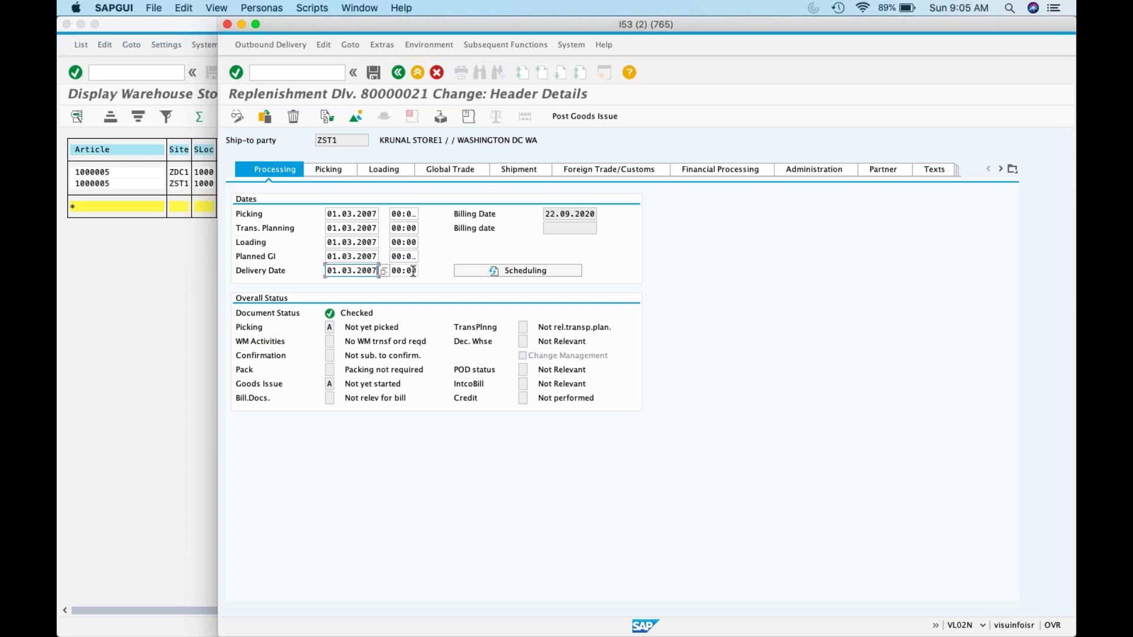
key("Return")
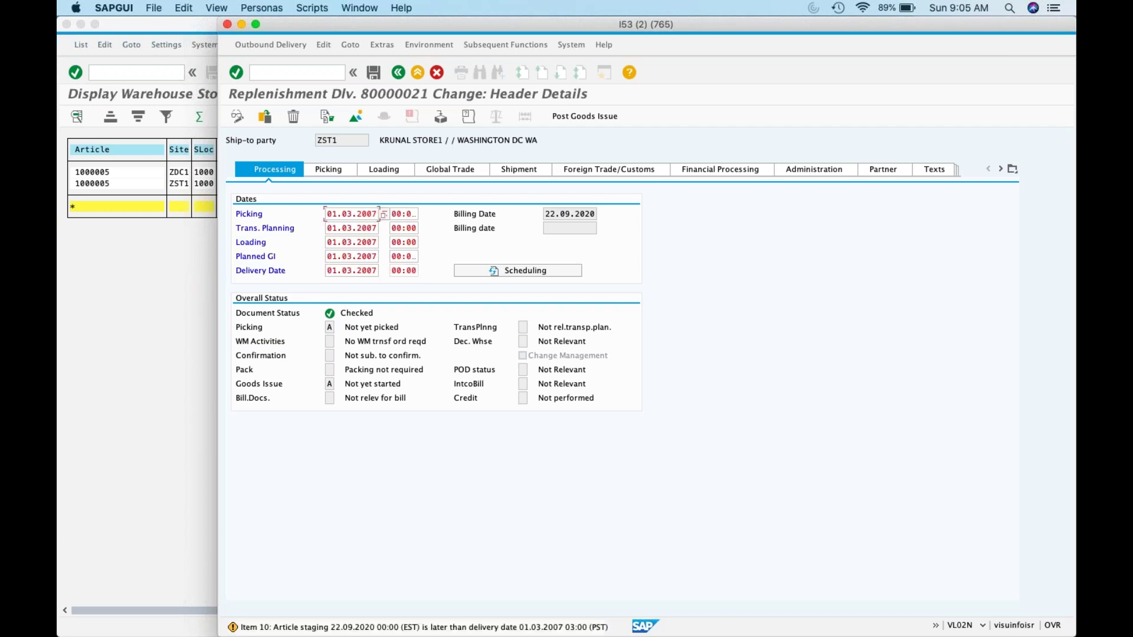
Step: Review the header Picking, Loading, Global Trade, Shipment, Financial Processing, Administration and Partner sections
left_click(367, 269)
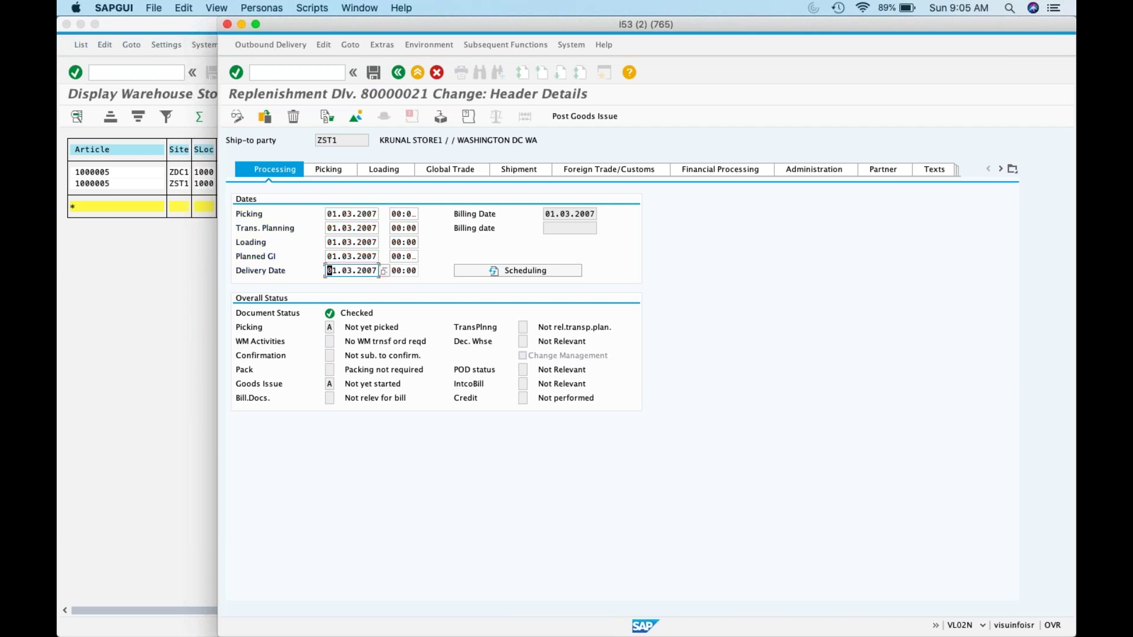
left_click(343, 170)
left_click(383, 172)
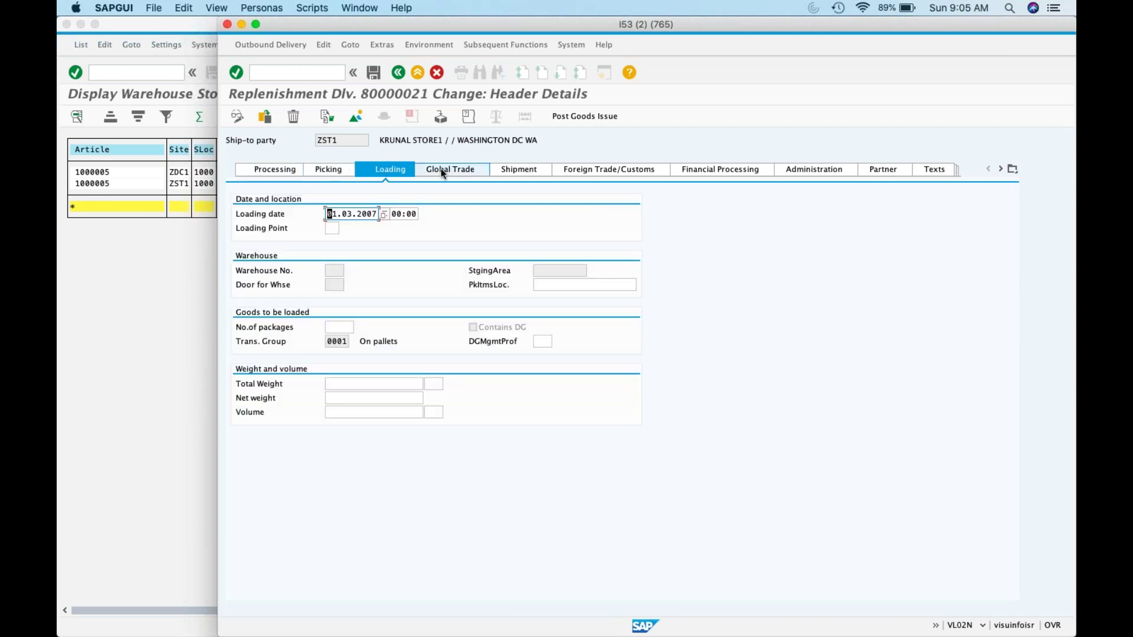
left_click(441, 168)
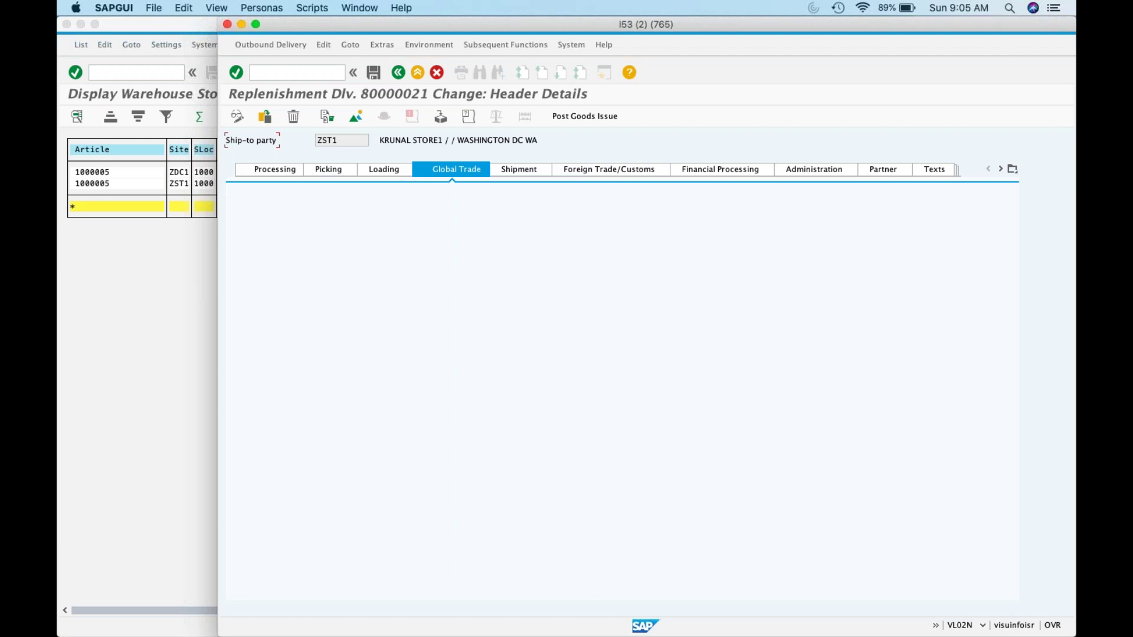
left_click(401, 170)
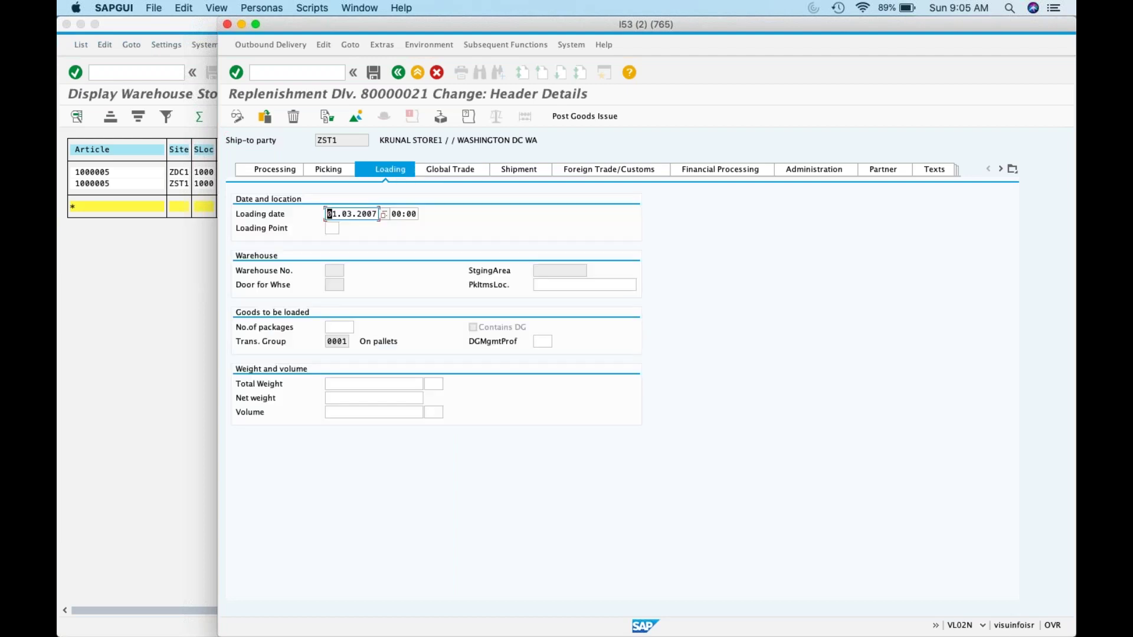
left_click(517, 169)
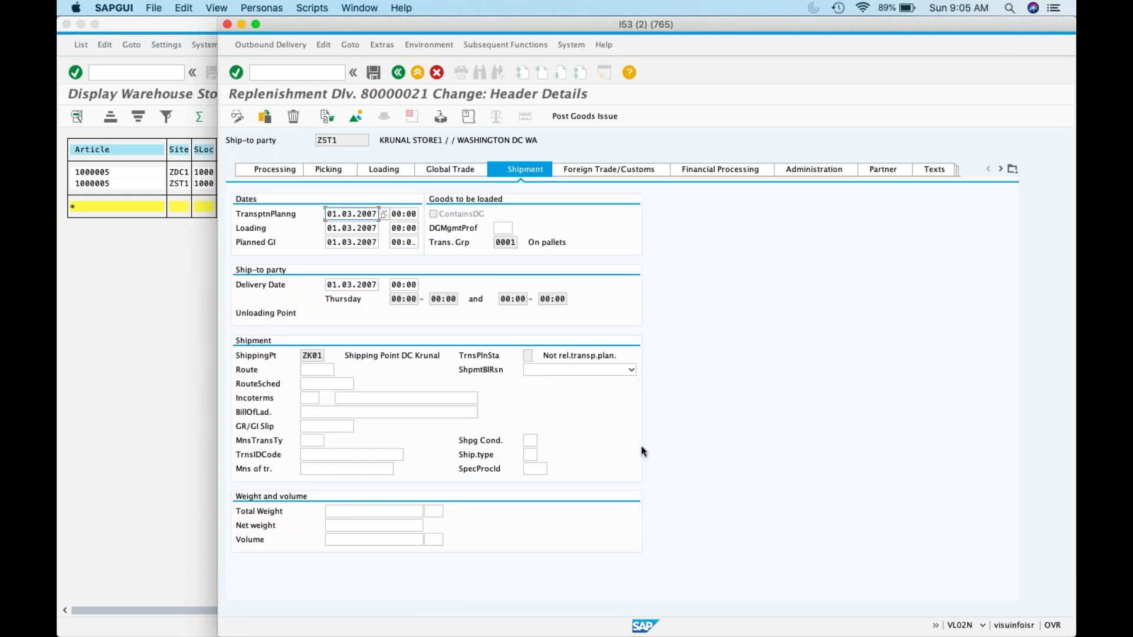
left_click(745, 169)
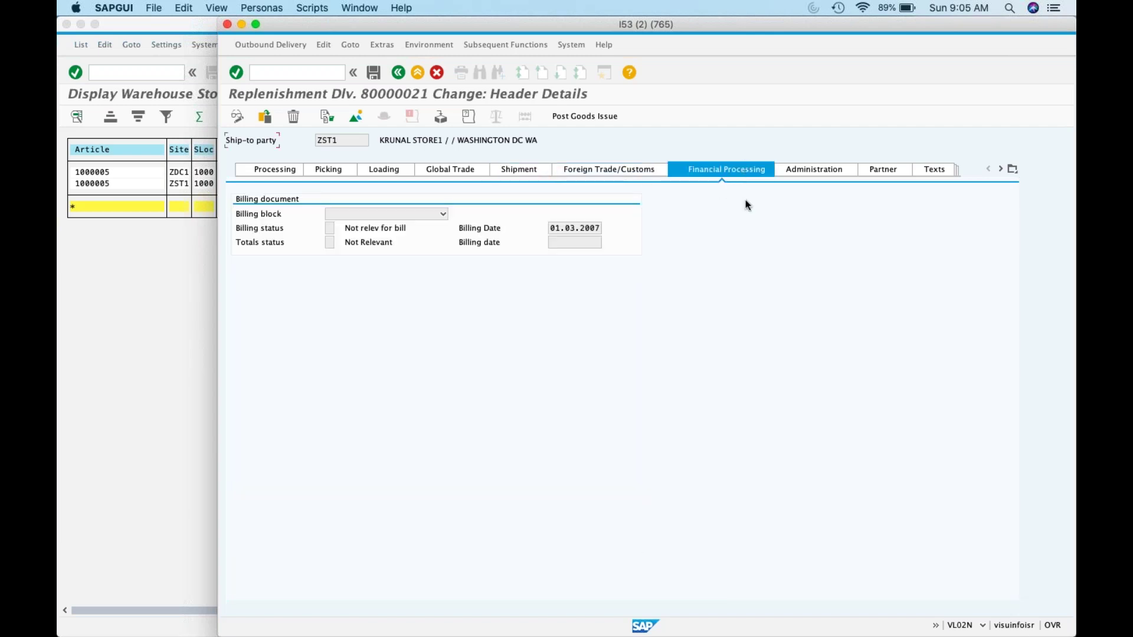
left_click(816, 170)
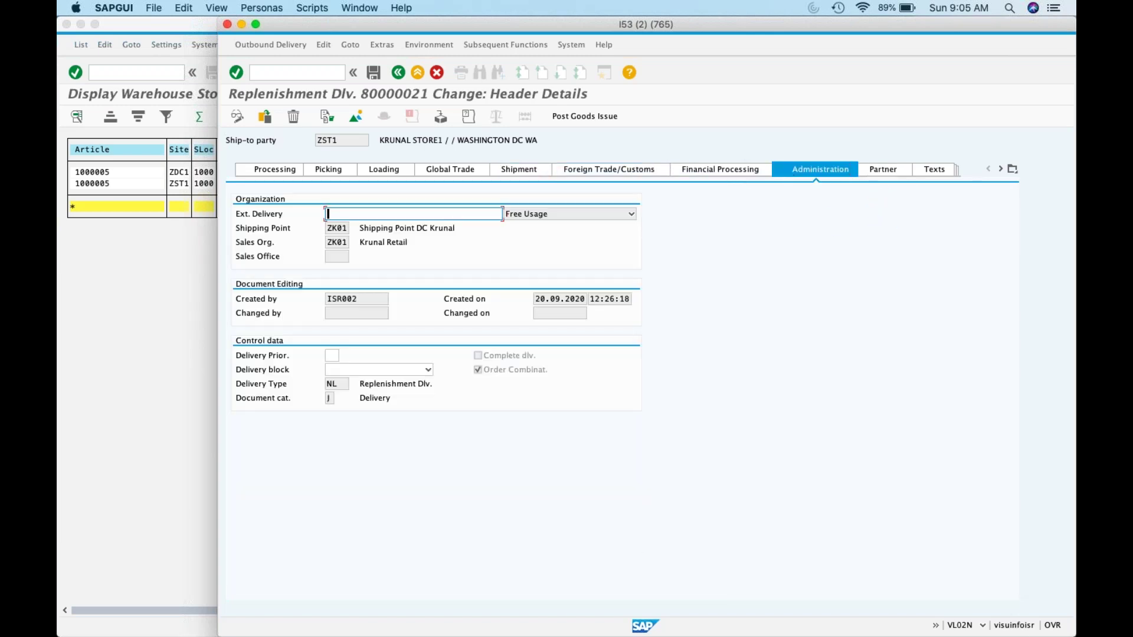
left_click(884, 169)
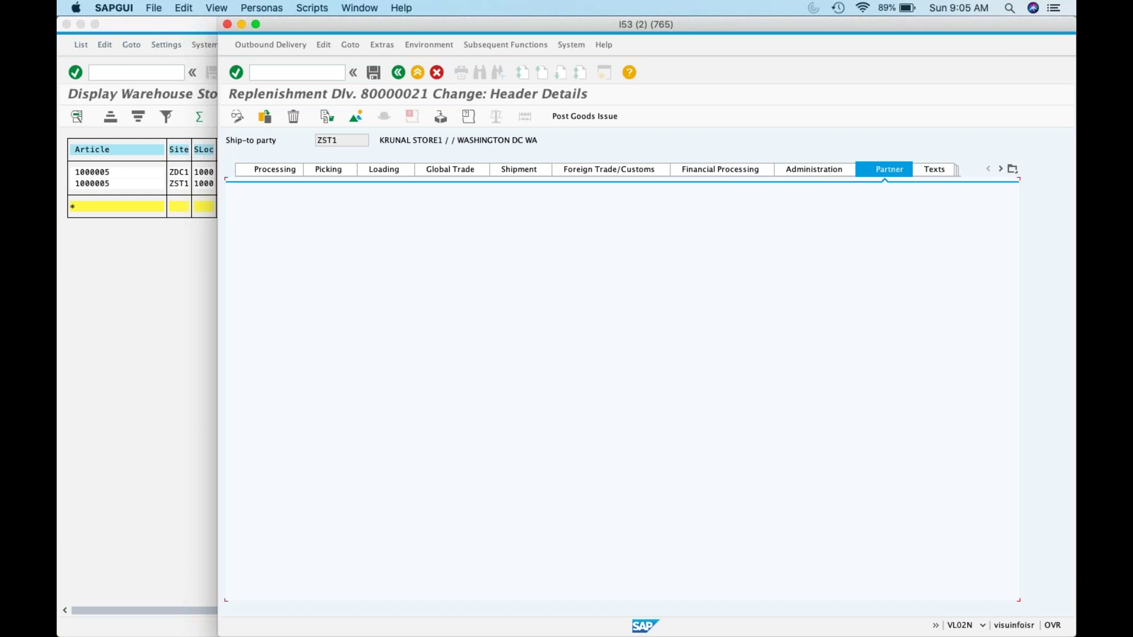
left_click(837, 171)
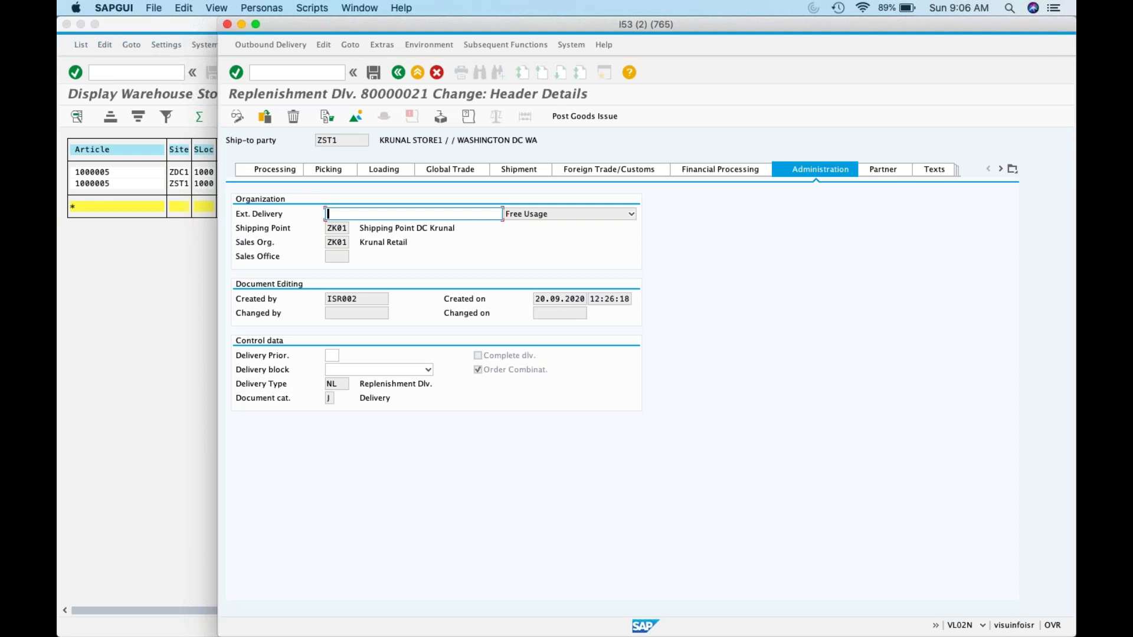
Step: Check the Parcel Tracking, SAP Event Mgmt and Auto-ID Info sections, then return to the overview
left_click(1012, 170)
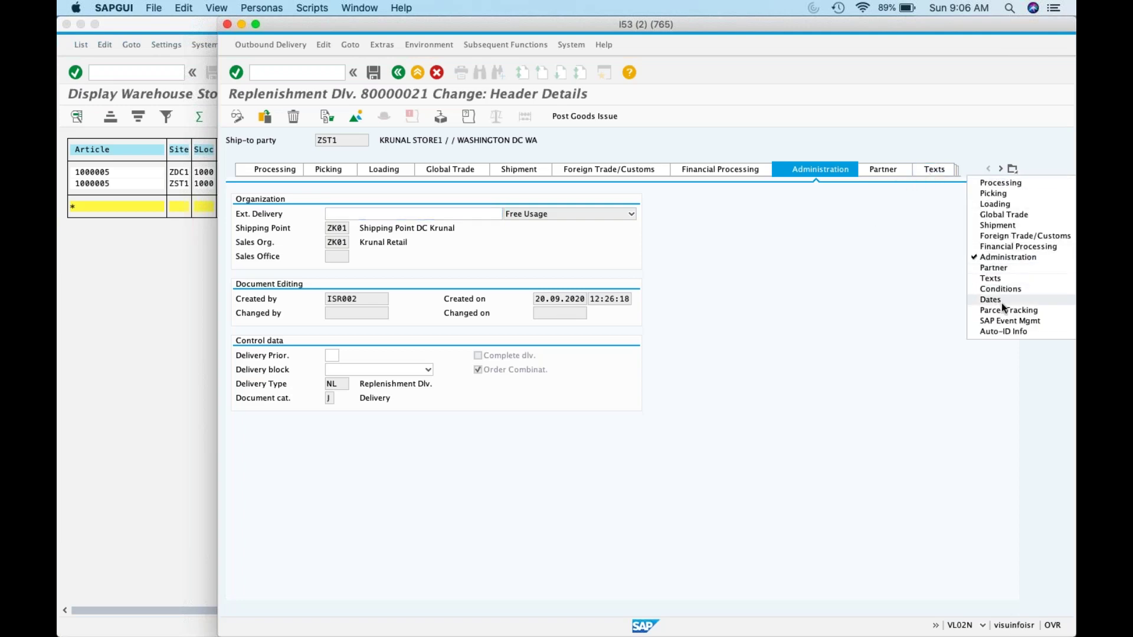
left_click(1005, 311)
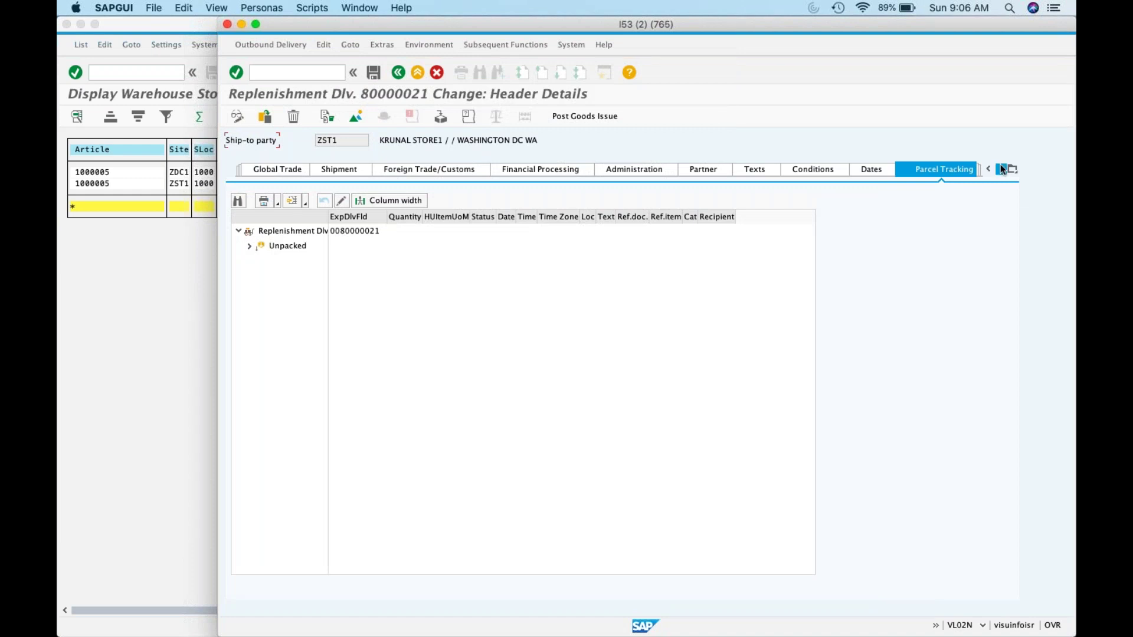
left_click(1001, 169)
left_click(1002, 170)
left_click(797, 169)
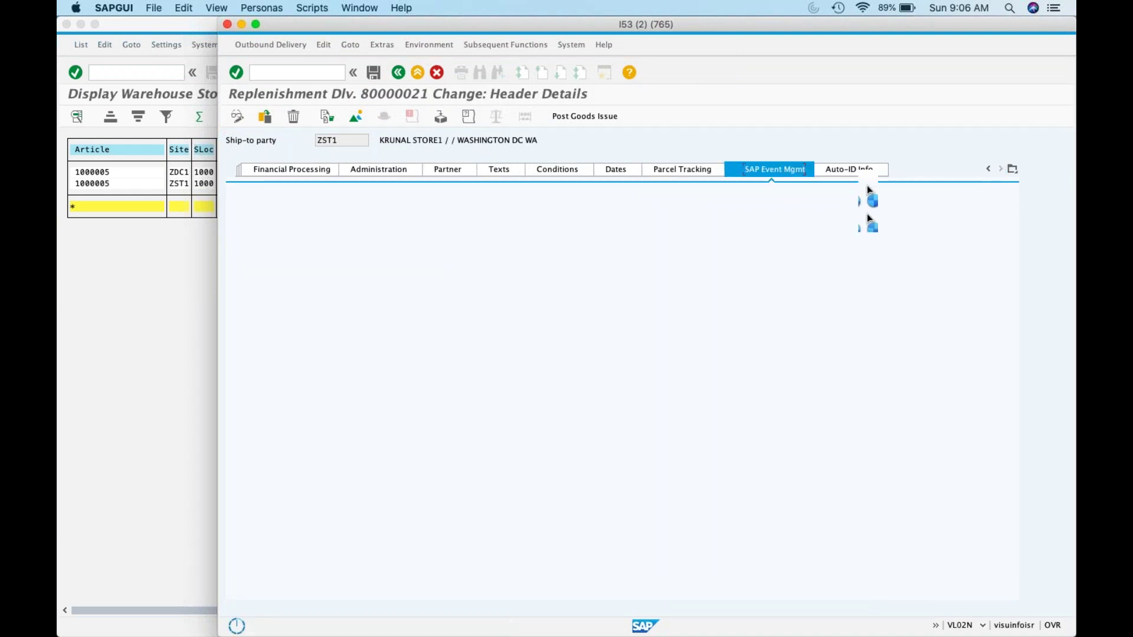
left_click(857, 170)
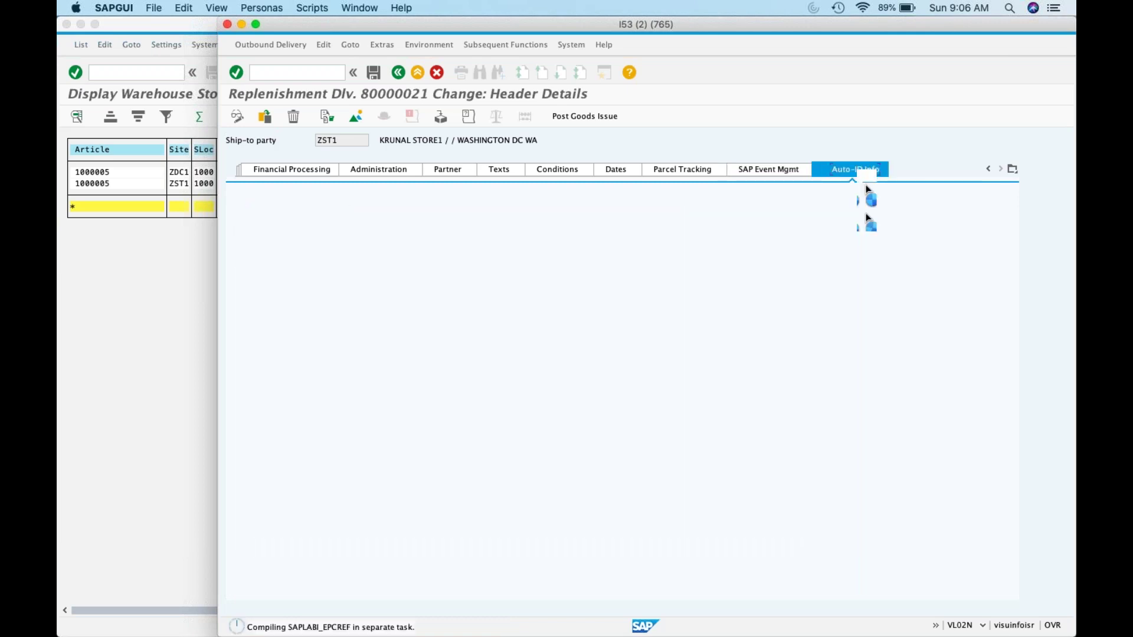
left_click(356, 116)
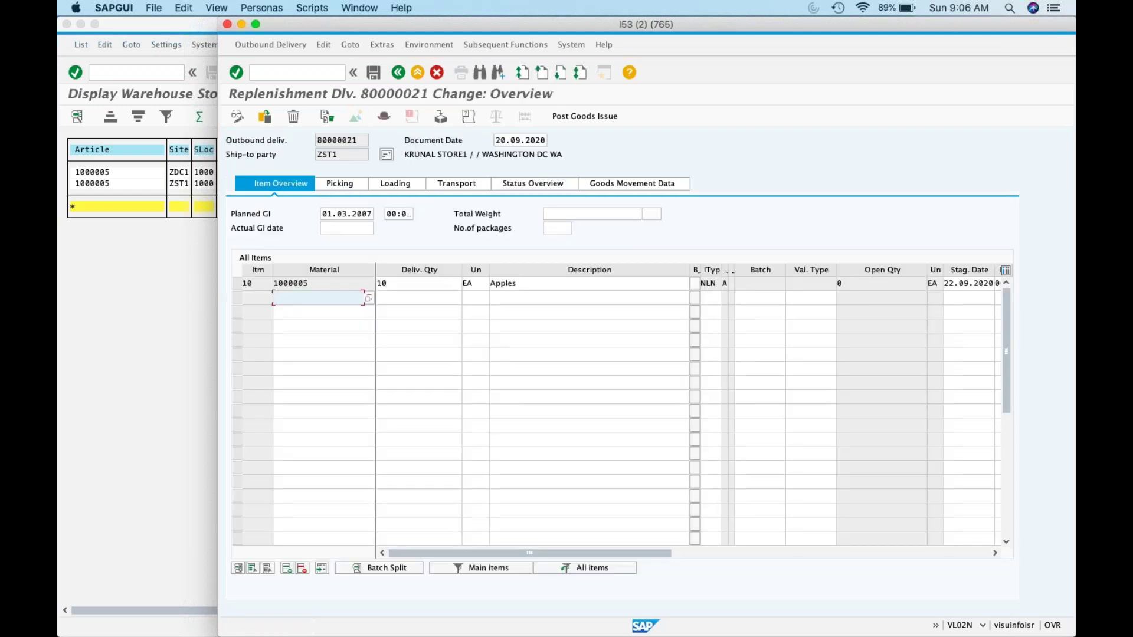
Step: Enter item 10's staging date 01.03.2007, SLoc 1000, picked quantity 10, and document date 01.03.2007
double_click(948, 285)
type("01.")
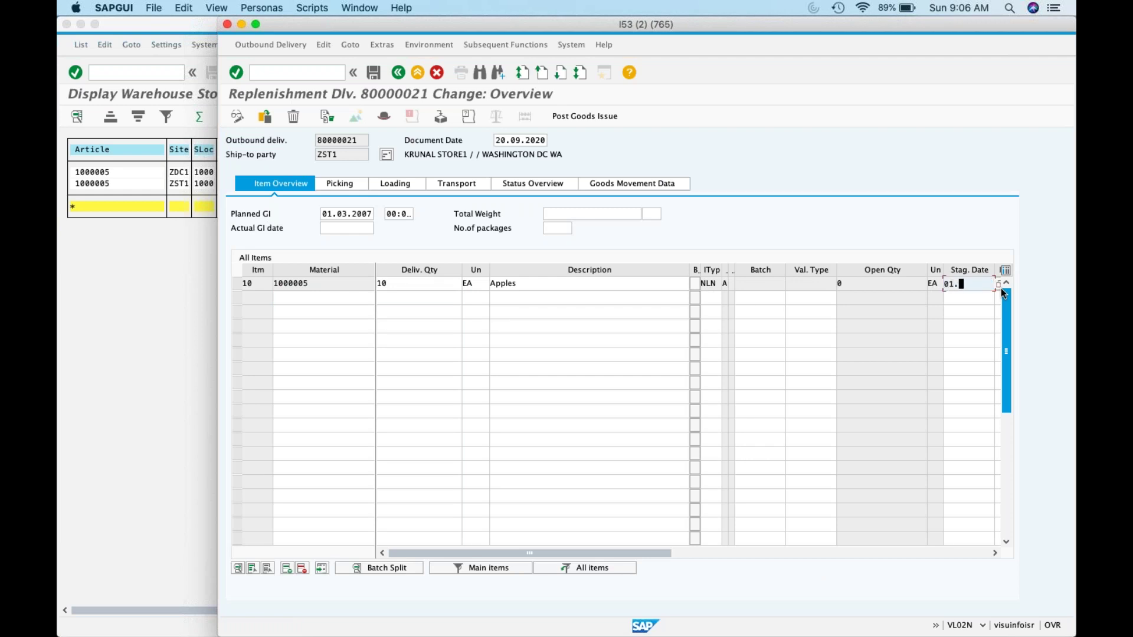
type("03.2007")
left_click(349, 184)
left_click(414, 284)
type("1000")
key("Tab")
type("10")
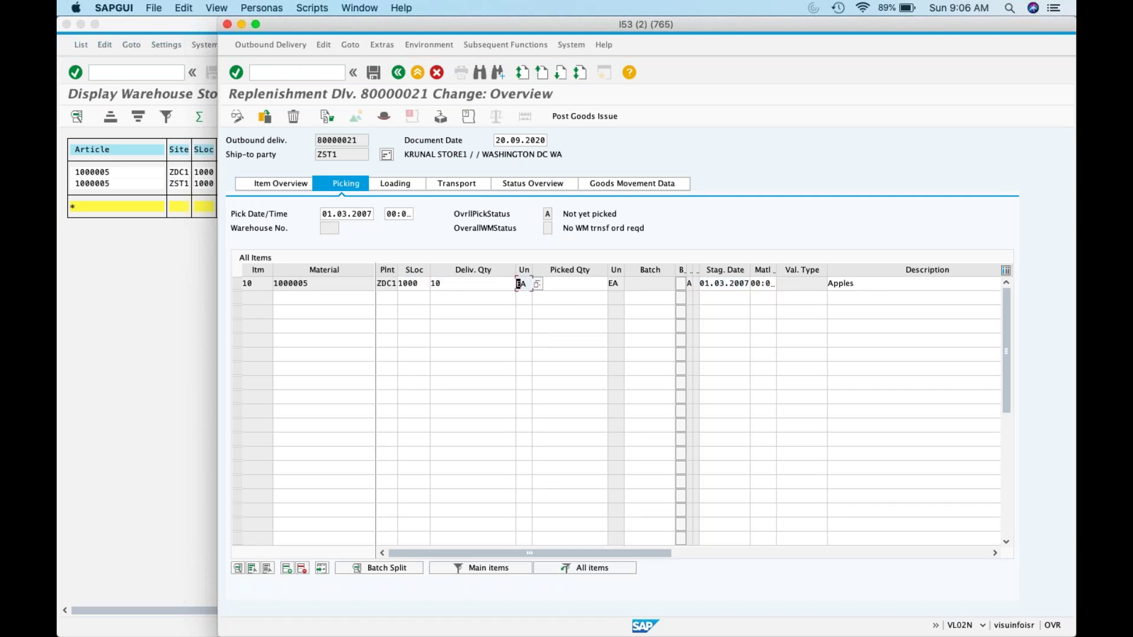
left_click(536, 283)
type("10")
key("Return")
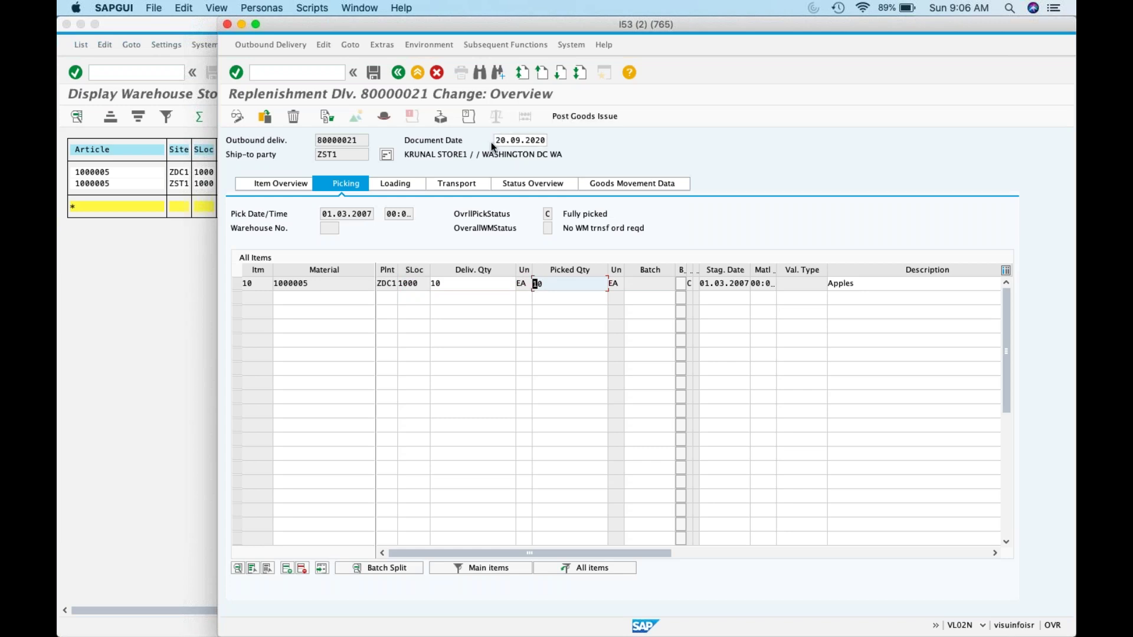
left_click(520, 141)
type("01.")
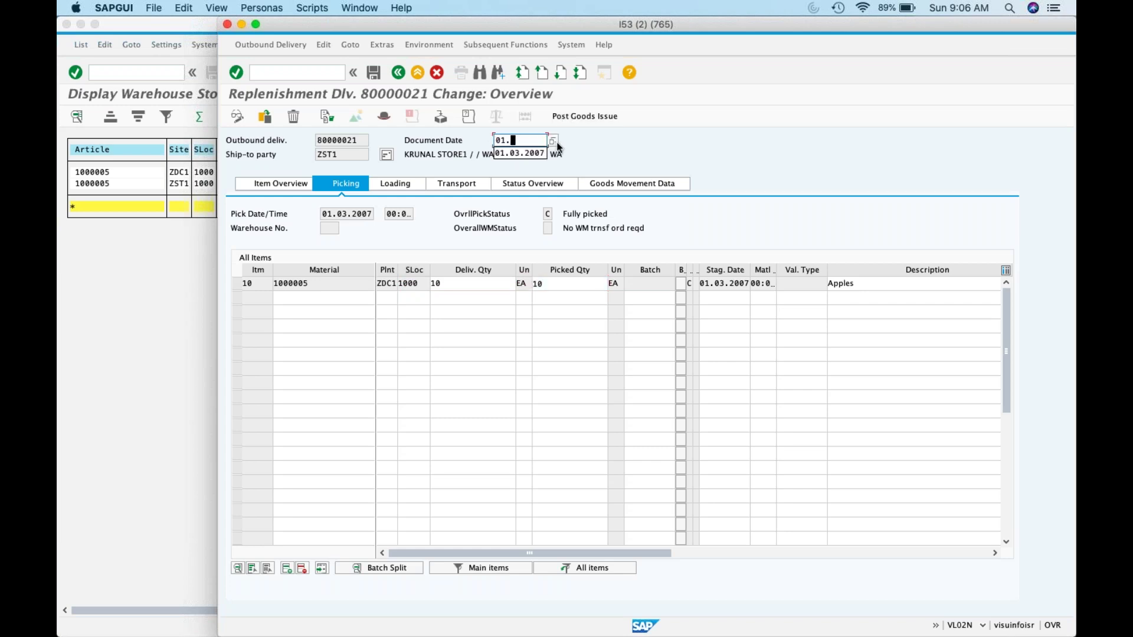
type("03.2007")
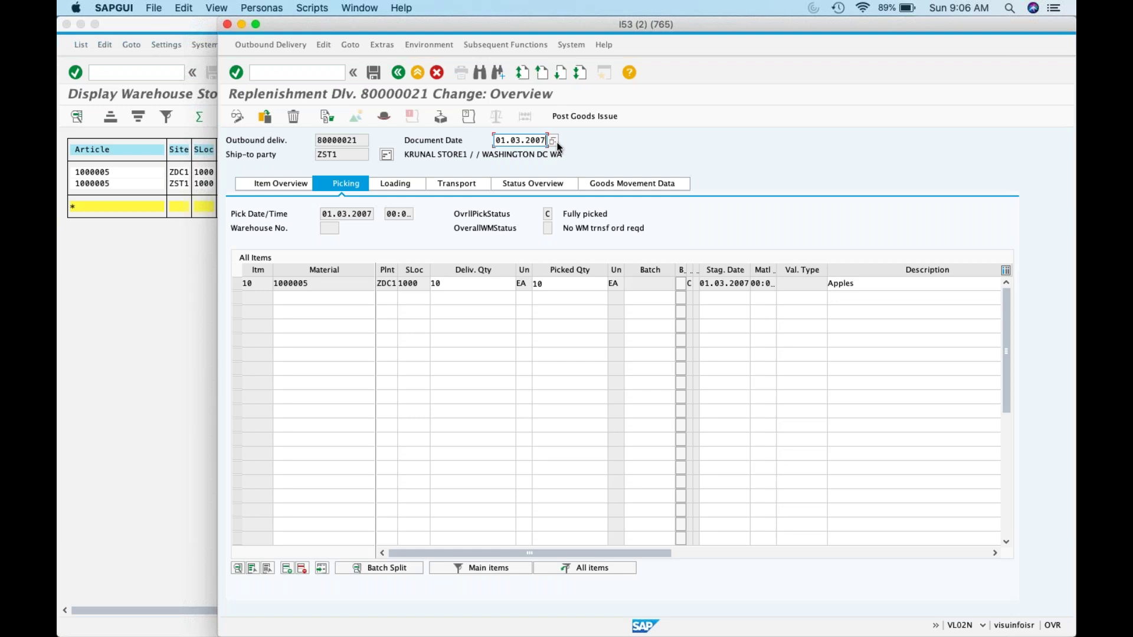
Step: Try Post Goods Issue, then back out of the posting-period error log to the Item Overview
left_click(572, 118)
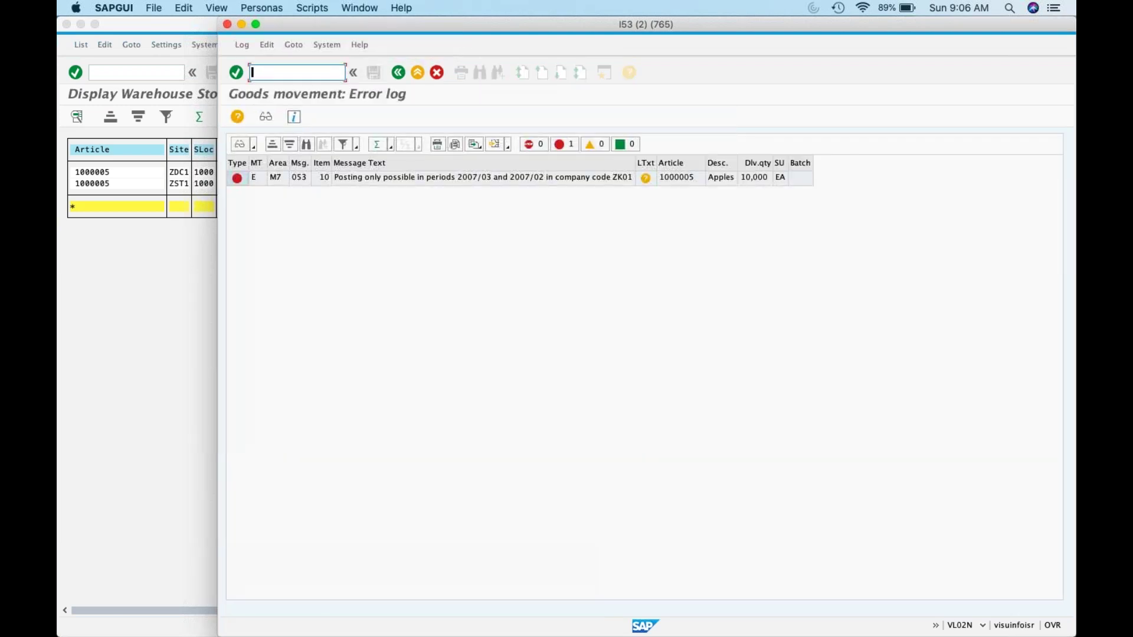
left_click(397, 73)
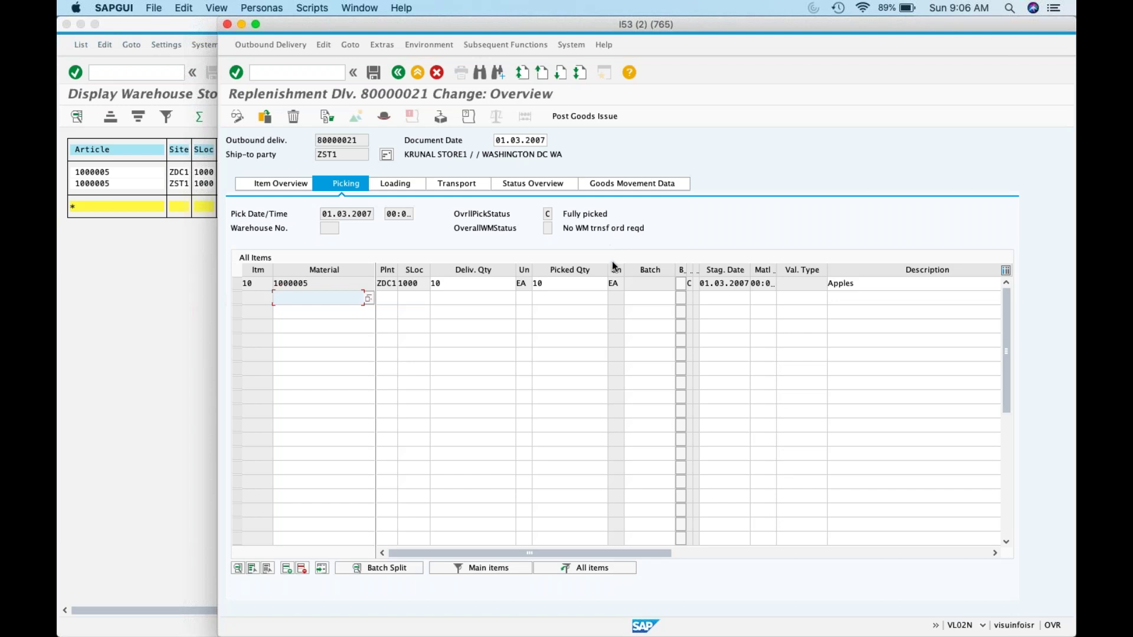
left_click(308, 185)
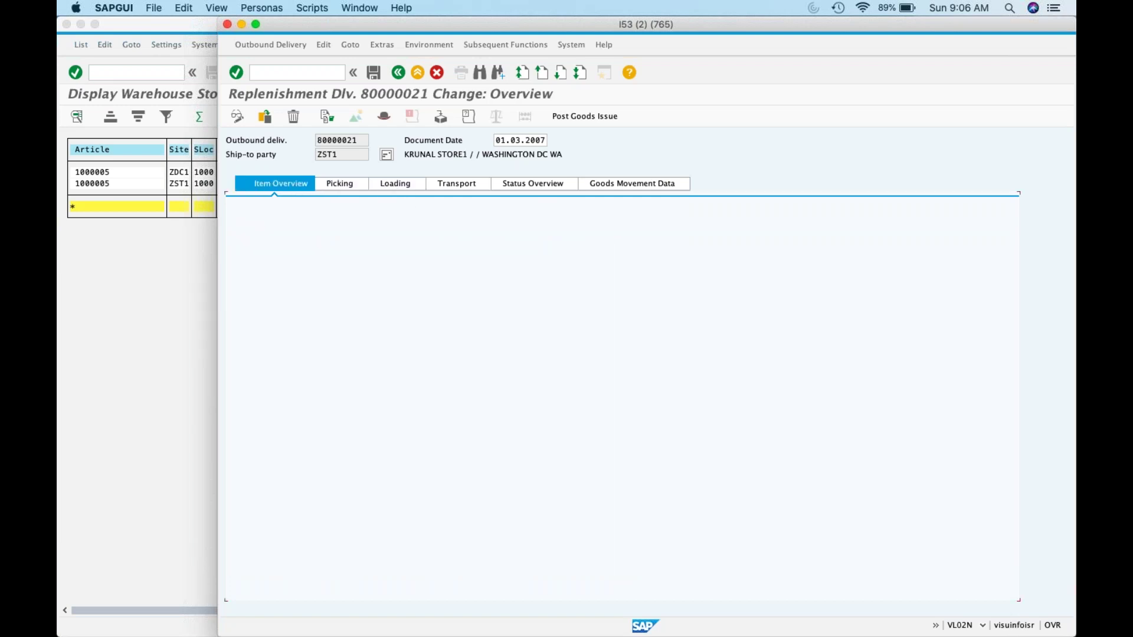
Step: Browse the Picking, Loading and Transport tabs, paging the item table sideways
left_click(356, 186)
left_click(402, 185)
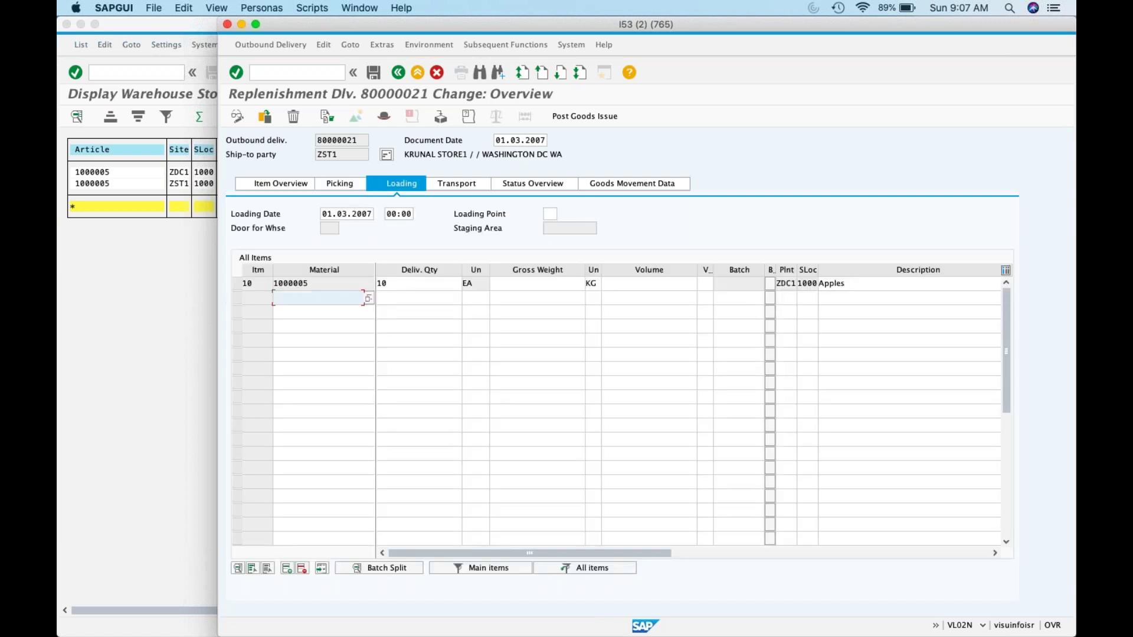
left_click(950, 553)
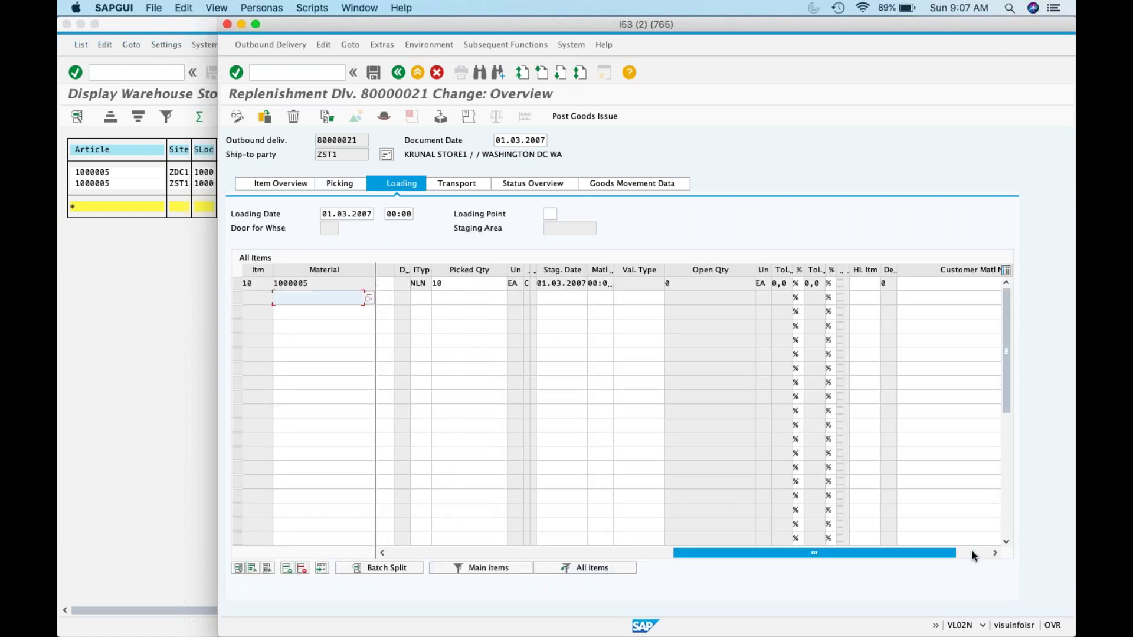
left_click(974, 556)
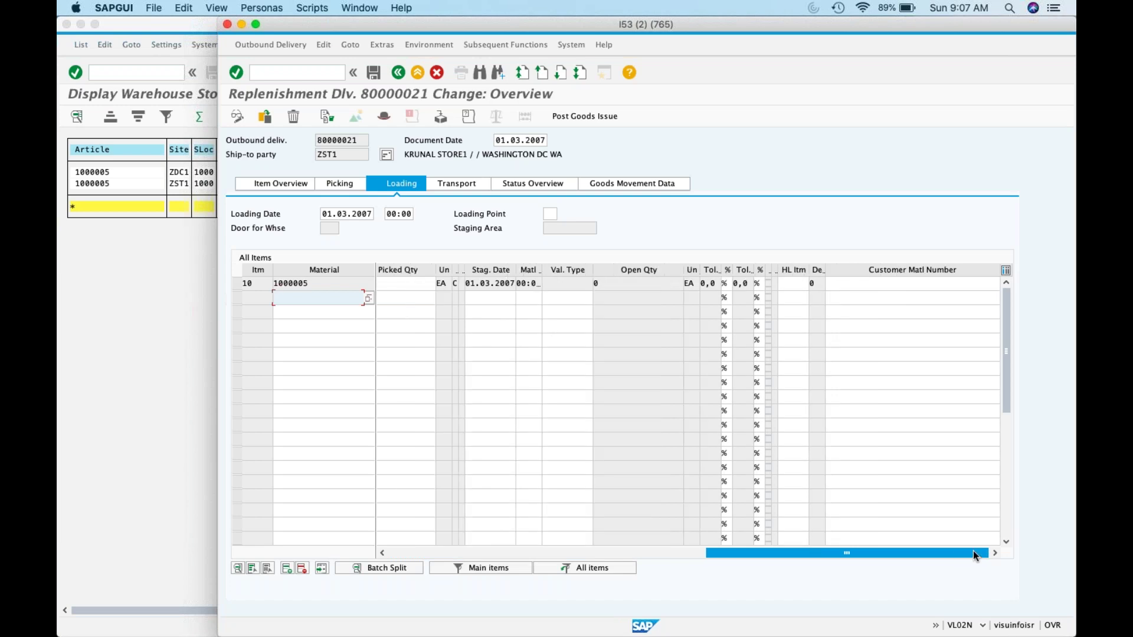
left_click(474, 186)
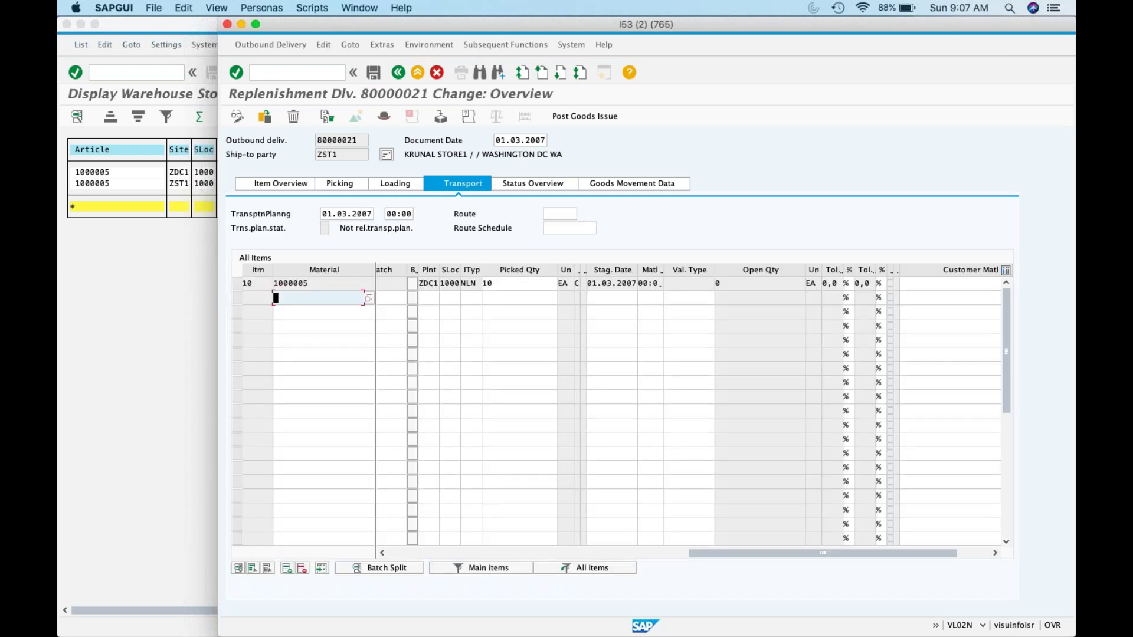
left_click(973, 554)
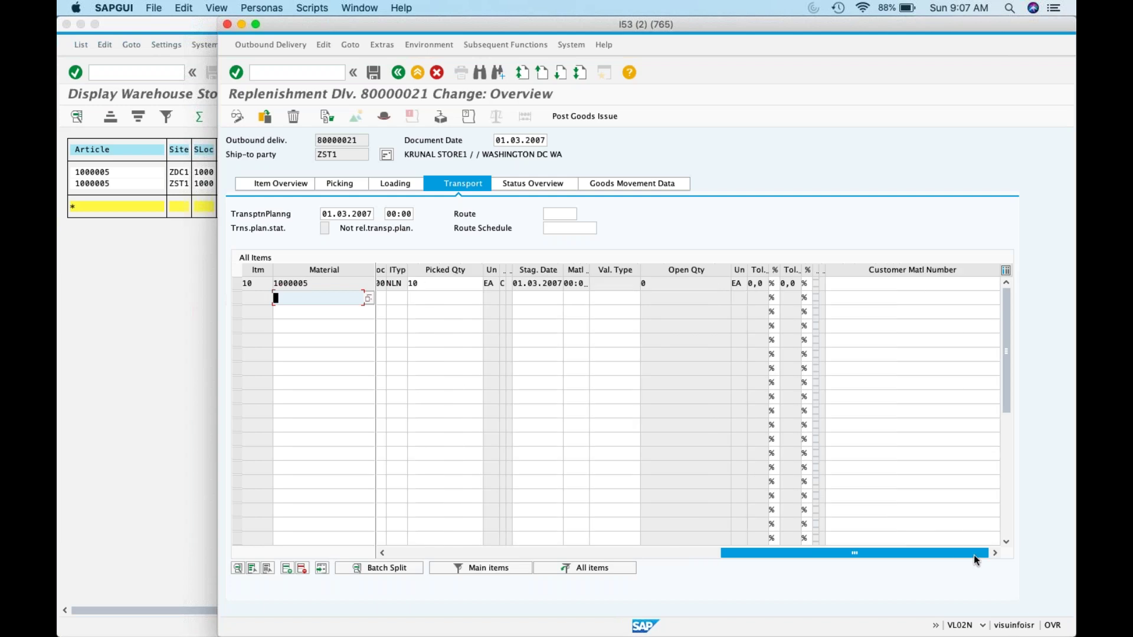
left_click(427, 554)
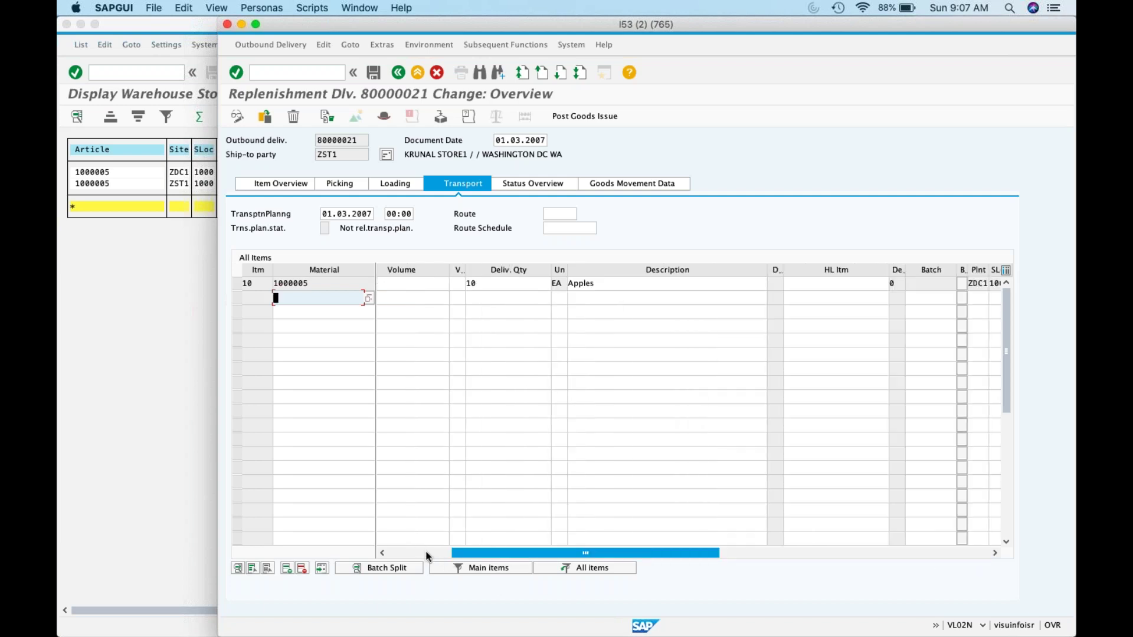
left_click(427, 553)
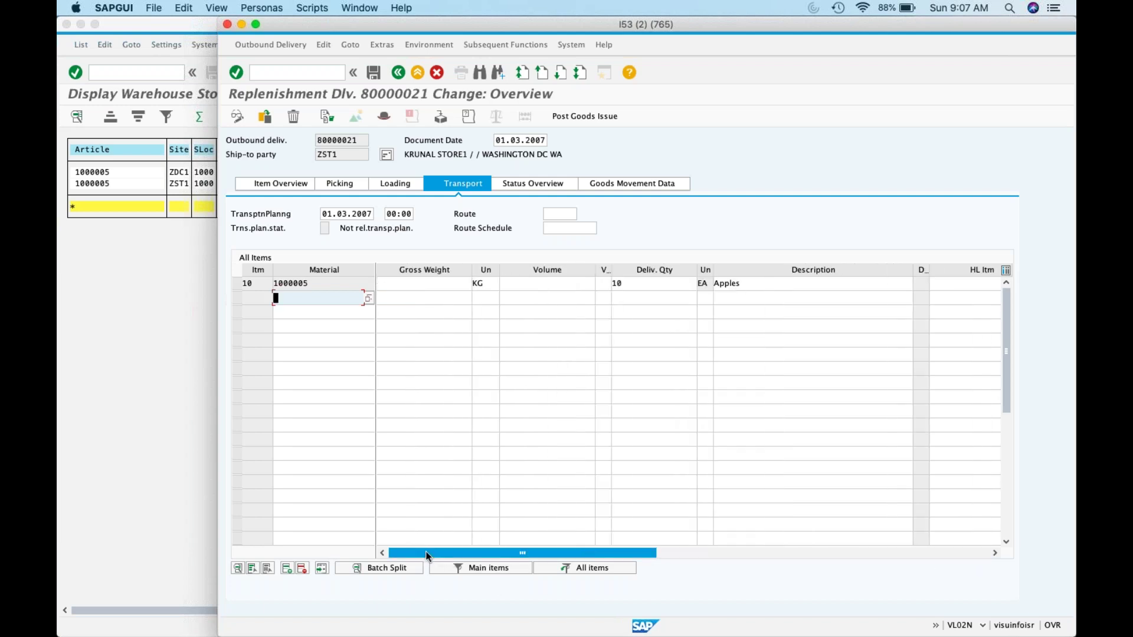
Step: Check the Goods Movement Data and Status Overview tabs, then leave the change screen
left_click(636, 188)
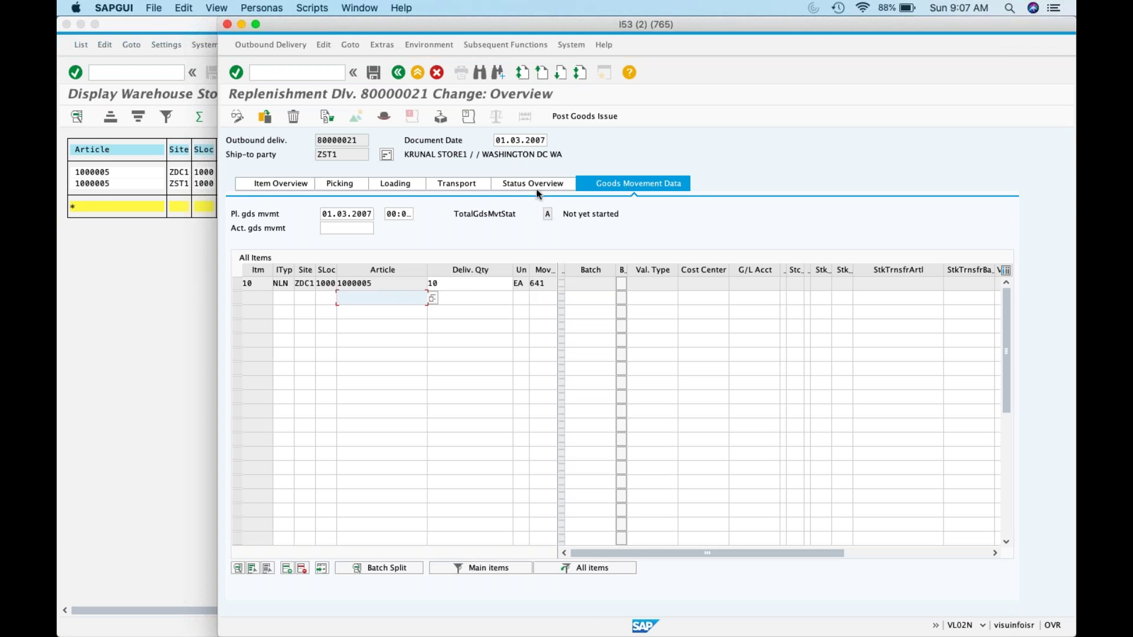
left_click(953, 554)
left_click(573, 187)
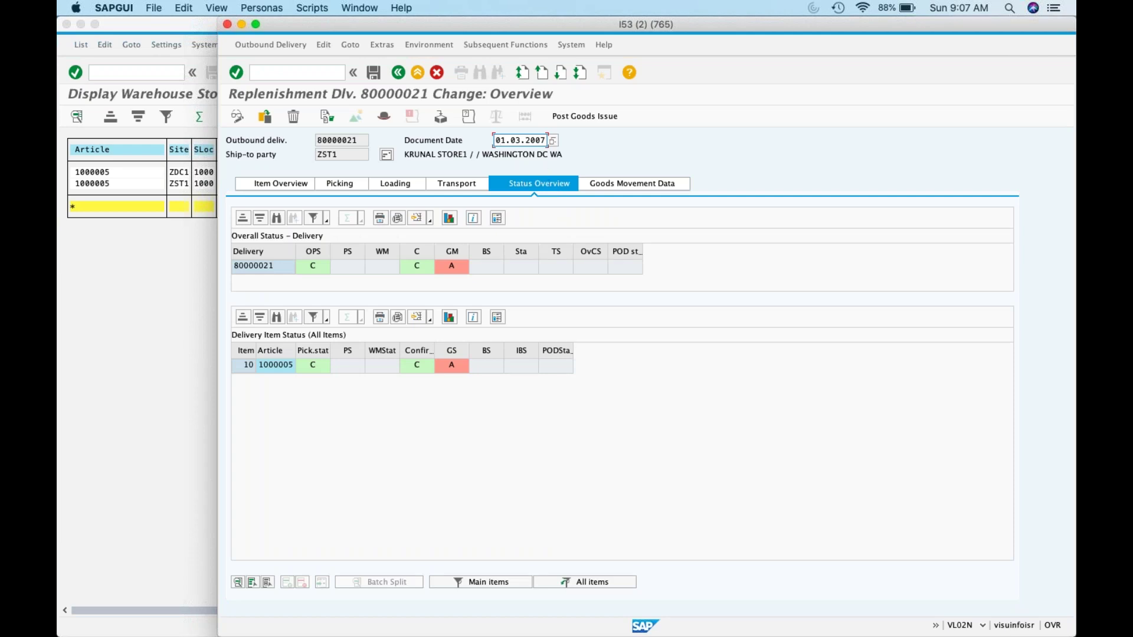
left_click(400, 74)
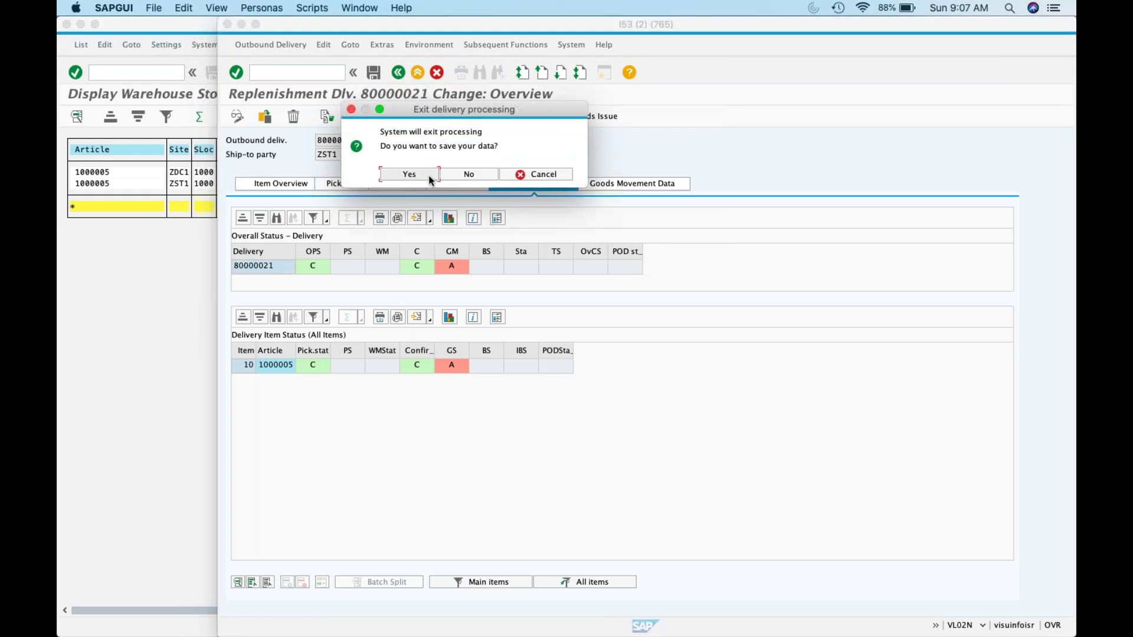
Step: Confirm exiting the delivery with saving, then launch transaction OMSY
left_click(429, 176)
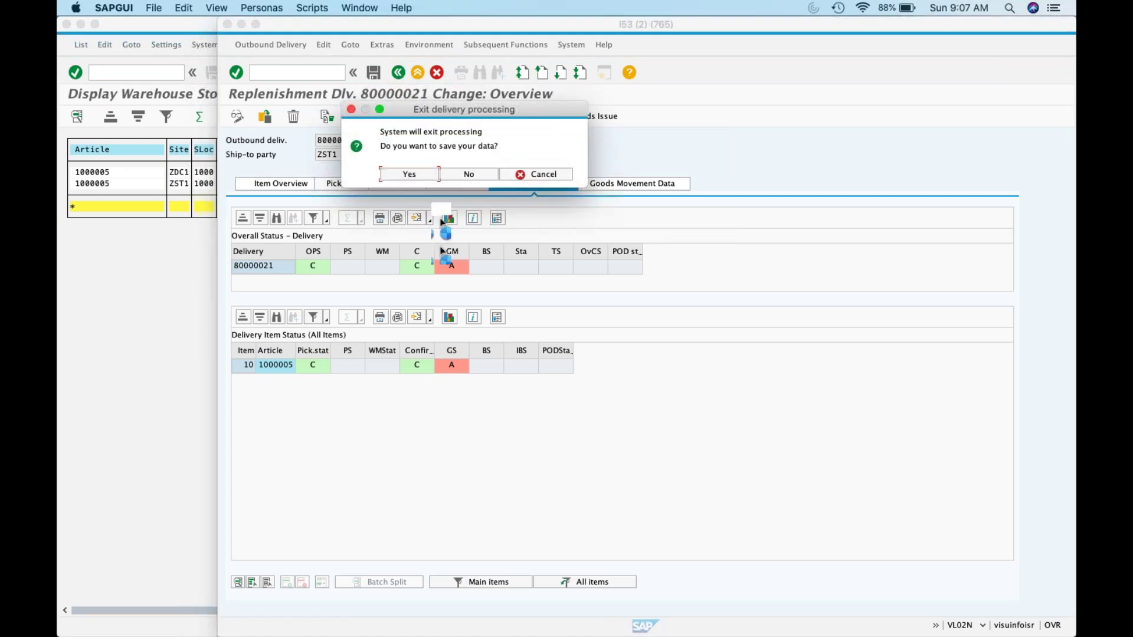
left_click(477, 172)
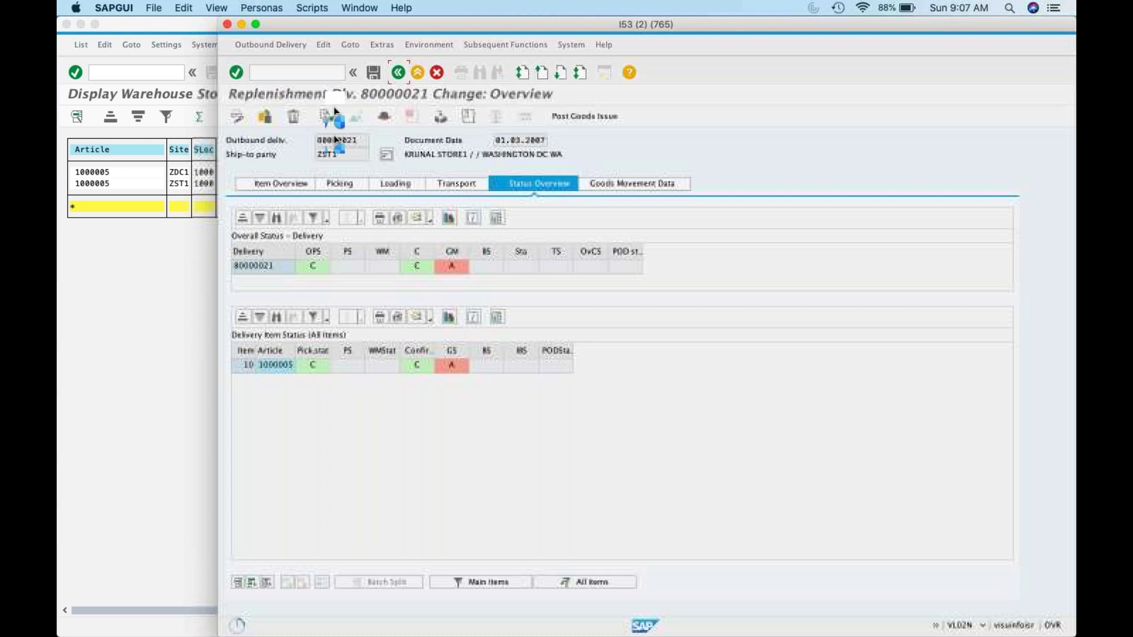
left_click(305, 73)
type("/n")
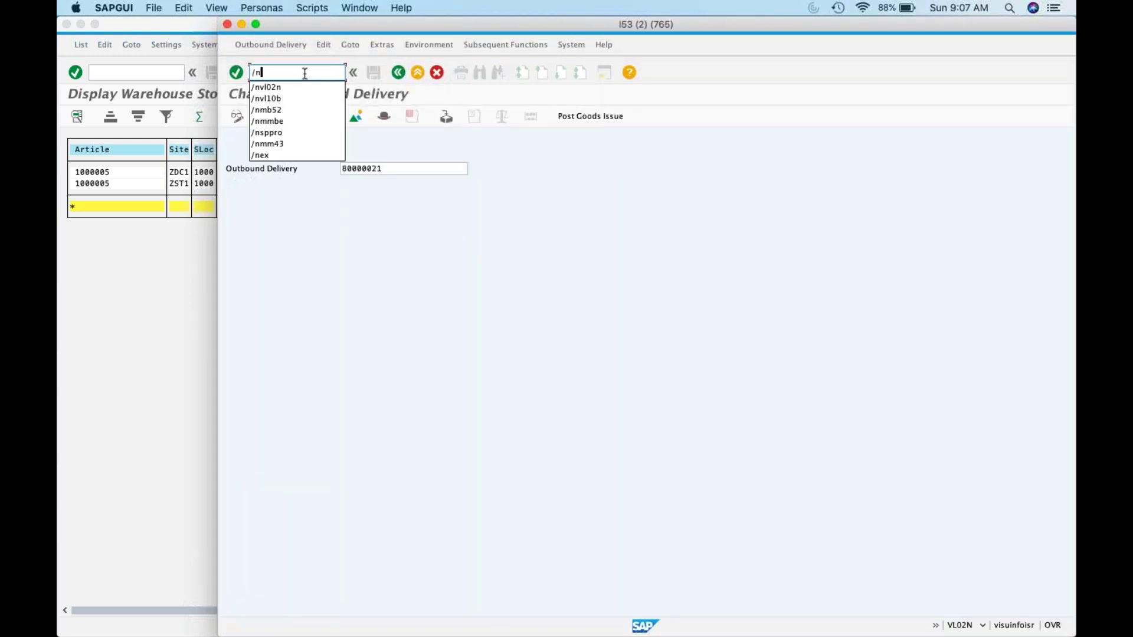
type("o")
key("BackSpace")
type("msy")
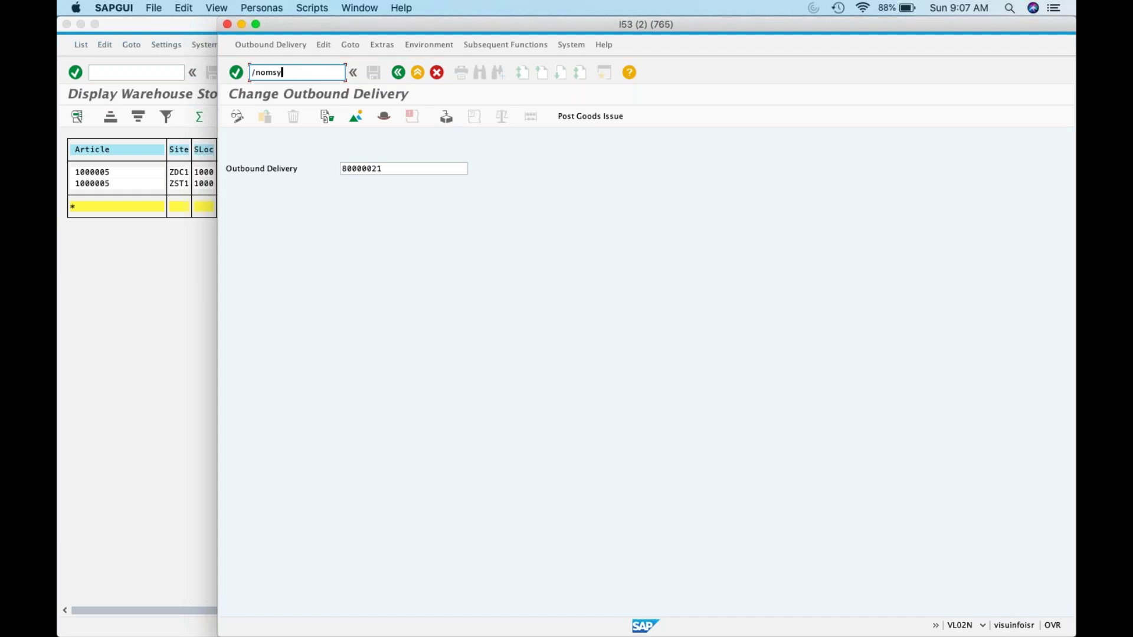
key("Return")
Step: Position the company code list on ZK01
left_click(384, 366)
type("zk01")
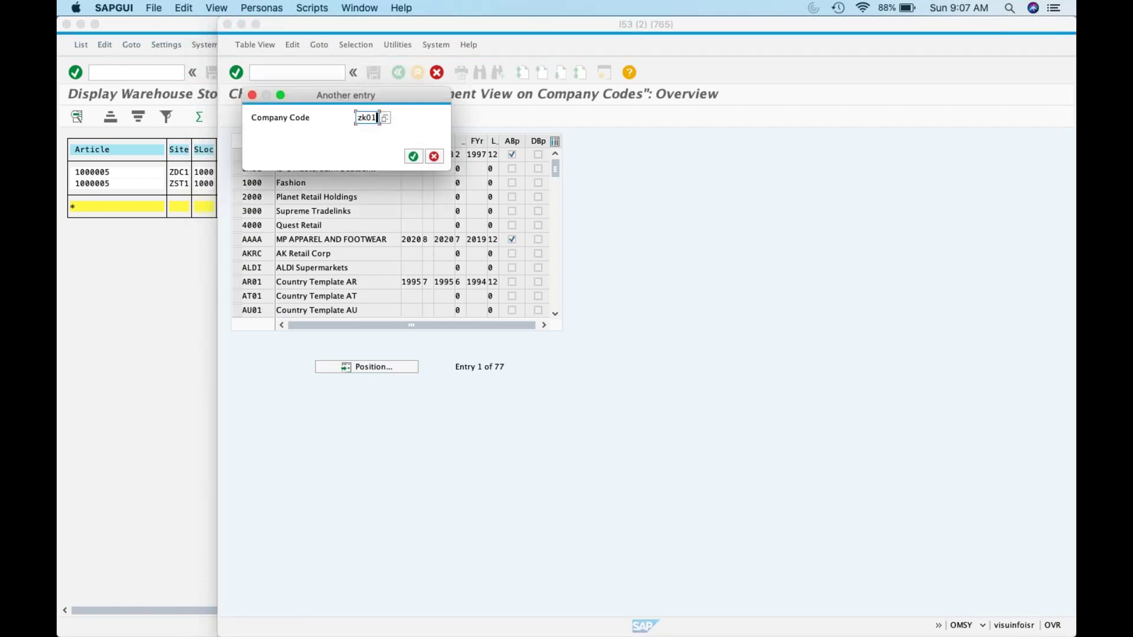
key("Return")
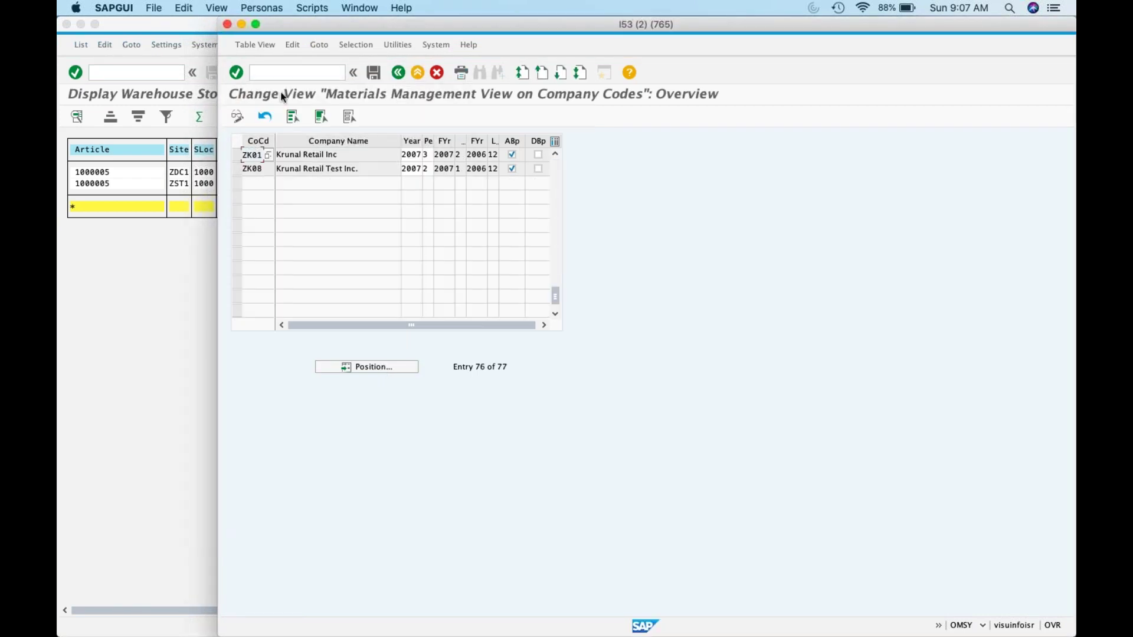
left_click(446, 157)
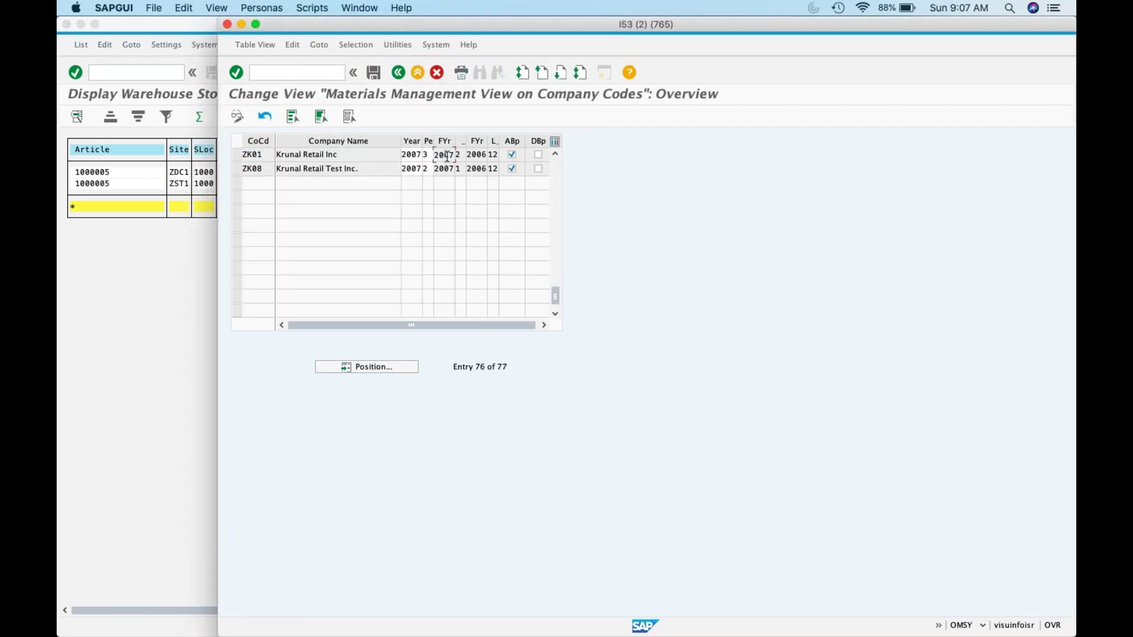
Step: Change ZK01's year to 2020 and period to 1, and submit
left_click(416, 156)
key("BackSpace")
key("BackSpace")
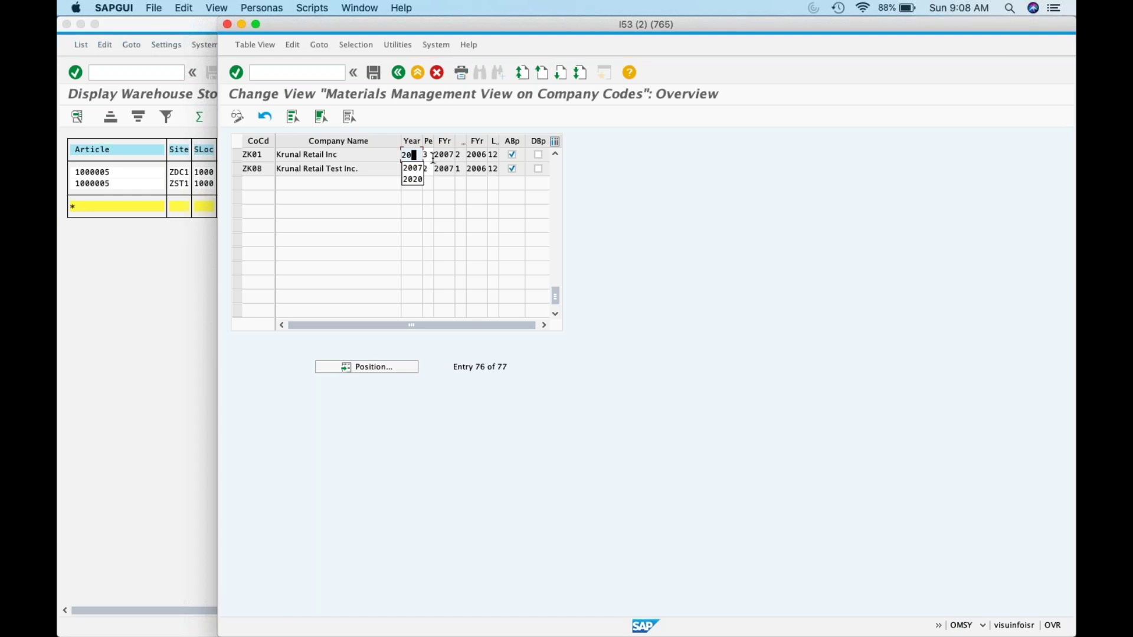
type("20")
left_click(430, 156)
key("BackSpace")
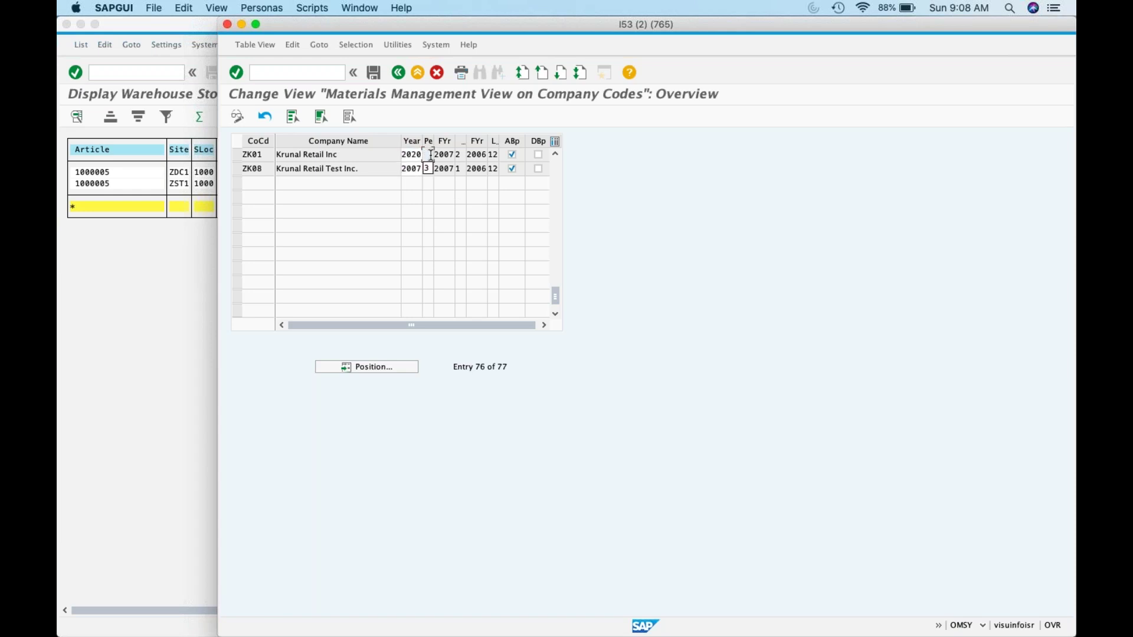
type("7")
key("BackSpace")
type("1")
key("Return")
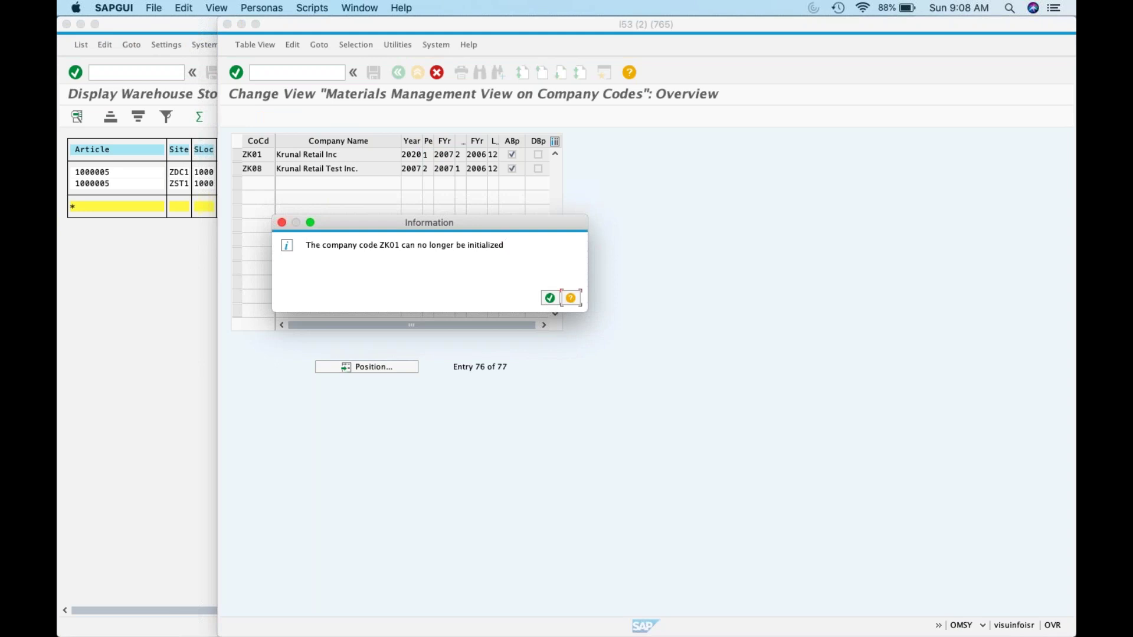
Step: Read the MM011 message help, close it, and dismiss the initialization notice
left_click(571, 298)
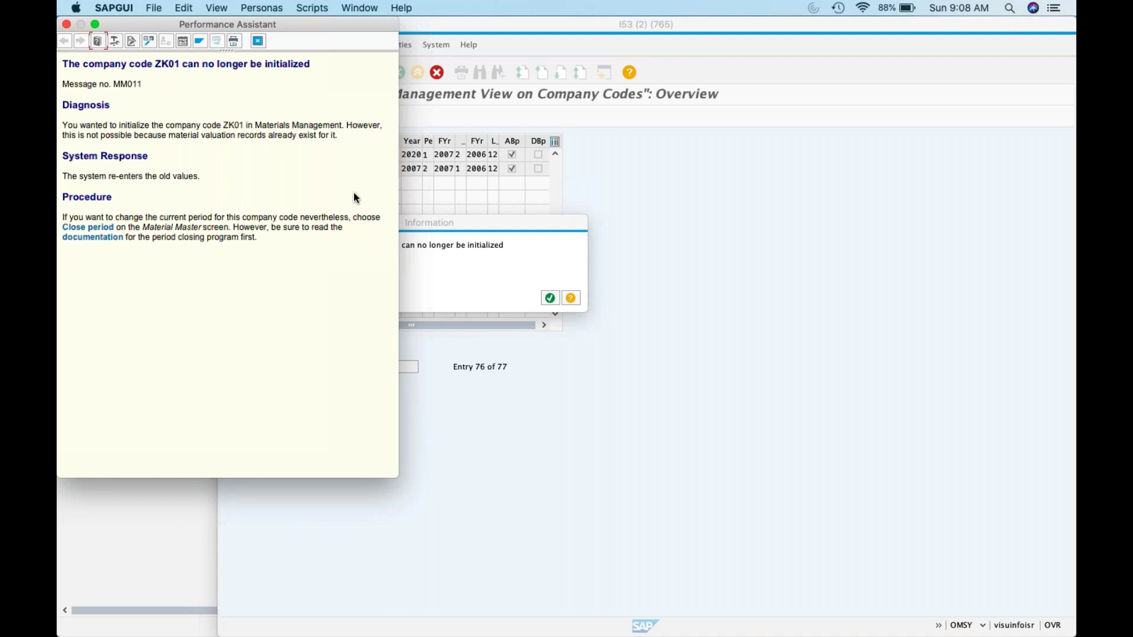
left_click(260, 43)
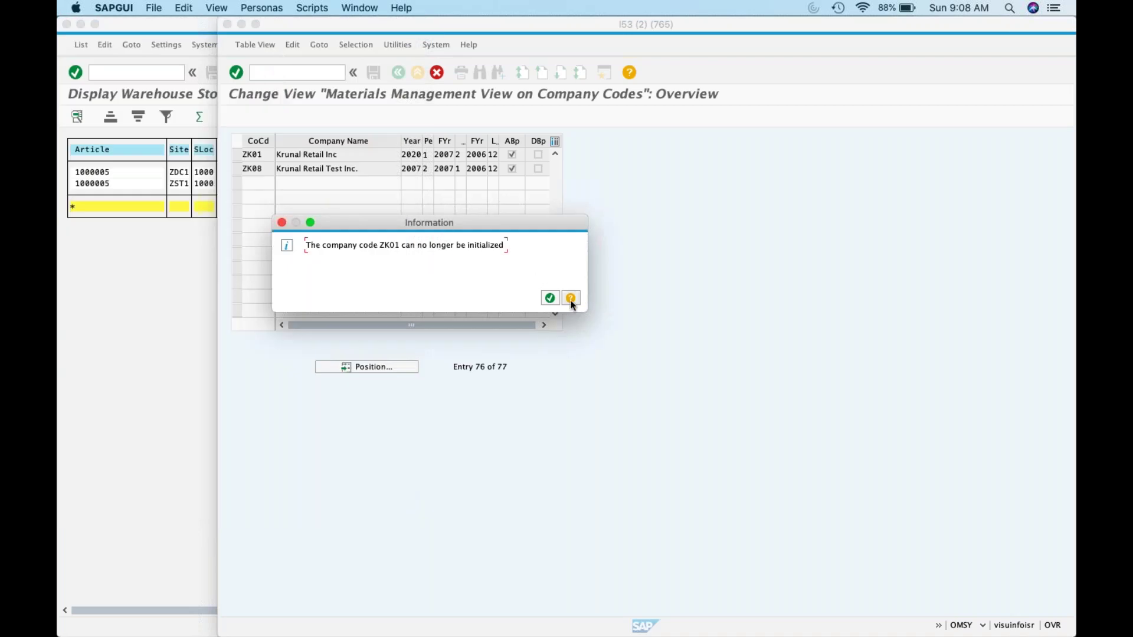
left_click(548, 297)
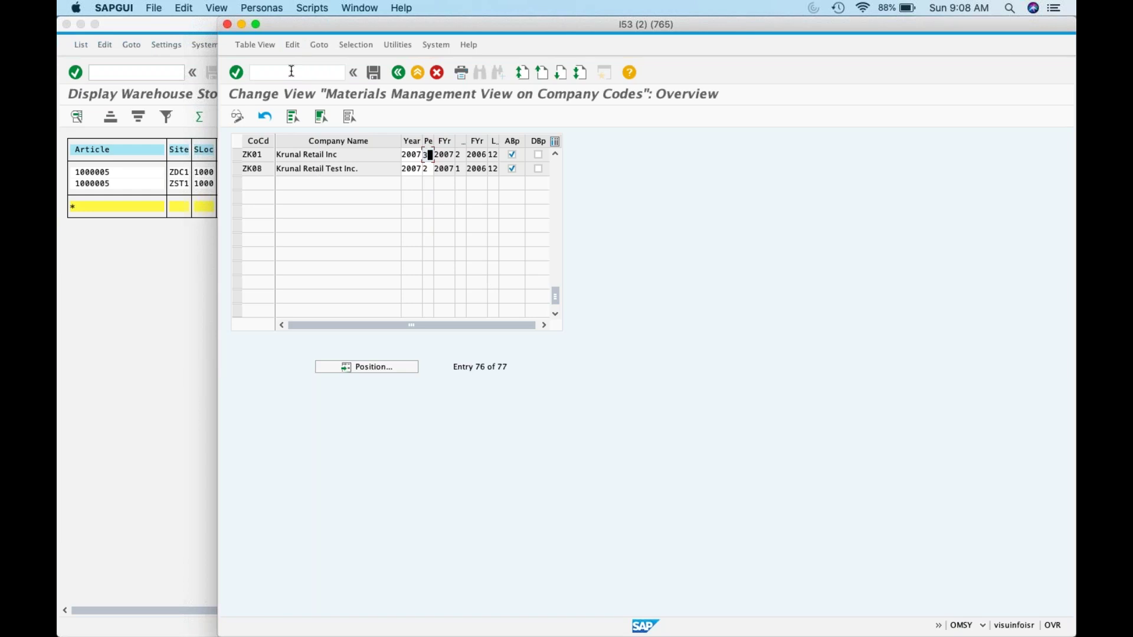
Step: Start MMPV and enter company code ZK01, period 04 and fiscal year 2007
left_click(284, 66)
type("/n")
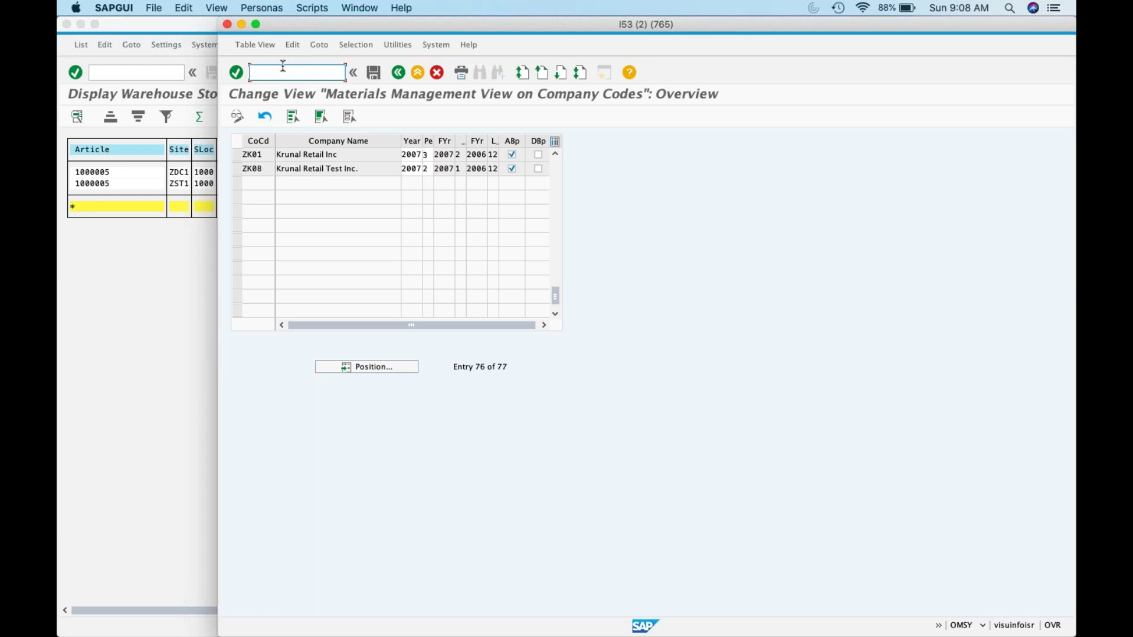
type("mmpv")
key("Return")
type("2007")
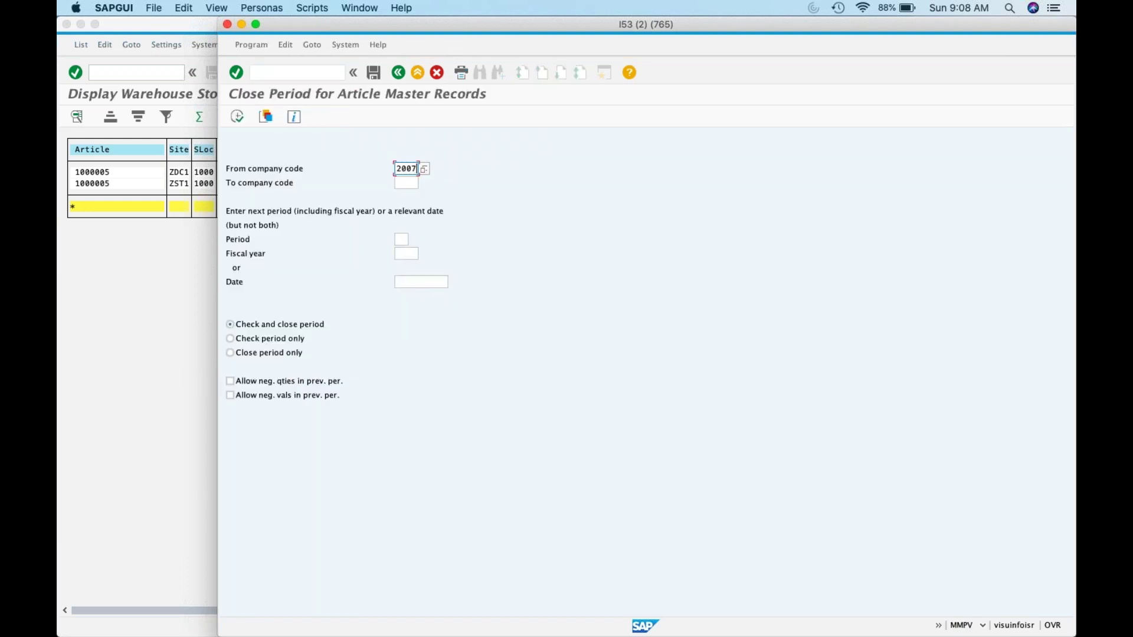
key("Tab")
type("2007")
left_click(402, 239)
type("04")
left_click(402, 253)
type("2007")
left_click_drag(398, 168, 429, 171)
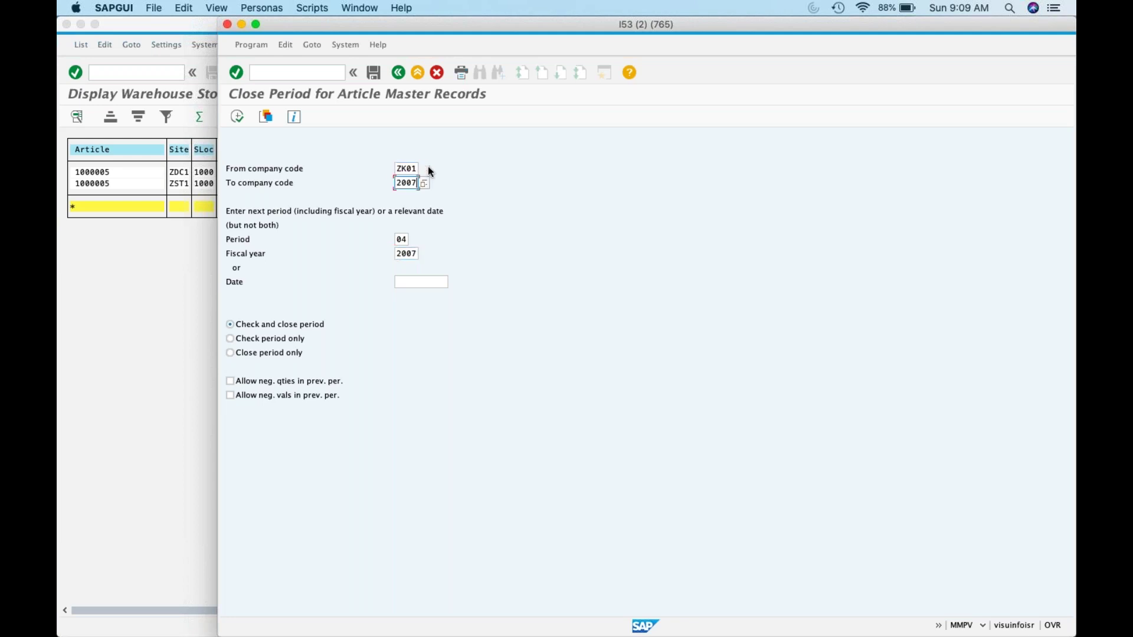
key("BackSpace")
key("BackSpace")
key("BackSpace")
type("zk01")
Step: Allow negative quantities and values, execute the period close, and return from the log
left_click(294, 382)
left_click(290, 394)
left_click(238, 120)
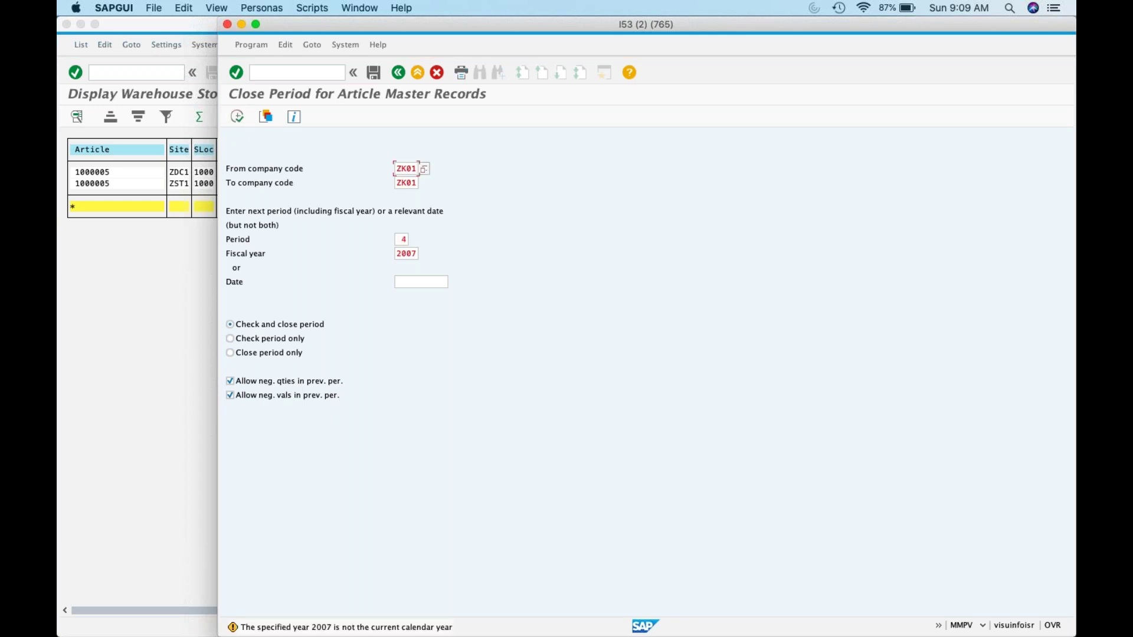
left_click(237, 117)
left_click(403, 77)
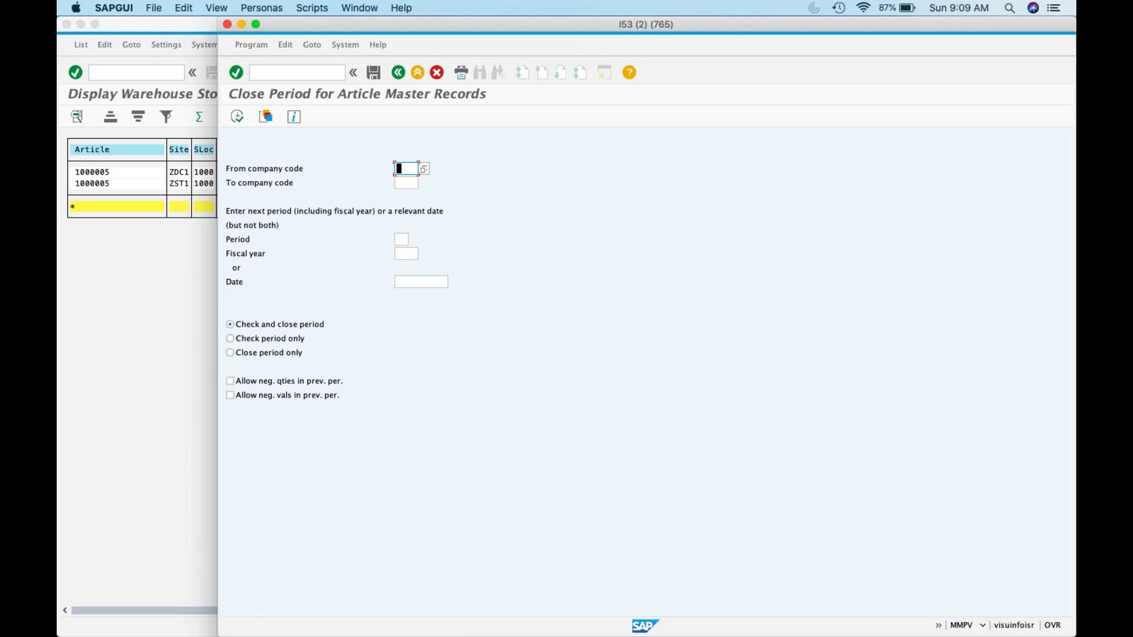
left_click(261, 45)
left_click(516, 190)
Step: View the source of program RMMMPERI from System > Status, then close the status details
left_click(345, 45)
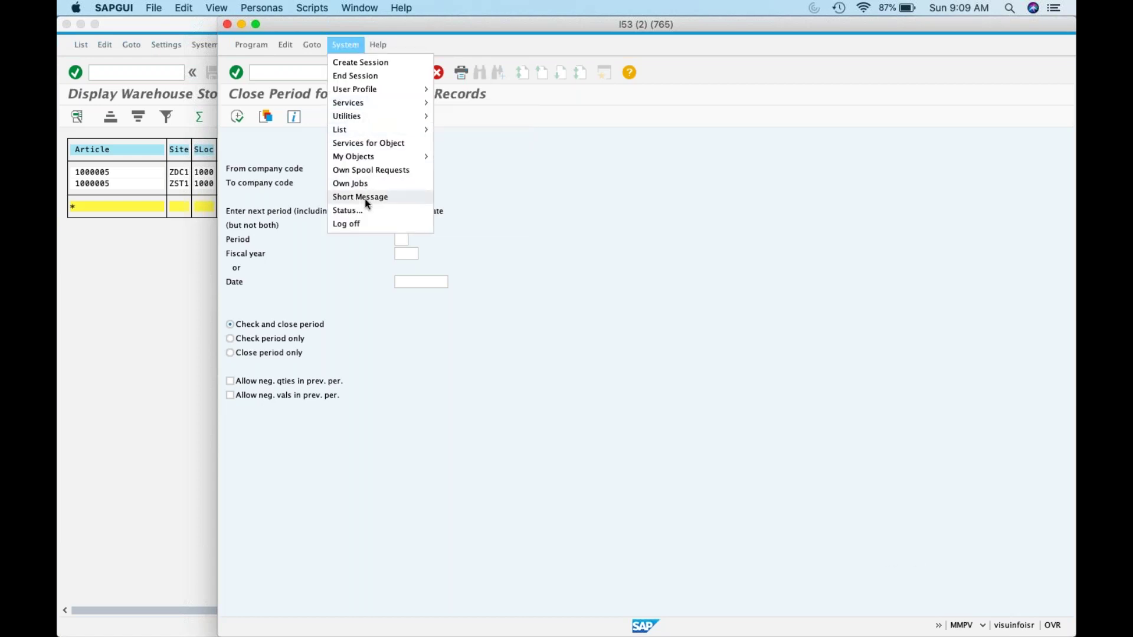
left_click(365, 209)
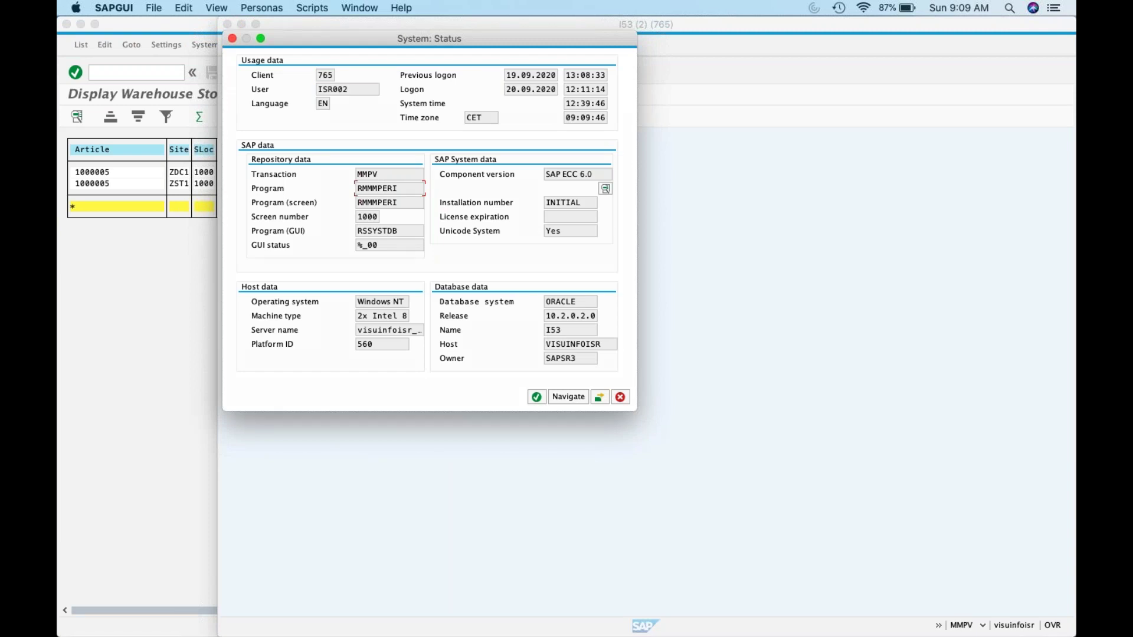
key("ctrl+f")
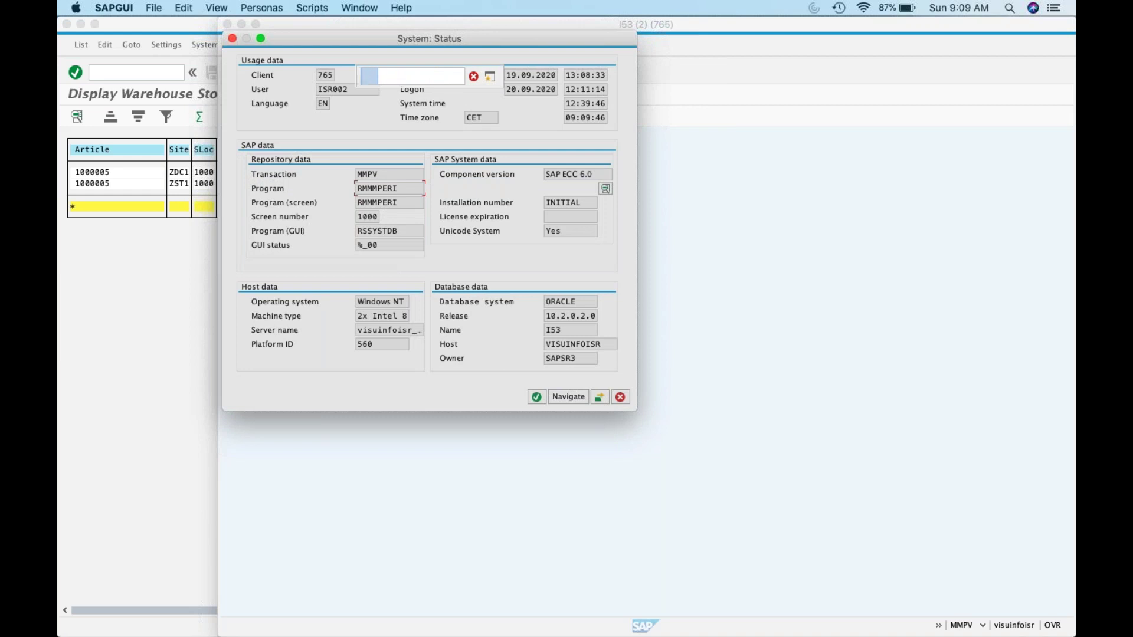
double_click(377, 189)
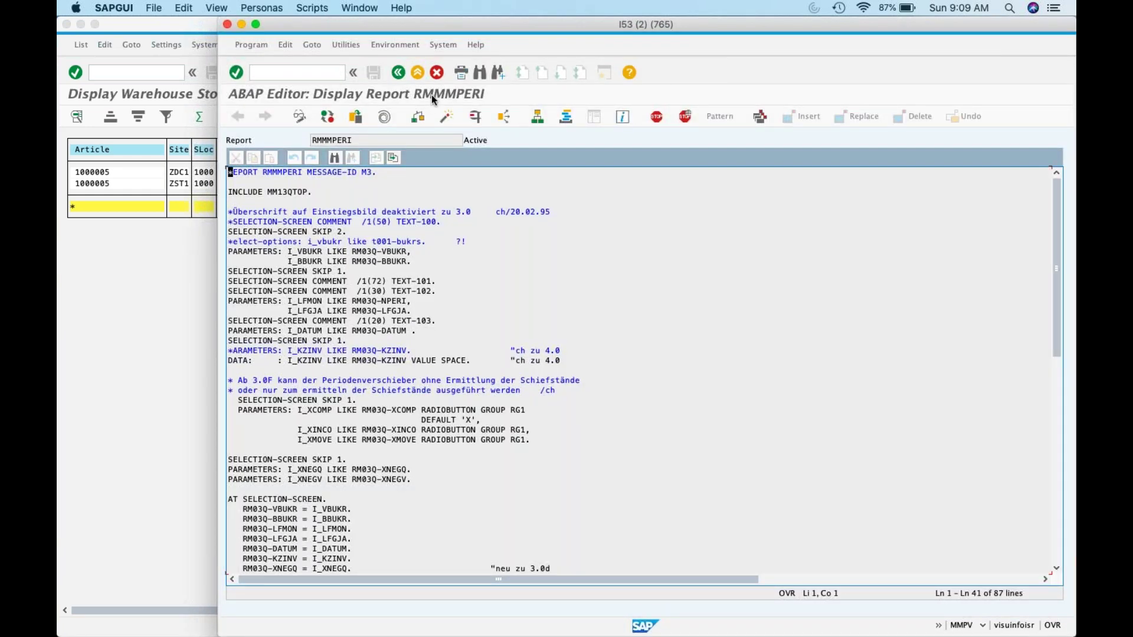
left_click(398, 72)
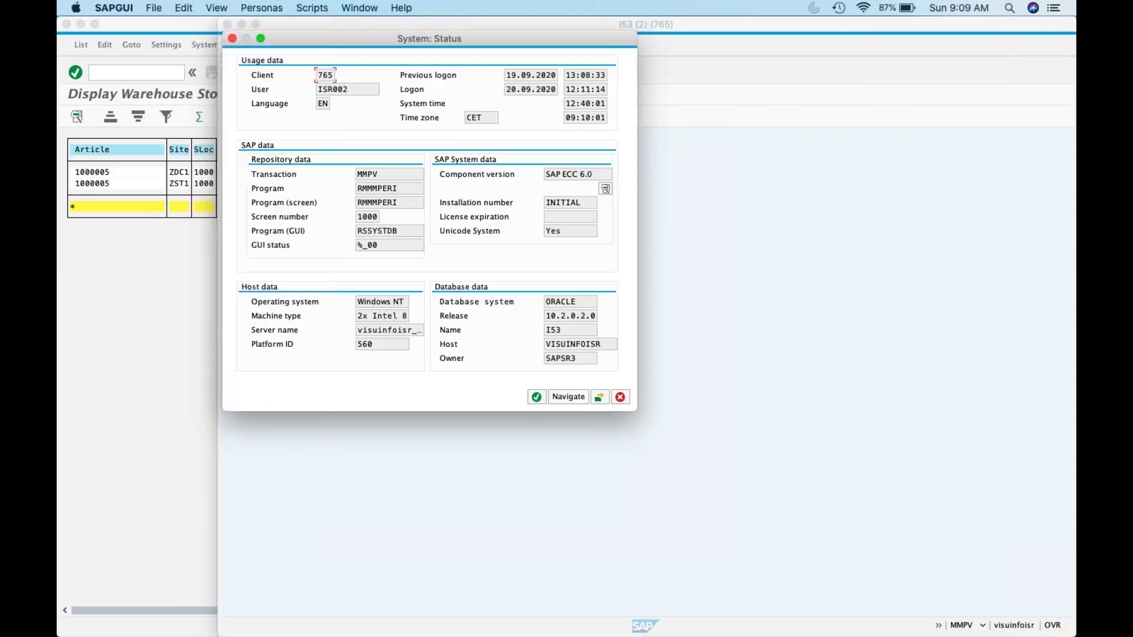
left_click(620, 396)
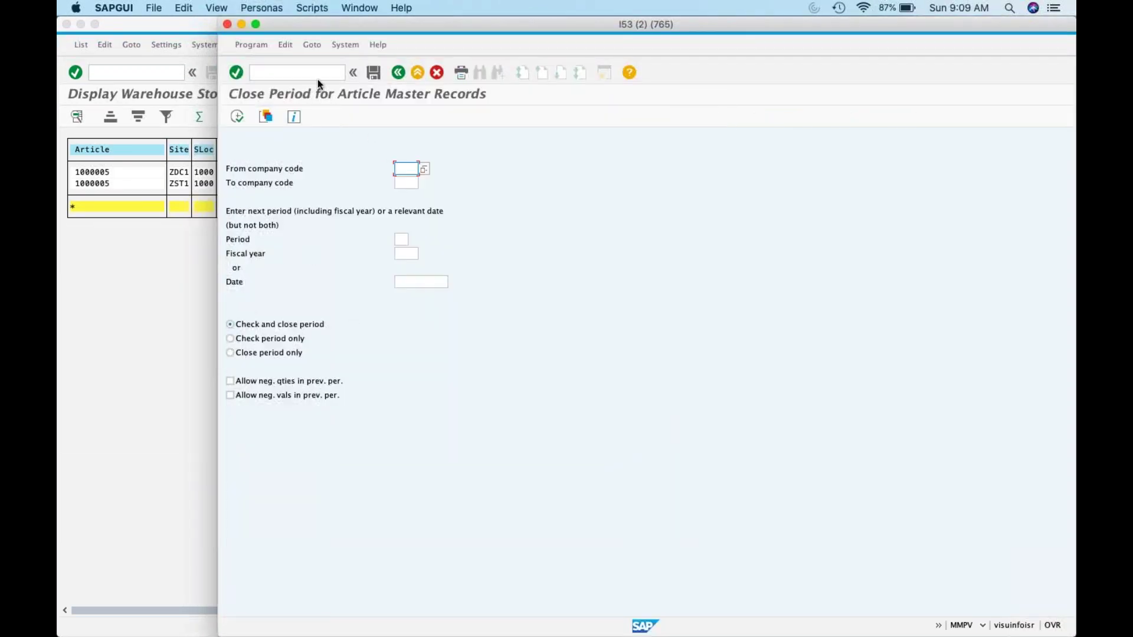
Step: Copy the program name RMMMPERI from System > Status and cancel the dialog
left_click(346, 46)
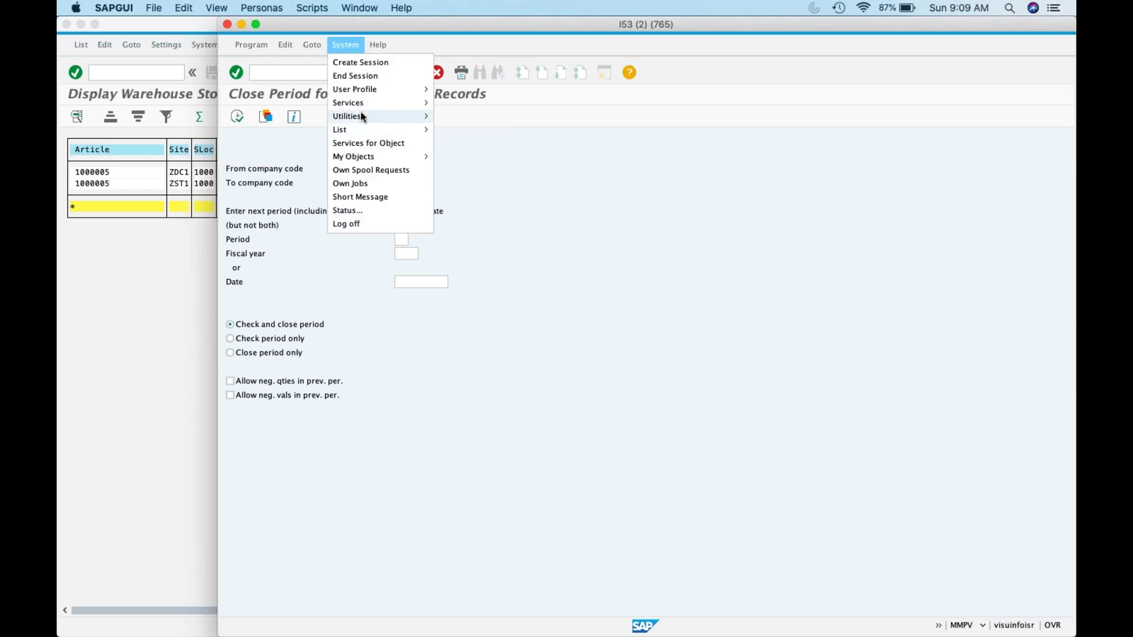
left_click(352, 212)
left_click_drag(401, 193, 254, 184)
key("super+c")
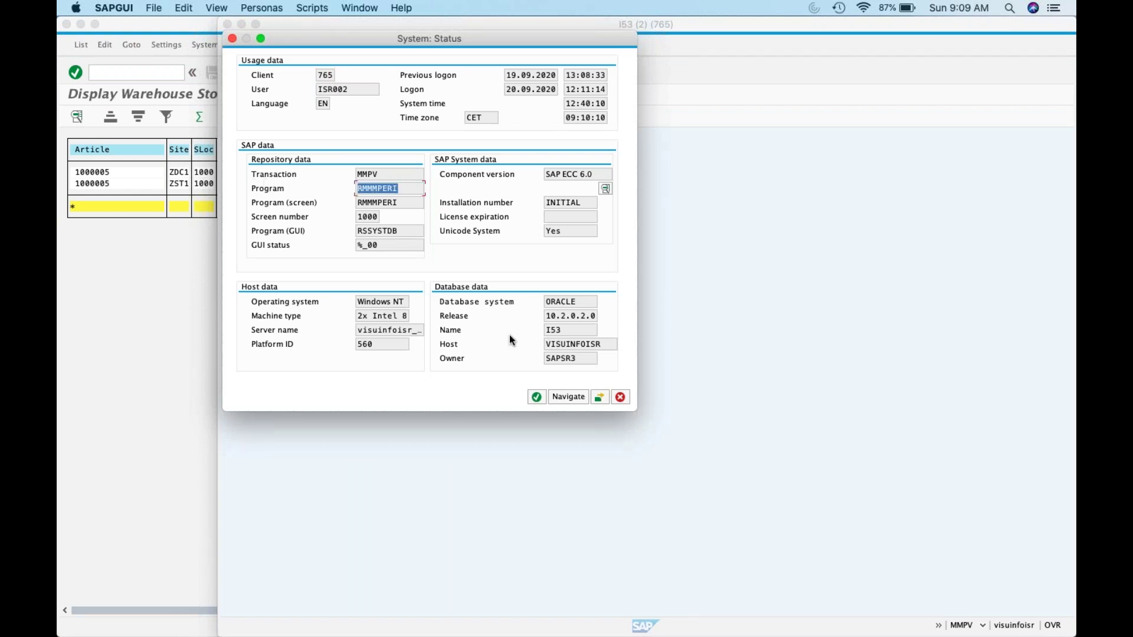
left_click(620, 397)
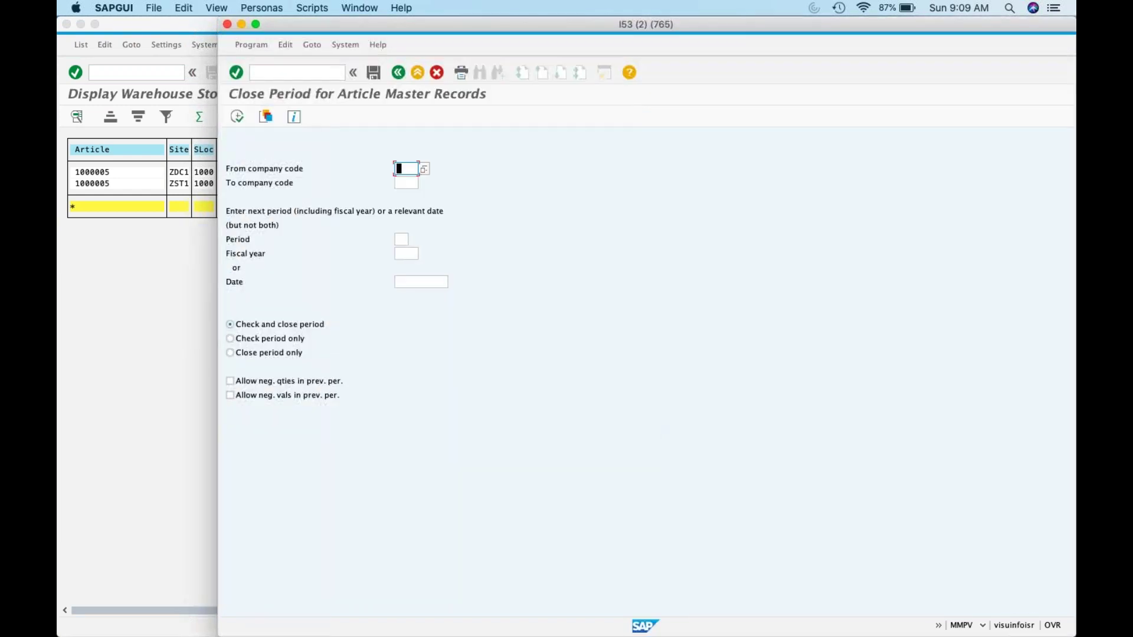
left_click(307, 68)
Step: Launch /nlsmw and enter test as project, subproject and object
type("/")
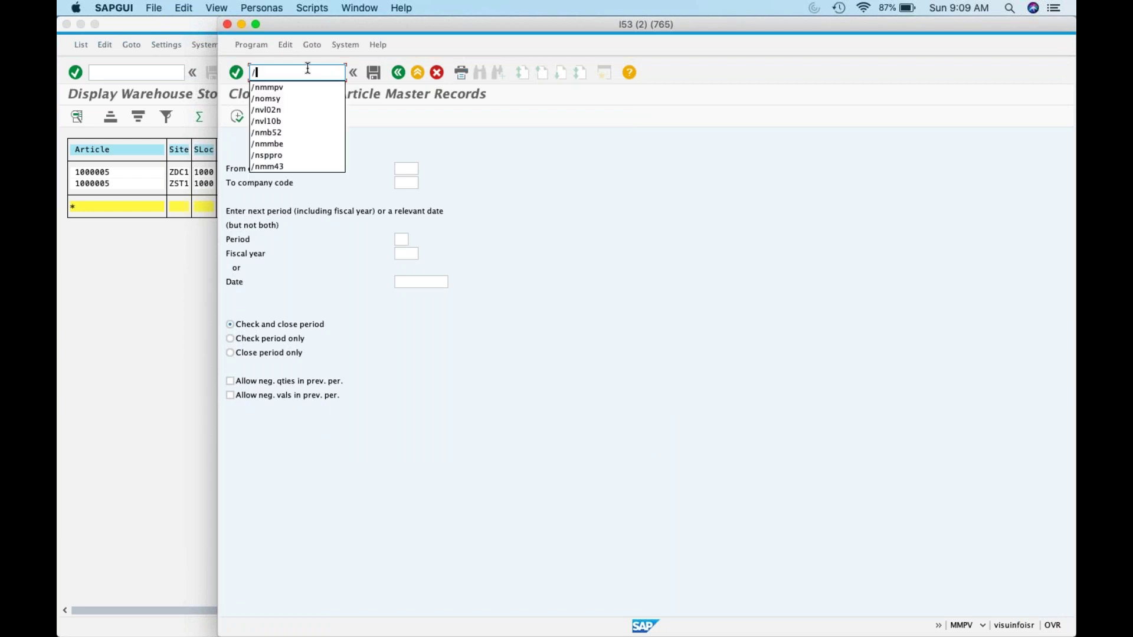
type("nlsmw")
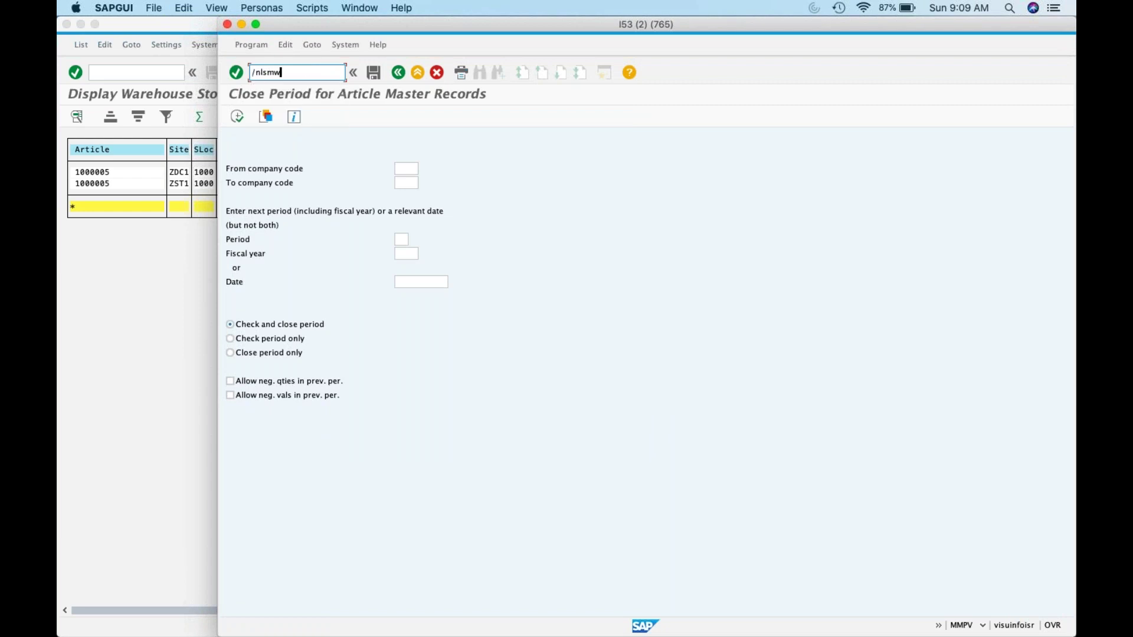
key("Return")
left_click(536, 300)
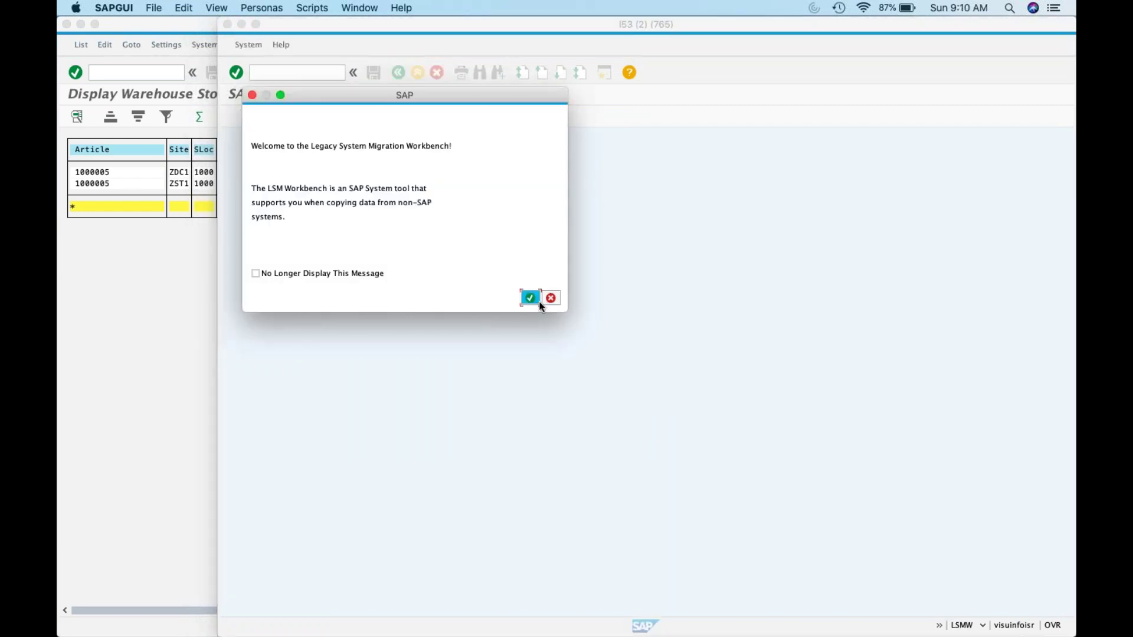
type("test")
key("Tab")
type("test")
key("Tab")
type("test")
left_click(237, 117)
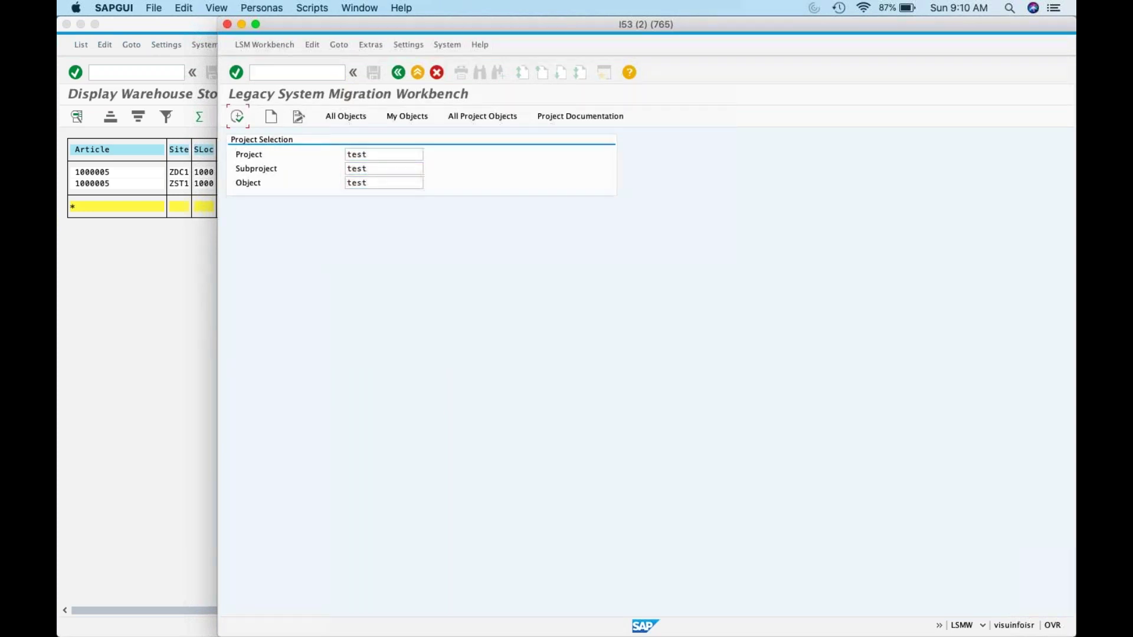
Step: Create project TEST, entering descriptions test, tst and object name mmpv
left_click(270, 116)
type("test")
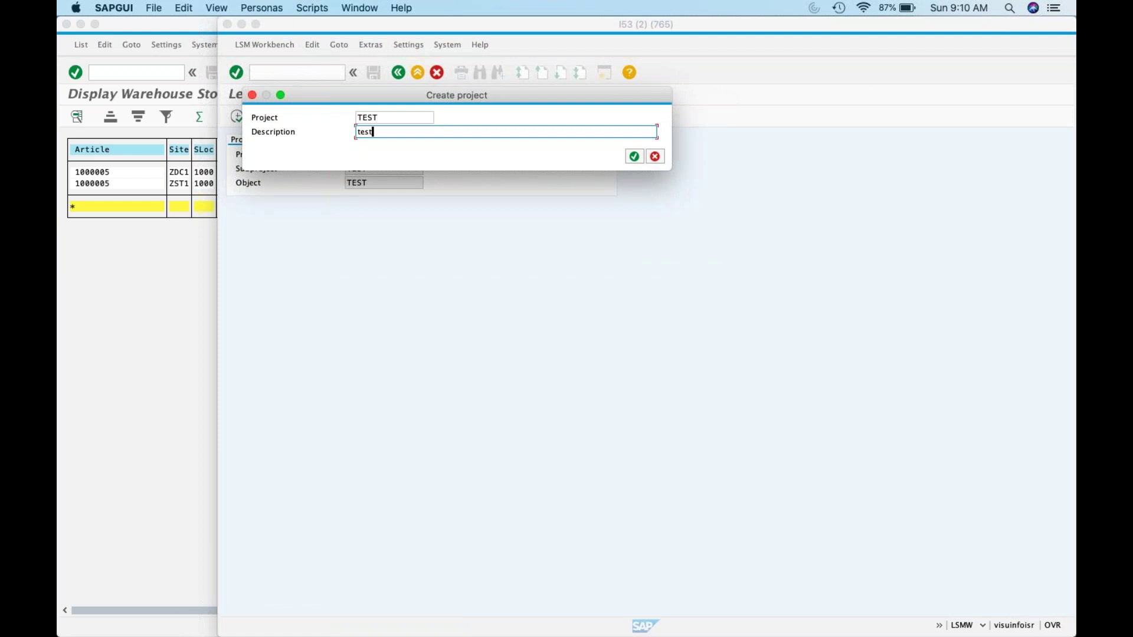
key("Return")
type("tst")
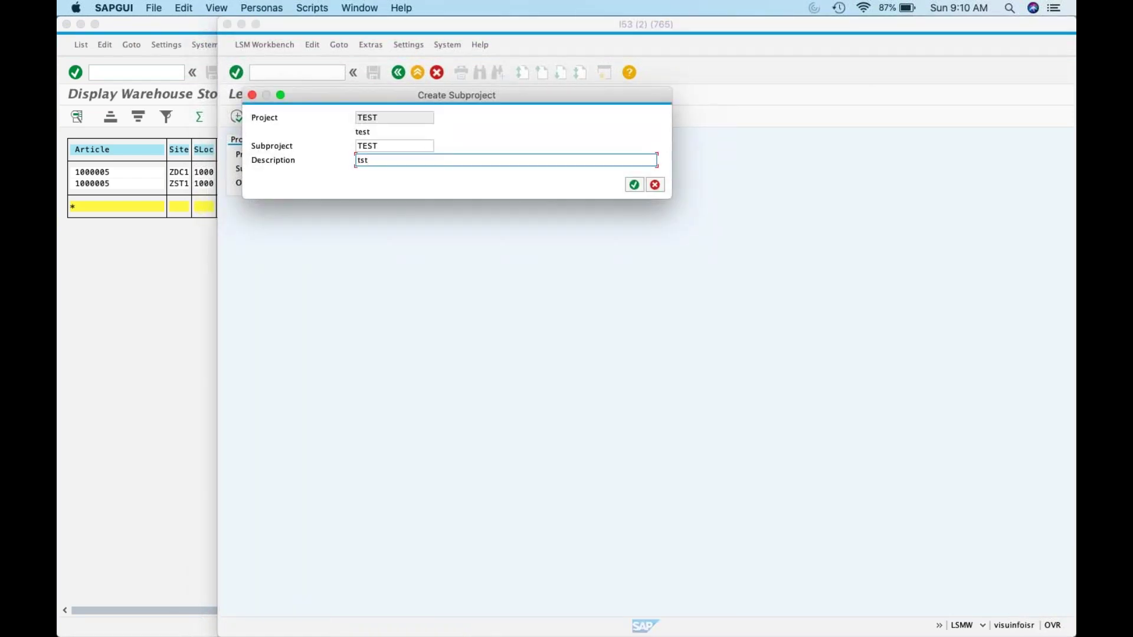
key("Return")
type("mmpv")
key("Return")
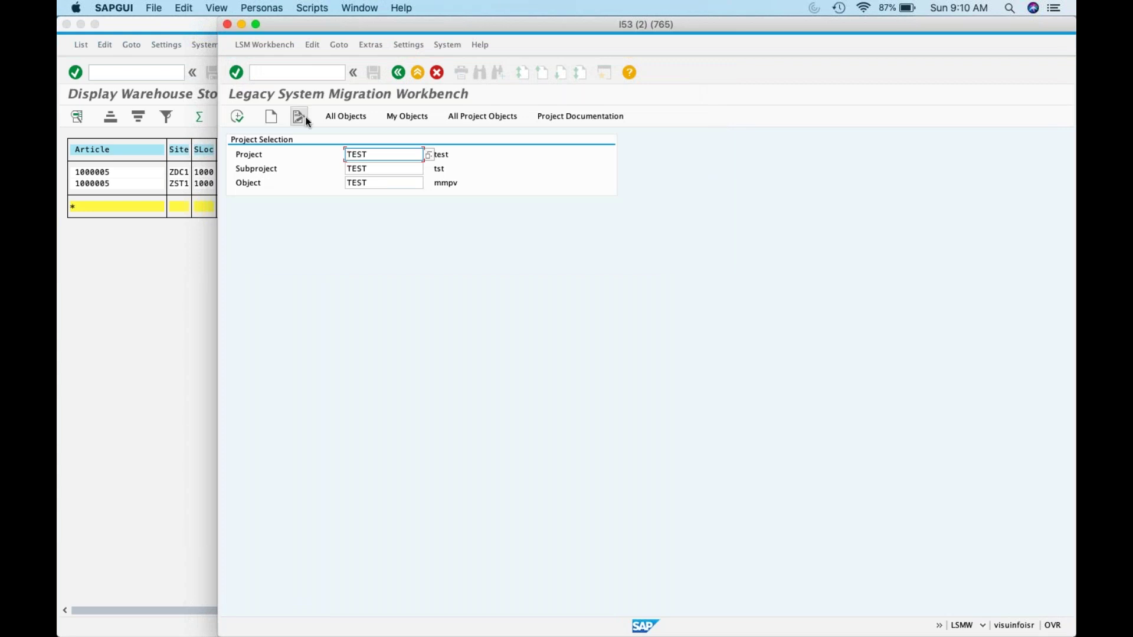
left_click(272, 118)
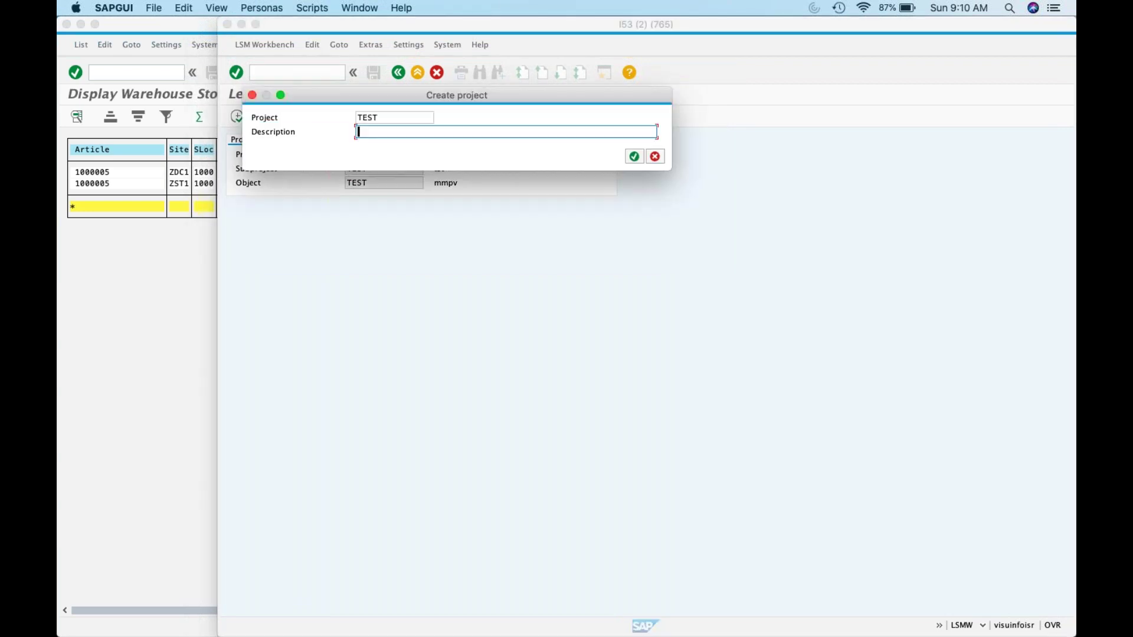
type("test")
key("Return")
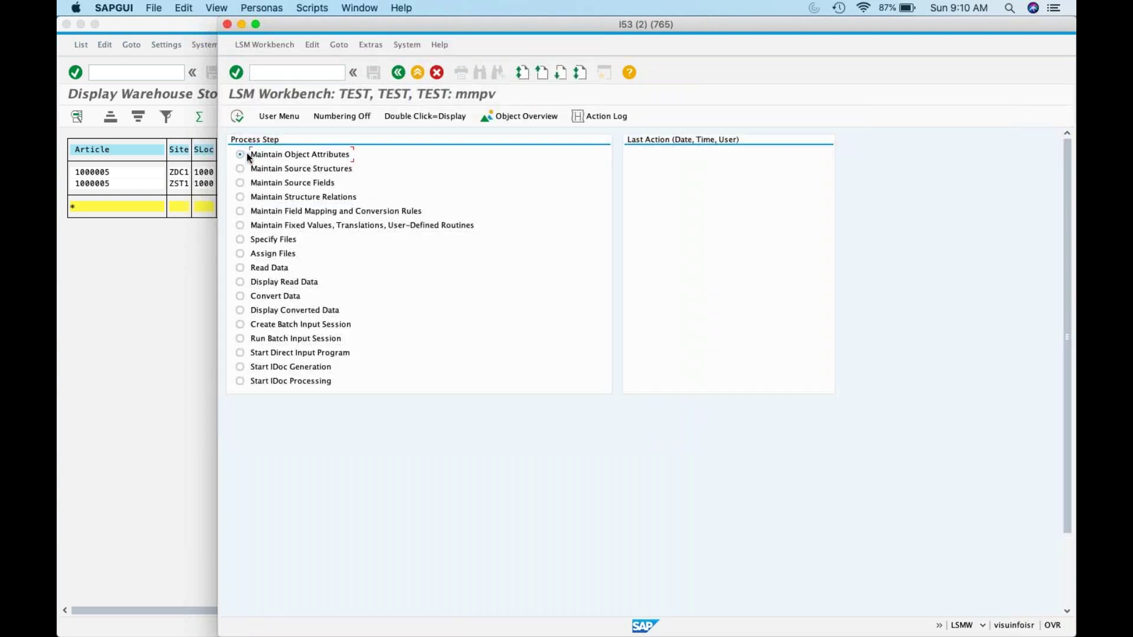
Step: Set the object's import method to Batch Input Recording with recording MMPV and save
left_click(236, 117)
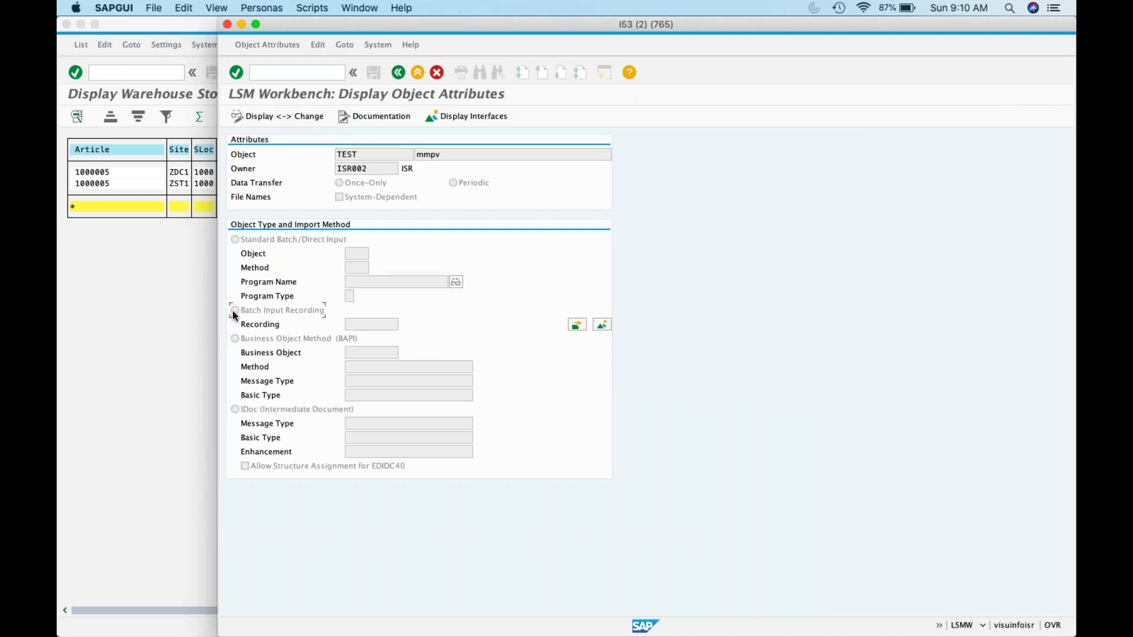
left_click(289, 112)
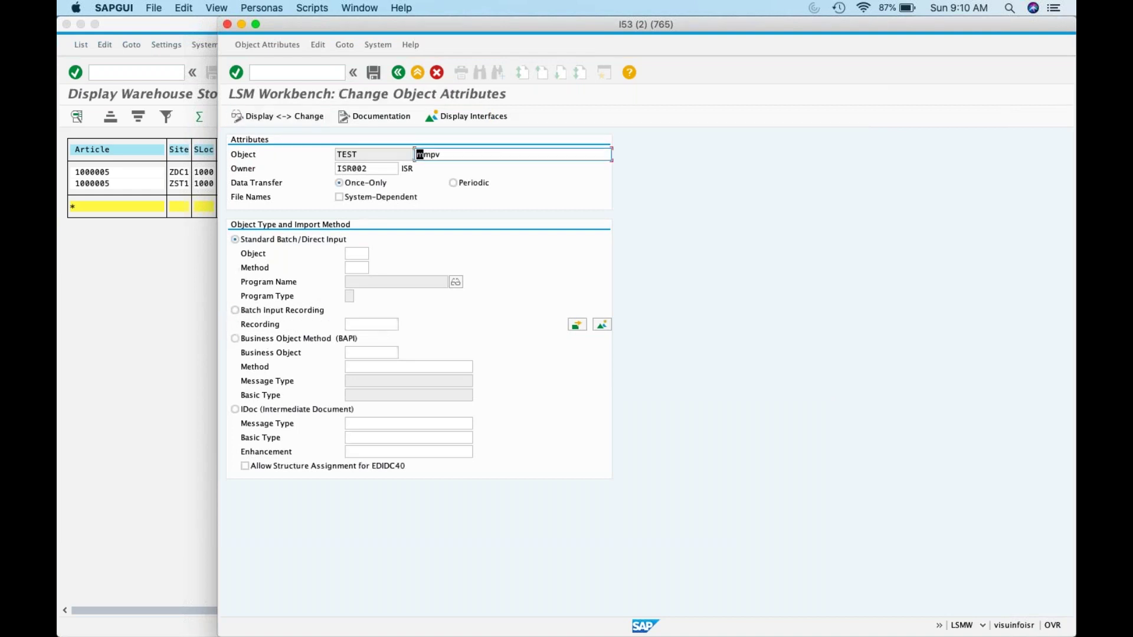
left_click(254, 309)
left_click(362, 322)
type("MMPV")
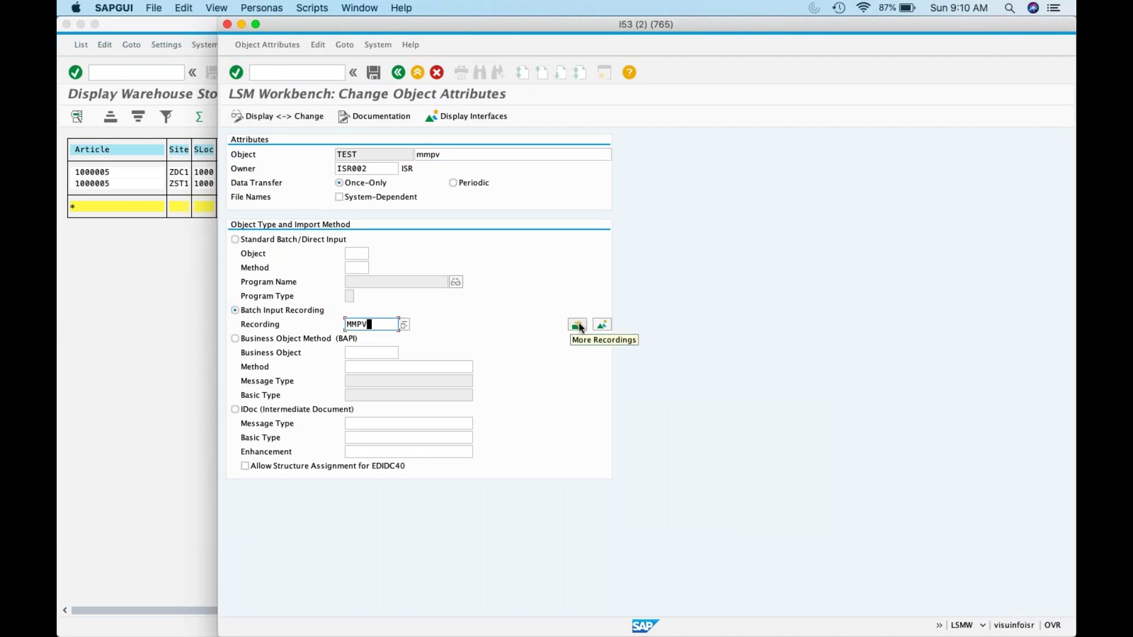
left_click(373, 72)
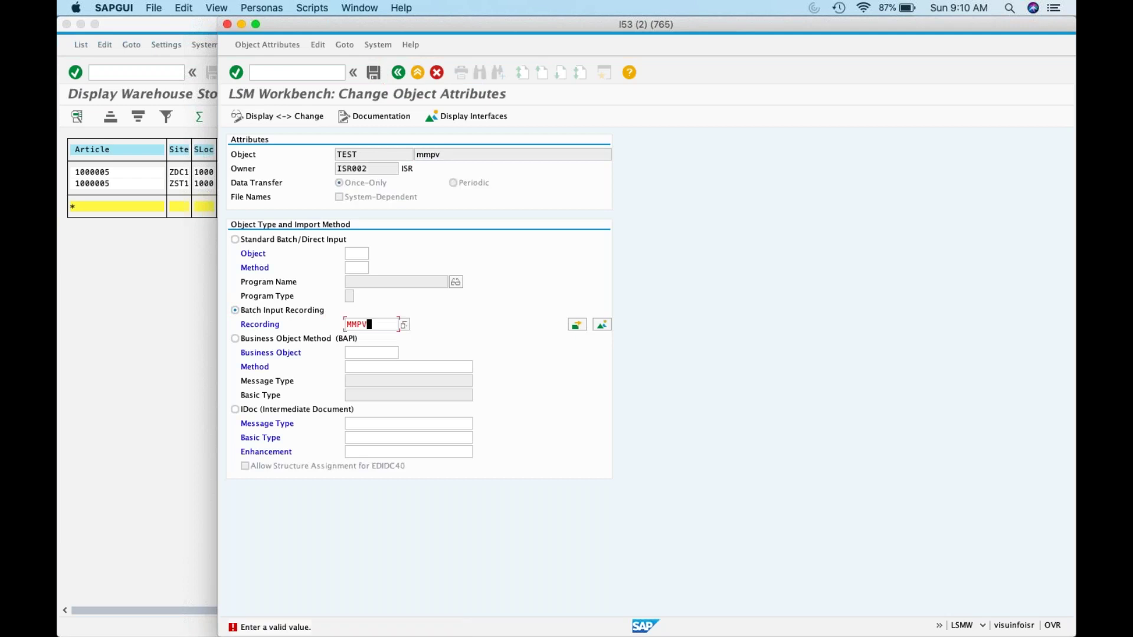
Step: Change the recording name to TEST and open the project's recordings overview
left_click(382, 322)
left_click(403, 324)
key("BackSpace")
key("BackSpace")
key("BackSpace")
key("BackSpace")
type("TET")
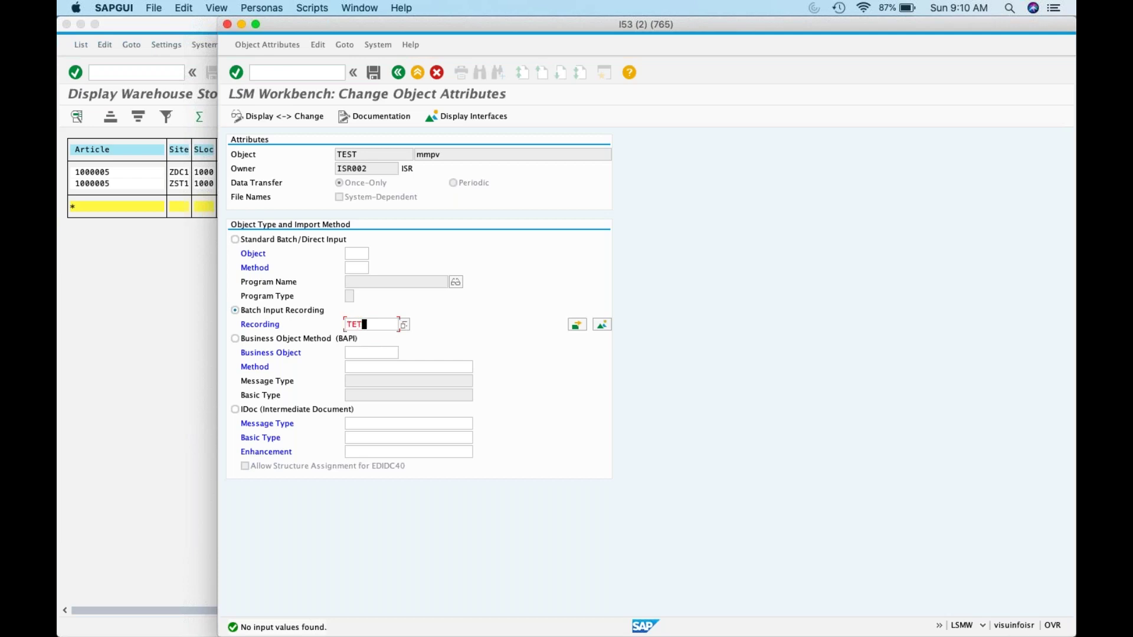
key("BackSpace")
type("ST")
left_click(577, 326)
left_click(602, 325)
Step: Create recording MMPV and start recording transaction MMPV
left_click(237, 117)
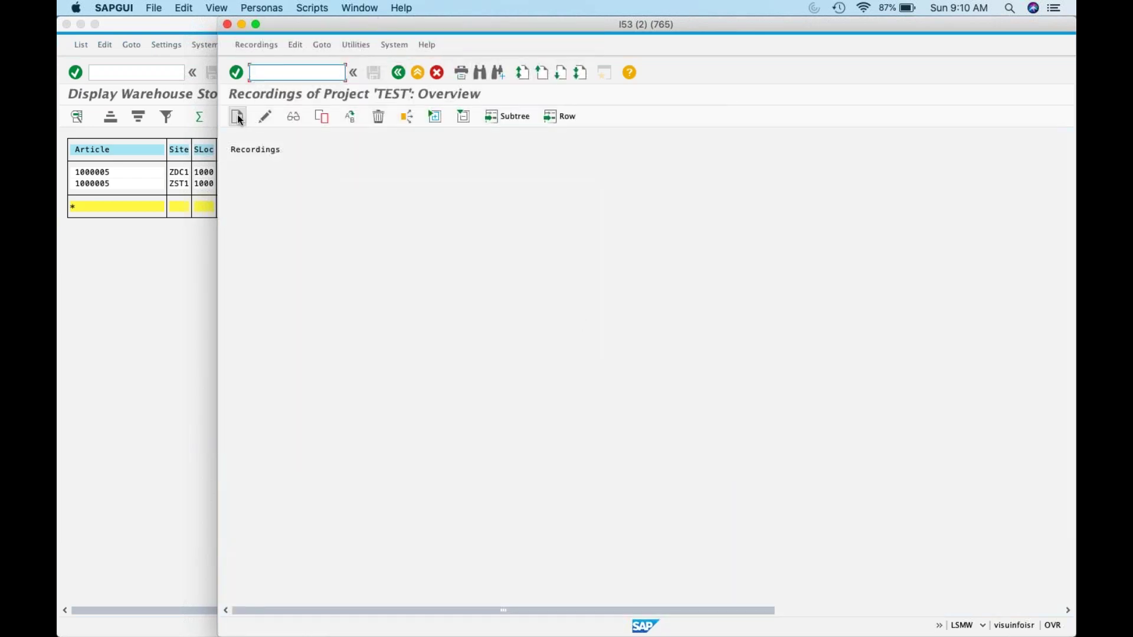
type("MMP")
type("MMPV")
left_click(634, 172)
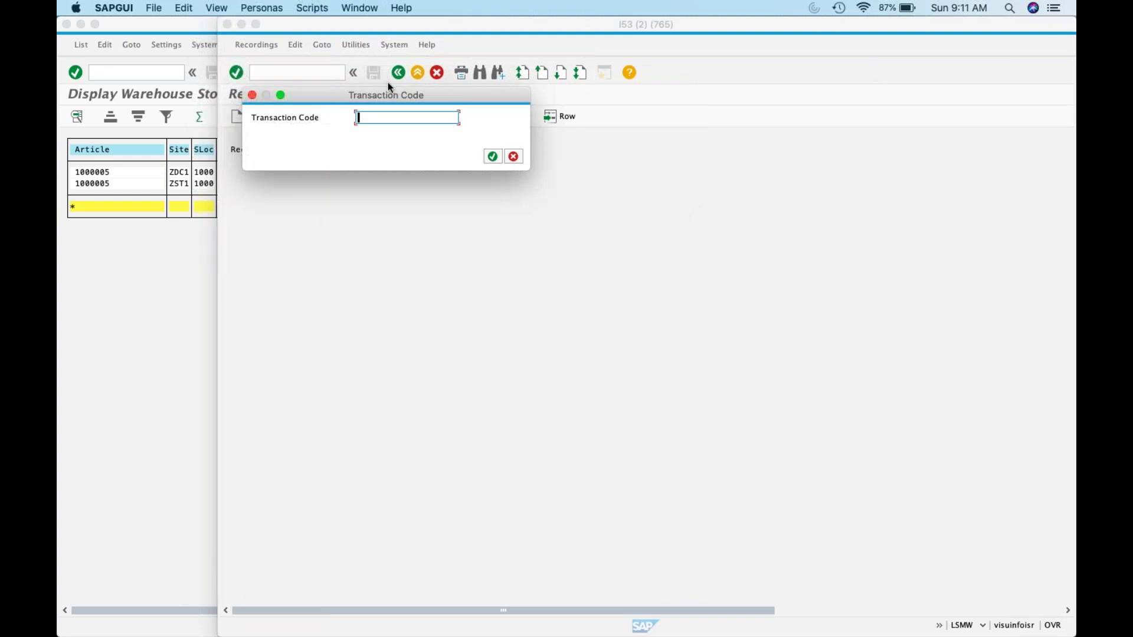
type("MMPV")
key("Return")
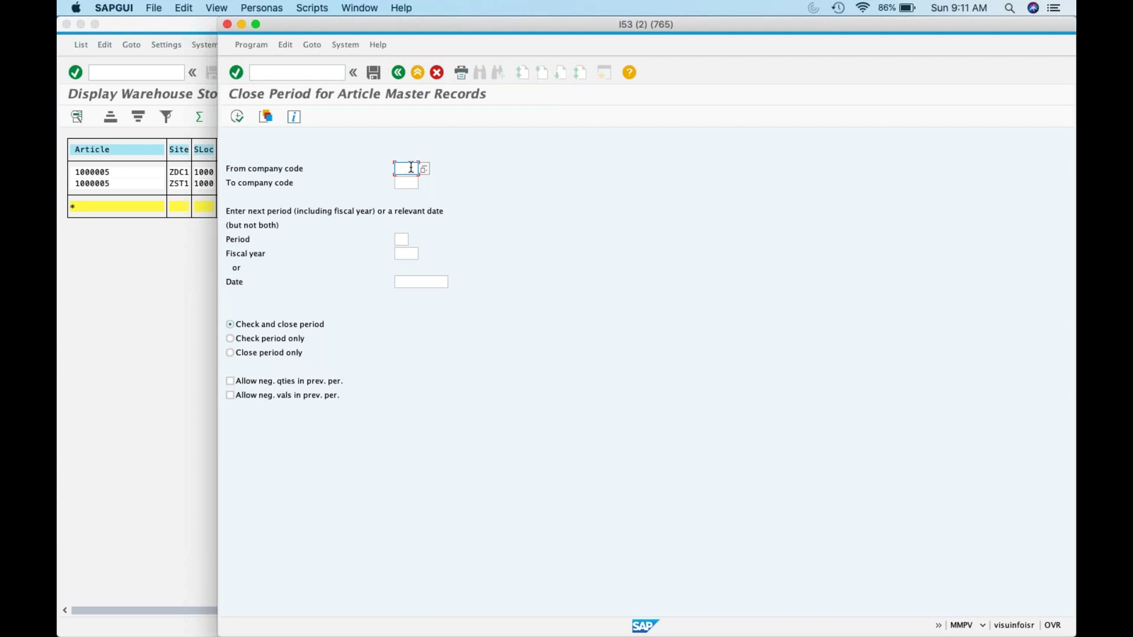
Step: Fill company code ZK01 to ZK01, period 05 and fiscal year 2007
type("ZK")
key("Down")
key("Return")
key("Tab")
type("ZK)1")
key("Tab")
key("Left")
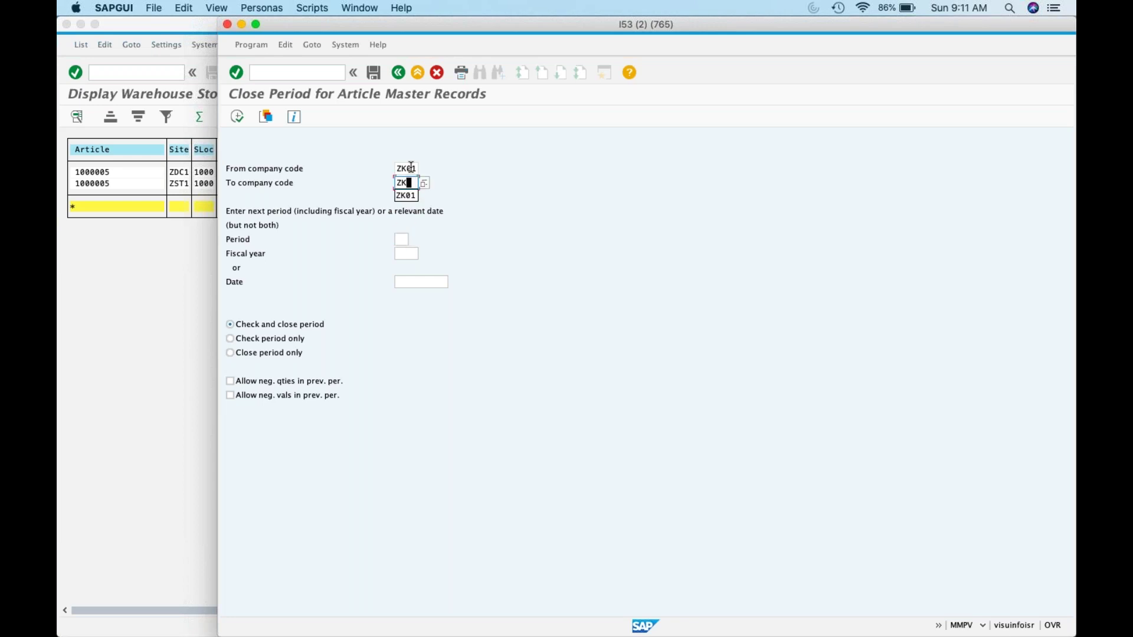
type("0")
key("Tab")
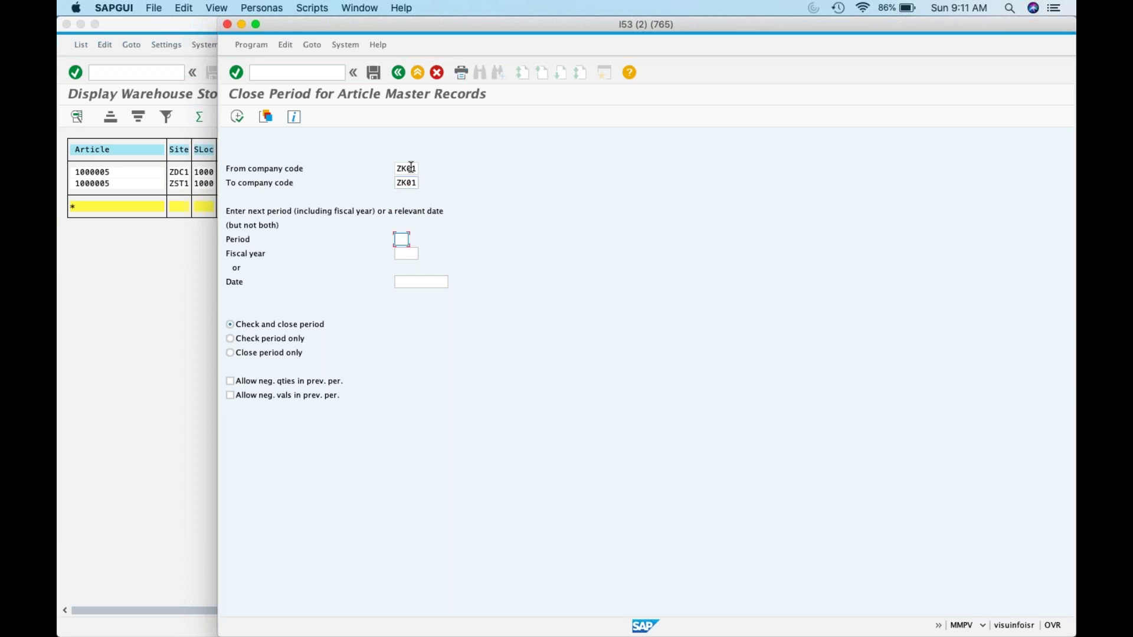
type("05")
key("Tab")
type("2004")
key("BackSpace")
type("7")
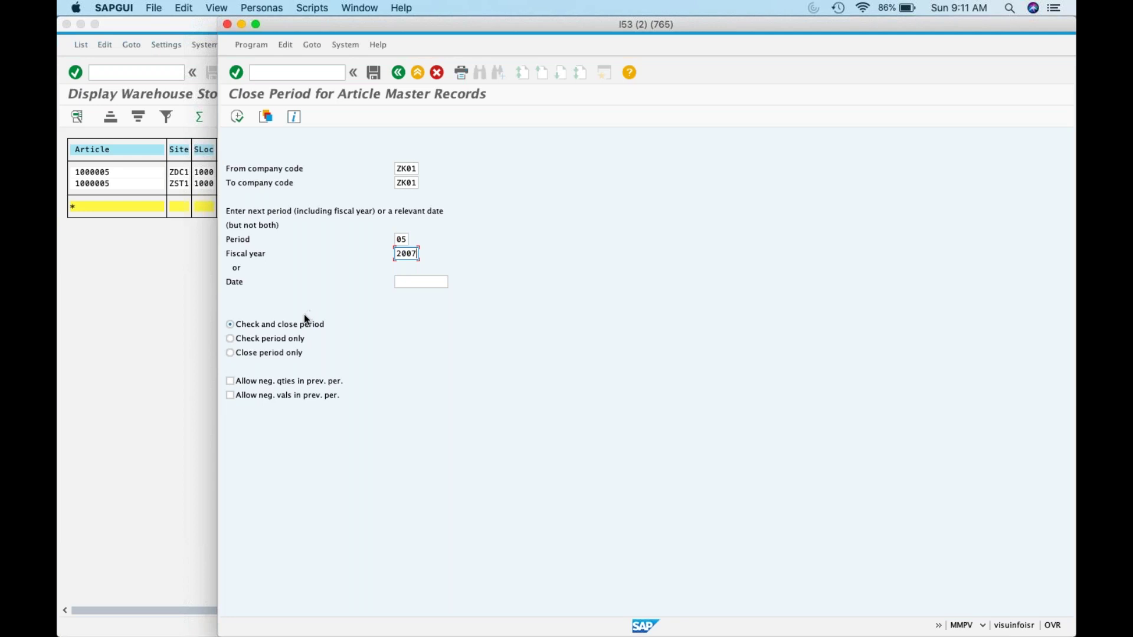
Step: Allow negative quantities and values, execute, accept the warning, and end the recording
left_click(282, 382)
left_click(283, 395)
left_click(237, 116)
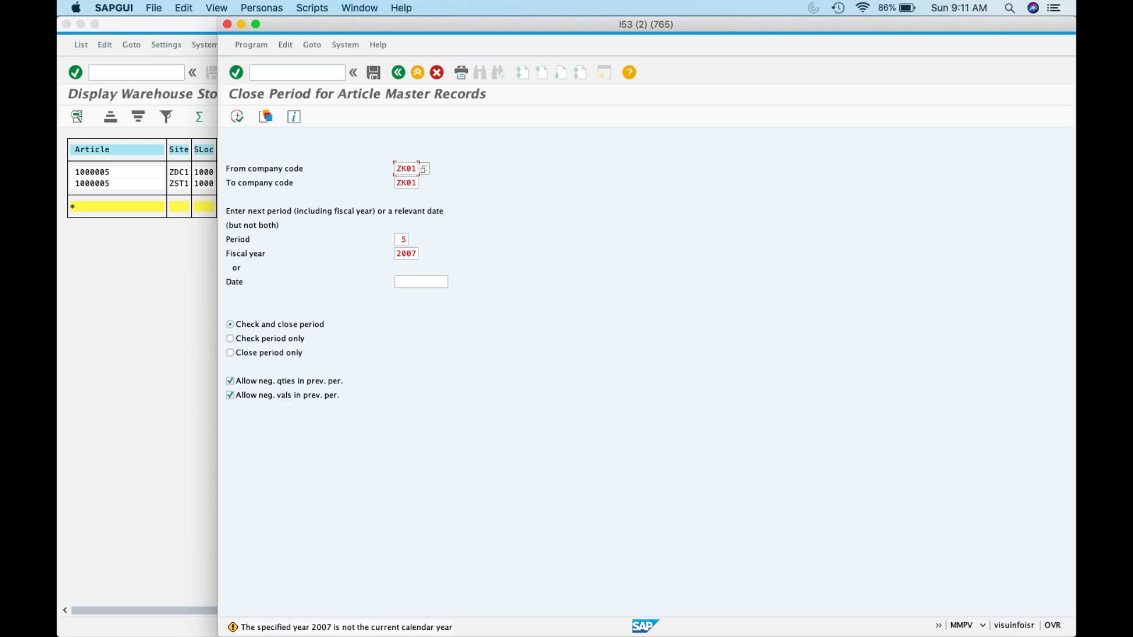
key("Return")
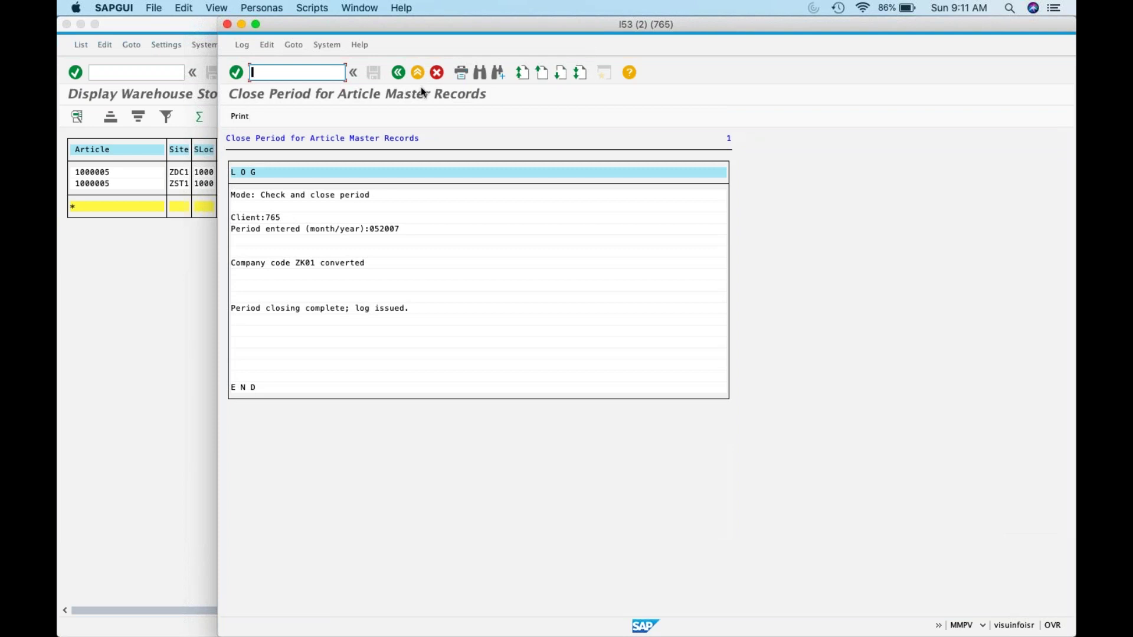
left_click(403, 75)
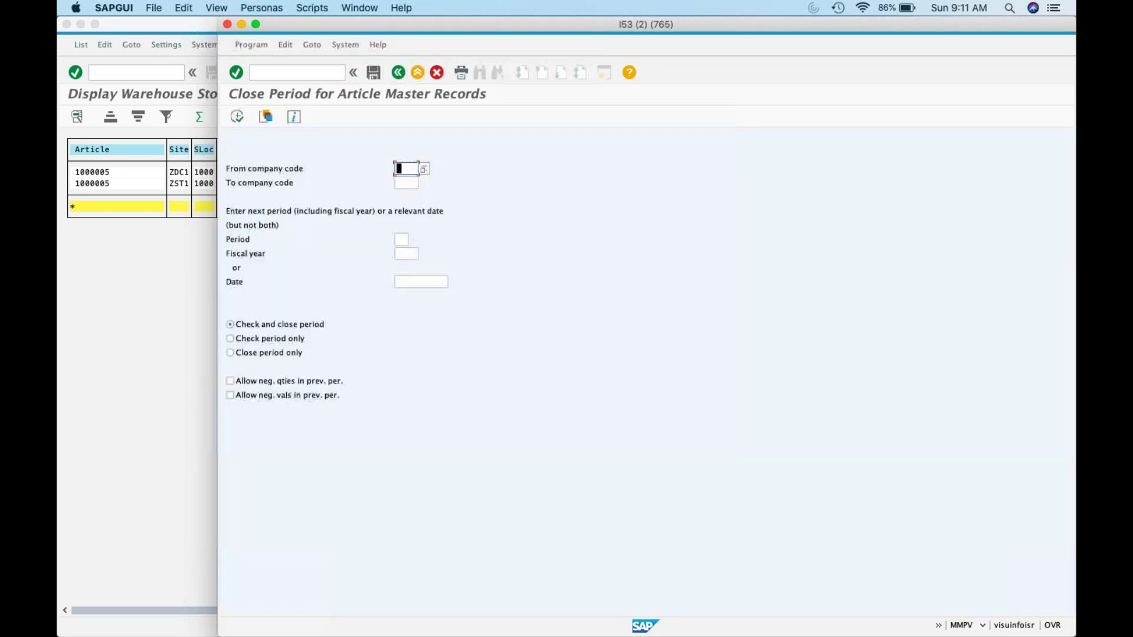
key("shift+F3")
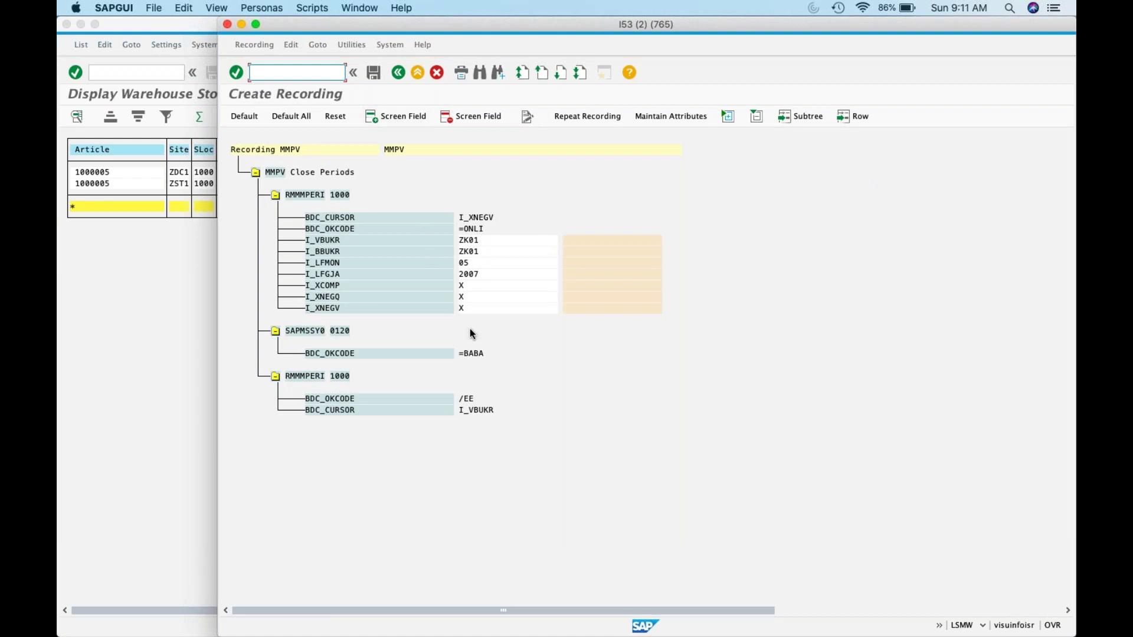
Step: Assign default field names to the recording, acknowledging I_VBUKR, and save recording MMPV
left_click(571, 242)
left_click(243, 115)
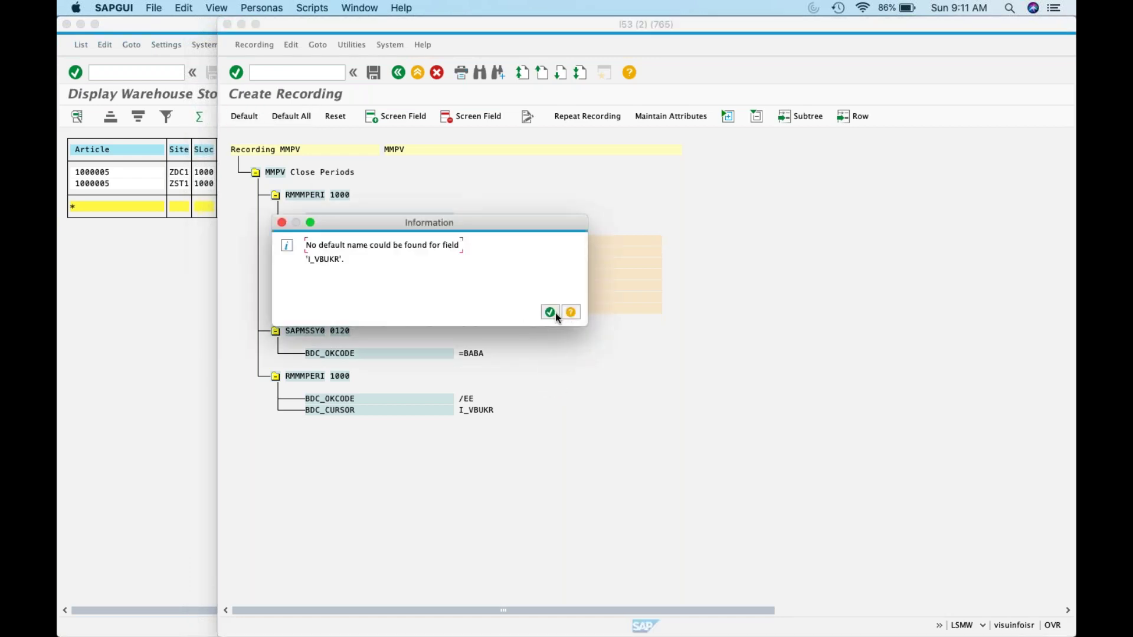
left_click(550, 312)
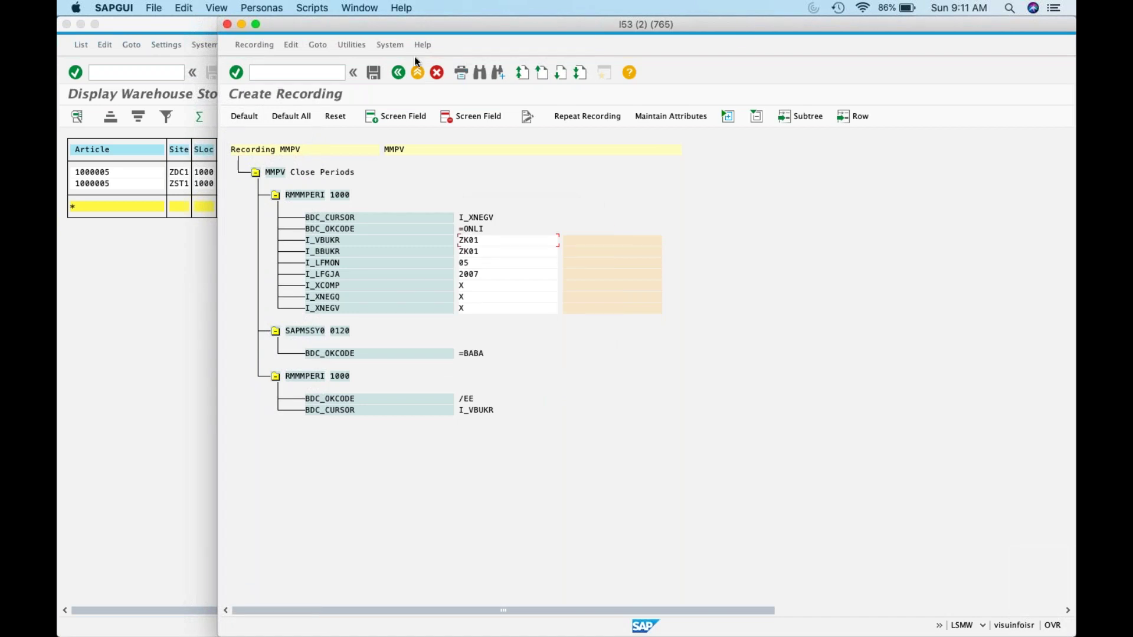
left_click(374, 72)
Step: Back out of the recording and object attributes, confirming Yes to save changes
left_click(399, 75)
key("F3")
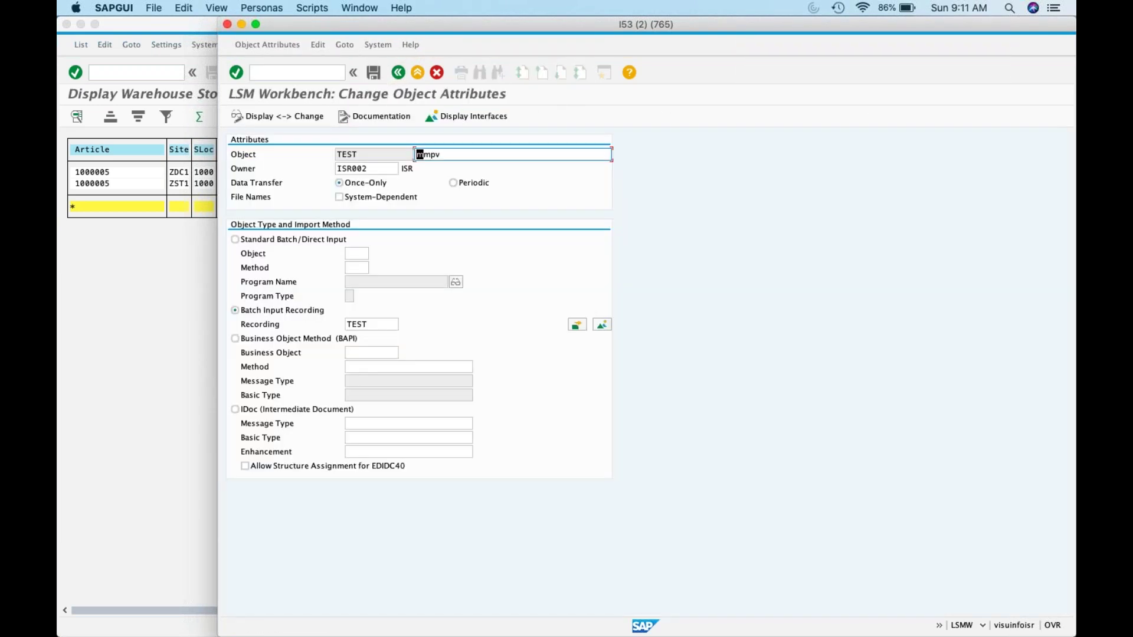
left_click(399, 76)
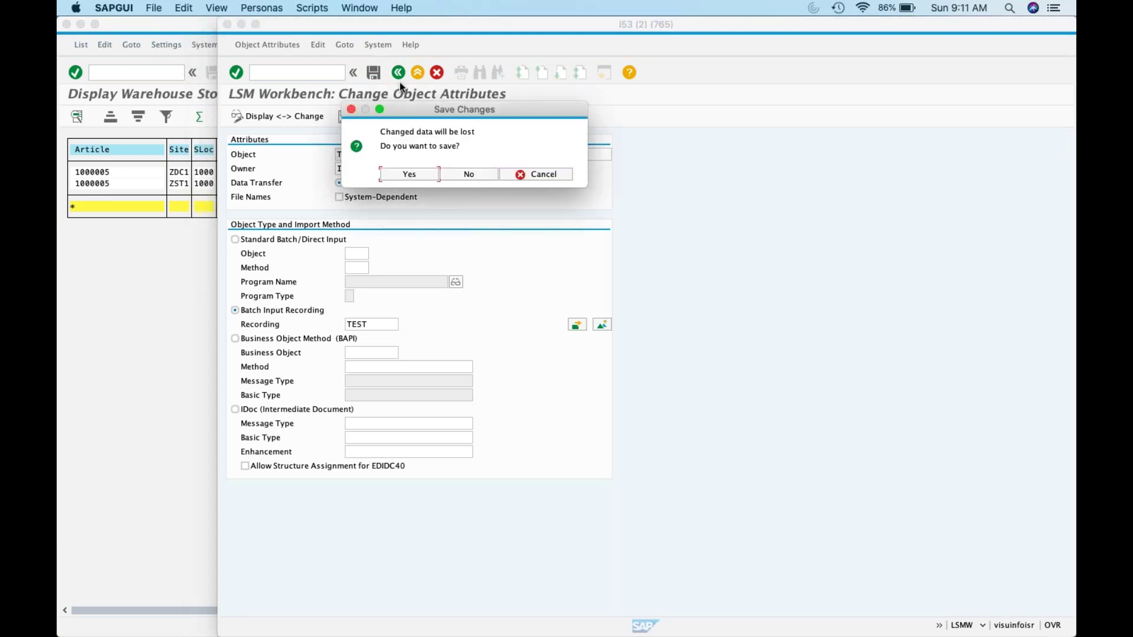
left_click(412, 174)
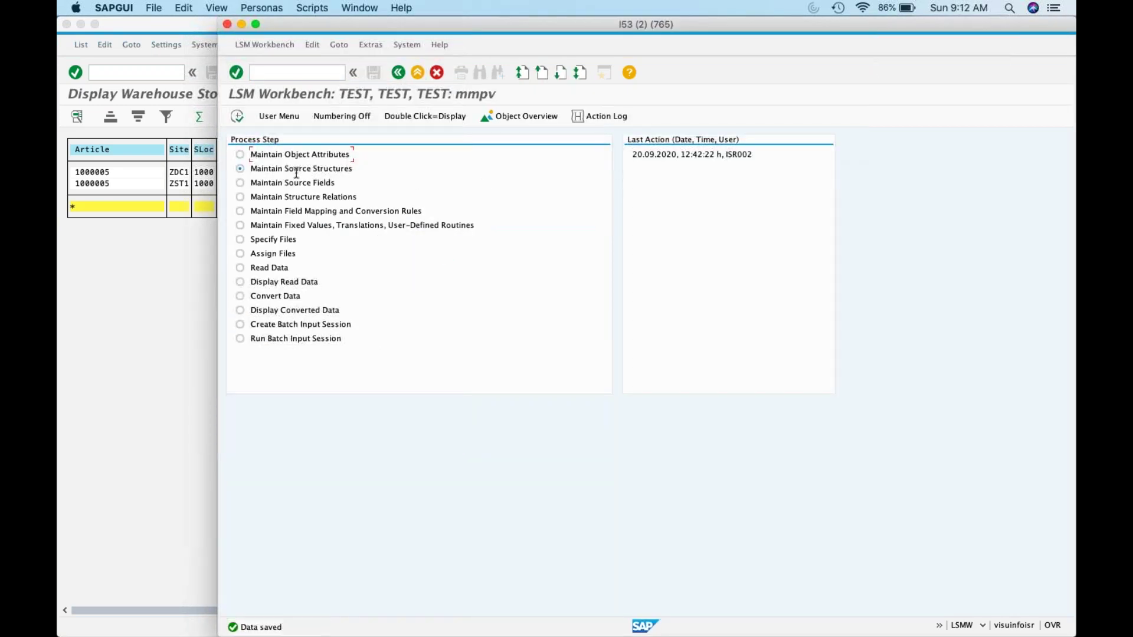
Step: In change mode, create source structure TEST with description Test
left_click(237, 116)
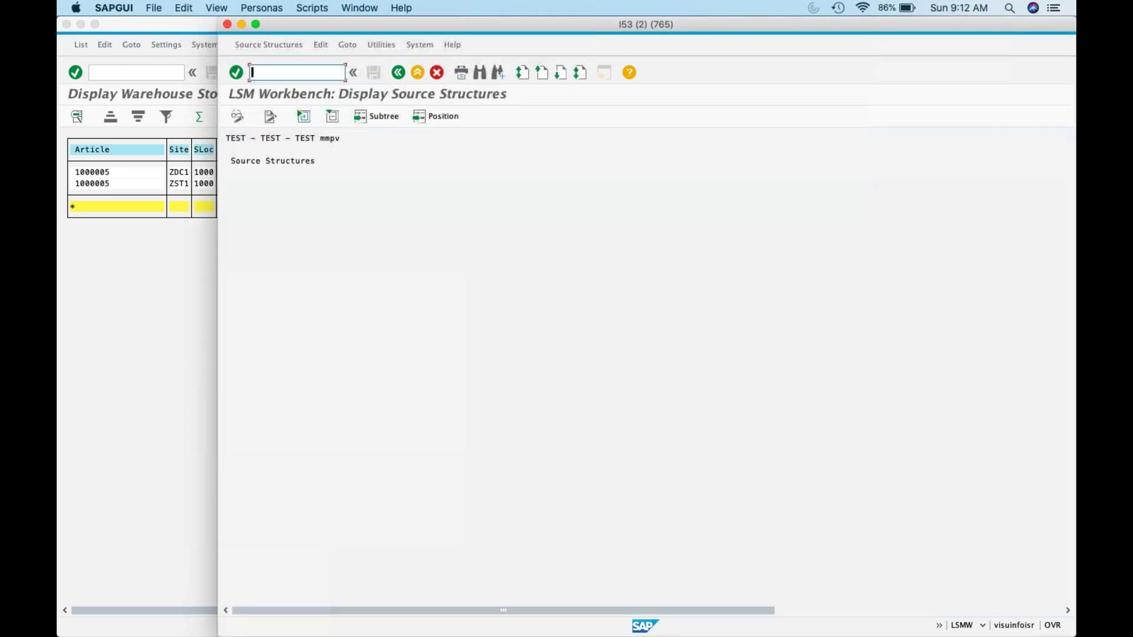
left_click(238, 116)
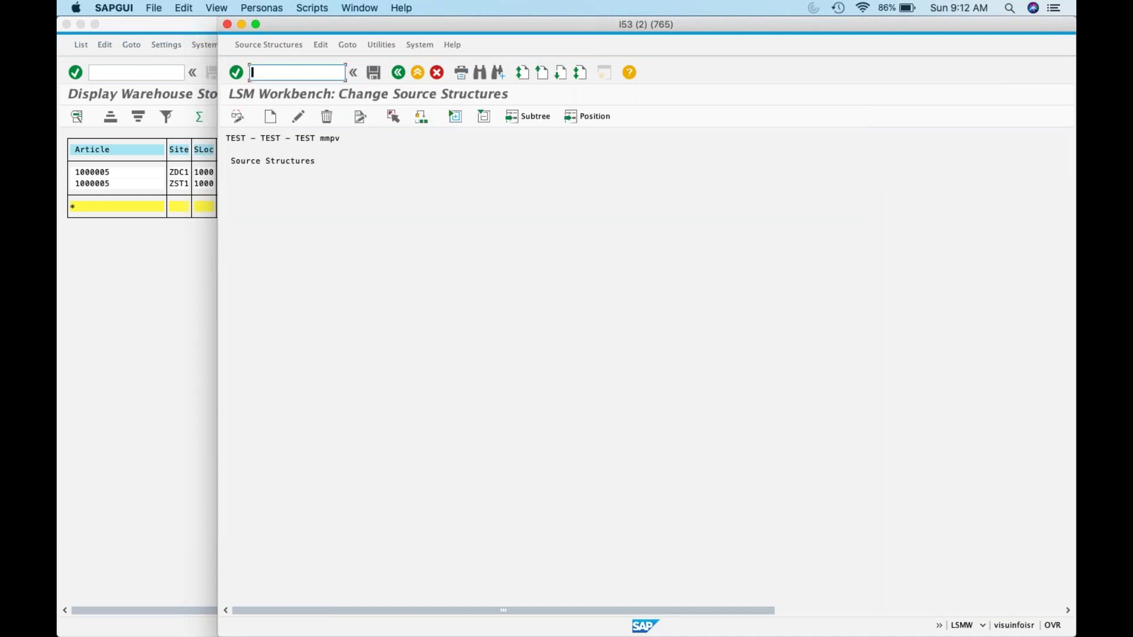
left_click(269, 117)
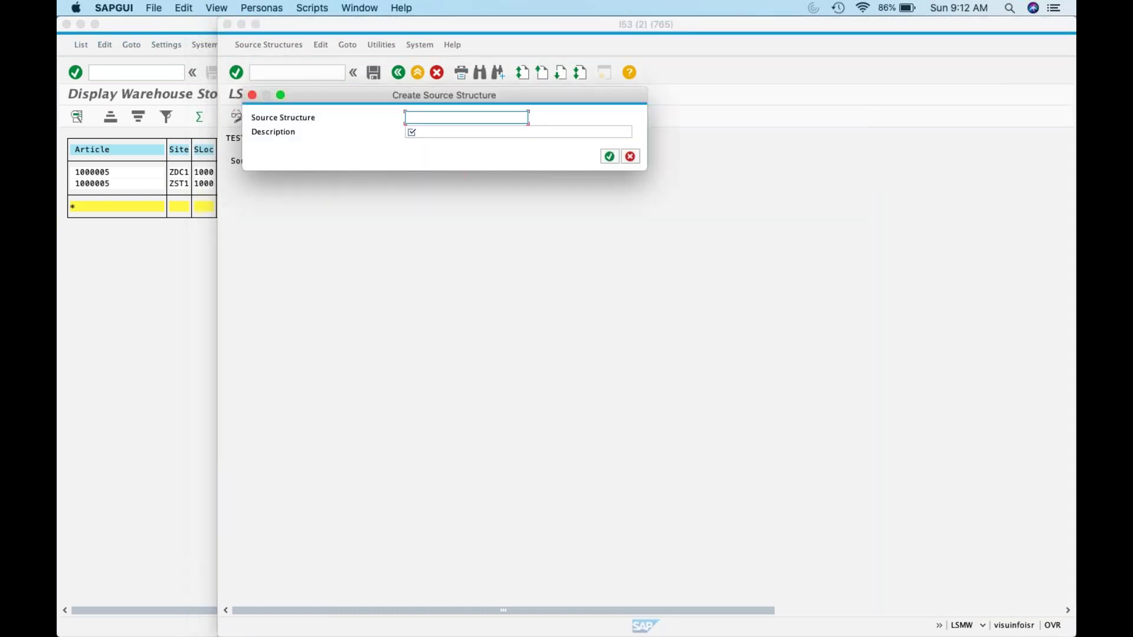
type("Test")
key("Tab")
type("Test")
key("Delete")
left_click(609, 156)
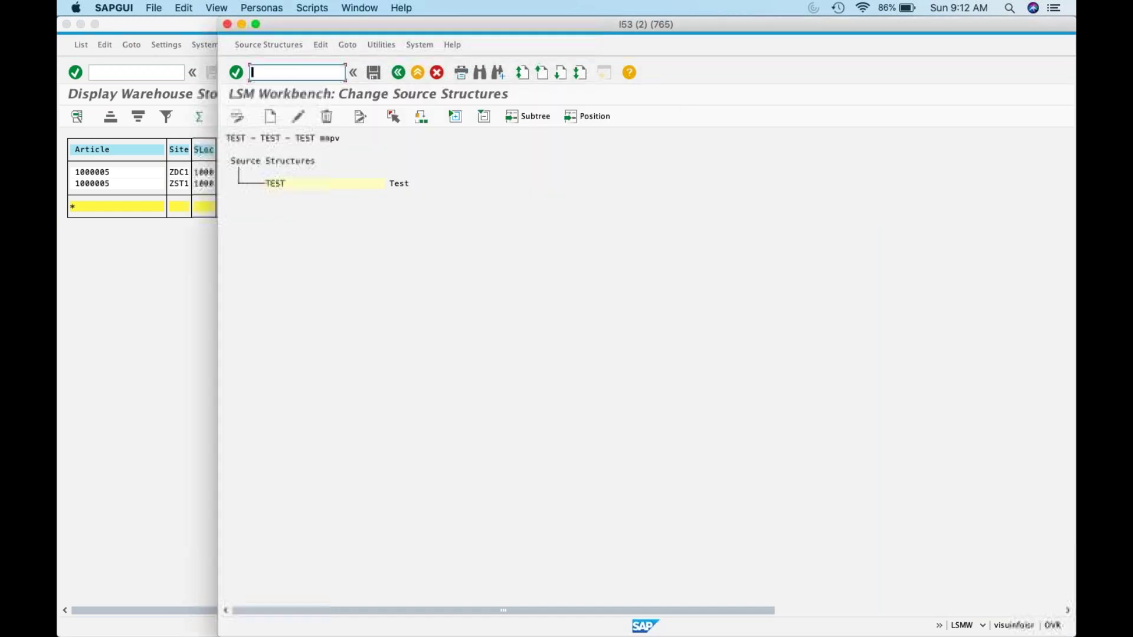
Step: Leave the source structures editor, saving the new TEST structure
left_click(285, 183)
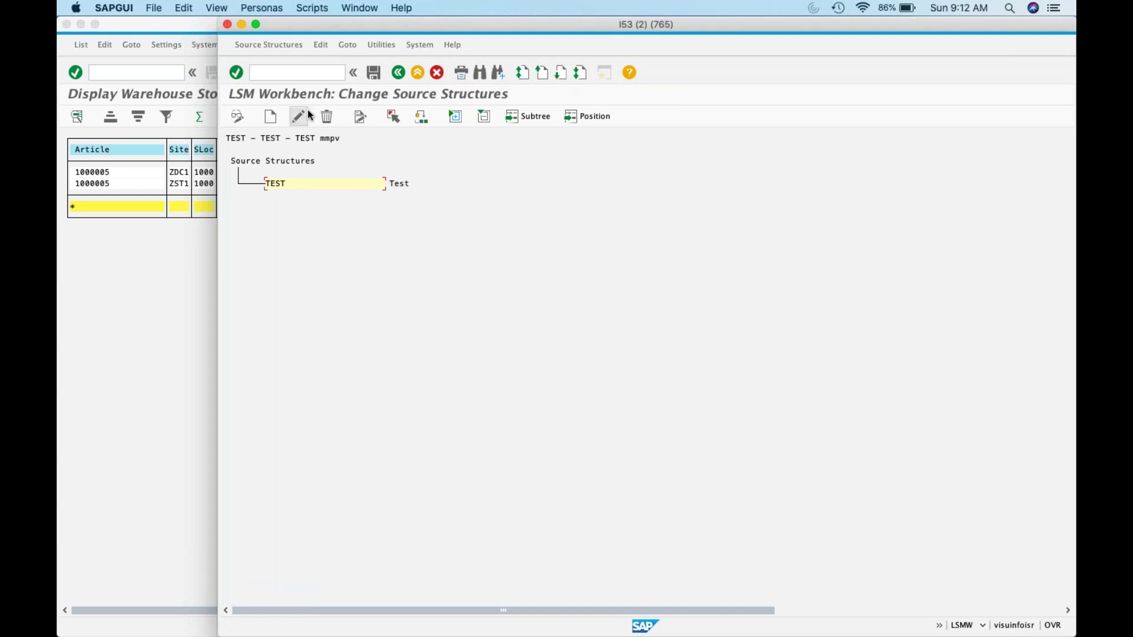
left_click(299, 116)
left_click(630, 156)
left_click(269, 116)
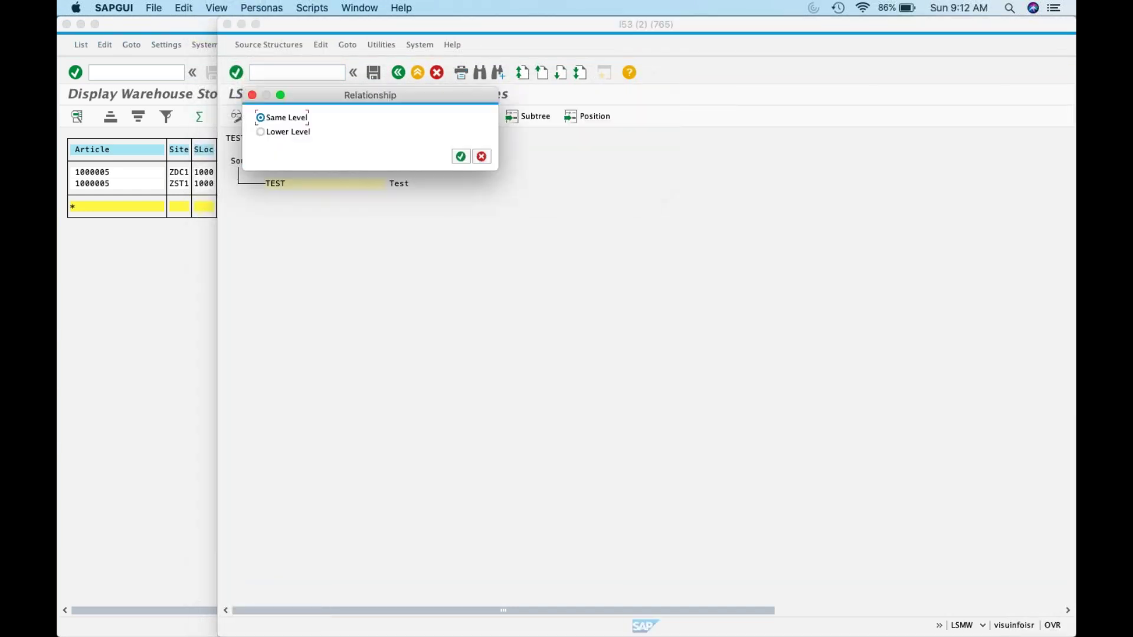
left_click(483, 157)
left_click(404, 71)
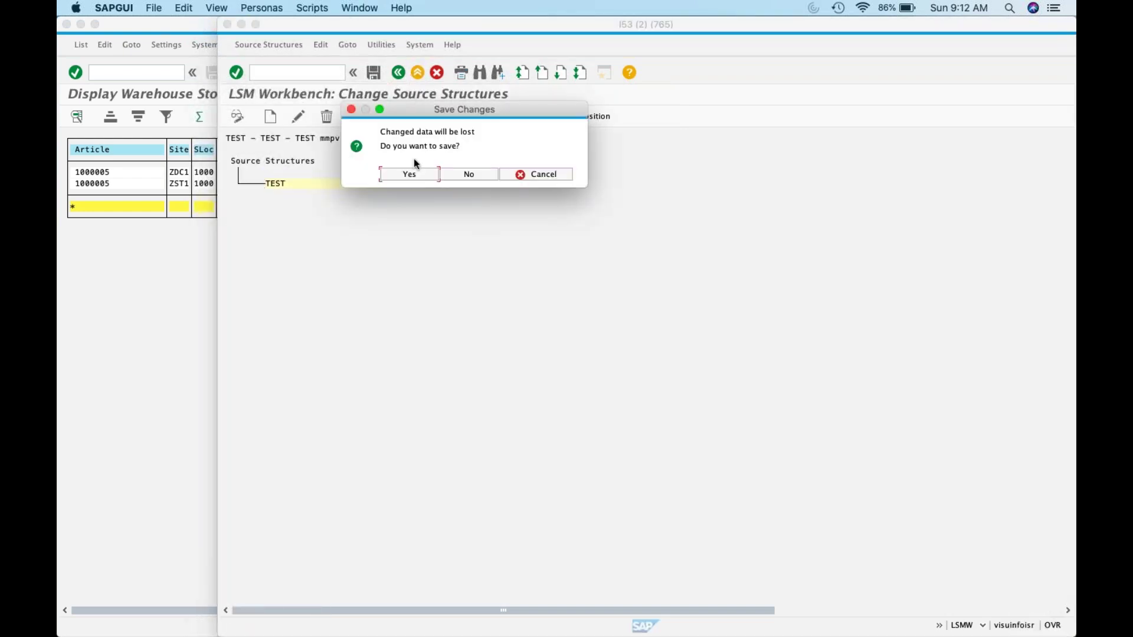
left_click(411, 176)
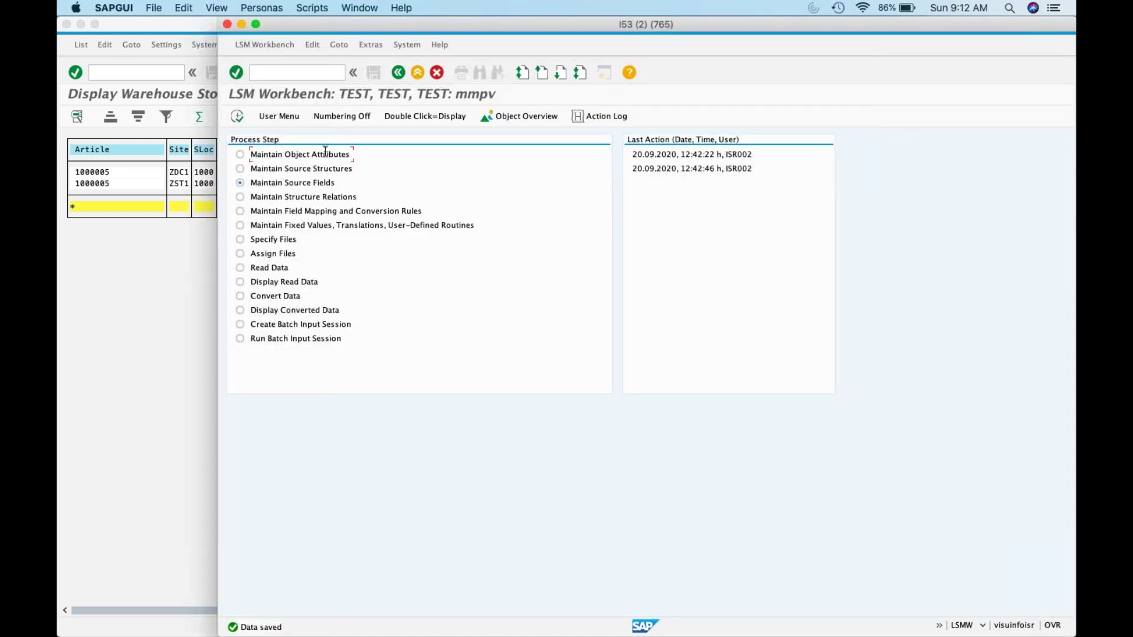
Step: Open recording MMPV from the recordings overview and mark field names I_VBUKR to I_LFGJA
left_click(241, 155)
left_click(236, 116)
left_click(602, 325)
left_click(364, 186)
double_click(442, 183)
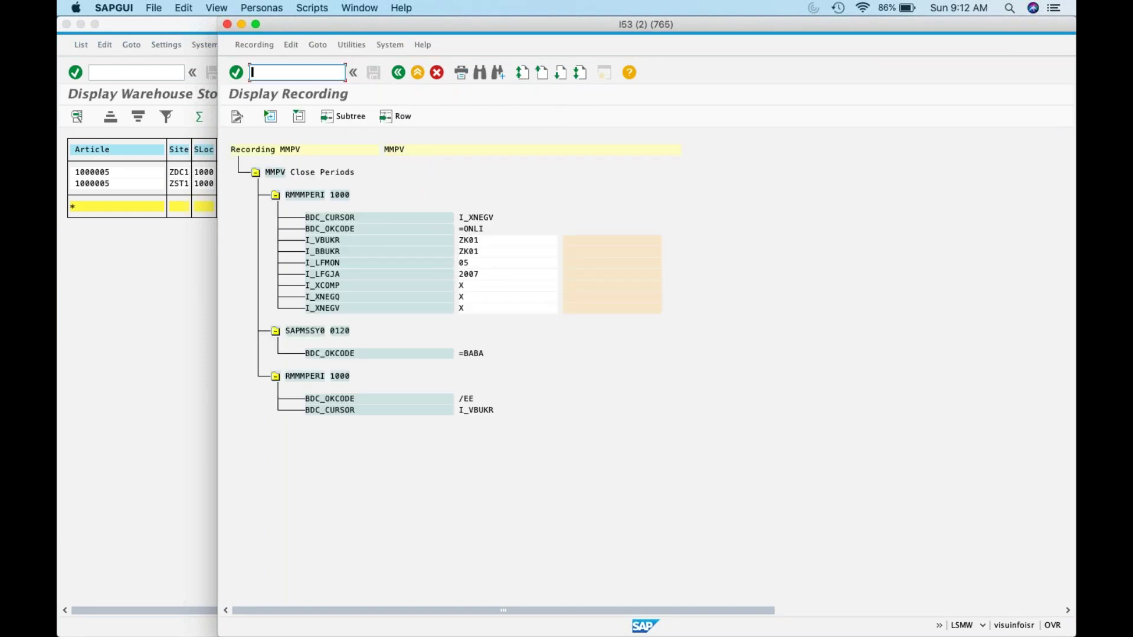
left_click_drag(303, 237, 348, 279)
key("super+c")
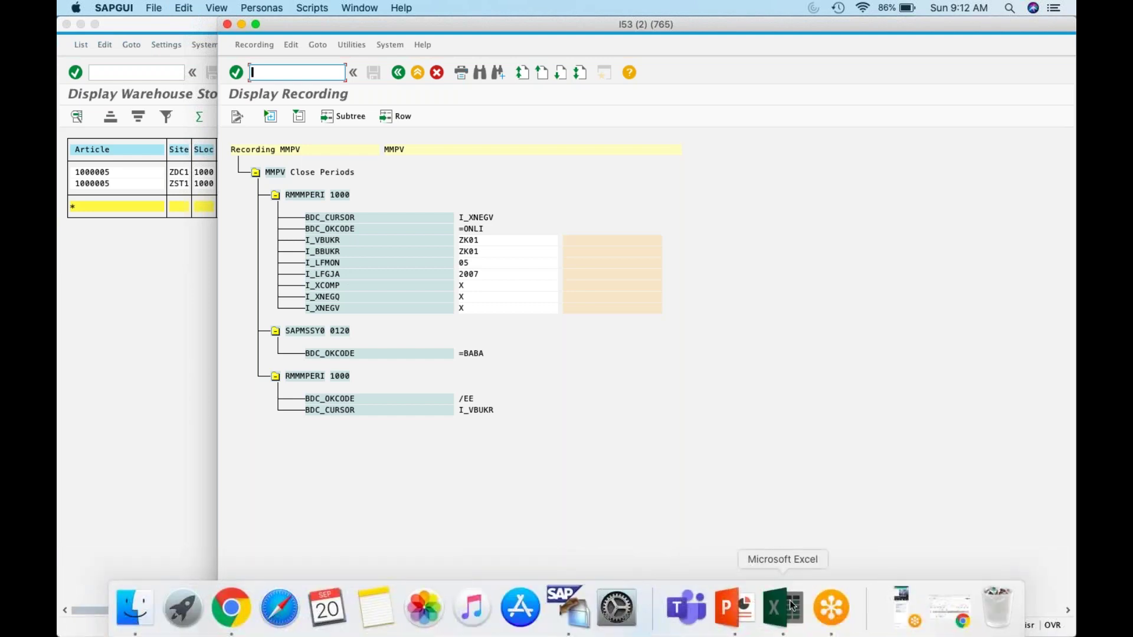
Step: Paste the field names I_VBUKR to I_LFGJA into I15:I18 of a blank Excel workbook
left_click(791, 606)
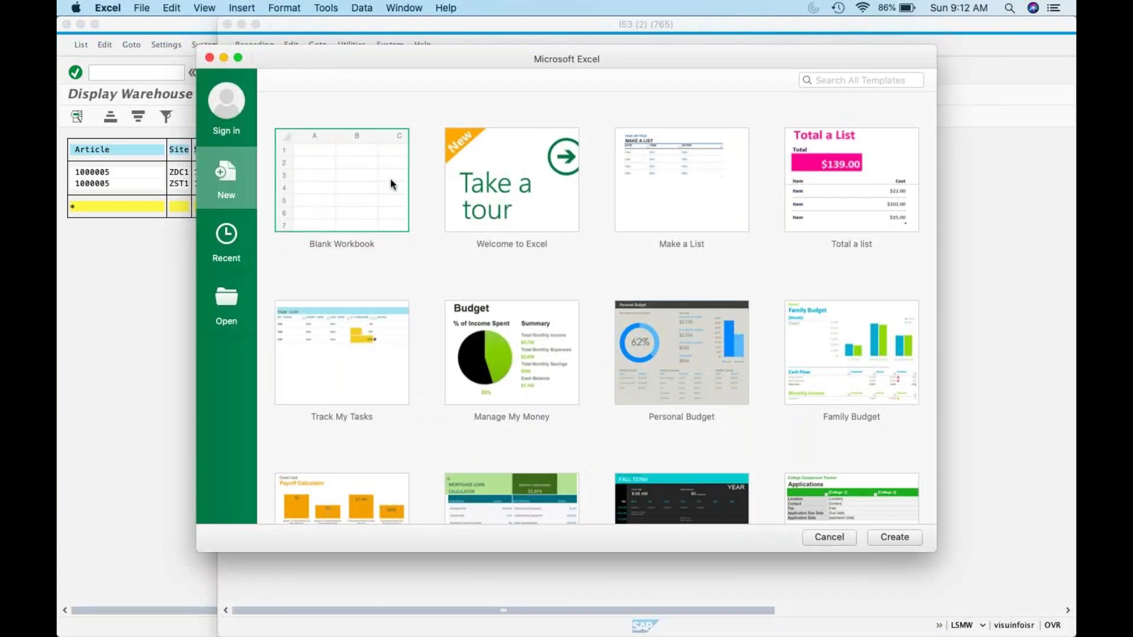
double_click(355, 214)
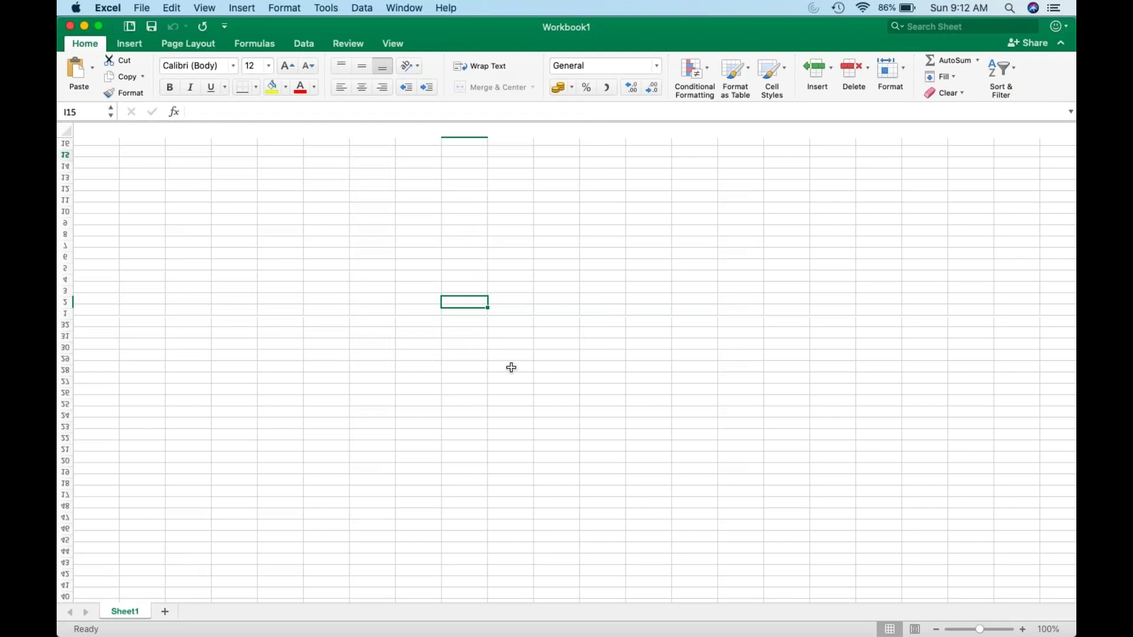
key("super+v")
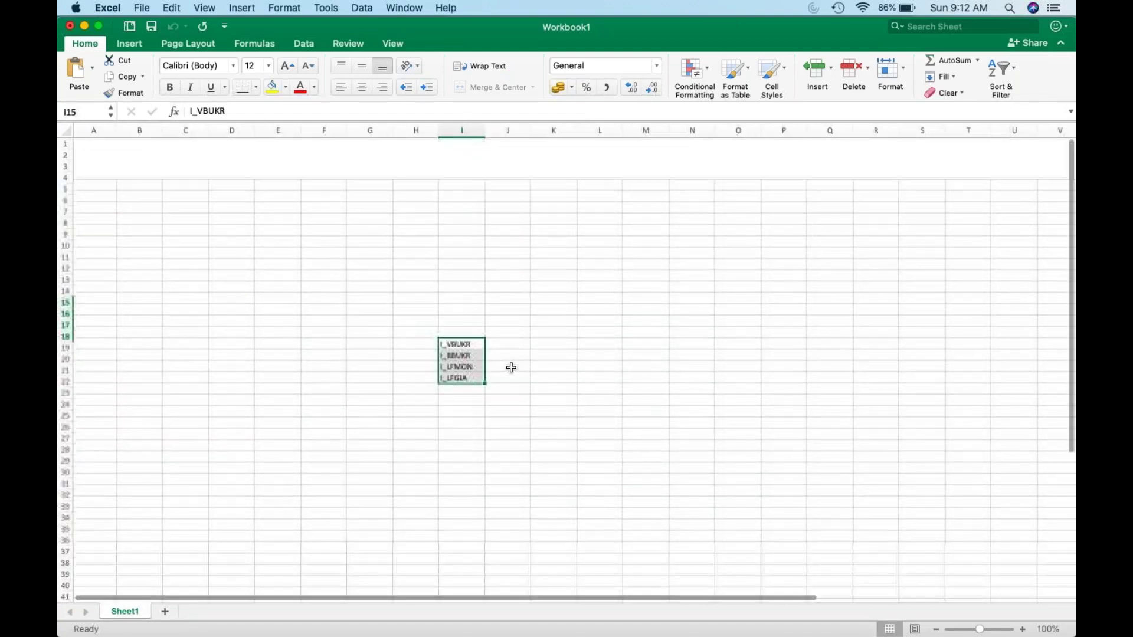
key("super+Tab")
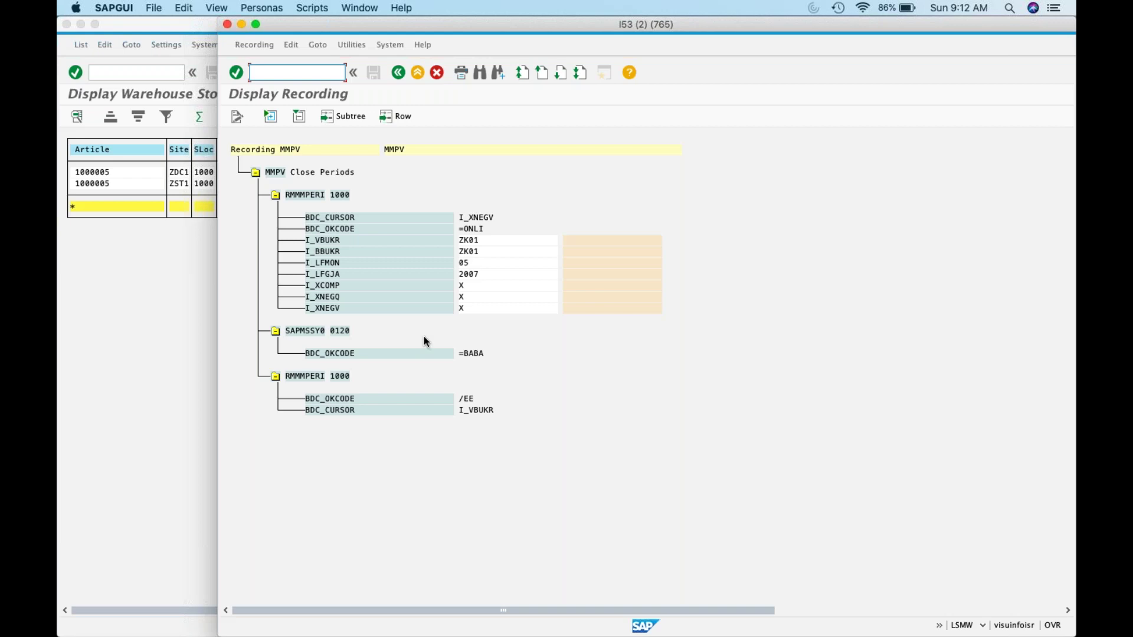
key("super+Tab")
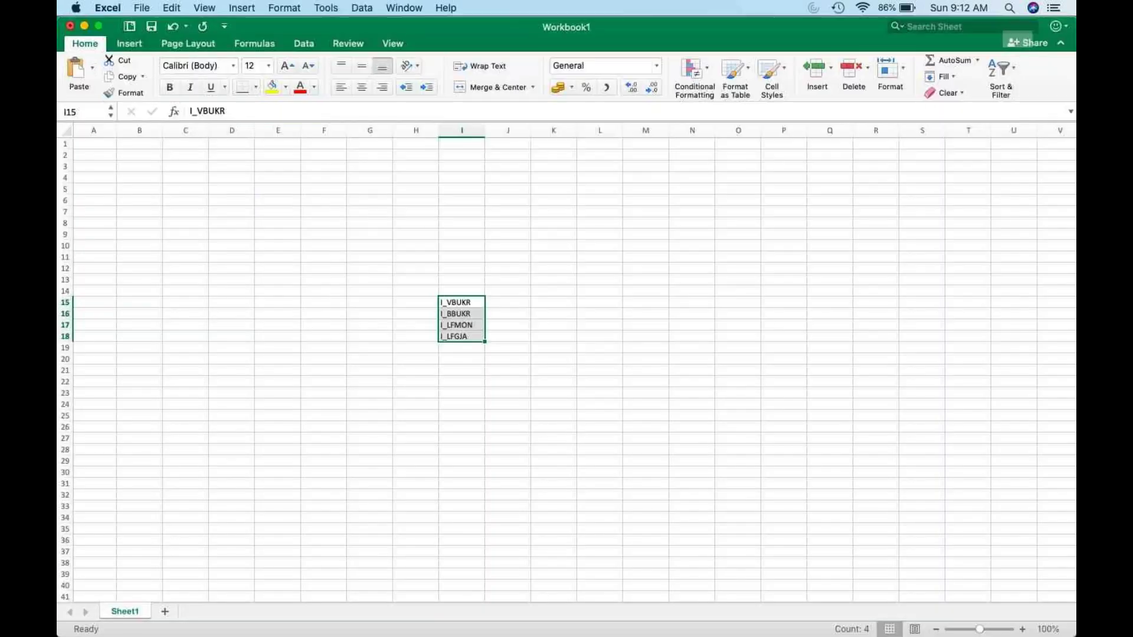
key("super+Tab")
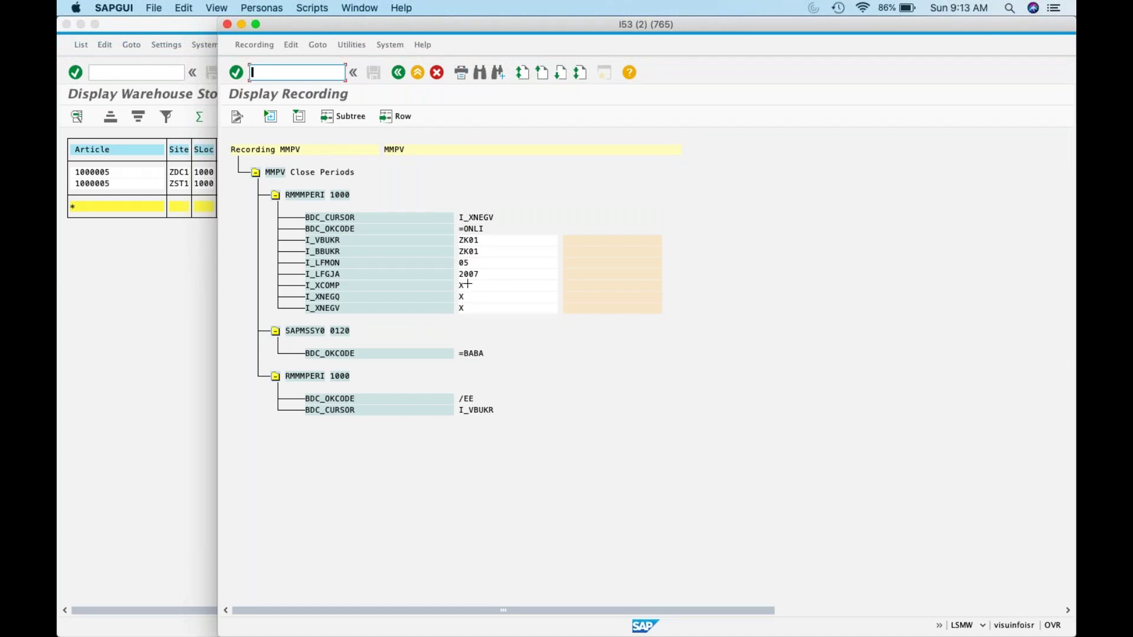
Step: Copy the SAP values ZK01, ZK01, 05, 2007 into J15:J18
left_click_drag(459, 237, 483, 276)
key("super+c")
key("super+Tab")
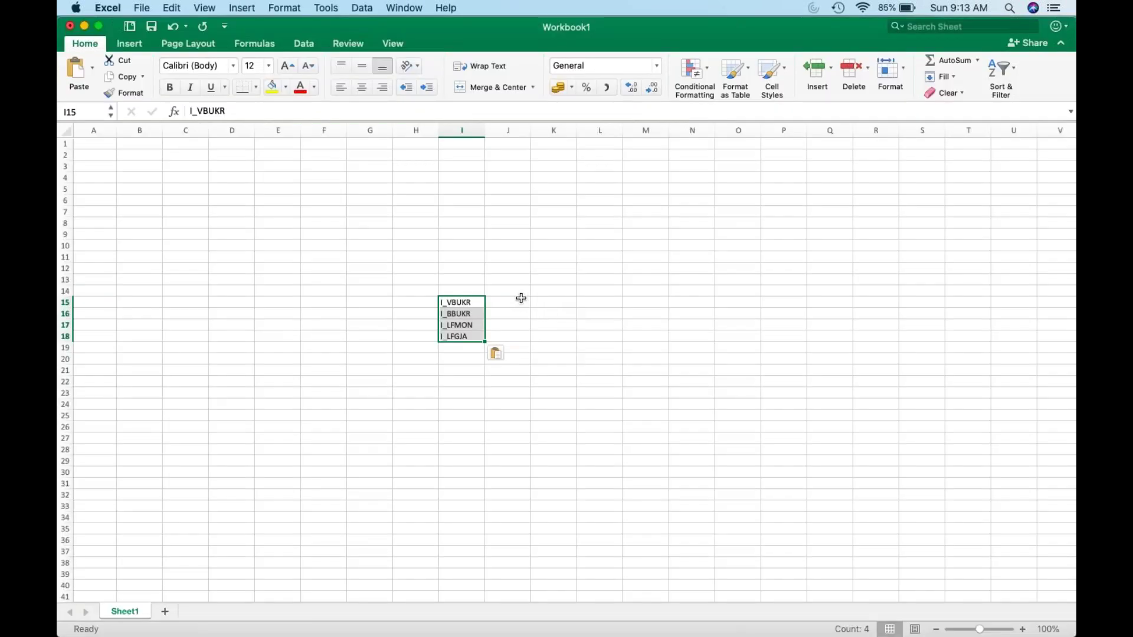
left_click(521, 301)
key("super+v")
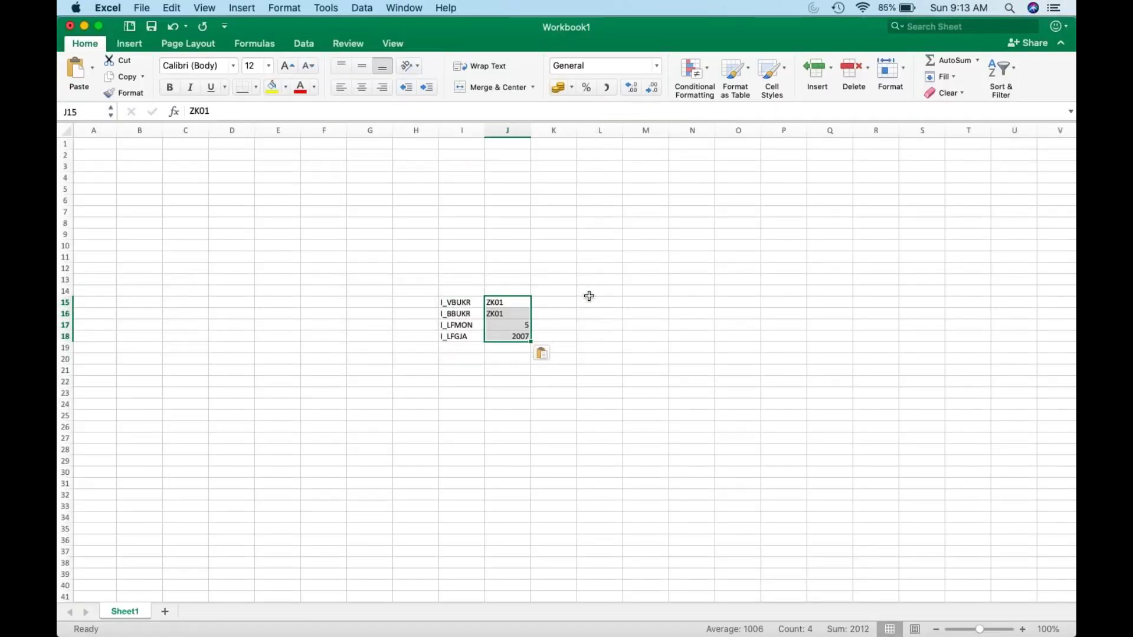
key("super+Tab")
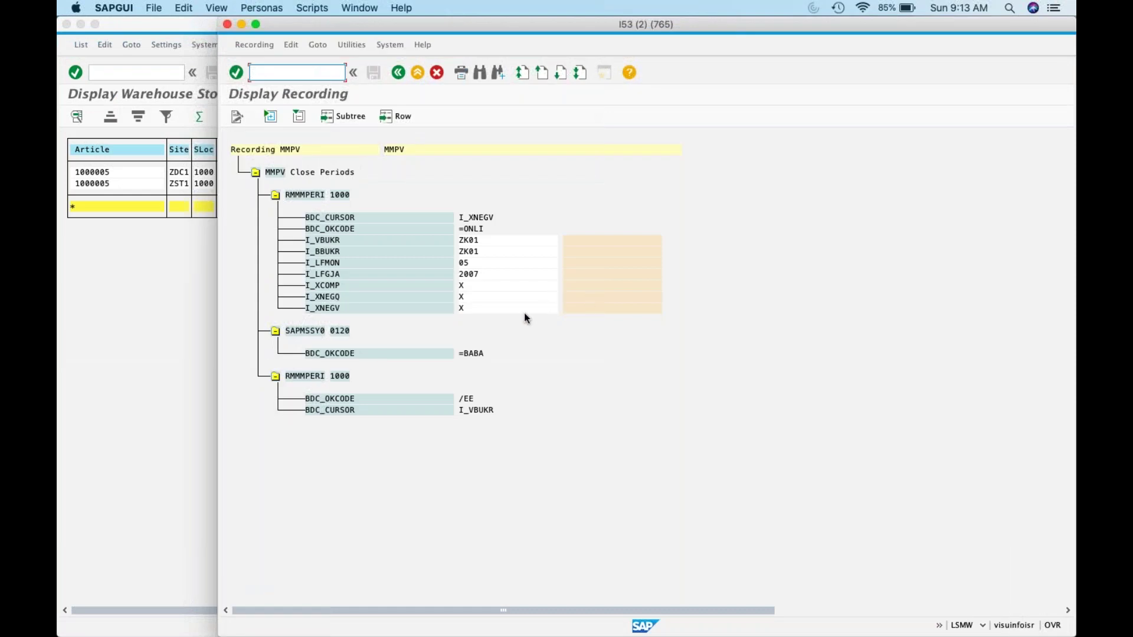
key("super+Tab")
Step: Correct J17 to 05, then back out in SAP to the process step list
double_click(507, 325)
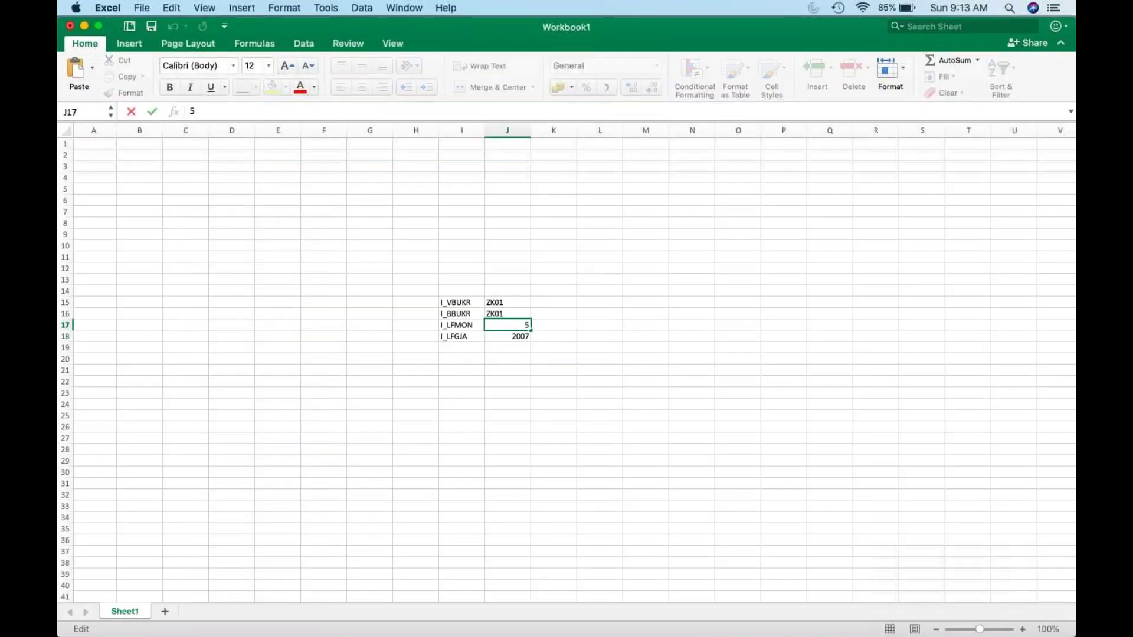
type("0")
key("Return")
key("super+Tab")
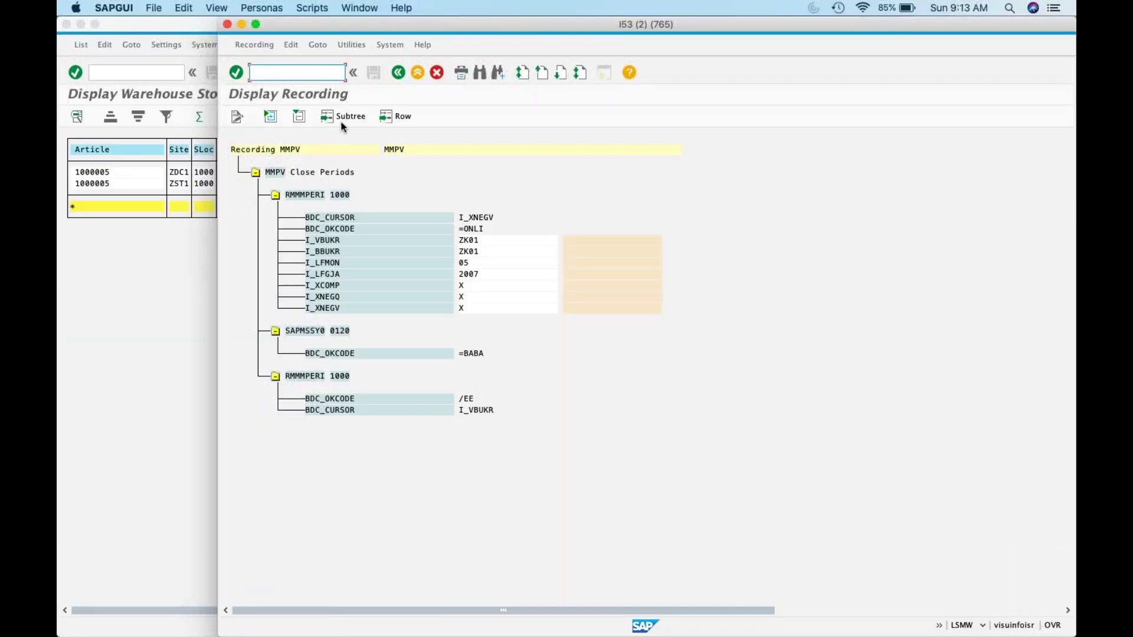
left_click(398, 73)
left_click(399, 73)
left_click(398, 73)
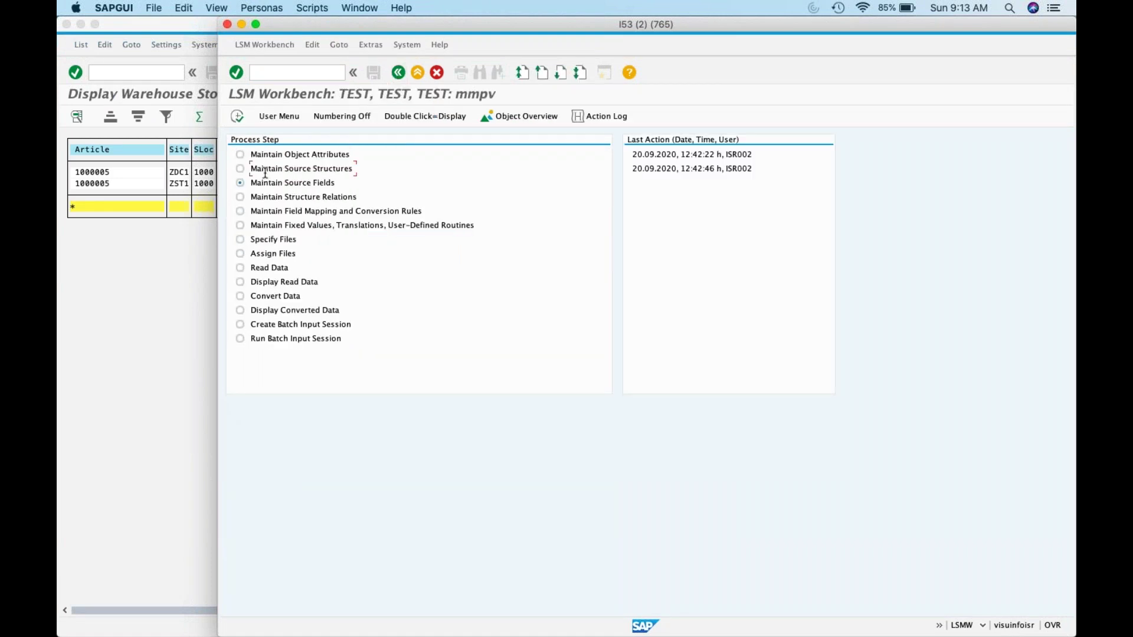
Step: Open Maintain Source Structures, select structure TEST in change mode, and return
left_click(240, 169)
left_click(237, 116)
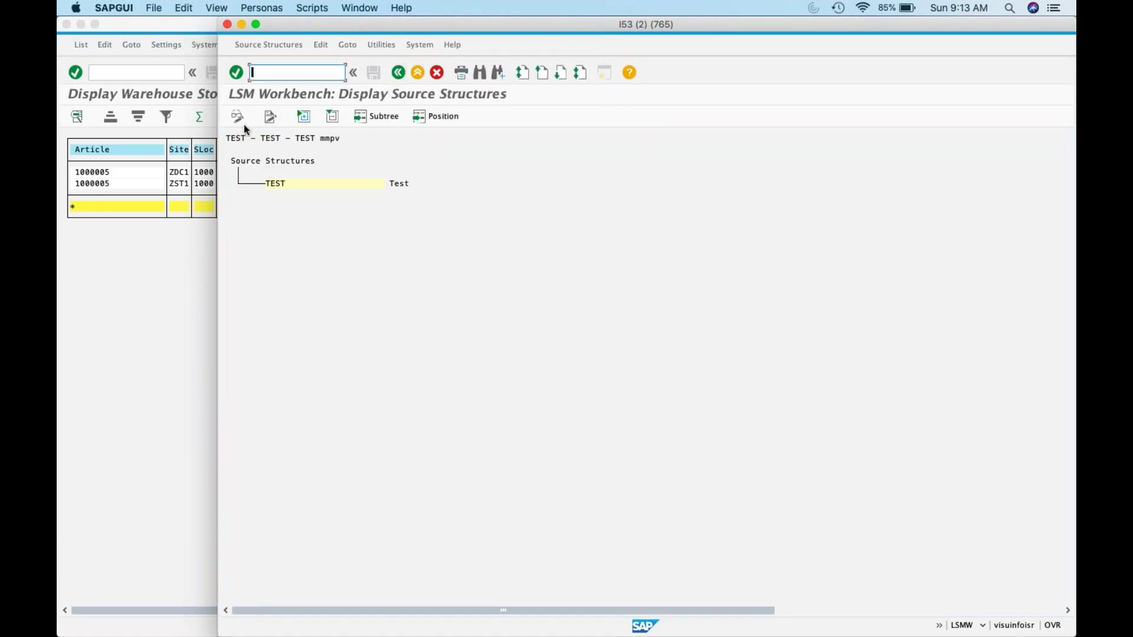
left_click(303, 184)
left_click(237, 116)
left_click(271, 118)
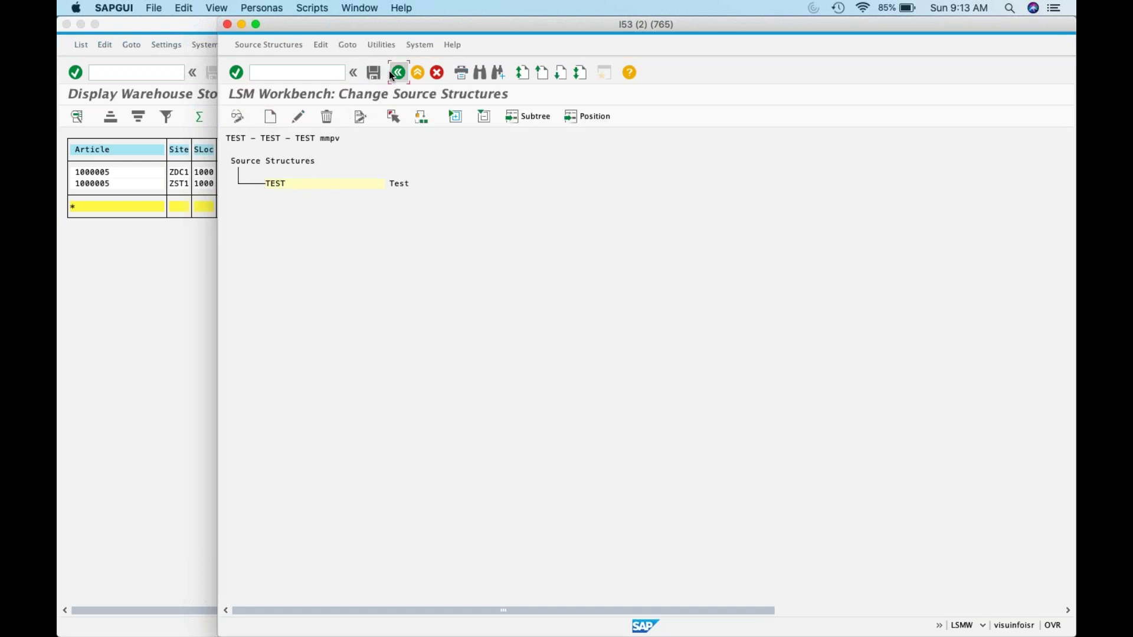
left_click(396, 73)
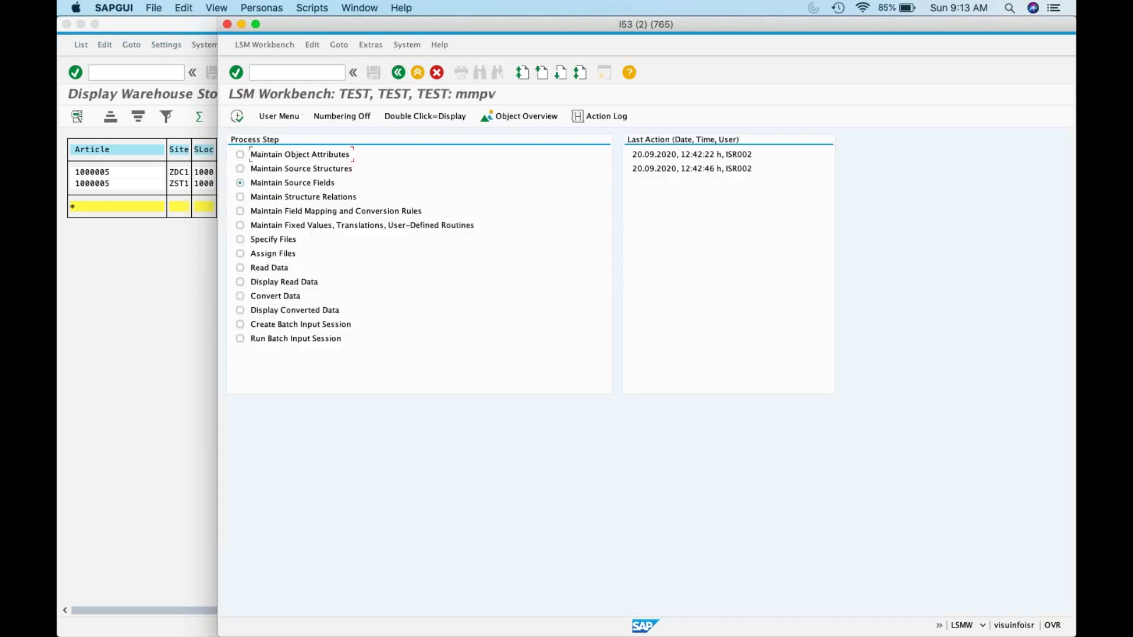
Step: Save the source structures in change mode, then execute Maintain Source Fields
left_click(241, 170)
left_click(237, 115)
left_click(239, 116)
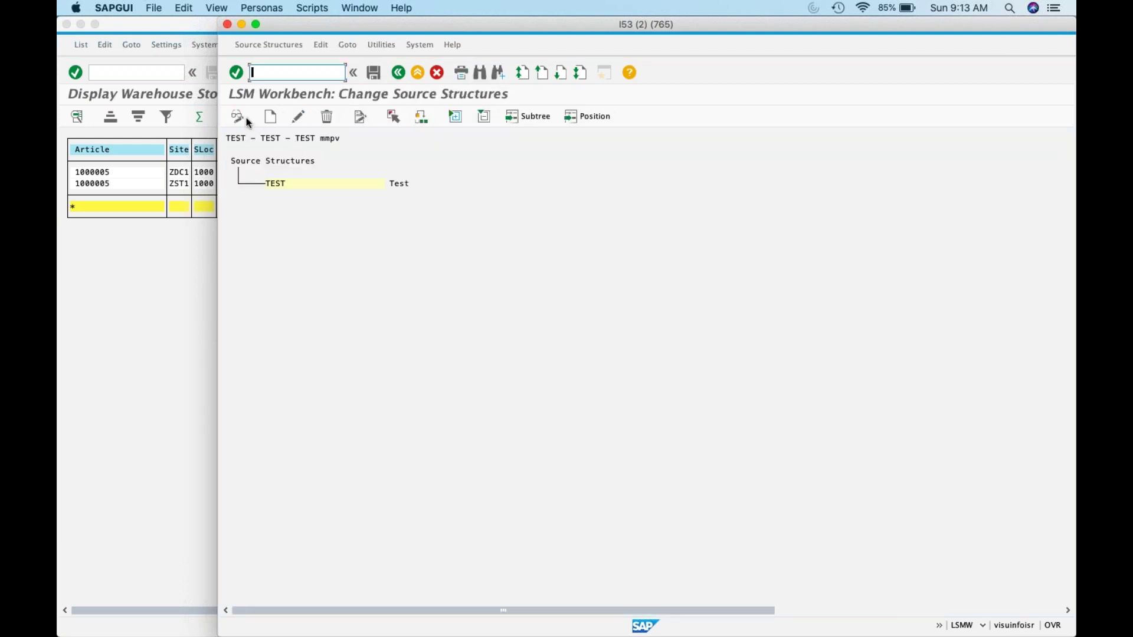
left_click(374, 73)
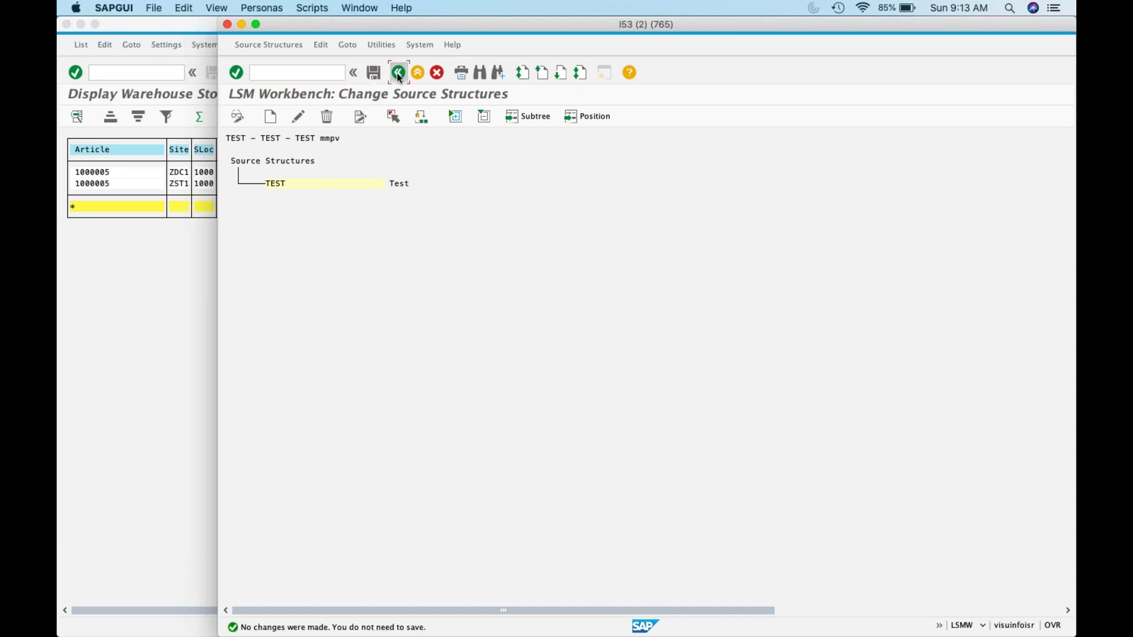
left_click(397, 72)
left_click(244, 122)
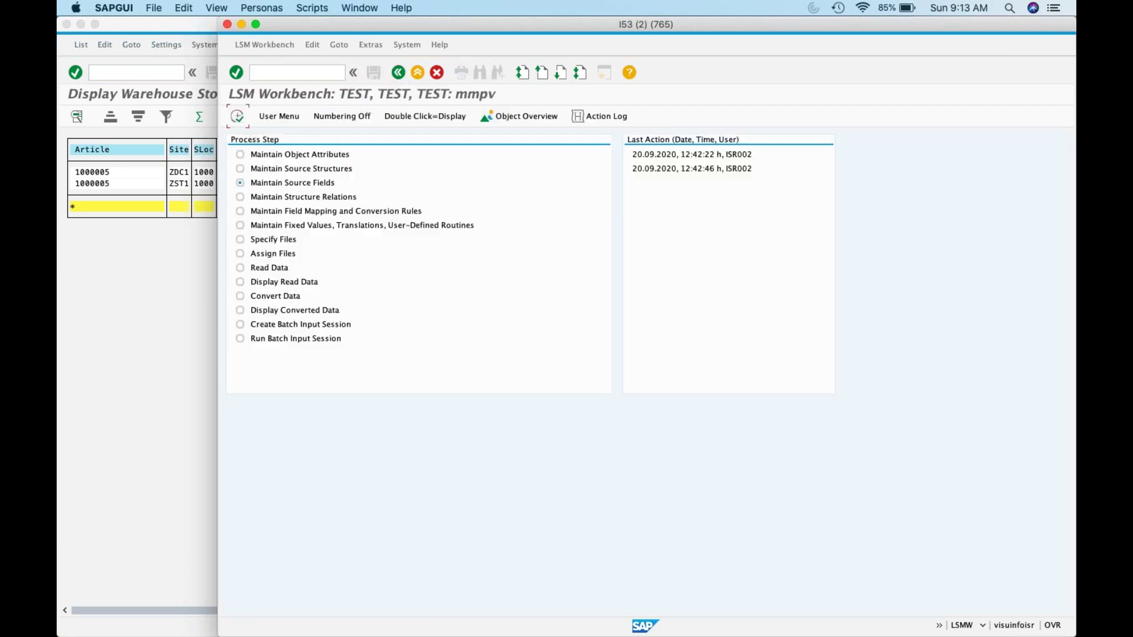
Step: In Change mode, paste I_VBUKR, I_BBUKR, I_LFMON and I_LFGJA from Excel into the source fields table
left_click(239, 117)
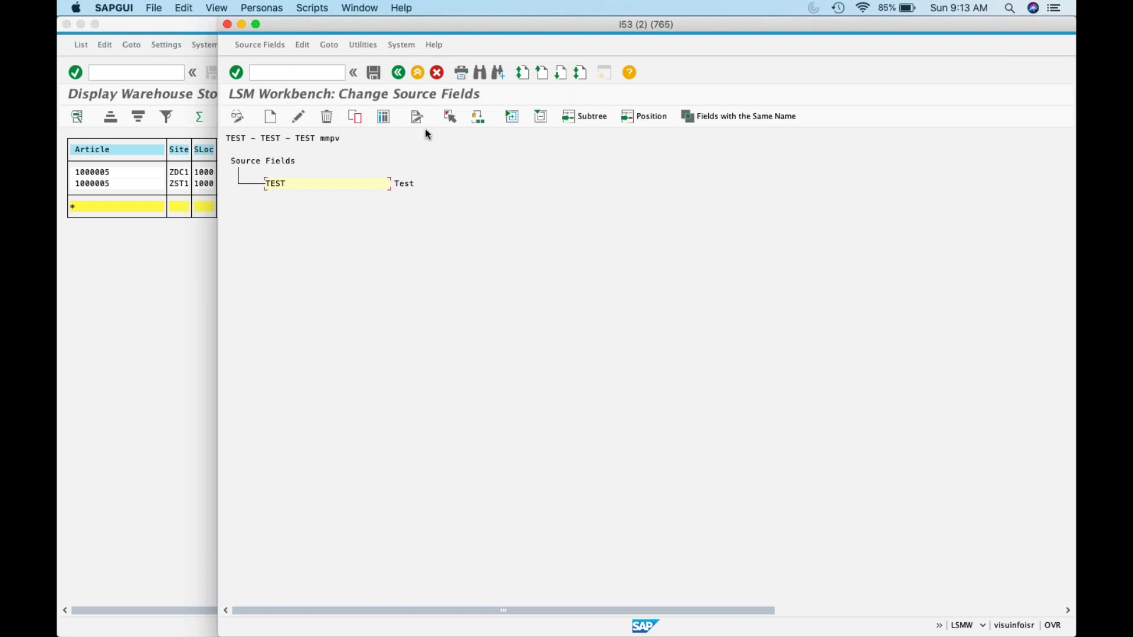
left_click(270, 117)
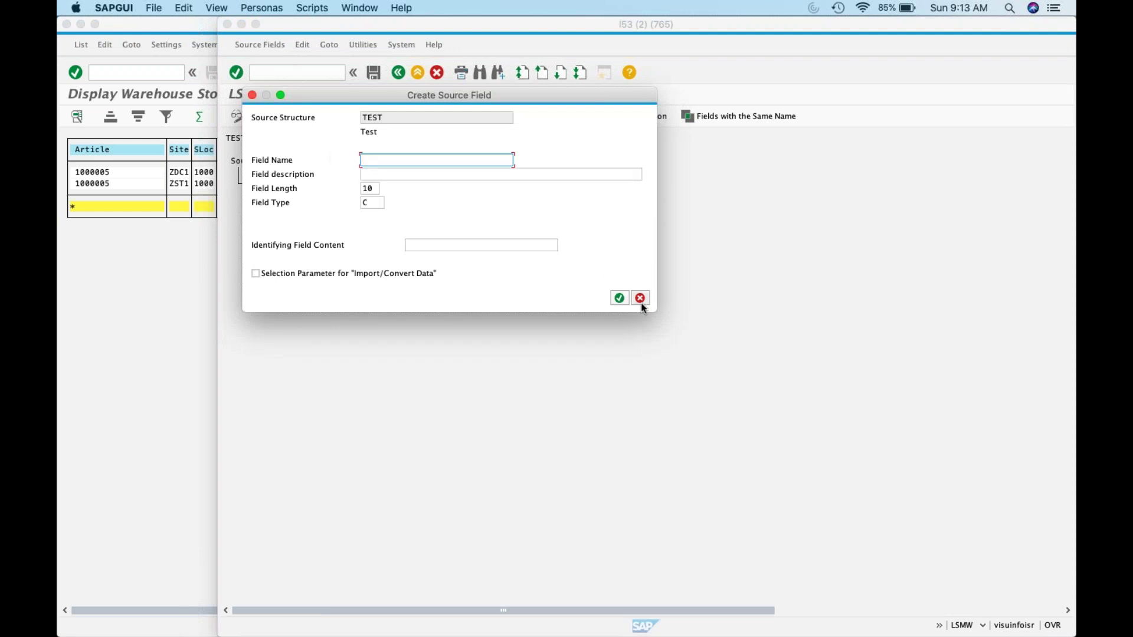
left_click(640, 297)
left_click(383, 116)
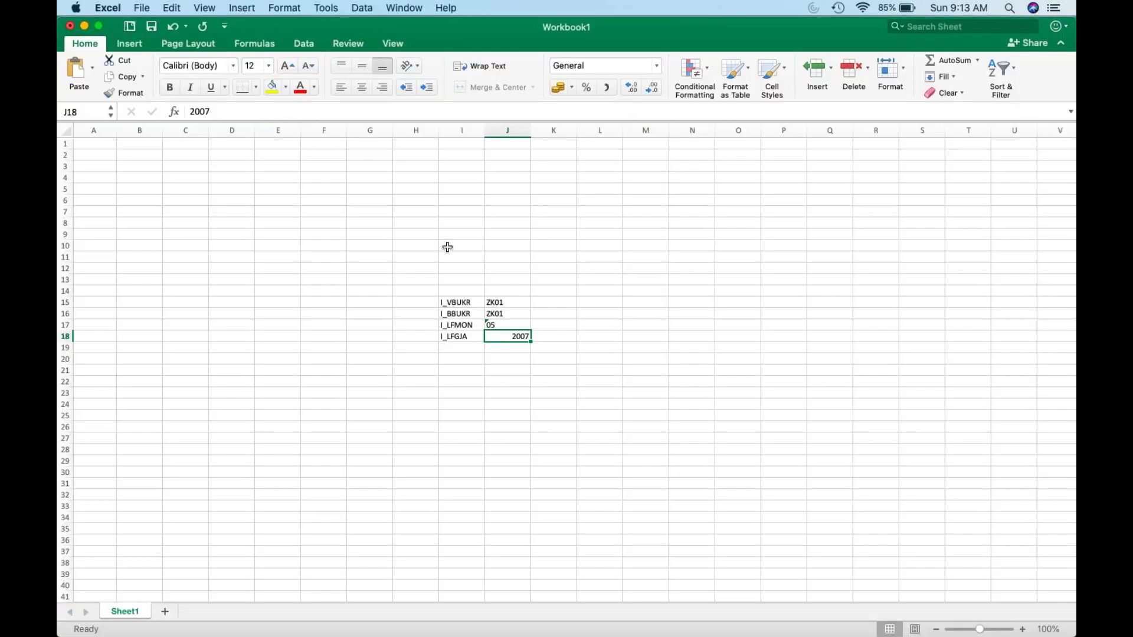
left_click_drag(454, 302, 460, 341)
key("super+c")
key("super+Tab")
key("super+v")
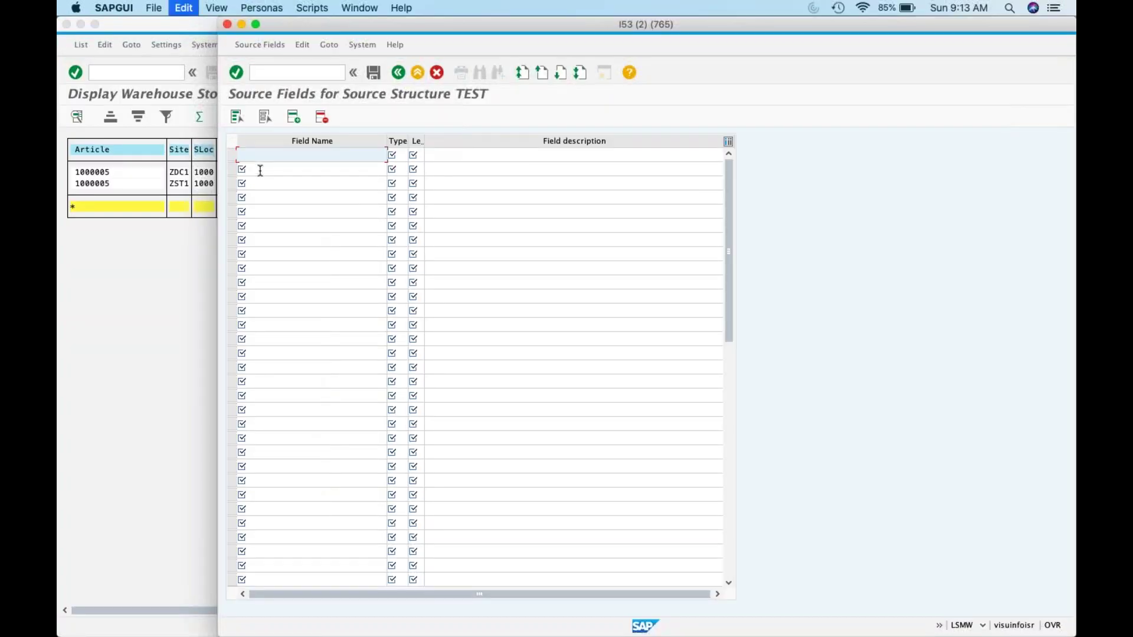
Step: Set the type of all four source fields to C
left_click(400, 153)
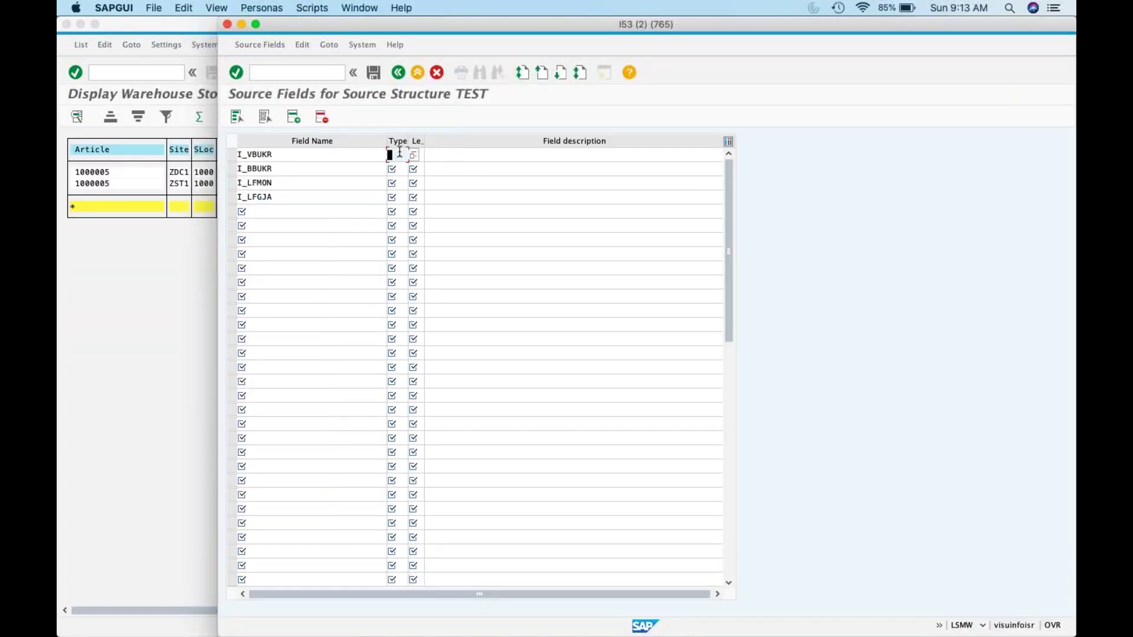
type("C")
left_click(401, 169)
type("C")
left_click(401, 183)
type("C")
left_click(402, 198)
type("C")
Step: Enter a length of 5 for the I_VBUKR, I_BBUKR and I_LFMON source fields
left_click(417, 154)
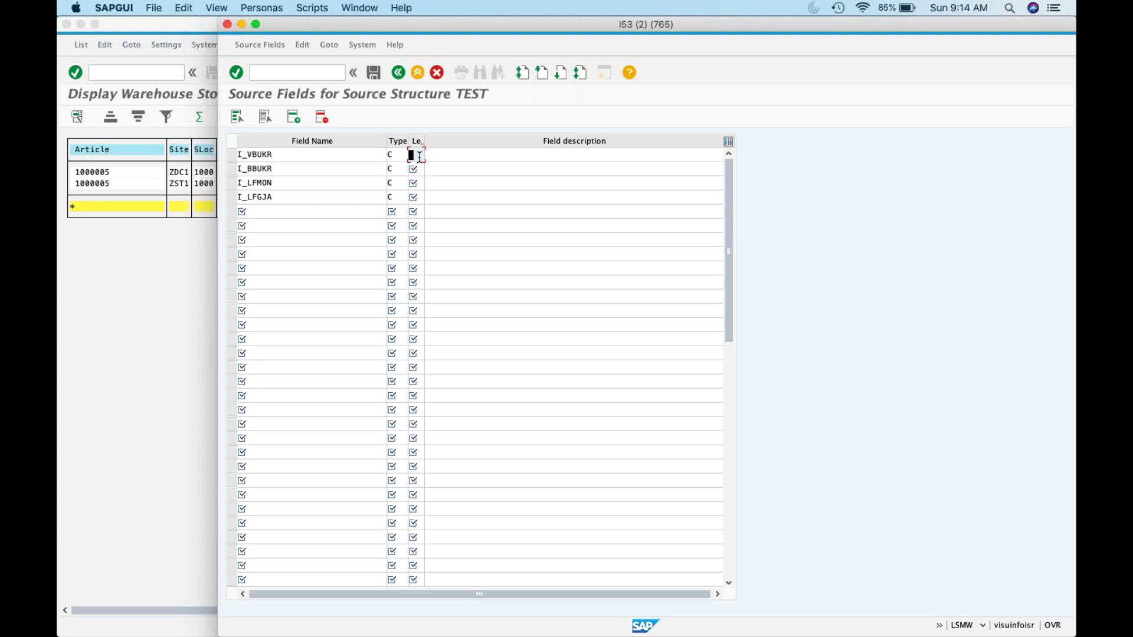
key("super+Tab")
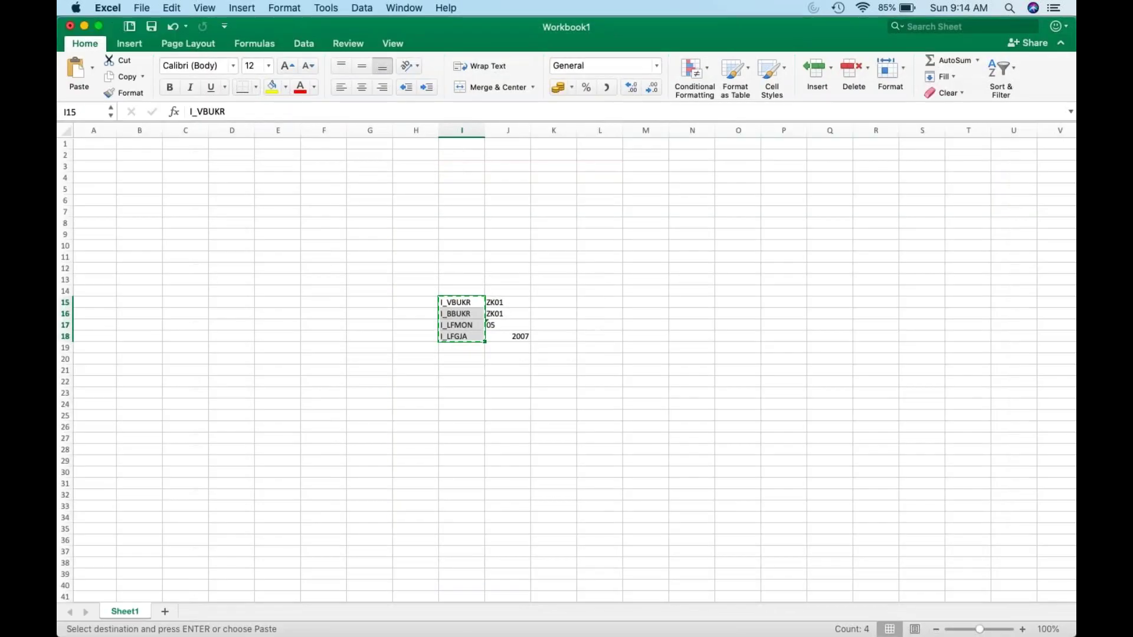
key("super+Tab")
type("5")
left_click(416, 170)
type("5")
left_click(416, 183)
type("5")
left_click(416, 197)
Step: Give I_LFGJA length 5 and describe I_VBUKR as 'Company Code'
type("5")
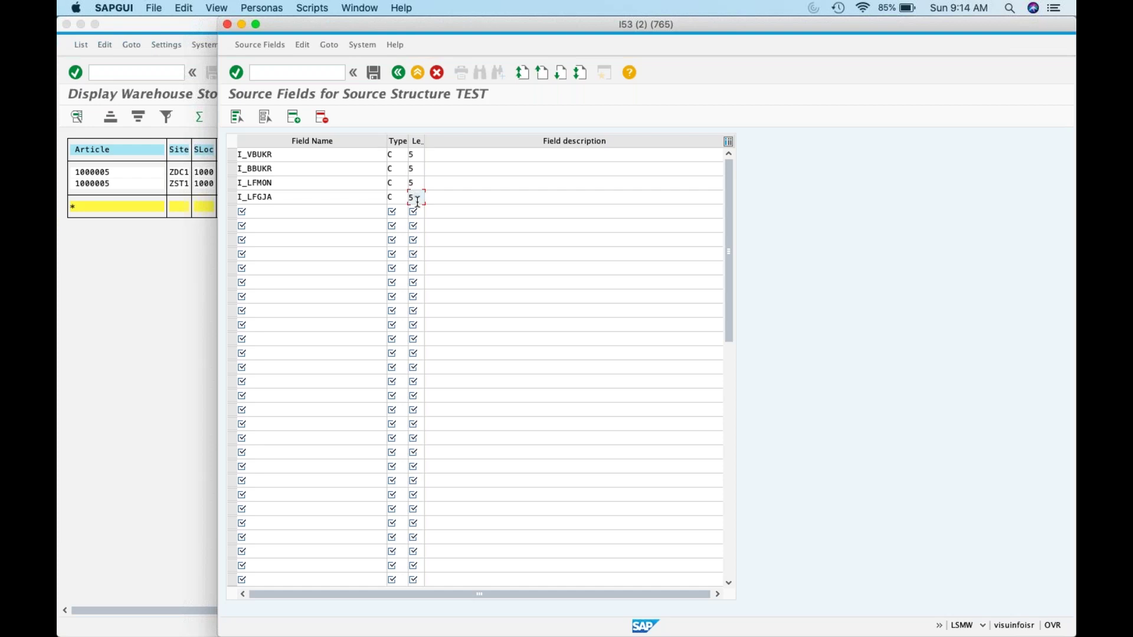
key("super+Tab")
key("super+Tab")
left_click(455, 154)
type("Com")
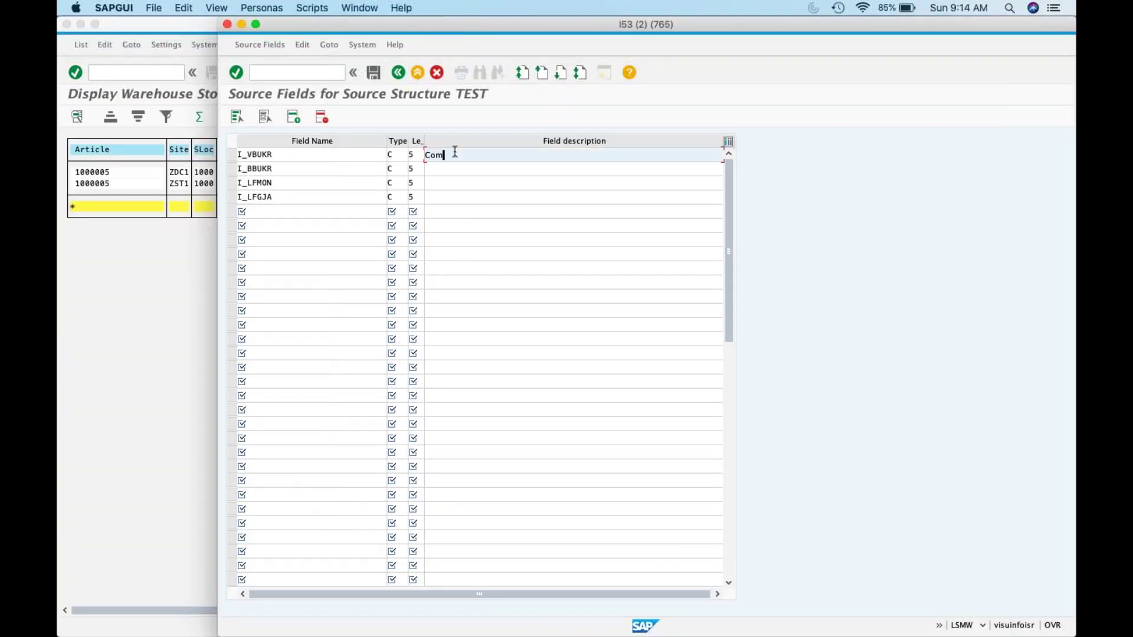
type("pany COde")
type("o")
key("BackSpace")
key("BackSpace")
key("BackSpace")
type("ode")
Step: Describe I_BBUKR as 'Company Code To' and extend I_VBUKR's description to 'Company Code From'
left_click(480, 170)
key("super+Tab")
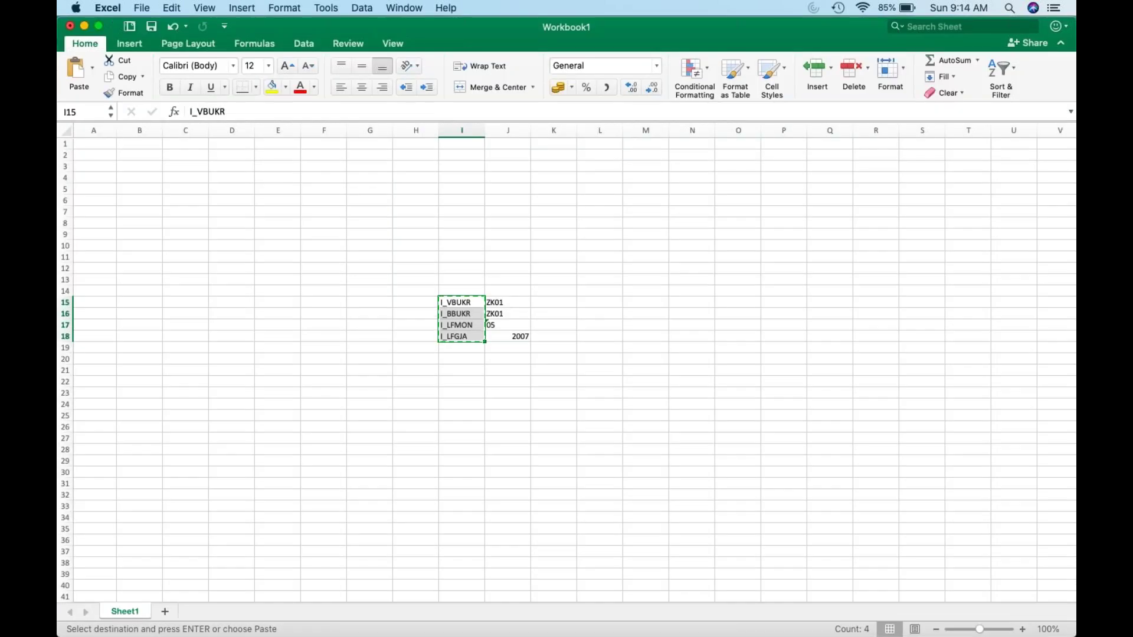
key("super+Tab")
type("Compa")
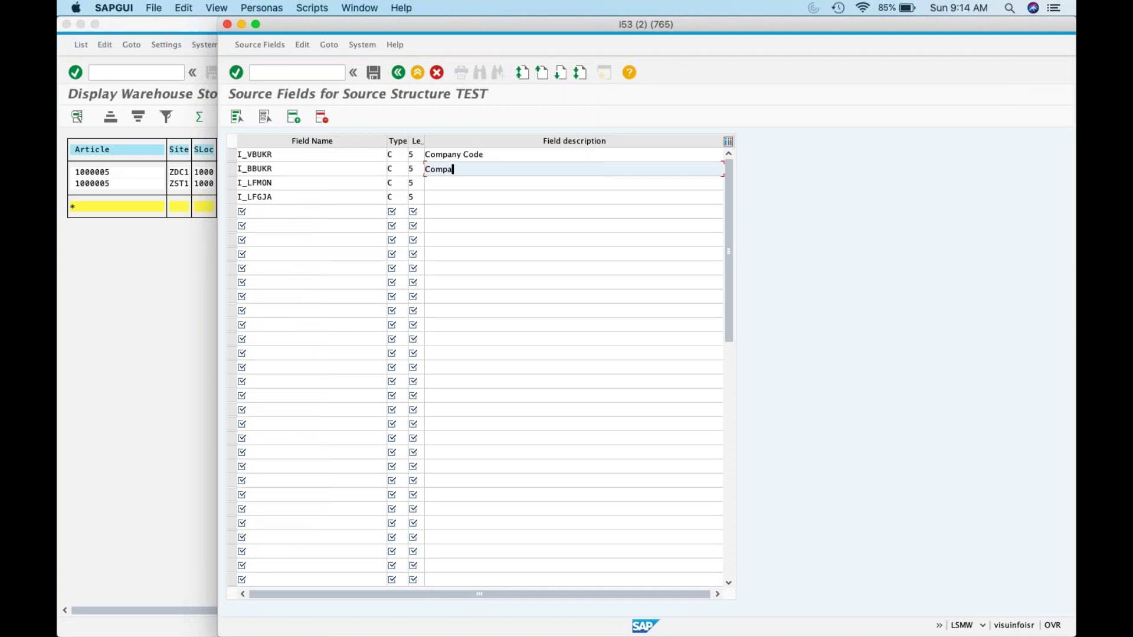
type("ny Code To")
left_click(509, 158)
type("From")
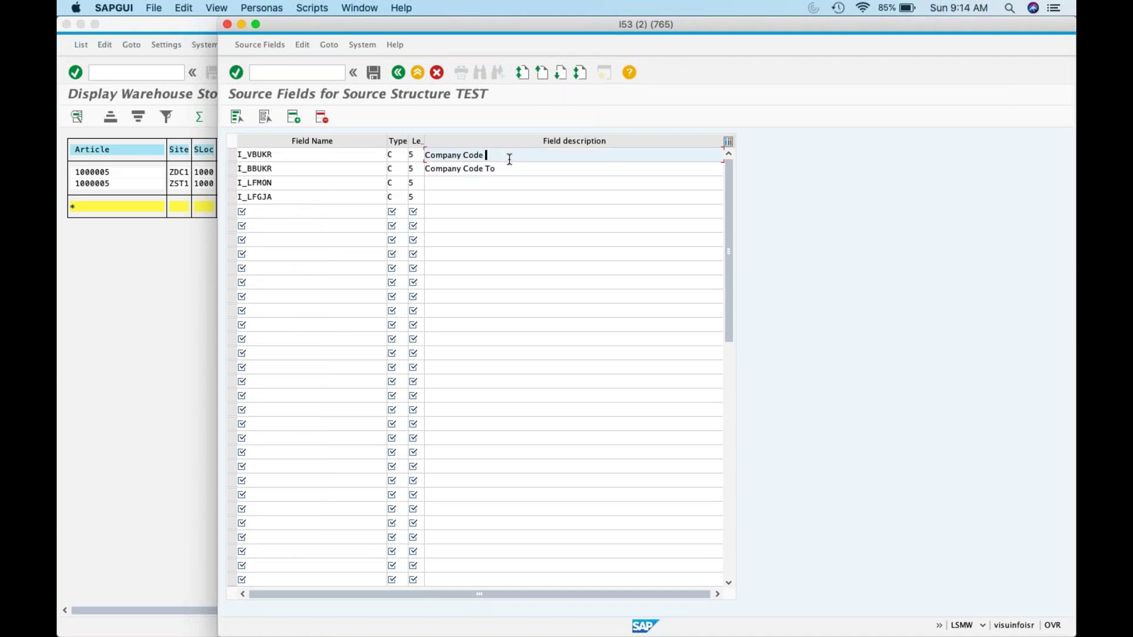
Step: Describe I_LFMON as 'Period' and I_LFGJA as 'Year', then close the table
left_click(478, 182)
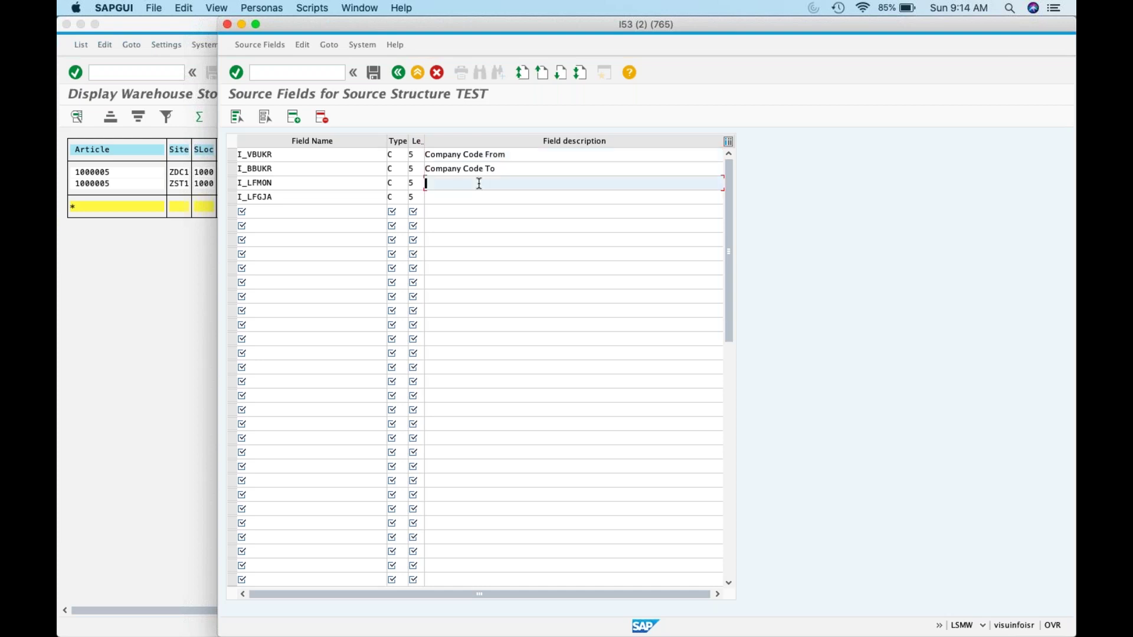
key("super+Tab")
key("super+Tab")
type("Mn")
key("BackSpace")
key("BackSpace")
type("Period")
left_click(473, 202)
type("Year")
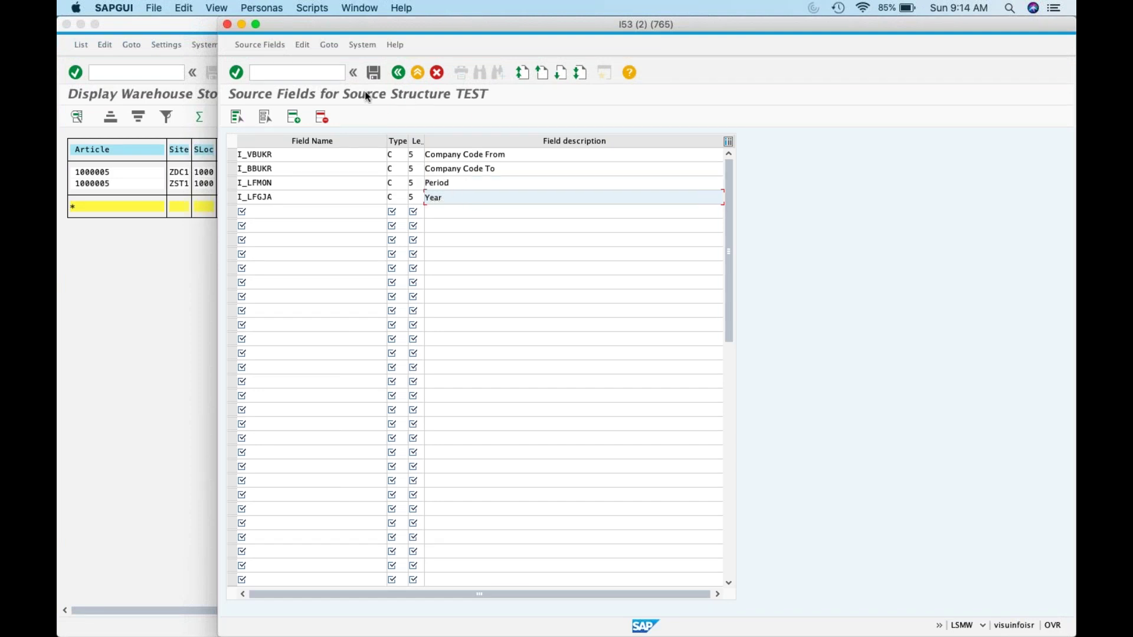
left_click(374, 72)
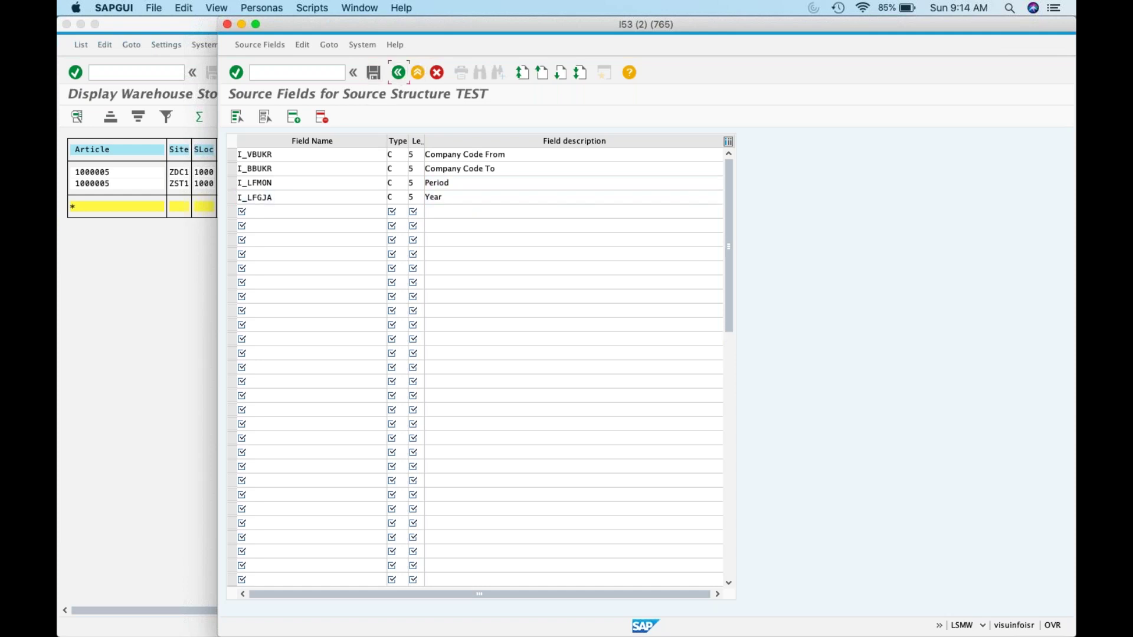
left_click(398, 72)
Step: Save the changed source fields and execute the Maintain Structure Relations step
left_click(398, 72)
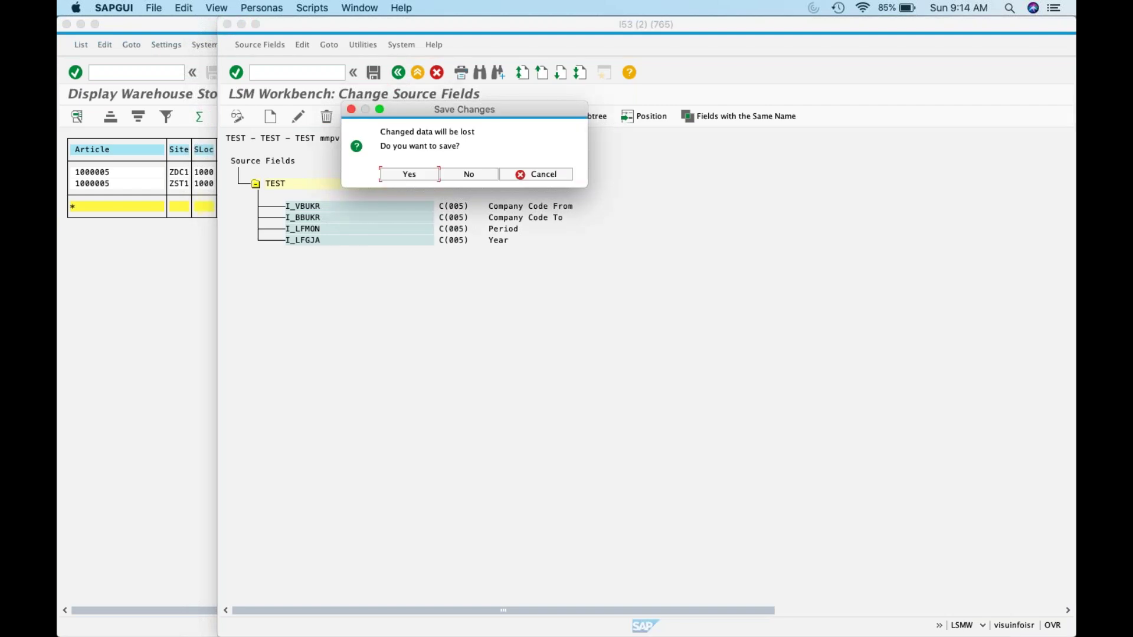
left_click(421, 174)
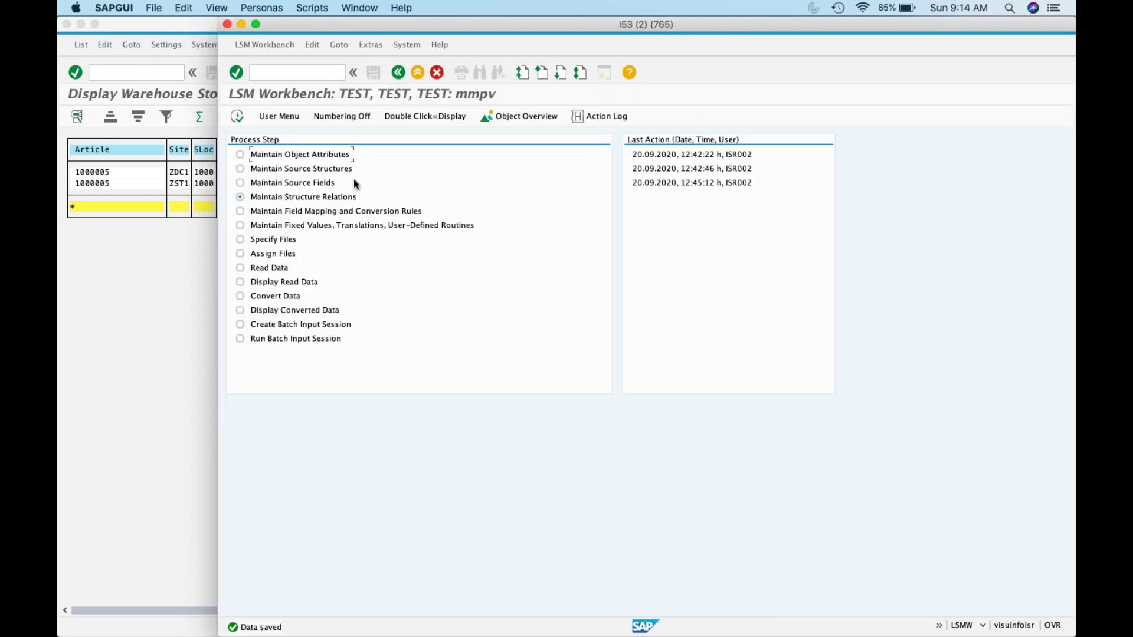
left_click(237, 115)
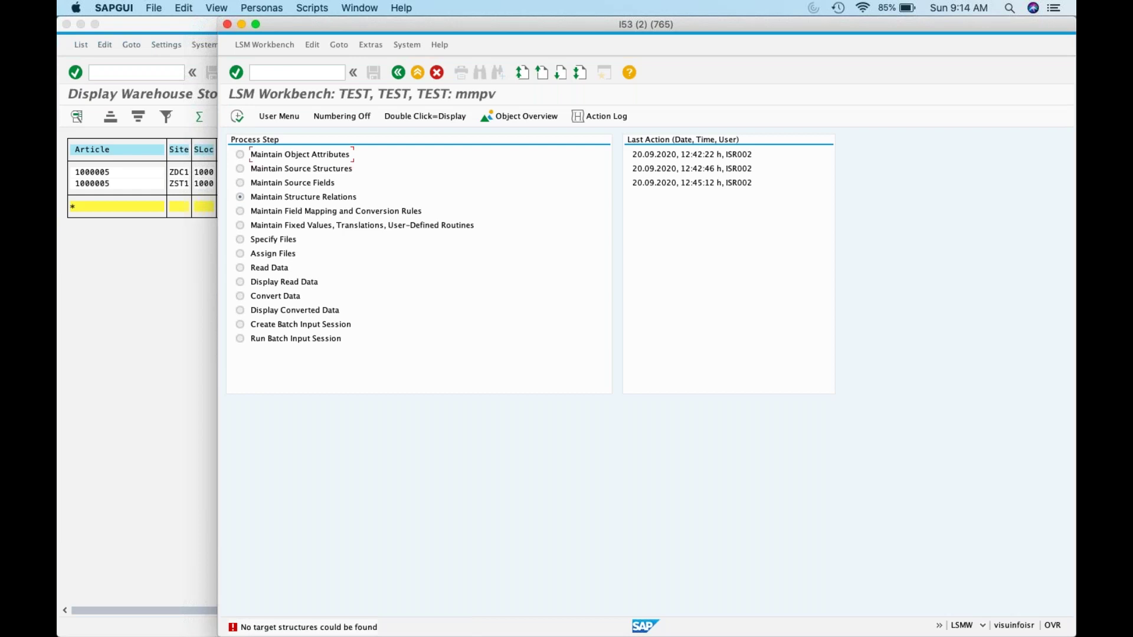
left_click(274, 199)
key("ctrl+F8")
Step: Attempt the field mapping and conversion rules step, reopening TEST's process steps from project selection
left_click(237, 115)
left_click(270, 211)
left_click(393, 75)
left_click(240, 116)
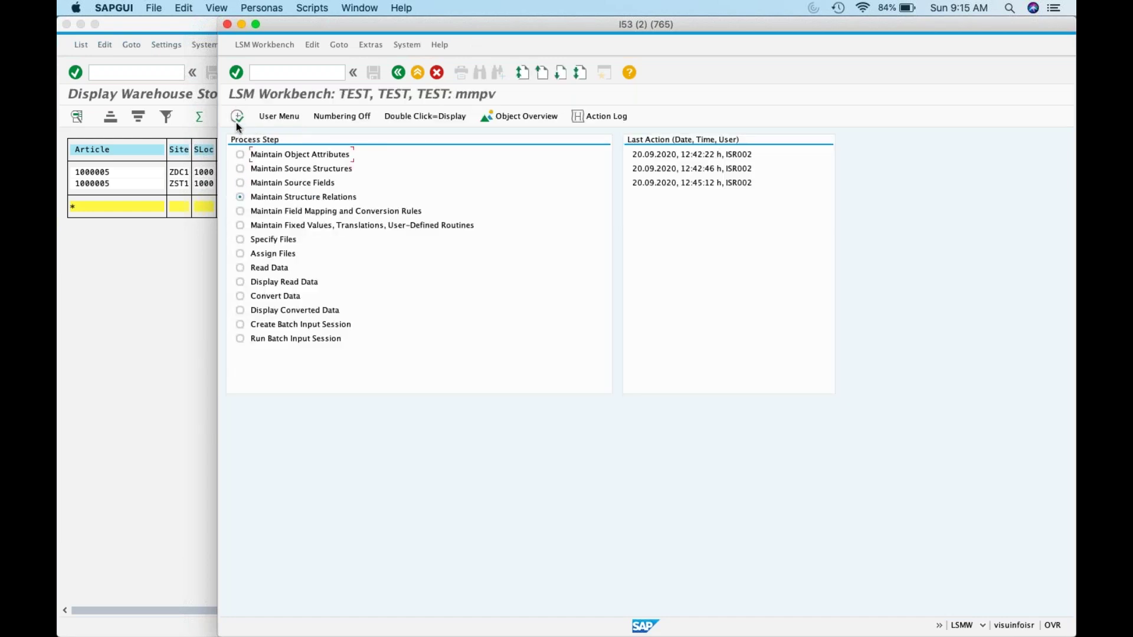
left_click(237, 118)
left_click(239, 210)
left_click(242, 119)
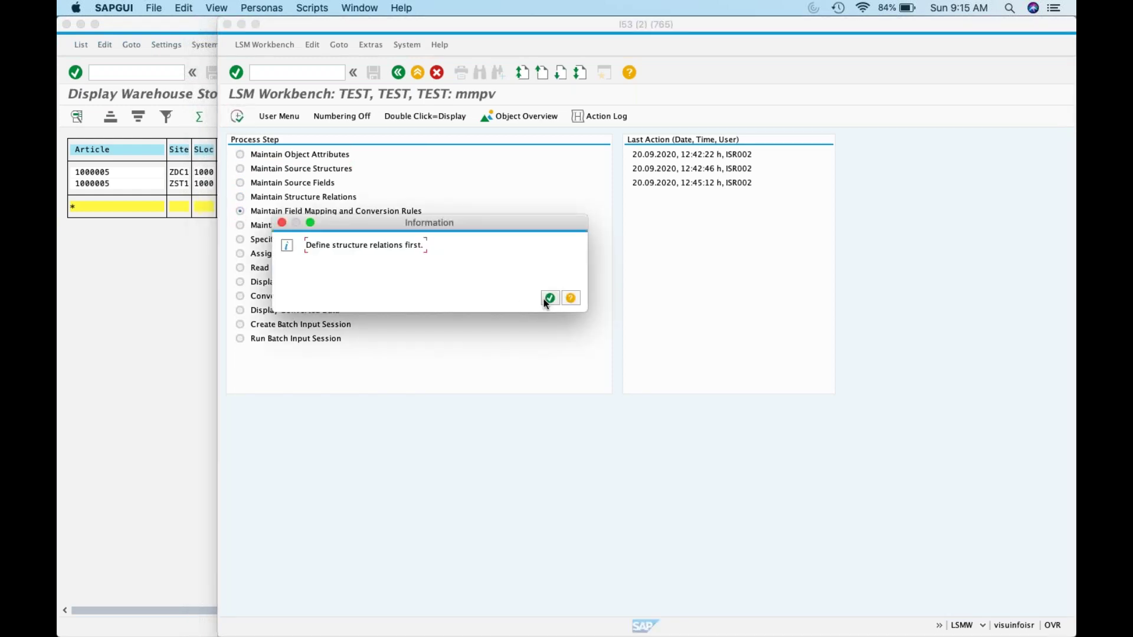
left_click(549, 298)
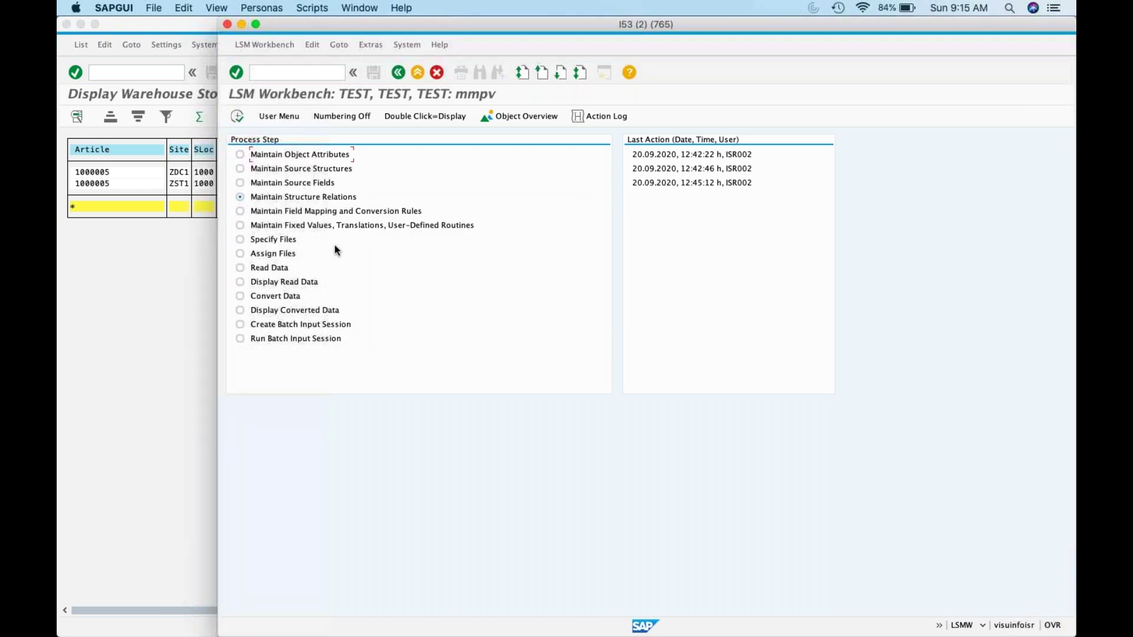
left_click(240, 211)
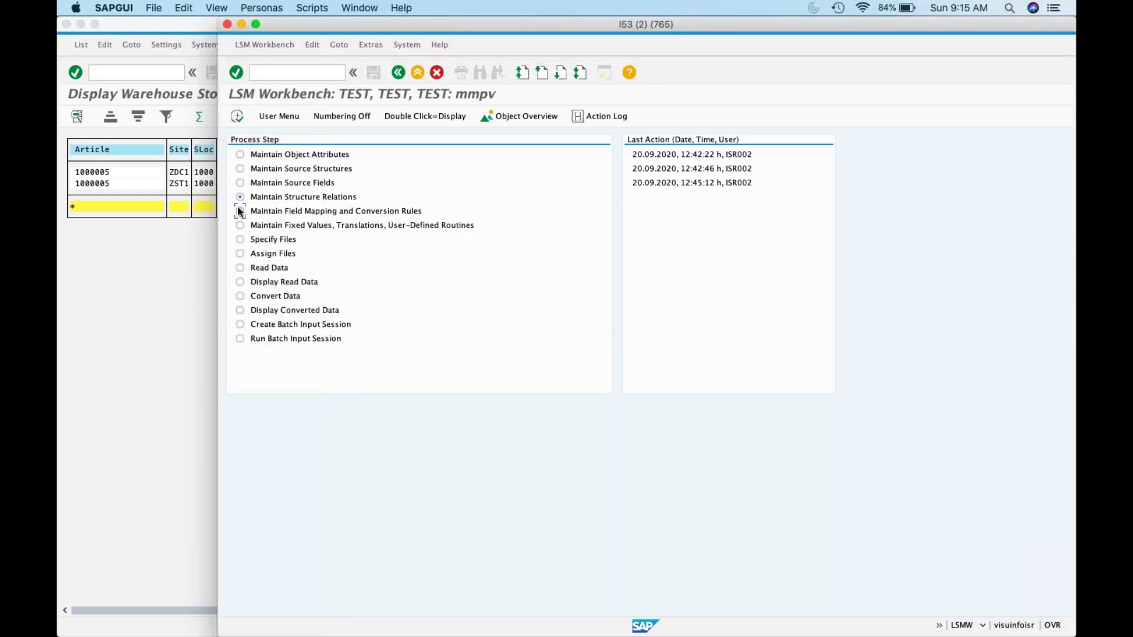
left_click(238, 118)
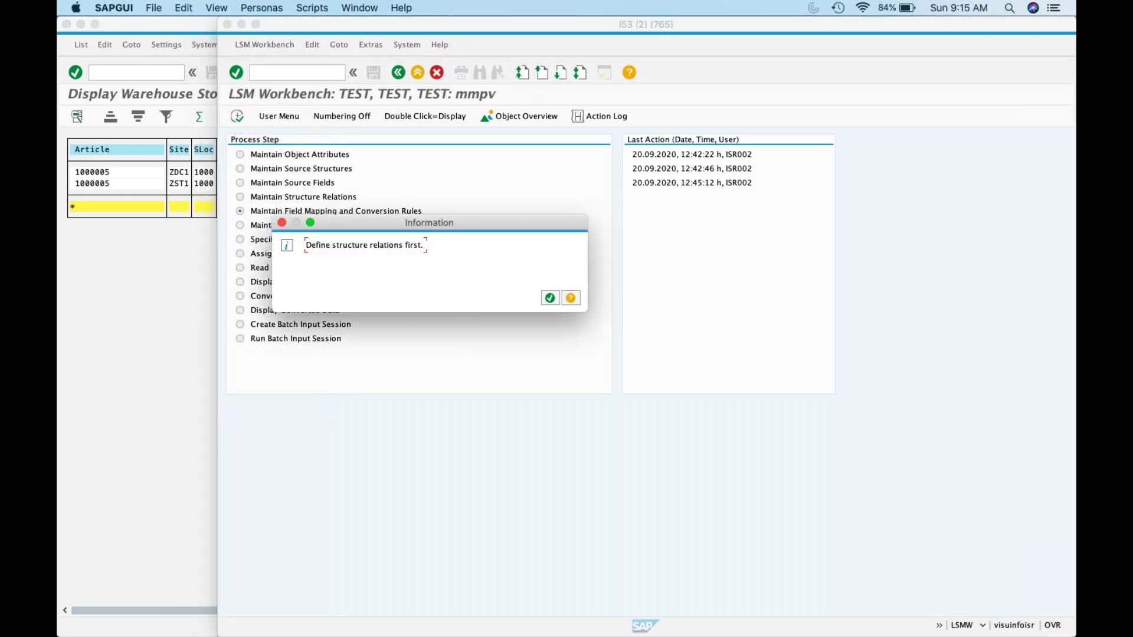
left_click(550, 298)
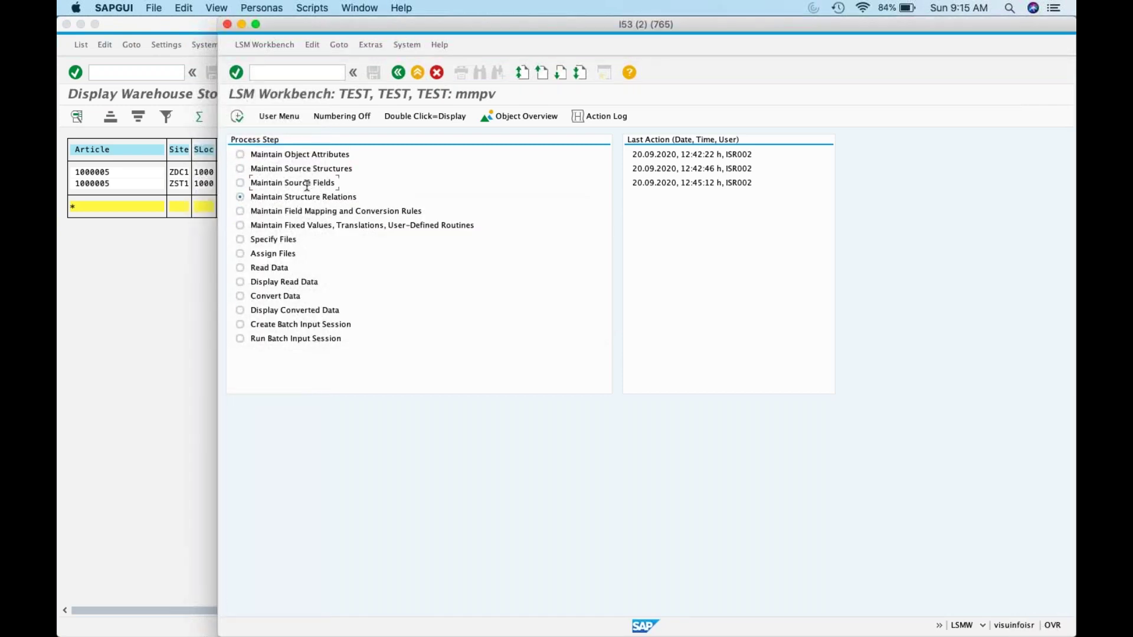
double_click(307, 184)
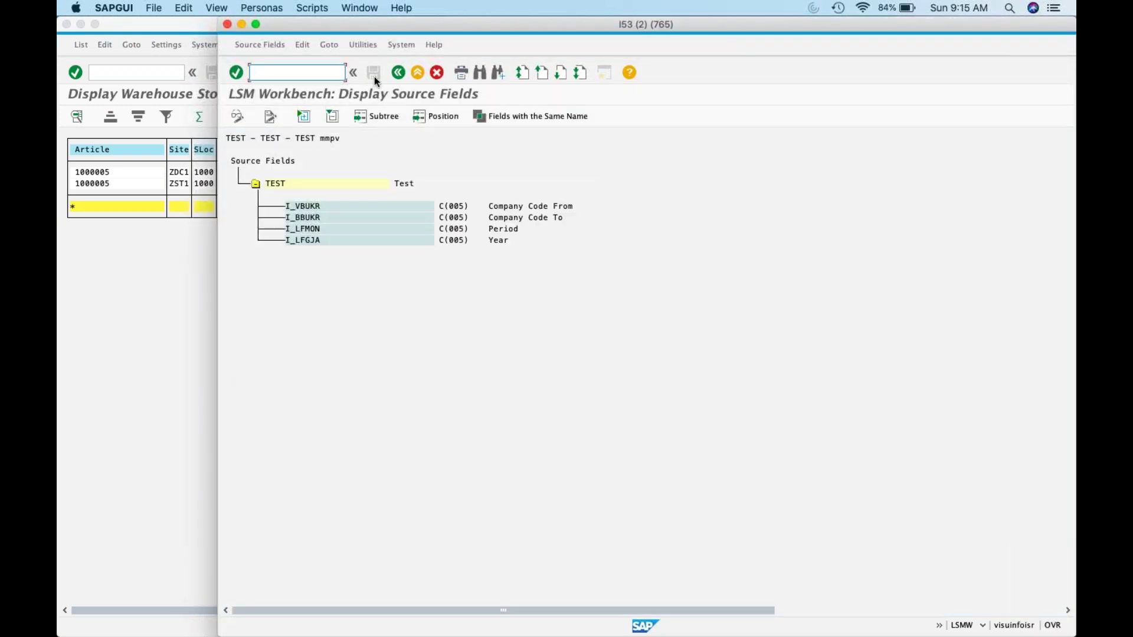
left_click(398, 72)
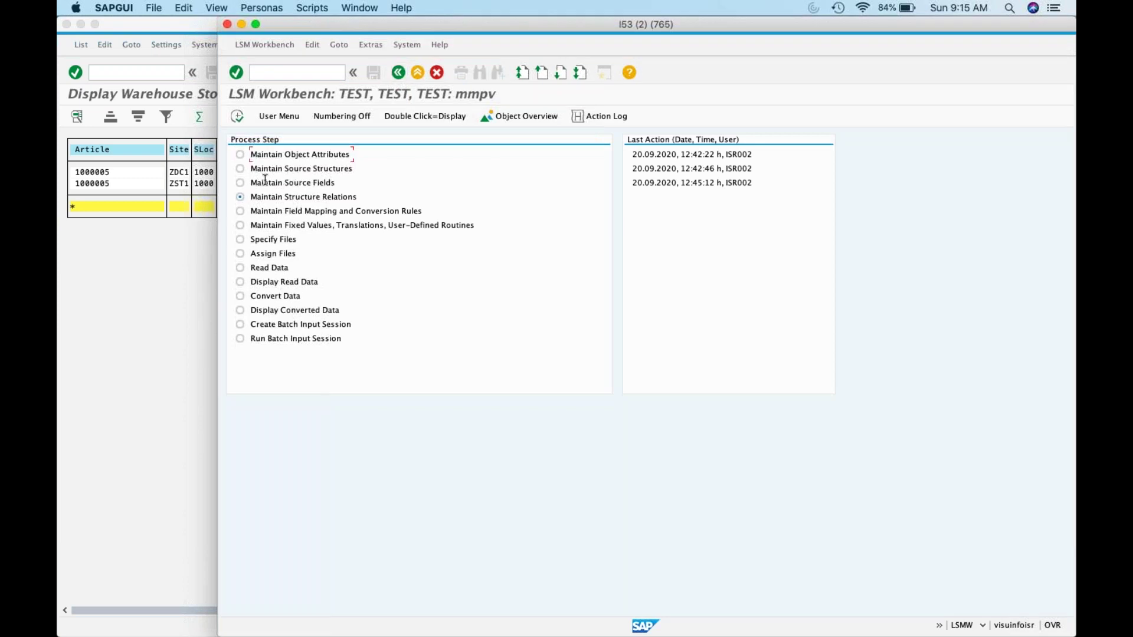
left_click(240, 168)
left_click(238, 117)
left_click(278, 183)
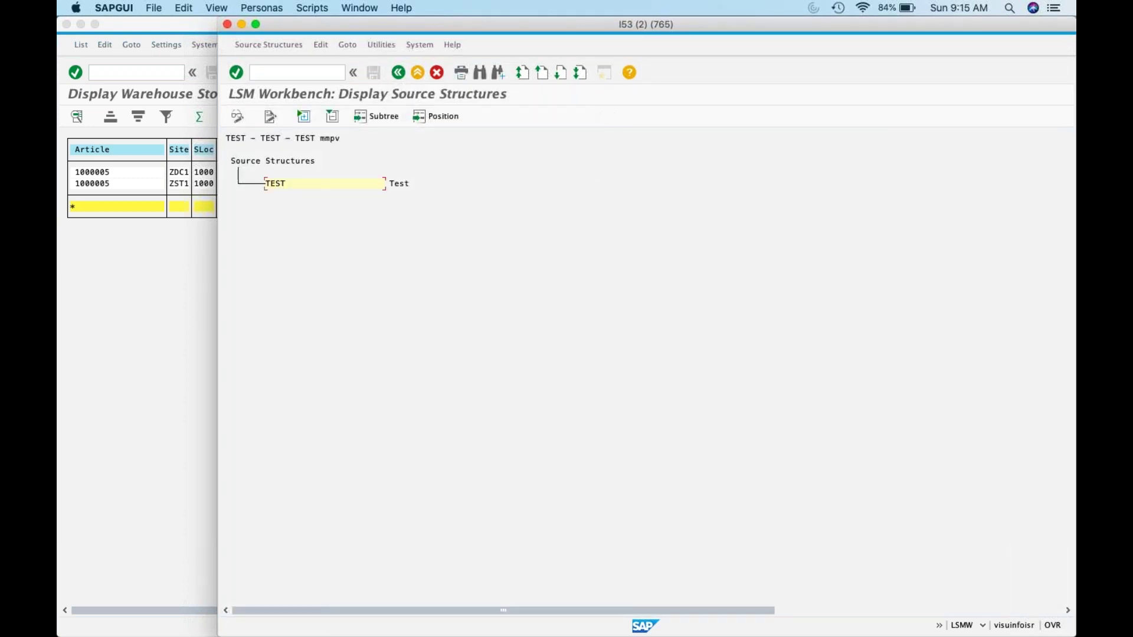
left_click(237, 114)
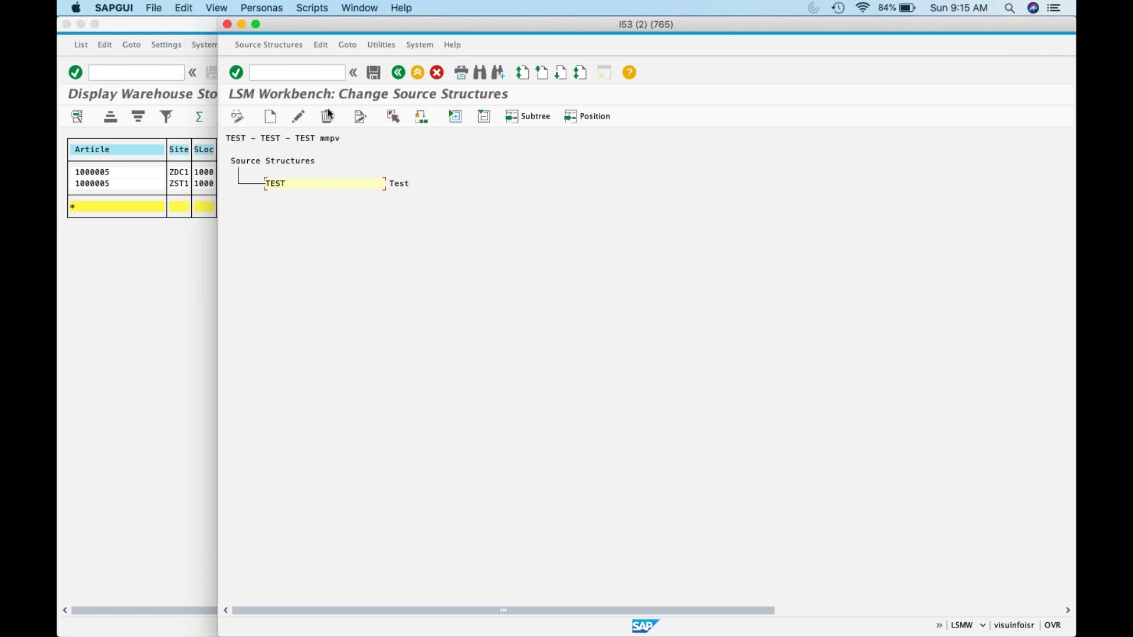
left_click(294, 118)
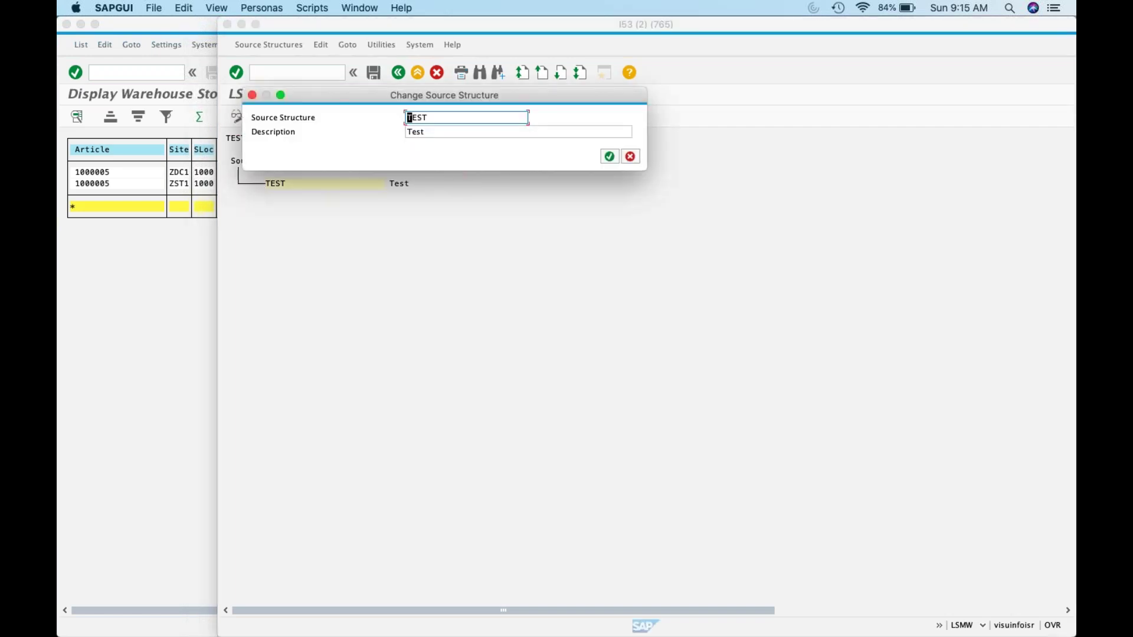
left_click(609, 157)
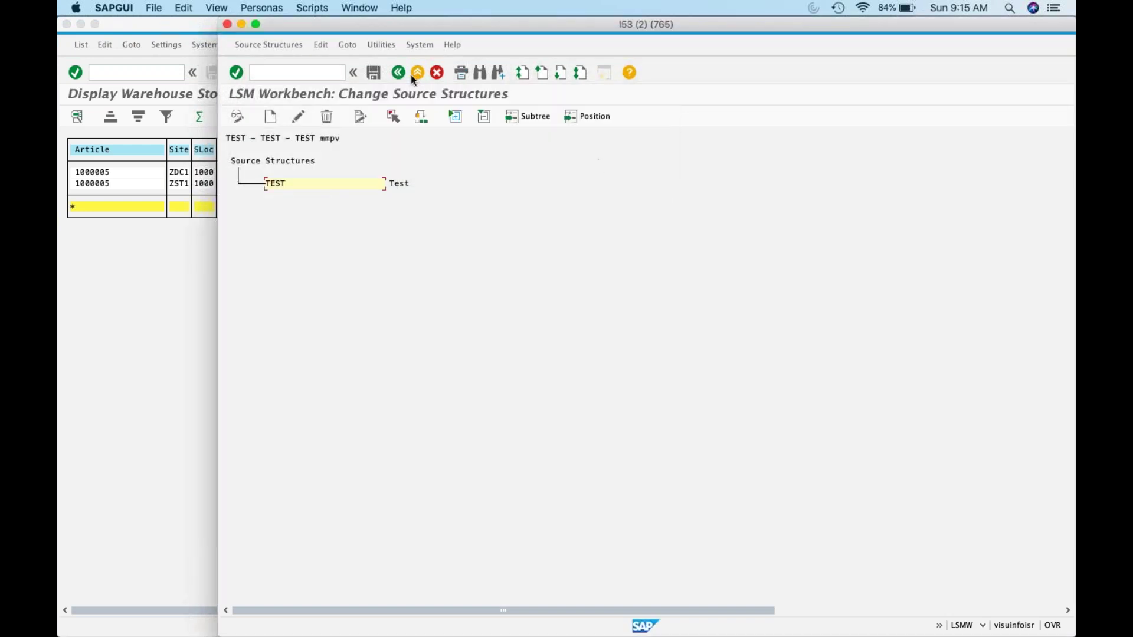
key("F3")
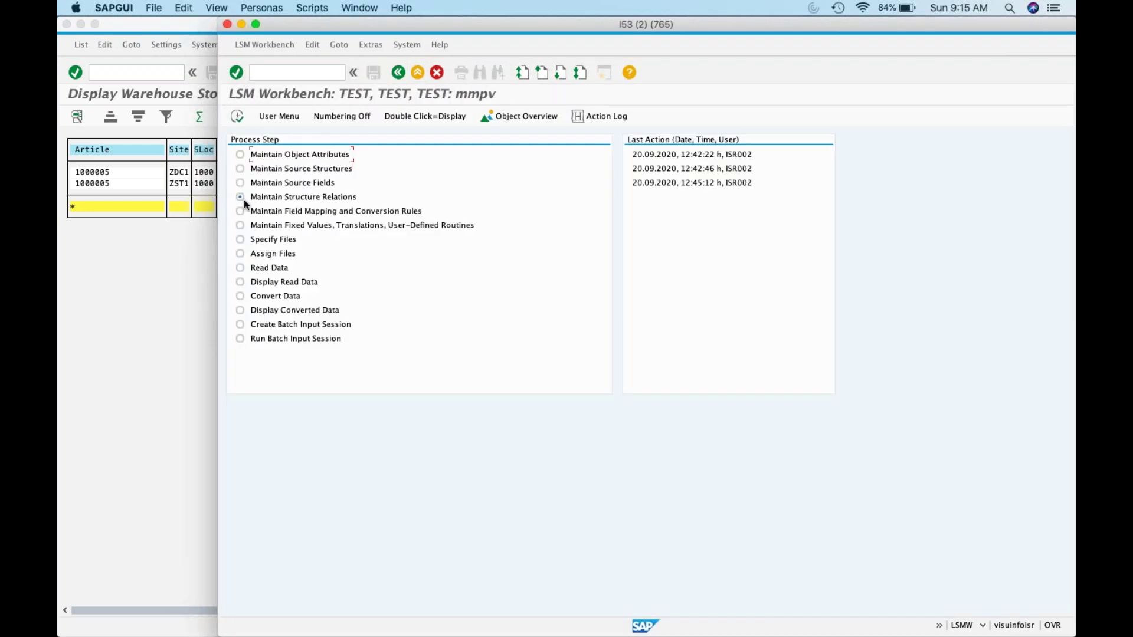
Step: Execute Maintain Source Fields to display TEST's four fields, I_VBUKR through I_LFGJA, each C(005)
left_click(237, 116)
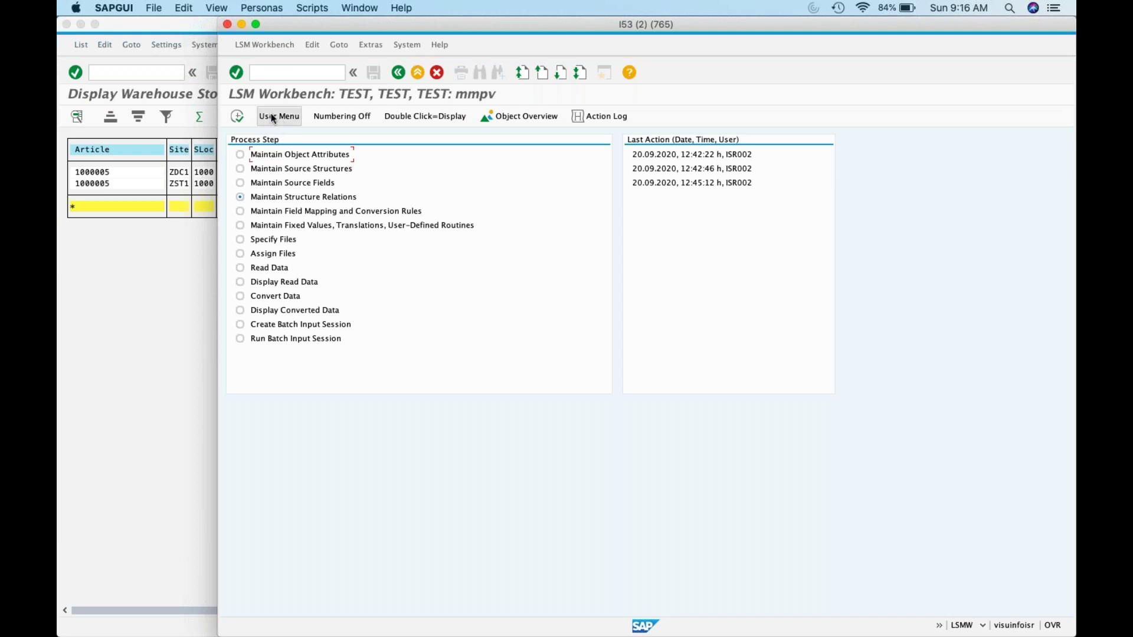
left_click(272, 46)
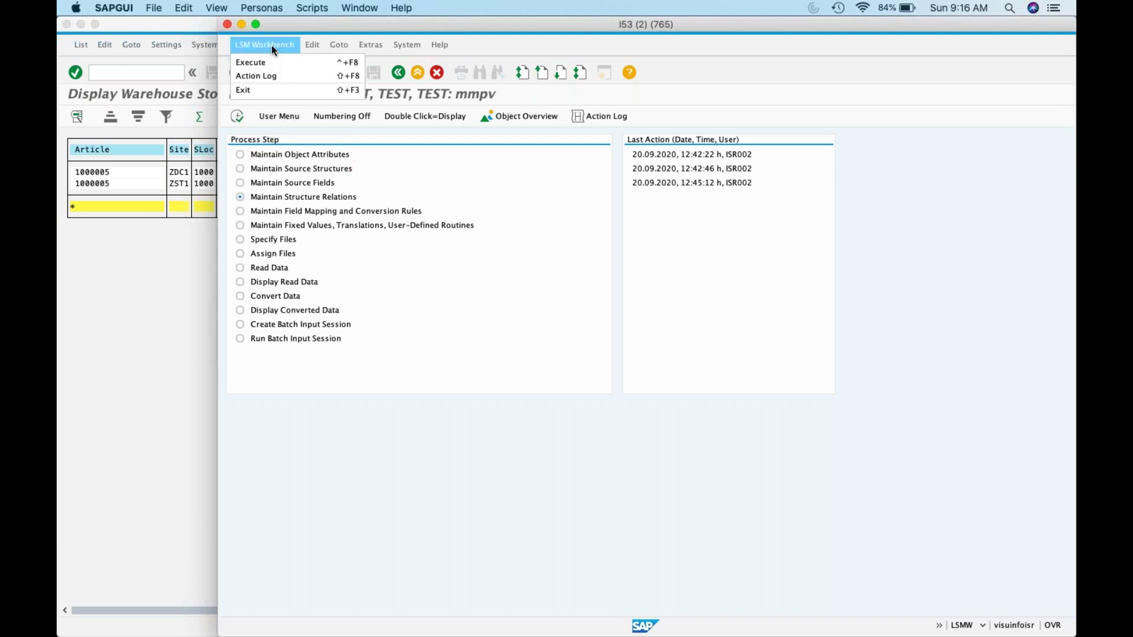
mouse_move(346, 45)
left_click(287, 196)
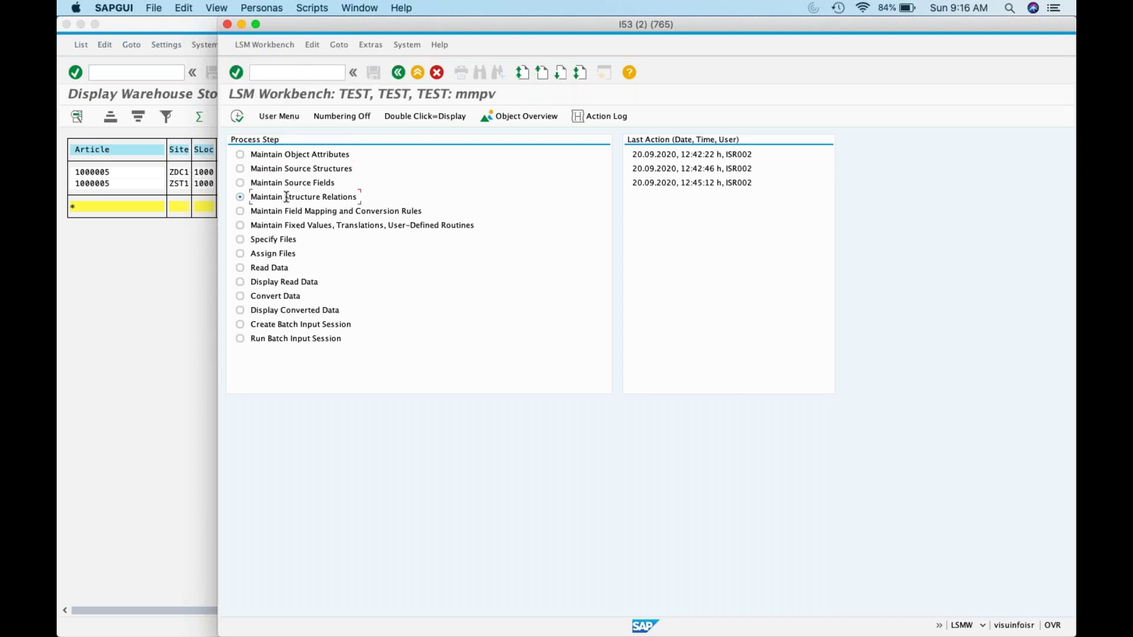
left_click(236, 116)
left_click(238, 117)
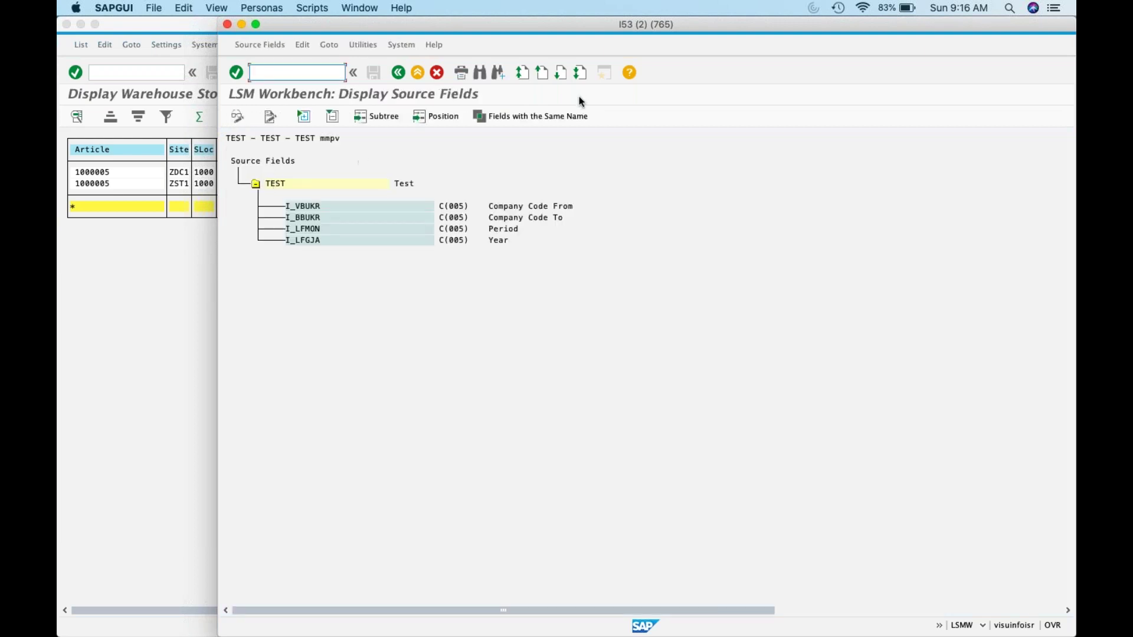
Step: Switch TEST's source fields to change mode and show them as an editable table
left_click(568, 115)
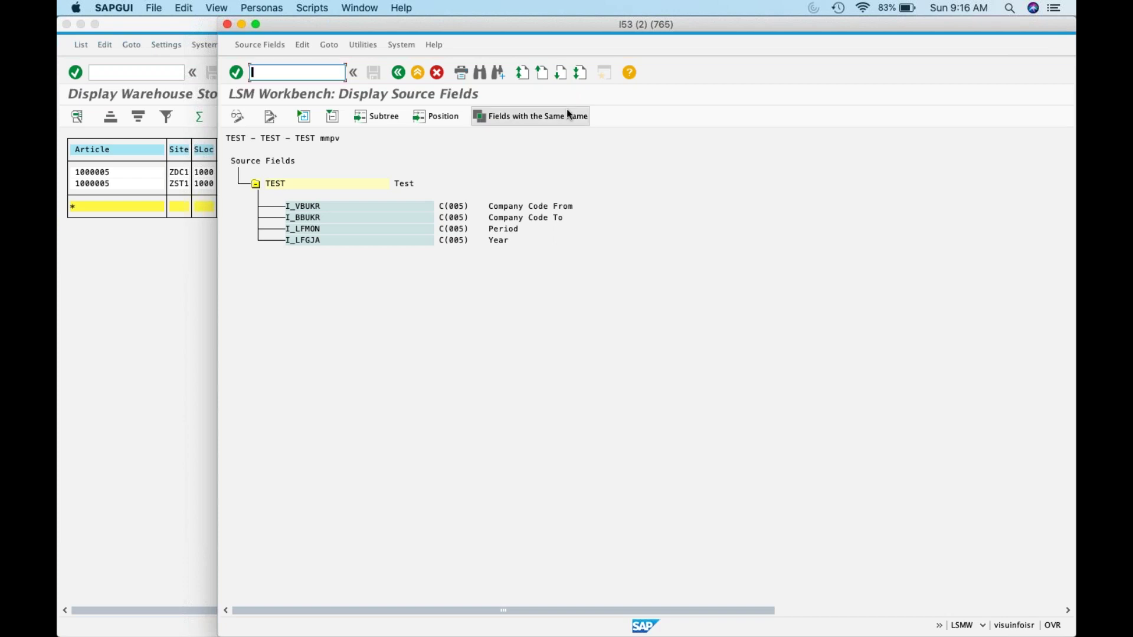
left_click(238, 118)
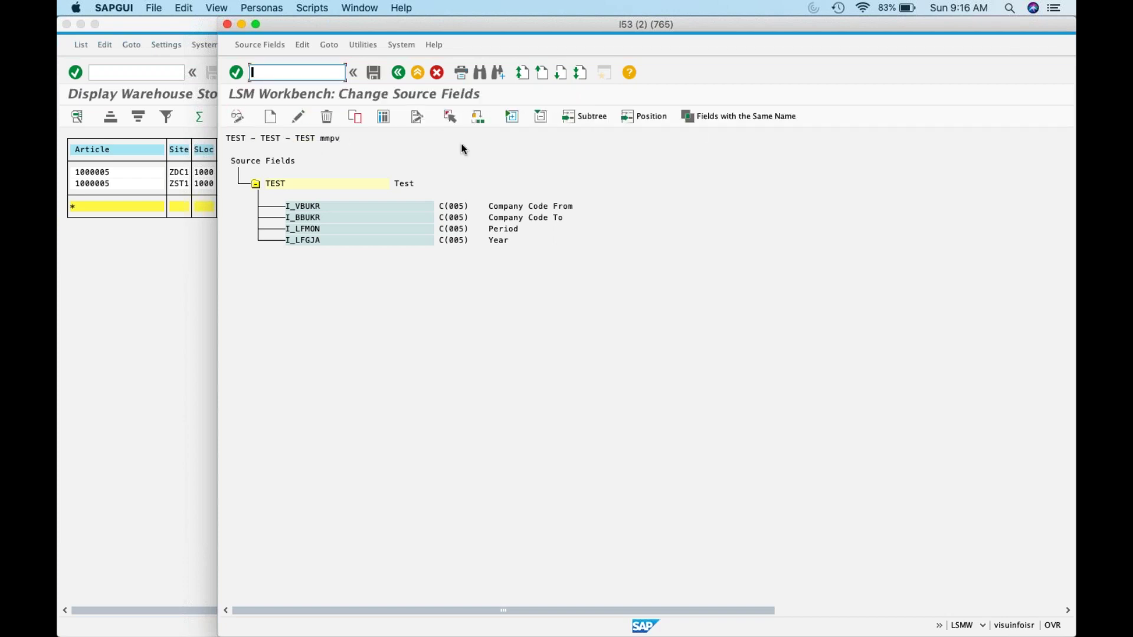
left_click(755, 119)
left_click(382, 118)
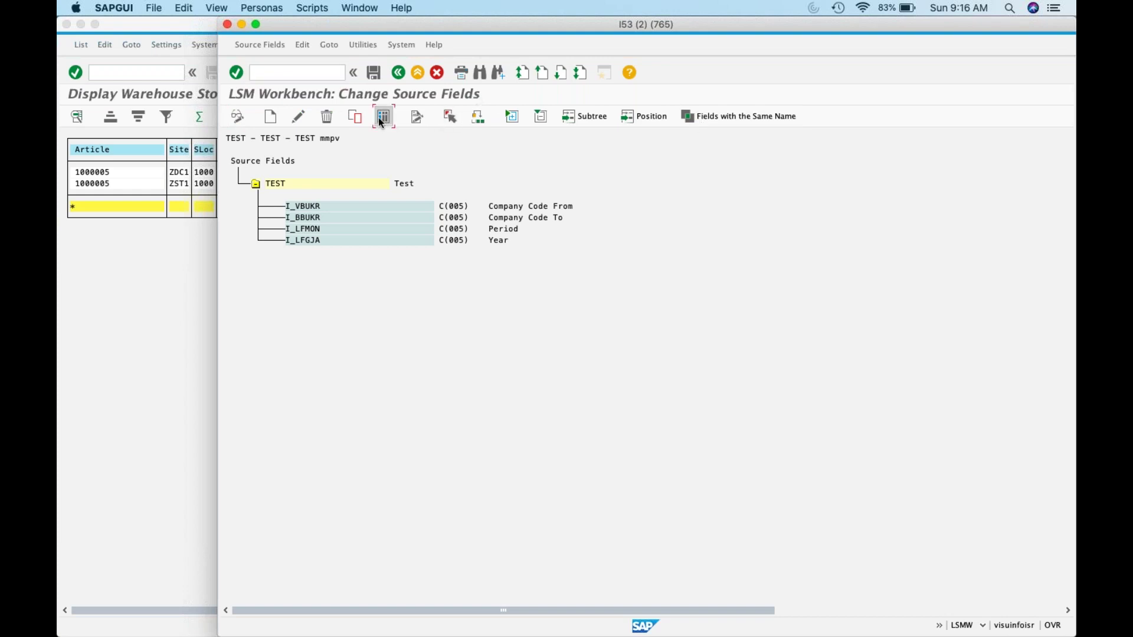
left_click(550, 298)
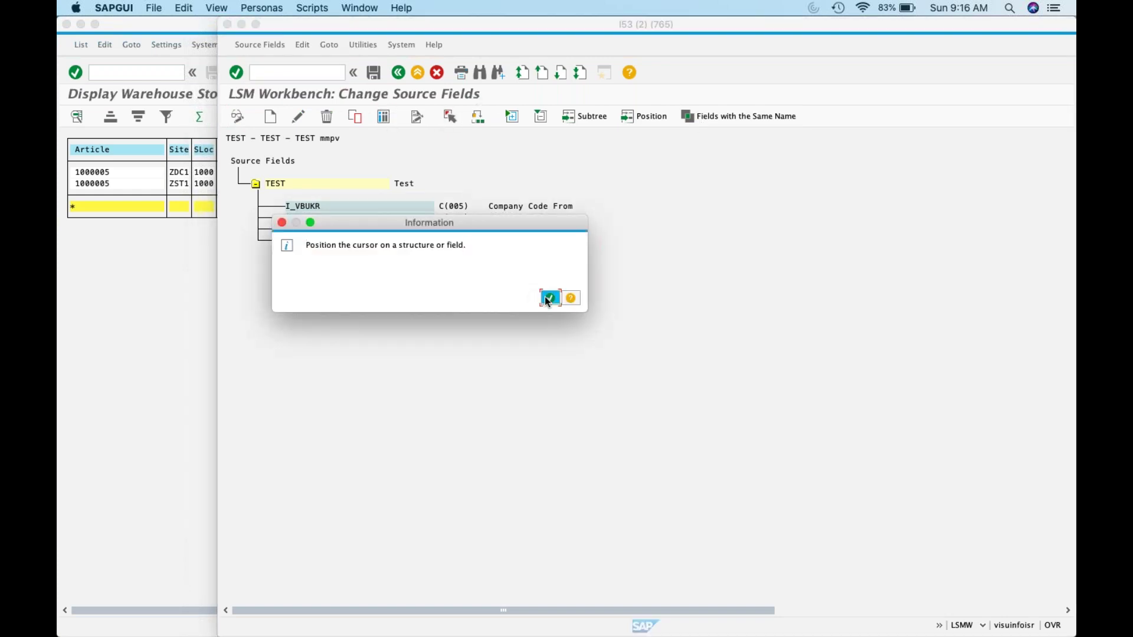
left_click(271, 184)
left_click(384, 116)
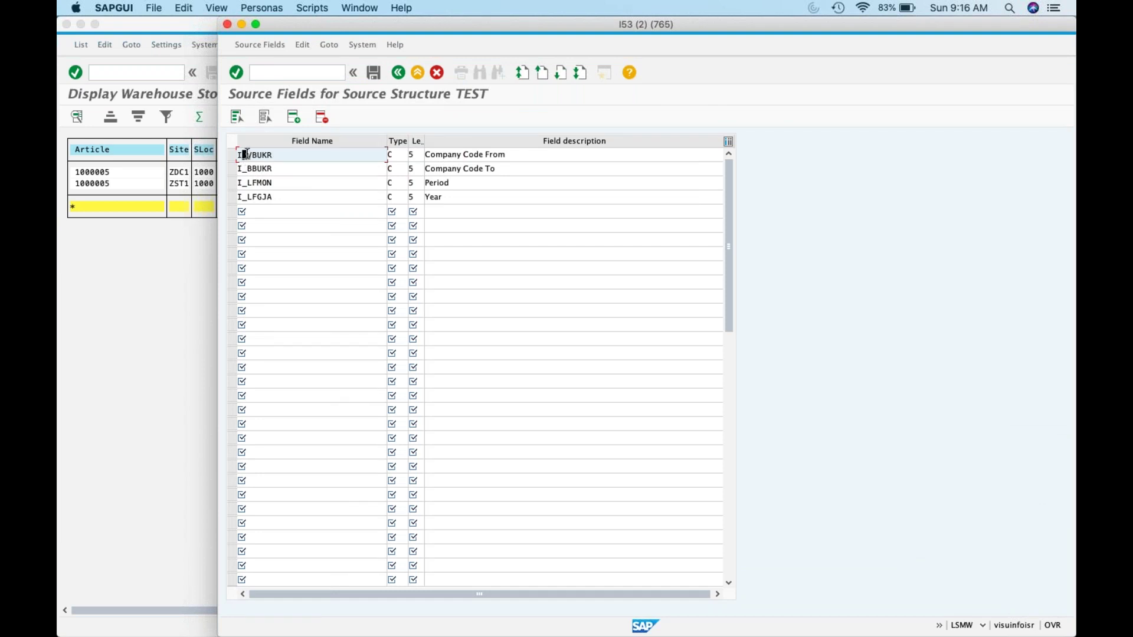
Step: Strip the I_ prefix to rename the first two fields VBUKR and BBUKR
key("Delete")
key("BackSpace")
key("BackSpace")
type("V")
left_click(241, 169)
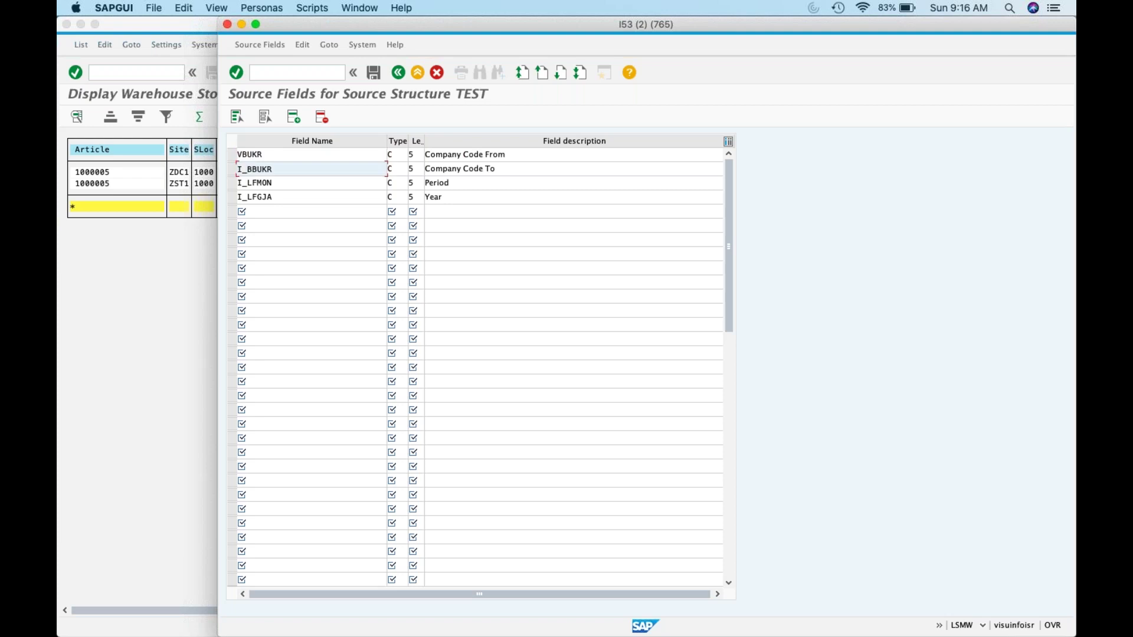
key("Delete")
key("Delete")
Step: Rename the remaining fields to LFMON and LFGJA, save, and return to the tree
left_click(239, 183)
key("Right")
key("Delete")
key("BackSpace")
left_click(239, 197)
key("Right")
key("Right")
key("BackSpace")
key("BackSpace")
left_click(374, 72)
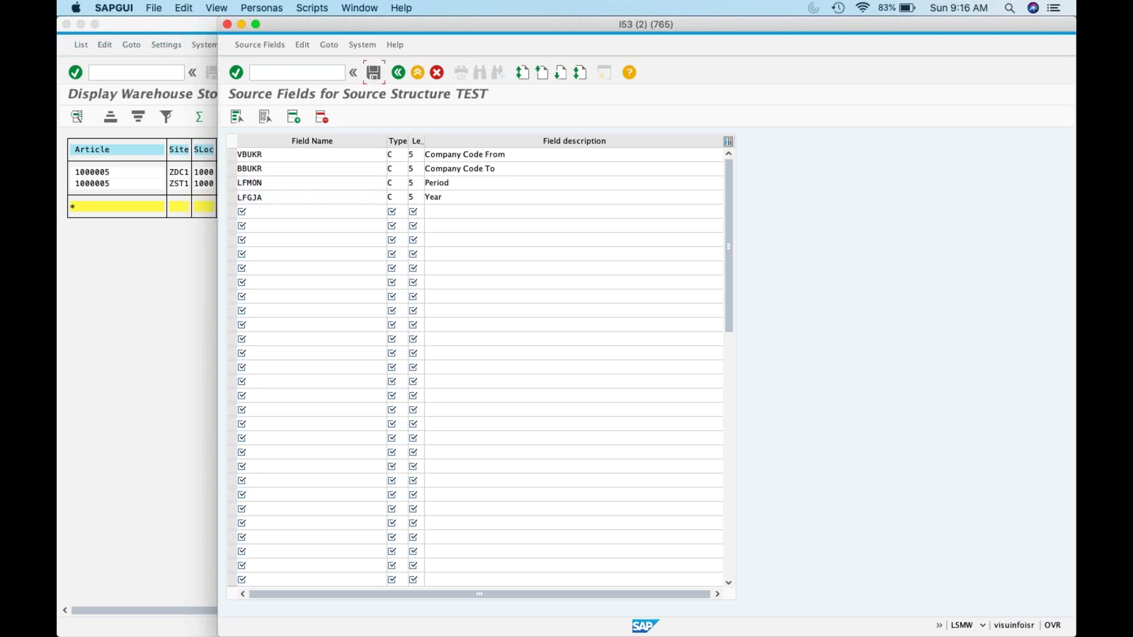
left_click(397, 75)
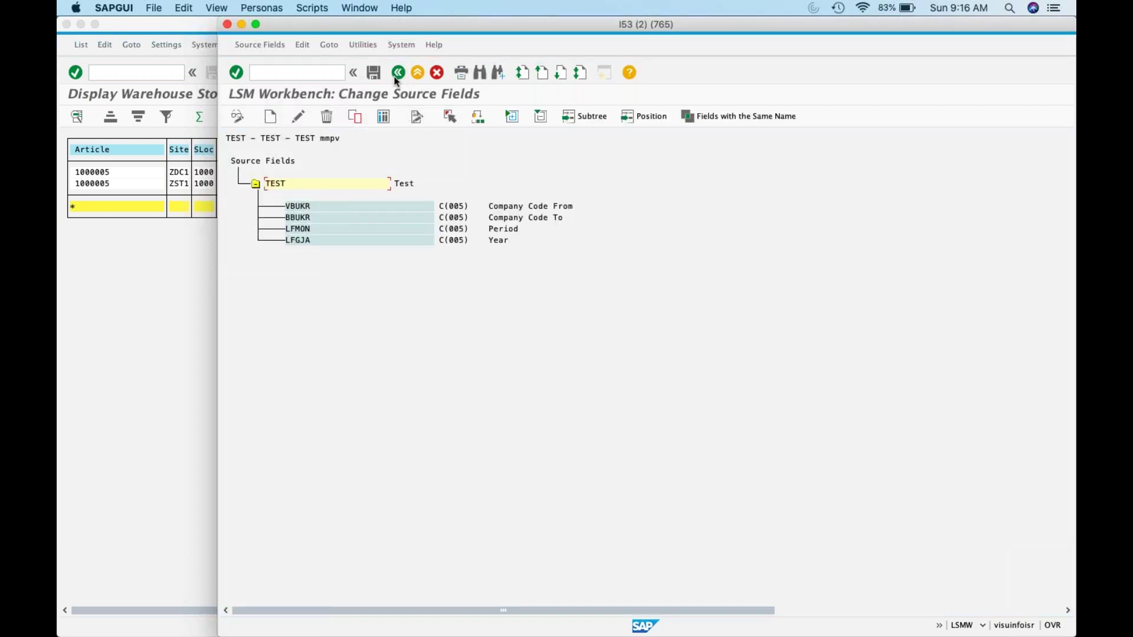
Step: Leave the source fields and view the help for the no-target-structures error
left_click(397, 74)
left_click(396, 74)
left_click(238, 116)
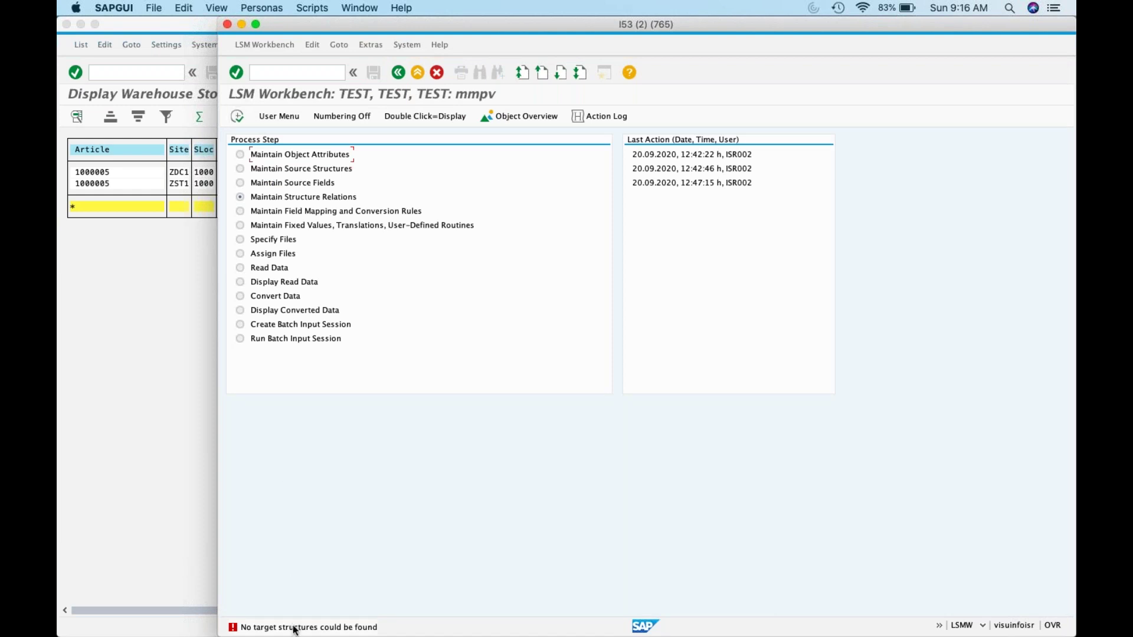
double_click(294, 628)
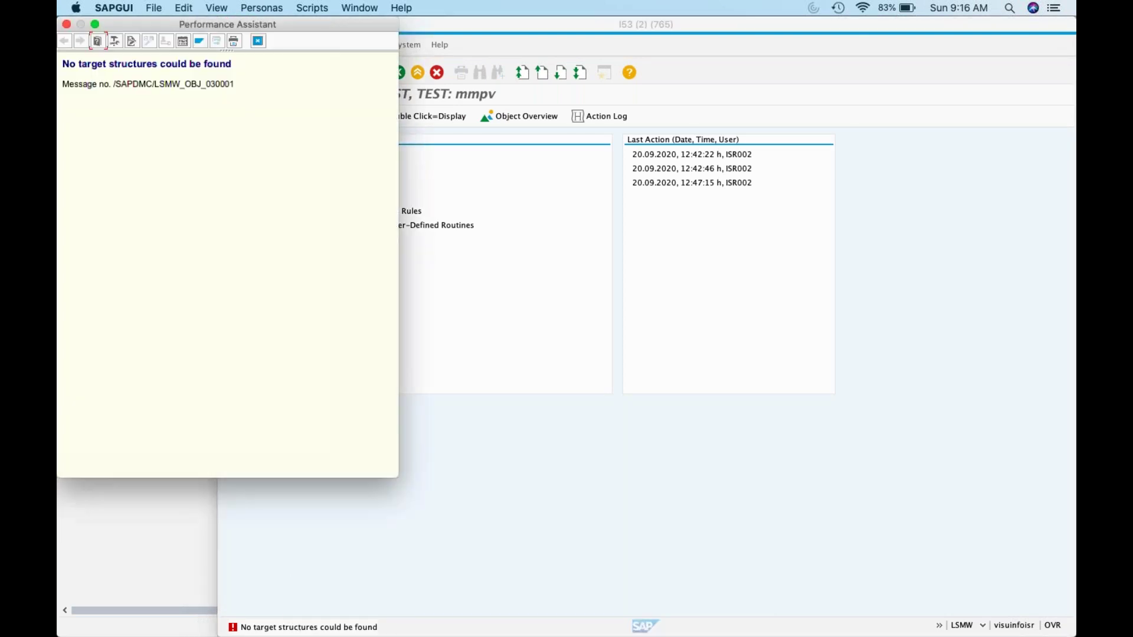
left_click(258, 41)
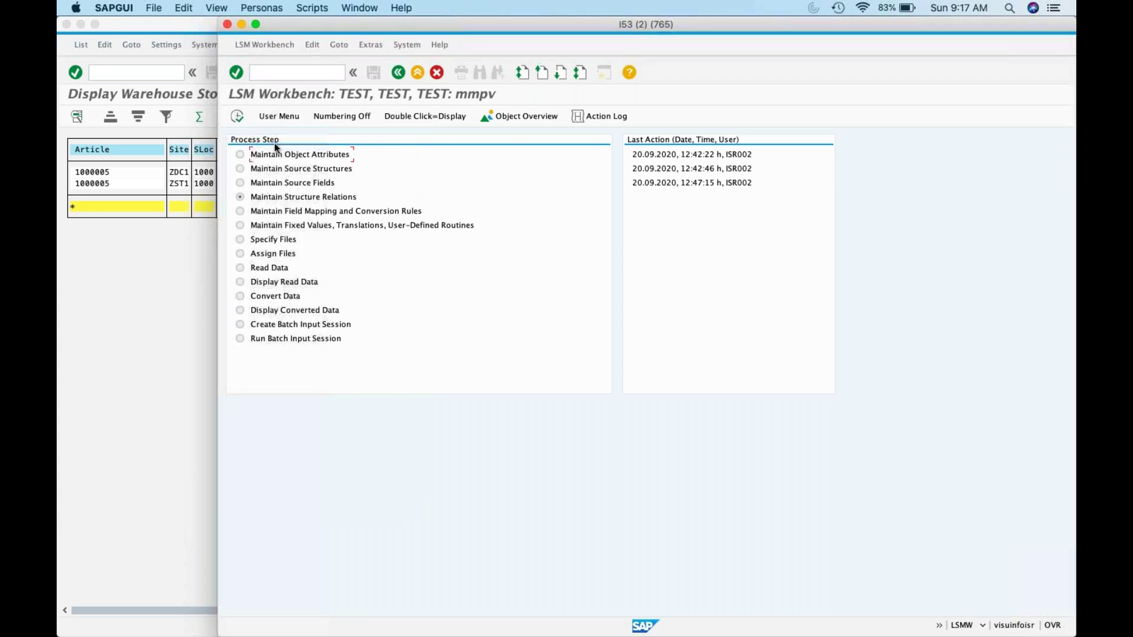
Step: Open the object overview, then return to the process-step list and select Maintain Source Fields
left_click(555, 117)
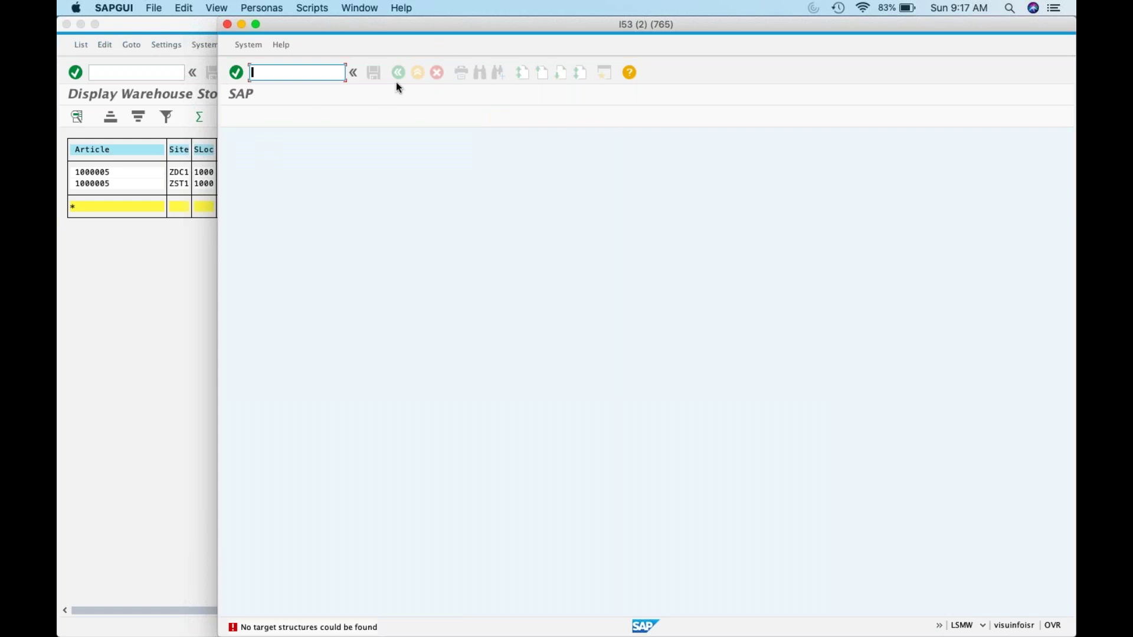
left_click(353, 72)
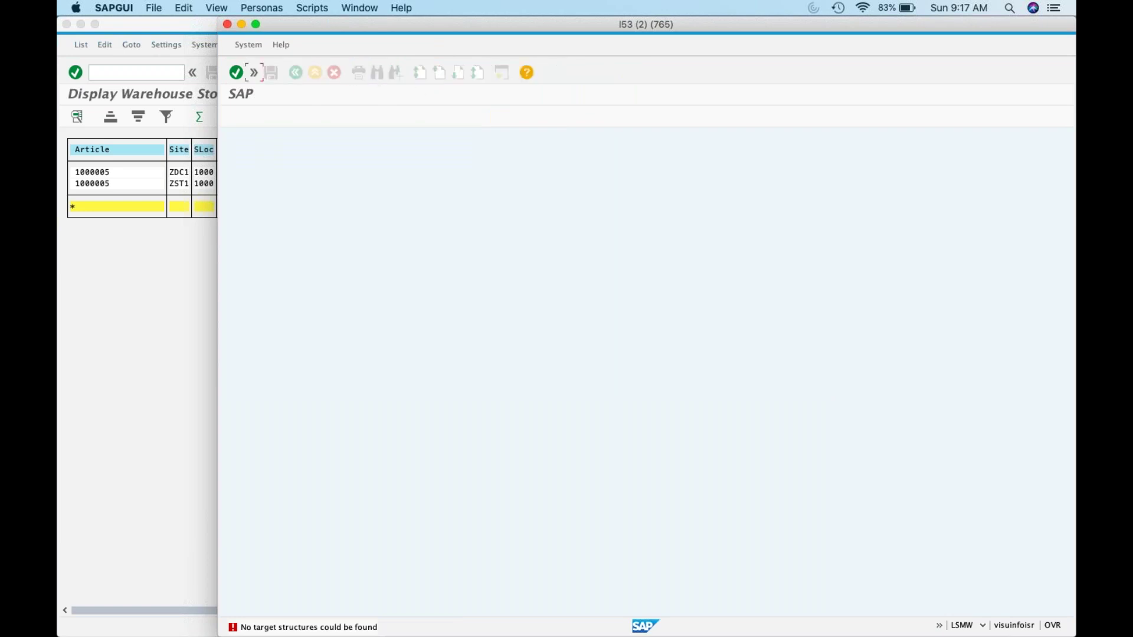
left_click(254, 72)
left_click(236, 73)
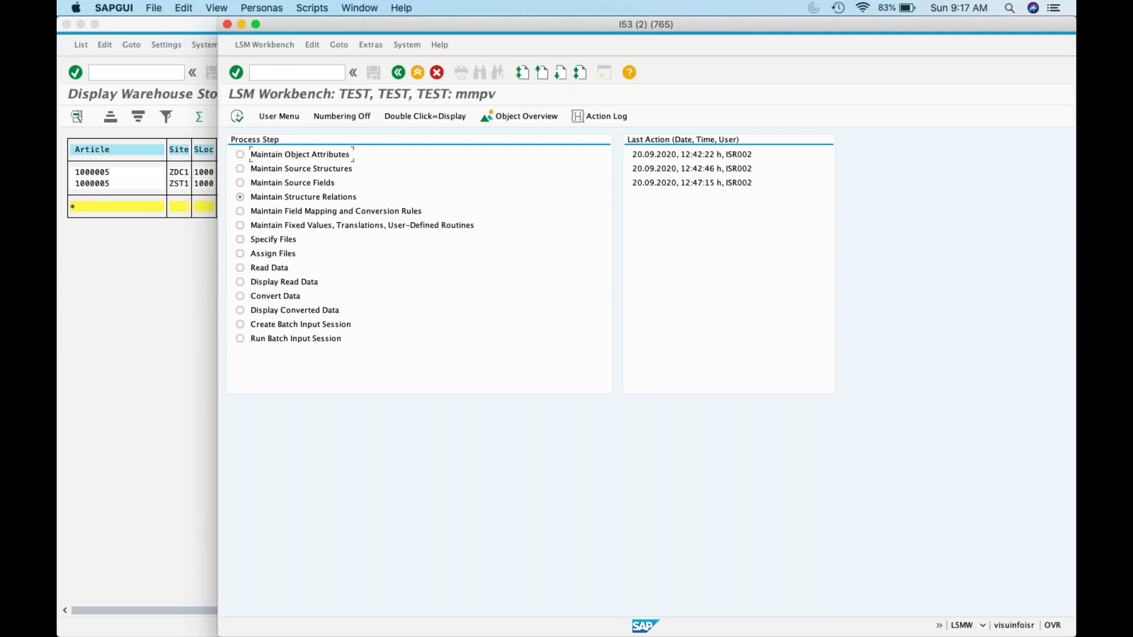
left_click(240, 183)
Step: Reopen TEST mmpv's process steps from project selection and select Maintain Structure Relations
left_click(392, 71)
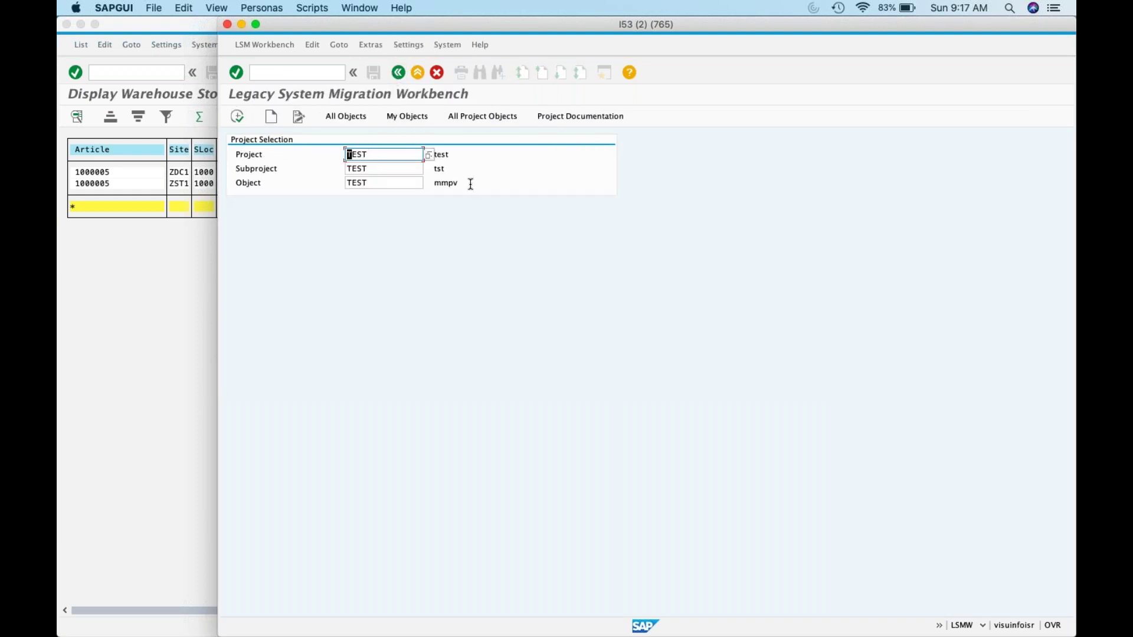
left_click(237, 116)
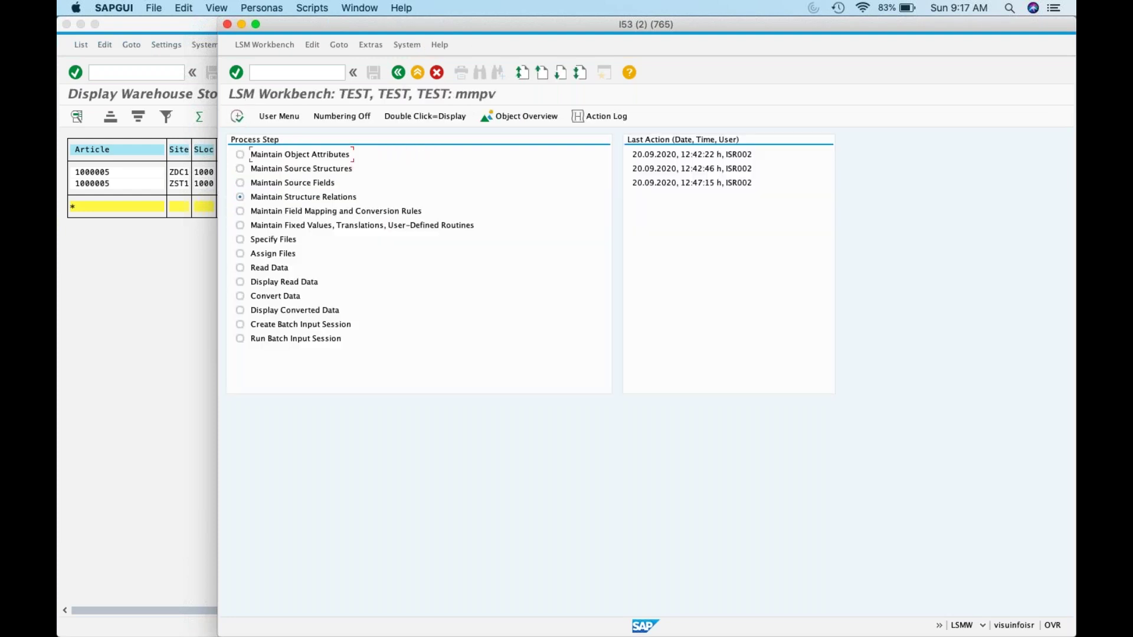
left_click(240, 183)
left_click(240, 197)
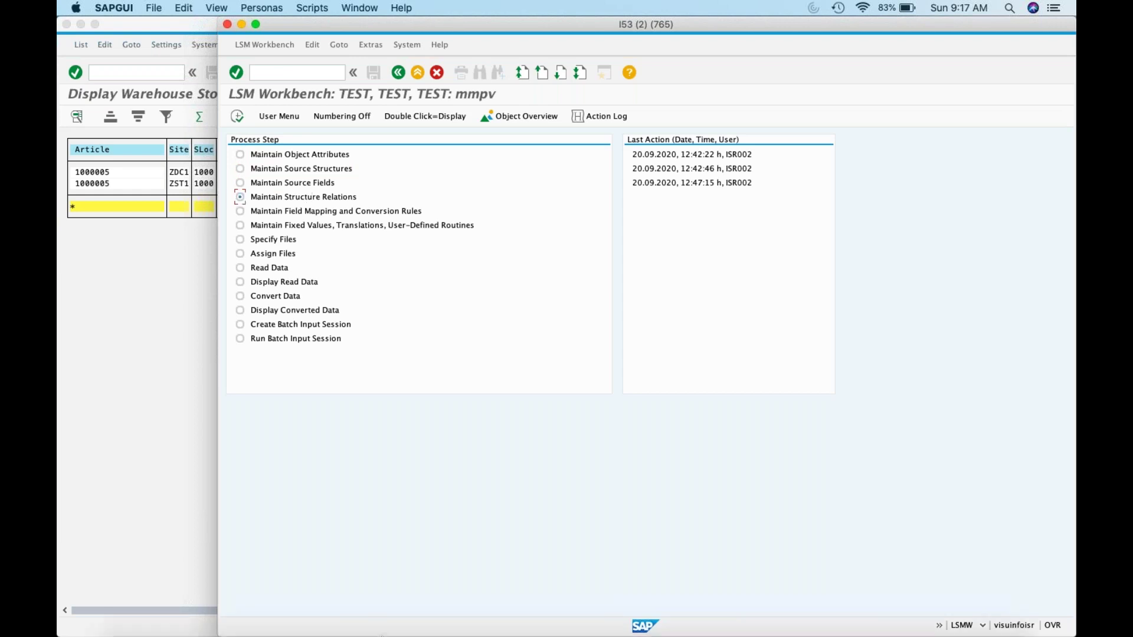
mouse_move(170, 611)
left_click(136, 604)
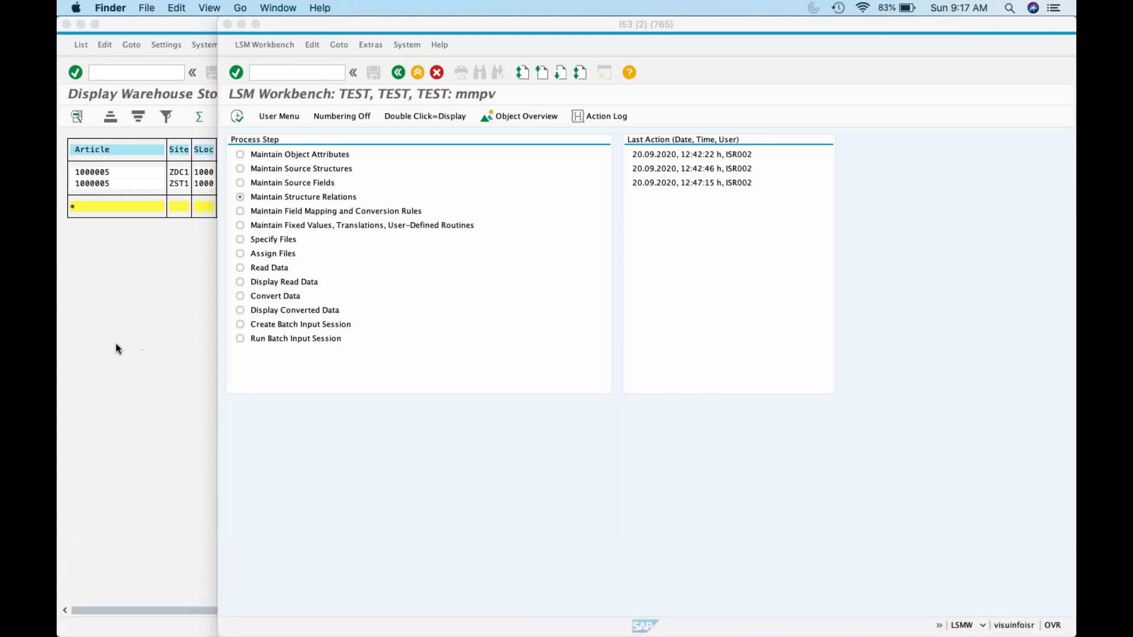
Step: Search the whole Mac in Finder for 'lsmw' files
left_click(135, 607)
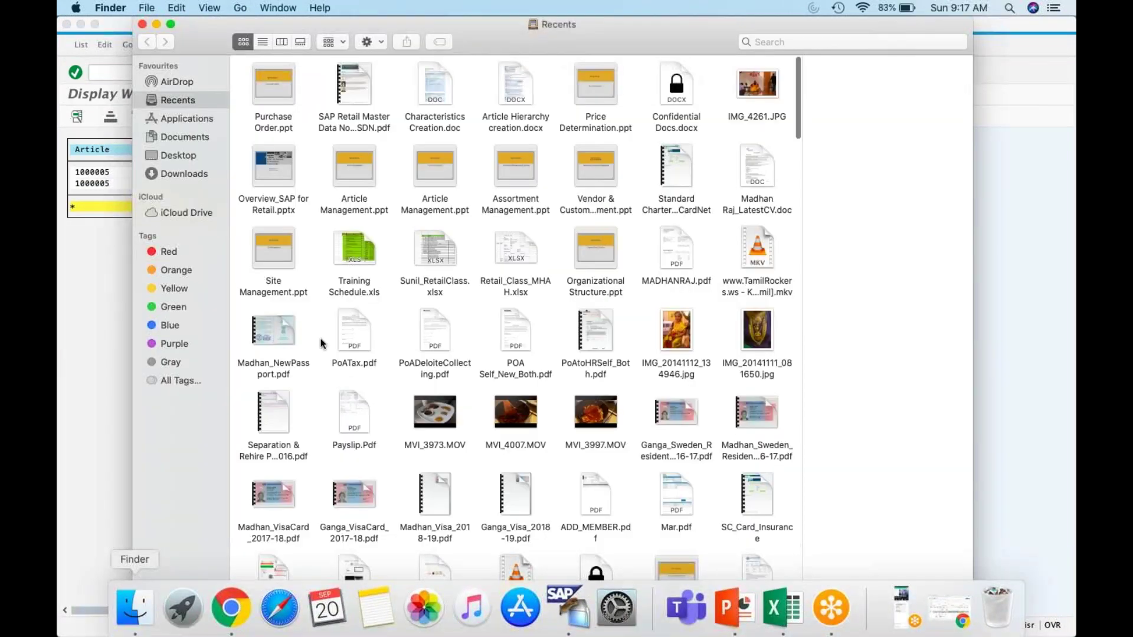
left_click(755, 42)
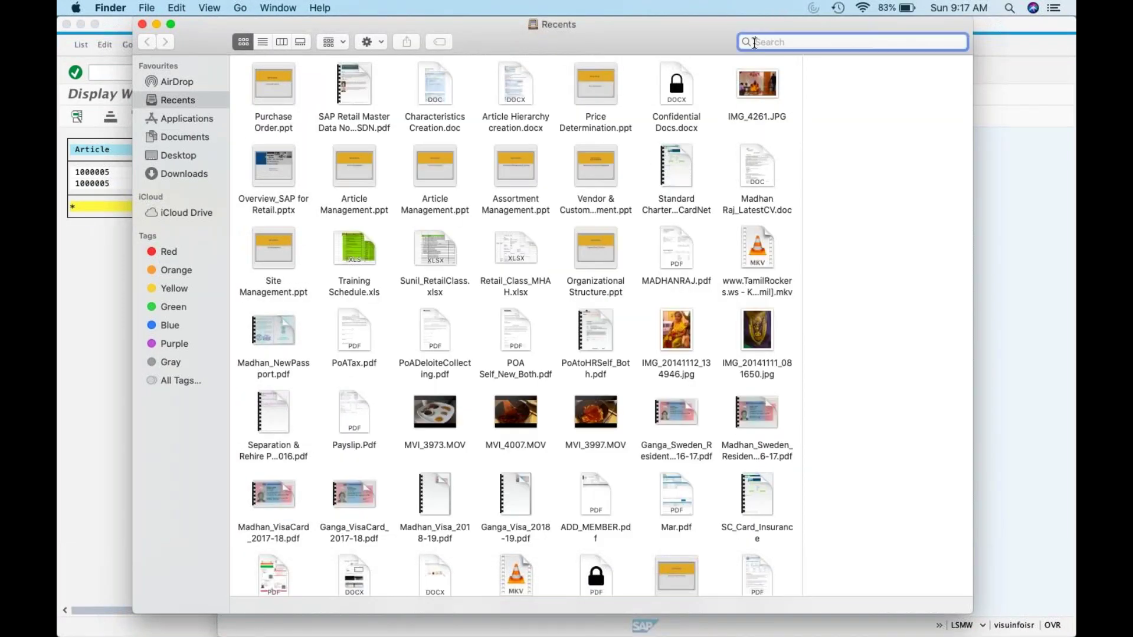
type("lsmw")
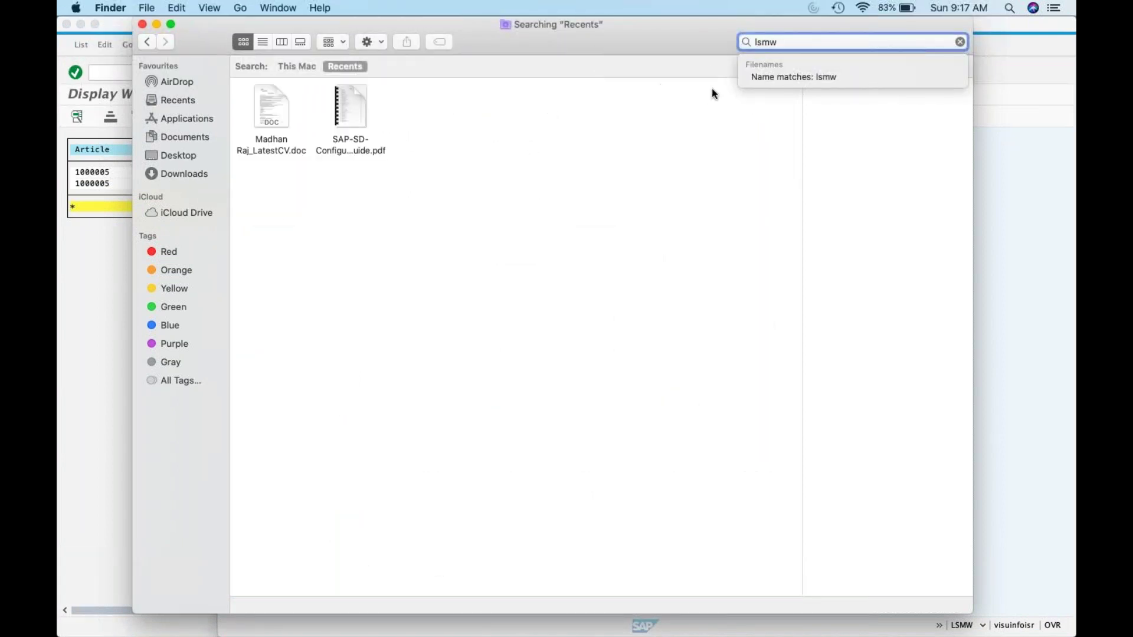
left_click(202, 141)
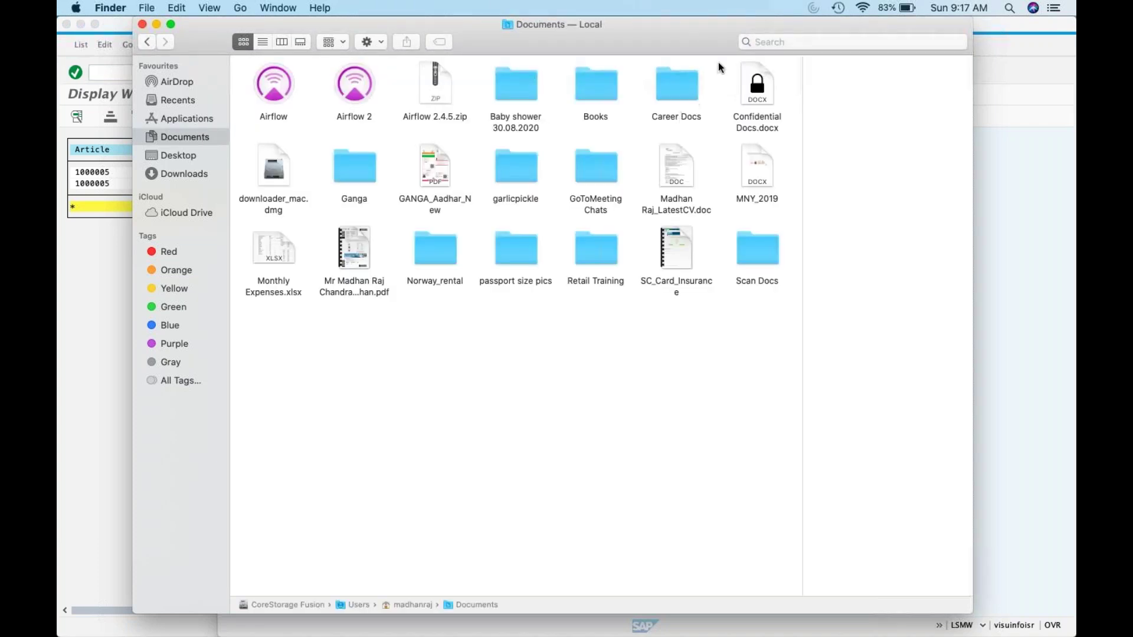
left_click(759, 41)
type("lsmw")
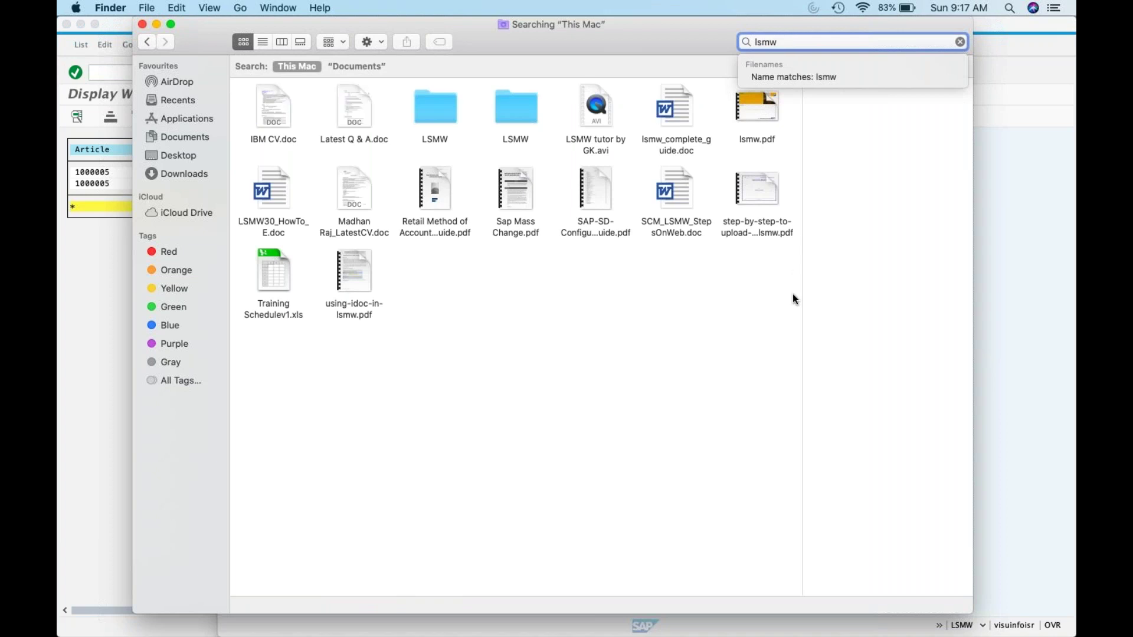
key("Return")
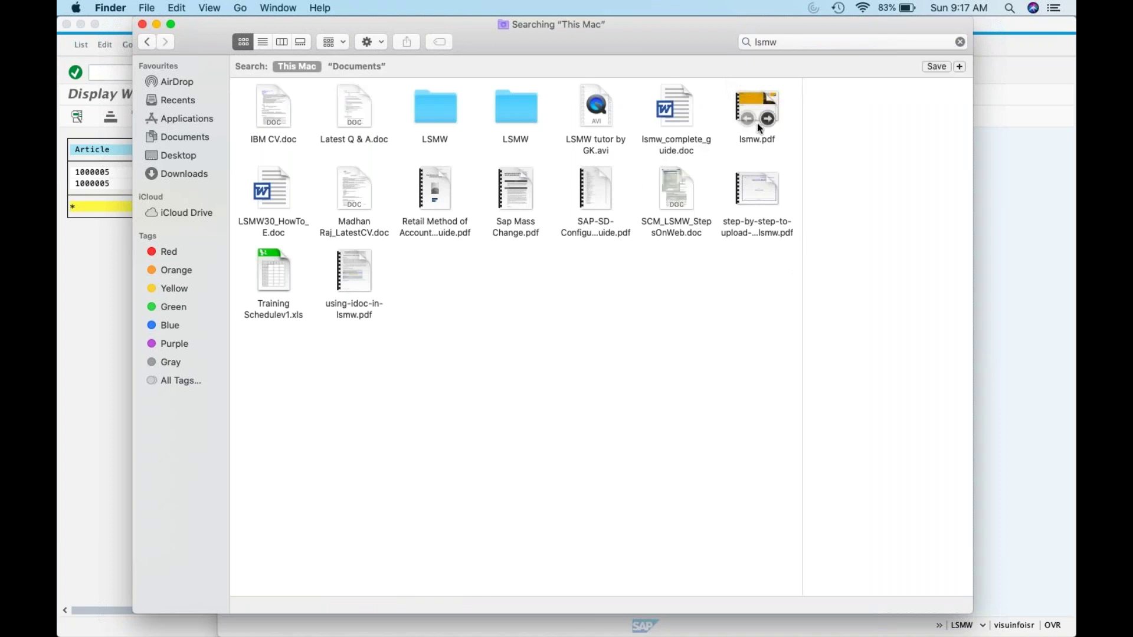
Step: Open lsmw.pdf and scroll through the slides to the final copyright page 20
double_click(754, 104)
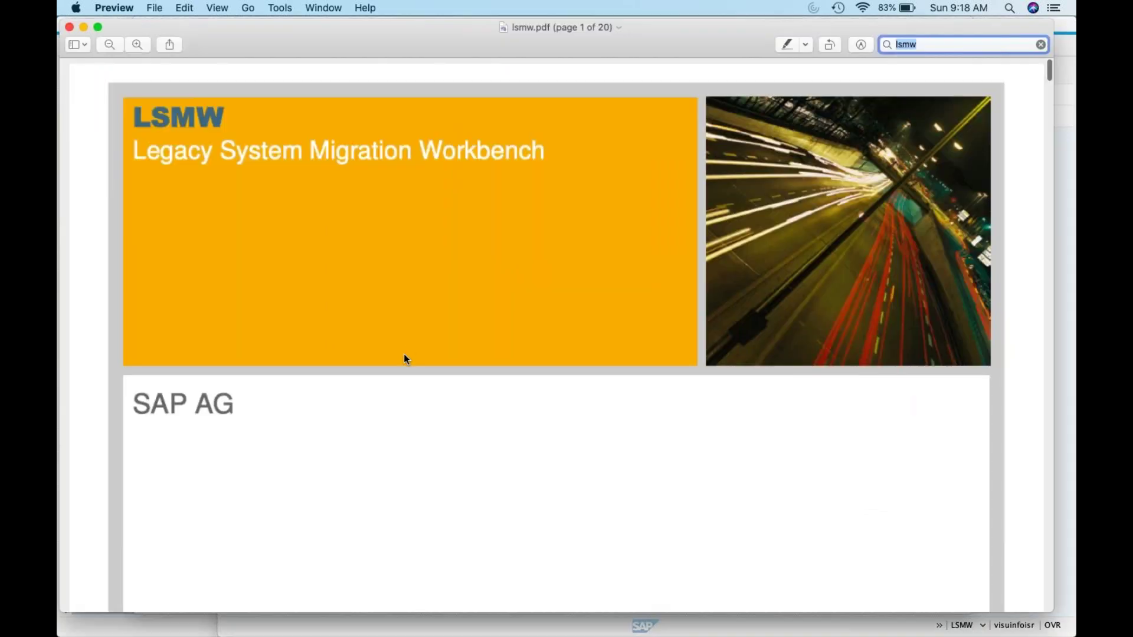
scroll(405, 356, "down", 10)
scroll(404, 355, "down", 15)
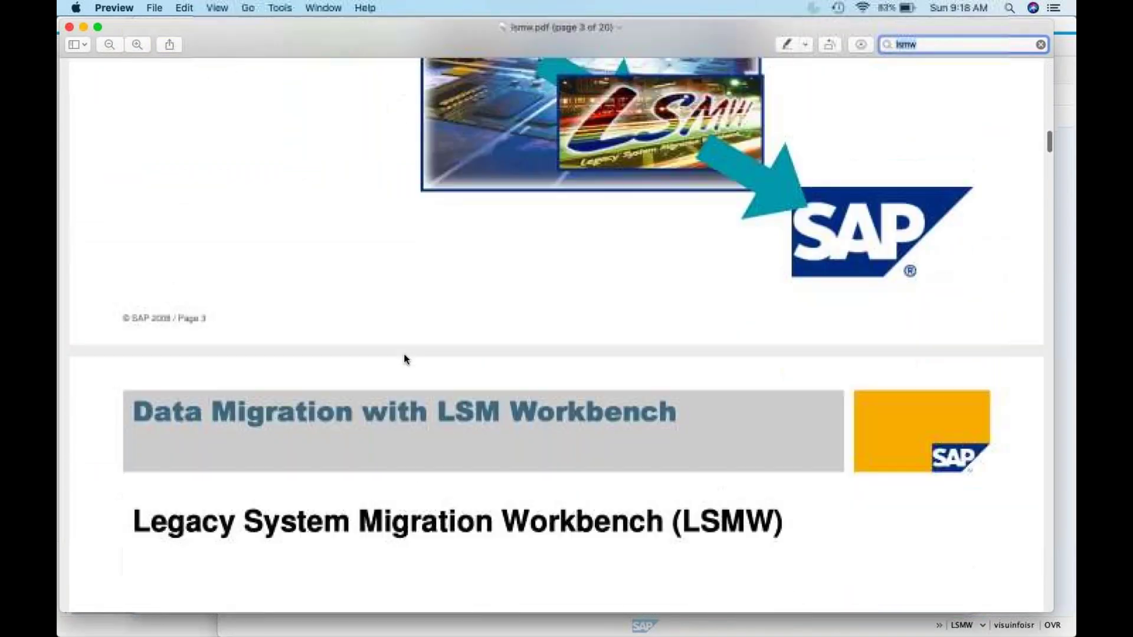
scroll(403, 358, "down", 15)
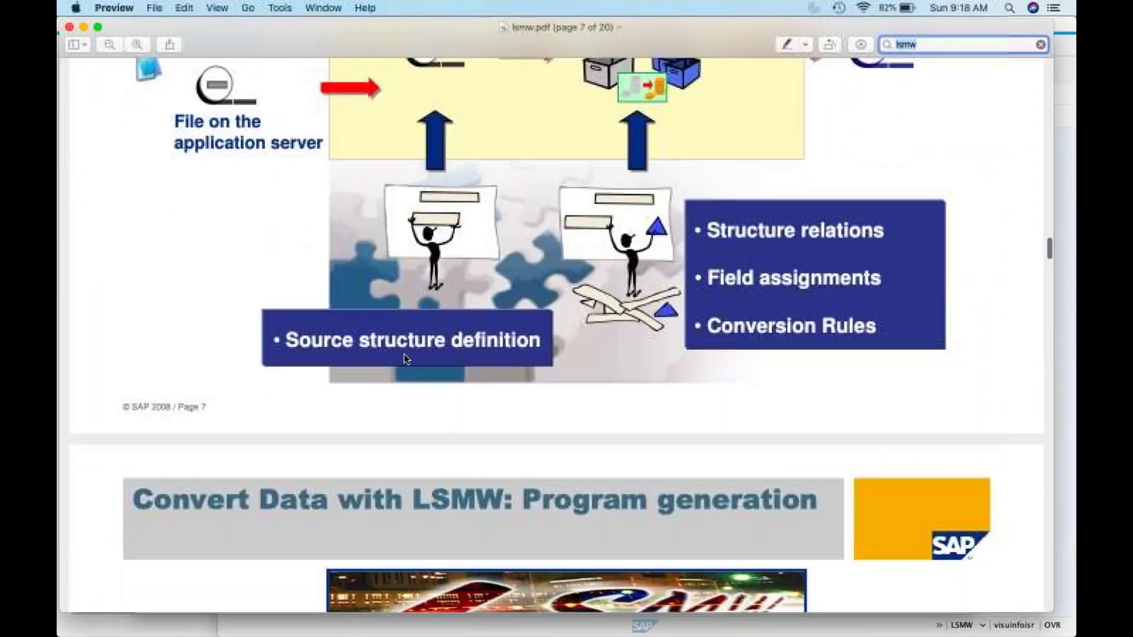
scroll(405, 359, "up", 5)
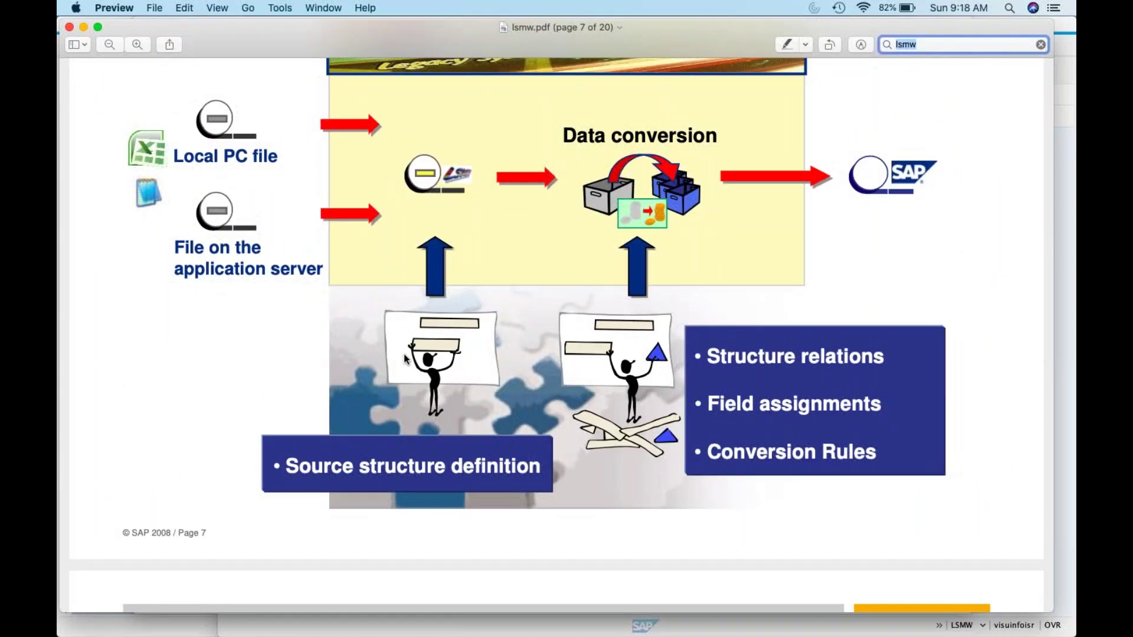
scroll(404, 358, "down", 8)
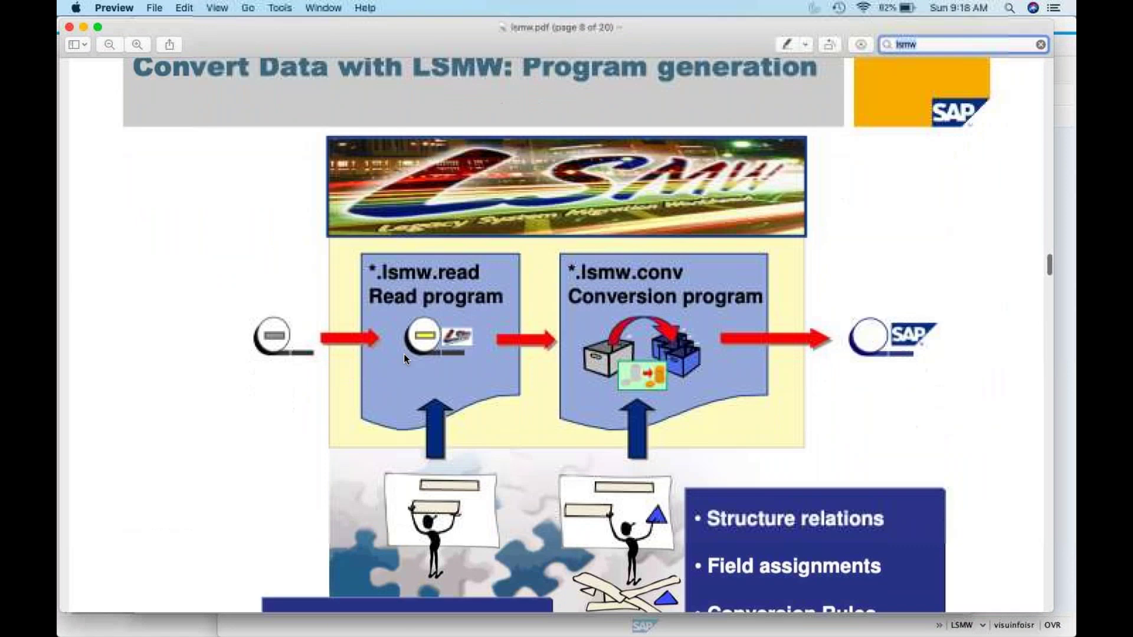
scroll(405, 358, "down", 15)
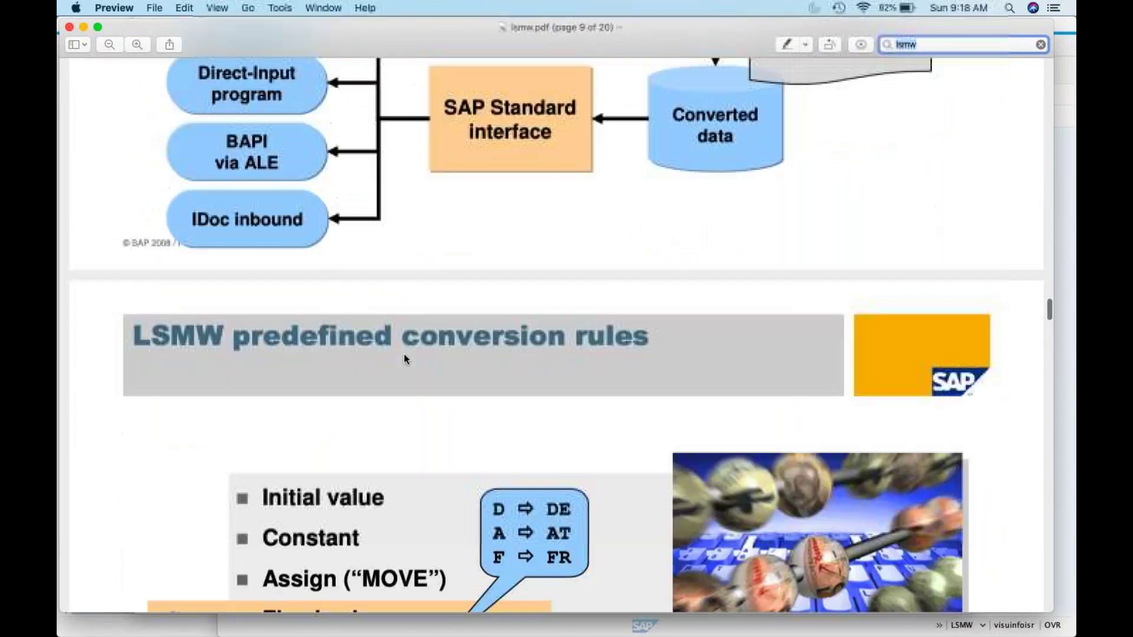
scroll(404, 358, "down", 10)
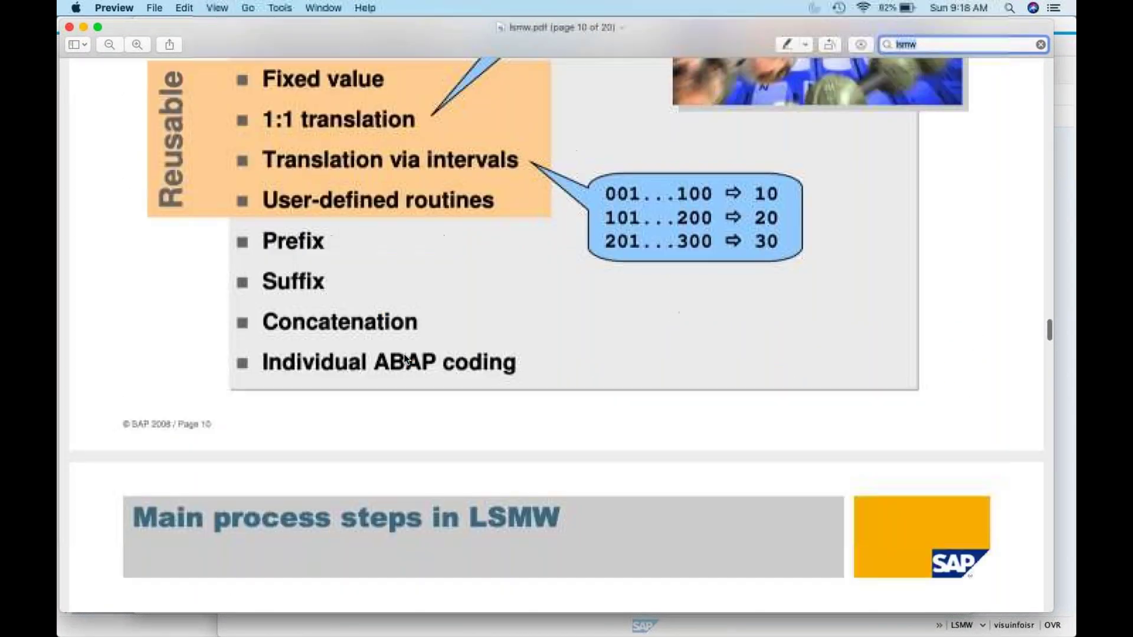
scroll(405, 357, "down", 10)
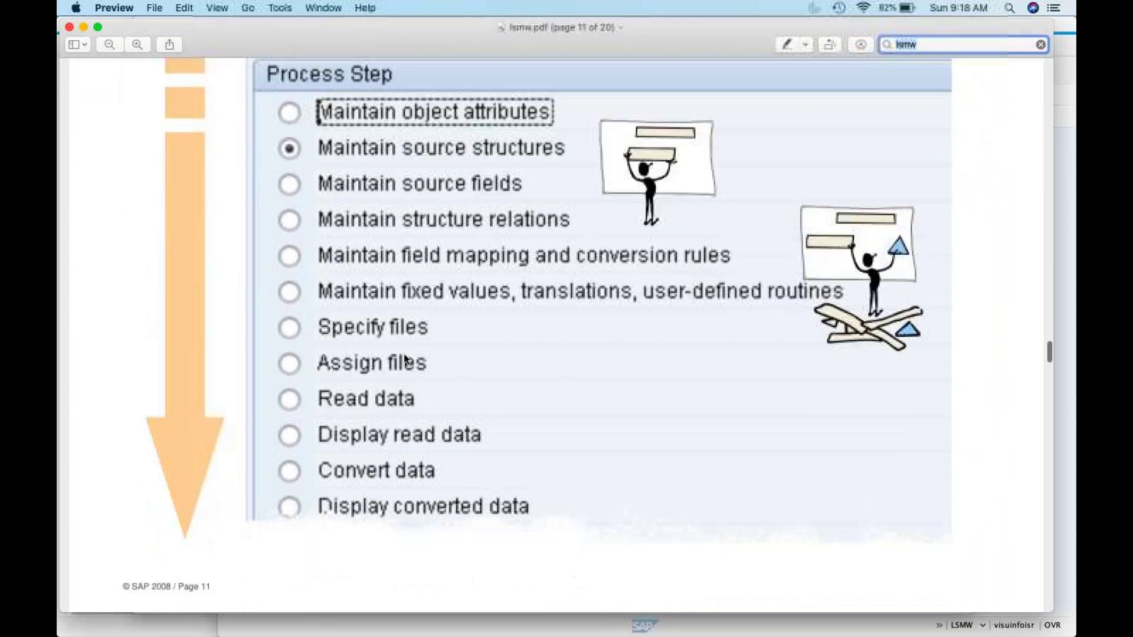
scroll(405, 358, "down", 10)
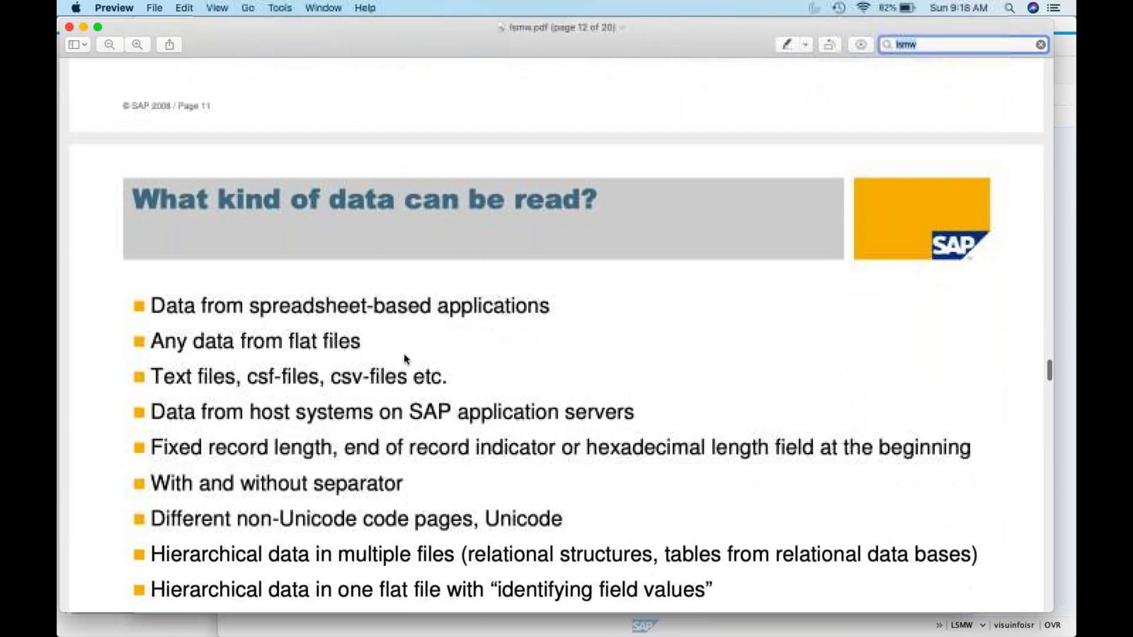
scroll(403, 355, "up", 8)
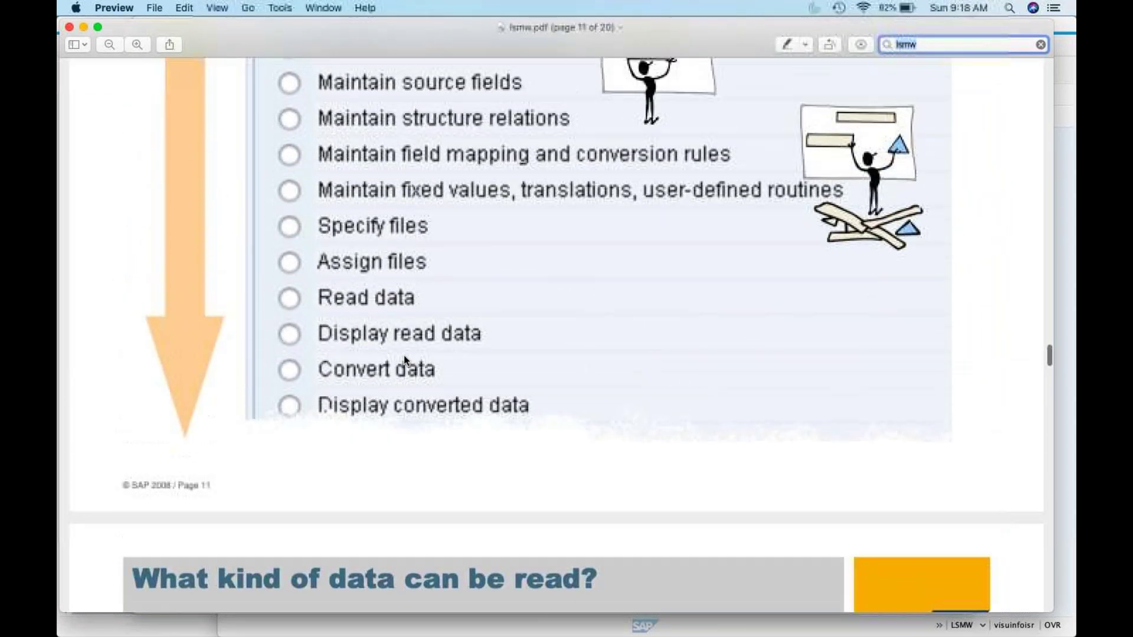
scroll(404, 355, "down", 7)
scroll(403, 355, "down", 10)
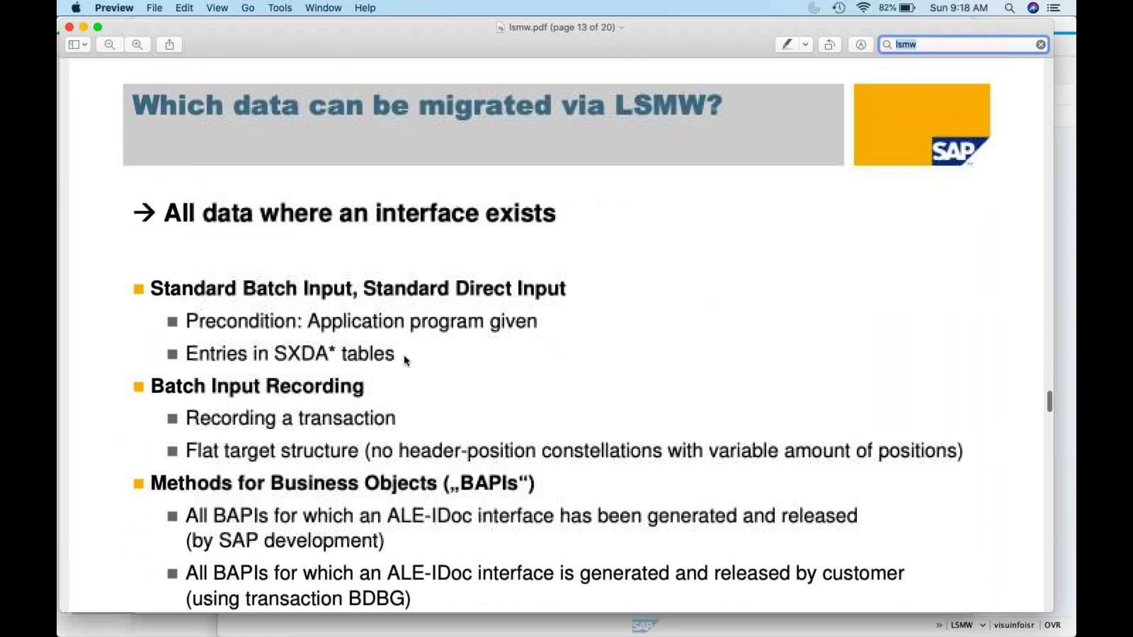
scroll(404, 355, "down", 10)
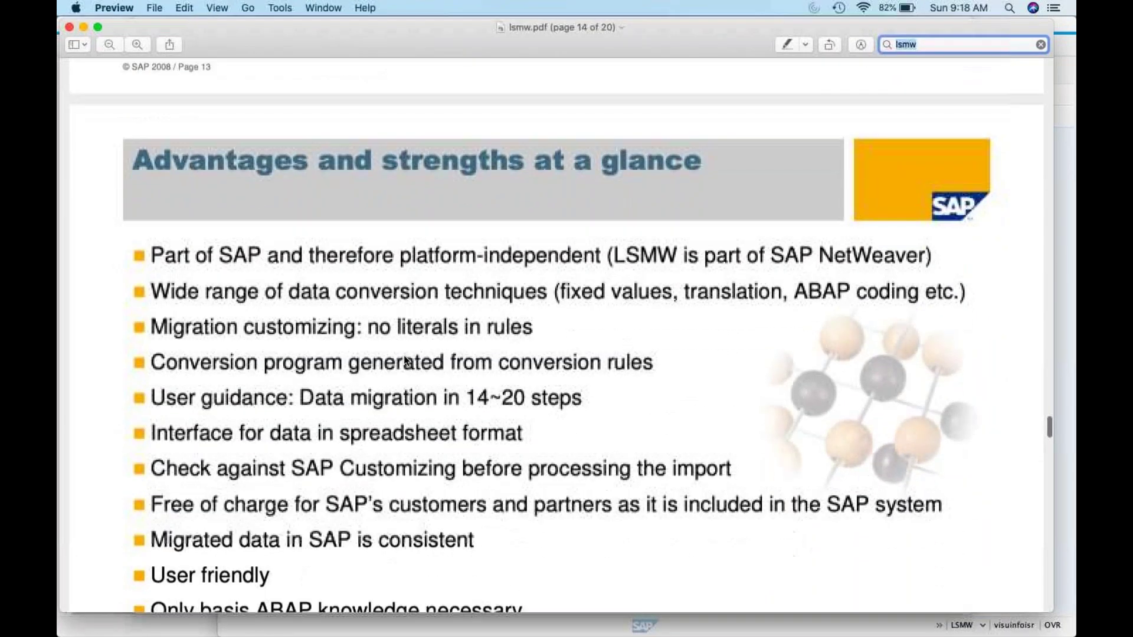
scroll(404, 356, "down", 10)
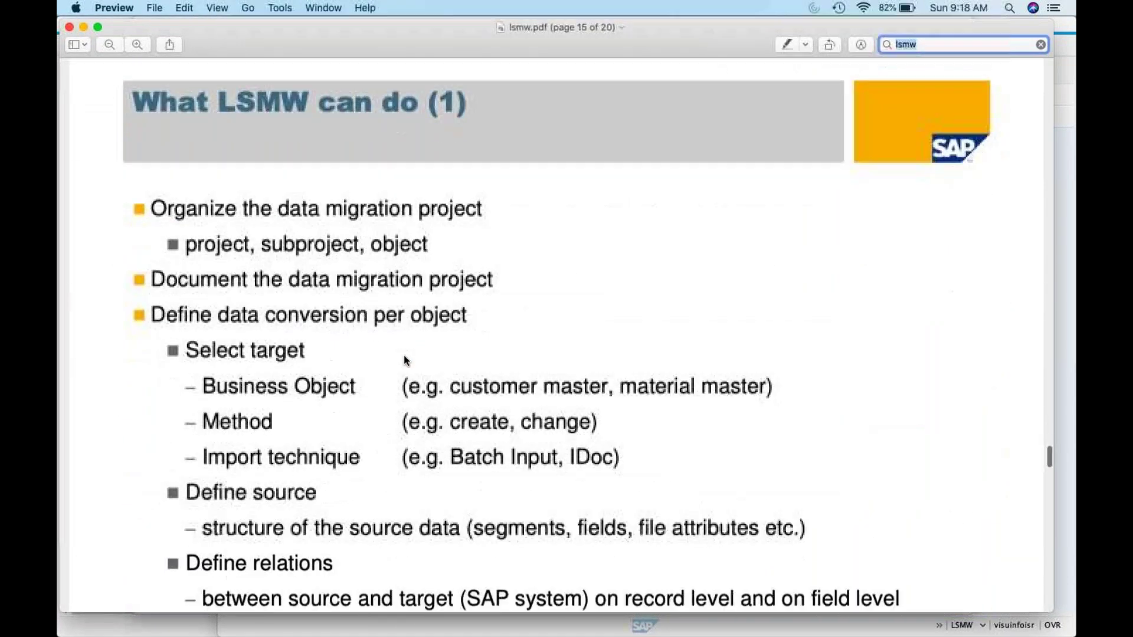
scroll(404, 355, "down", 5)
scroll(403, 355, "up", 3)
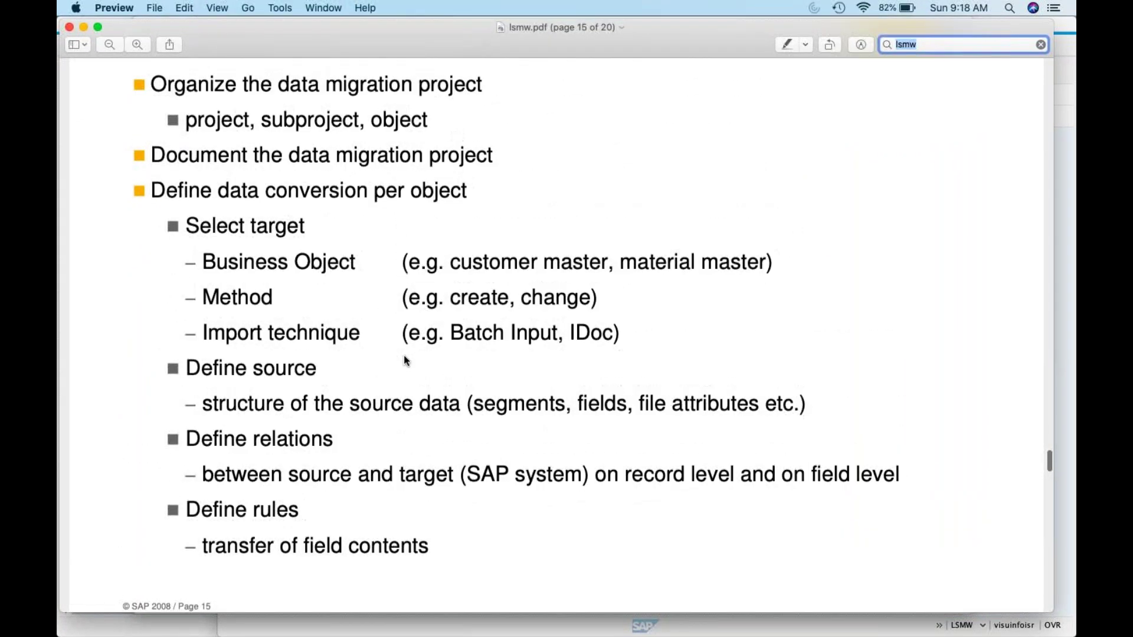
scroll(404, 361, "down", 8)
scroll(405, 360, "down", 20)
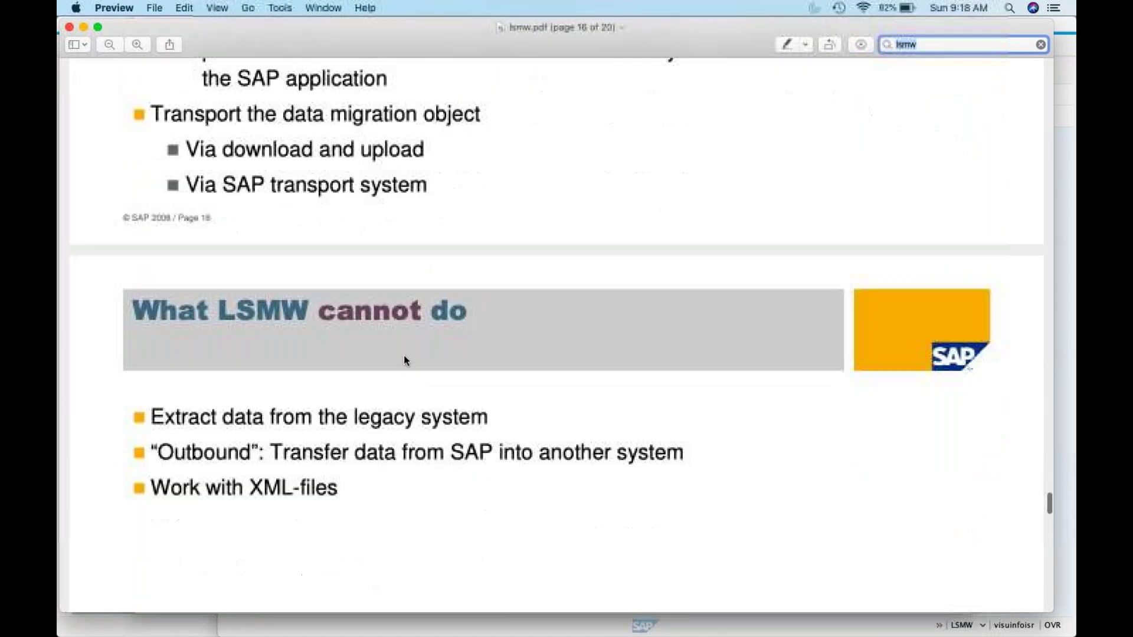
scroll(405, 360, "down", 15)
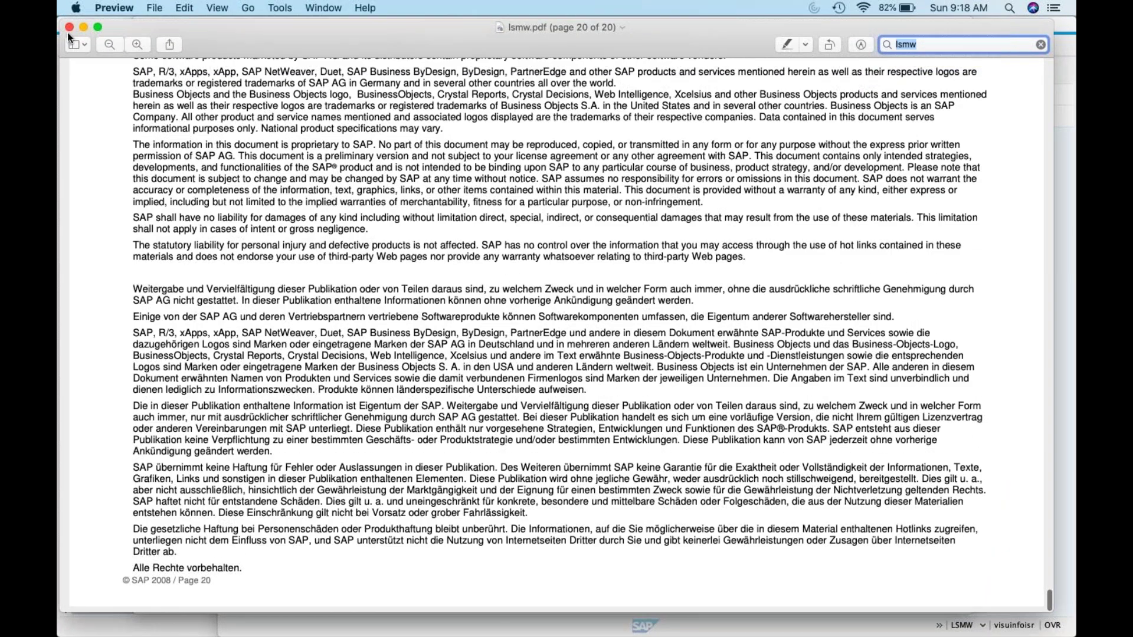
Step: Close the slide deck and open lsmw_complete_guide.doc from the search results in Word
left_click(69, 27)
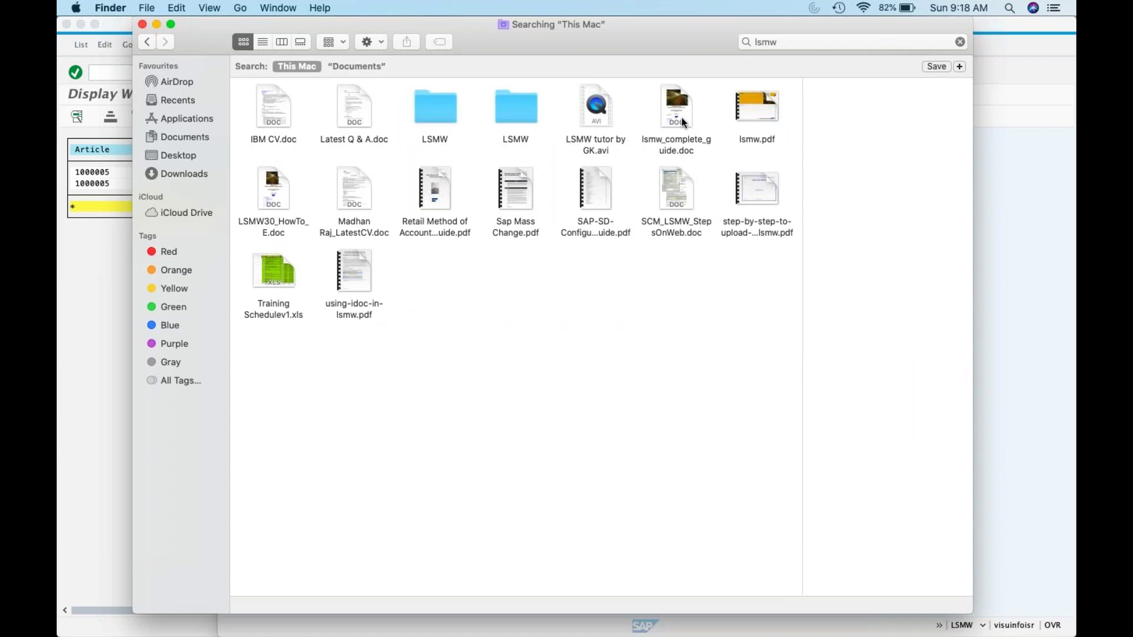
left_click(683, 110)
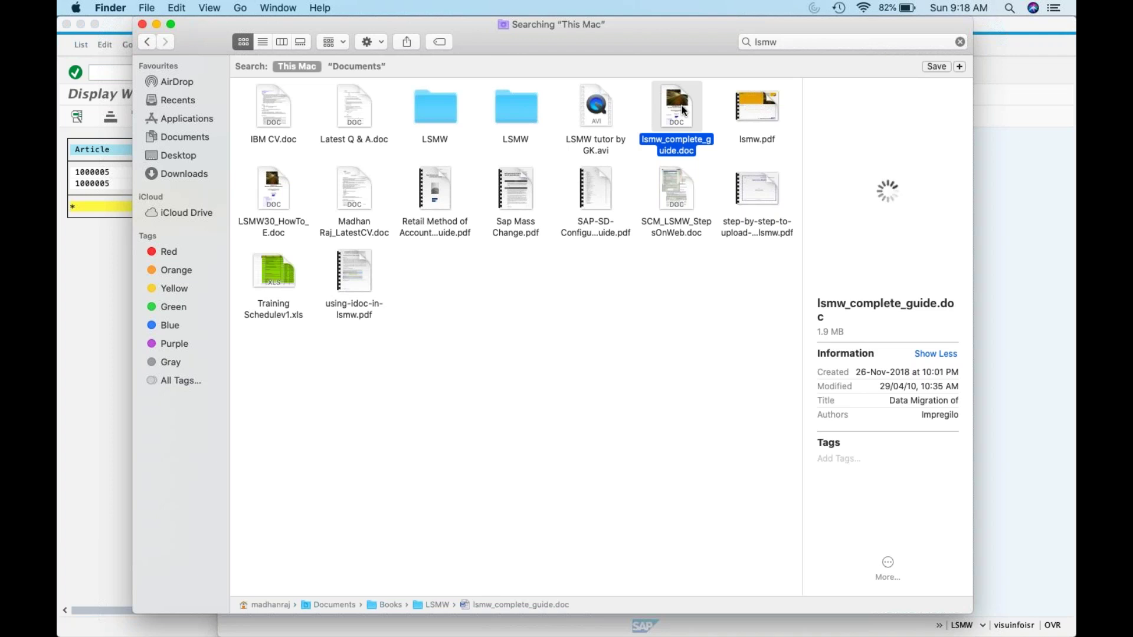
double_click(683, 110)
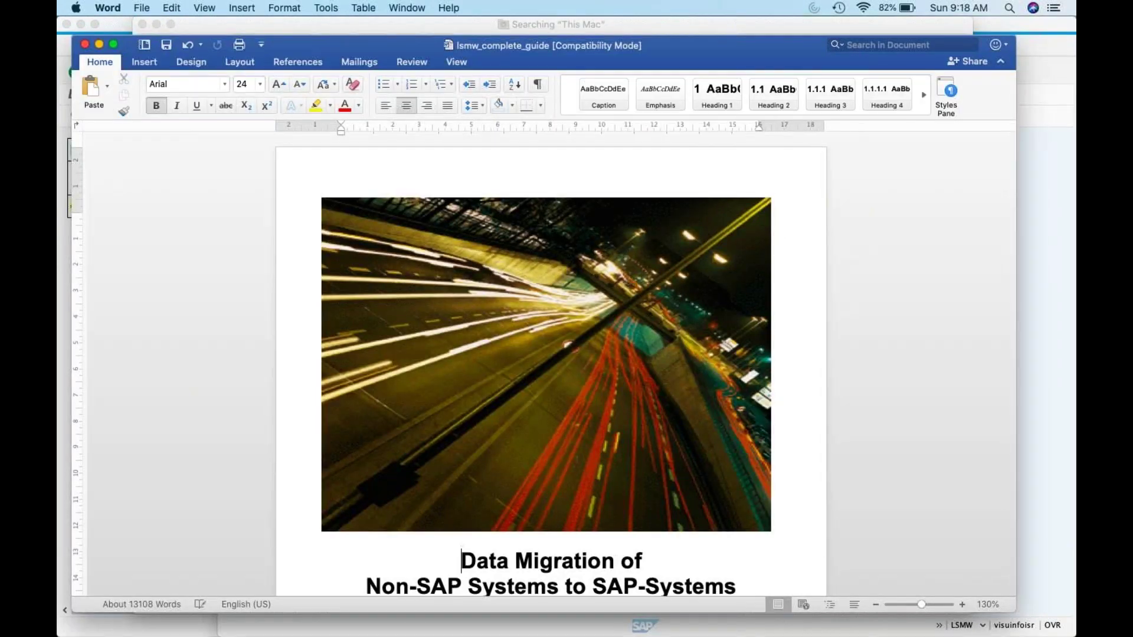
Step: Scroll the LSMW guide past section 3.6 to about page 14, then close Word
scroll(551, 366, "down", 10)
scroll(550, 366, "down", 20)
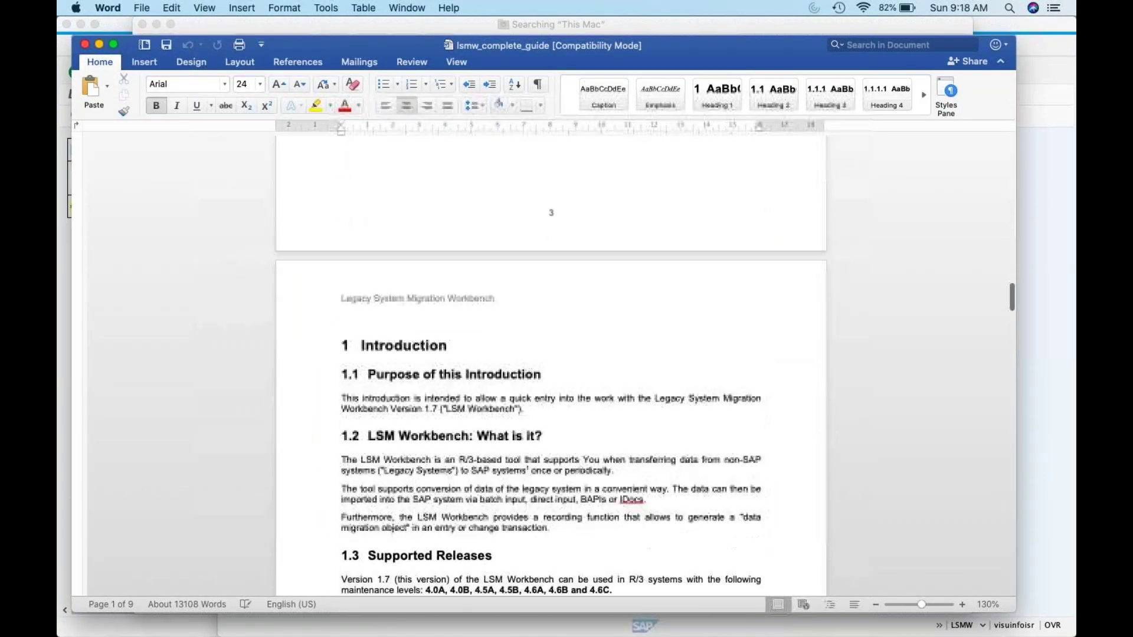
scroll(550, 365, "down", 20)
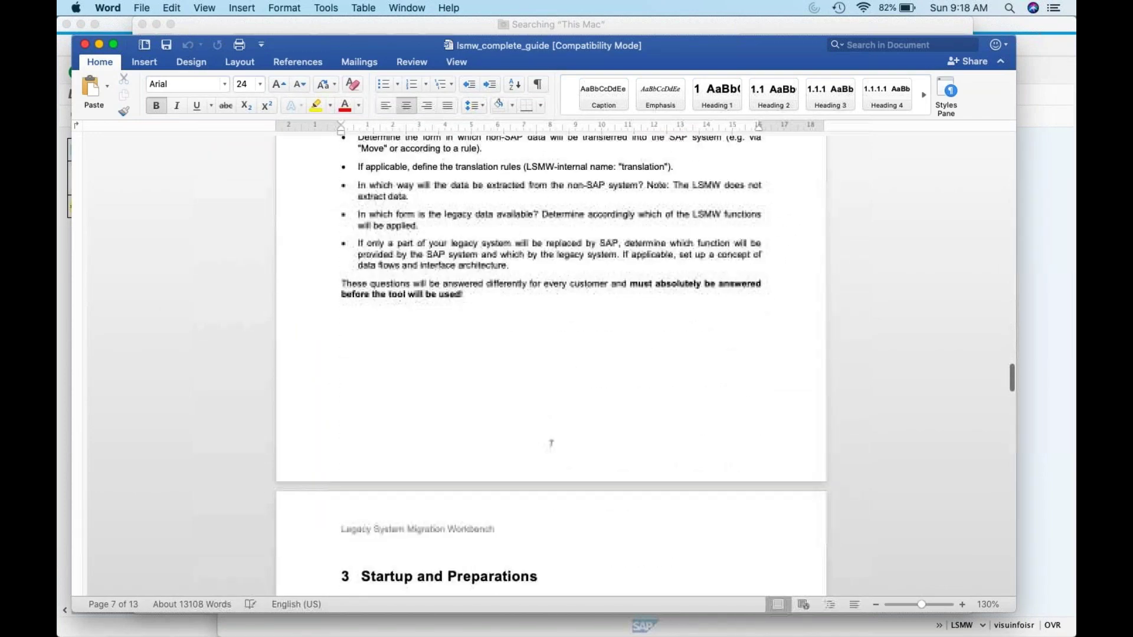
scroll(550, 365, "down", 5)
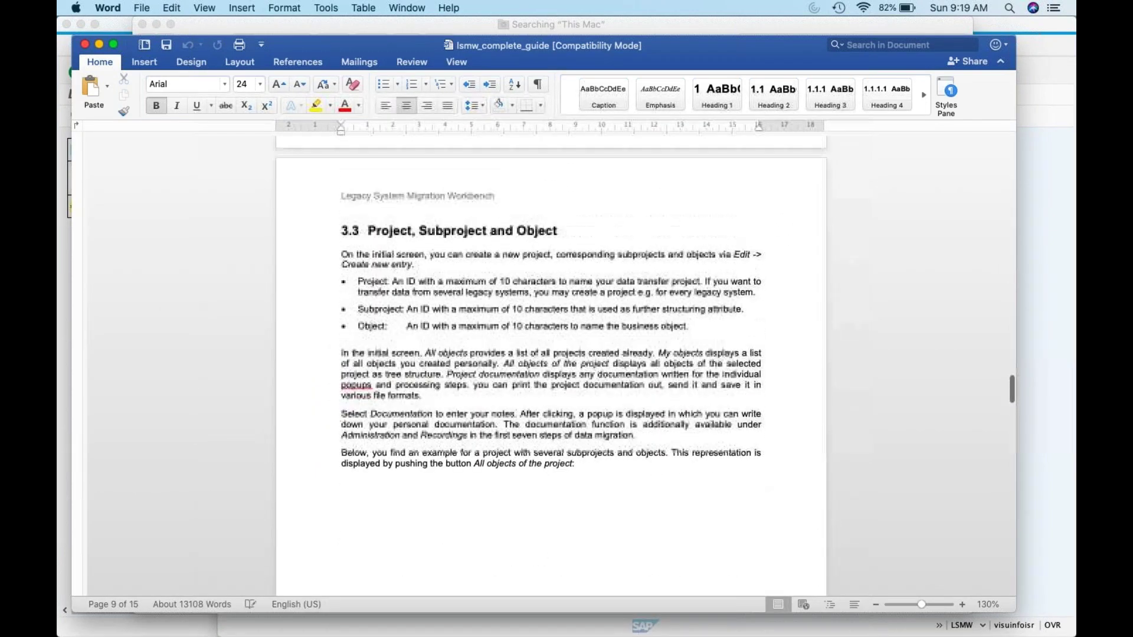
scroll(550, 365, "down", 10)
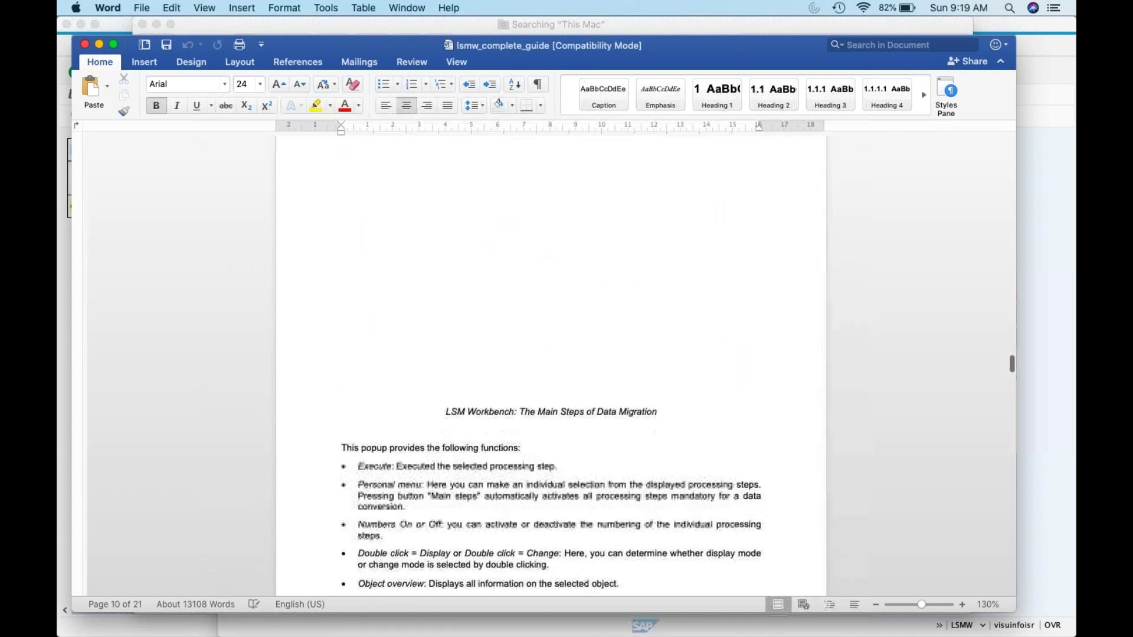
scroll(550, 366, "down", 10)
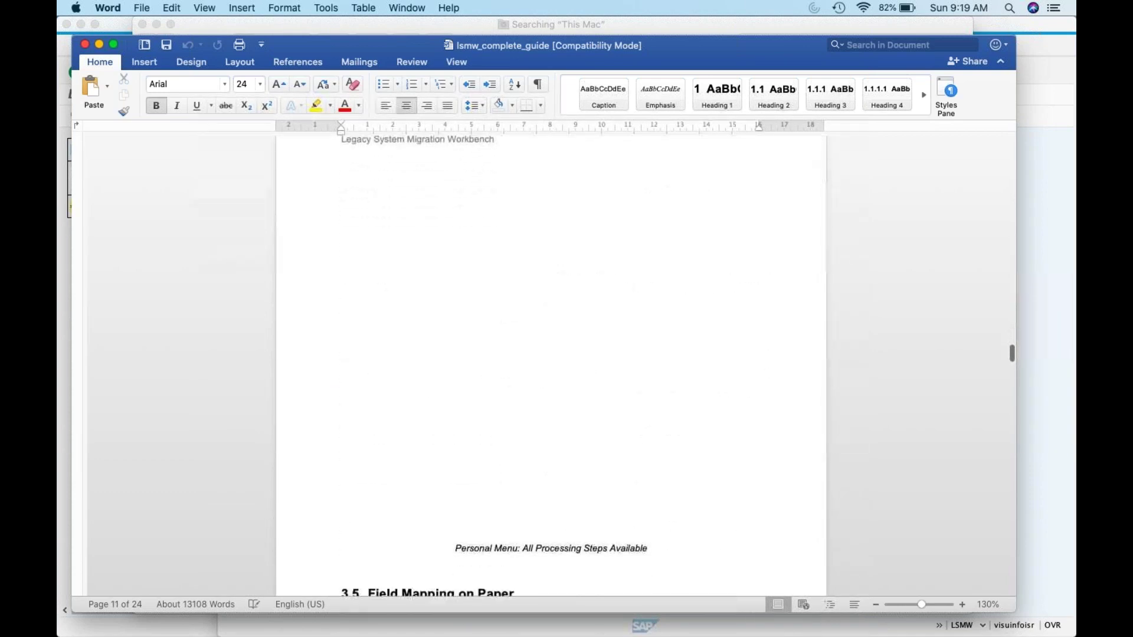
scroll(551, 366, "down", 10)
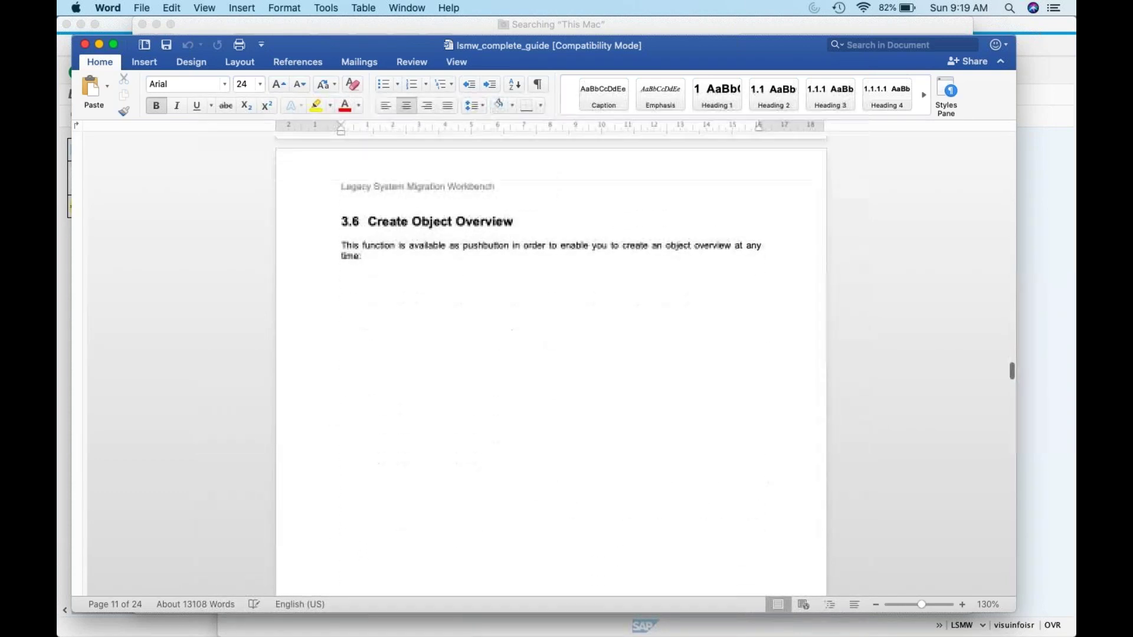
scroll(551, 365, "down", 3)
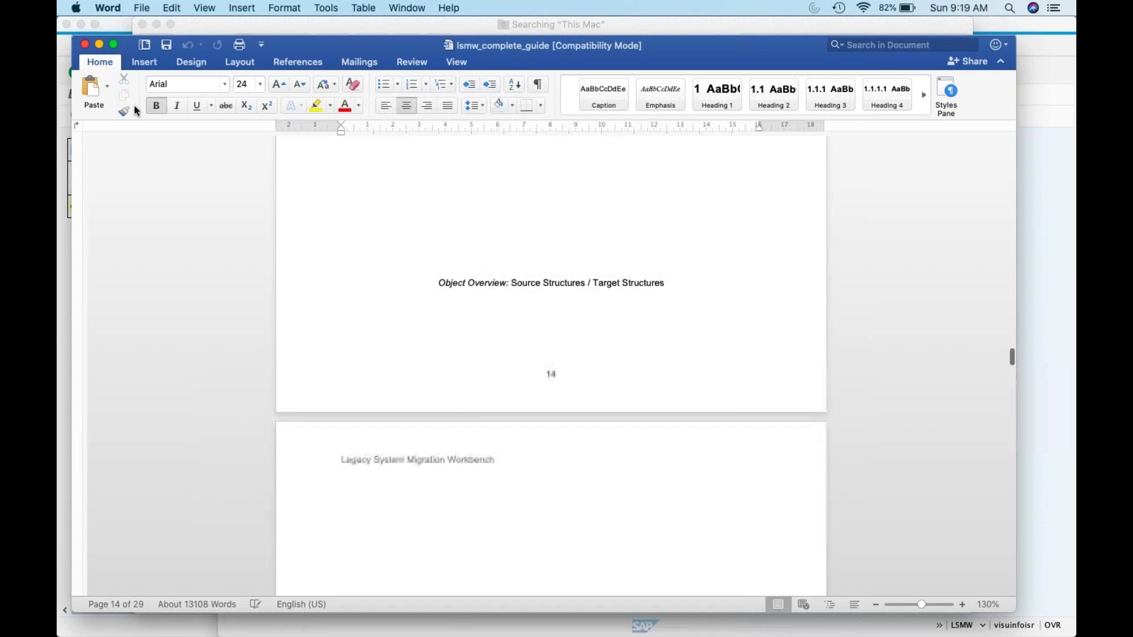
left_click(85, 45)
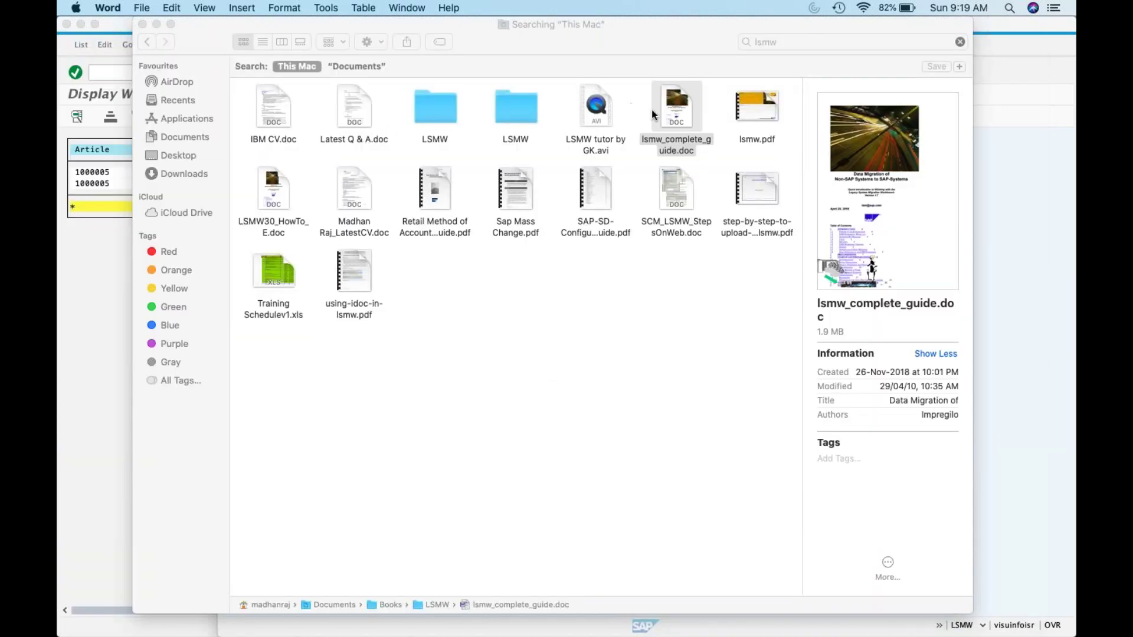
Step: Try opening LSMW tutor by GK.avi twice, dismissing QuickTime's could-not-be-opened error each time
double_click(597, 113)
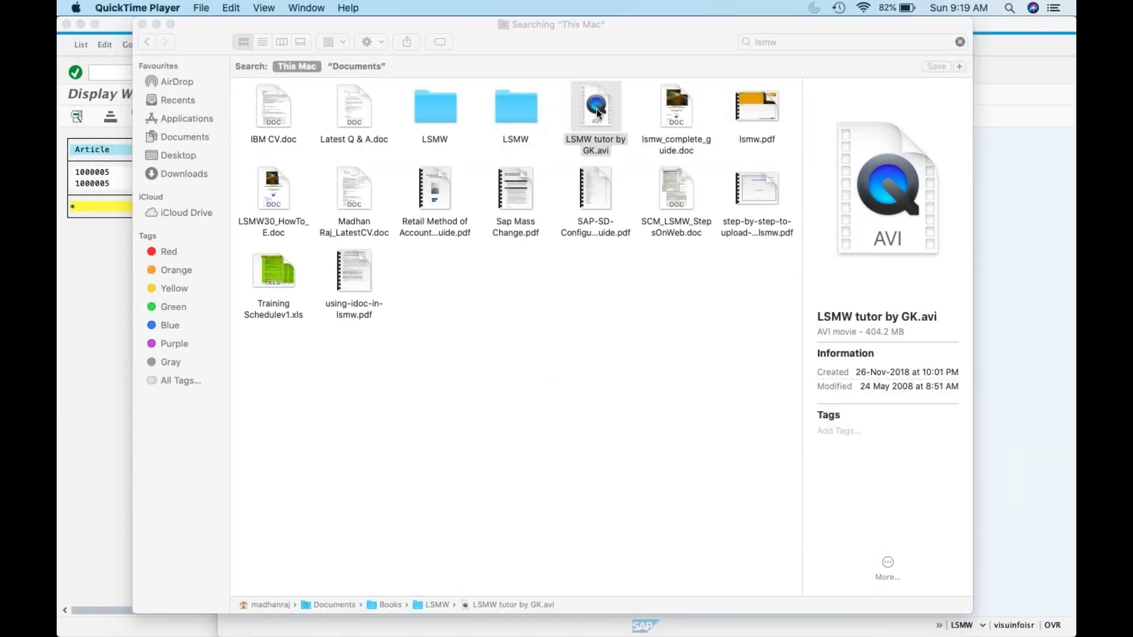
left_click(672, 232)
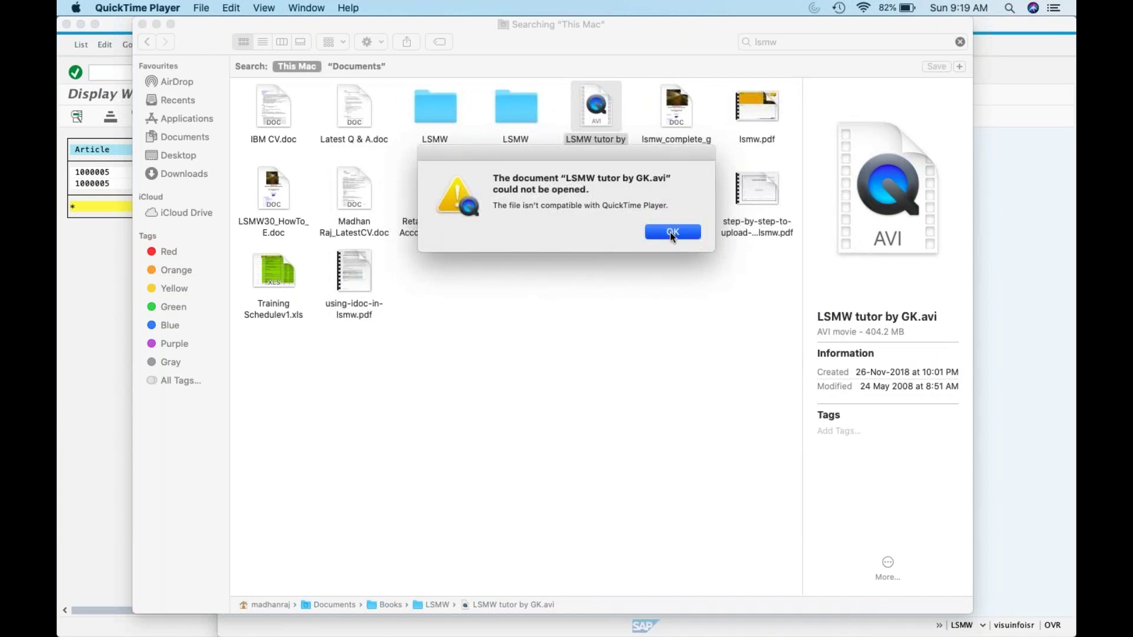
double_click(608, 127)
left_click(676, 230)
Step: Open the AVI with VLC, allow Documents folder access and postpone VLC's update
right_click(597, 94)
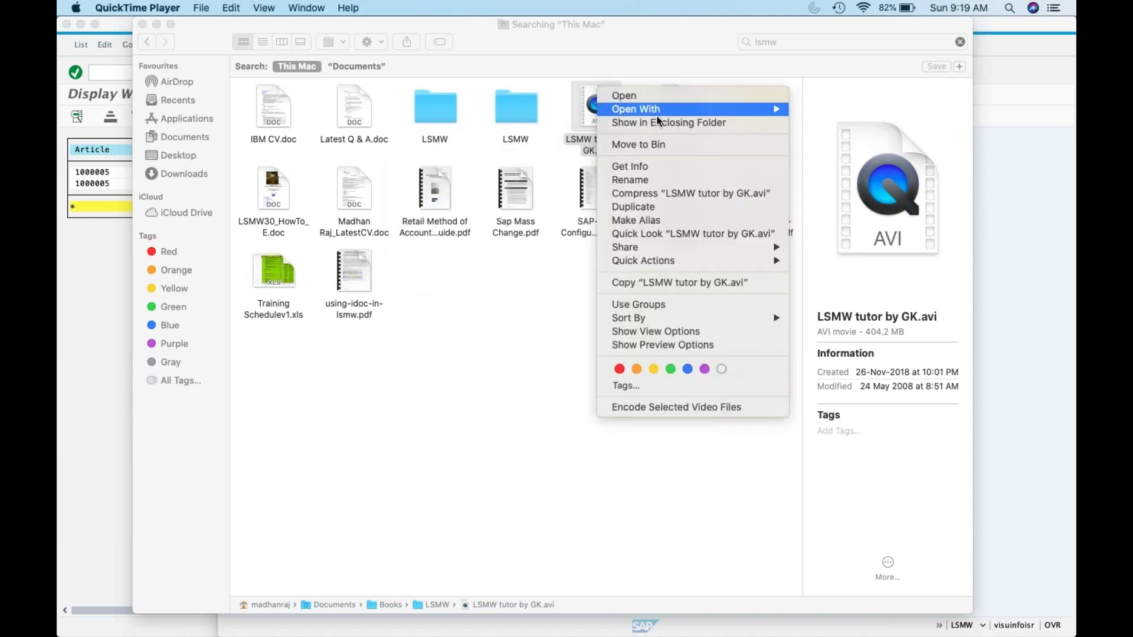
mouse_move(673, 110)
left_click(847, 179)
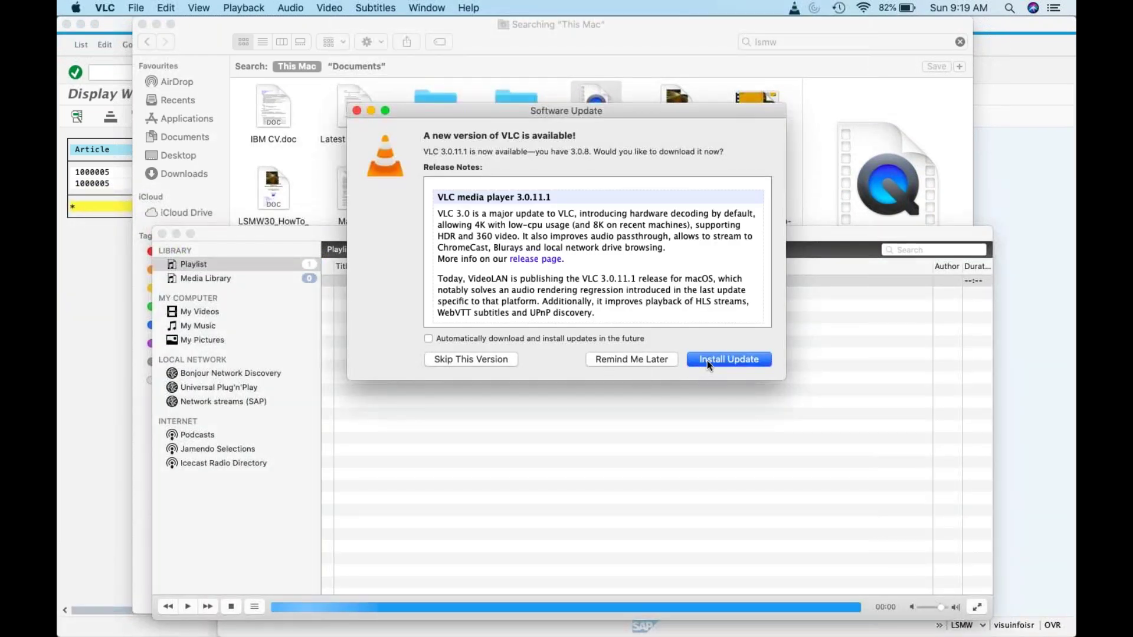
left_click(706, 360)
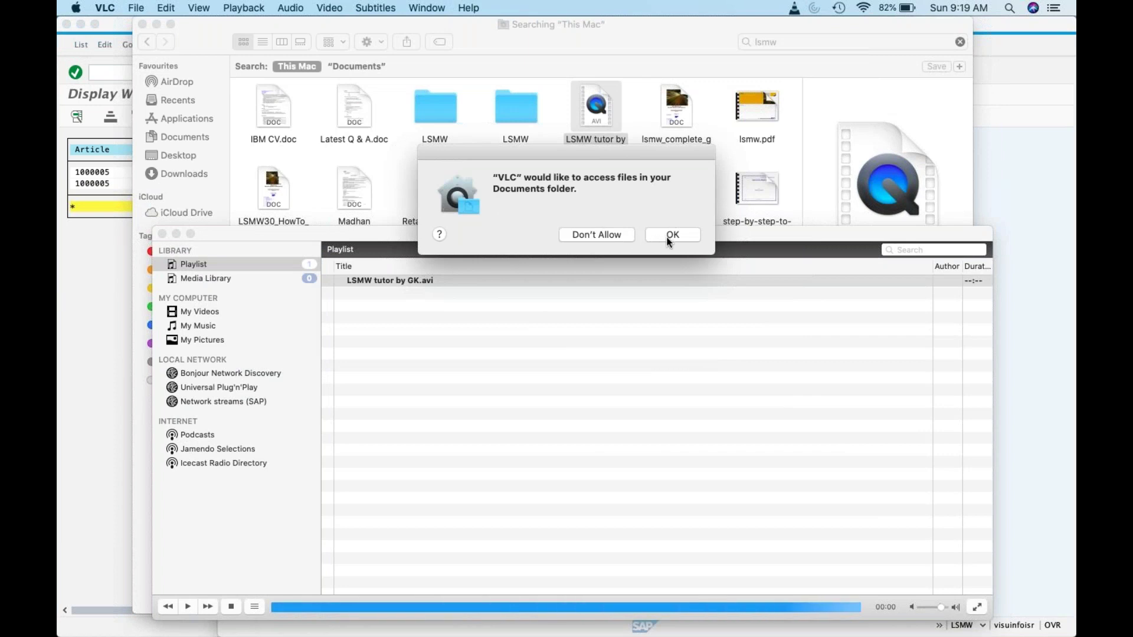
left_click(670, 235)
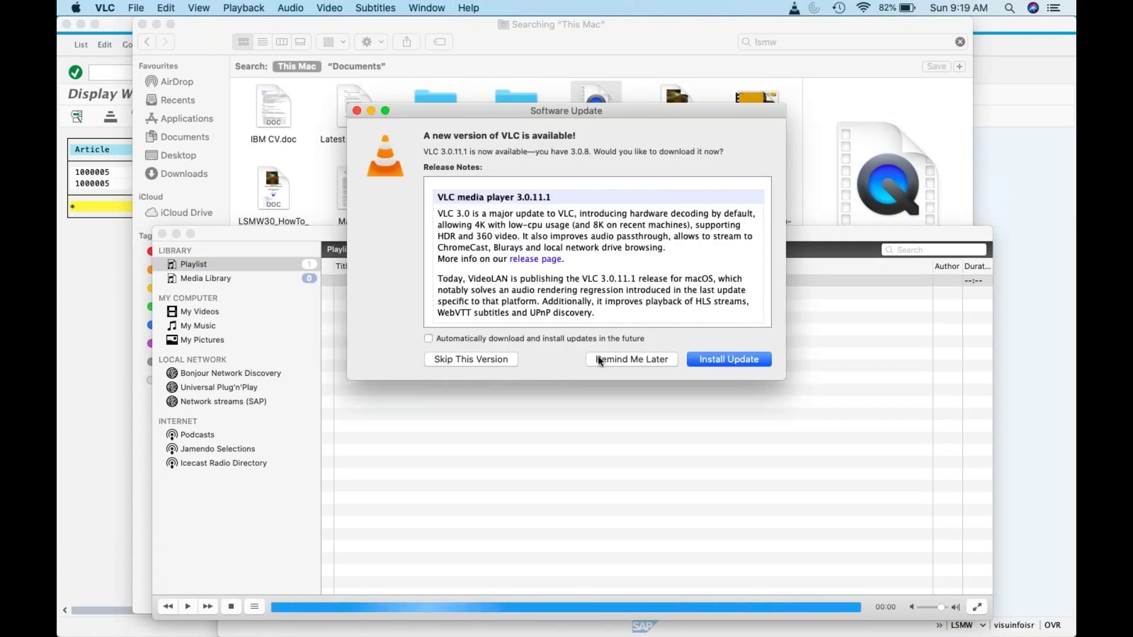
left_click(608, 429)
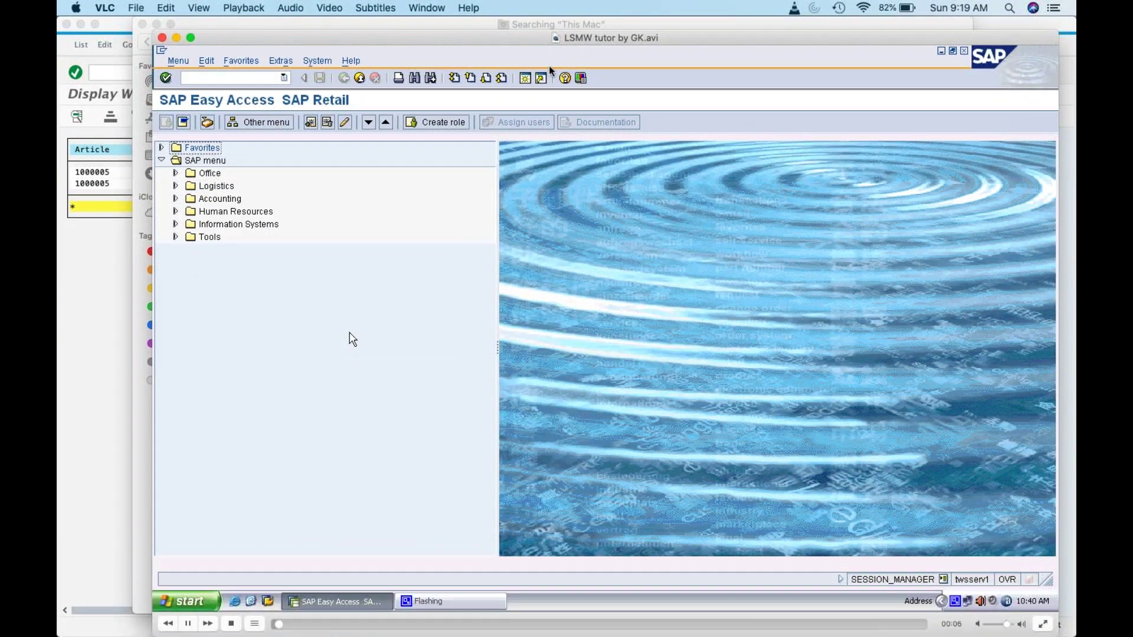
Step: Seek the tutorial to its Create Recording part at 04:38 and pause it
left_click_drag(475, 43, 465, 11)
left_click(281, 610)
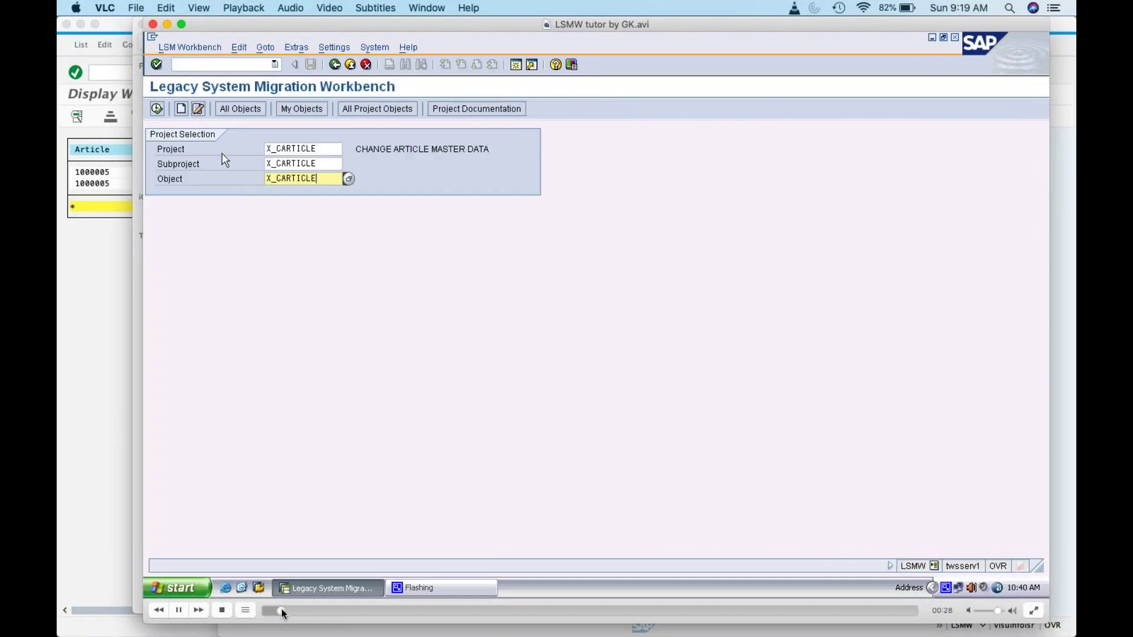
left_click(289, 611)
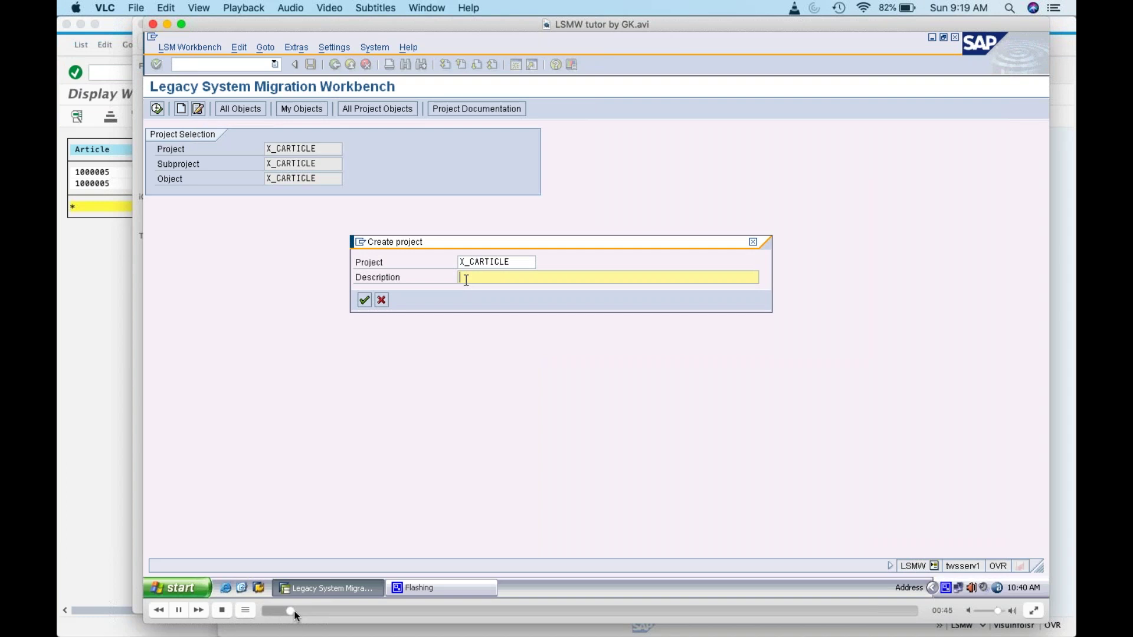
left_click(300, 610)
left_click(317, 610)
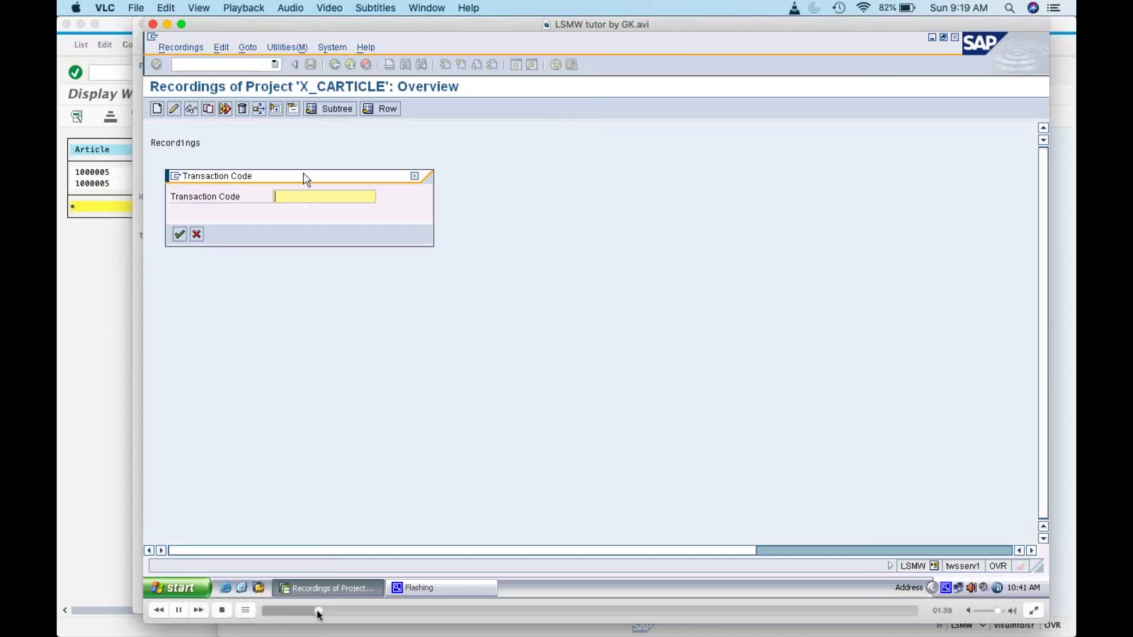
left_click(310, 610)
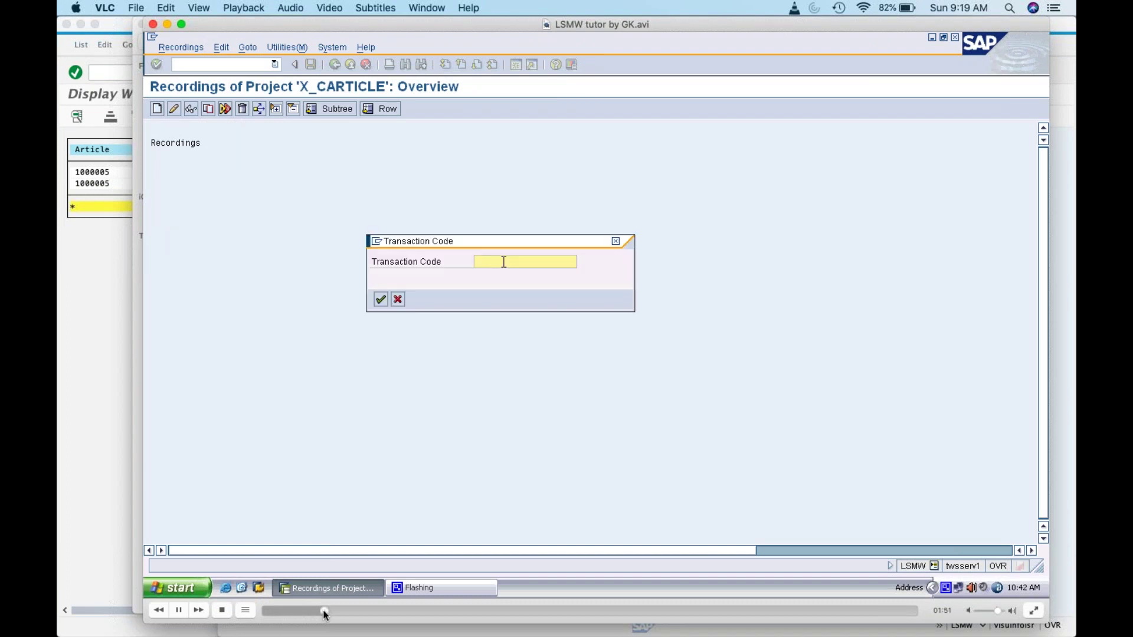
left_click(332, 610)
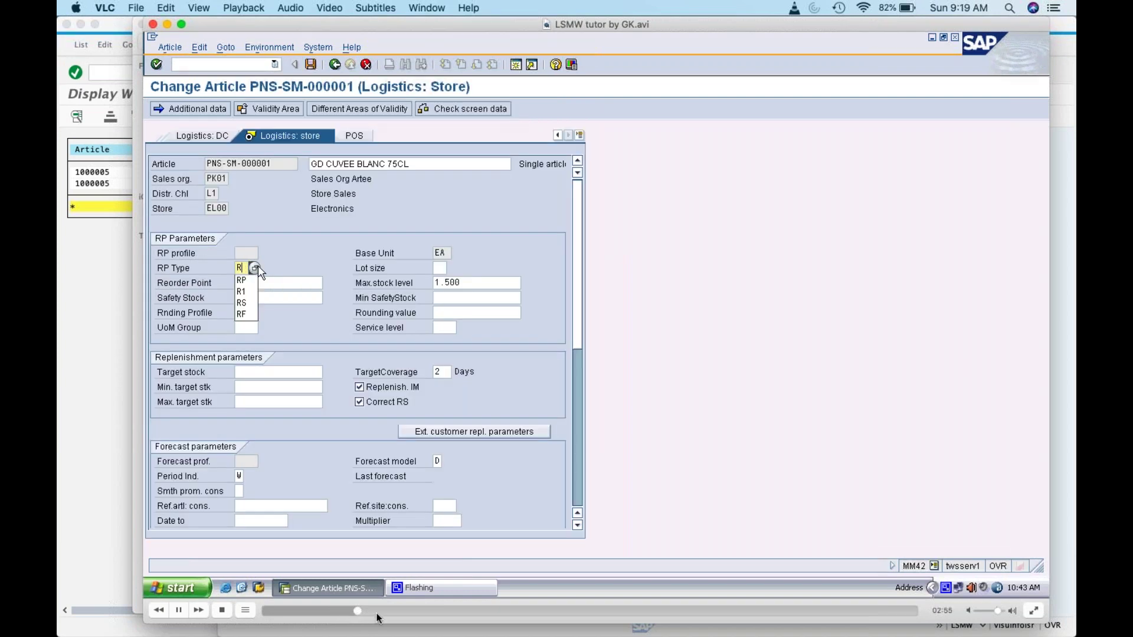
left_click(378, 610)
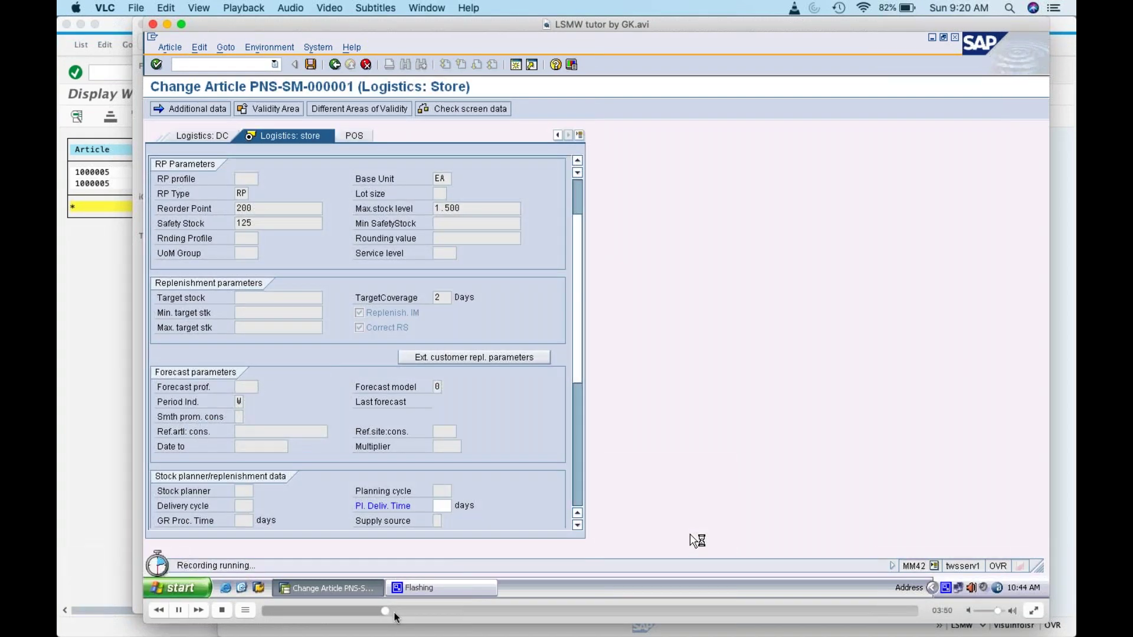
left_click(395, 611)
left_click(410, 610)
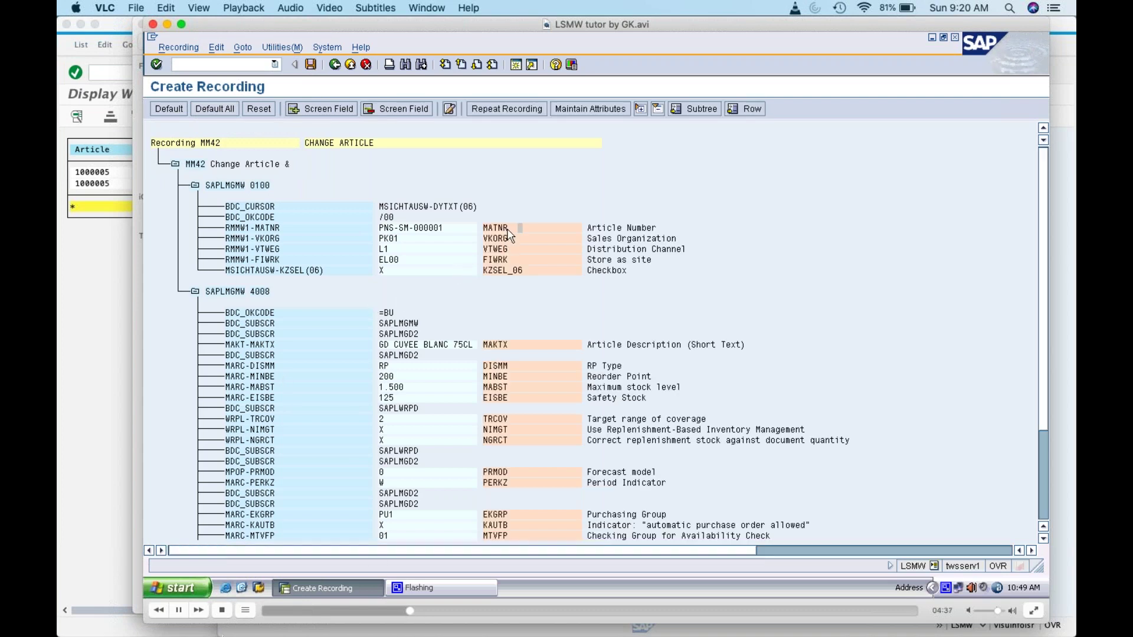
left_click(180, 611)
Step: Minimize the SAP warehouse stocks window and the covering window to reveal the LSM Workbench
left_click(98, 353)
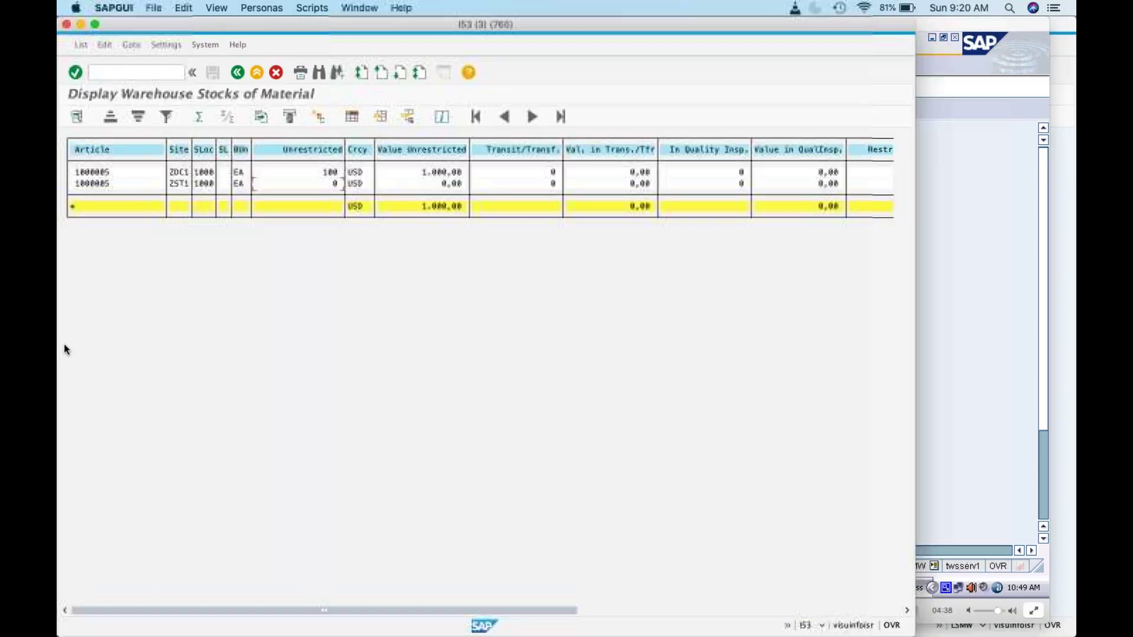
left_click(991, 358)
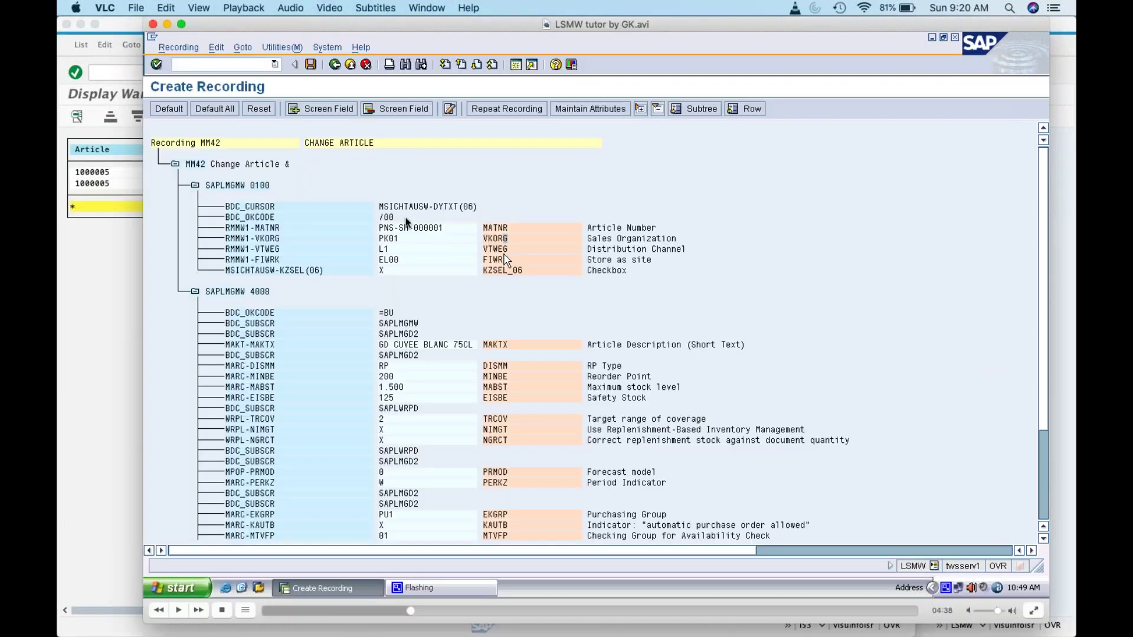
mouse_move(957, 611)
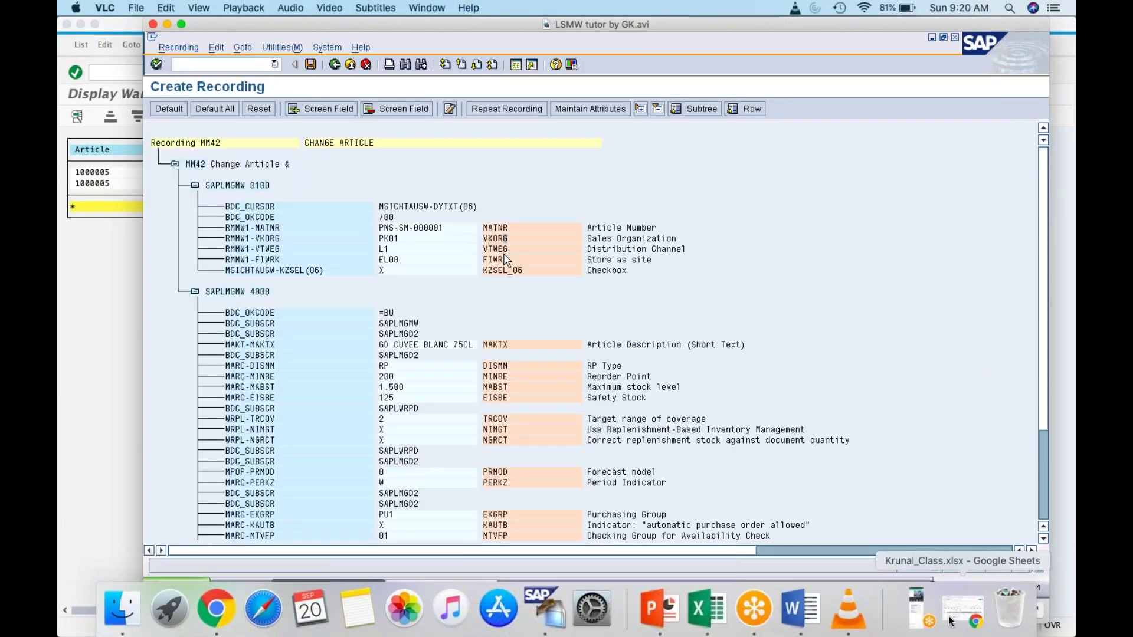
left_click(130, 356)
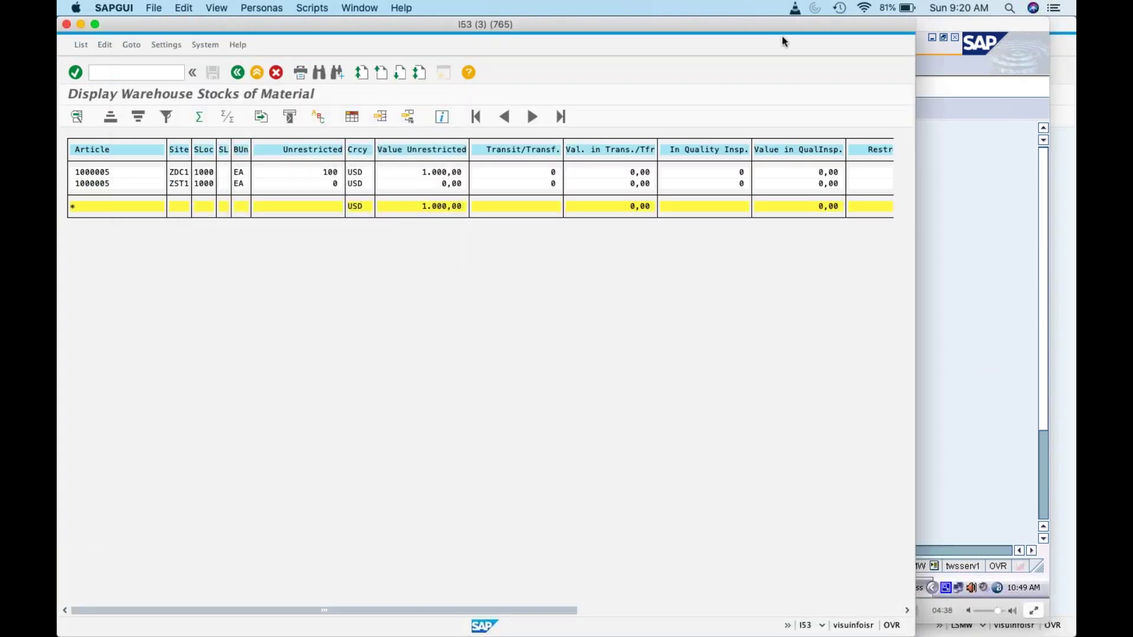
left_click(80, 25)
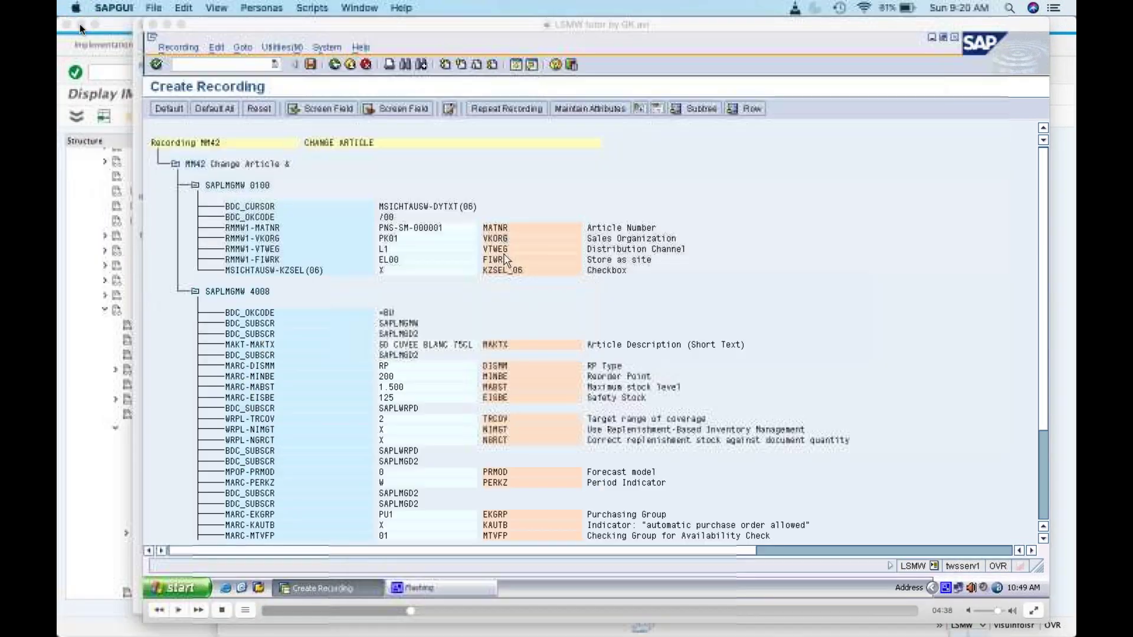
left_click(167, 25)
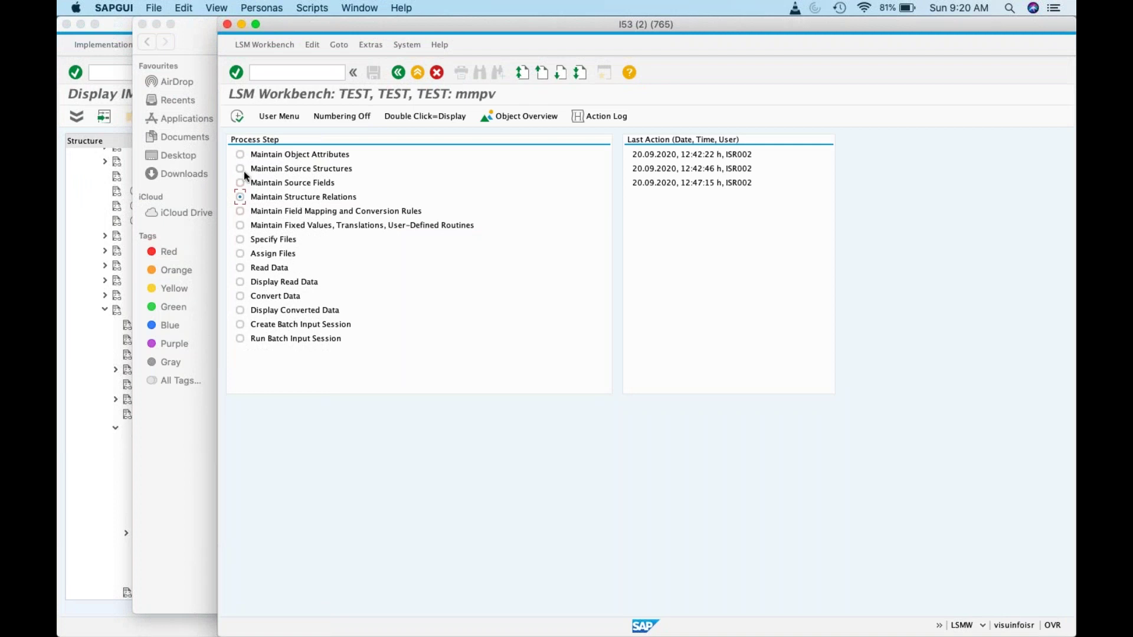
Step: Go from project TEST's Maintain Object Attributes step to its recordings overview
left_click(240, 120)
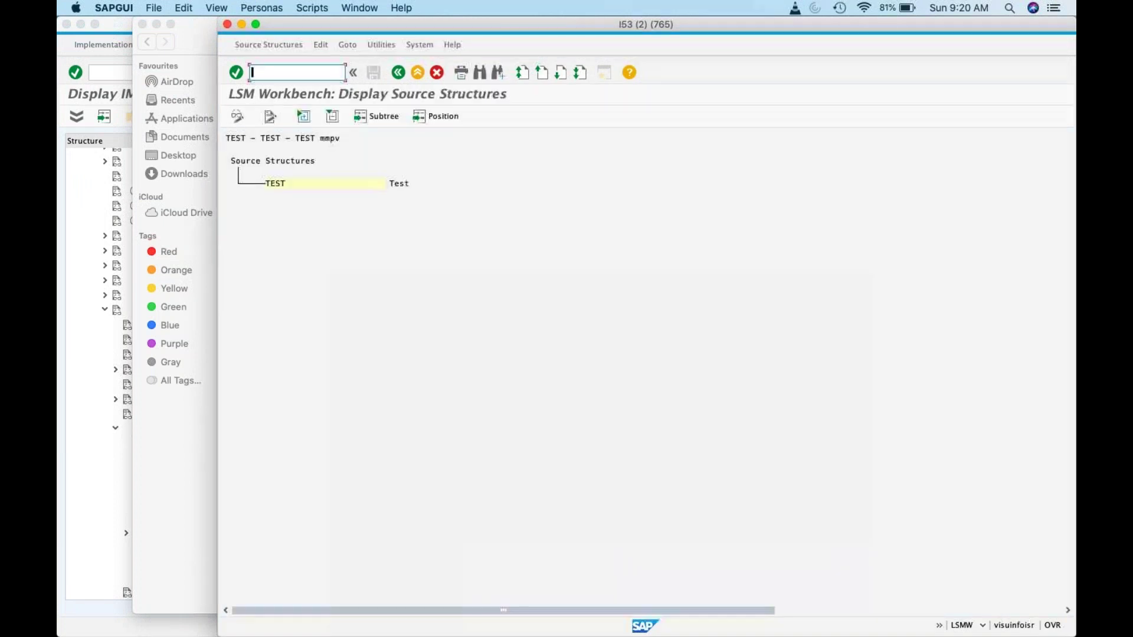
left_click(398, 73)
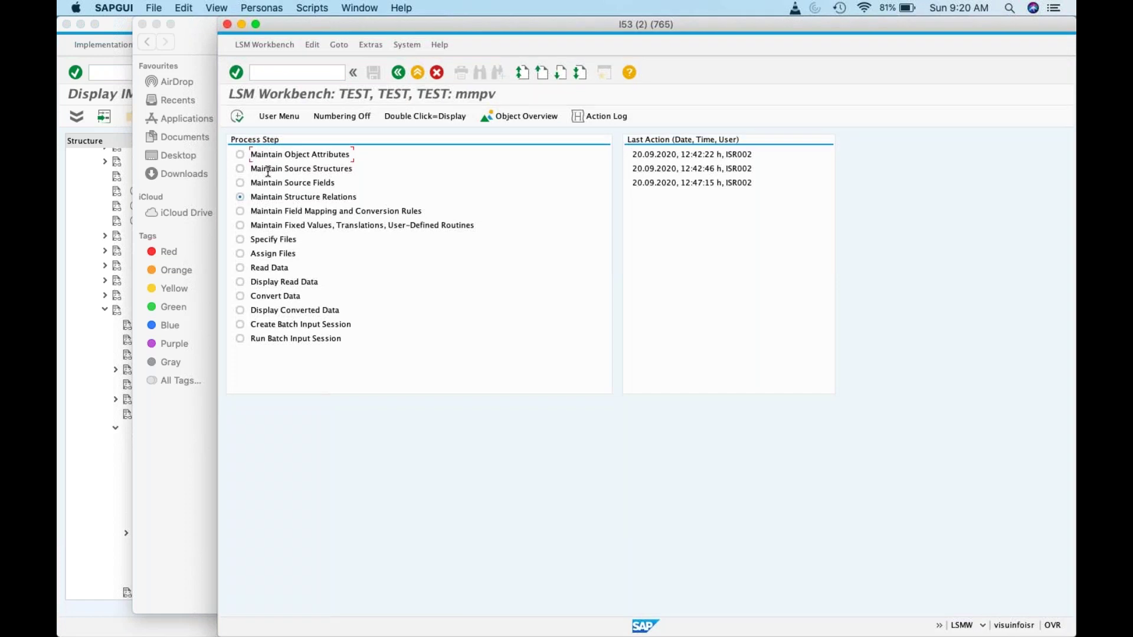
left_click(240, 155)
left_click(237, 116)
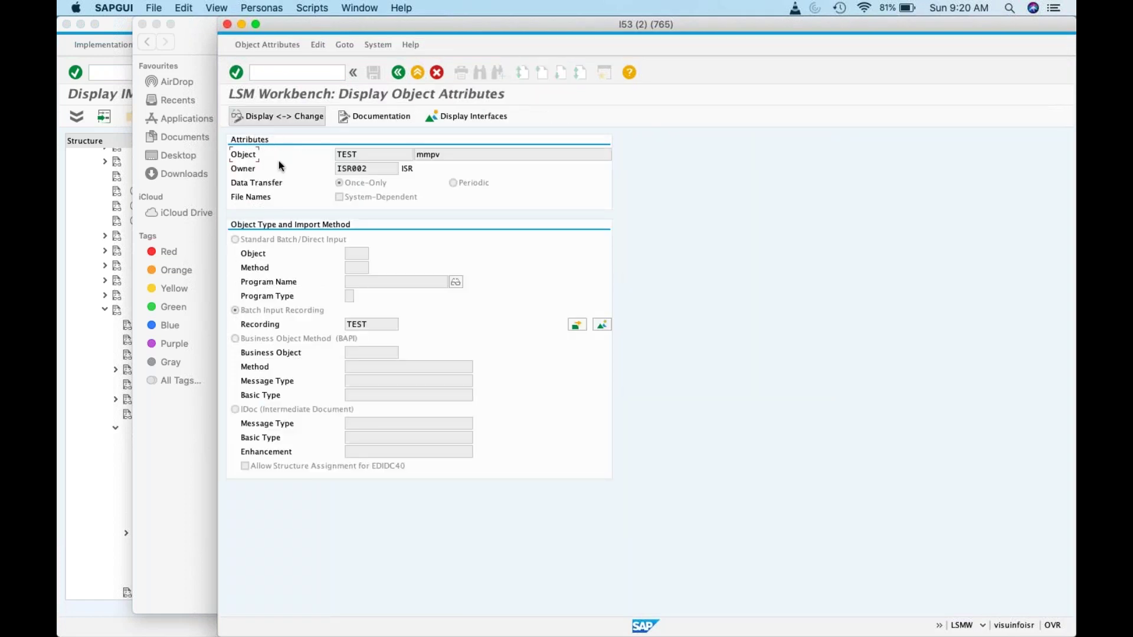
left_click(277, 117)
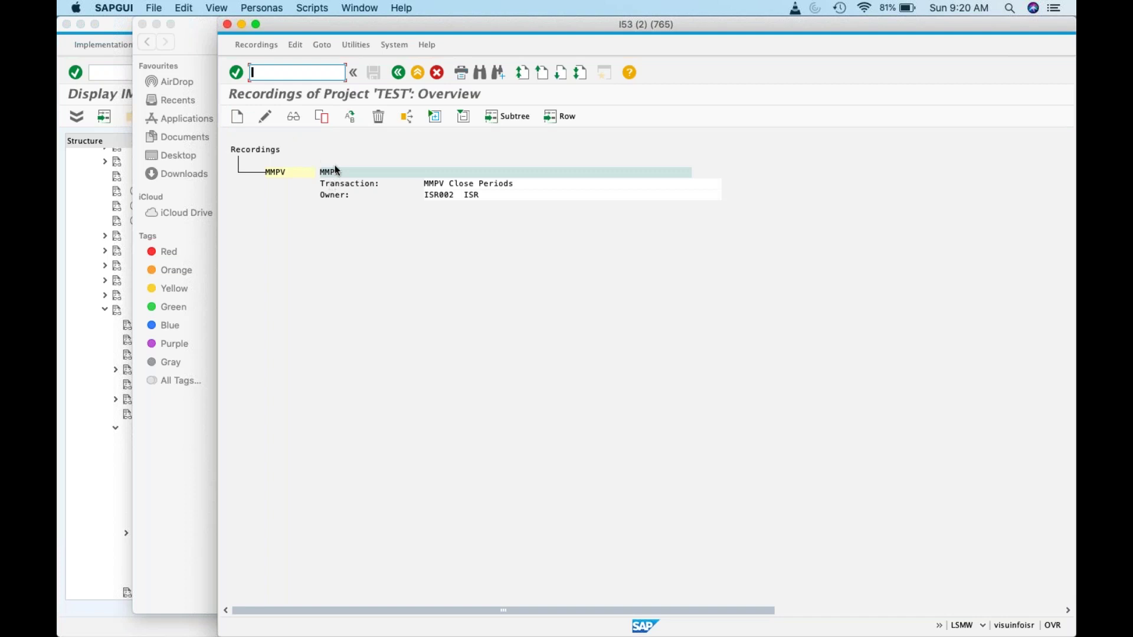
Step: Select recording MMPV and open it in change mode, dismissing the choose-a-recording message
left_click(265, 116)
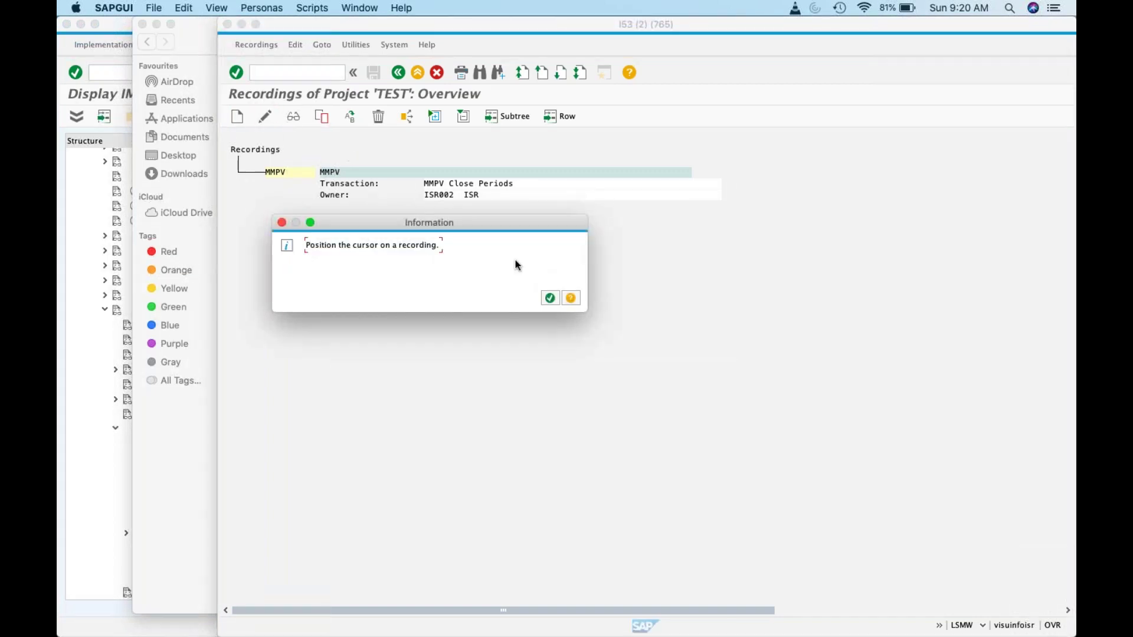
key("Return")
left_click(275, 172)
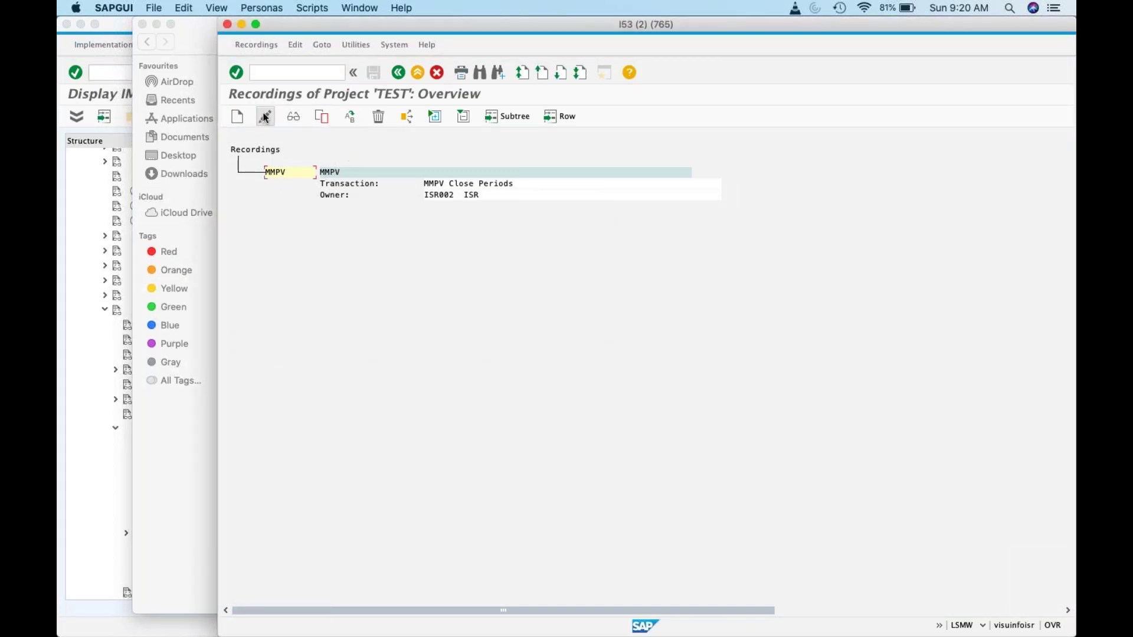
left_click(265, 116)
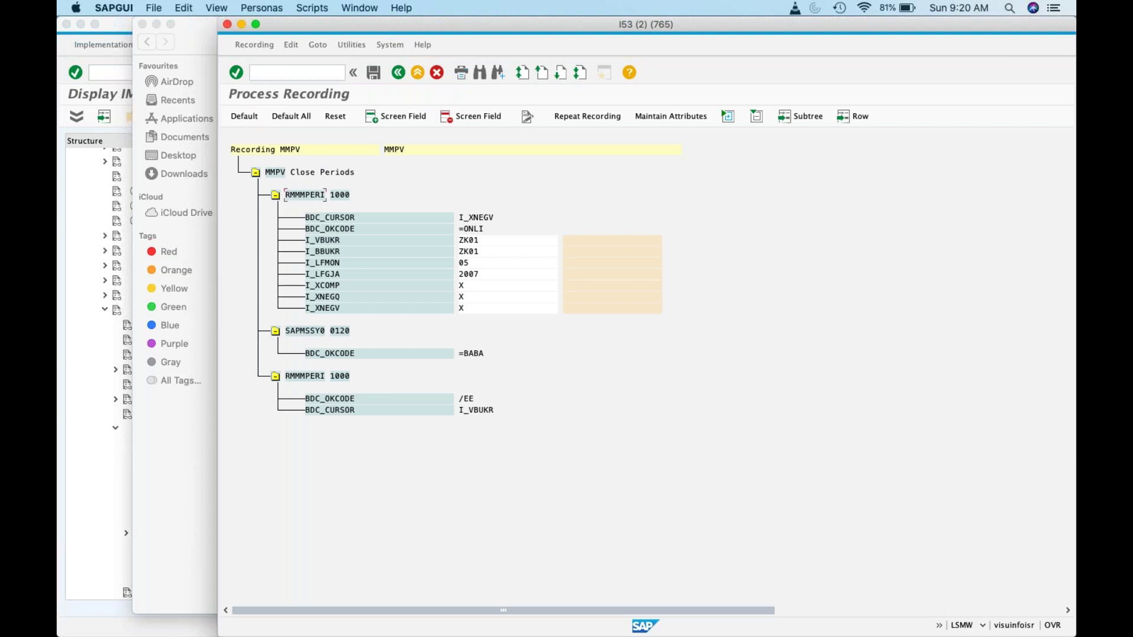
left_click(301, 116)
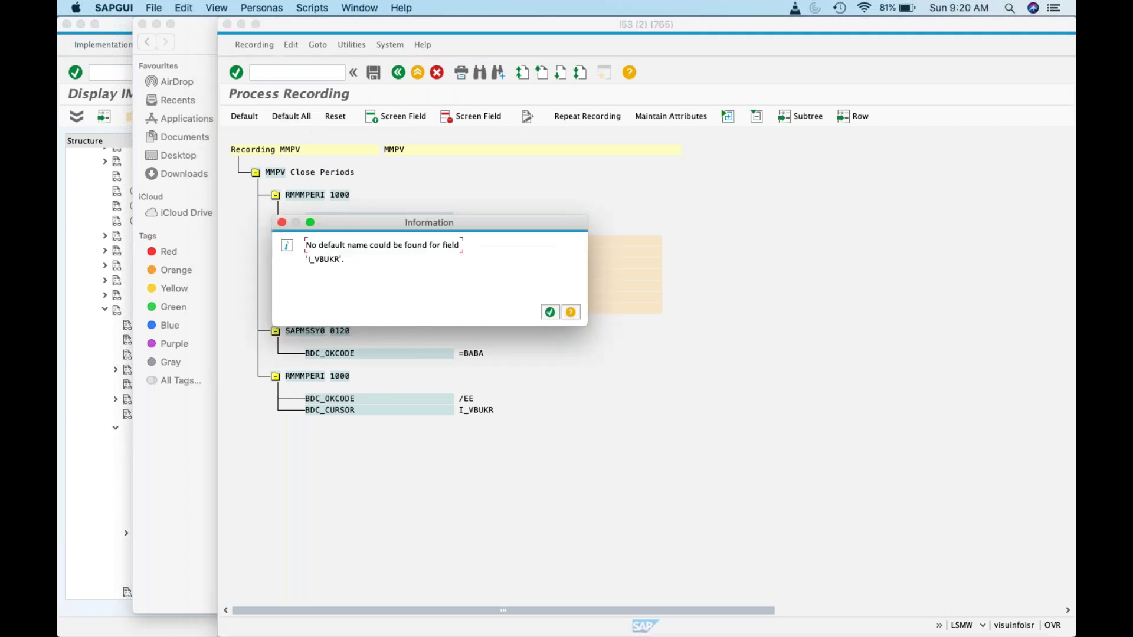
left_click(553, 318)
key("Return")
key("Return")
key("Return")
key("Return")
key("Return")
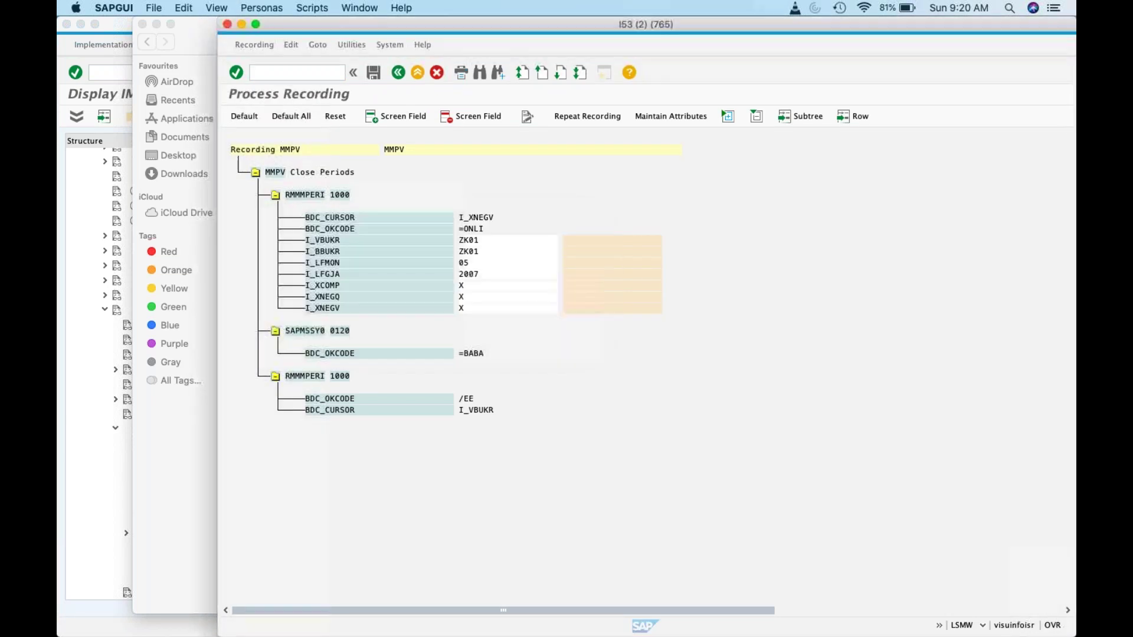
key("Return")
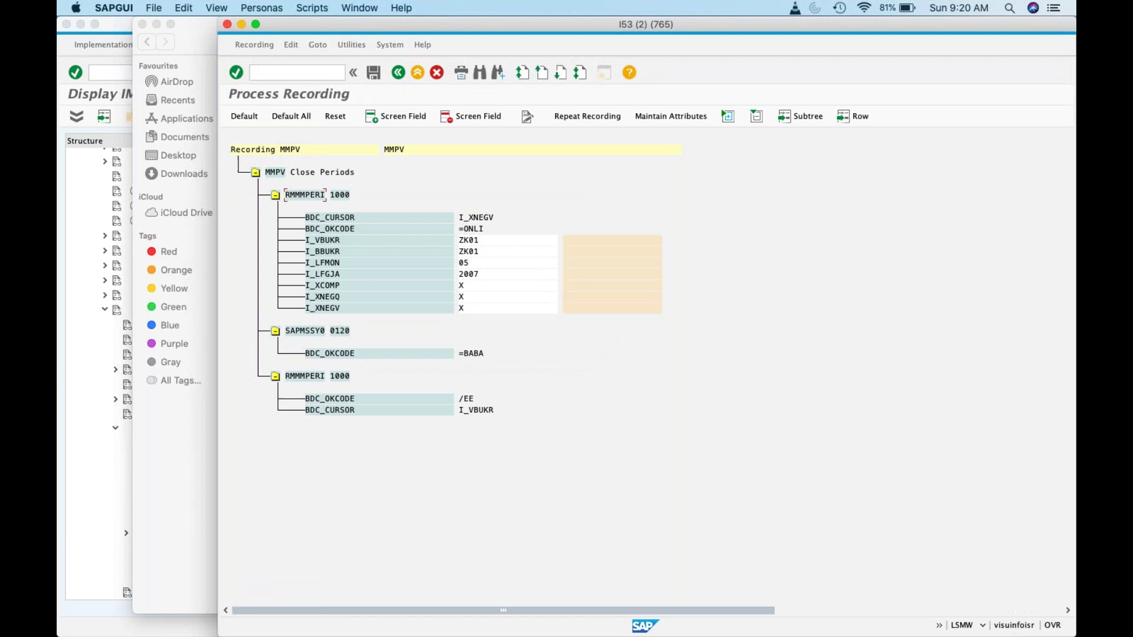
left_click(250, 121)
left_click(258, 121)
key("super+Tab")
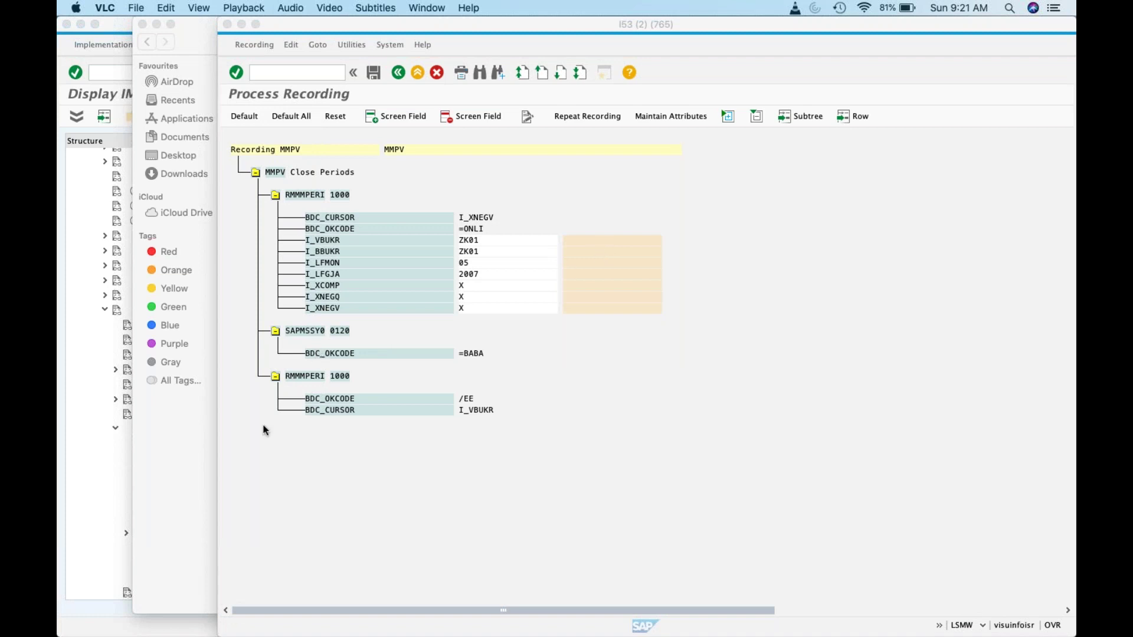
key("super+Tab")
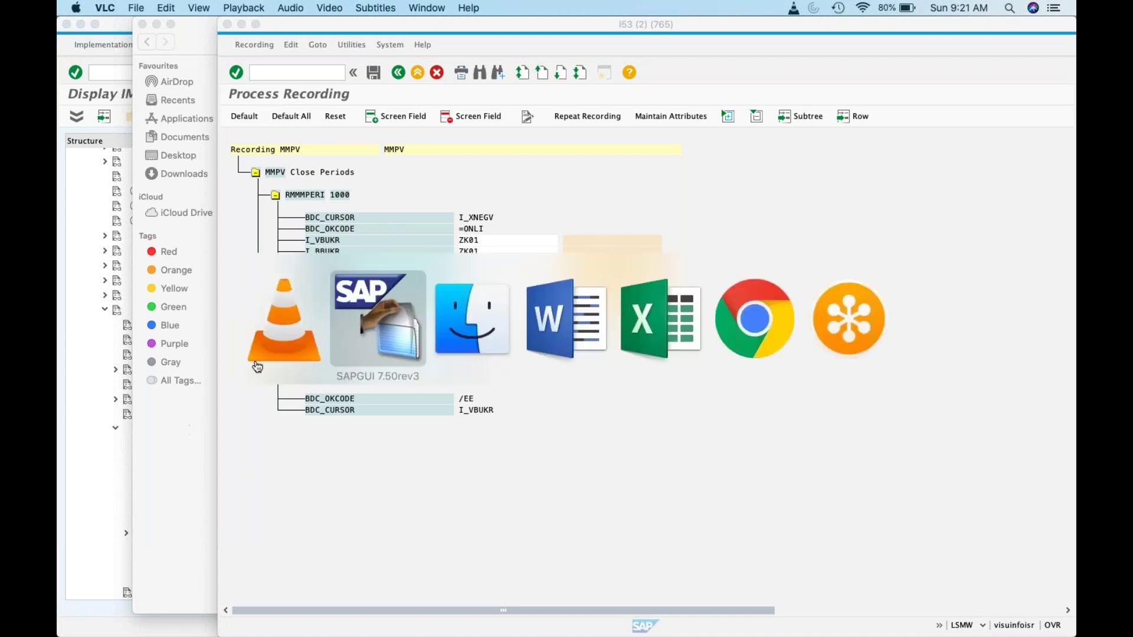
left_click(255, 363)
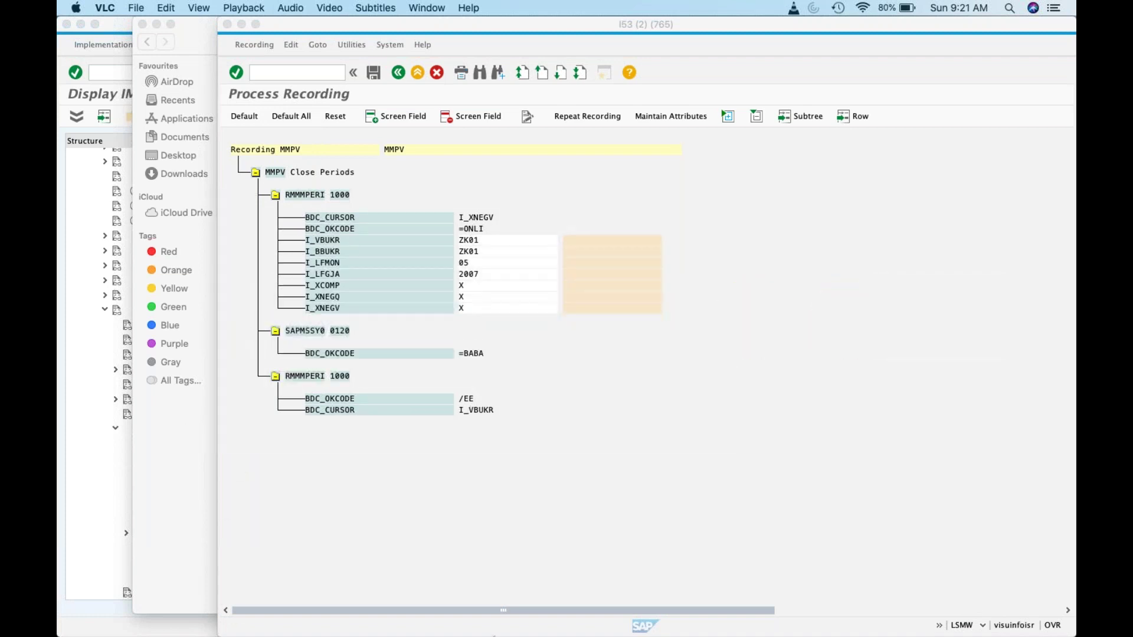
mouse_move(843, 629)
left_click(773, 629)
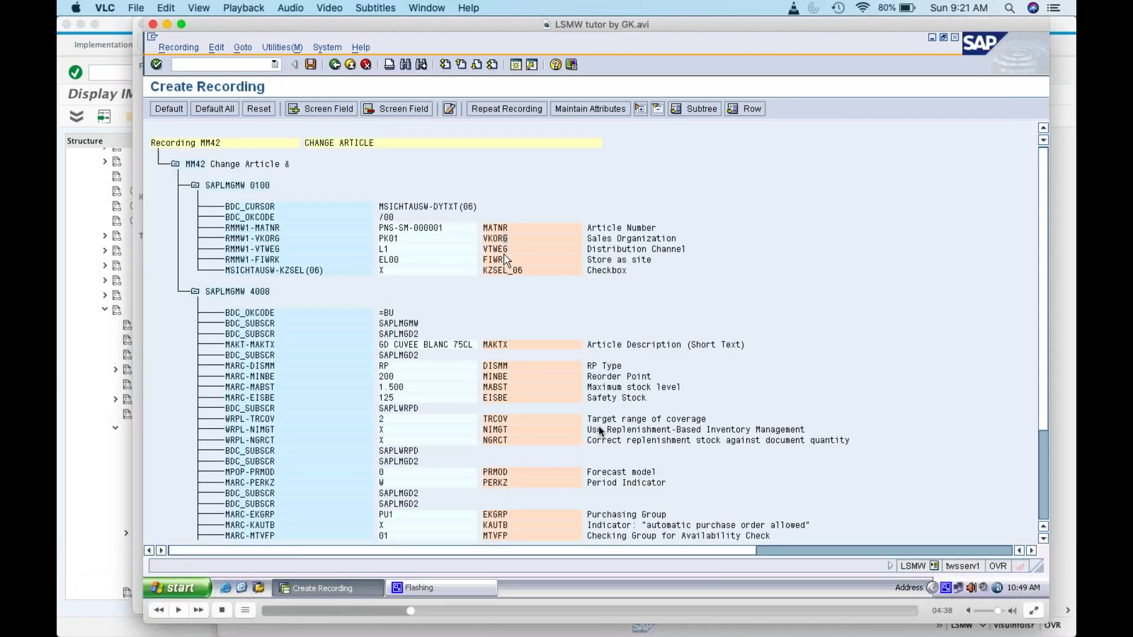
key("super+Tab")
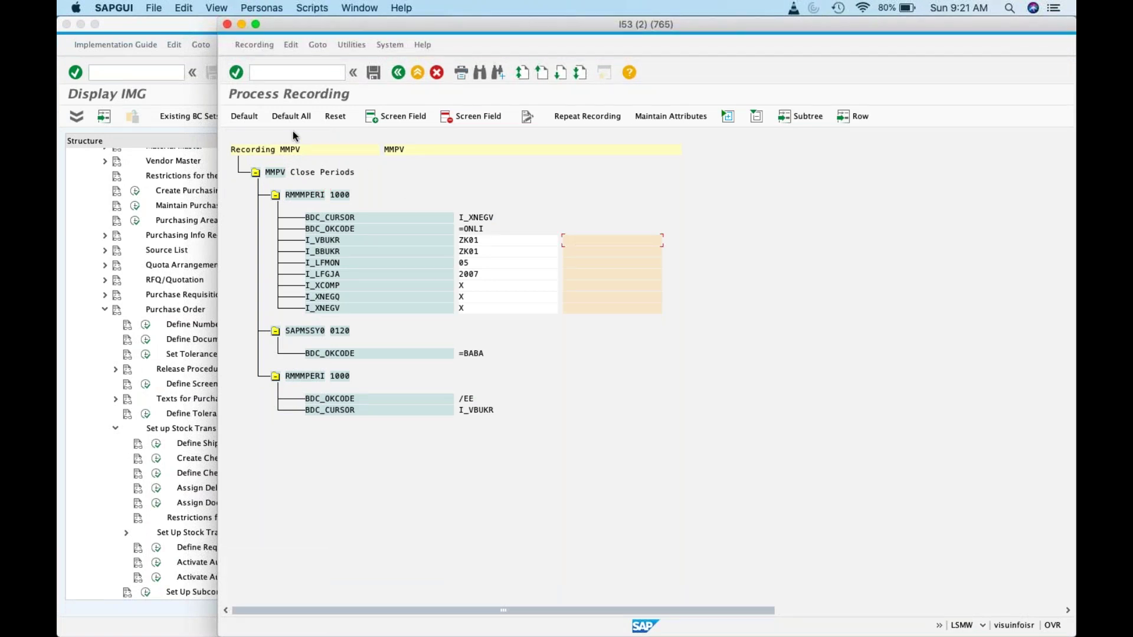
left_click(248, 120)
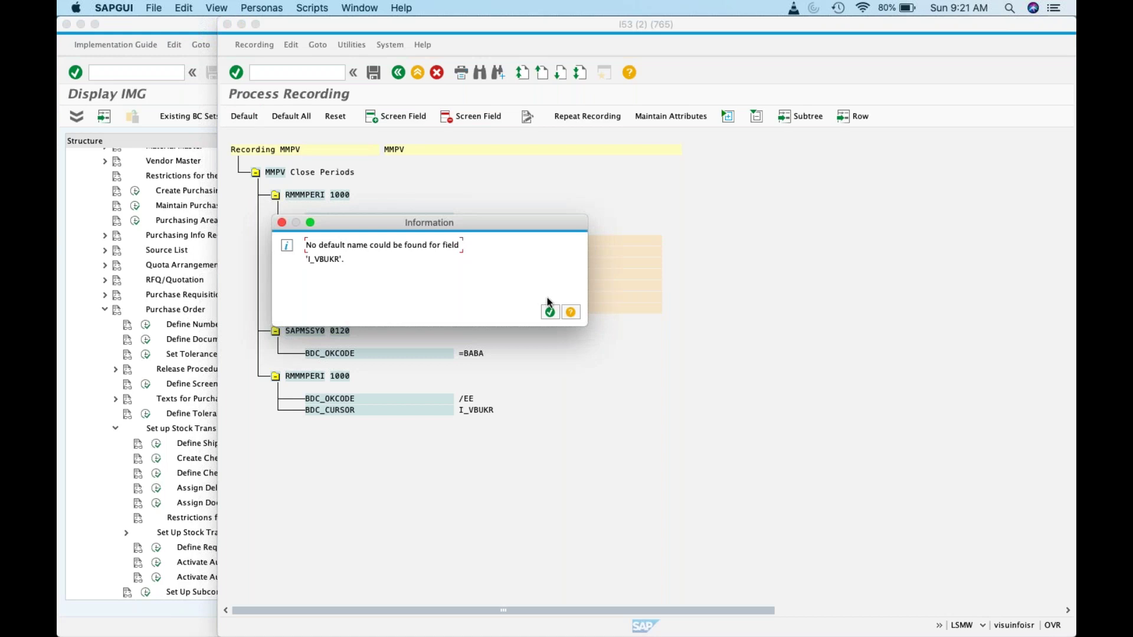
left_click(550, 312)
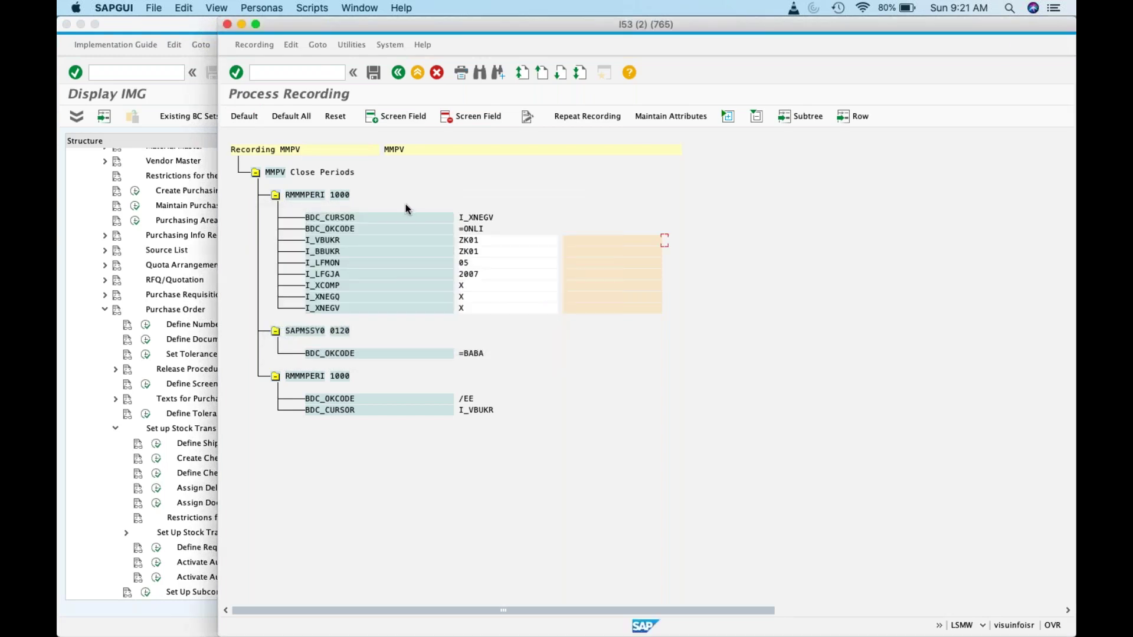
left_click(334, 242)
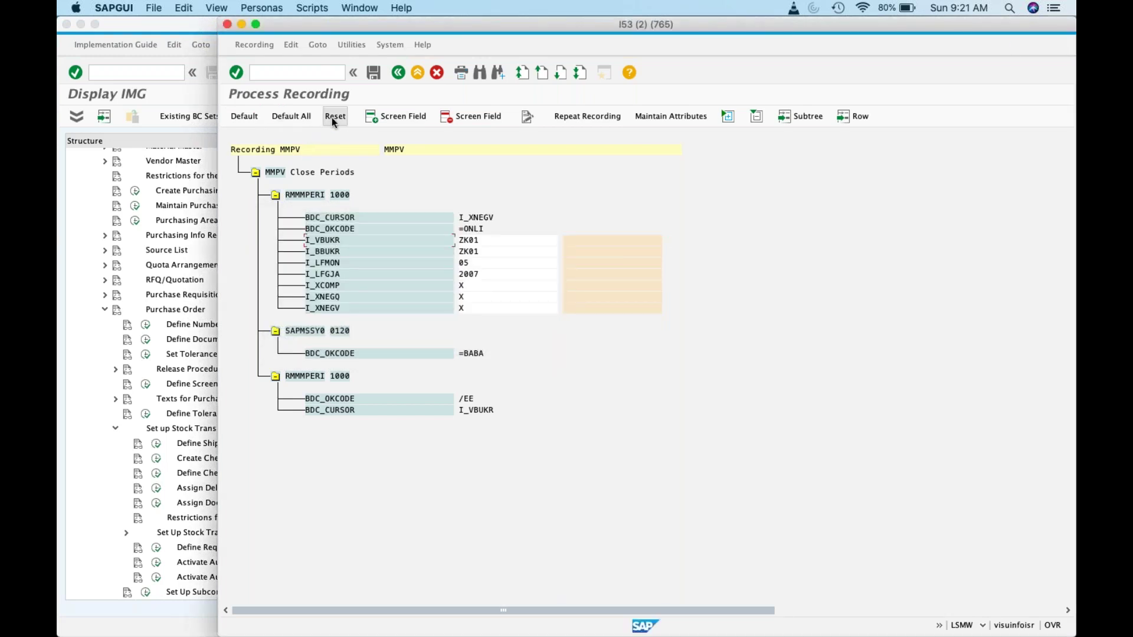
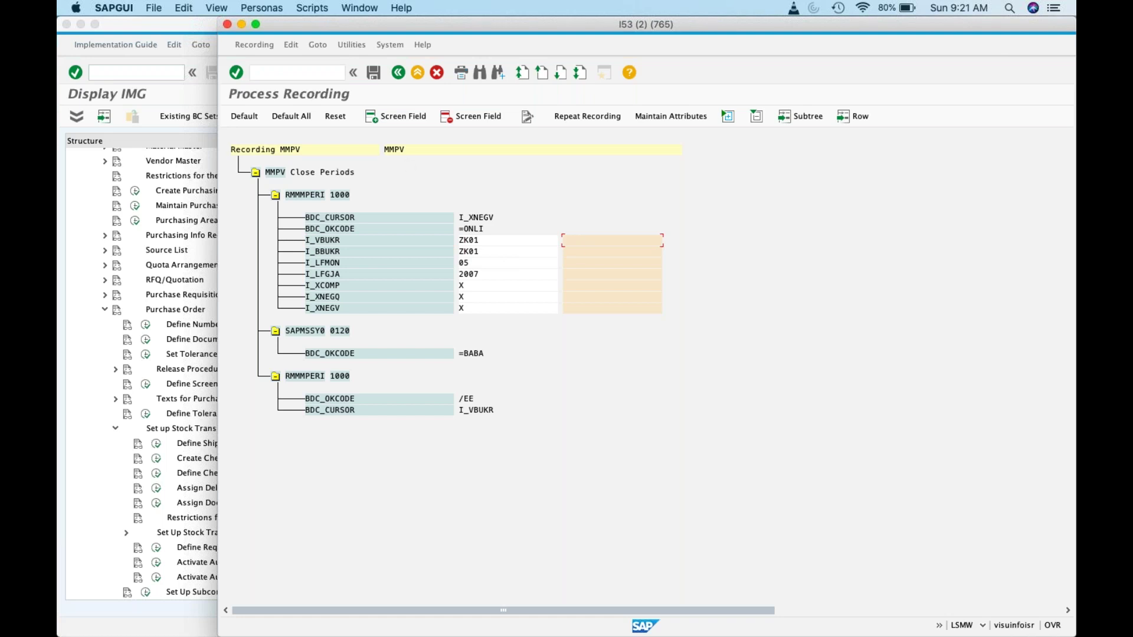
Step: Apply default names to all MMPV recording fields, dismissing the missing-name messages
left_click(254, 44)
mouse_move(291, 46)
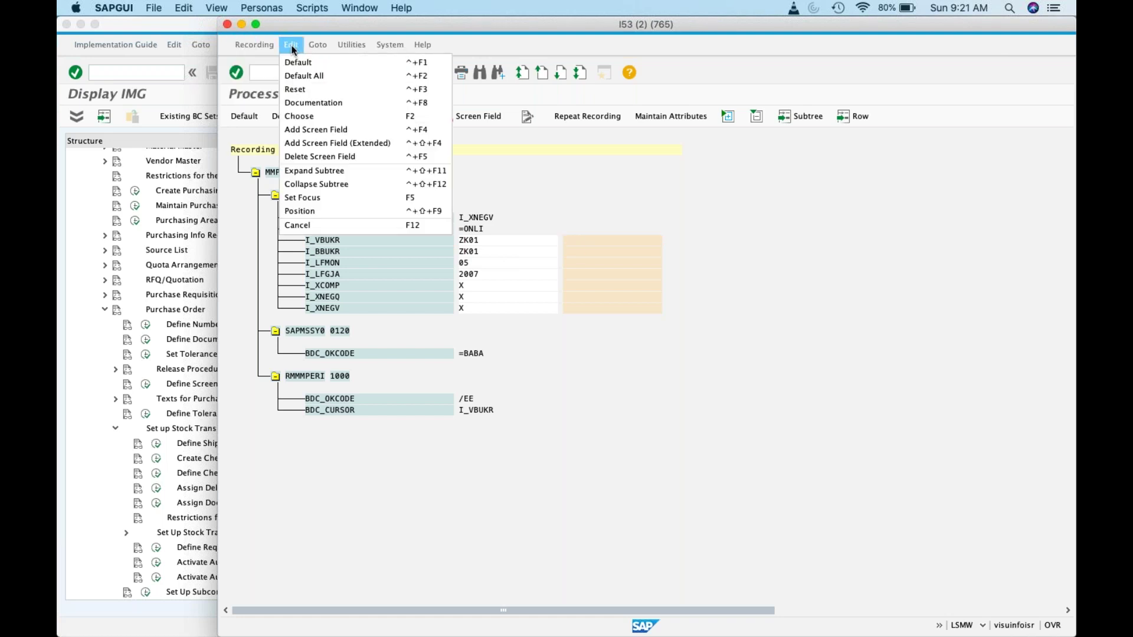
left_click(304, 76)
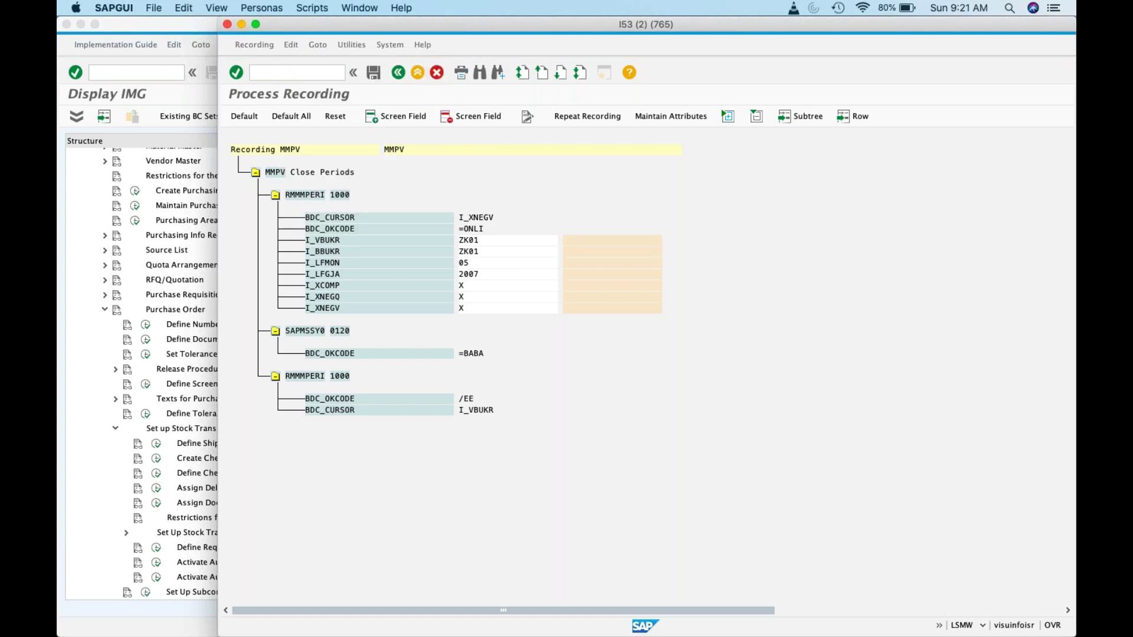
left_click(549, 312)
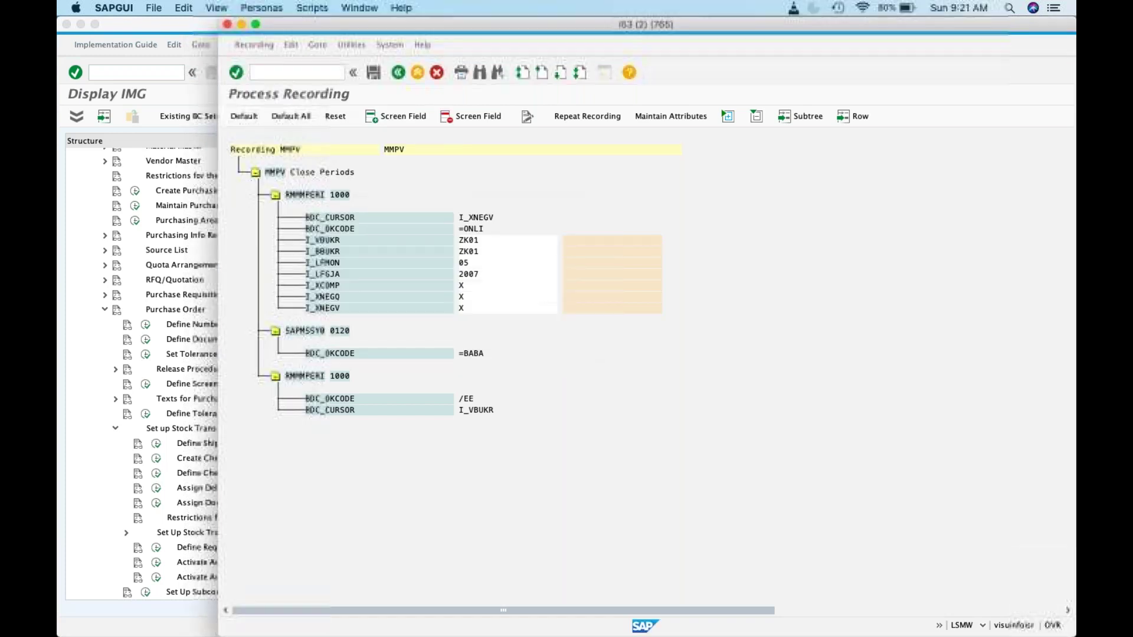
left_click(549, 312)
left_click(549, 312)
left_click(549, 312)
left_click(549, 312)
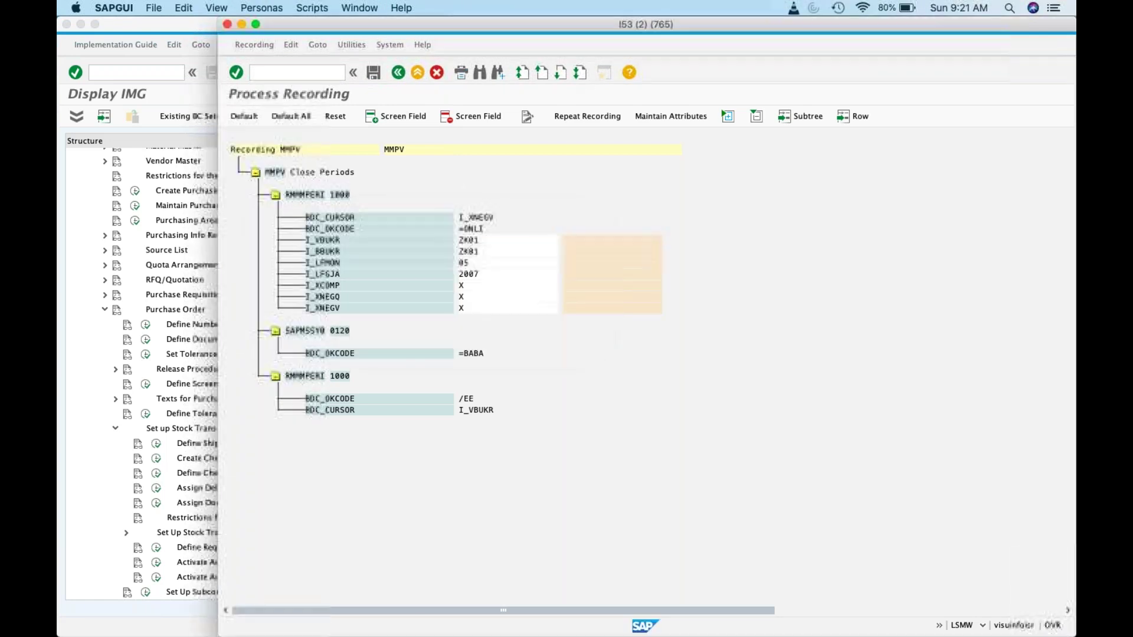
left_click(549, 312)
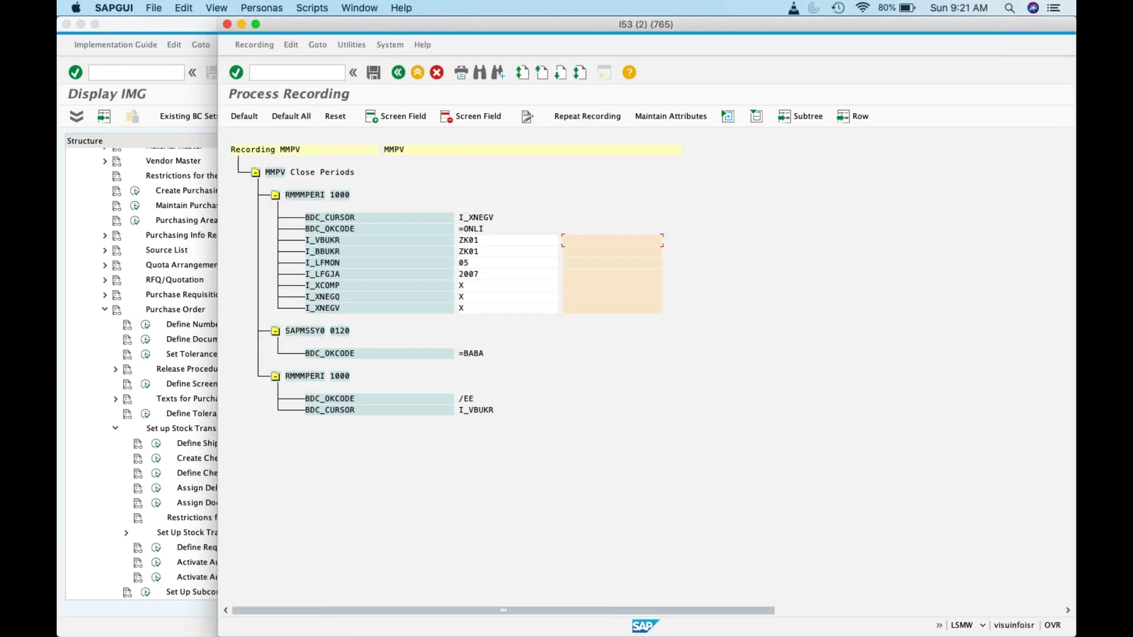
Step: Review the MMPV recording attributes, keeping the description MMPV unchanged
left_click(291, 44)
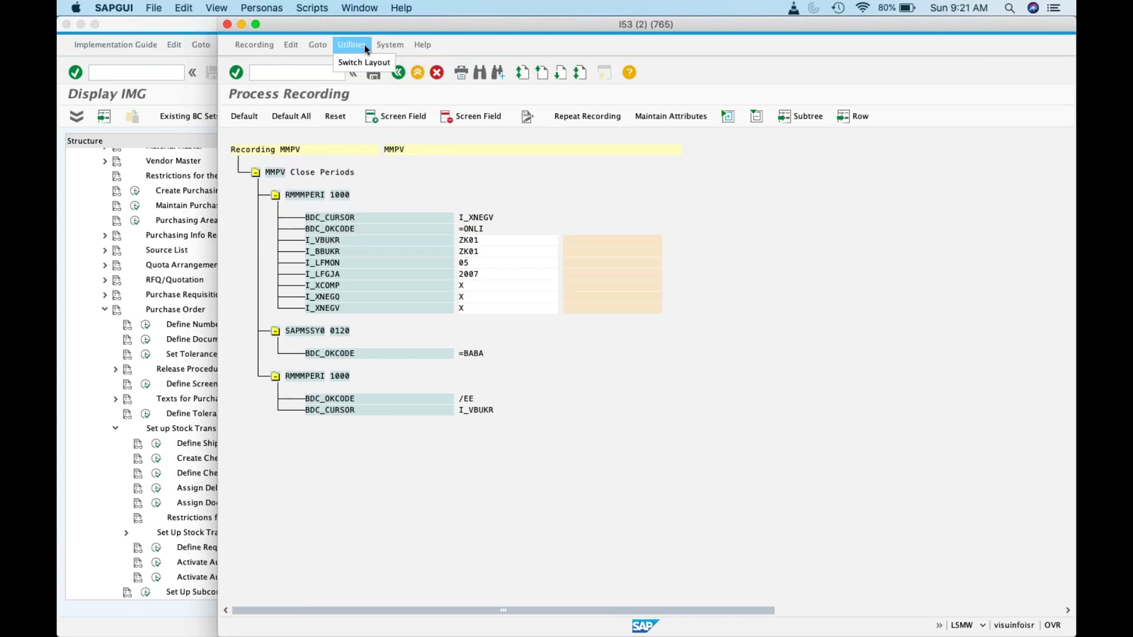
mouse_move(409, 47)
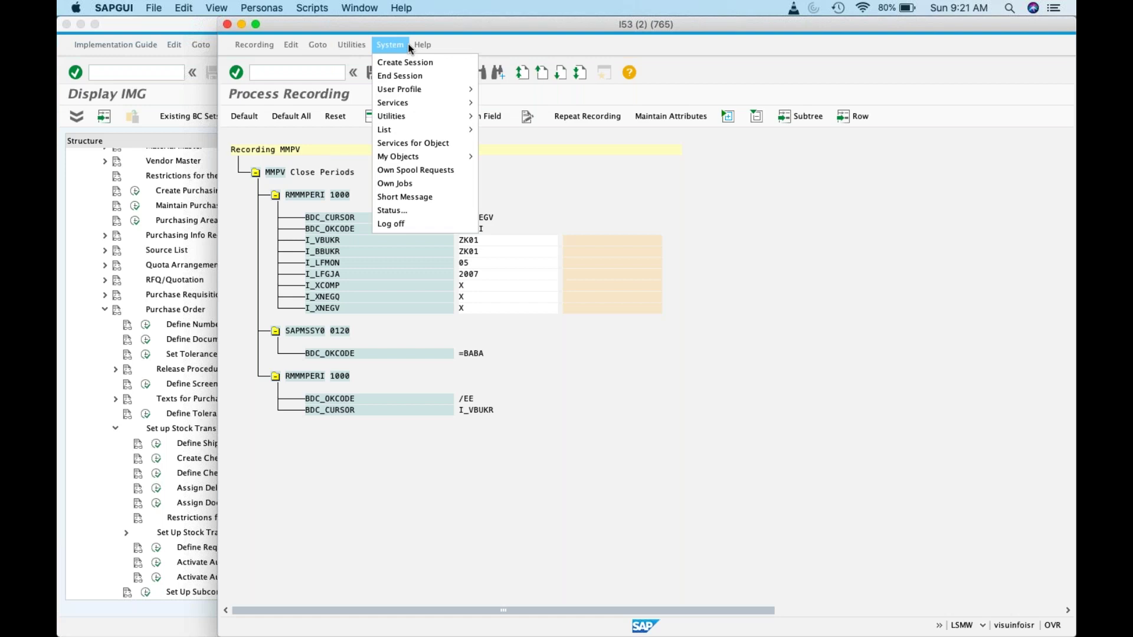
mouse_move(260, 47)
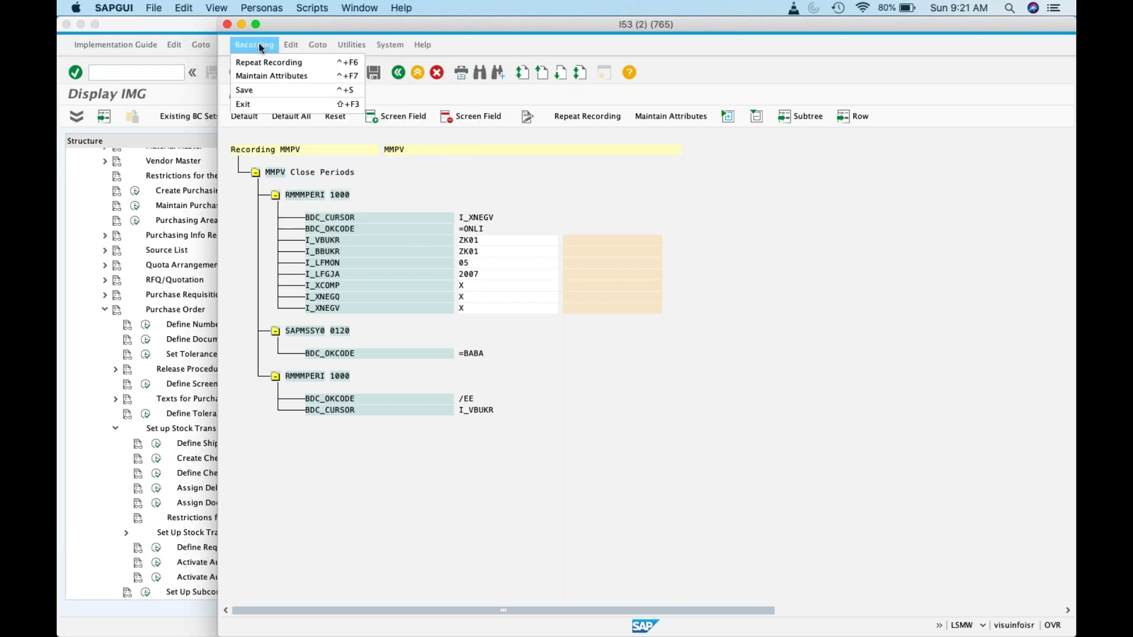
left_click(271, 75)
left_click(535, 143)
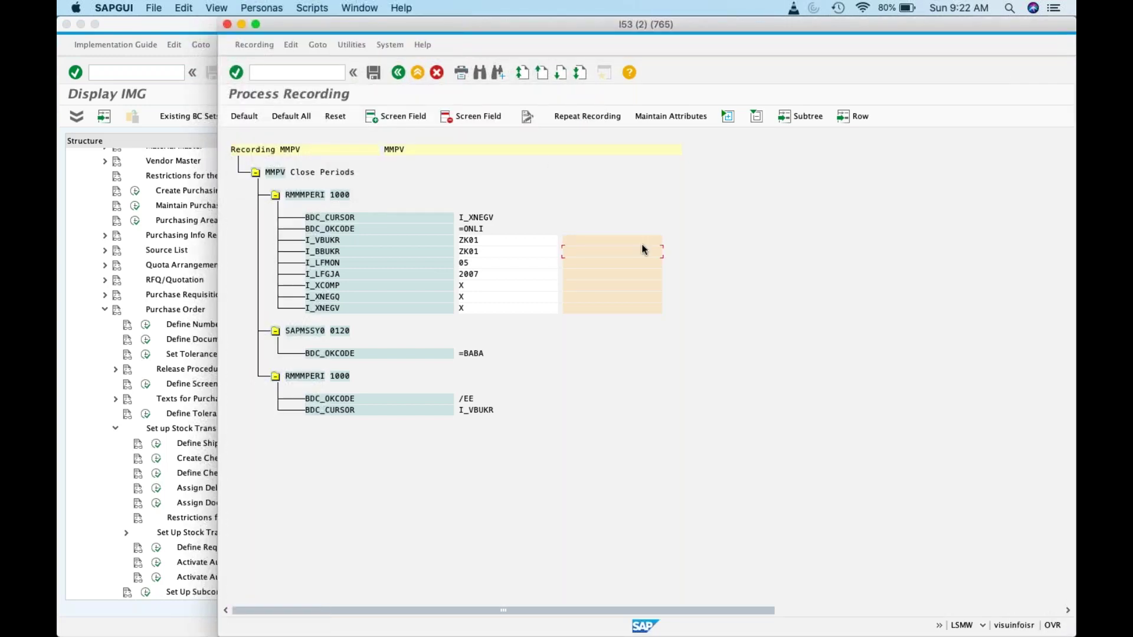
left_click(670, 118)
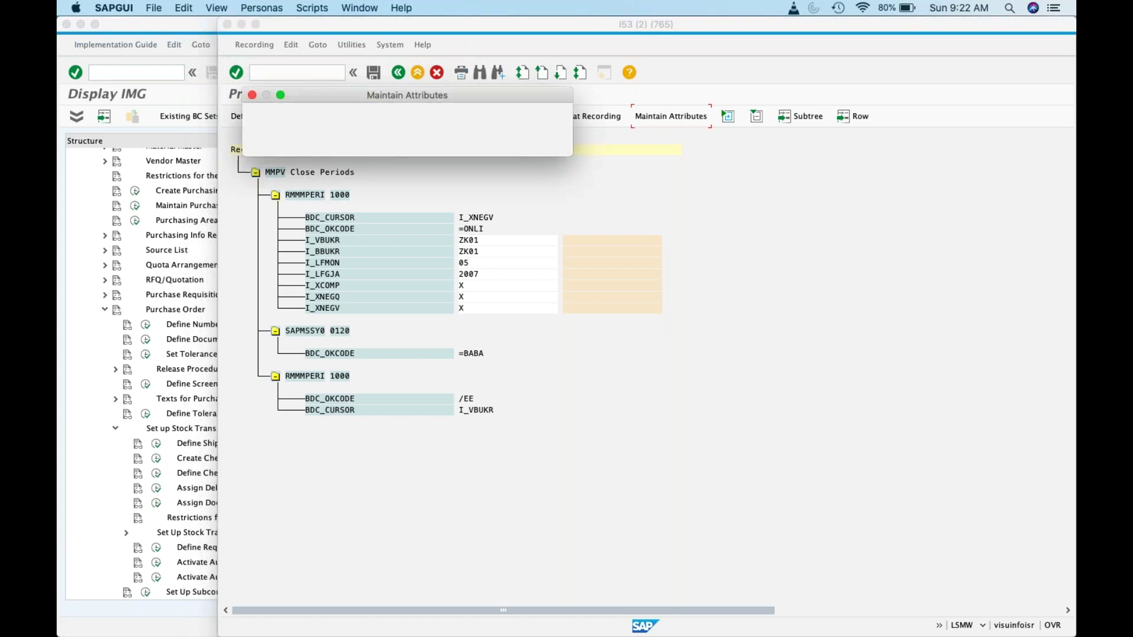
left_click(534, 143)
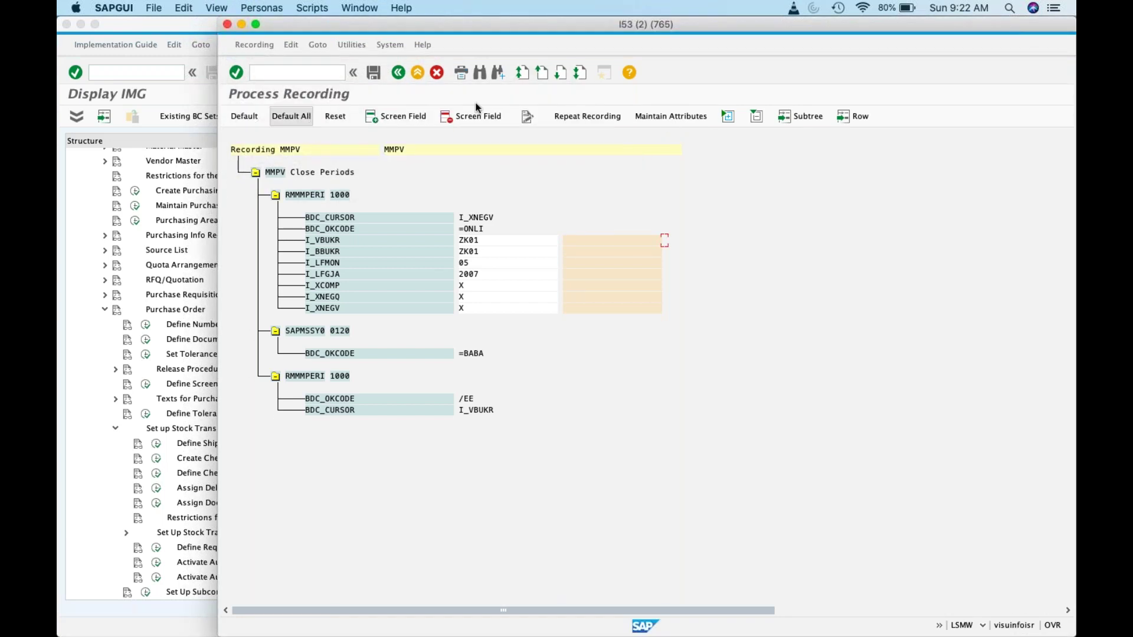
Step: Replay MMPV for ZK01/ZK01, period 06, year 2007 with negative quantities and values allowed
left_click(584, 115)
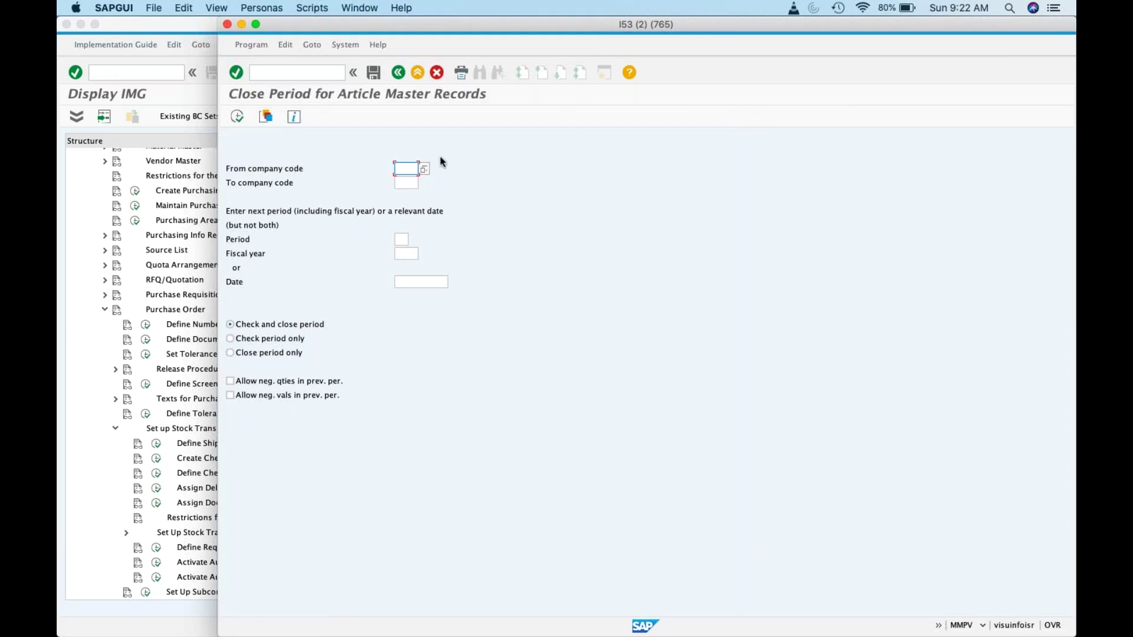
type("ZK01ZK01")
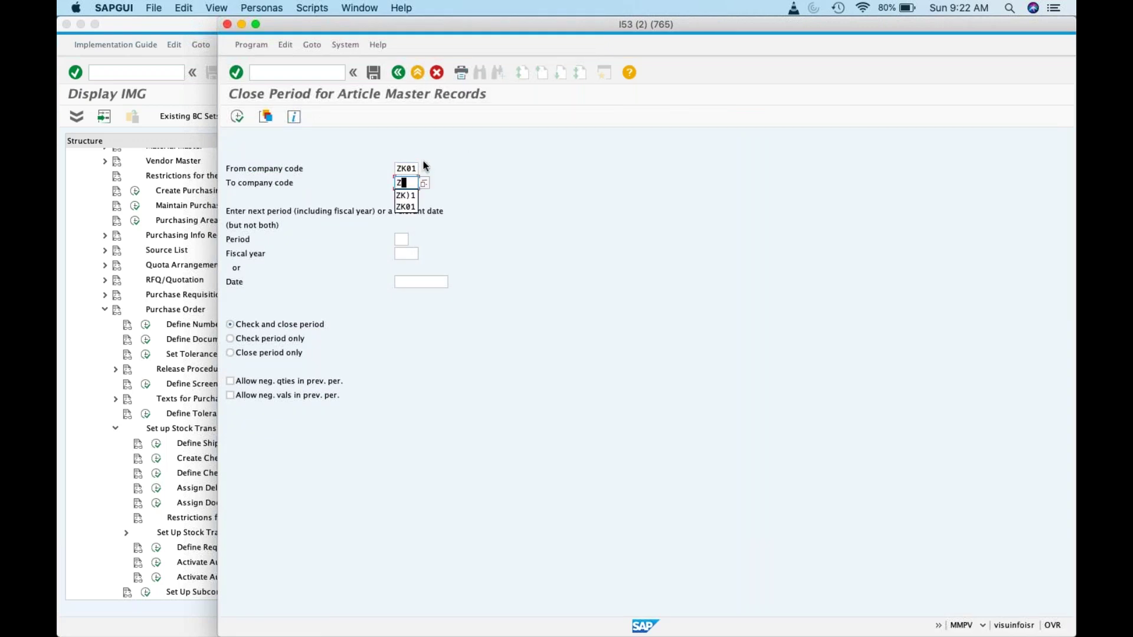
key("Tab")
type("06")
key("Tab")
type("2007")
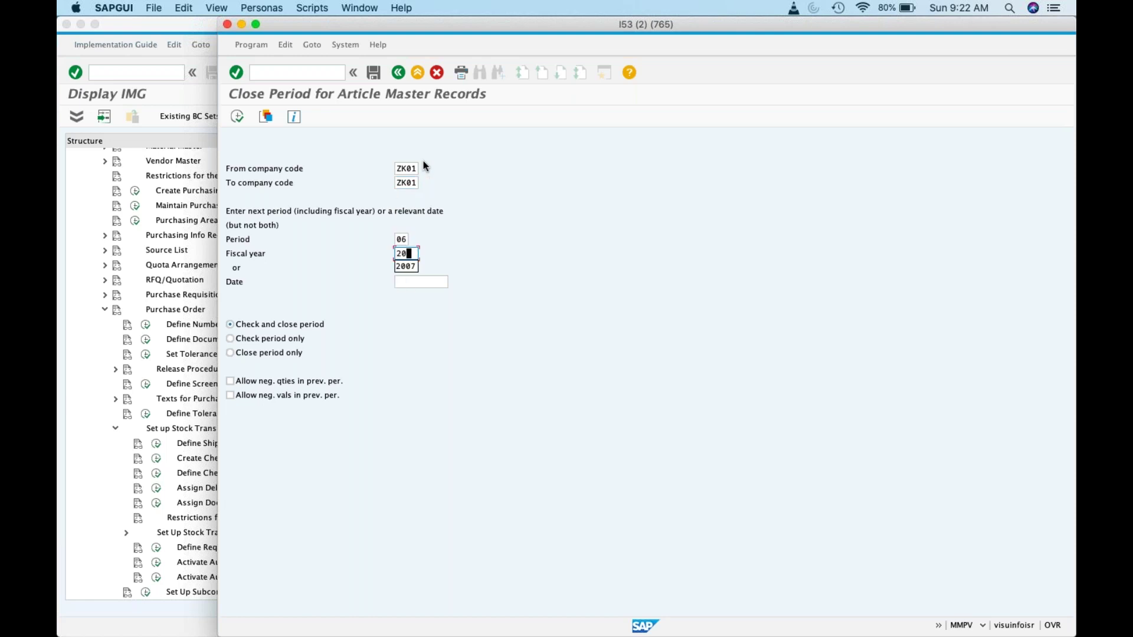
left_click(296, 381)
left_click(289, 399)
left_click(238, 116)
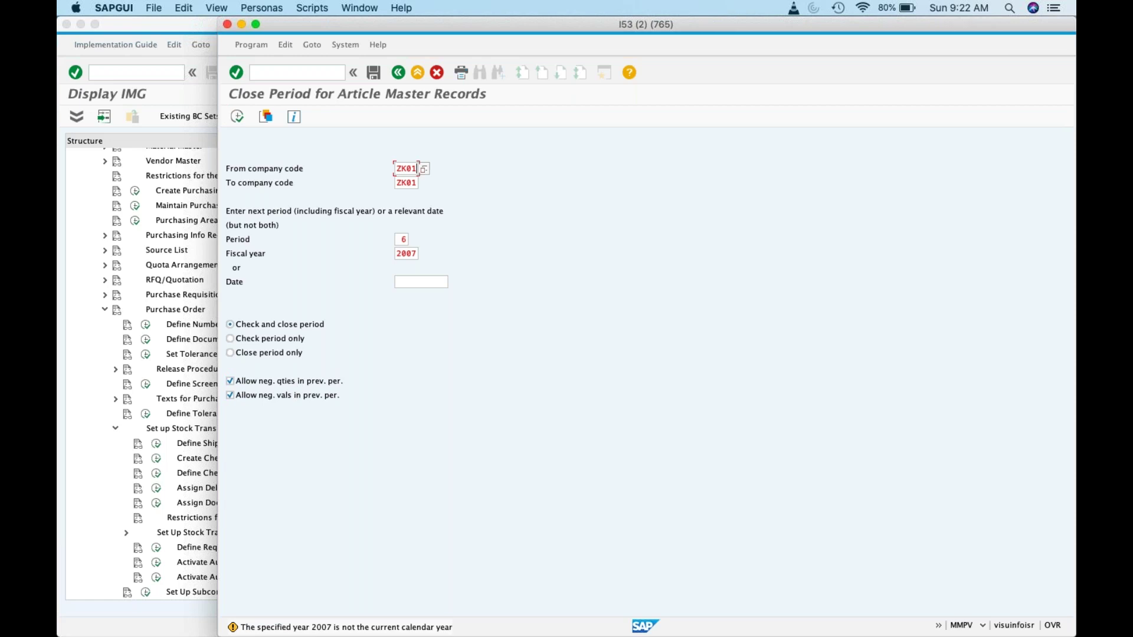
key("Return")
left_click(399, 72)
key("F3")
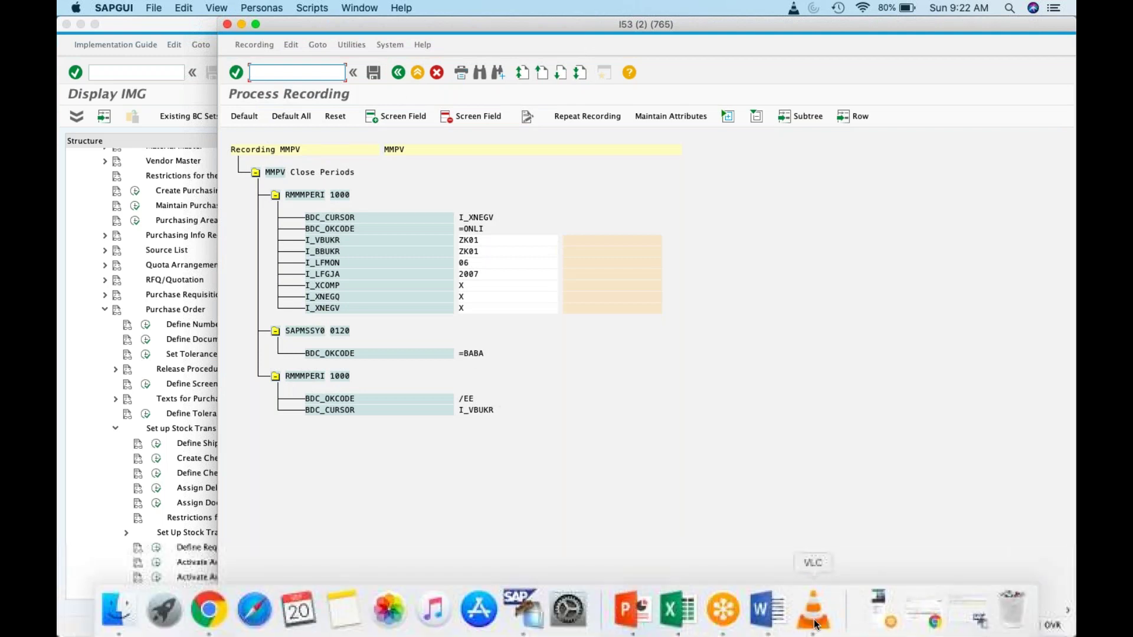
Step: Play the VLC tutorial from 04:23 and pause it at 04:39
left_click(870, 611)
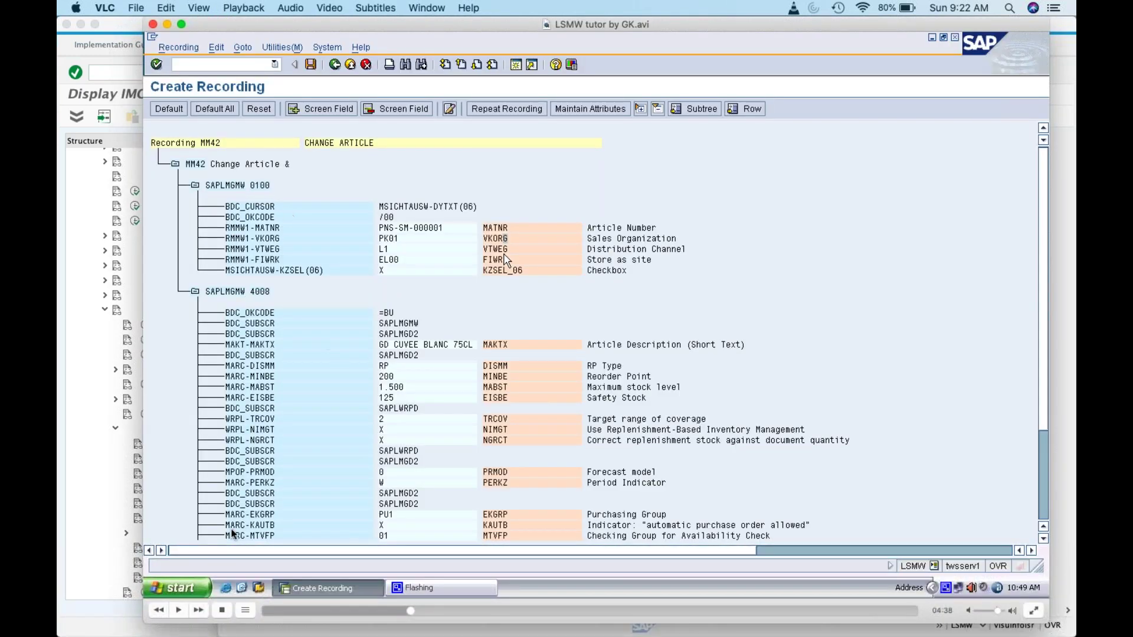
left_click(178, 610)
left_click(403, 613)
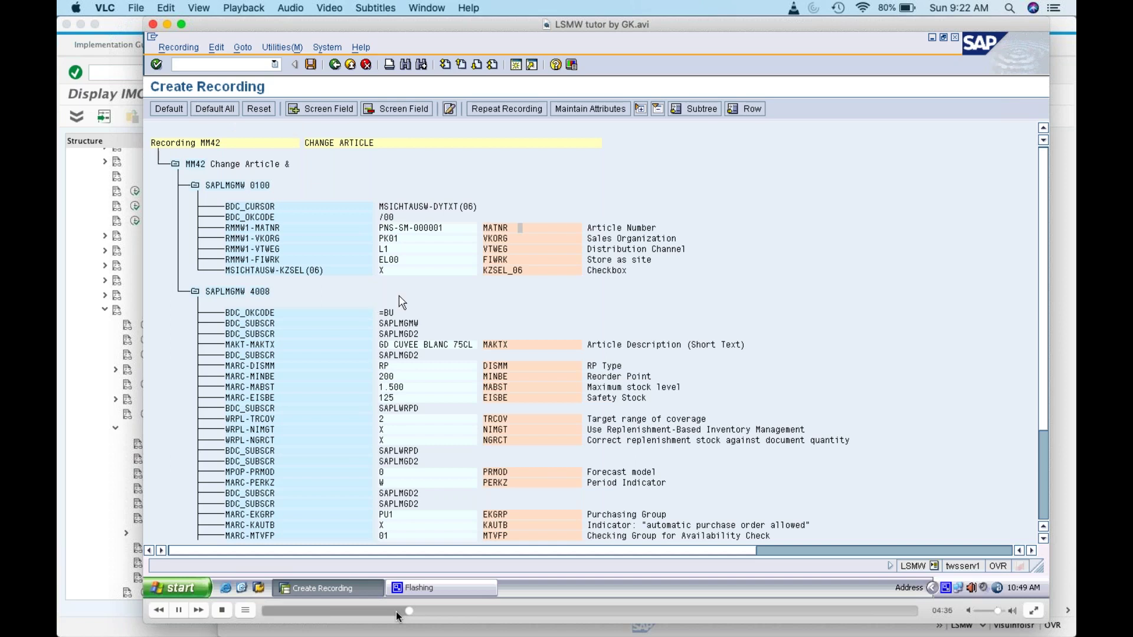
left_click(178, 610)
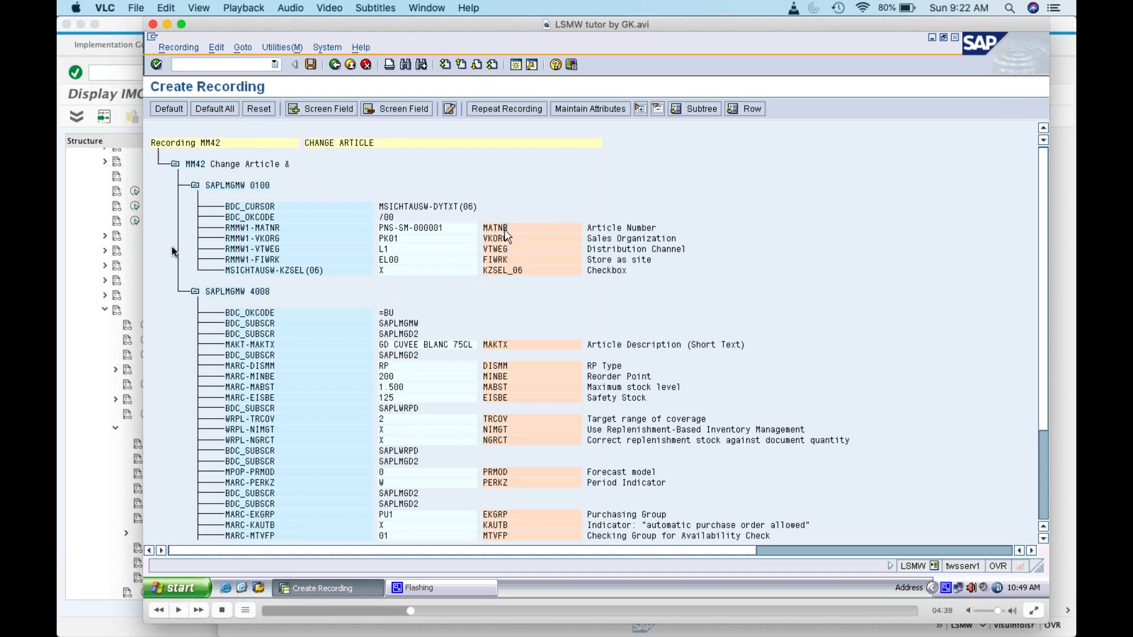
Step: Rerun Default All on the MMPV recording and acknowledge the seven missing-name messages
left_click(168, 24)
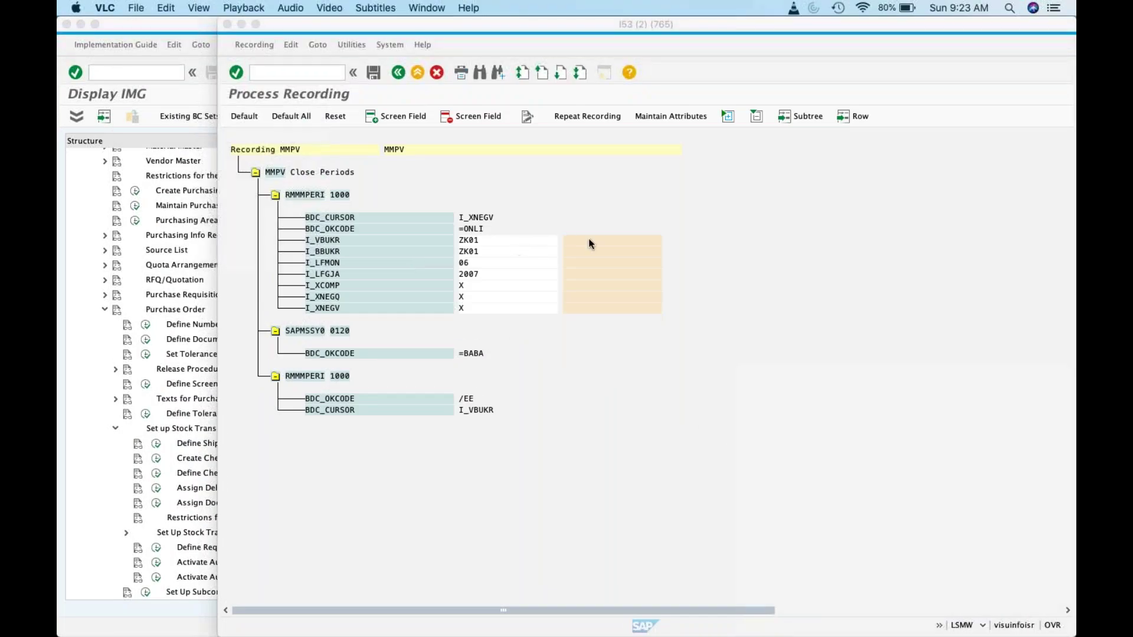
left_click(294, 116)
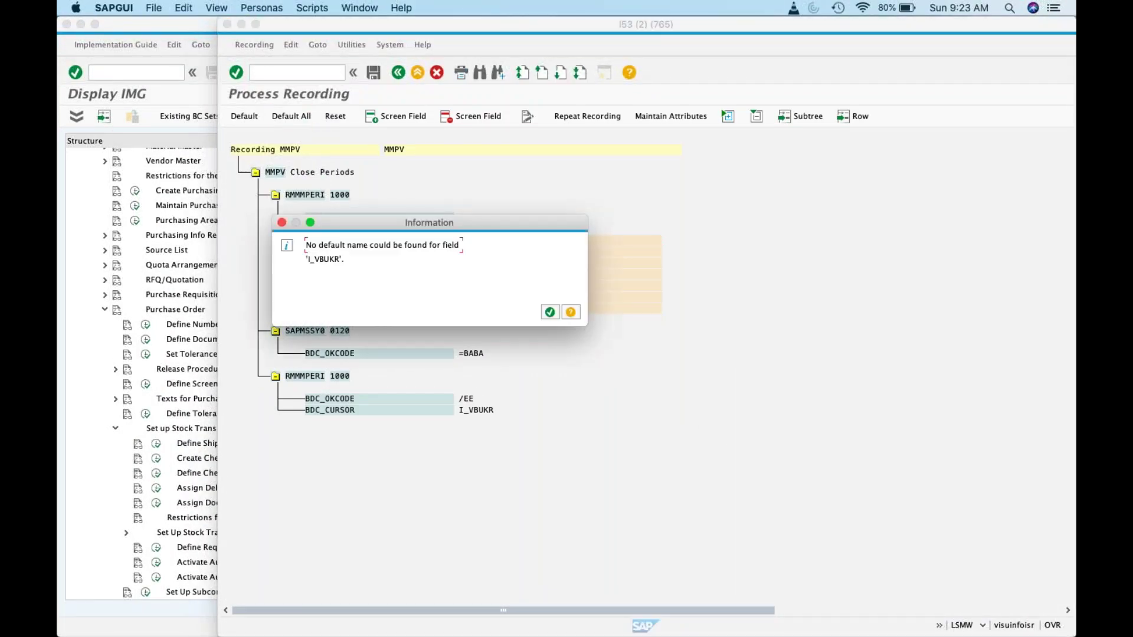
left_click(549, 312)
left_click(547, 317)
left_click(546, 317)
left_click(547, 317)
left_click(546, 316)
left_click(547, 316)
left_click(547, 316)
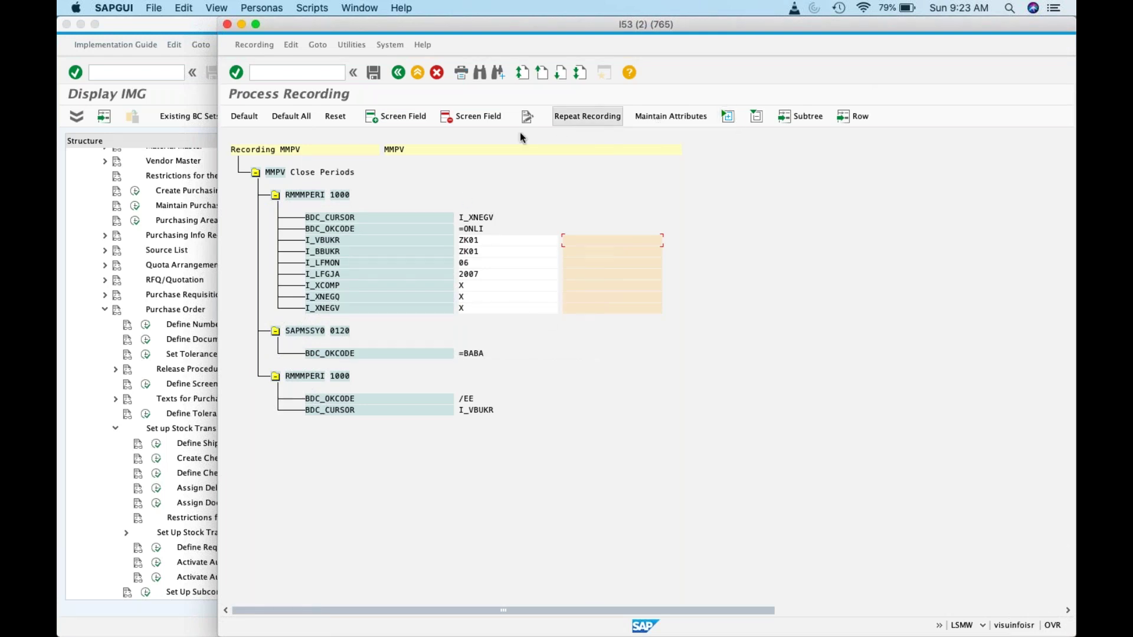
Step: Delete the SSCRFIELDS-UCOMM screen field and open the MMPV recording's documentation
left_click(255, 46)
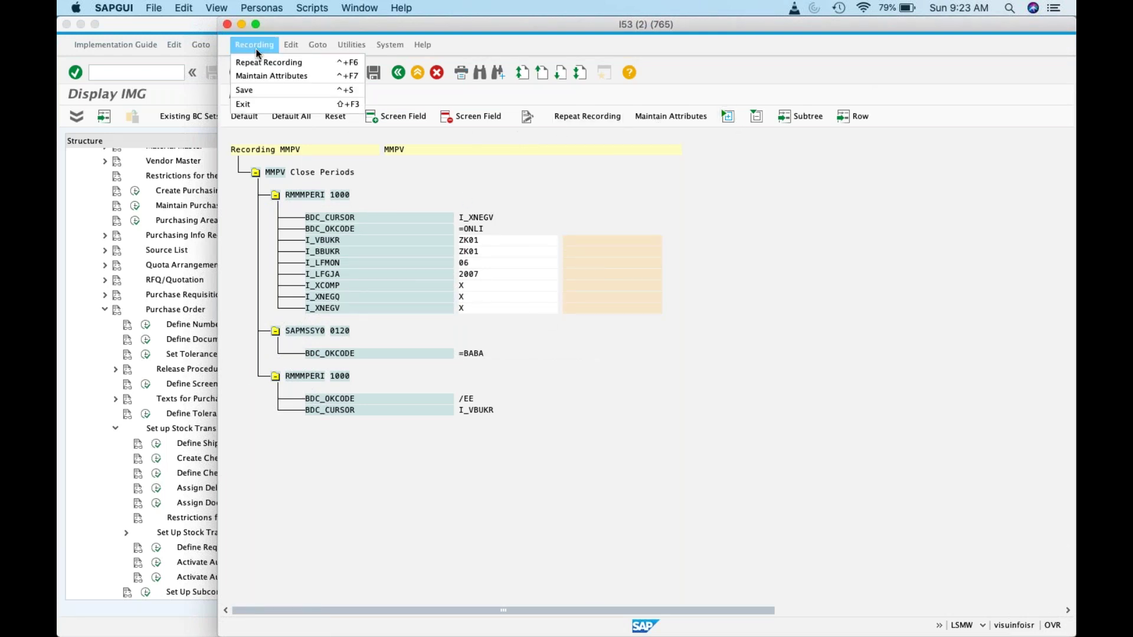
mouse_move(283, 42)
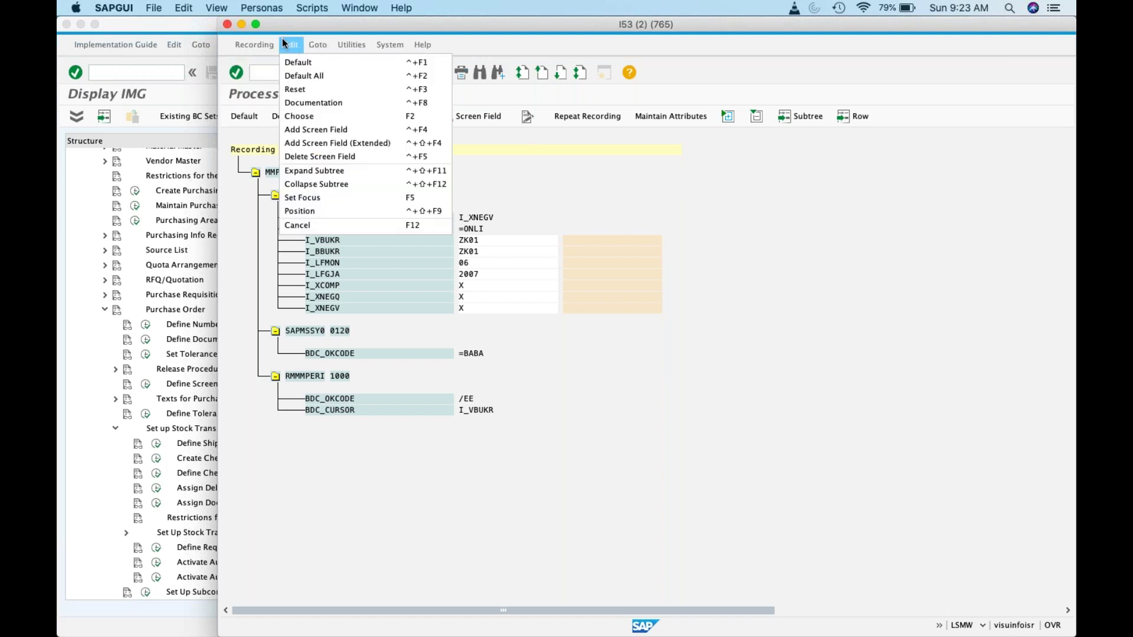
mouse_move(351, 44)
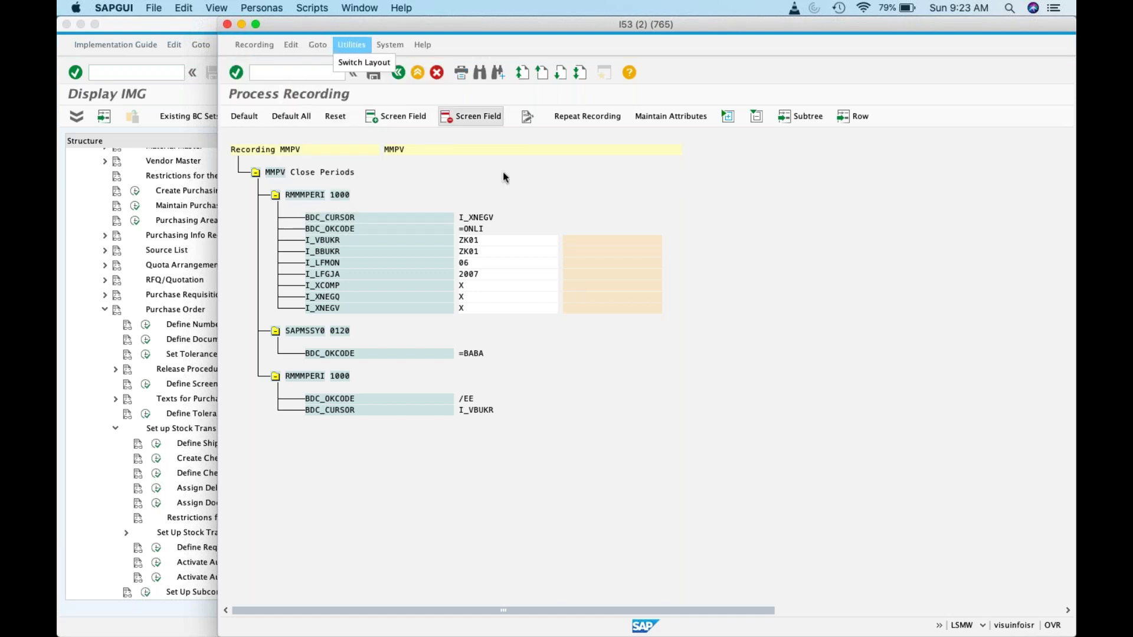
left_click(331, 116)
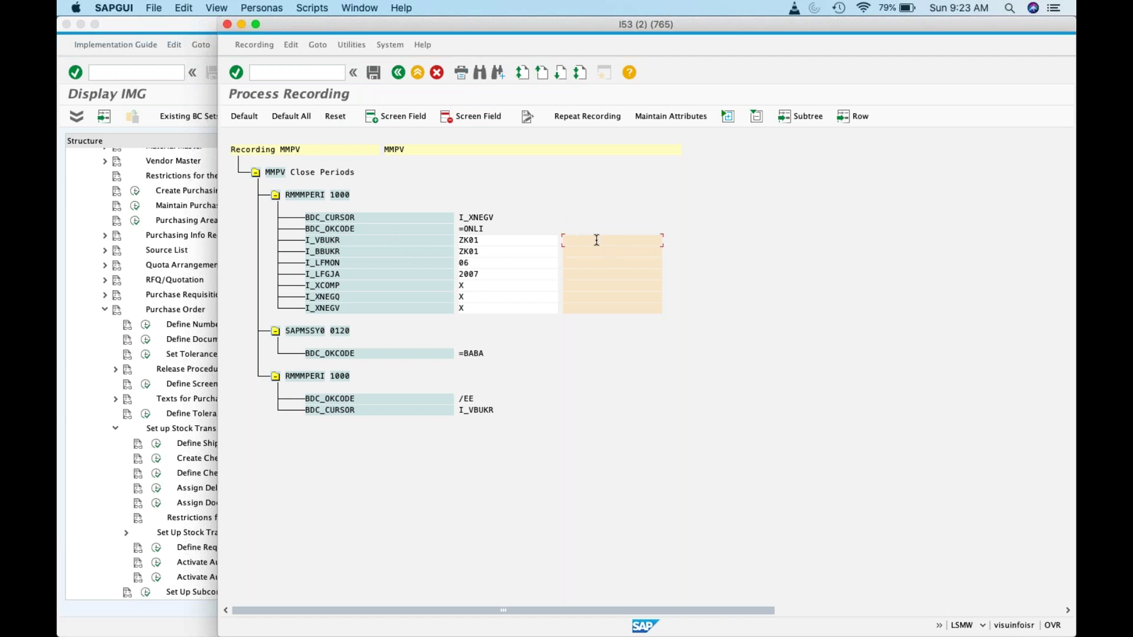
left_click(413, 123)
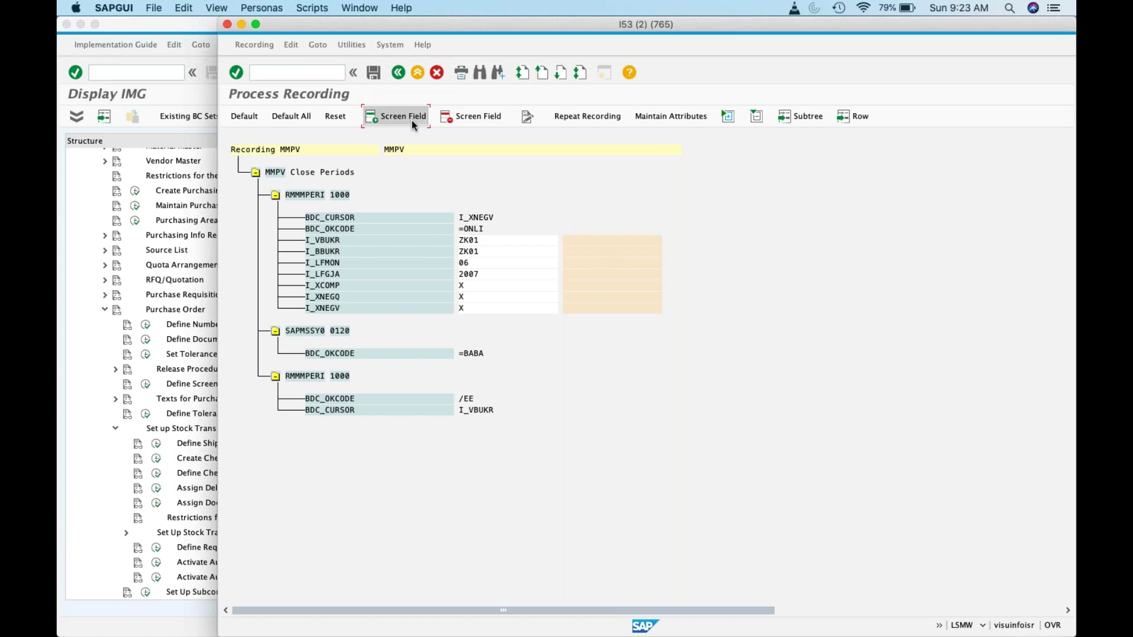
left_click(364, 252)
left_click(456, 118)
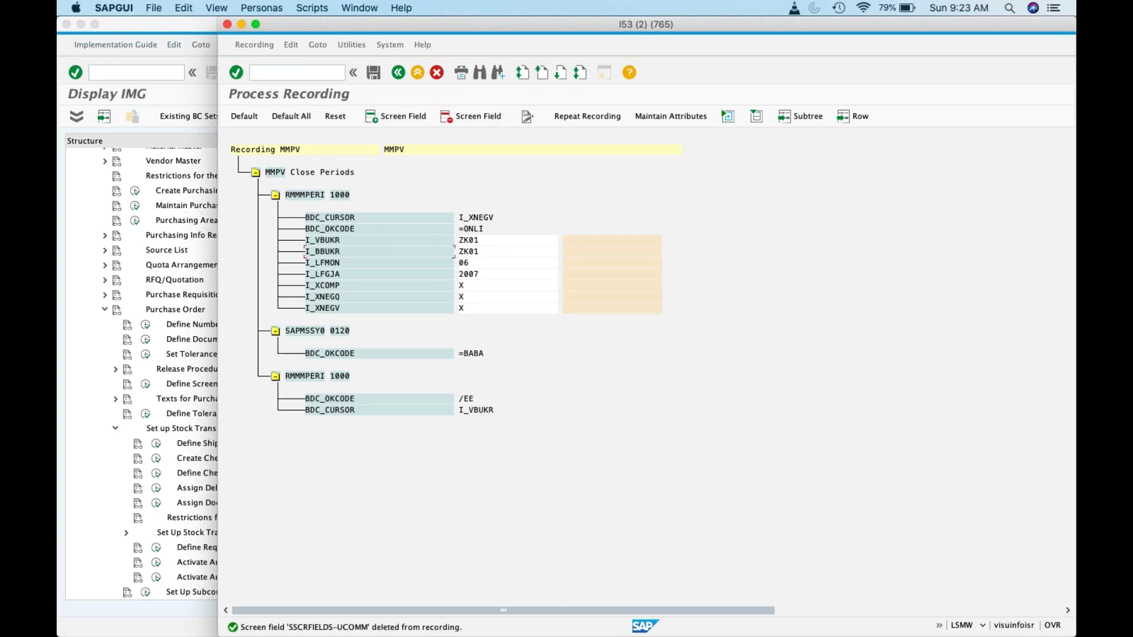
left_click(528, 116)
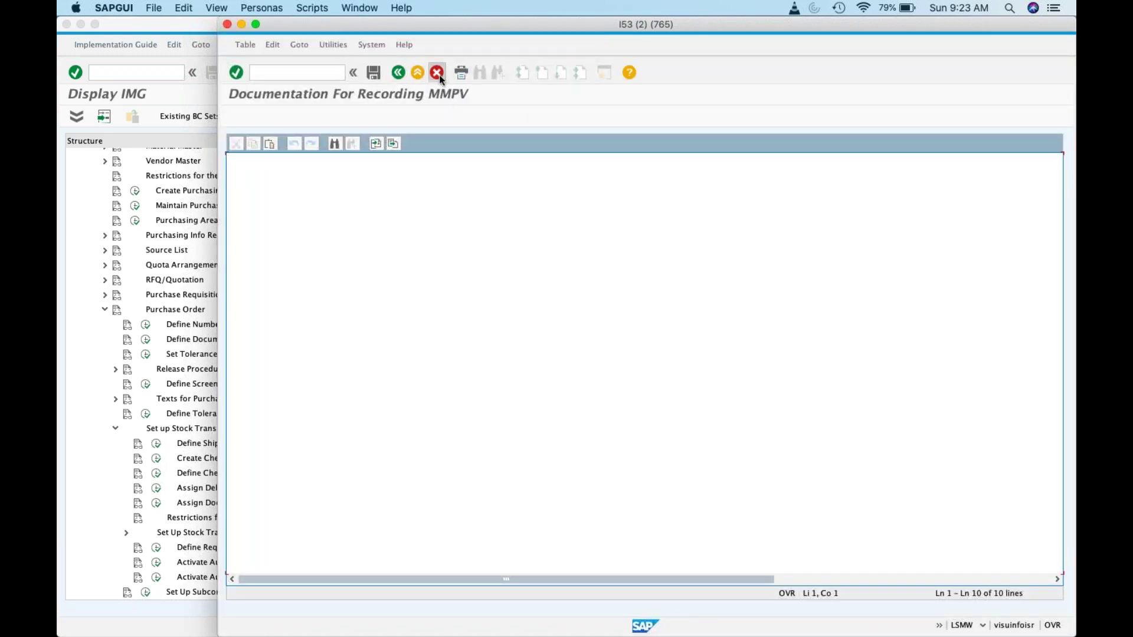
left_click(436, 72)
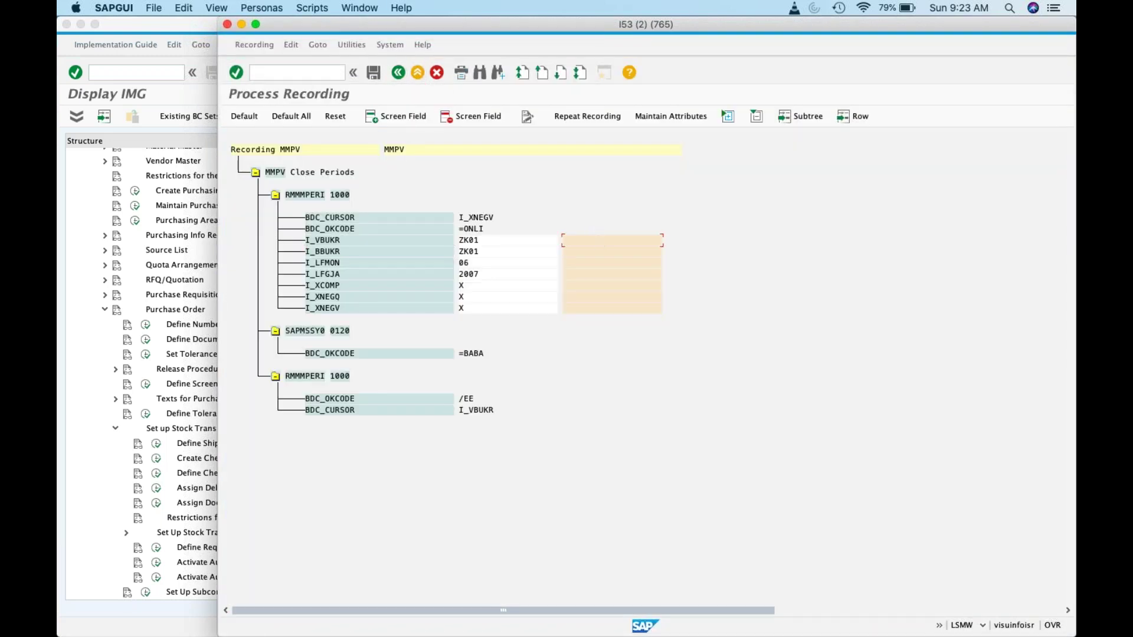
left_click(489, 241)
left_click(245, 115)
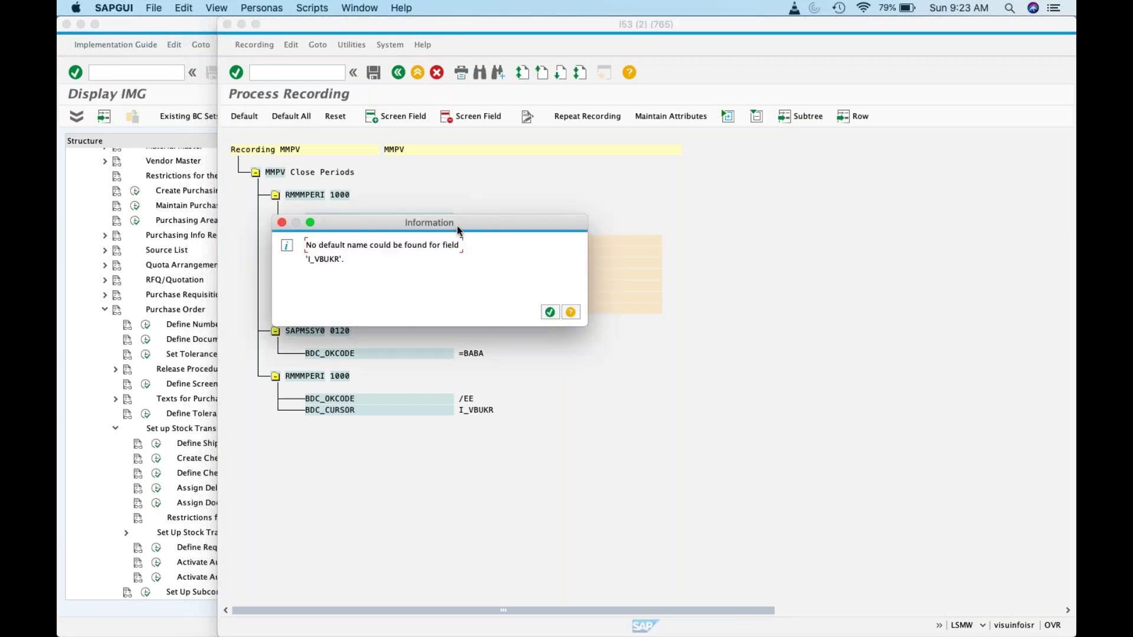
left_click(550, 312)
left_click(334, 240)
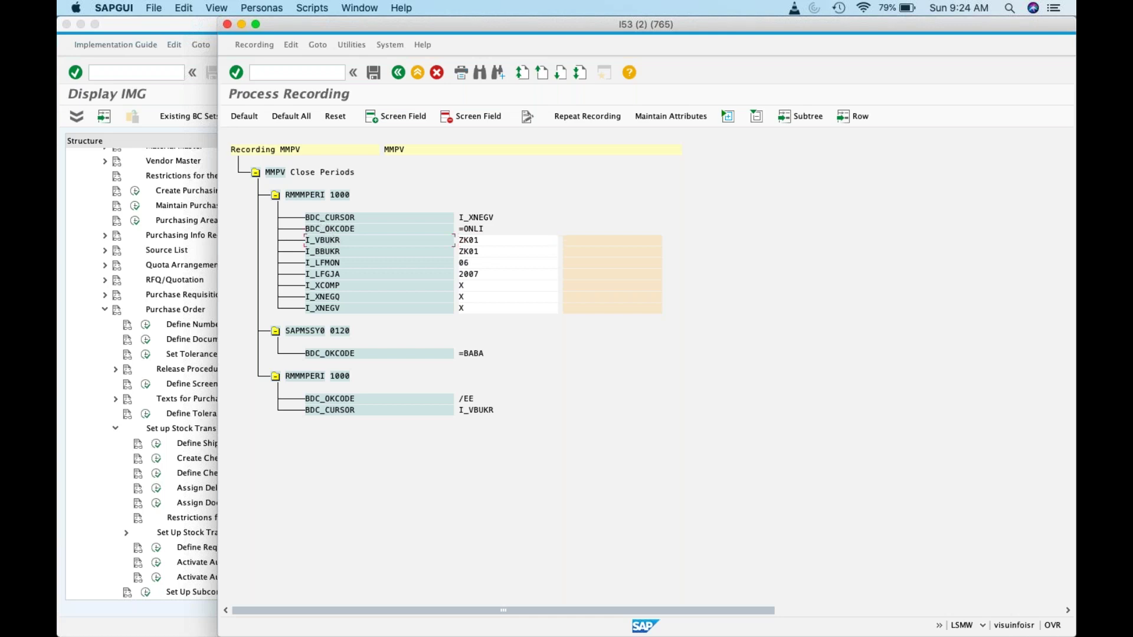
left_click(258, 46)
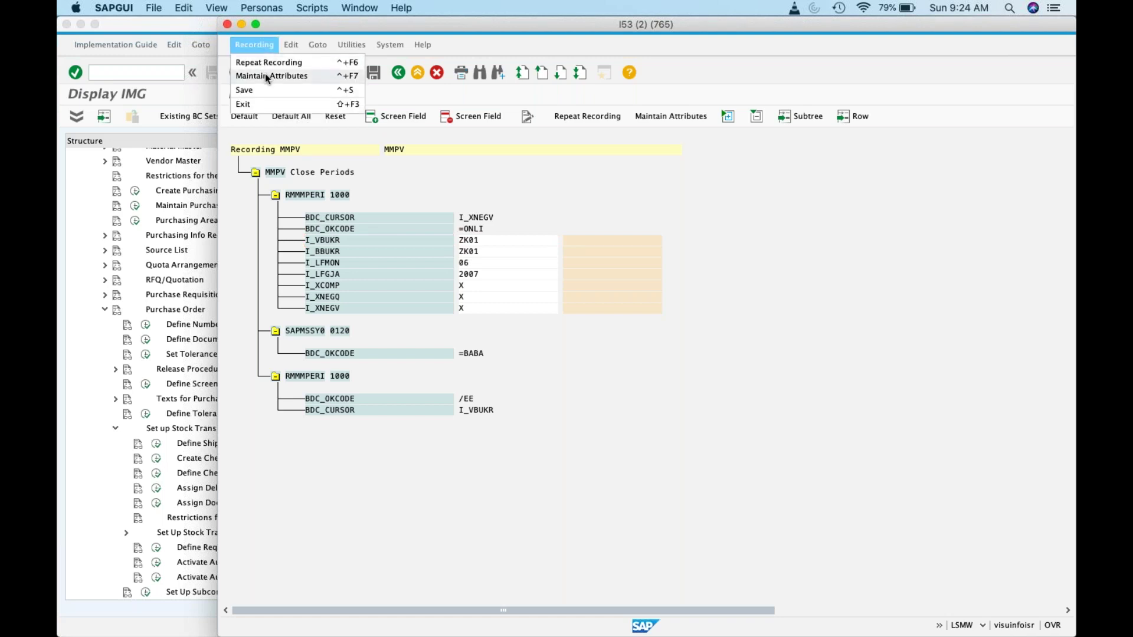
left_click(264, 75)
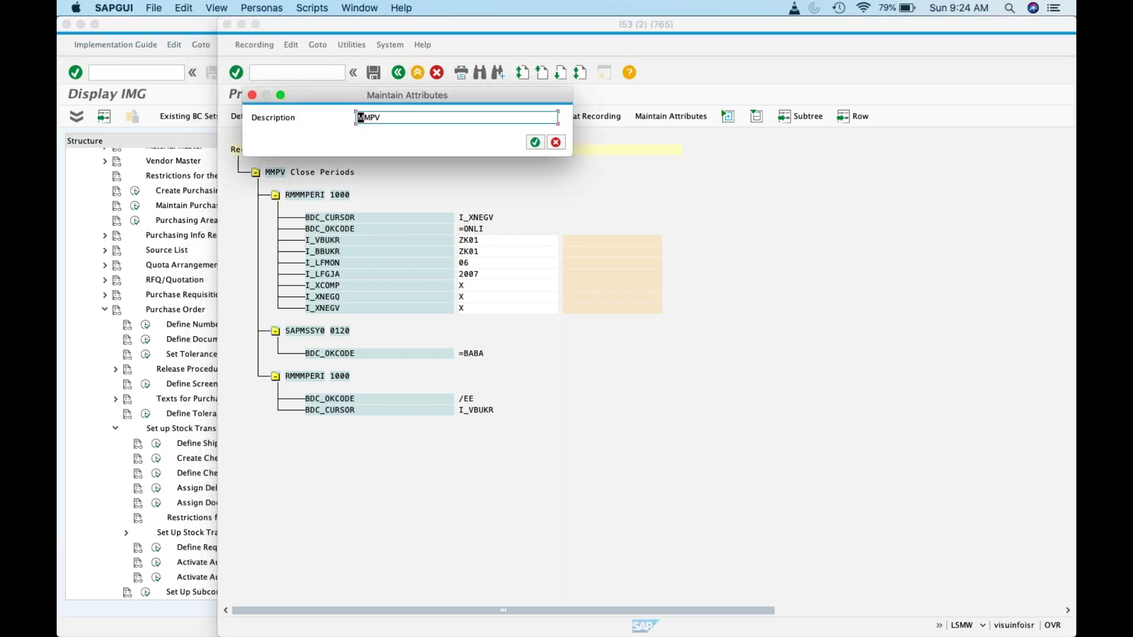
left_click(534, 143)
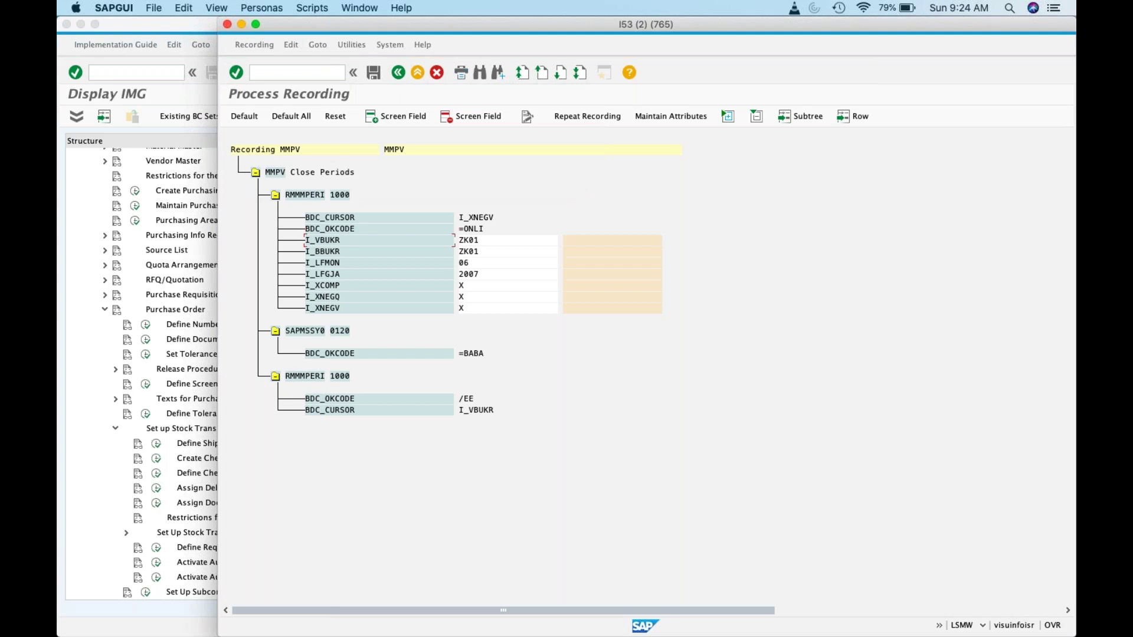
left_click(244, 116)
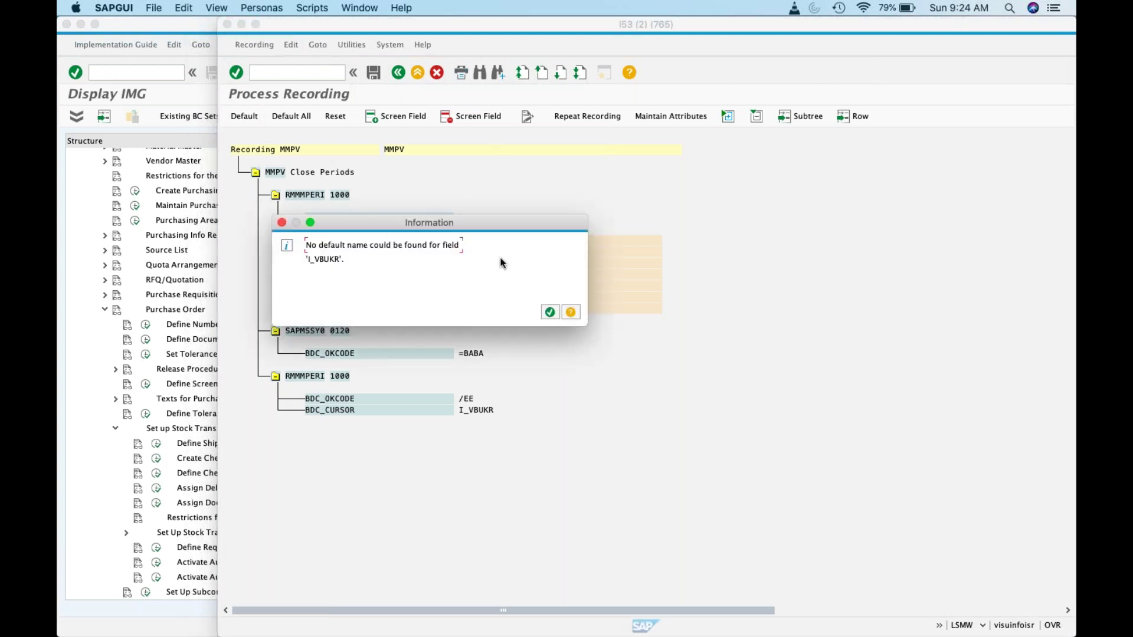
left_click(548, 313)
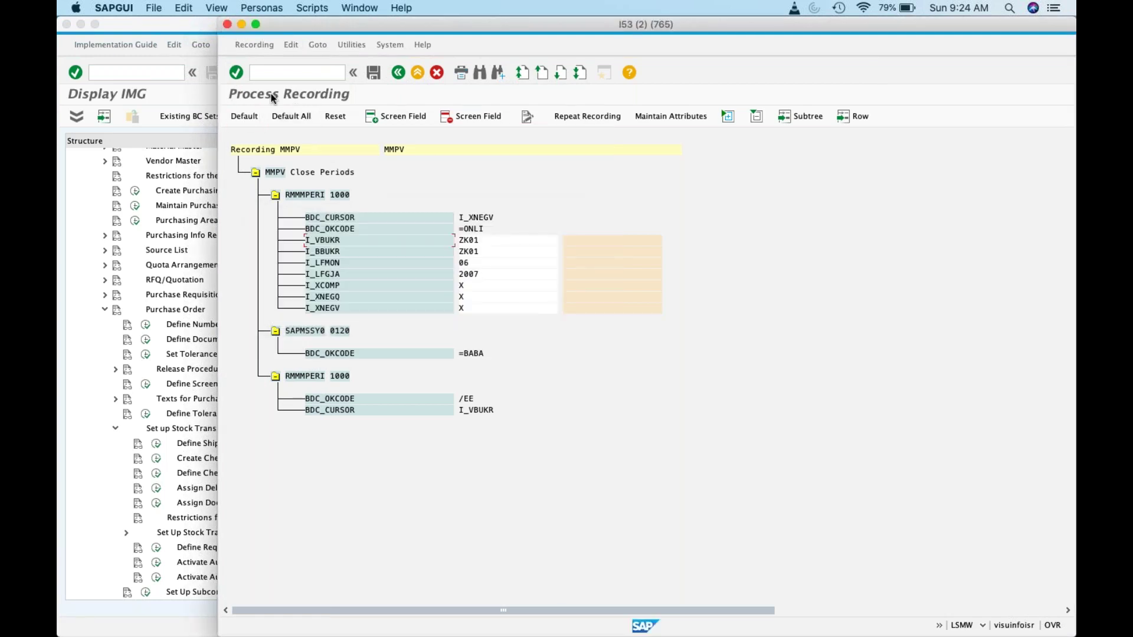
left_click(250, 44)
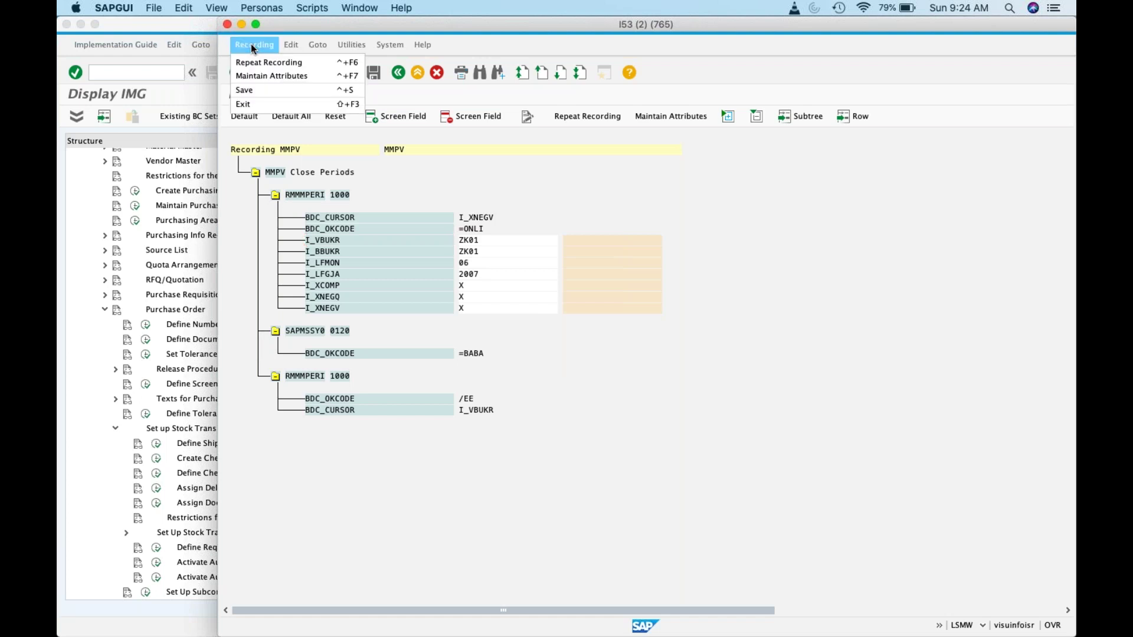
left_click(265, 72)
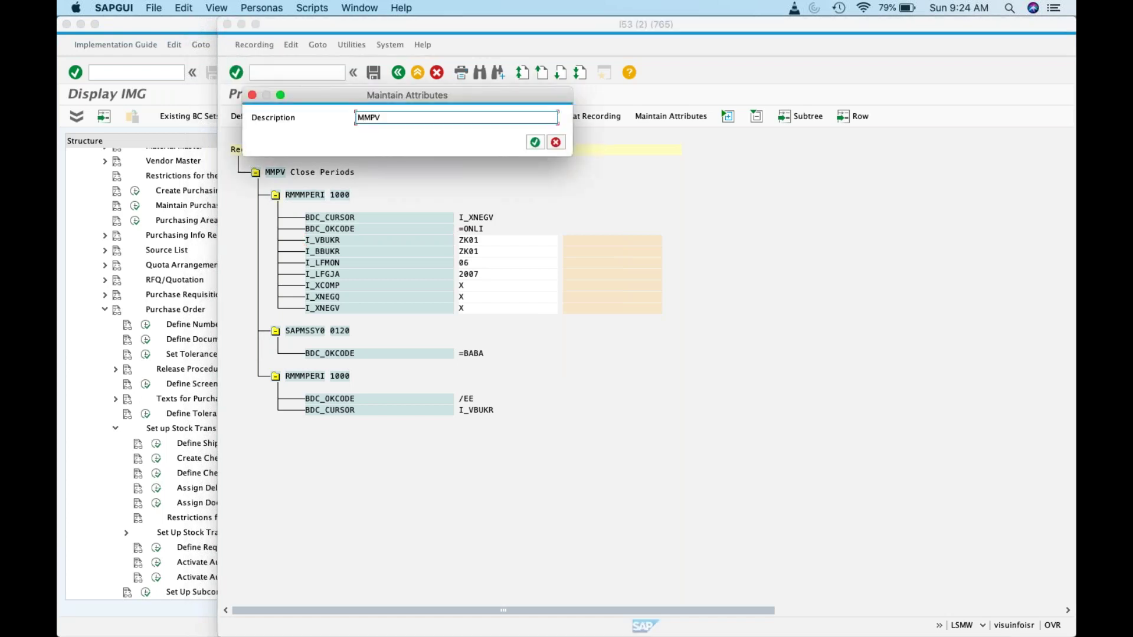
left_click(535, 143)
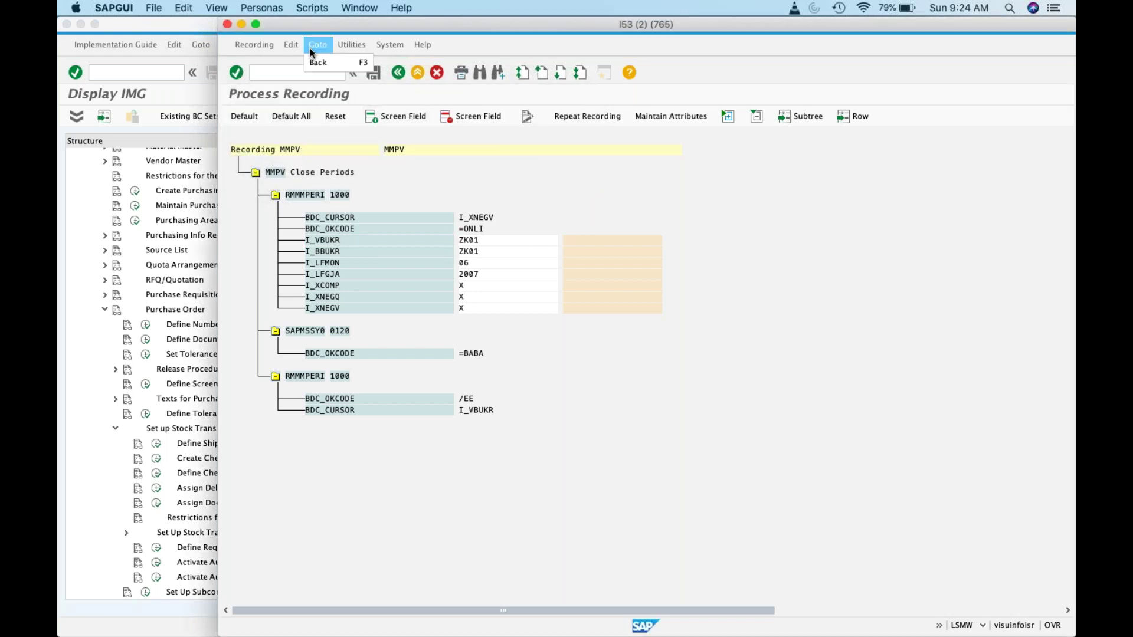
left_click(283, 46)
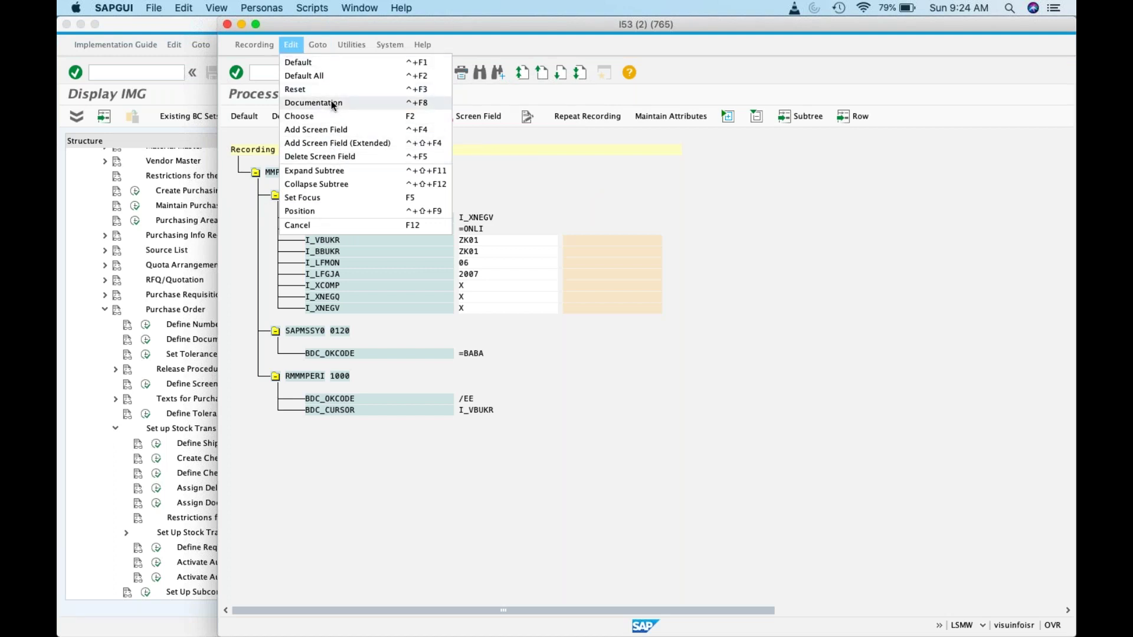
left_click(322, 68)
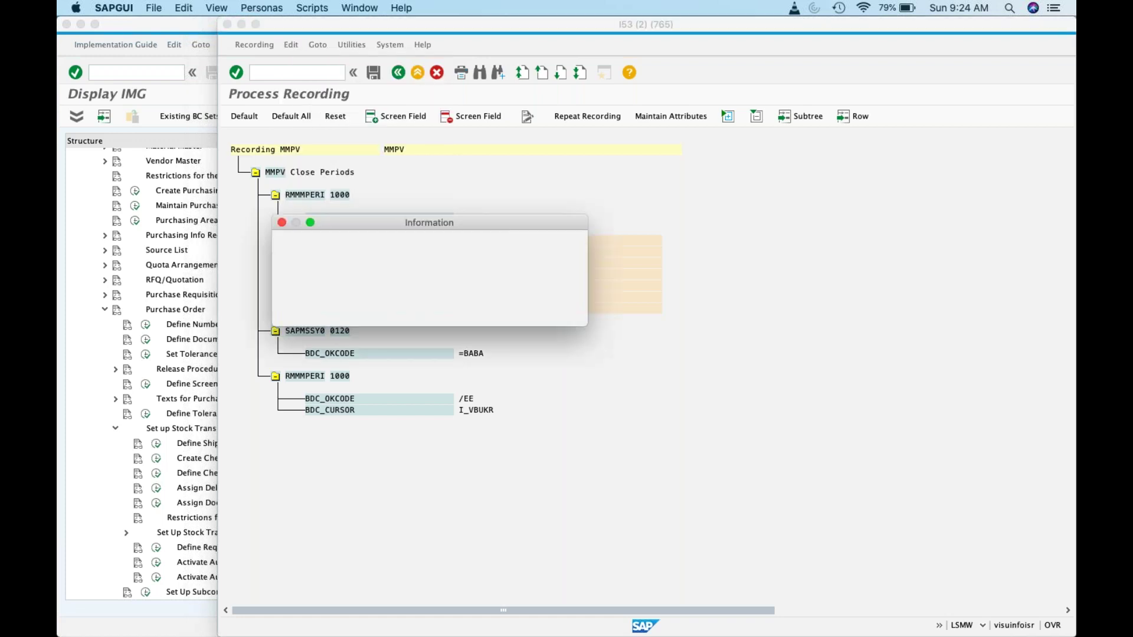
left_click(571, 312)
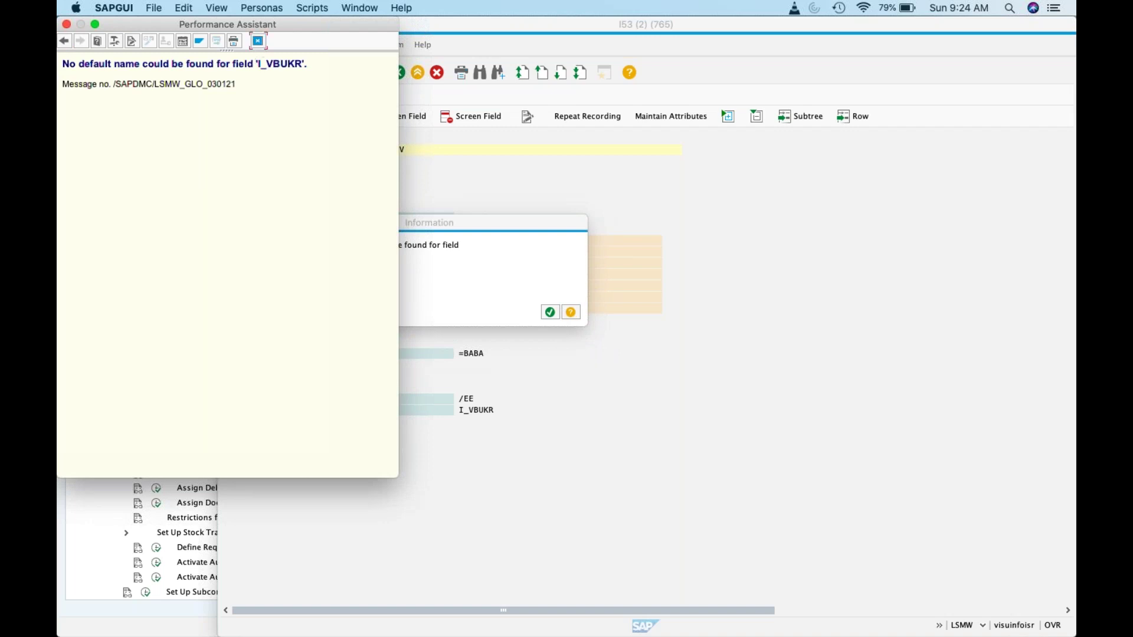
left_click(258, 41)
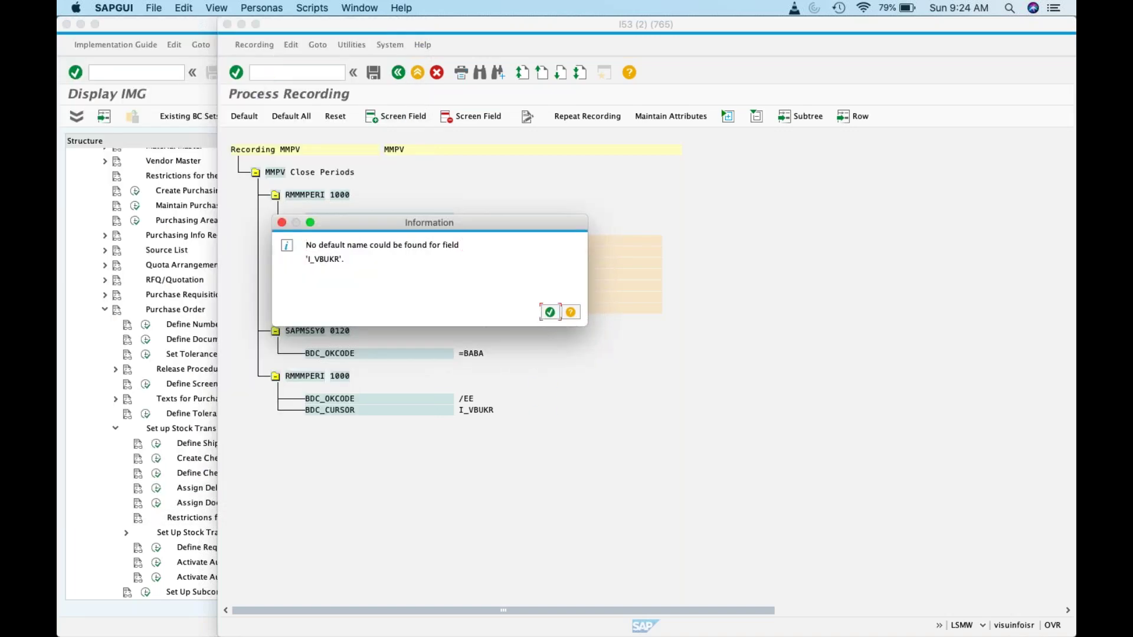
left_click(549, 312)
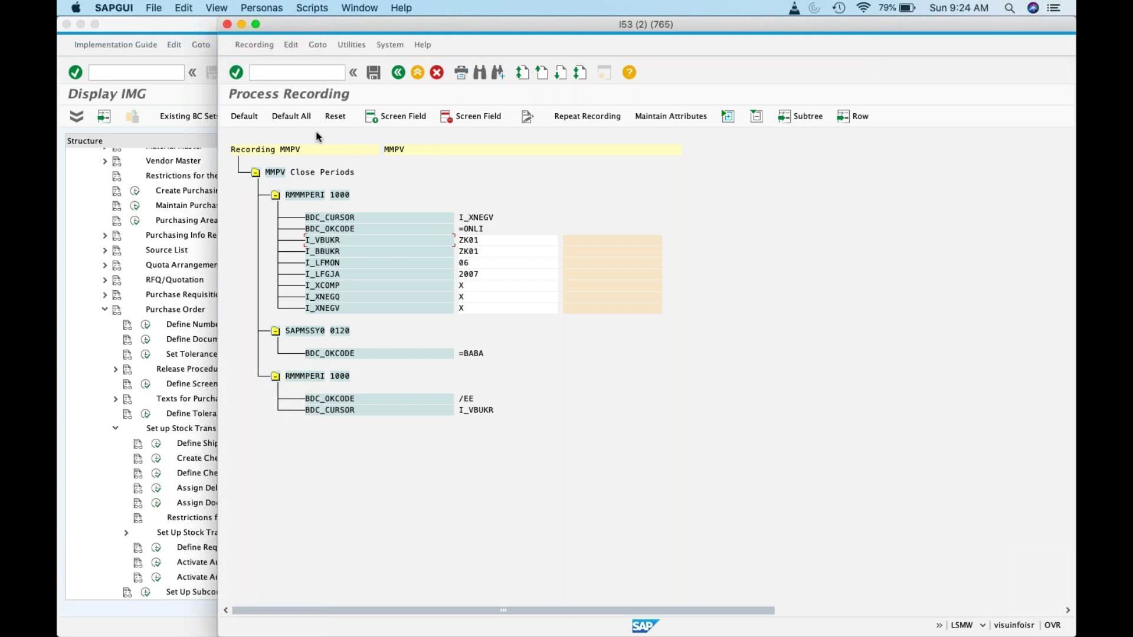
left_click(311, 49)
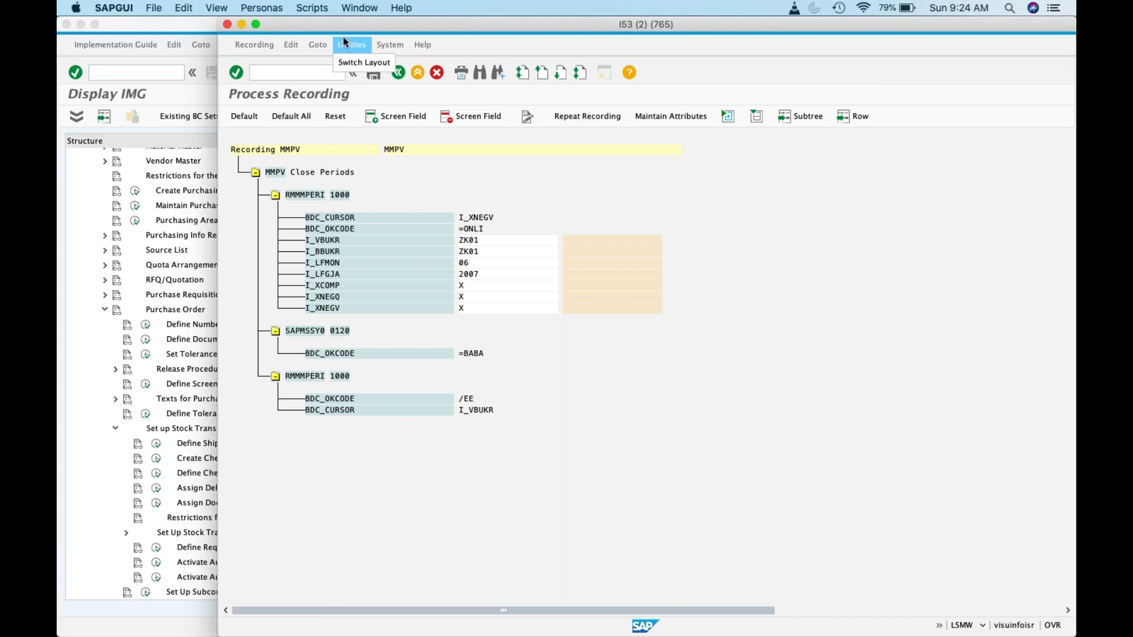
mouse_move(393, 44)
mouse_move(291, 45)
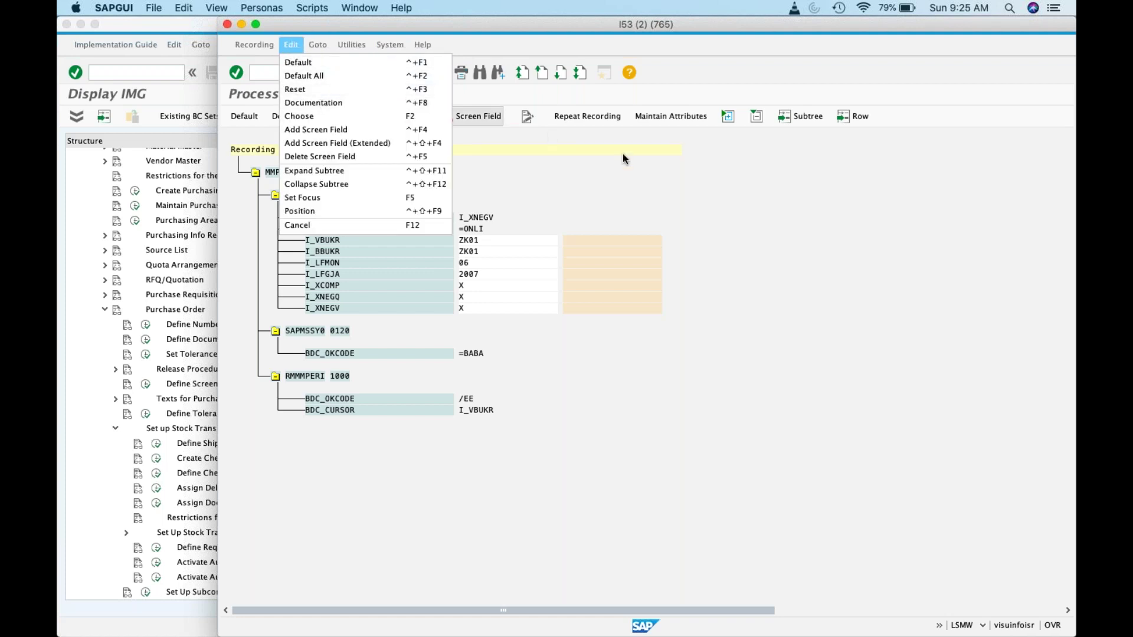
left_click(708, 218)
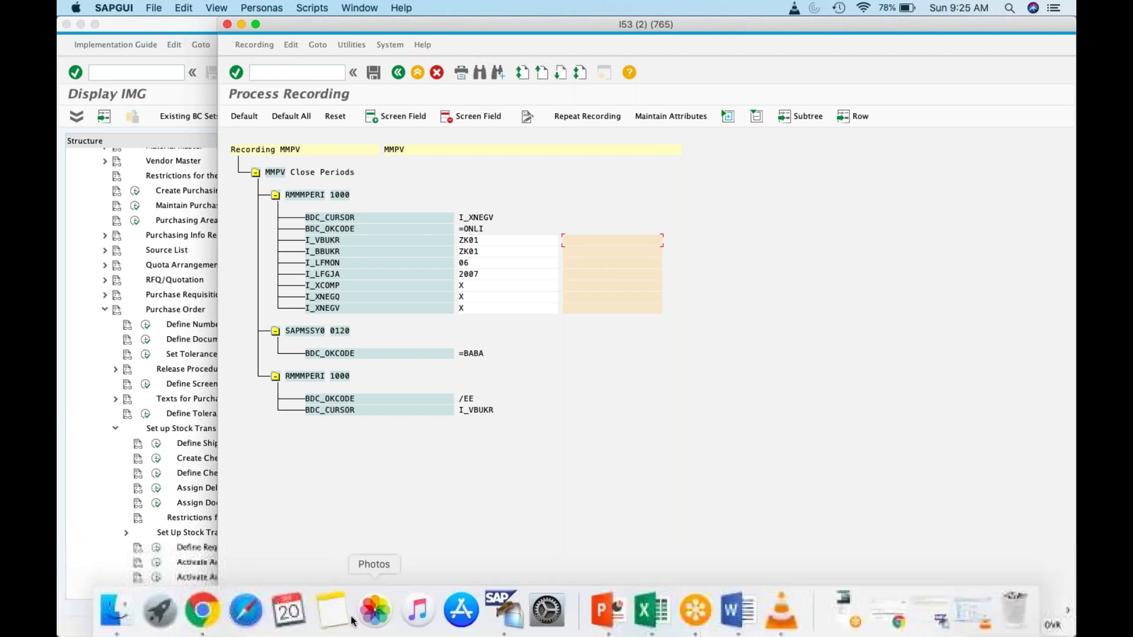
Step: Search the web for 'mmpv in LSMW SAP' in a new Chrome tab
left_click(207, 611)
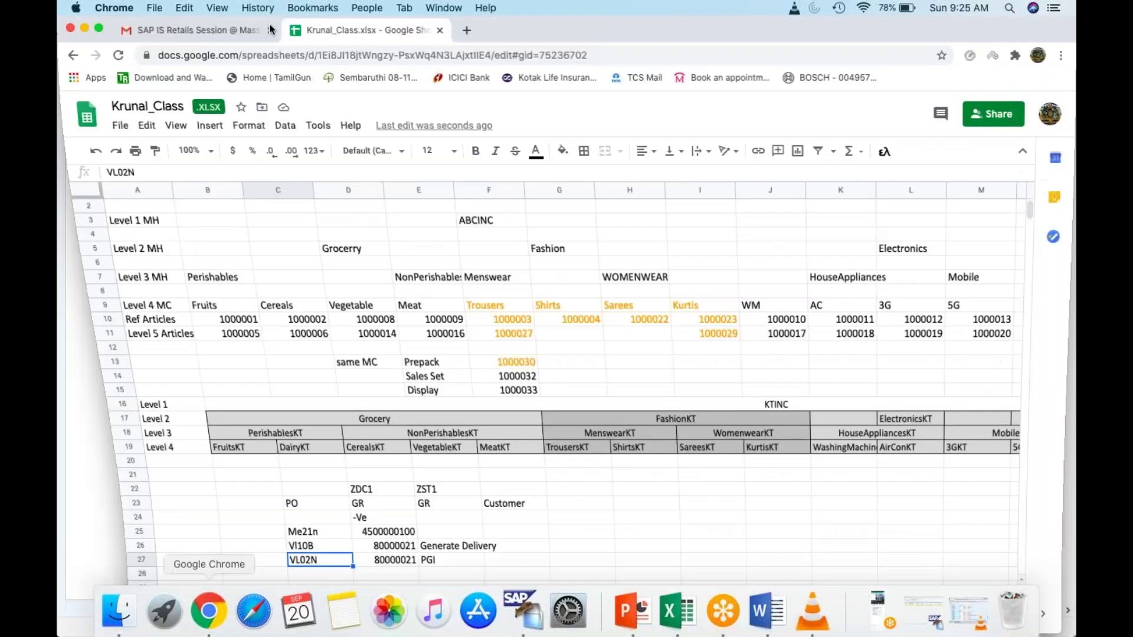
left_click(470, 33)
type("mmpv ")
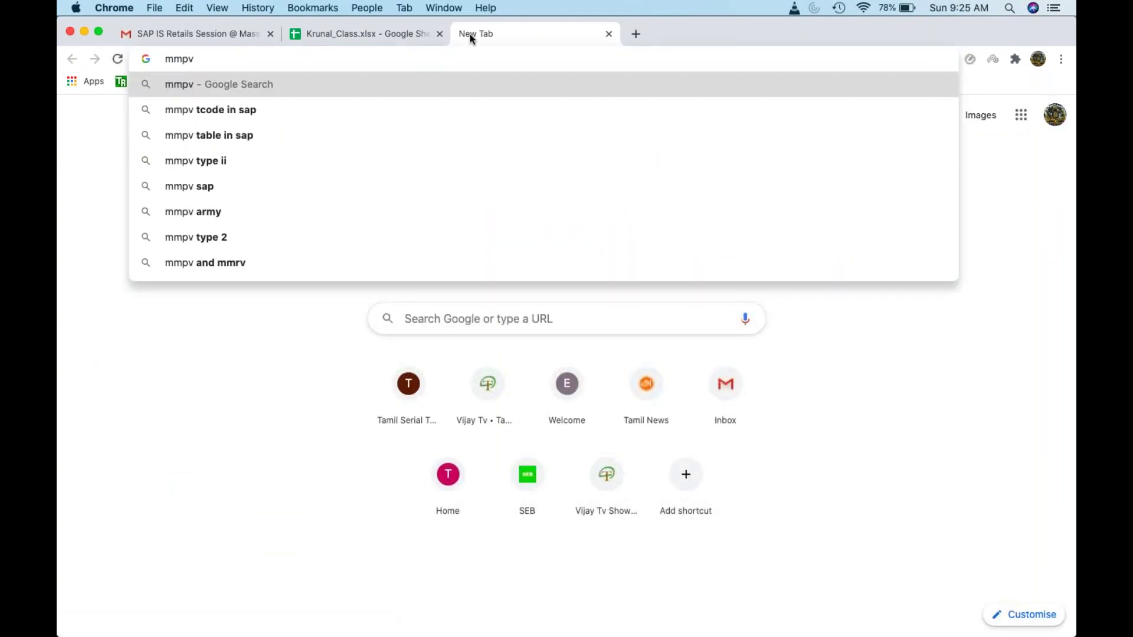
type("in LSM")
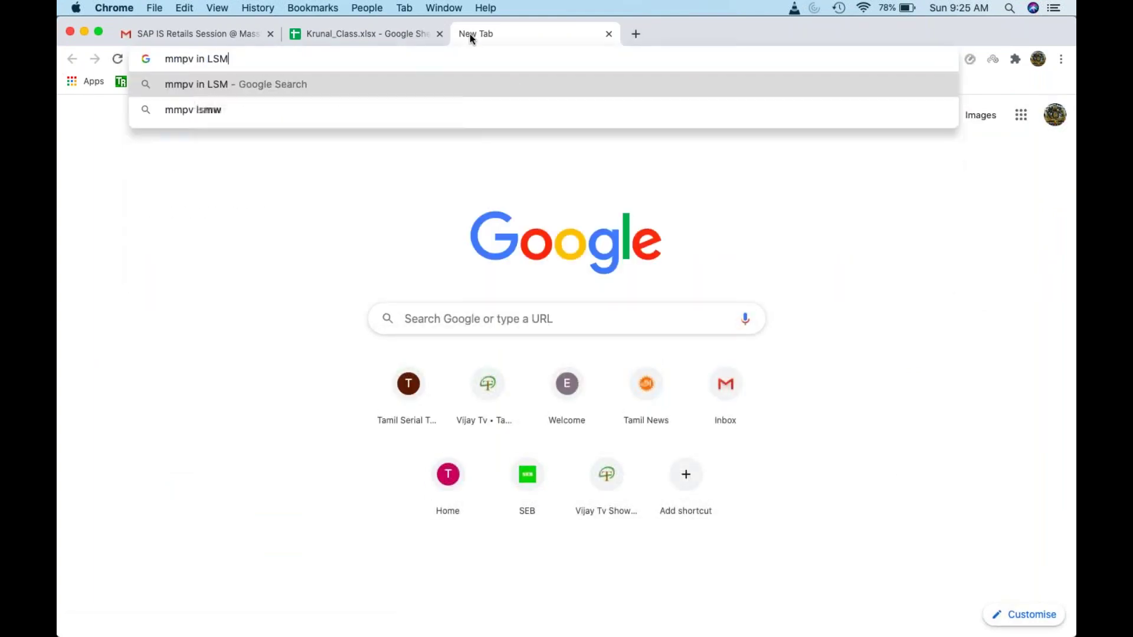
type("W SAP")
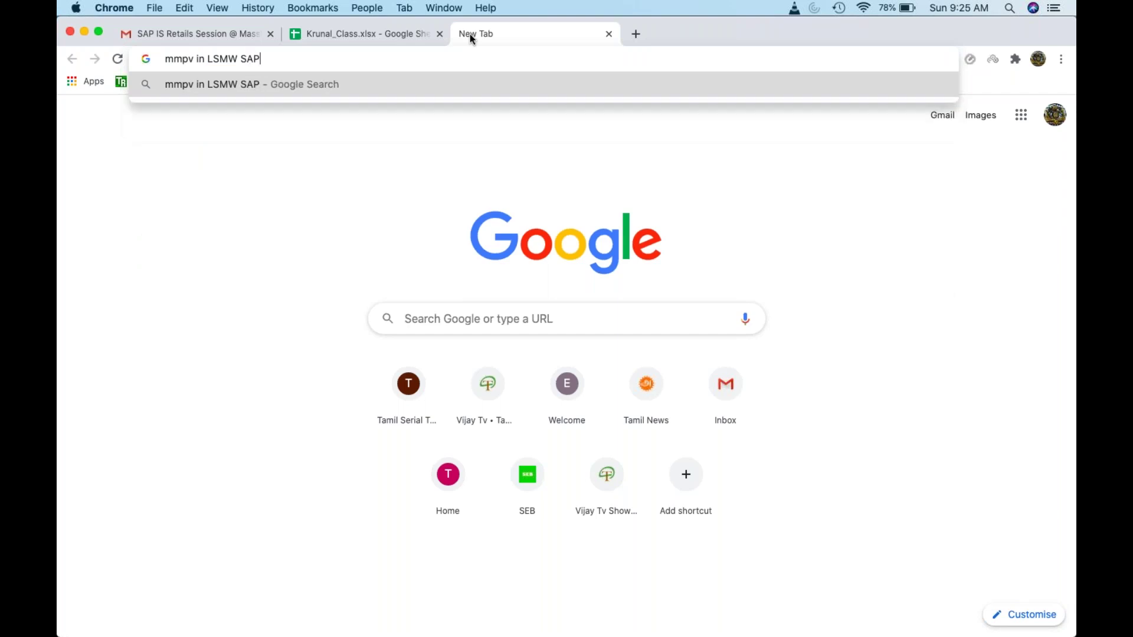
key("Return")
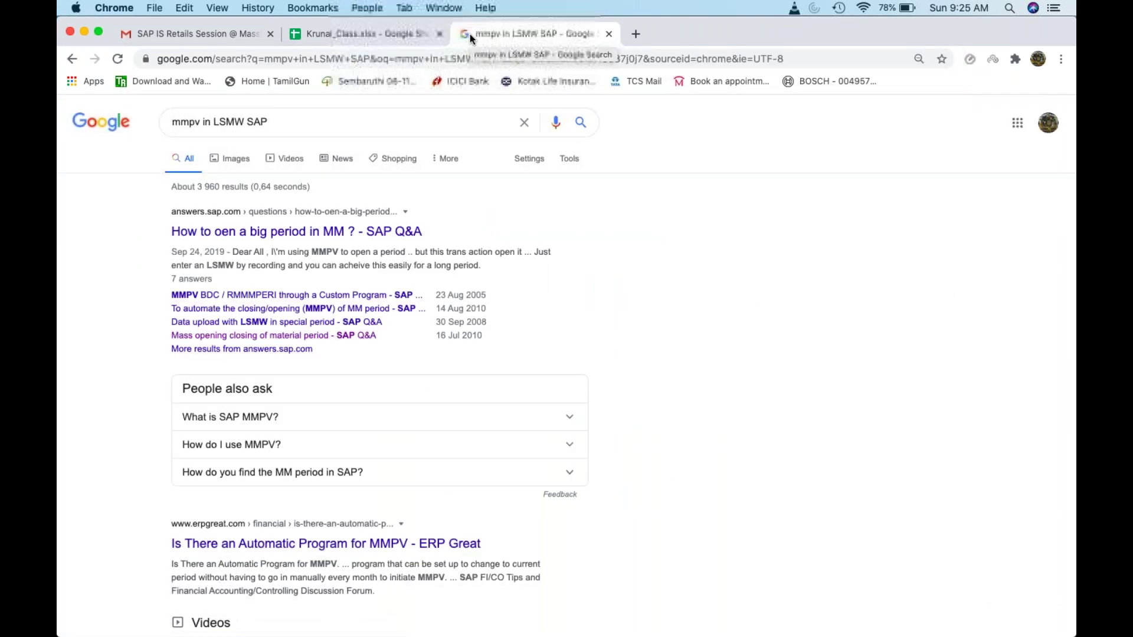
Step: Open two results in new tabs and view the big MM period question
right_click(332, 231)
left_click(365, 240)
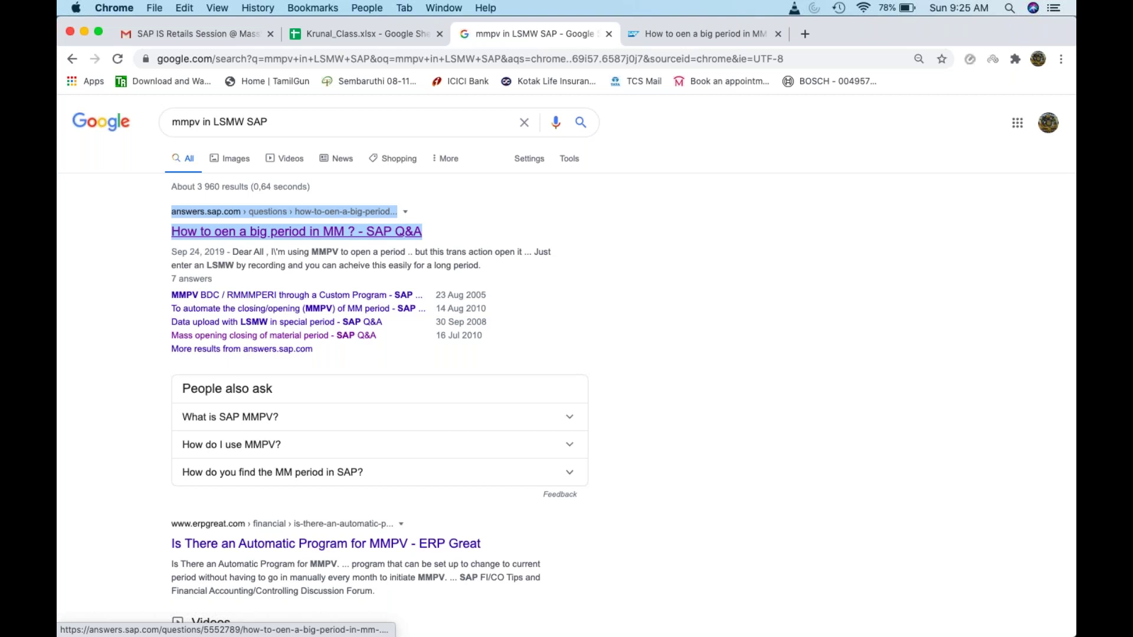
right_click(304, 329)
left_click(342, 331)
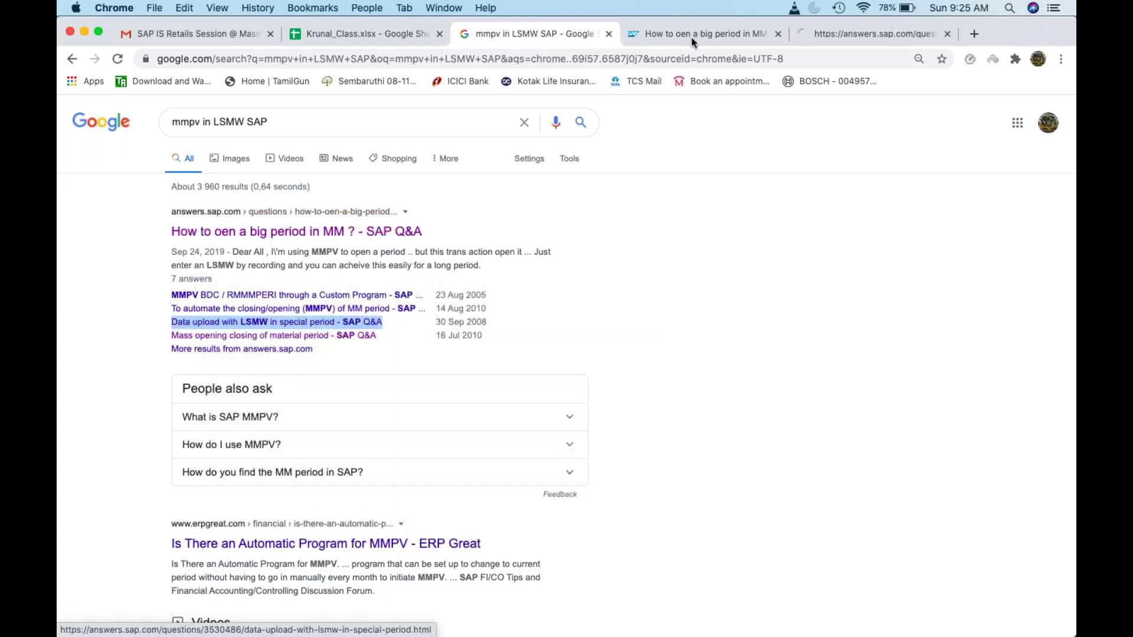
left_click(693, 40)
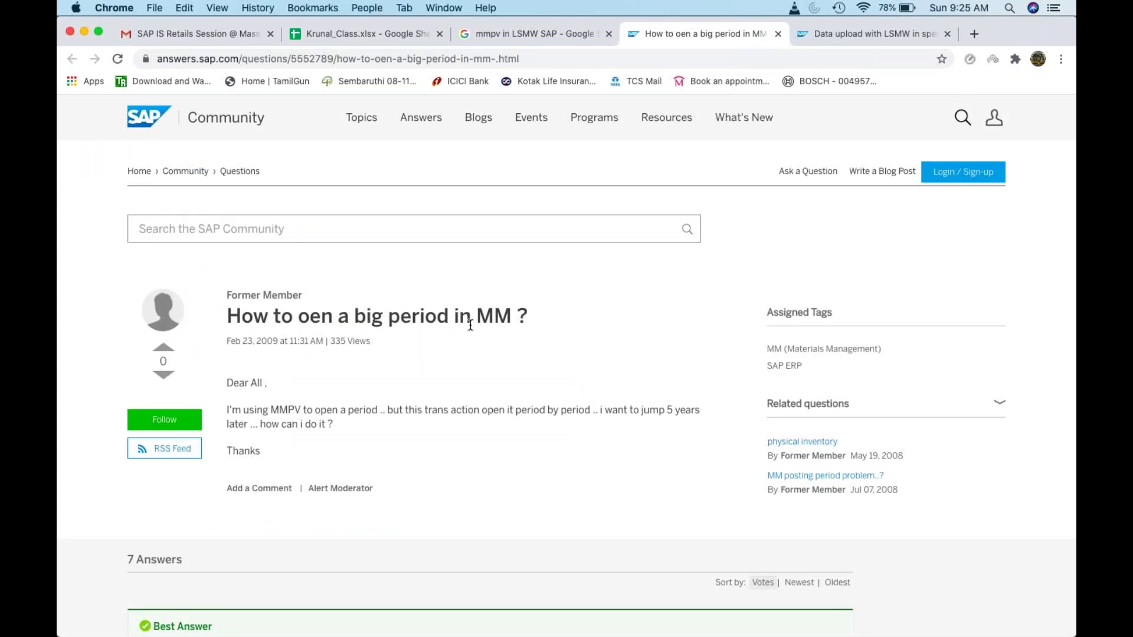
Step: Scroll to the best answer's ten steps, then restore and close the VLC tutorial
scroll(470, 325, "down", 5)
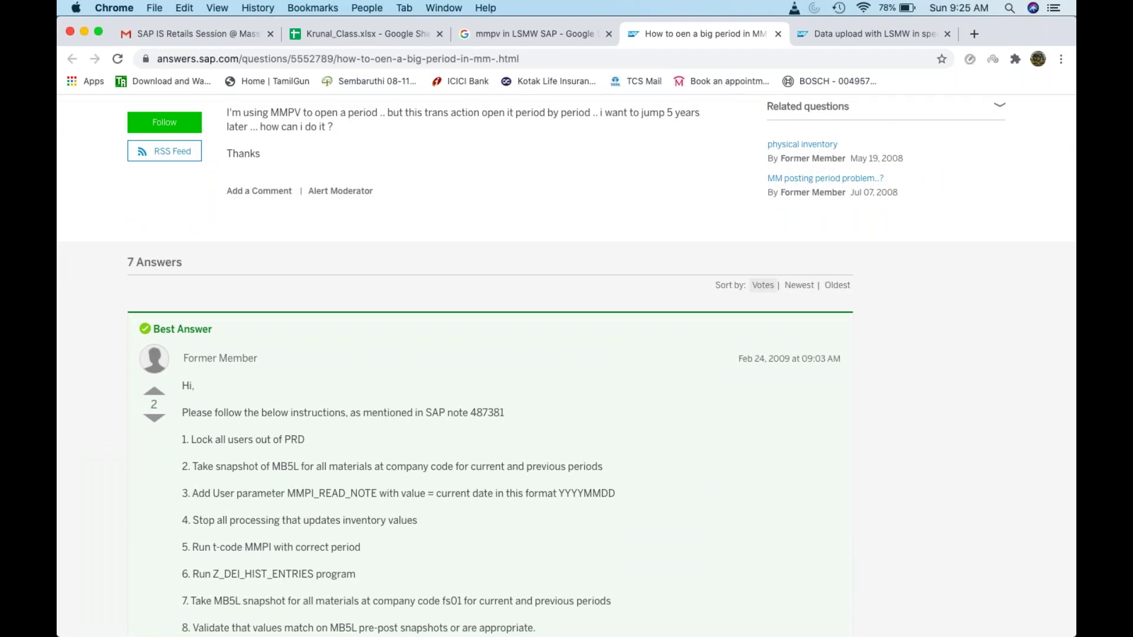
scroll(566, 364, "down", 2)
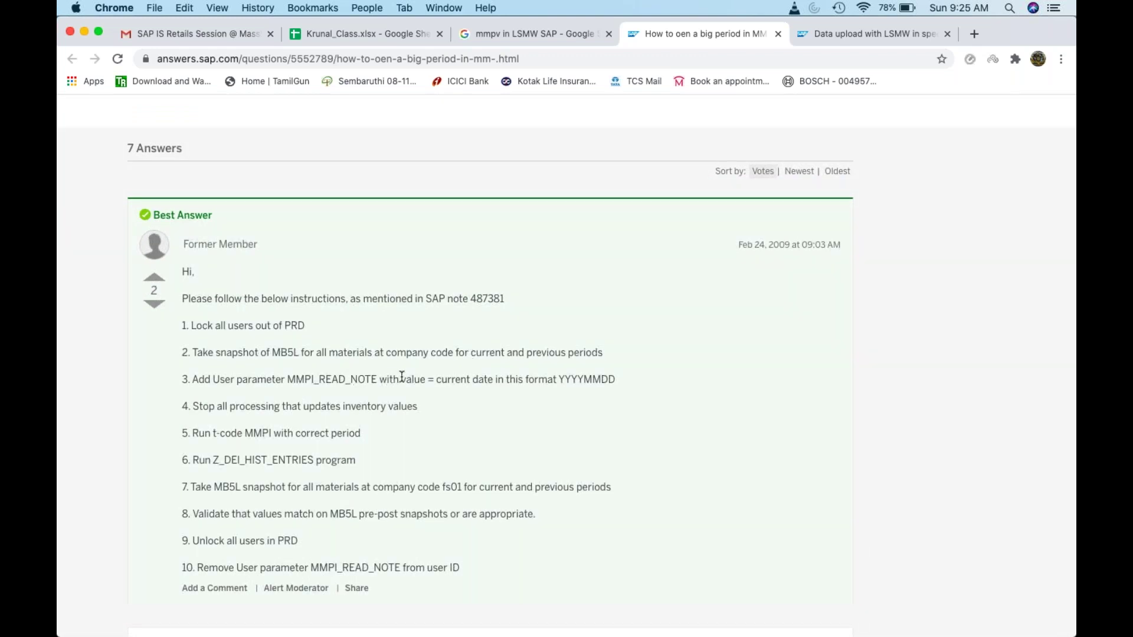
scroll(402, 376, "down", 2)
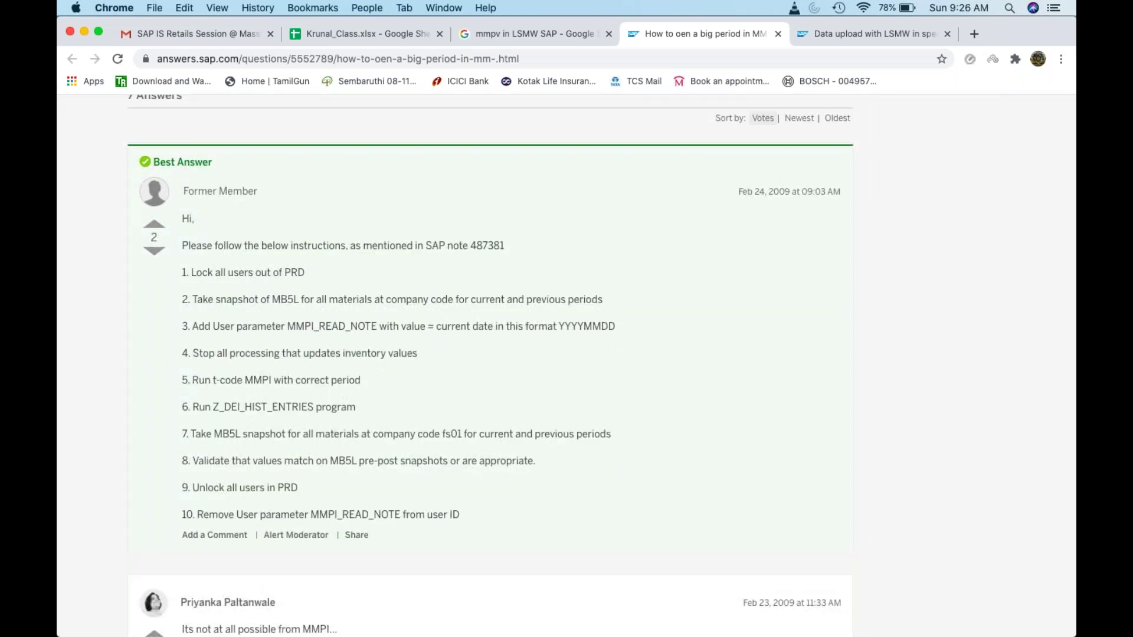
mouse_move(869, 628)
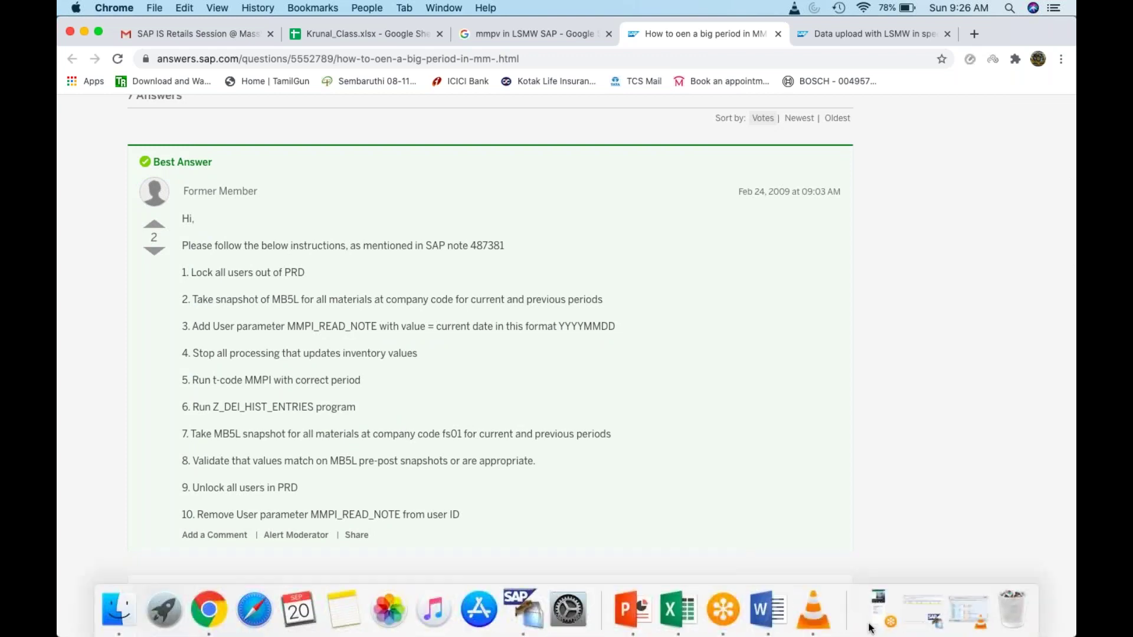
left_click(971, 614)
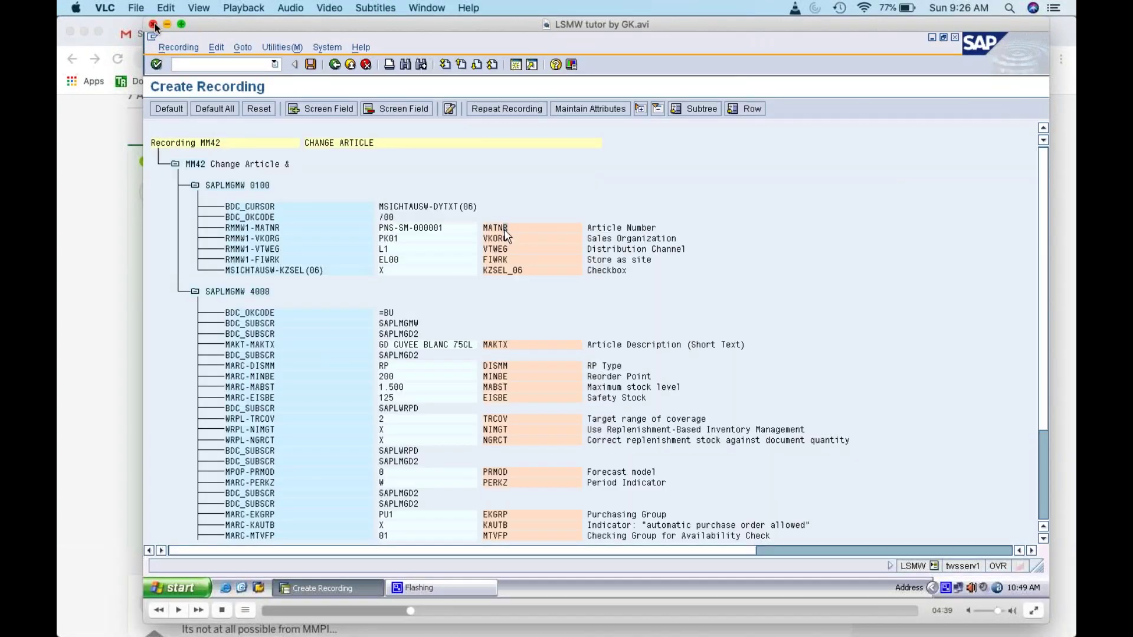
left_click(153, 25)
mouse_move(659, 626)
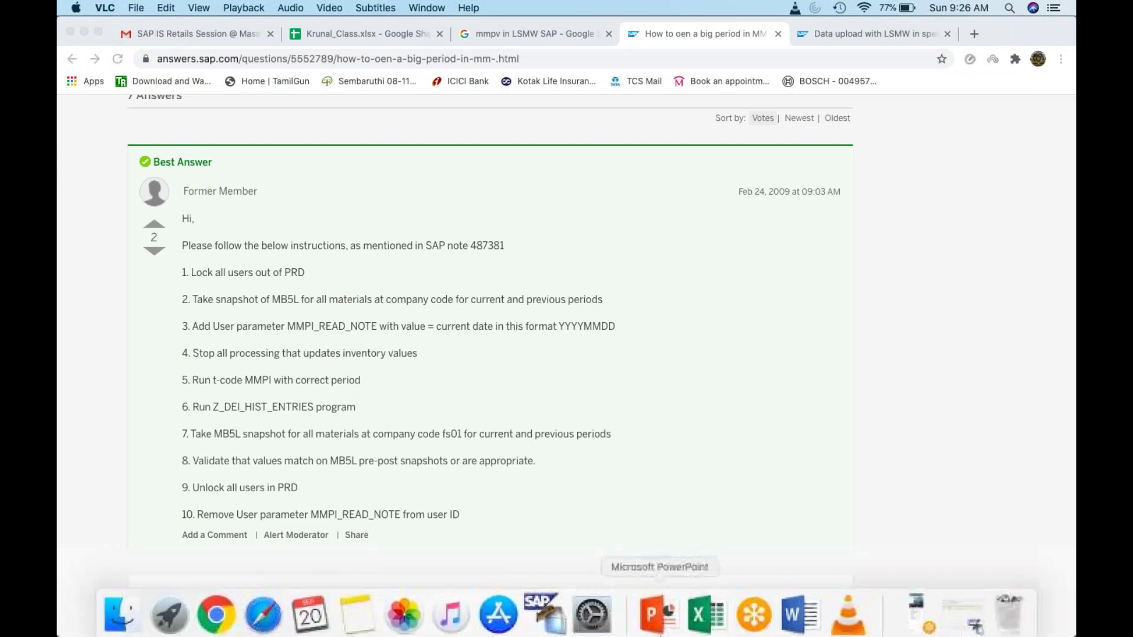
Step: Run /nmb51 with the article filter cleared and company code ZK01
left_click(960, 616)
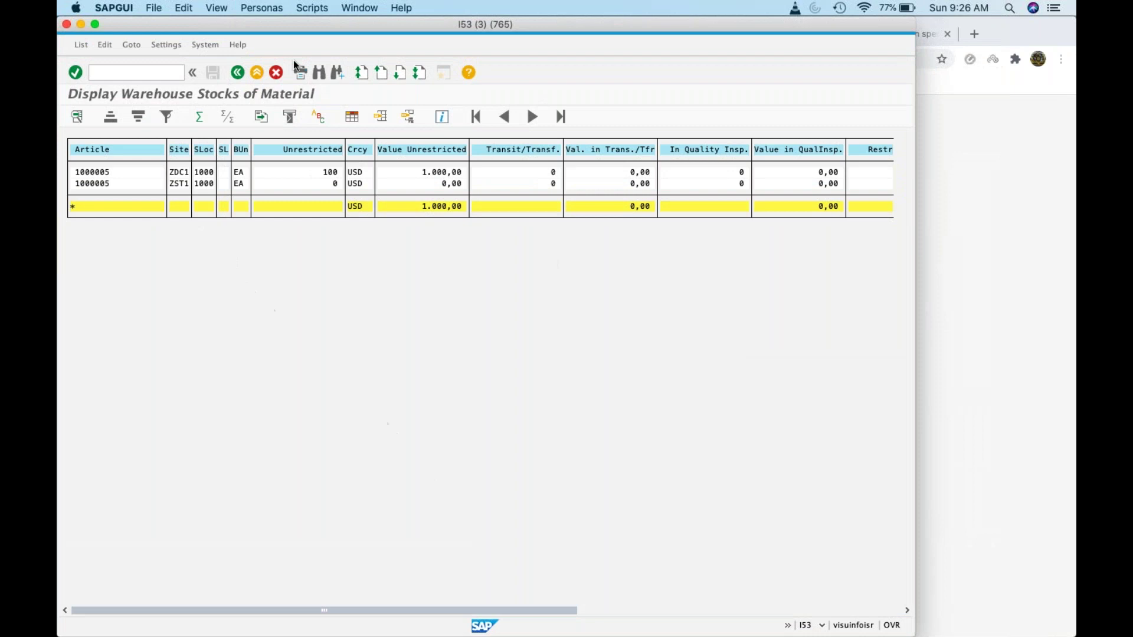
left_click(146, 71)
type("/nm")
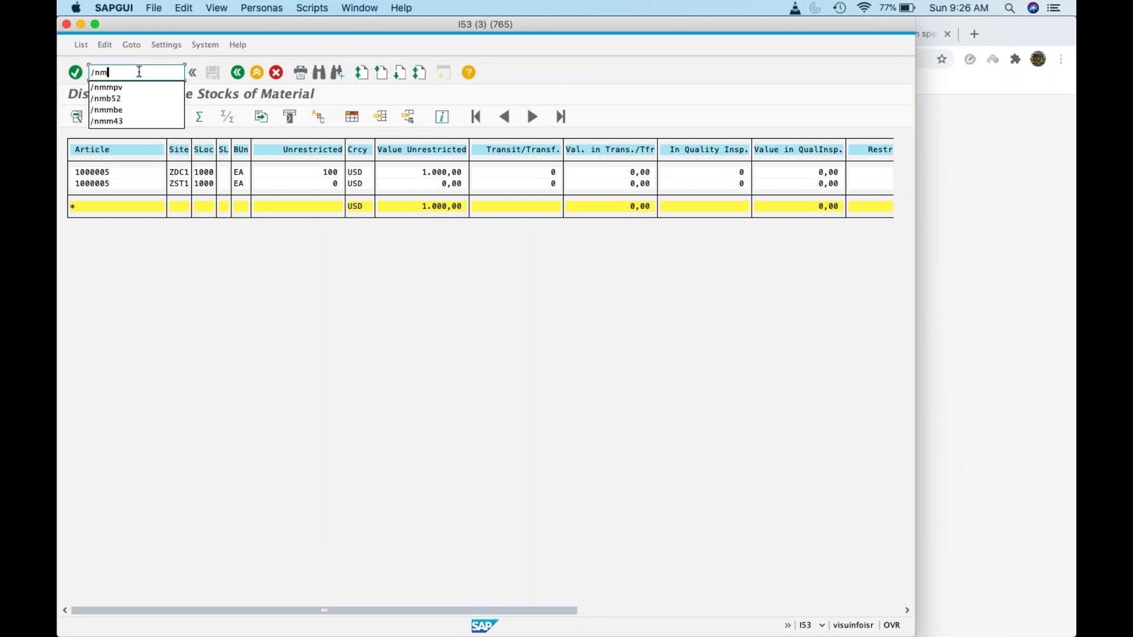
type("b51")
key("Return")
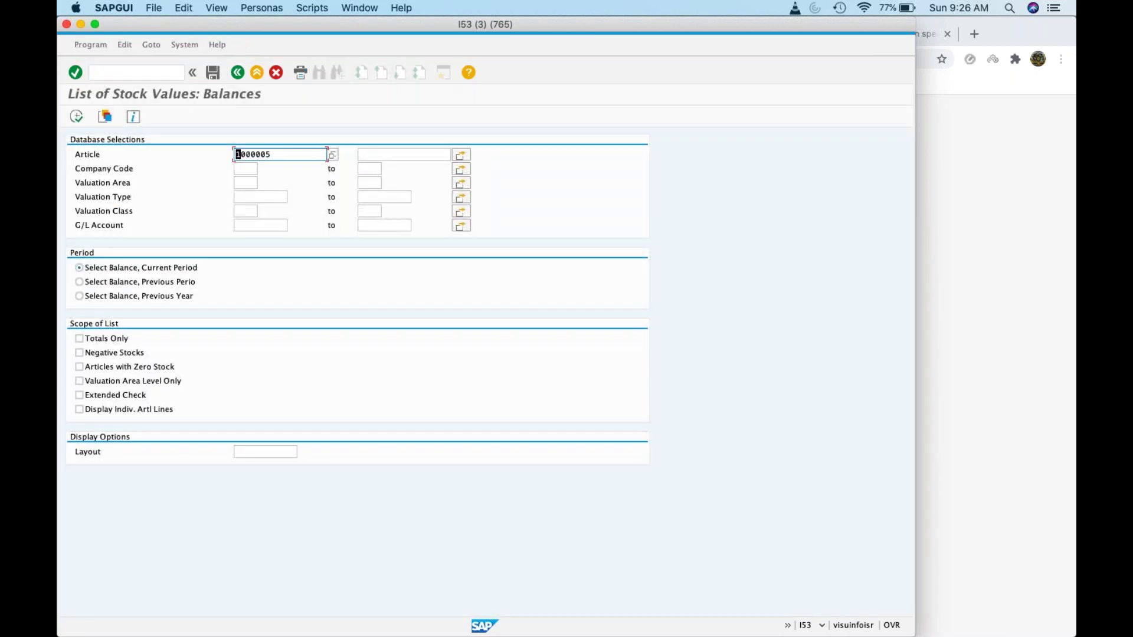
left_click_drag(269, 154, 144, 160)
key("BackSpace")
left_click(246, 167)
type("ZK01")
left_click(82, 118)
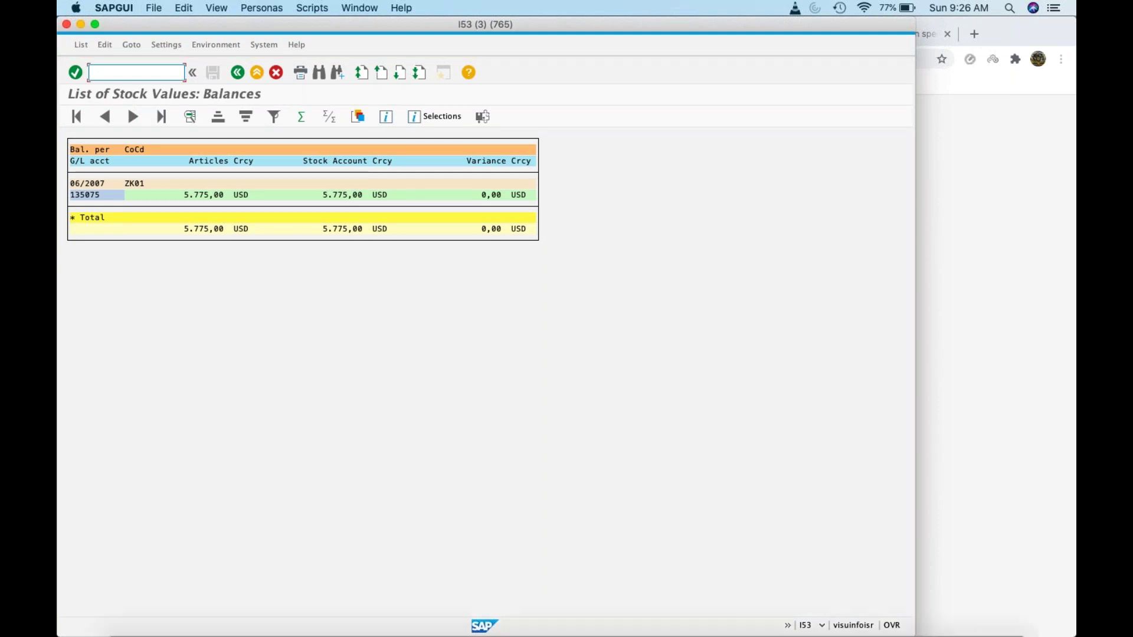
Step: Browse the installed apps overview and close it without opening anything
left_click(183, 607)
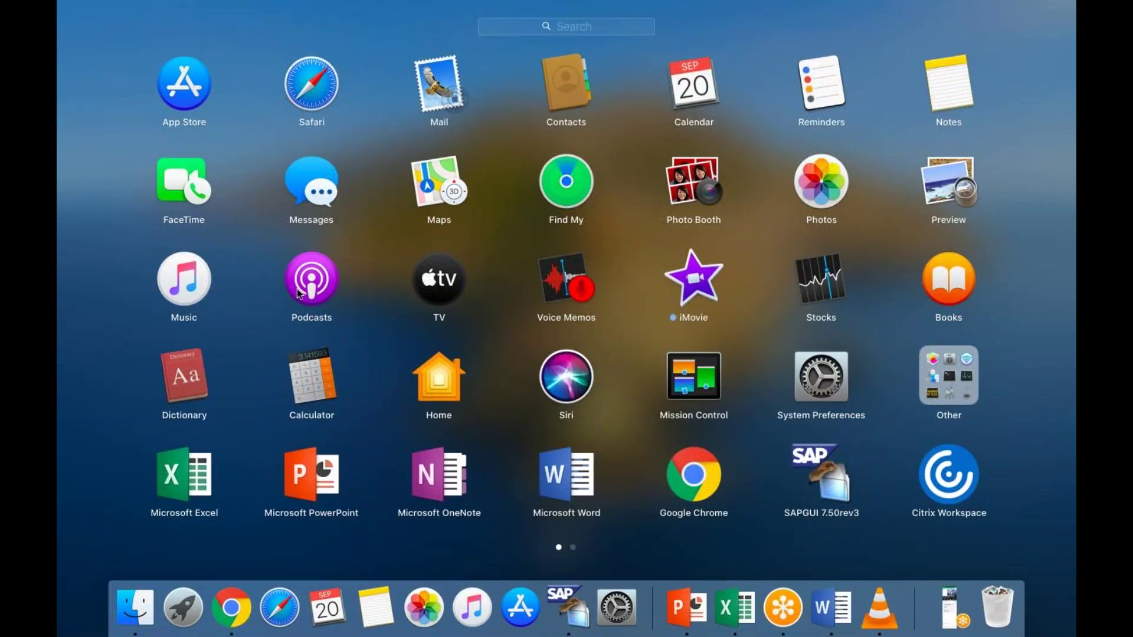
scroll(298, 293, "down", 2)
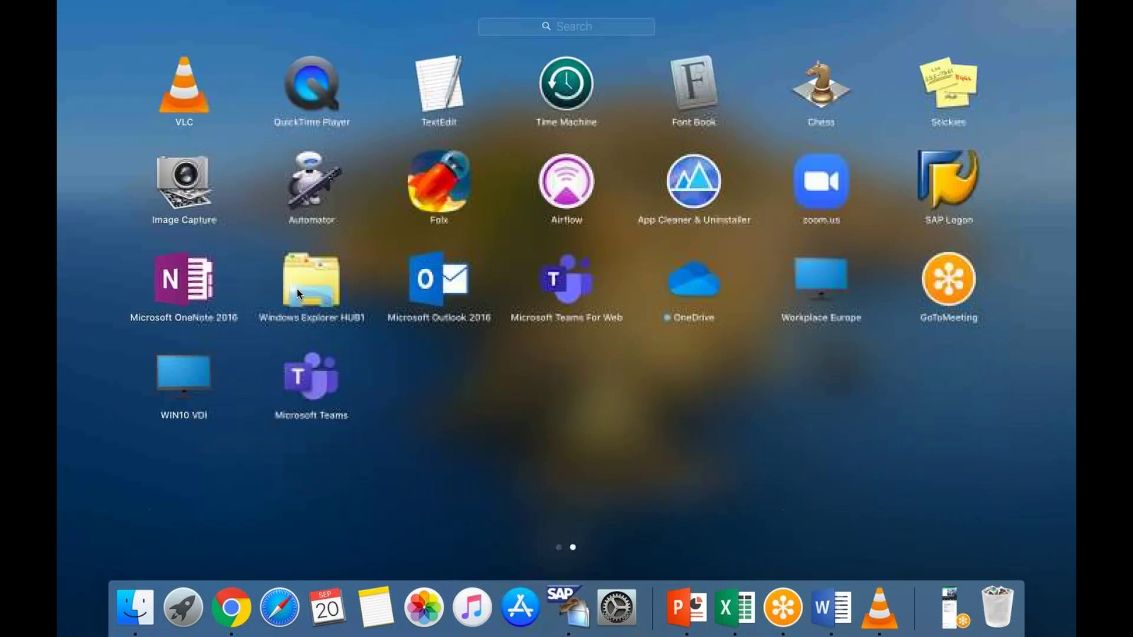
scroll(261, 264, "up", 2)
left_click(260, 264)
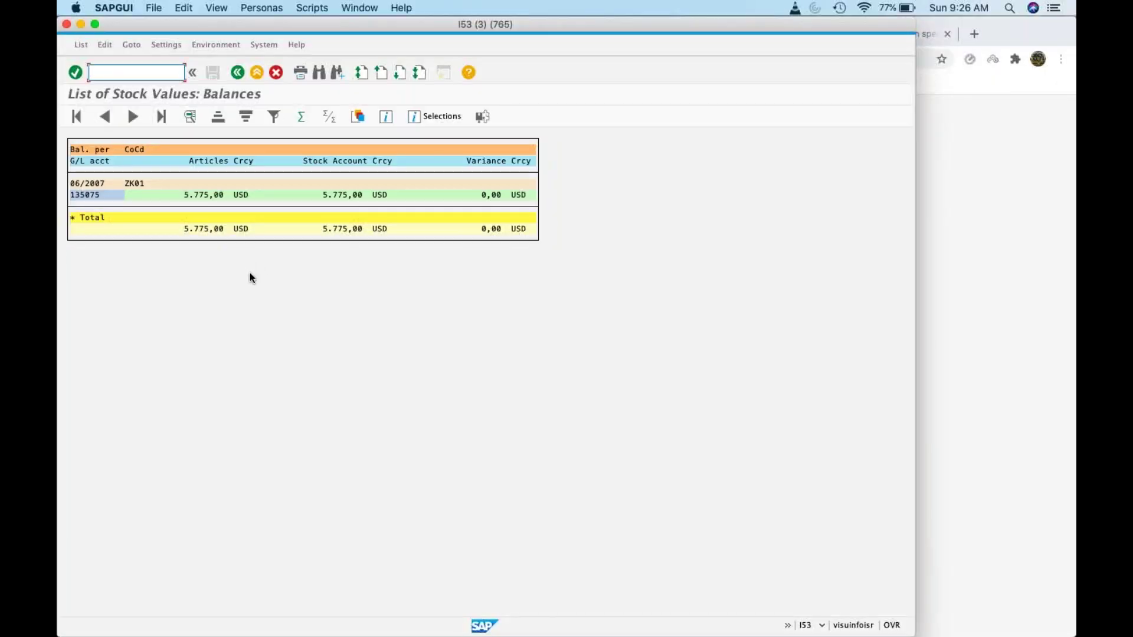
Step: Record 5775 in J25 and 135075 in I25 of the Excel sheet
mouse_move(831, 626)
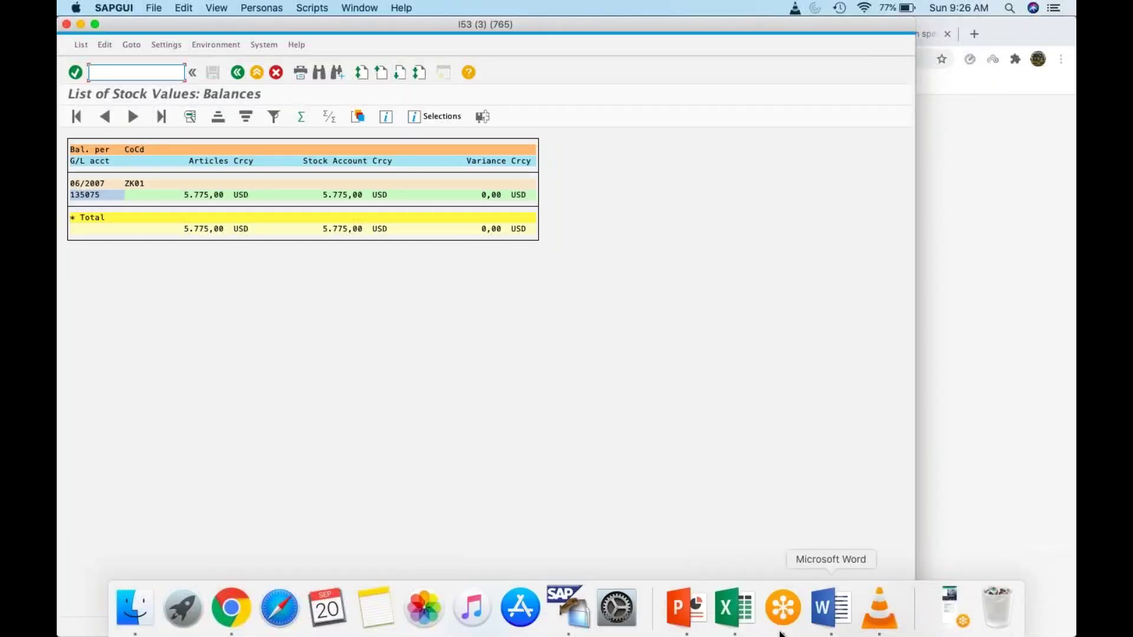
left_click(734, 608)
left_click(491, 415)
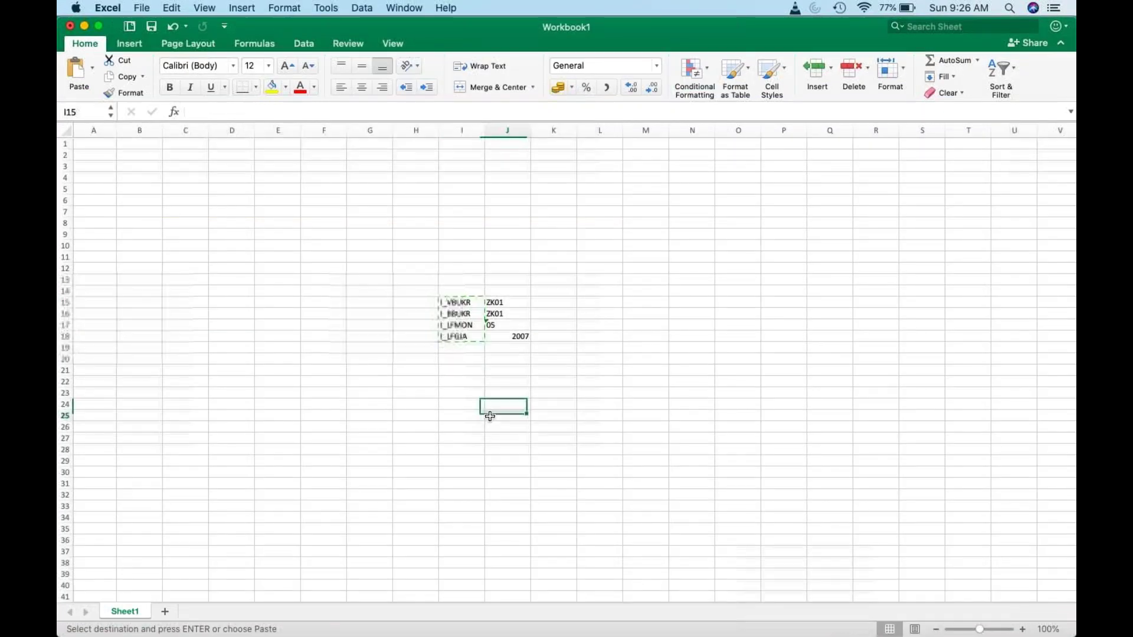
type("5775")
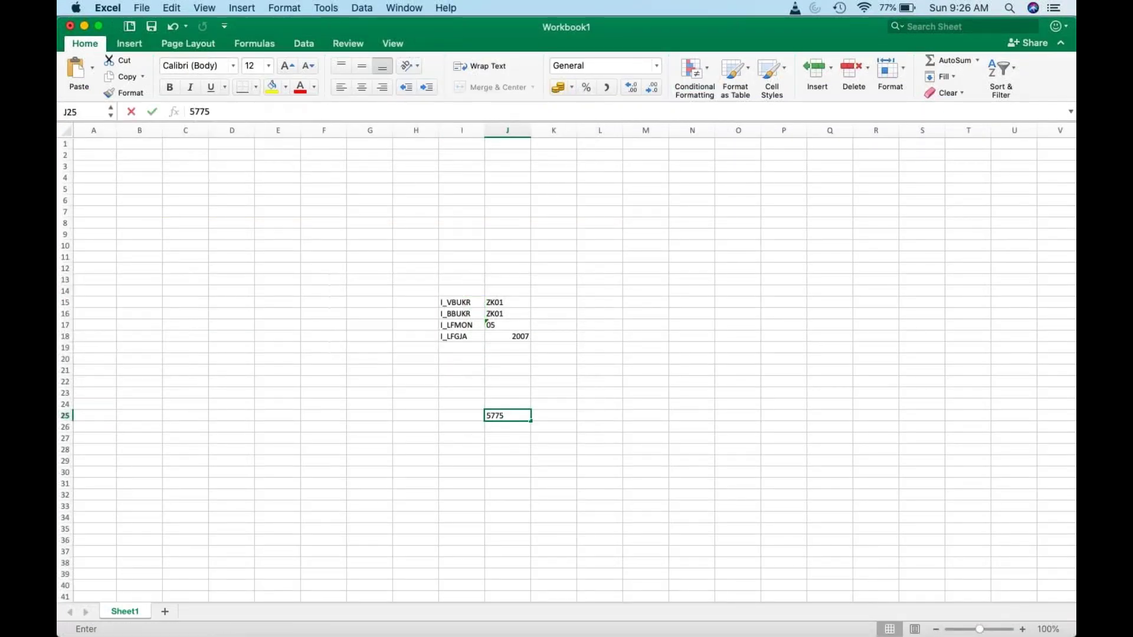
key("super+Tab")
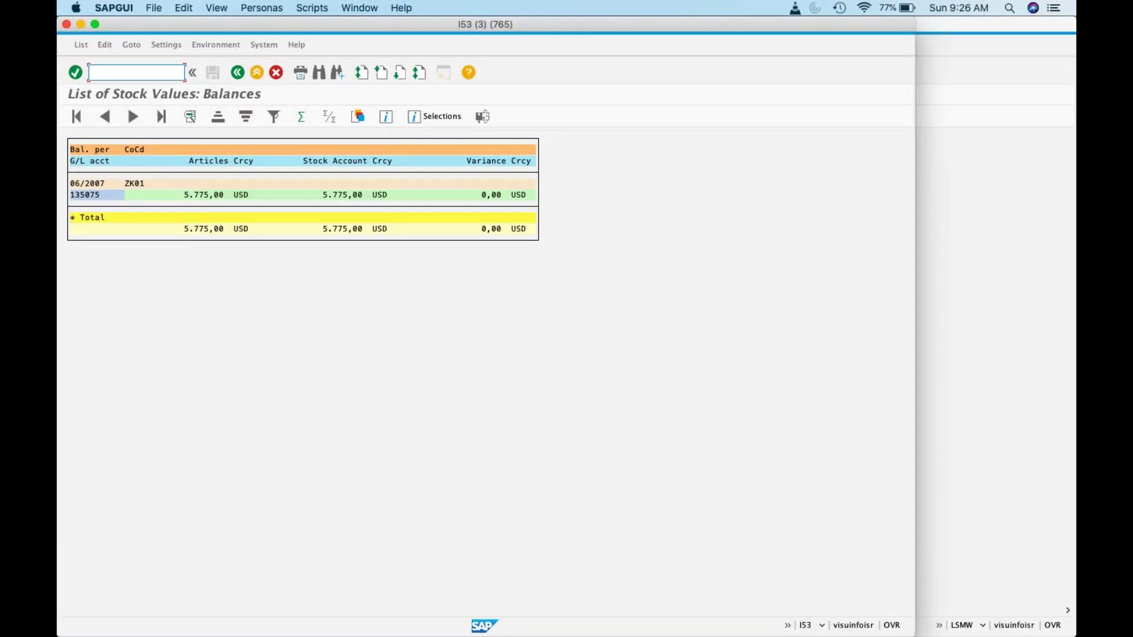
key("super+Tab")
left_click(459, 414)
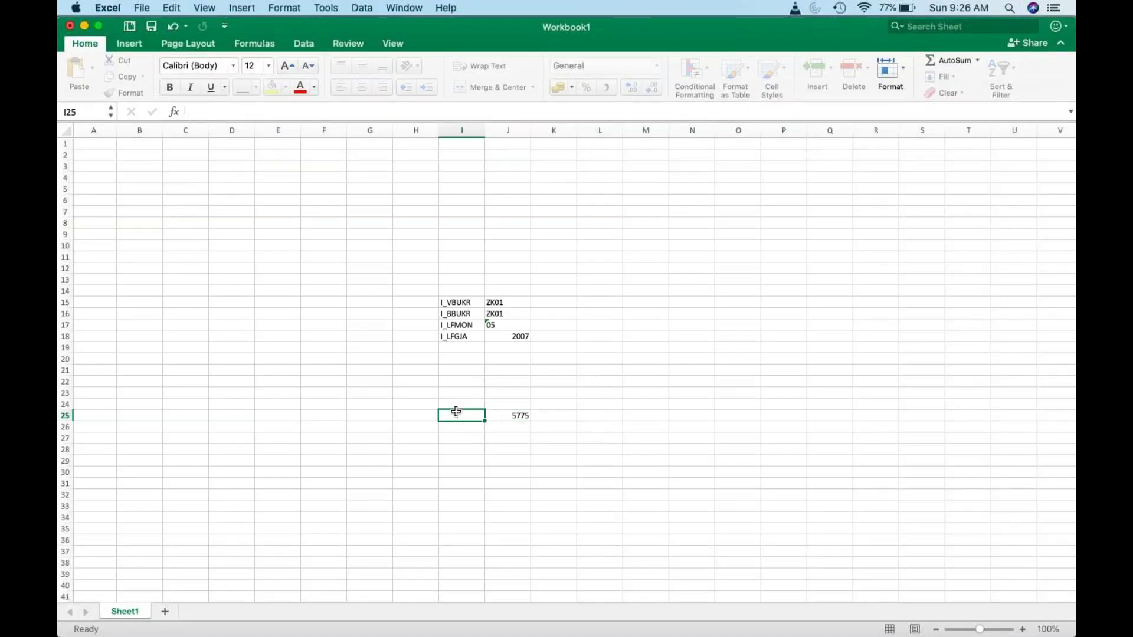
type("135075")
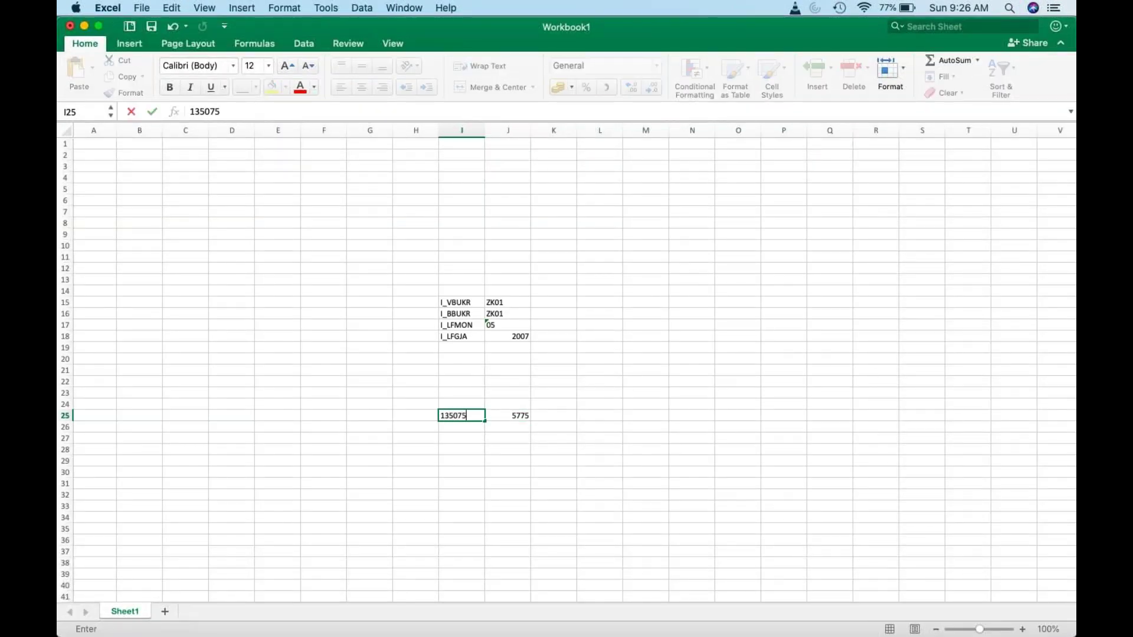
key("super+Tab")
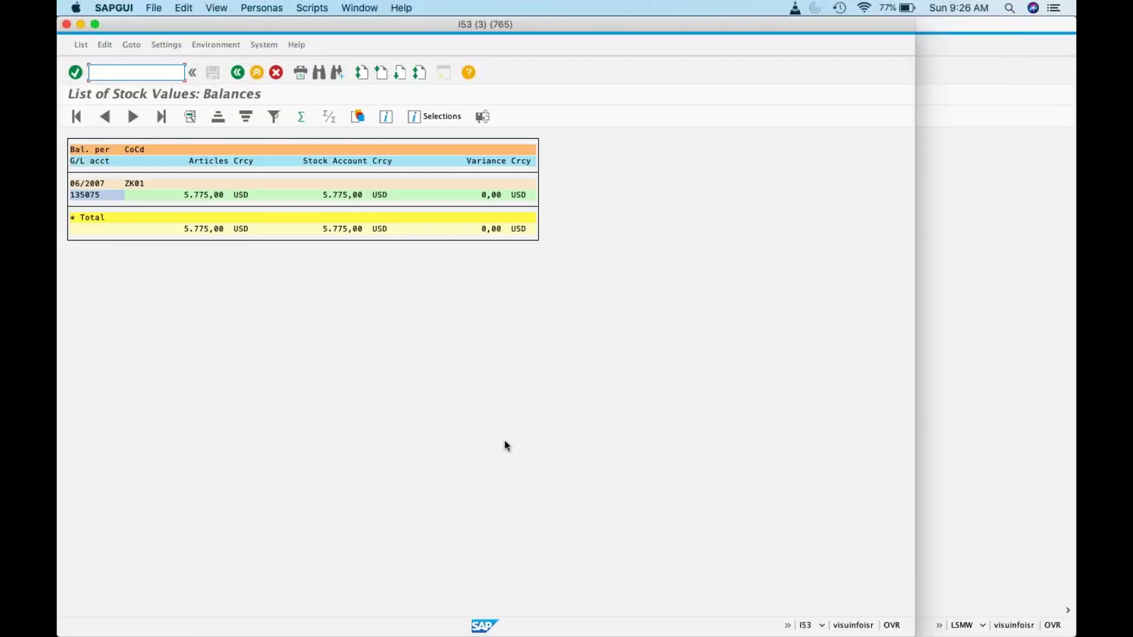
key("super+Tab")
key("super+Tab")
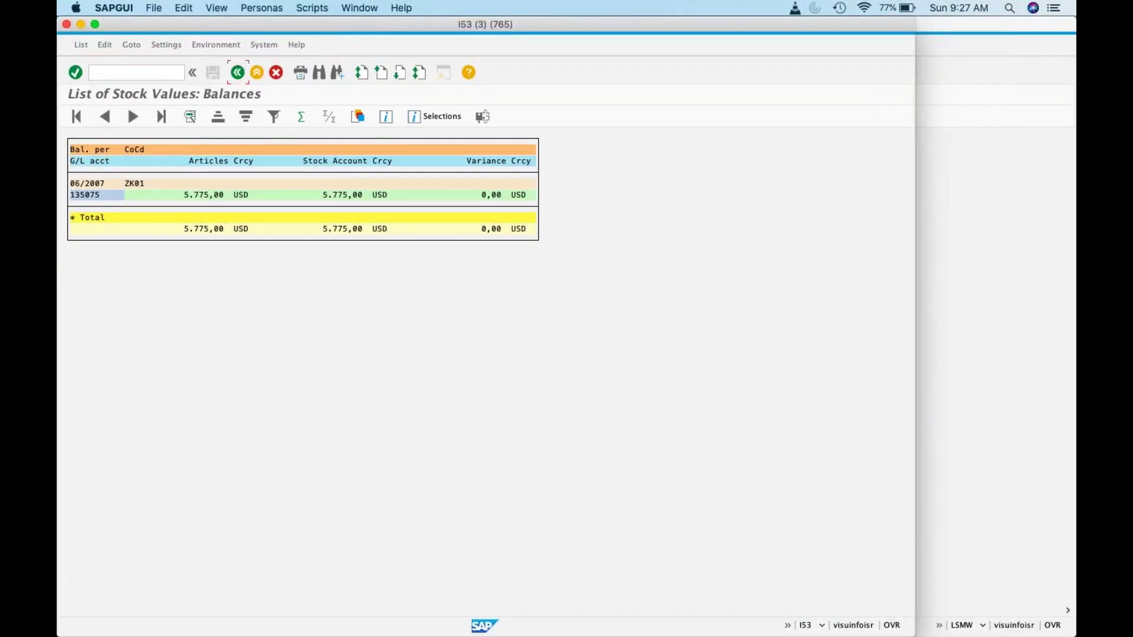
left_click(240, 72)
Step: Select and copy MMPI_READ_NOTE from step 3 of the best answer
left_click(231, 614)
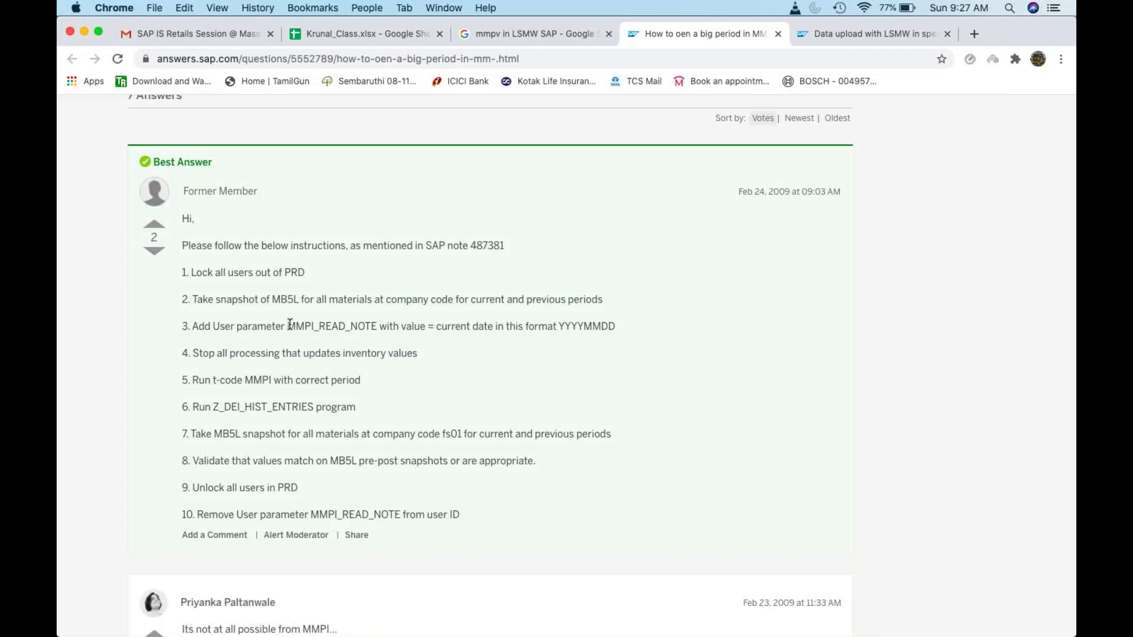
left_click_drag(289, 326, 377, 323)
key("super+c")
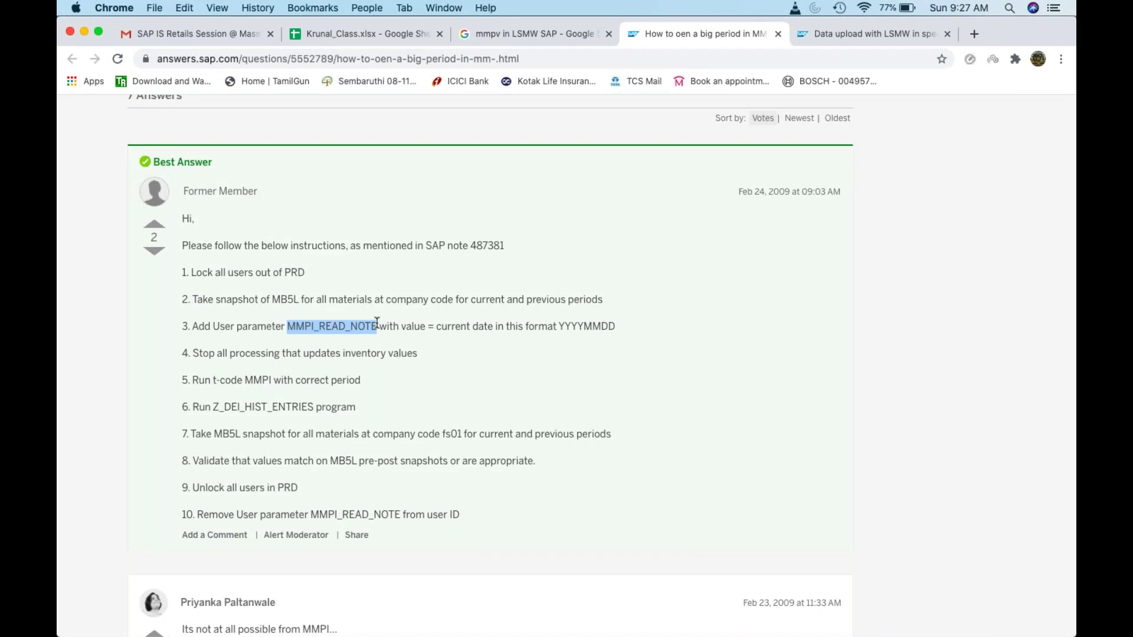
key("super+Tab")
Step: Open the SU2 user profile with /nsu2 and show its Parameters list
left_click(152, 73)
type("/nsu2")
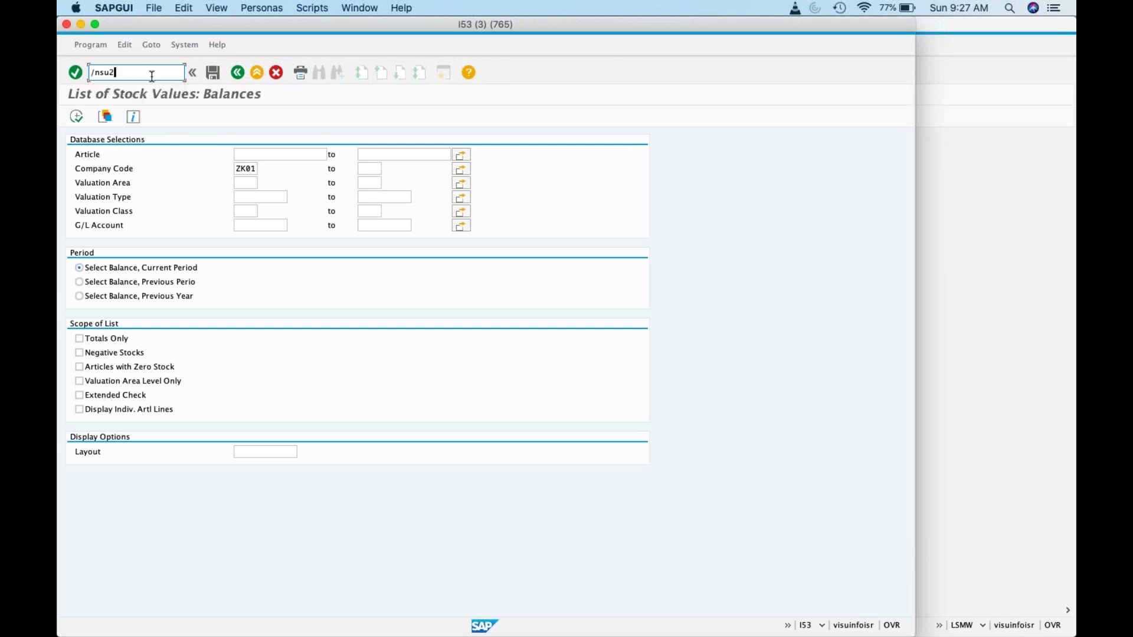
key("Return")
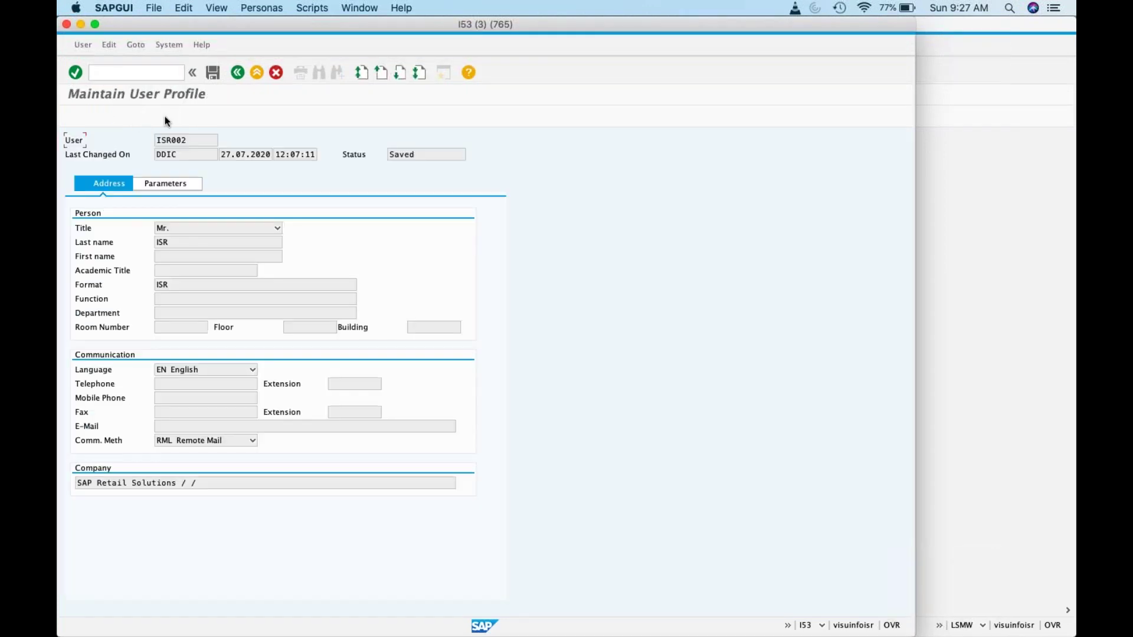
left_click(177, 183)
Step: Add parameter MMPI_READ_NOTE with value 20.09.2020 and save the profile
left_click(155, 284)
key("super+v")
left_click(224, 286)
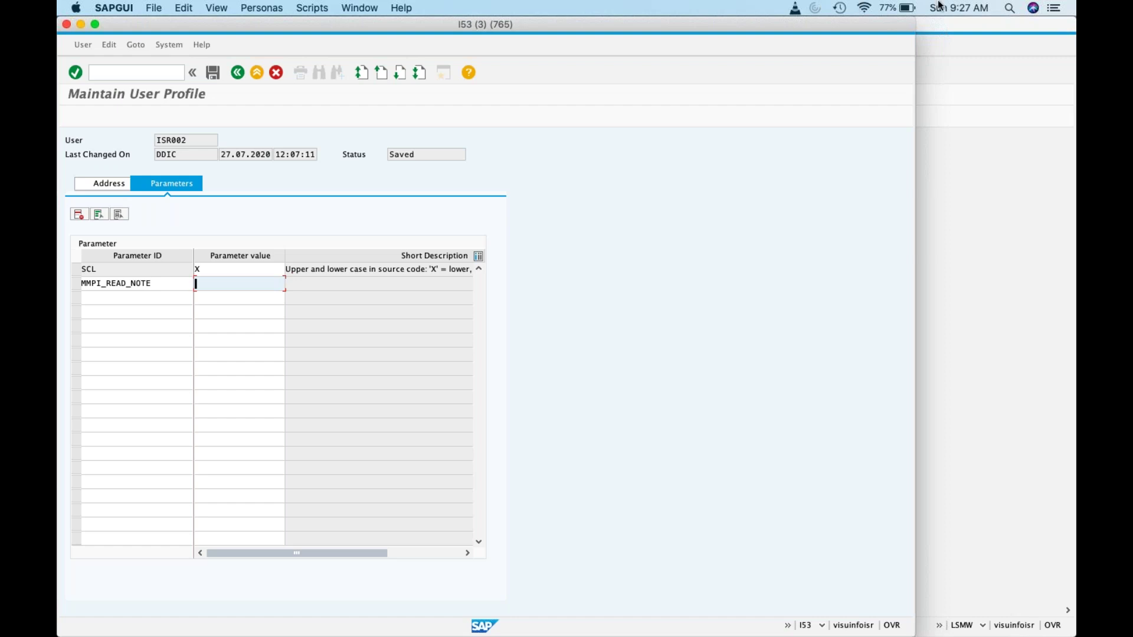
left_click(958, 8)
left_click(247, 289)
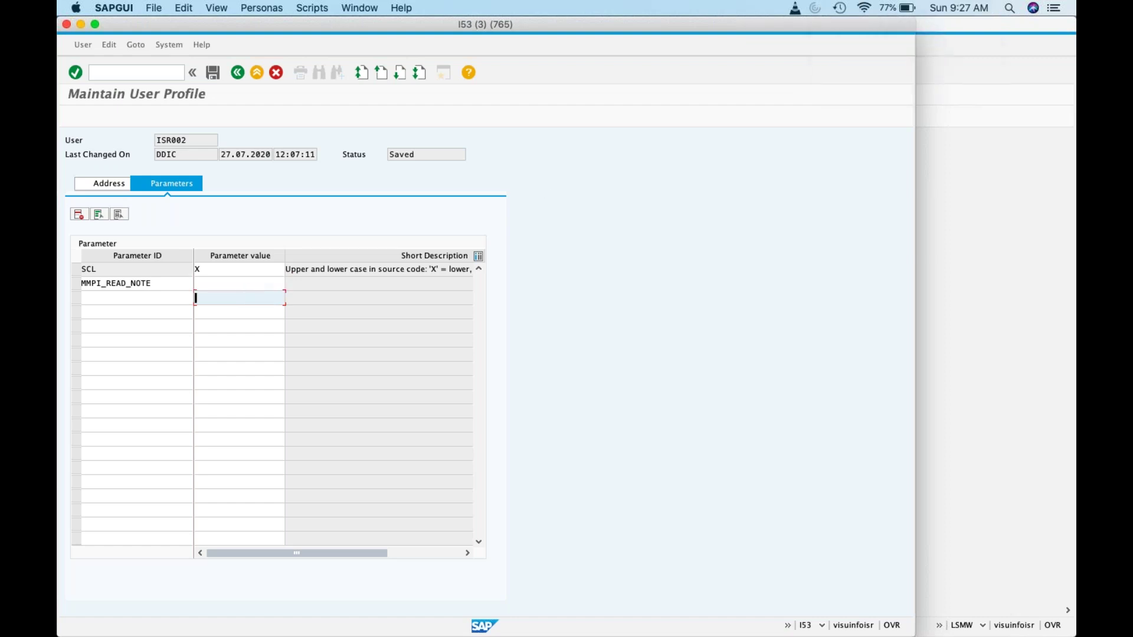
type("20.")
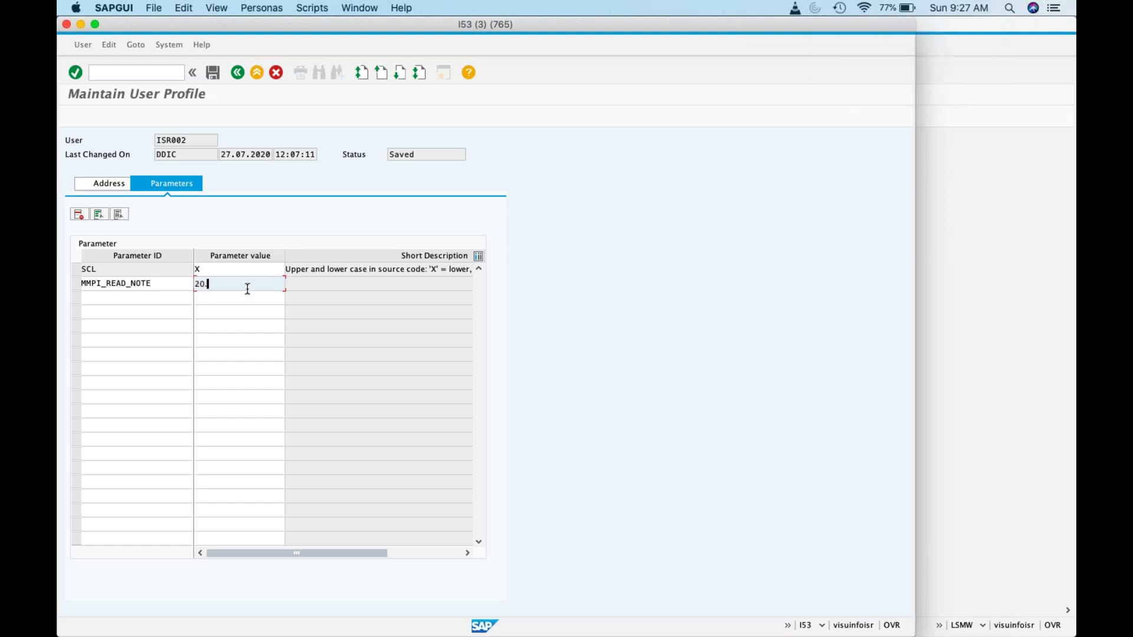
type("09.2020")
key("Return")
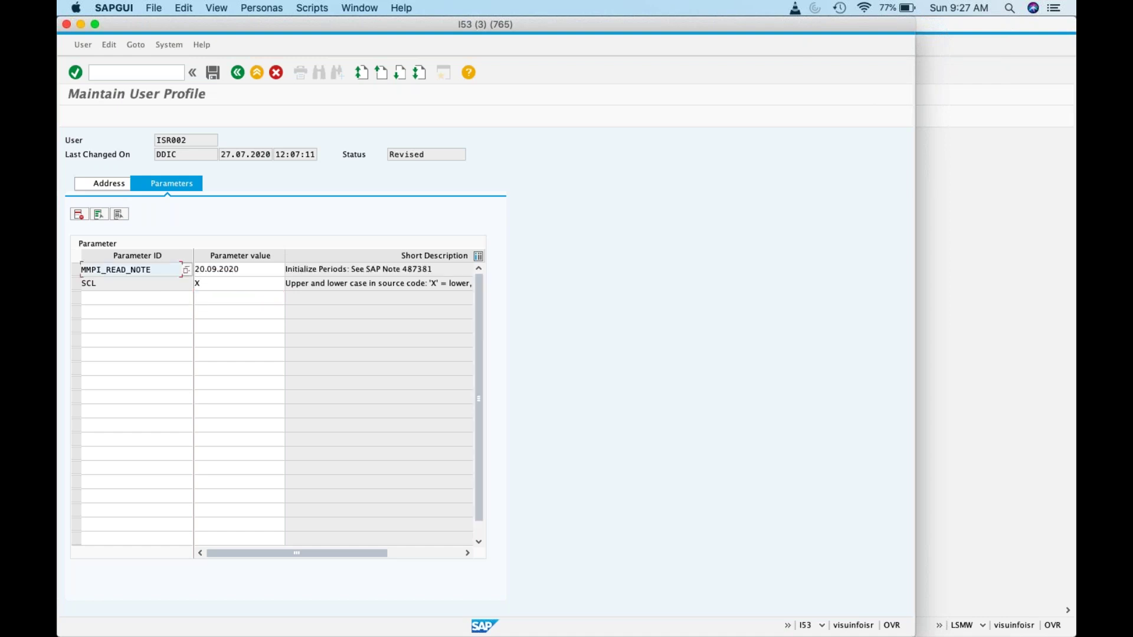
left_click(213, 72)
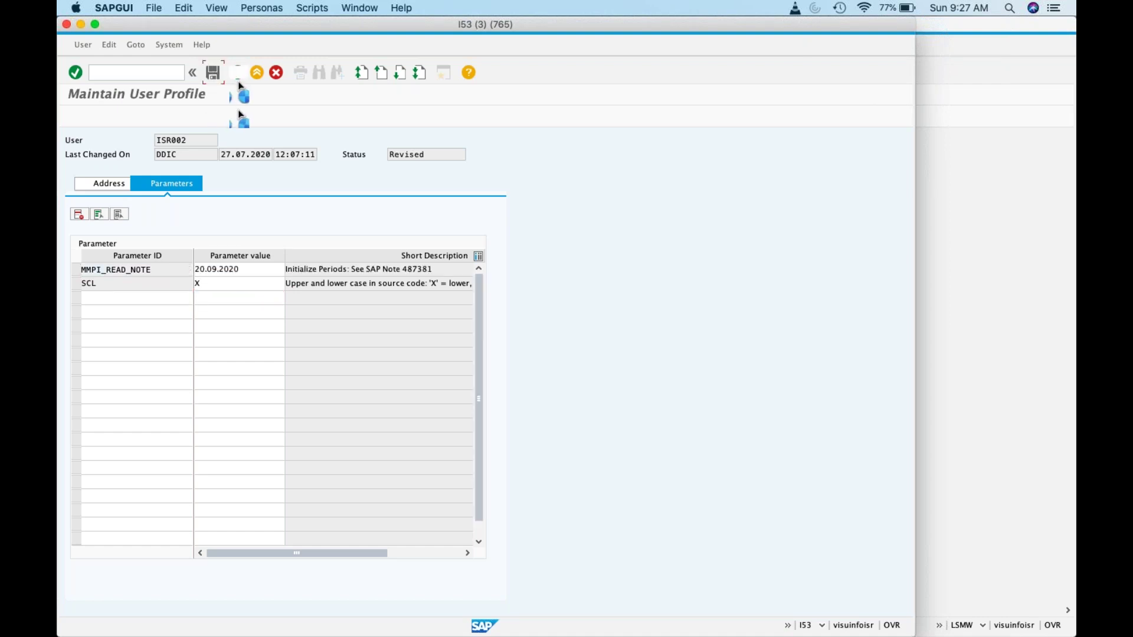
key("super+Tab")
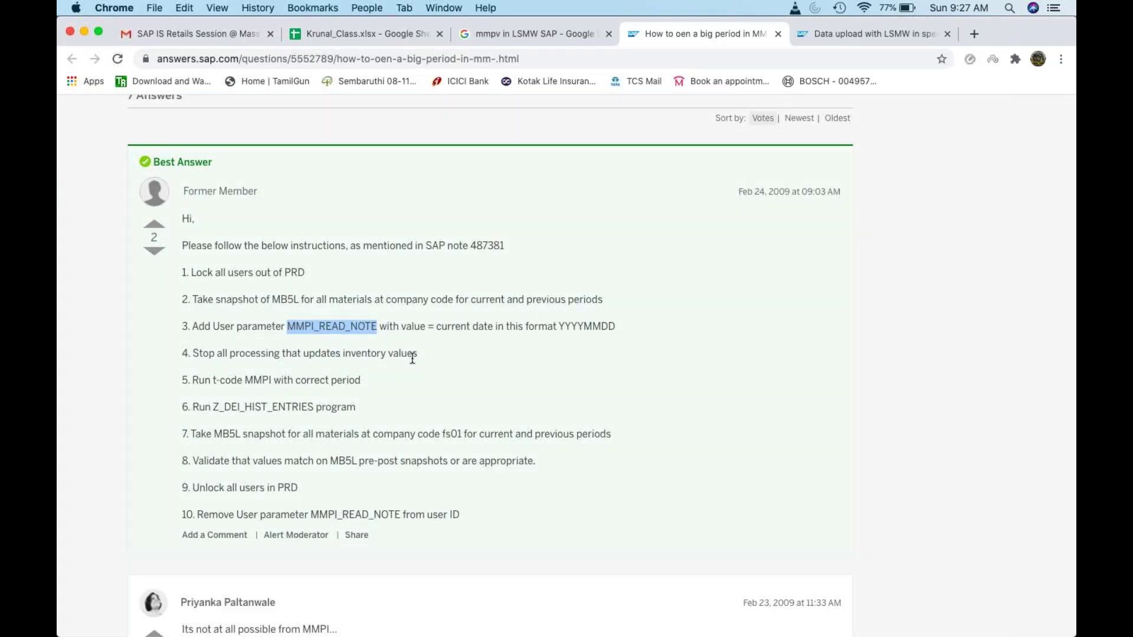
Step: Start transaction MMPI in SAP, glancing back at the answer page
key("super+Tab")
type("mmpi")
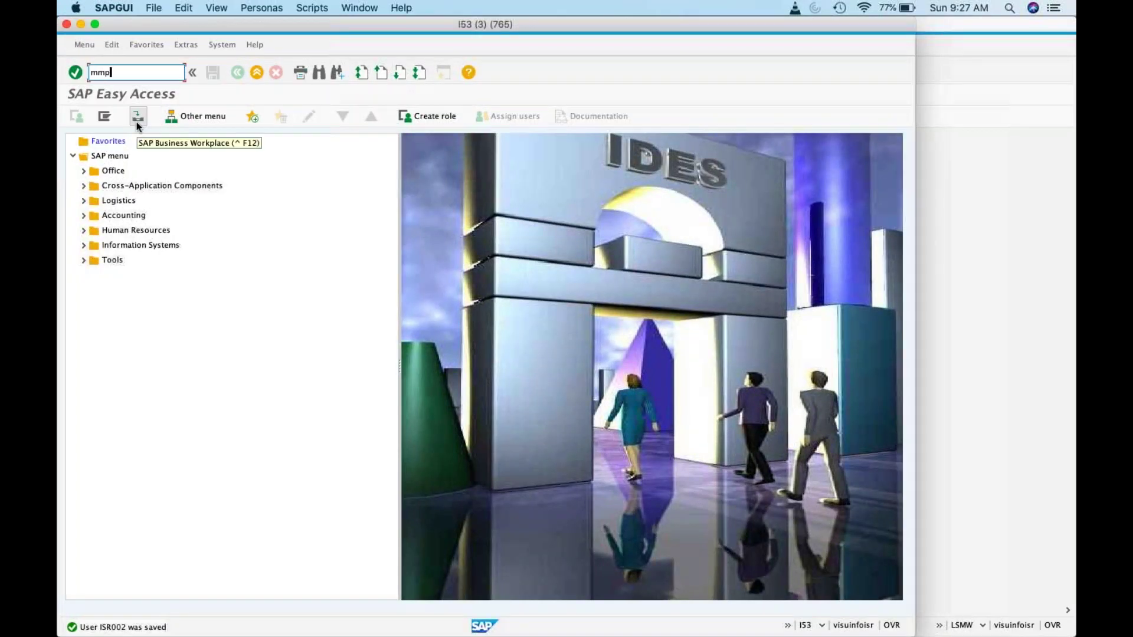
key("Return")
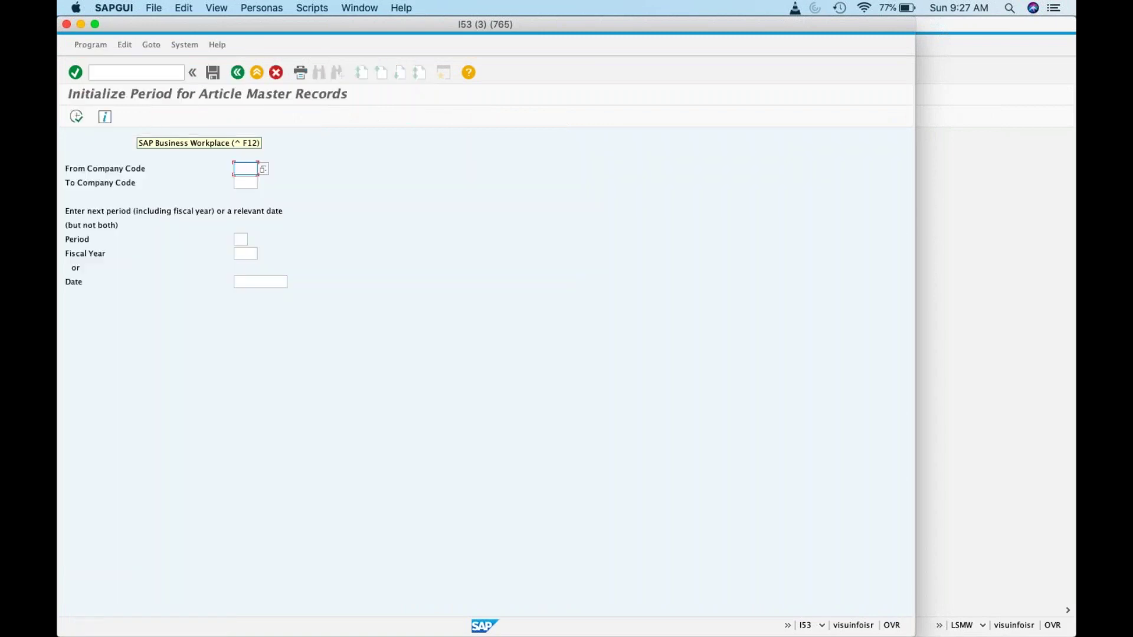
key("super+Tab")
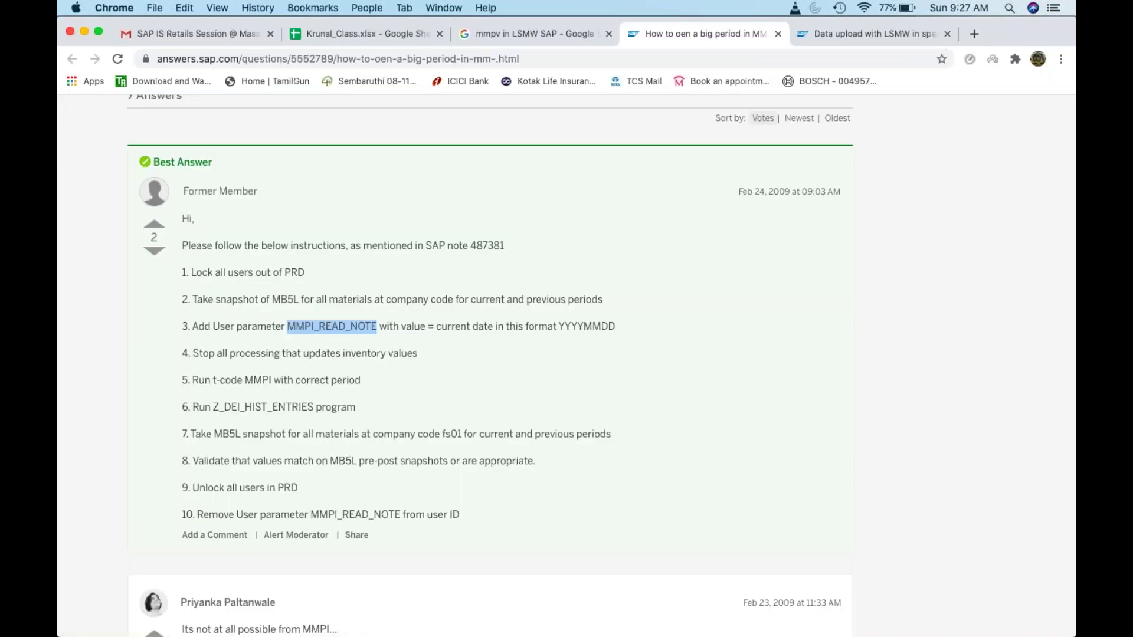
key("super+Tab")
Step: Enter company codes ZK01 to ZK01, period 07 and fiscal year 2007
left_click(242, 168)
type("Z")
key("Down")
key("Return")
key("Tab")
type("ZK")
key("Down")
key("Return")
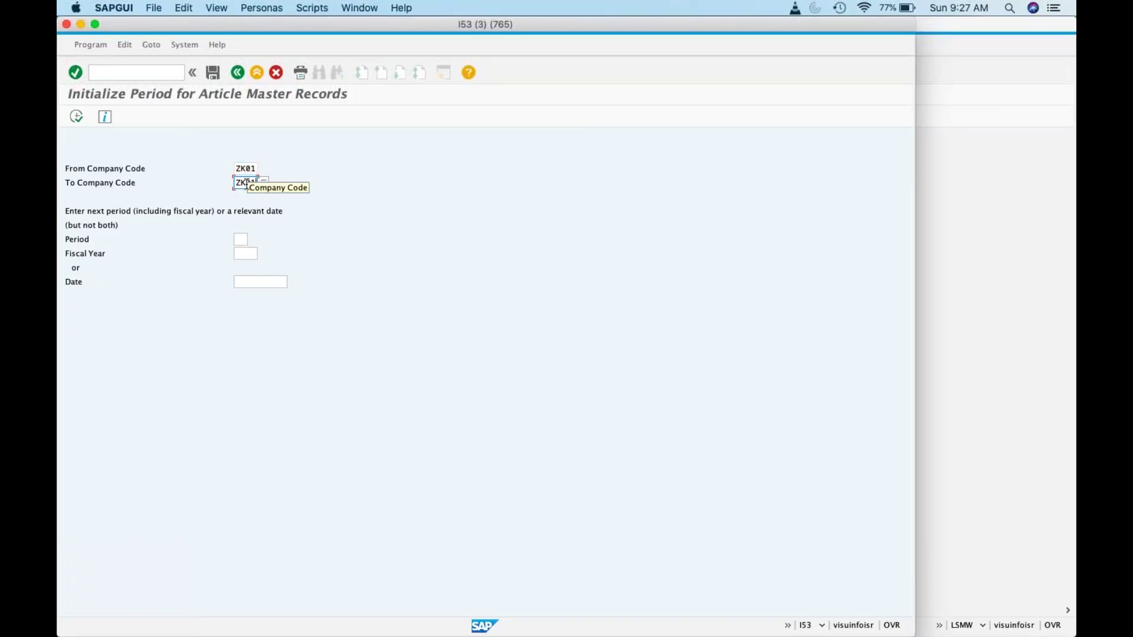
left_click(241, 238)
type("0")
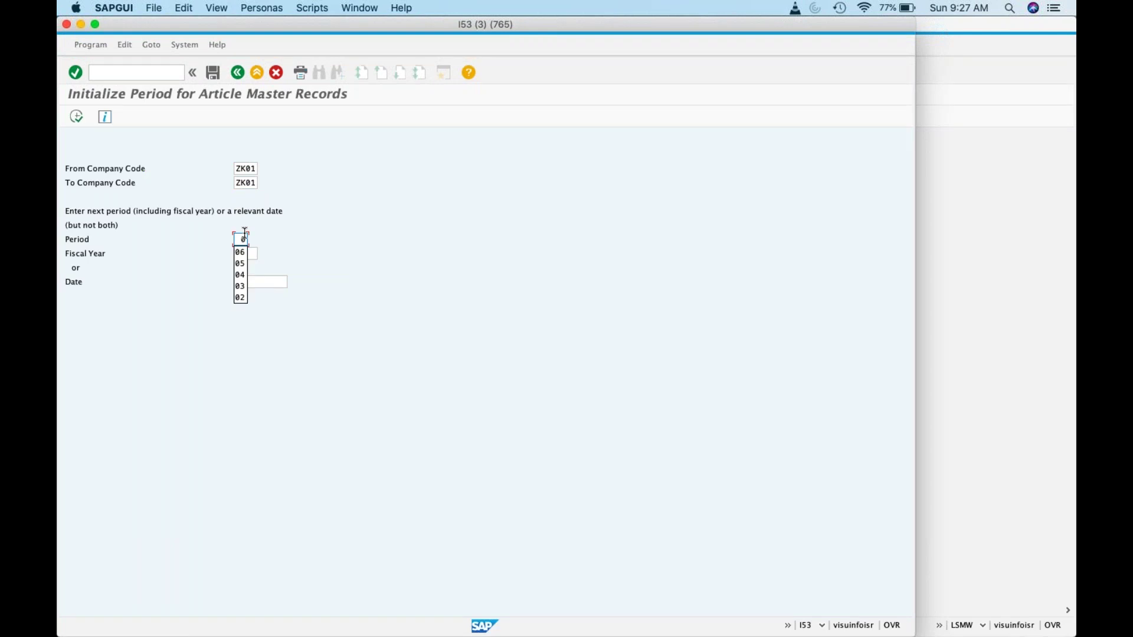
type("5")
left_click(247, 254)
type("2007")
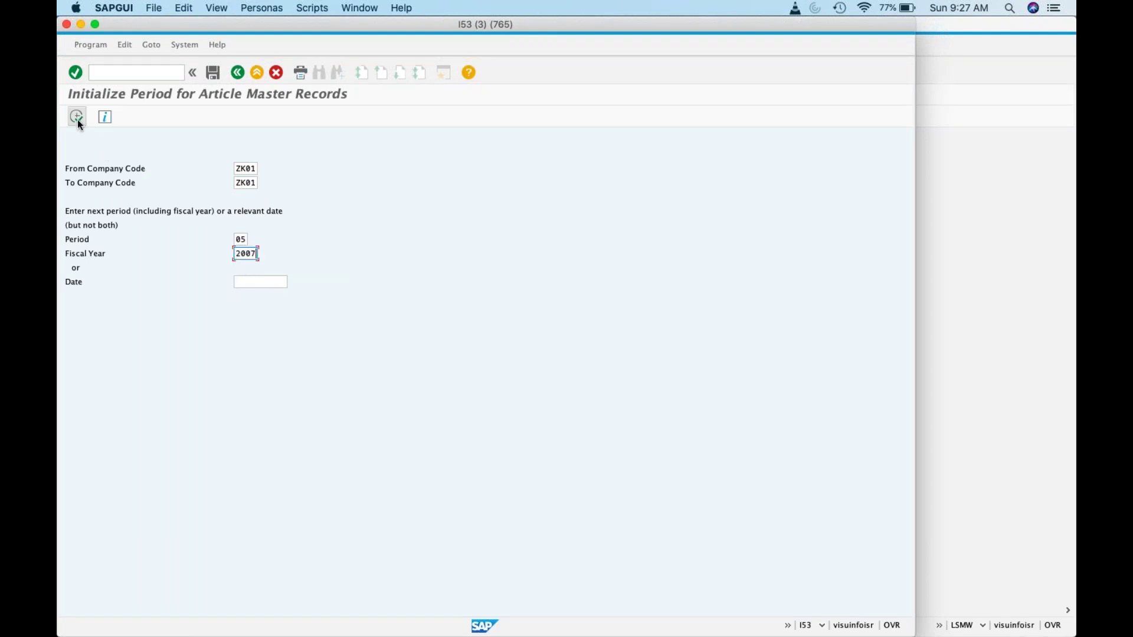
left_click(245, 239)
key("BackSpace")
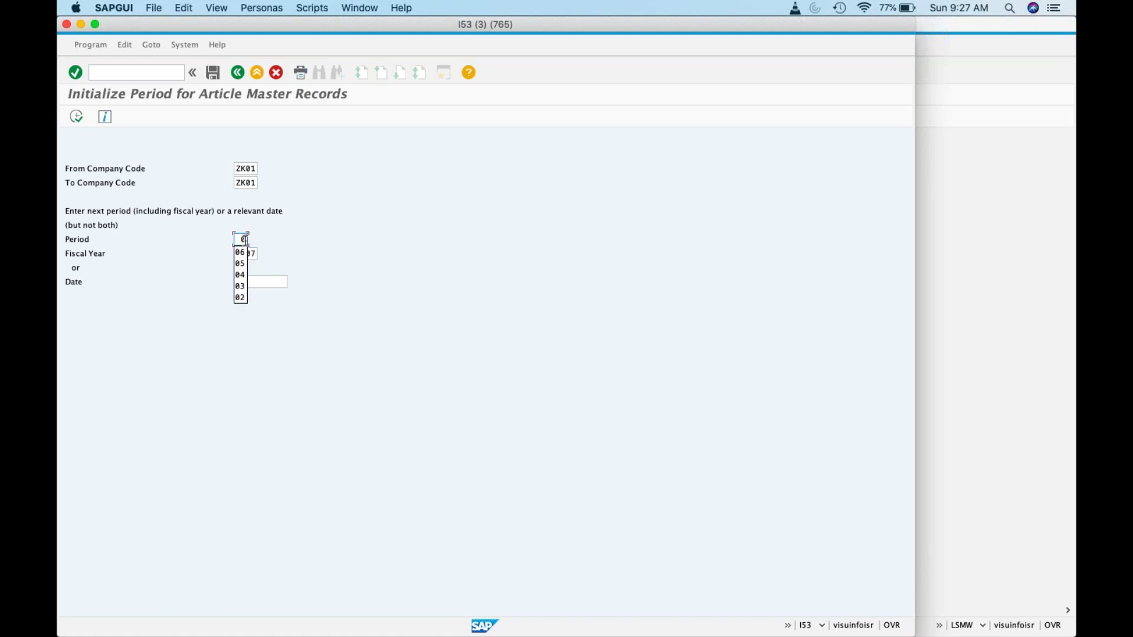
type("7")
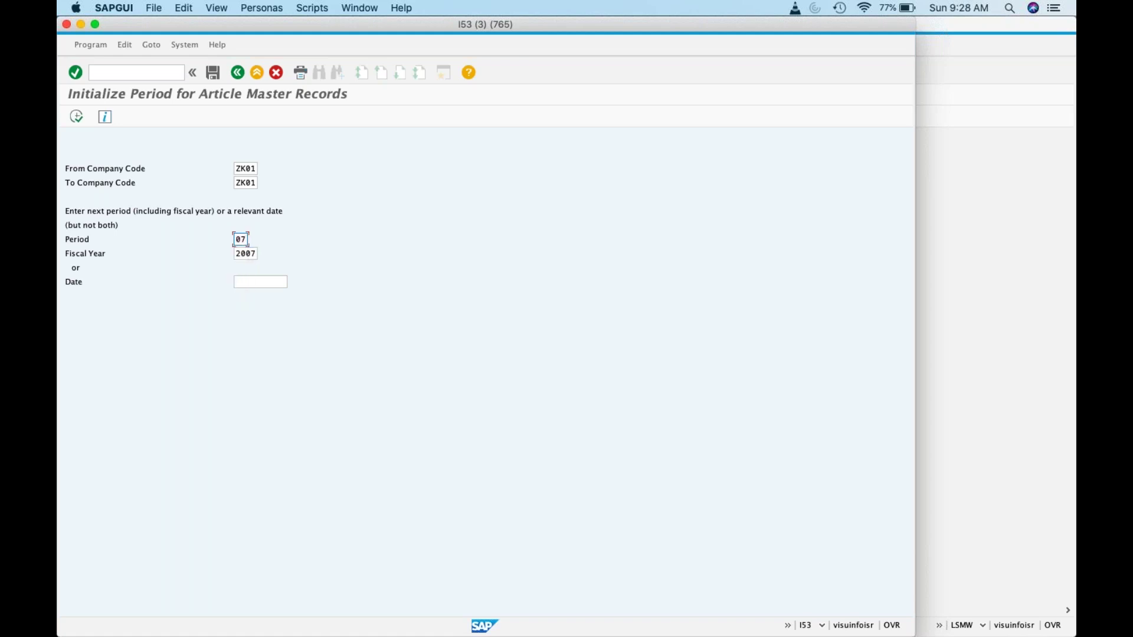
Step: Execute the initialization for 07/2007, acknowledging the repeated year warnings
left_click(76, 117)
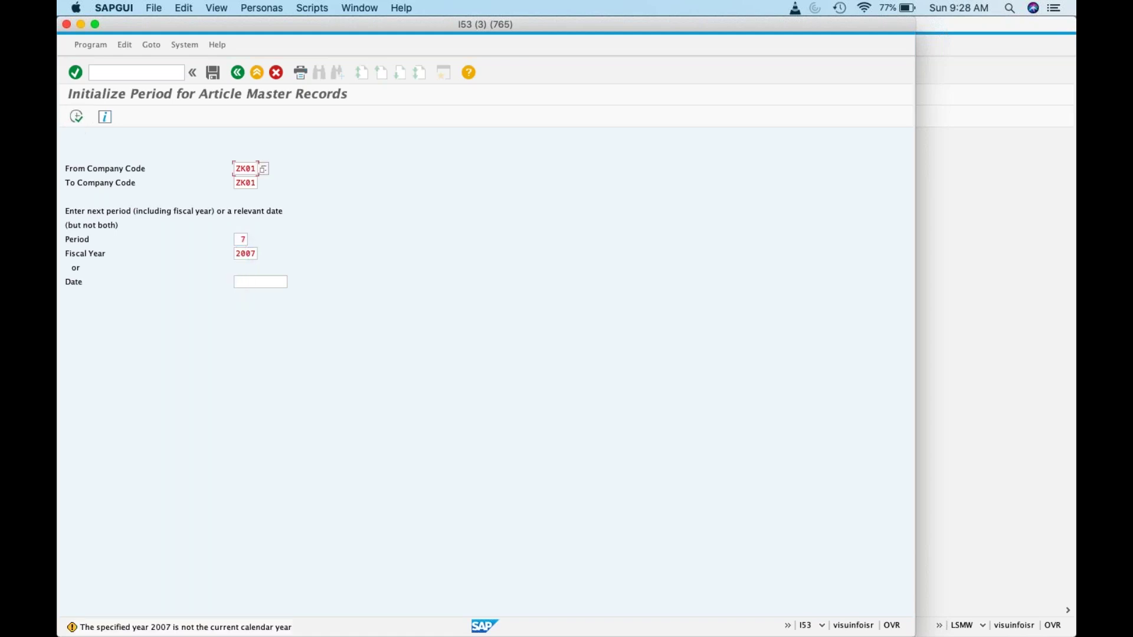
key("Return")
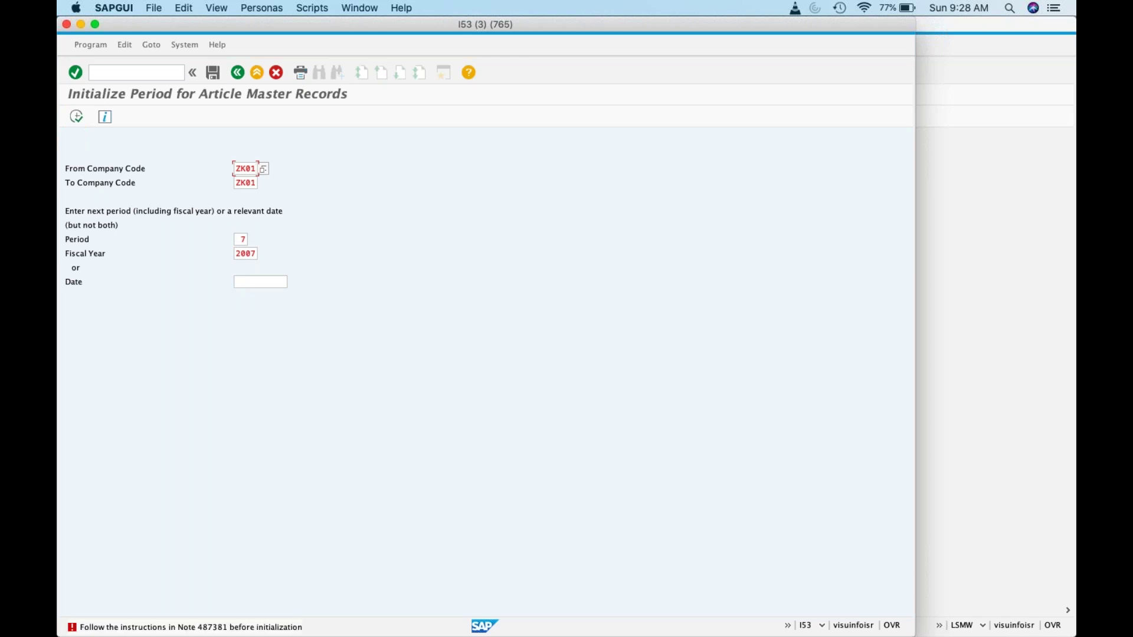
key("Return")
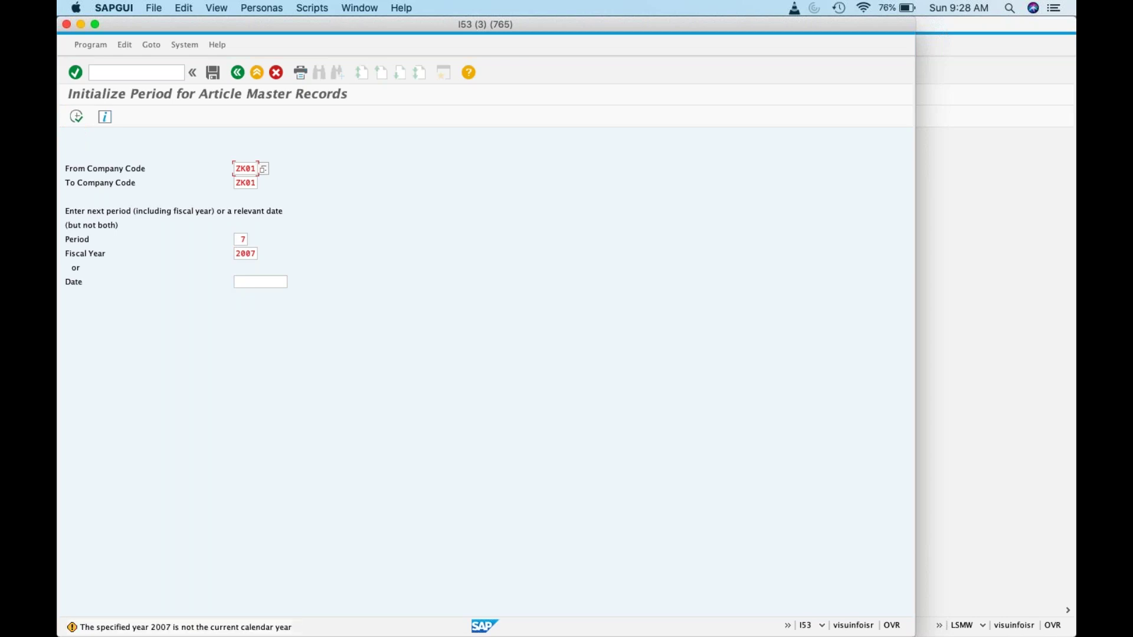
key("Return")
key("F8")
key("Return")
Step: Change the period to 08 and the fiscal year to 2020
left_click(242, 238)
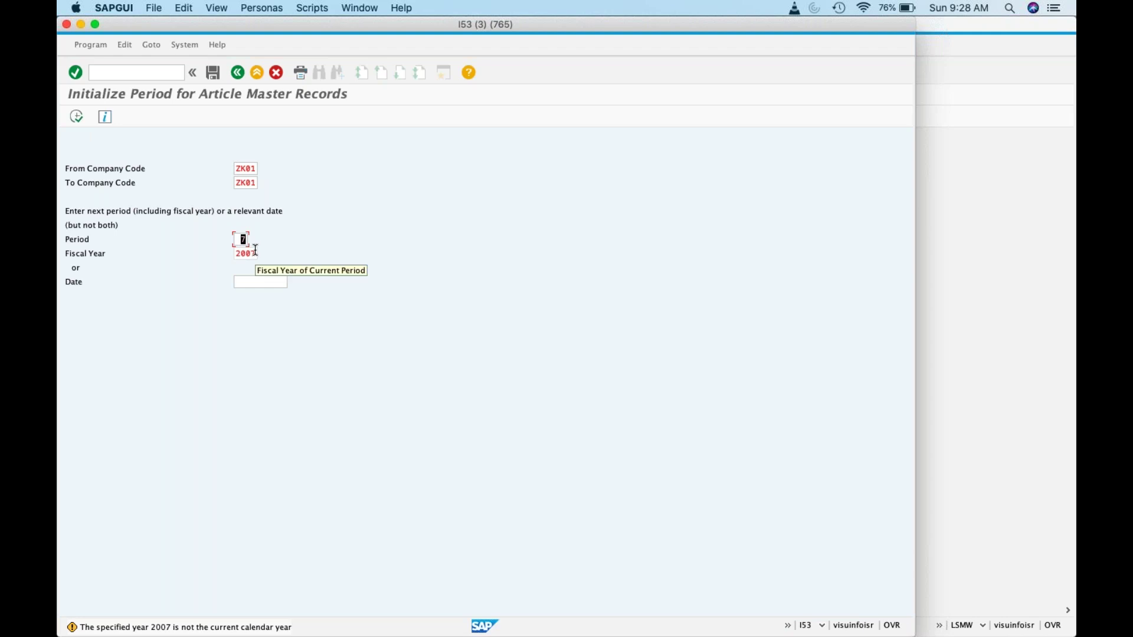
type("08")
left_click(253, 253)
type("2020")
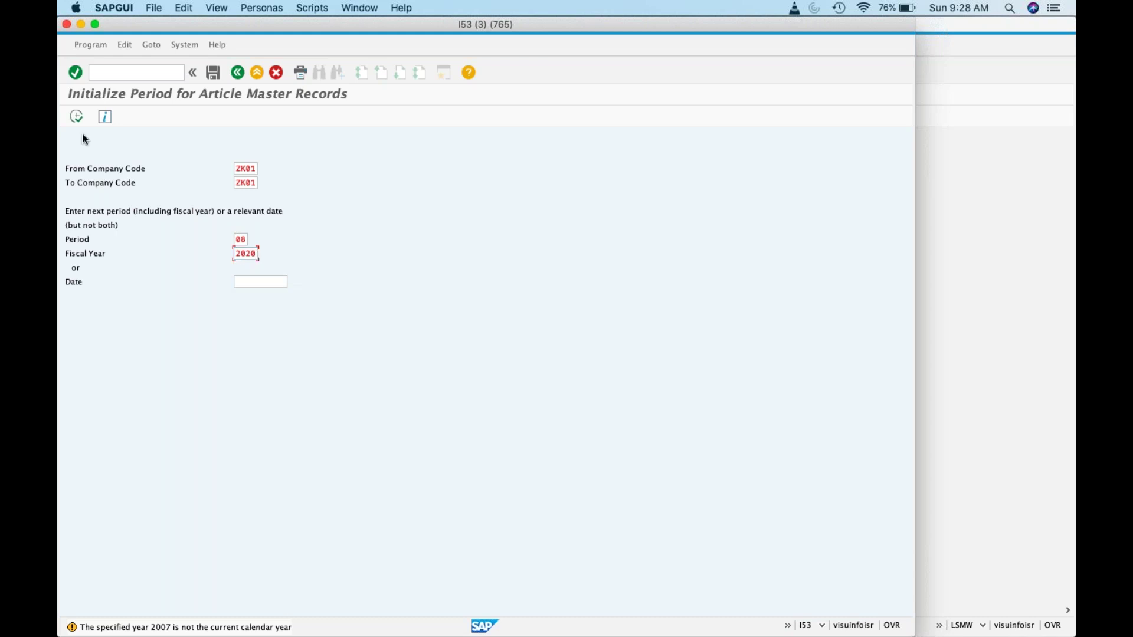
Step: Run the ZK01 initialization for 08/2020 and then for period 09; both are blocked by Note 487381
left_click(77, 116)
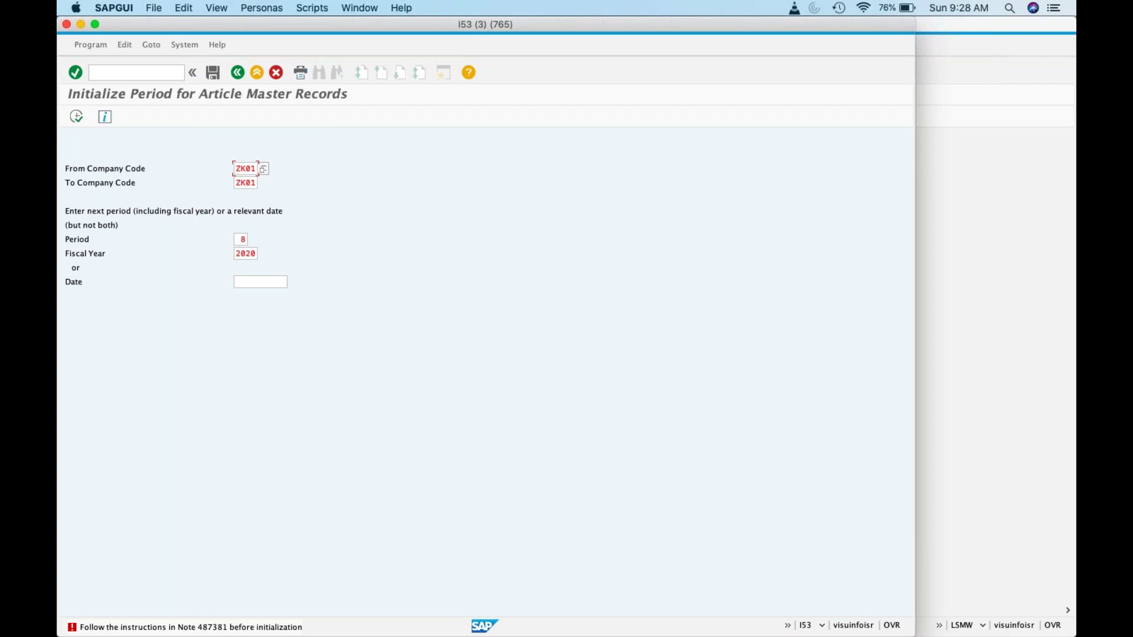
key("super+Tab")
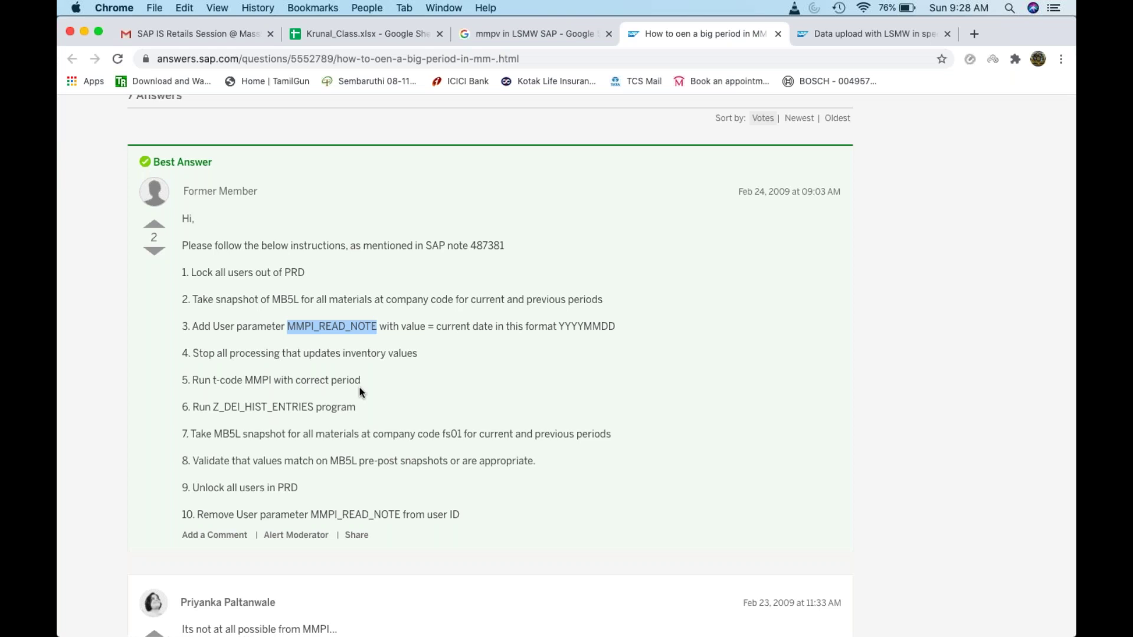
key("super+Tab")
left_click(242, 239)
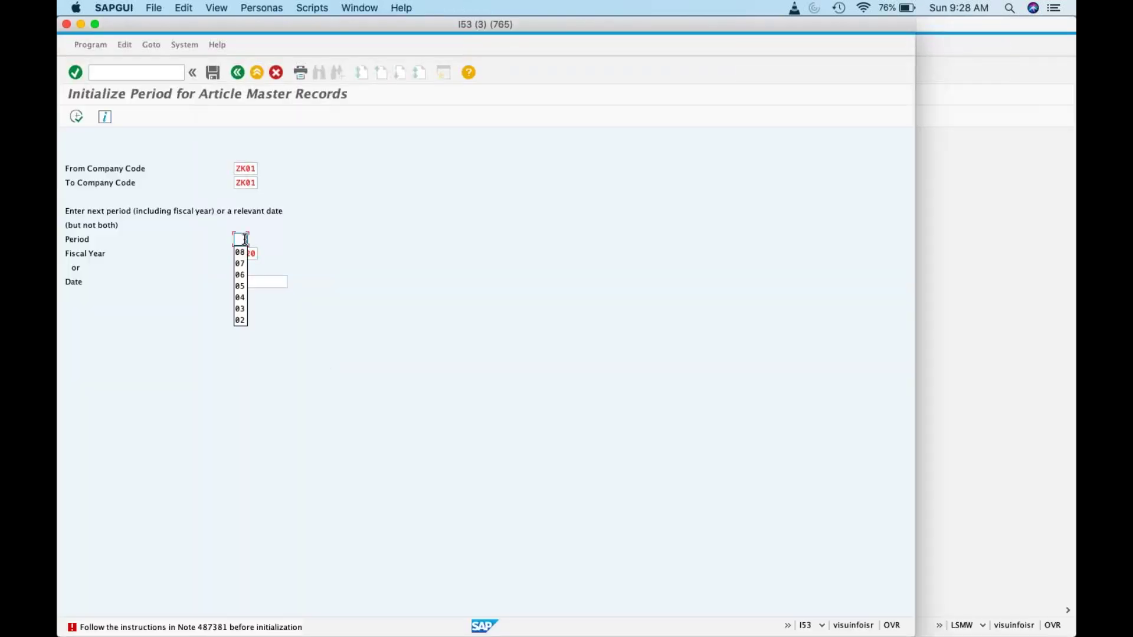
type("9")
left_click(76, 116)
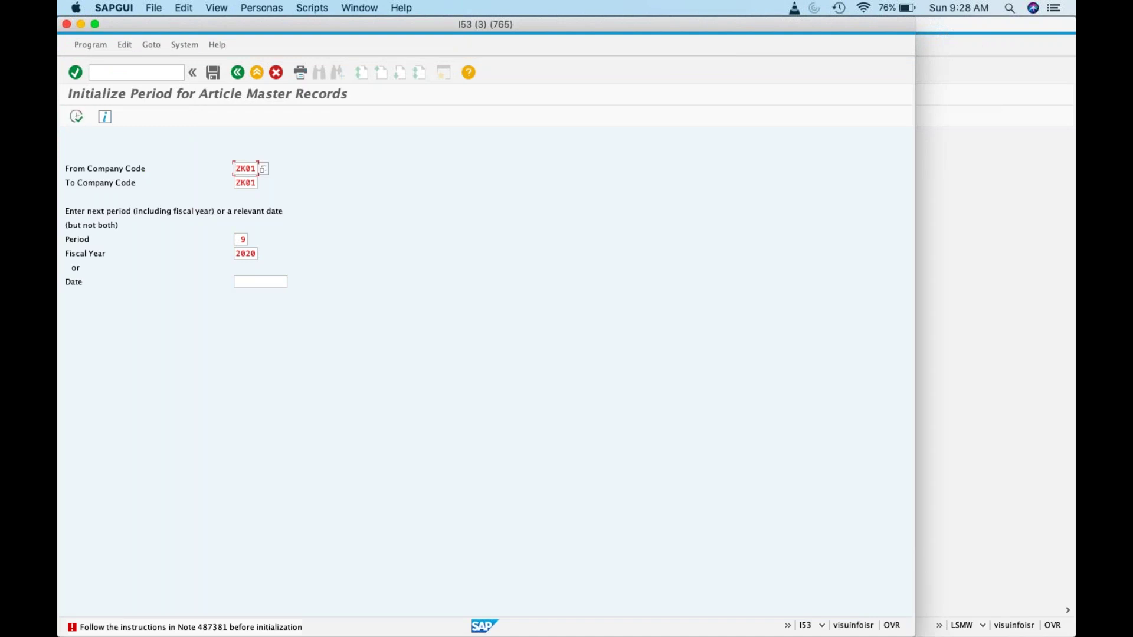
Step: Retry the ZK01 initialization with period 10 of 2020
left_click(247, 238)
key("BackSpace")
type("10")
left_click(79, 118)
left_click(134, 72)
Step: Restart MMPI and run the initialization for company codes ZK01 to ZK01, period 10/2020
type("/nmmpi")
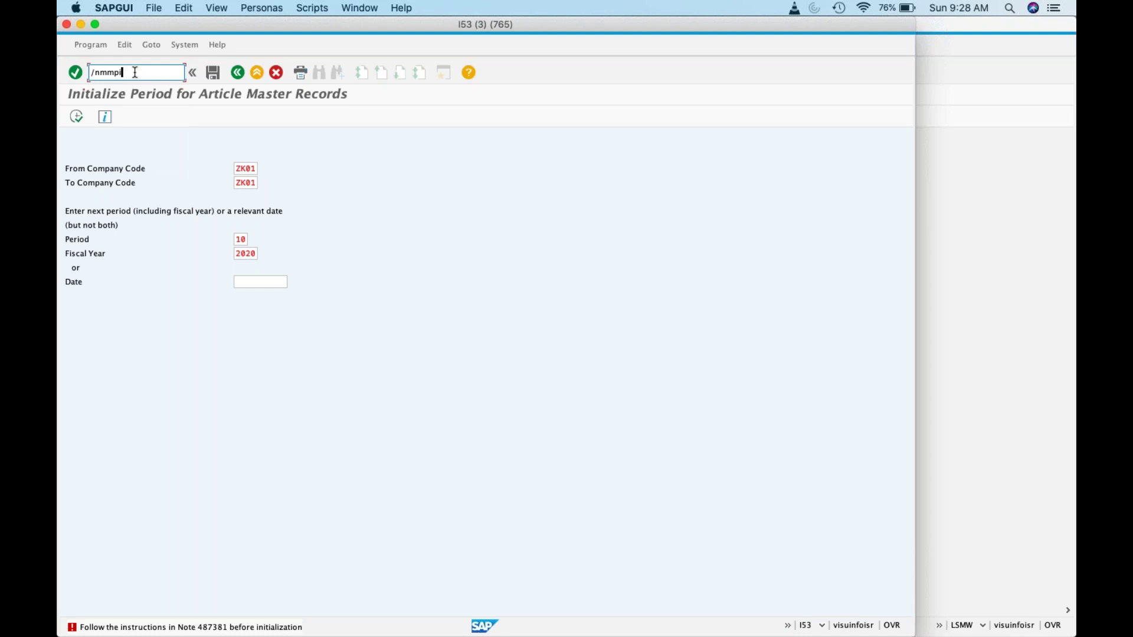
key("Return")
key("BackSpace")
type("ZK01")
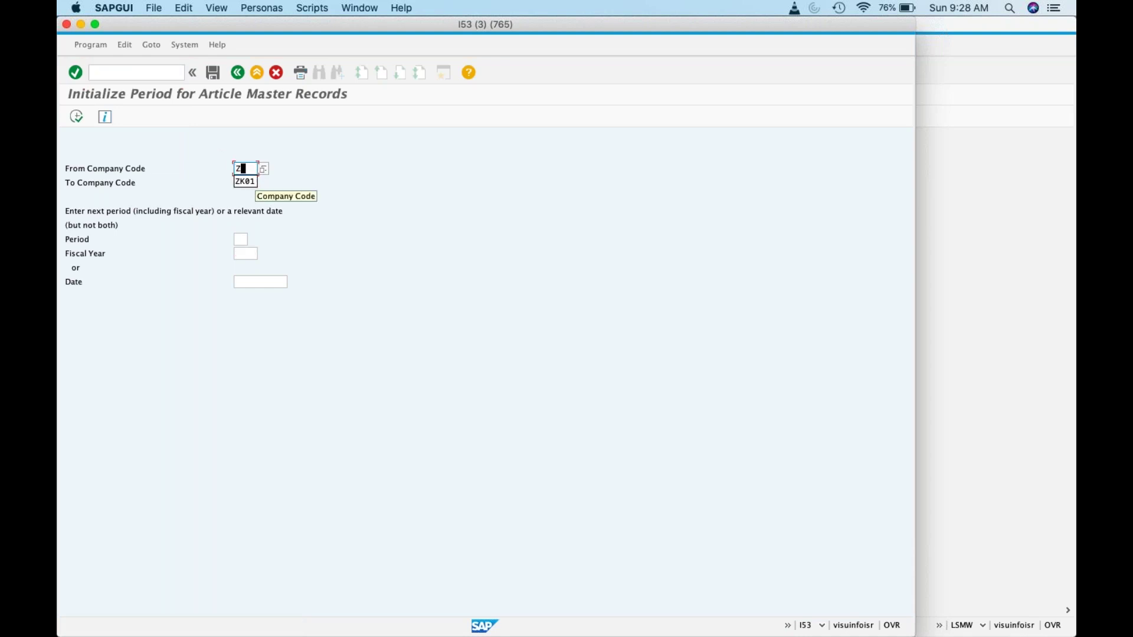
key("Tab")
type("ZK01")
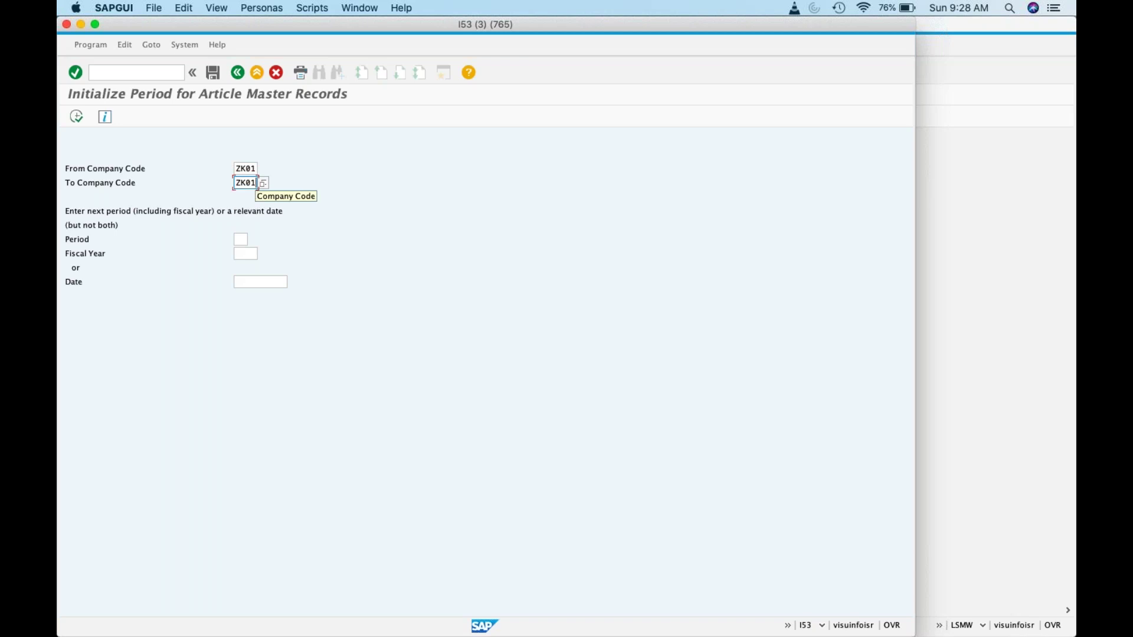
key("Tab")
type("10")
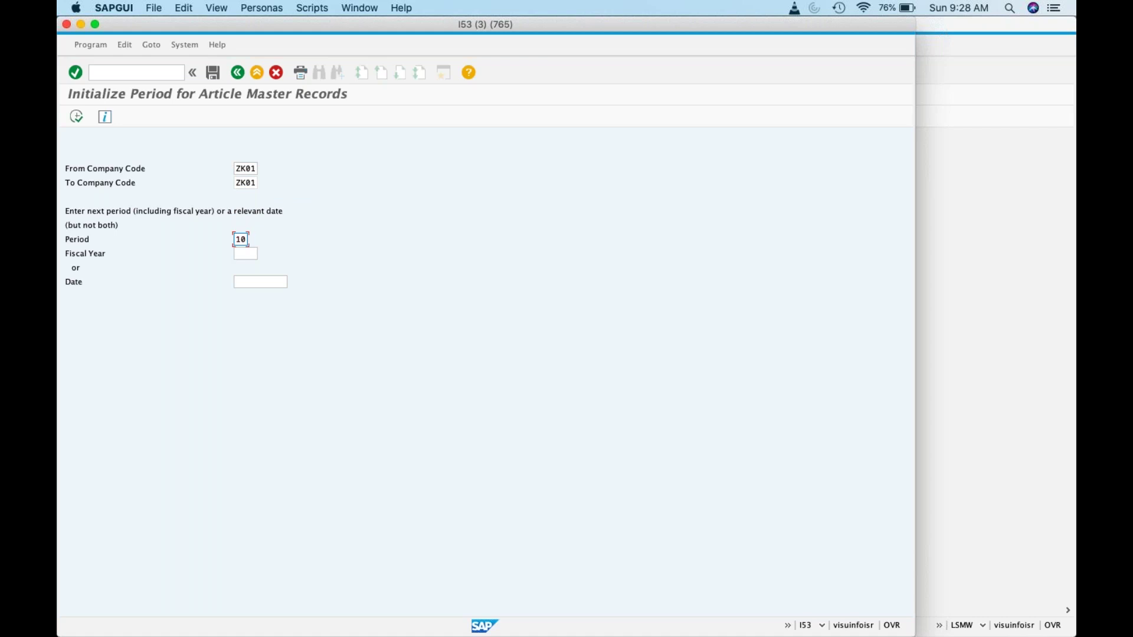
key("BackSpace")
key("BackSpace")
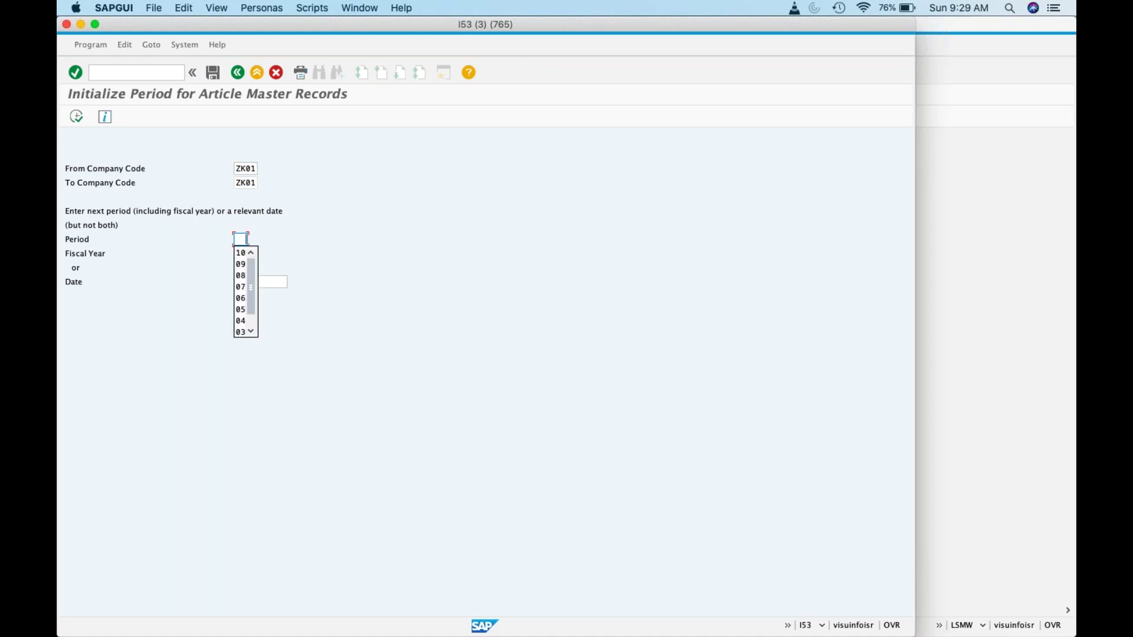
type("10")
key("Tab")
type("2020")
left_click(76, 117)
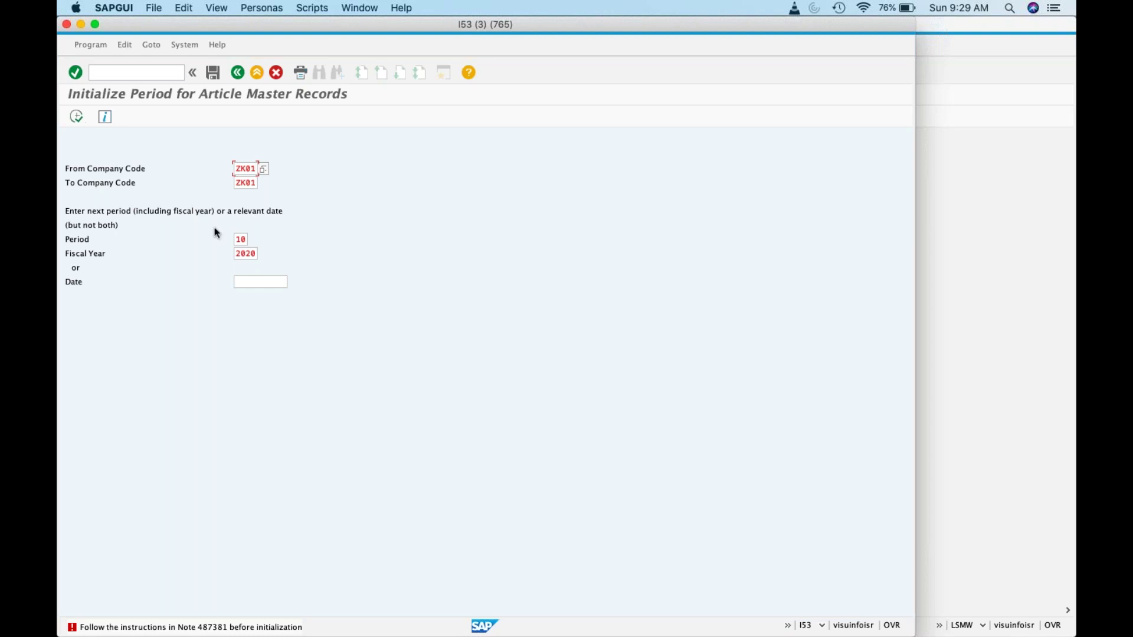
Step: Rerun with period 06, then go back to the SAP Easy Access menu
left_click(239, 238)
left_click(239, 239)
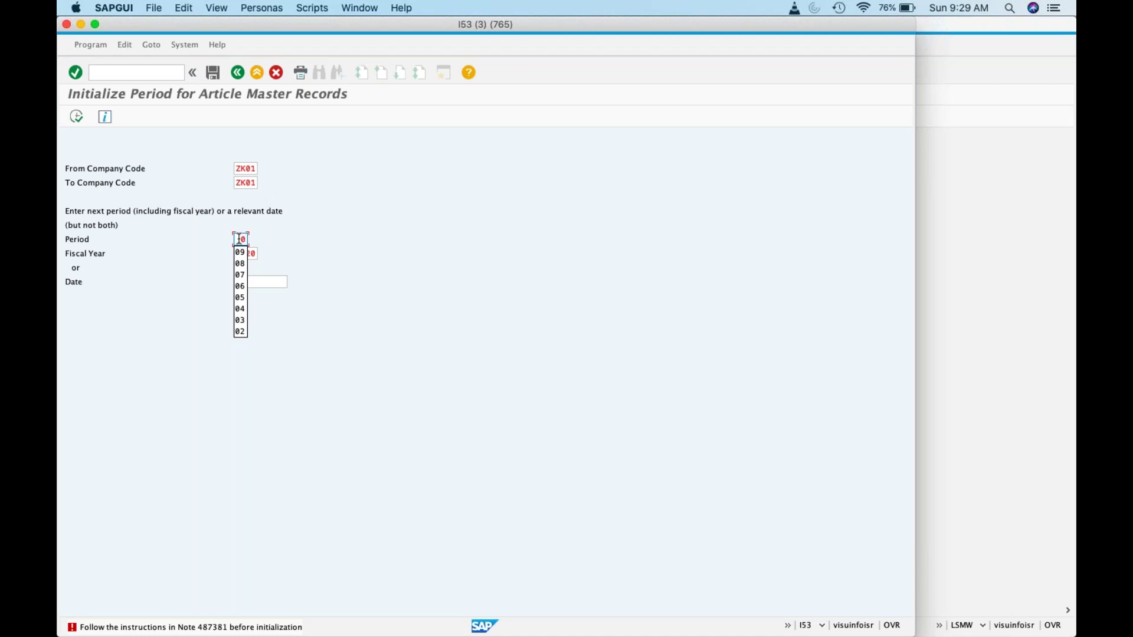
type("06")
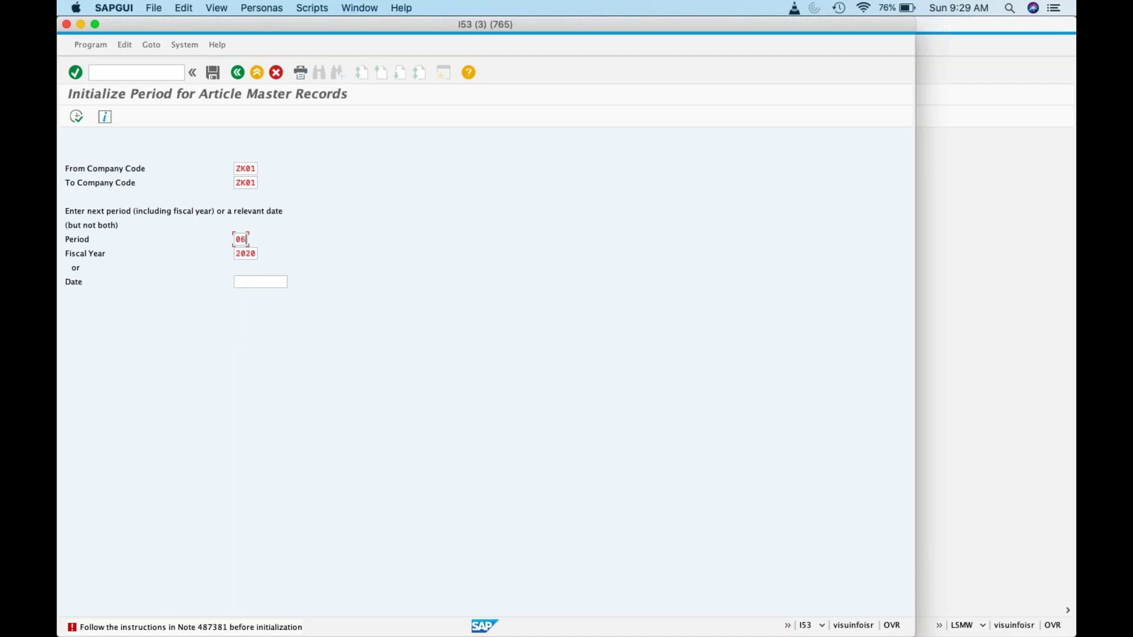
left_click(75, 119)
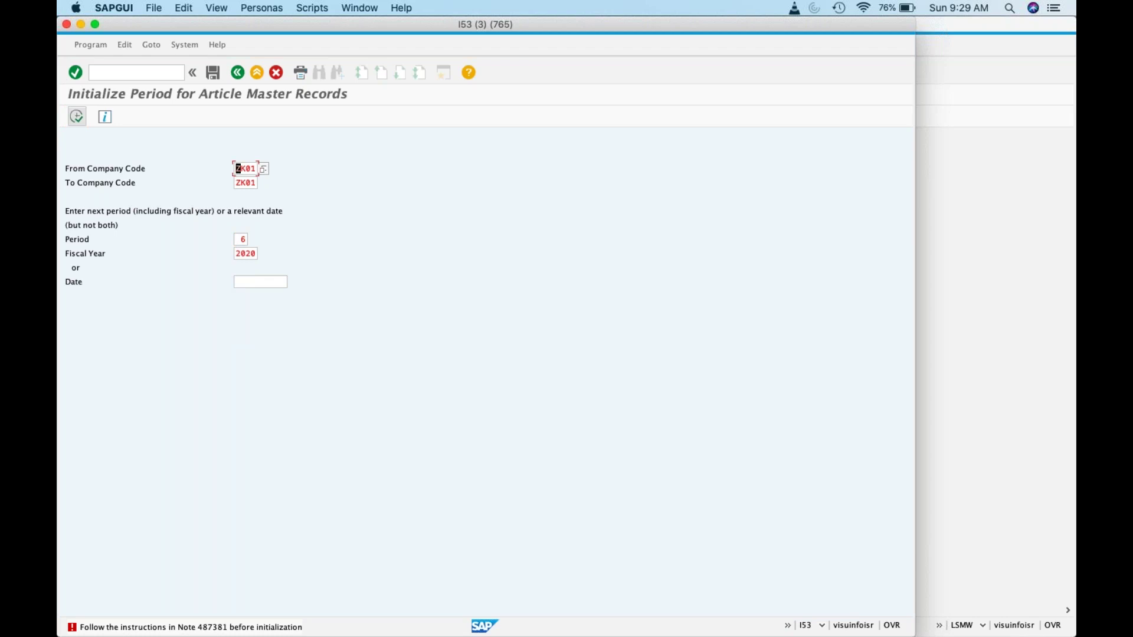
left_click(237, 72)
Step: Reopen MMPI and run the initialization for ZK01 to ZK01, period 07/2020
type("/n")
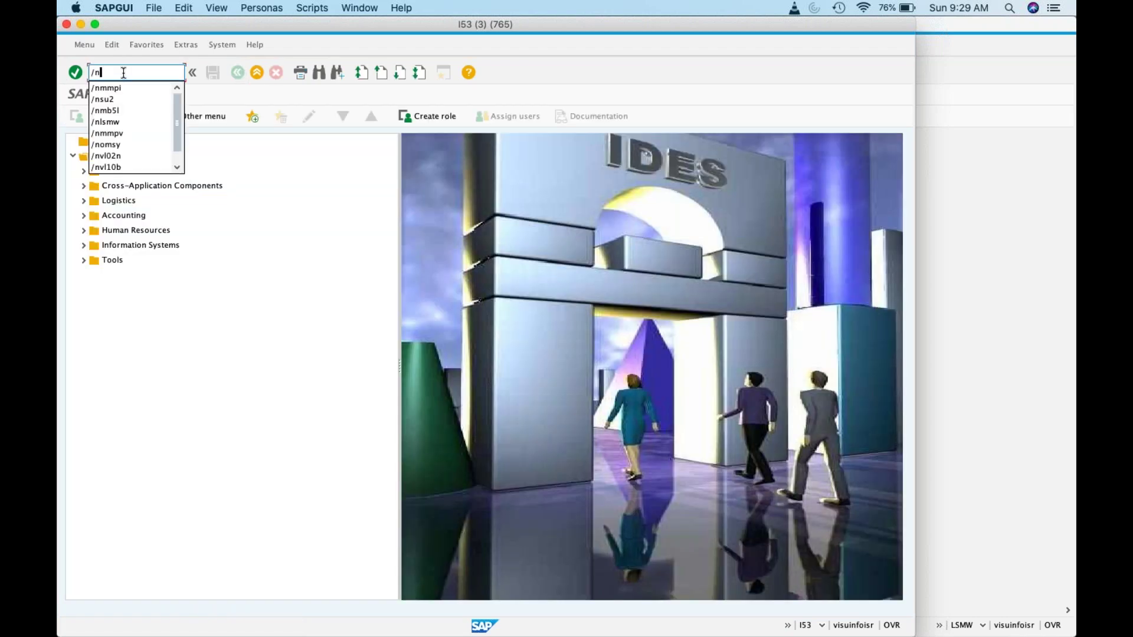
type("mmpi")
key("Return")
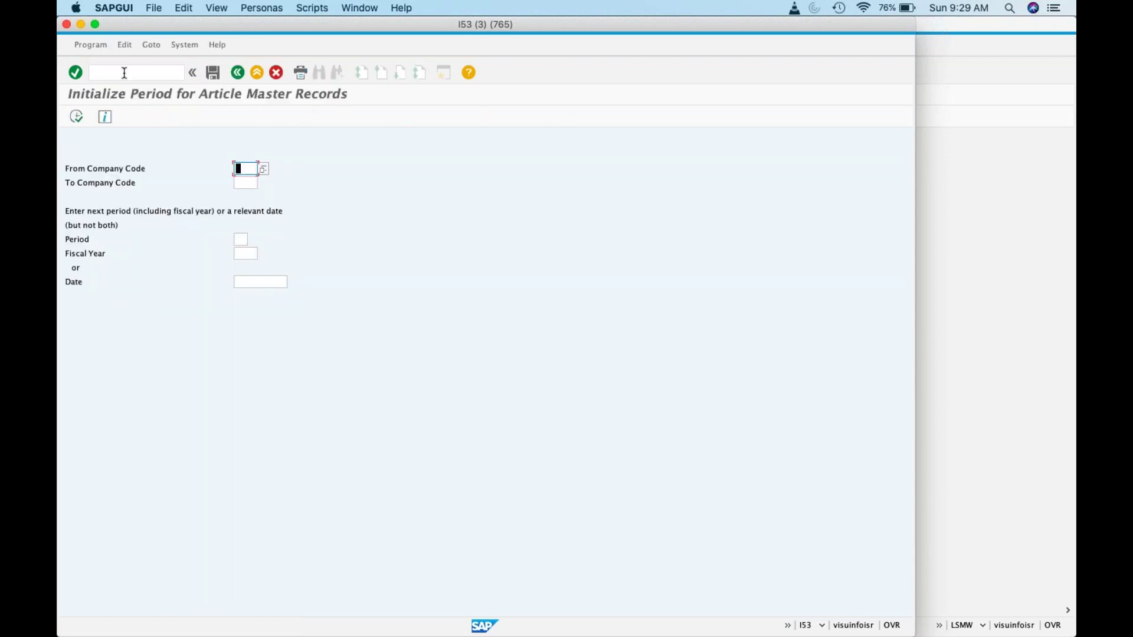
type("ZK01")
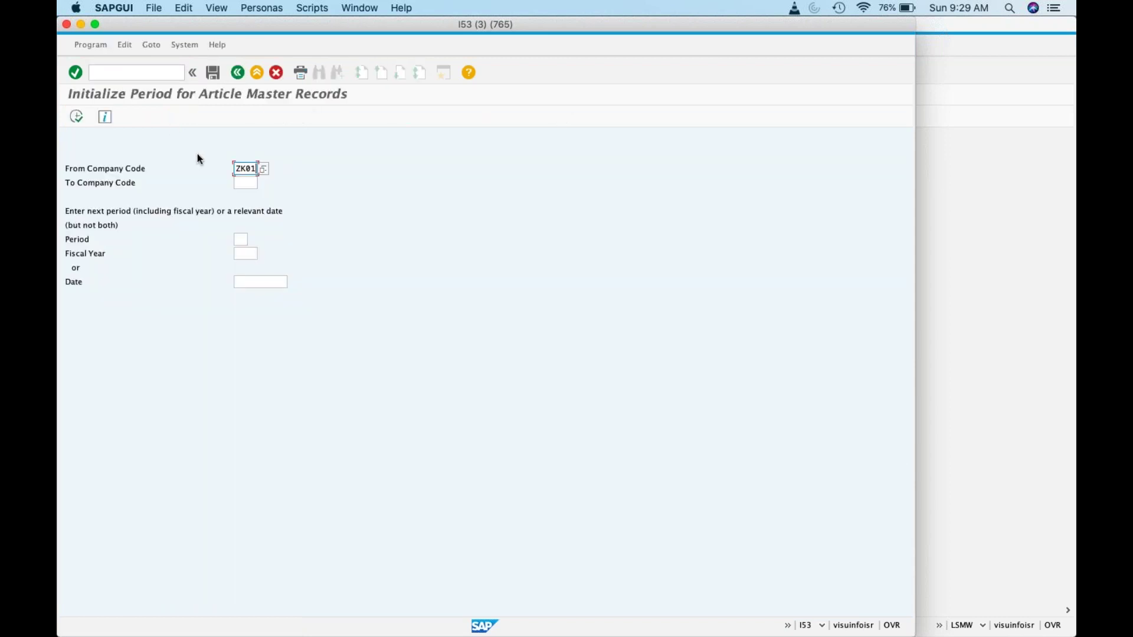
key("Tab")
type("ZK01")
key("Tab")
type("07")
left_click(239, 254)
type("2020")
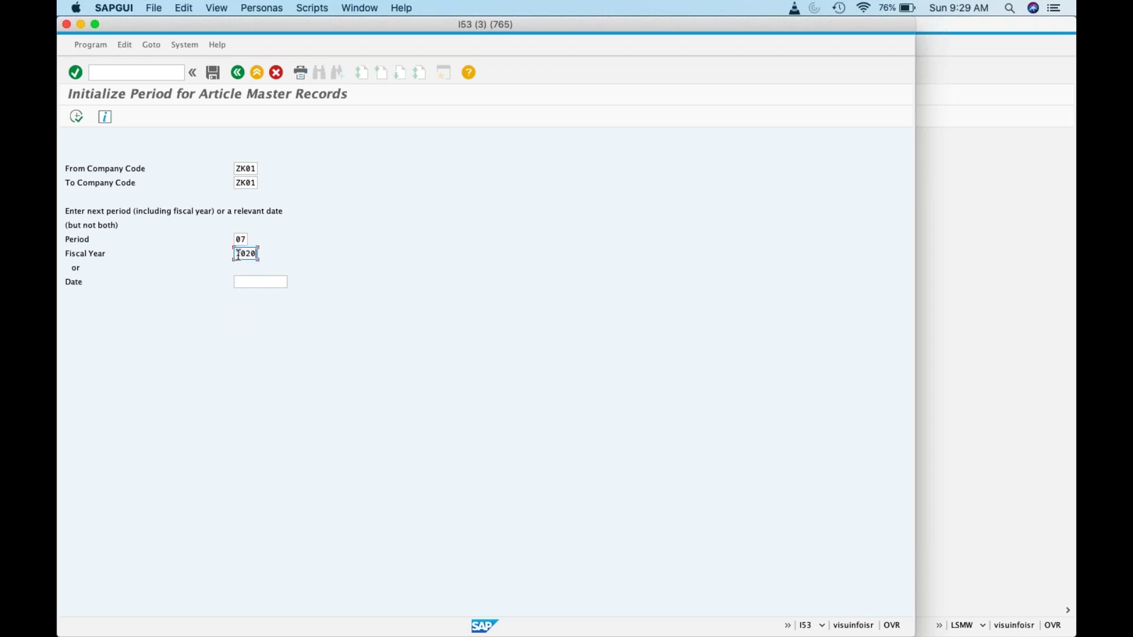
left_click(72, 117)
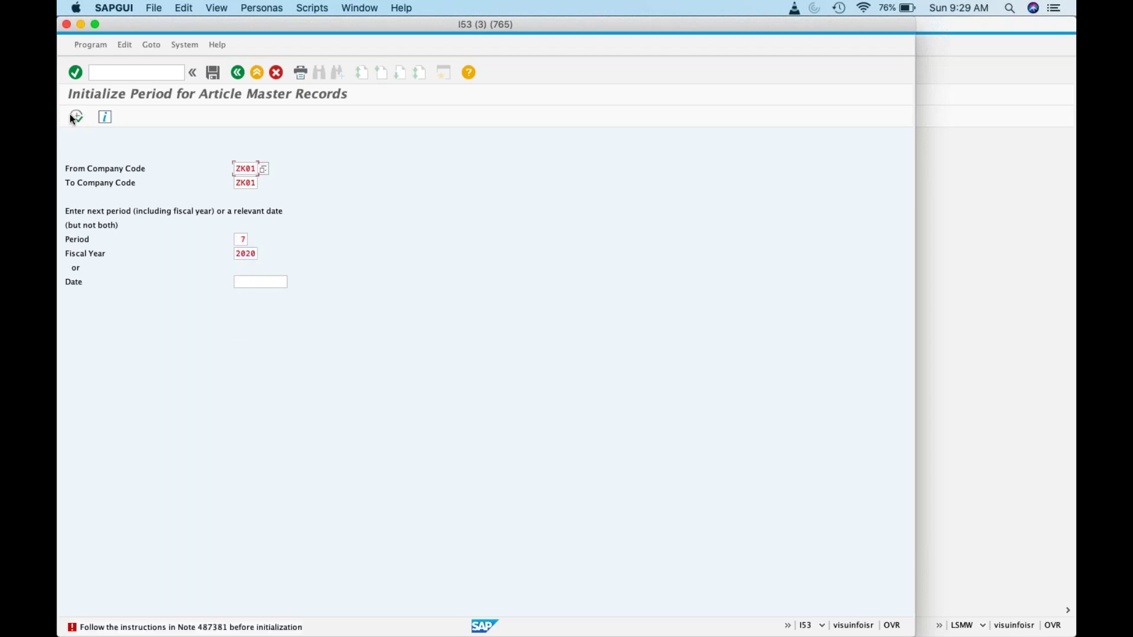
Step: Delete the year and period values so the initialization can use a date
left_click_drag(236, 253, 264, 255)
key("BackSpace")
left_click(246, 239)
key("BackSpace")
left_click(275, 282)
Step: Run the ZK01 initialization for date 01.09.2020, then bring up the Note 487381 forum answer
key("F4")
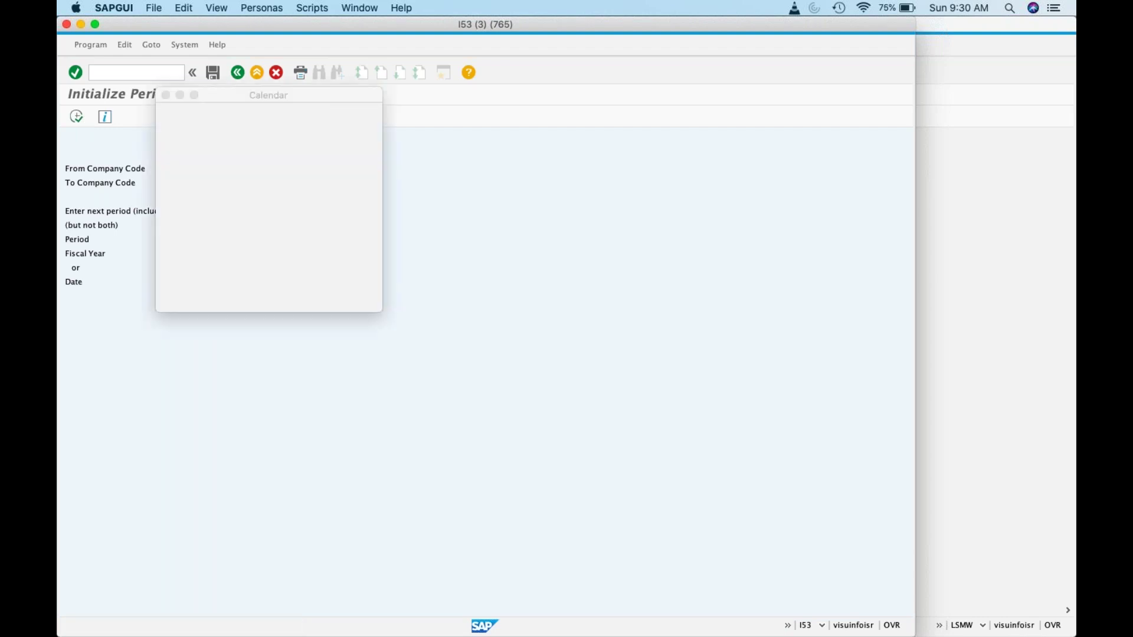
double_click(238, 181)
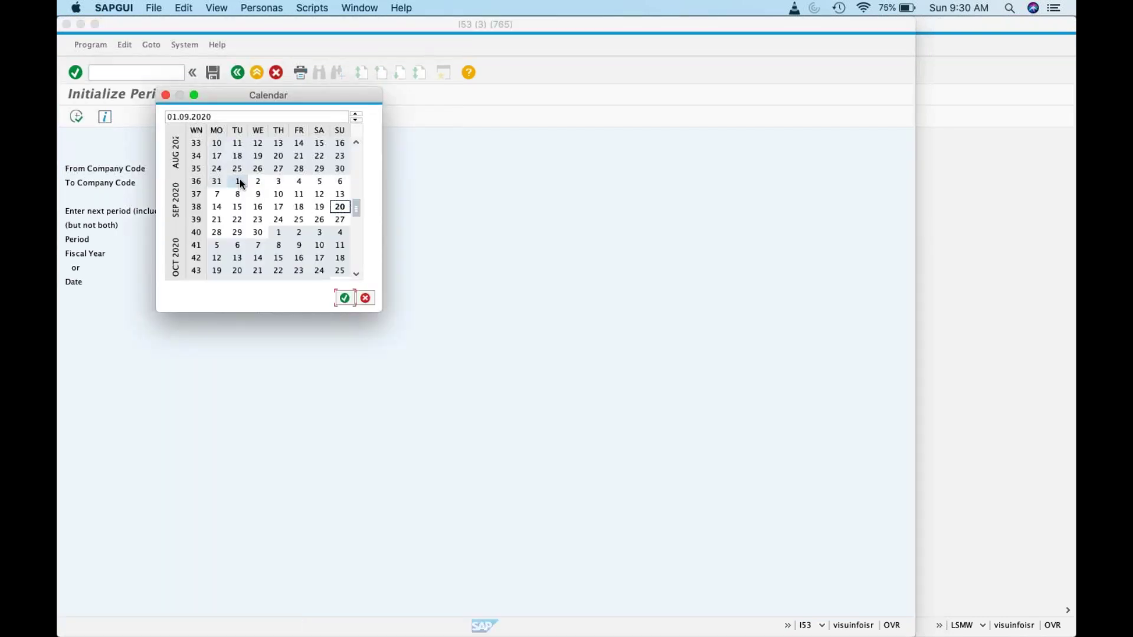
left_click(77, 116)
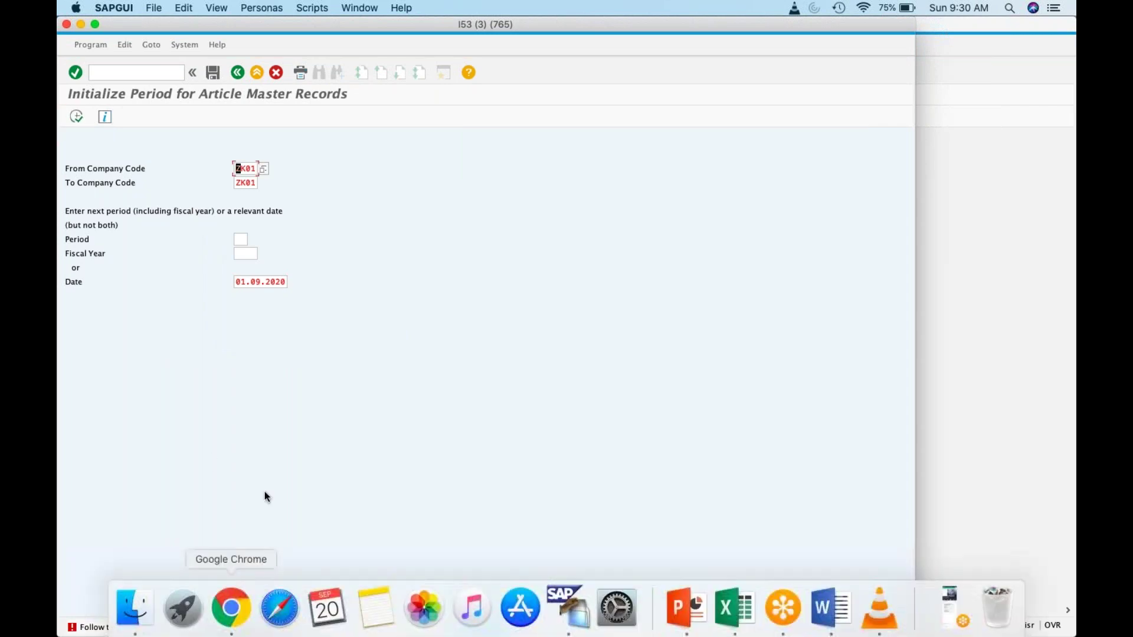
key("super+Tab")
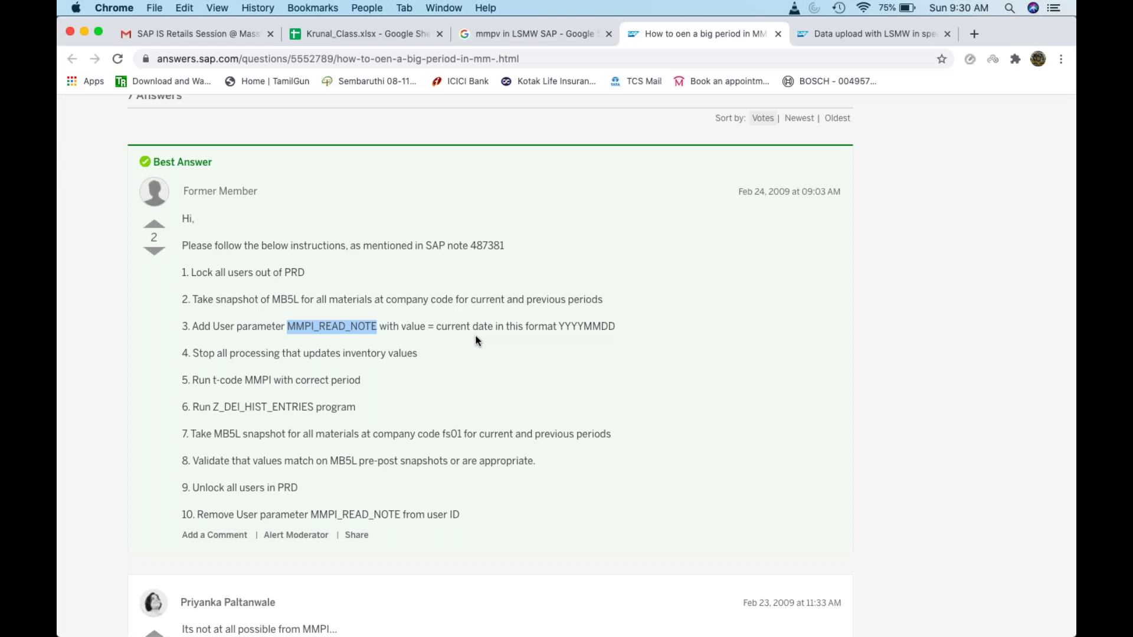
Step: Scroll the forum thread to the MARV/MMPI replies, then return to the SAP initialization screen
scroll(478, 341, "down", 6)
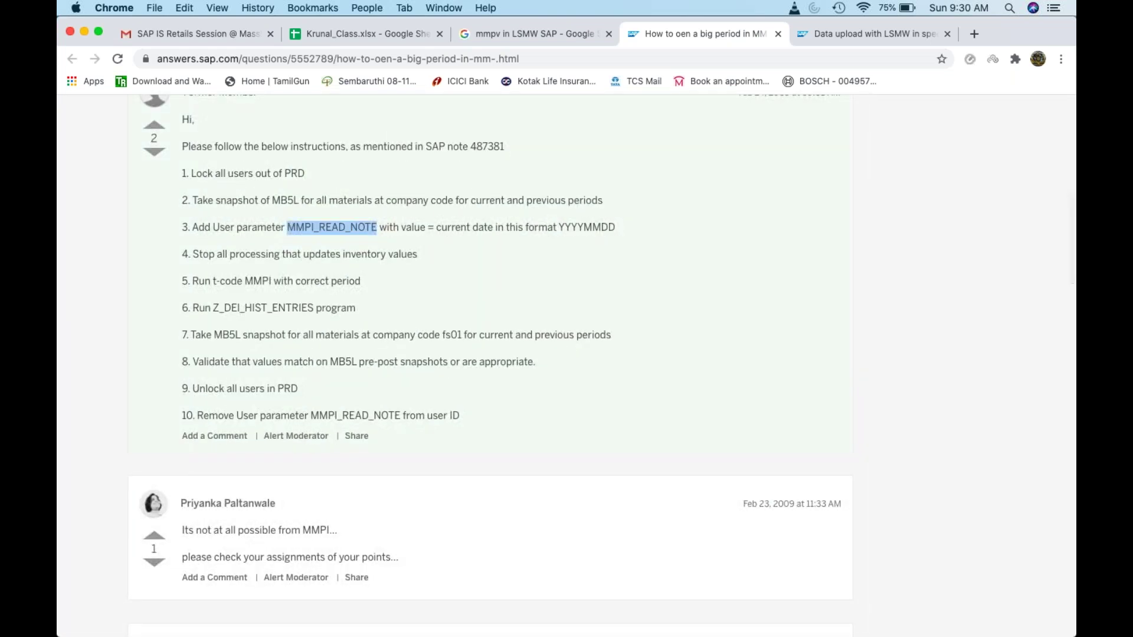
scroll(490, 366, "down", 8)
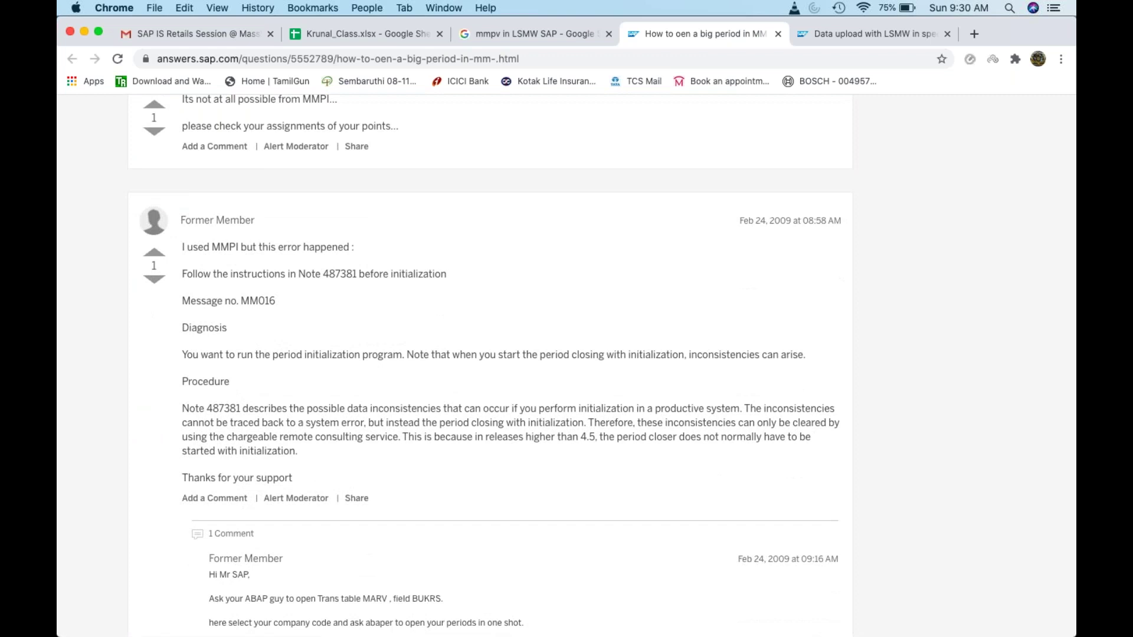
scroll(484, 366, "down", 3)
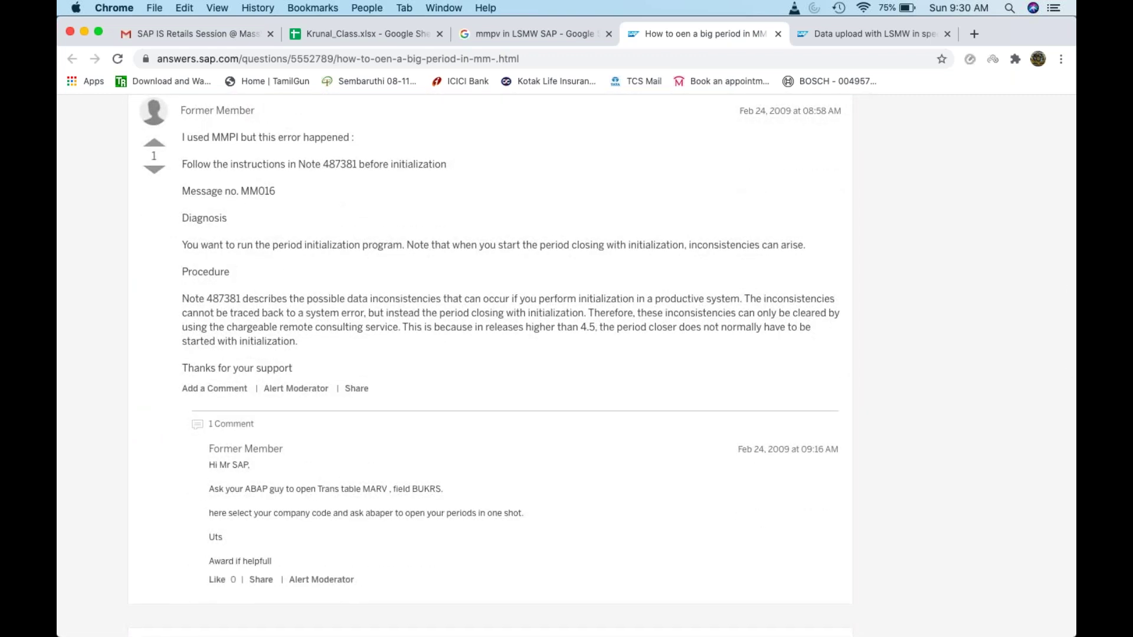
scroll(490, 359, "down", 1)
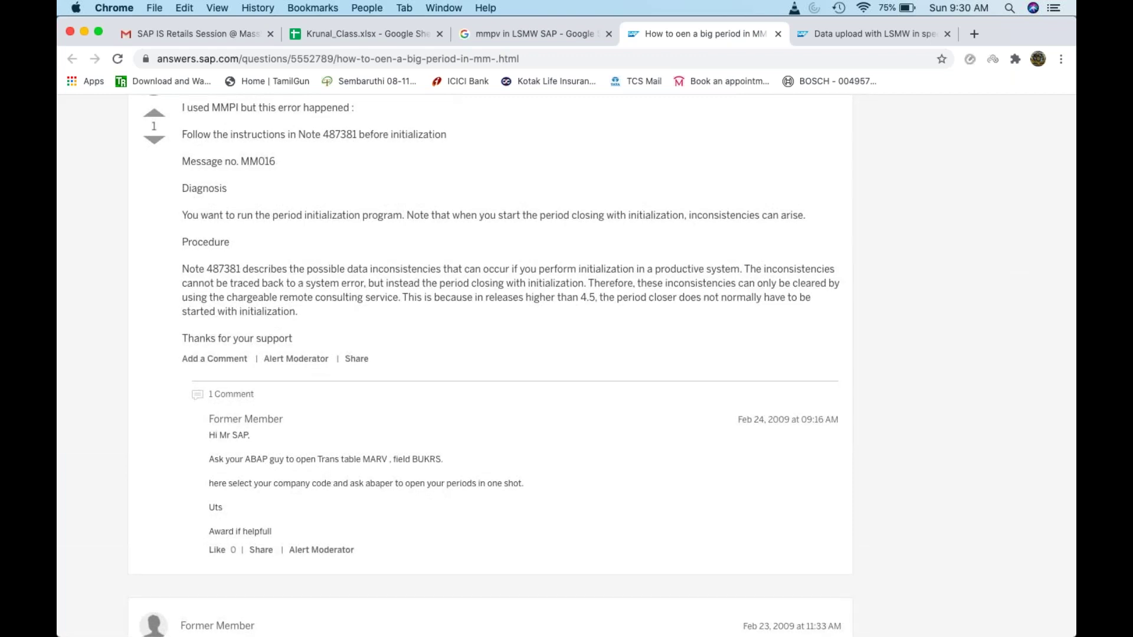
scroll(484, 366, "down", 1)
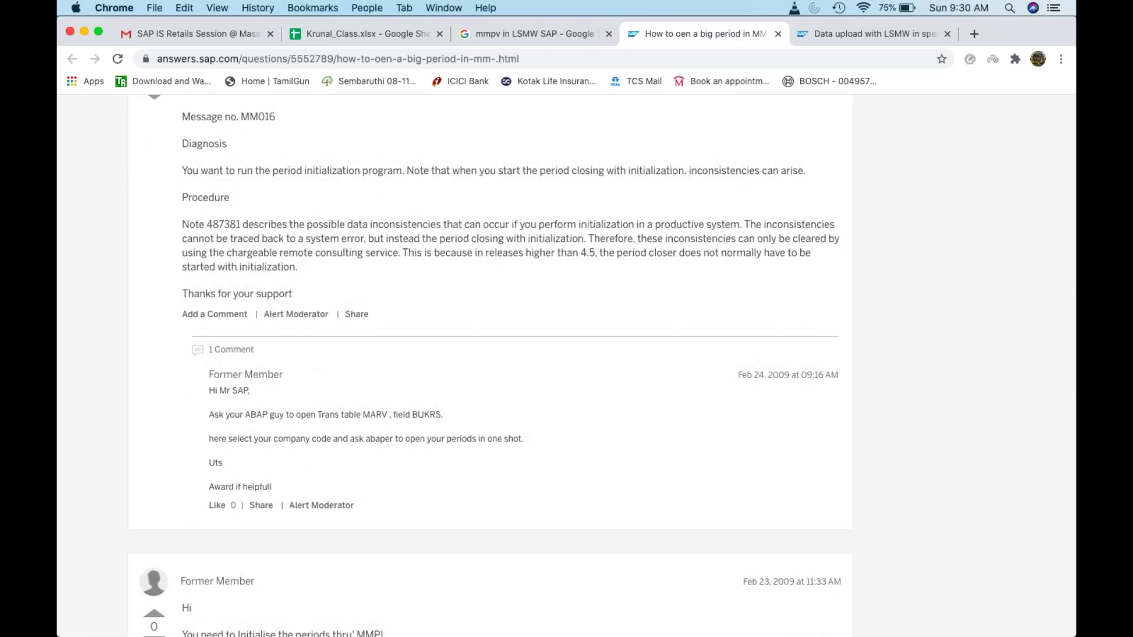
scroll(489, 366, "down", 1)
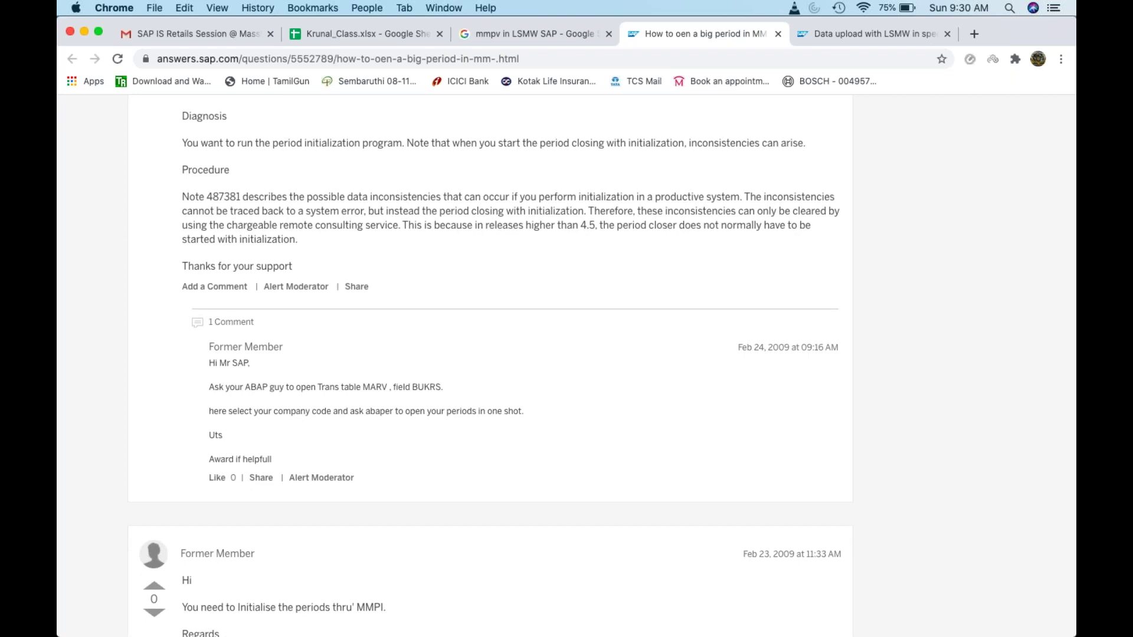
key("super+Tab")
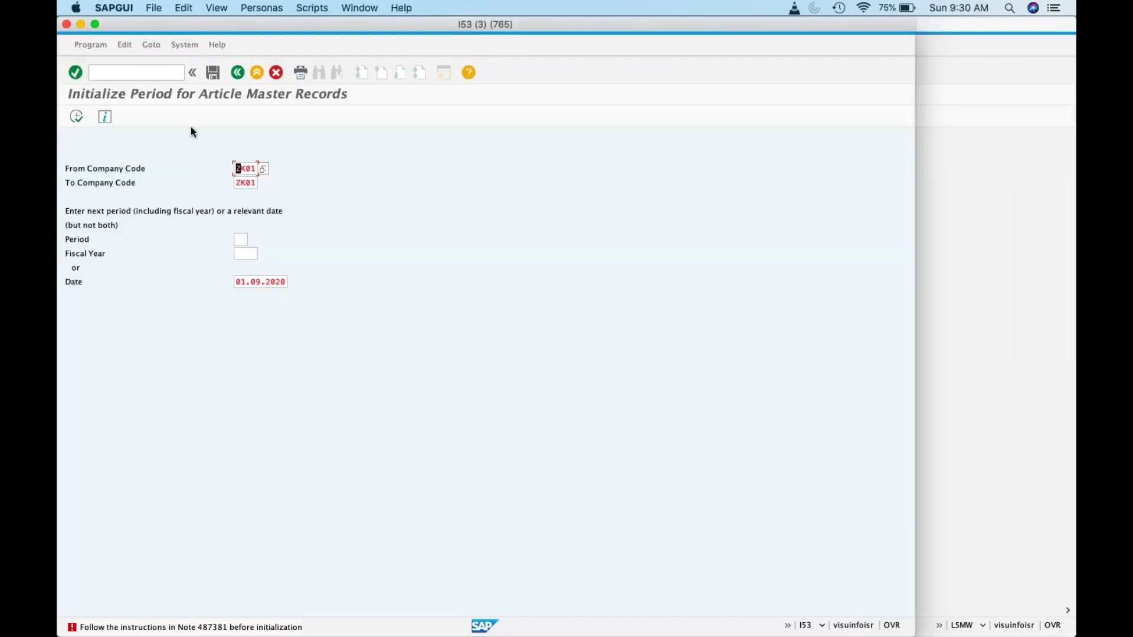
left_click(157, 72)
key("super+Tab")
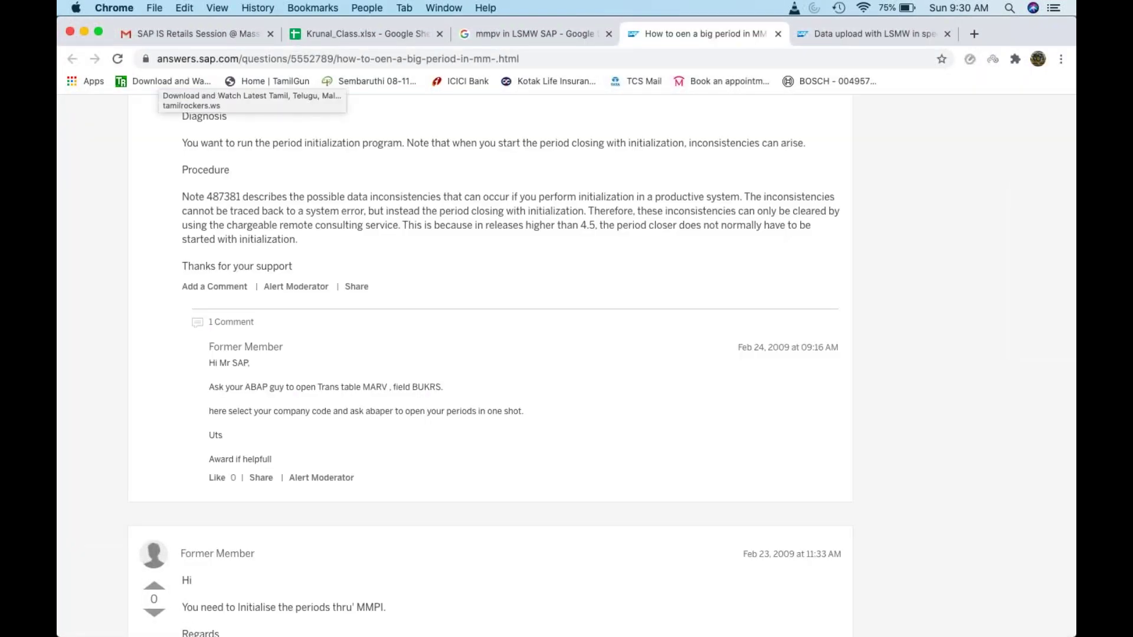
key("super+Tab")
Step: Open SE16N on table MARV and list the entry for company code ZK01
type("/ns")
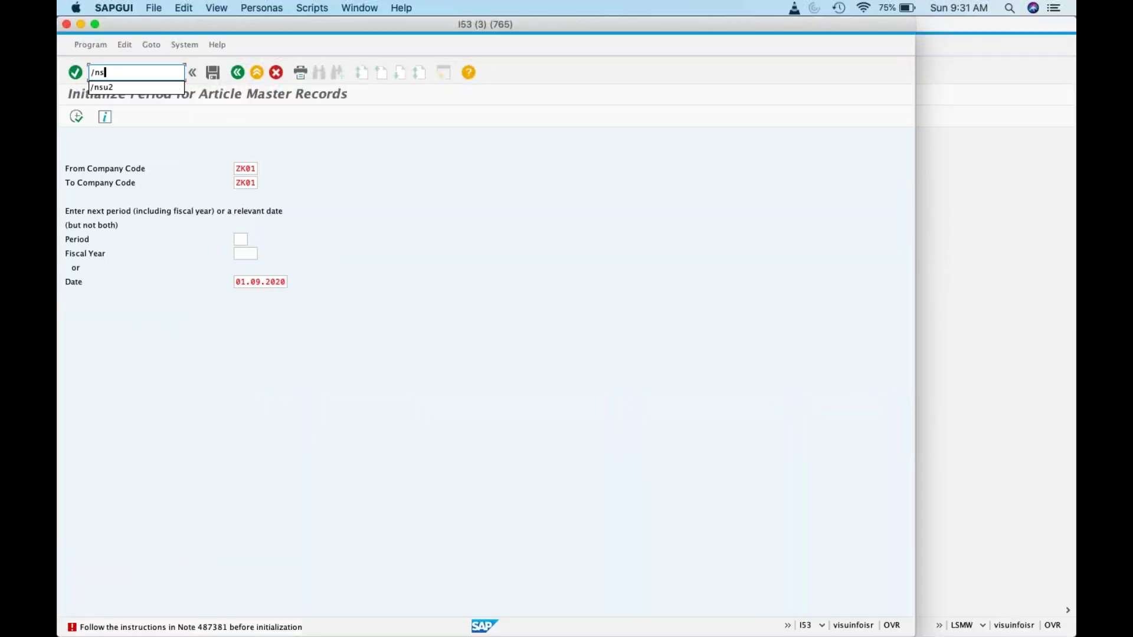
type("e16")
key("Return")
type("mara")
left_click(159, 73)
type("/nse16n")
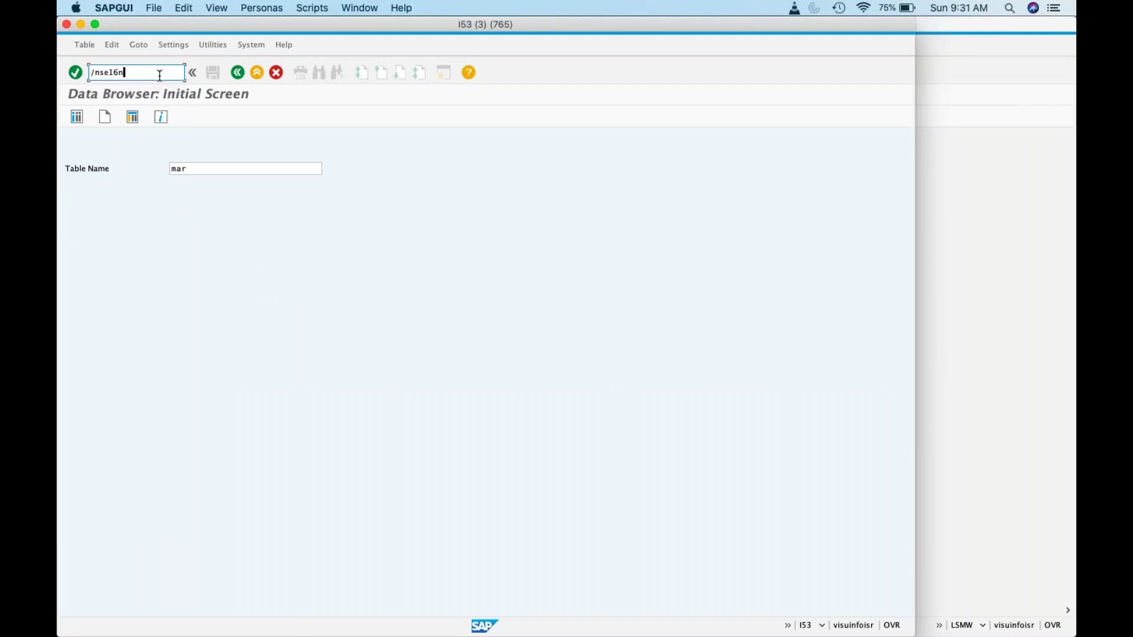
key("Return")
type("marv")
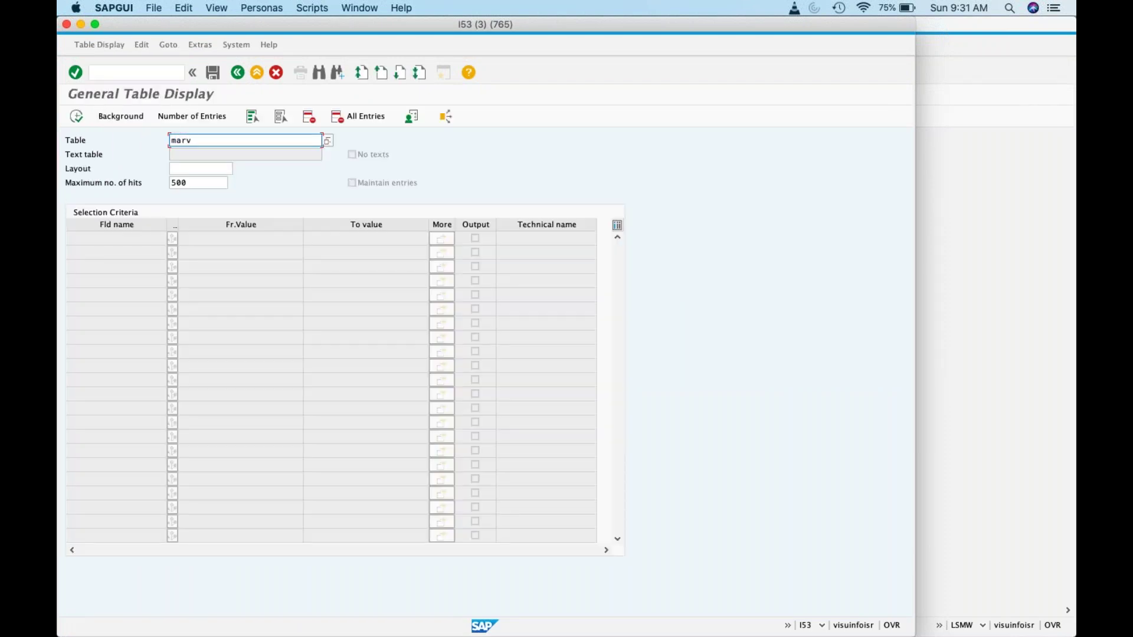
key("Return")
left_click(224, 254)
type("ZK01")
left_click(83, 112)
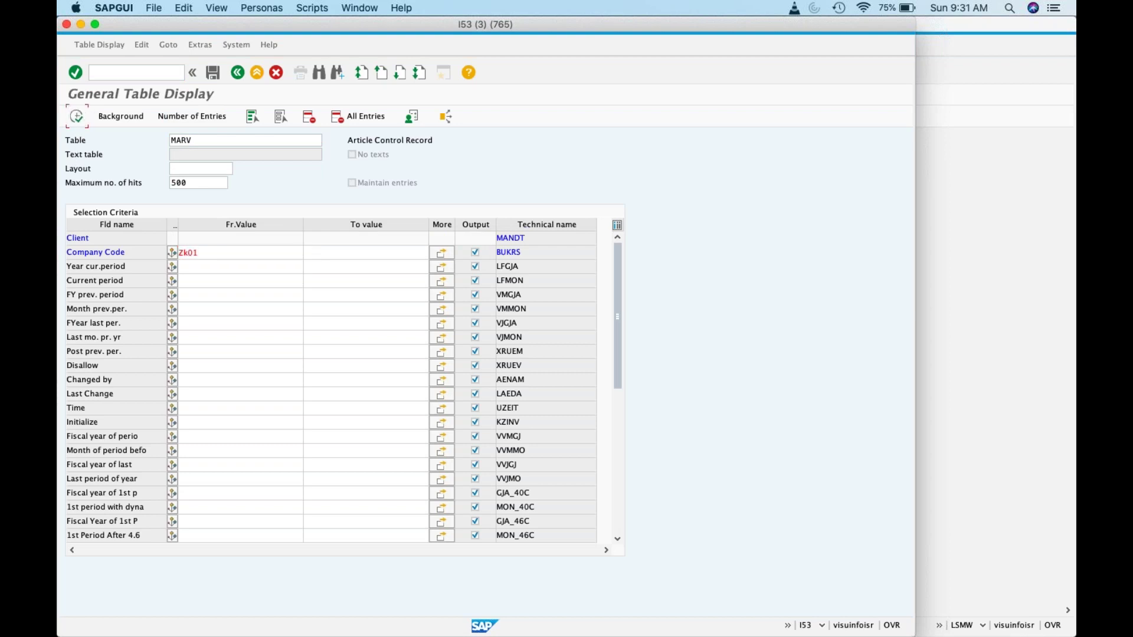
Step: Check the forum, enter /&SAP_EDIT, rerun the MARV query, then return to the main menu
key("super+Tab")
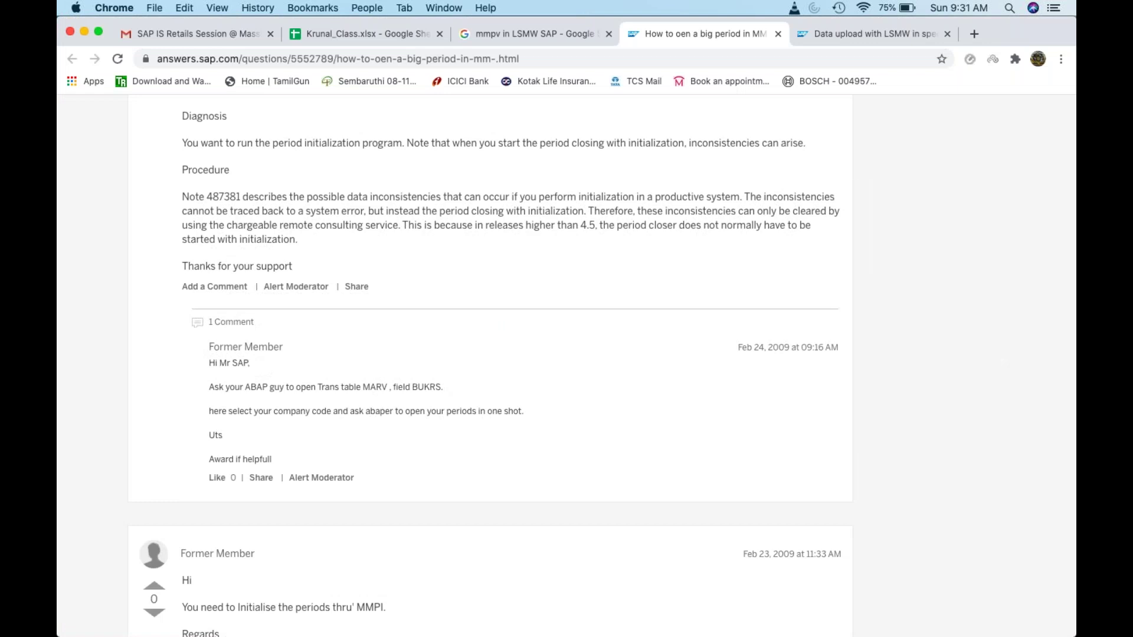
key("super+Tab")
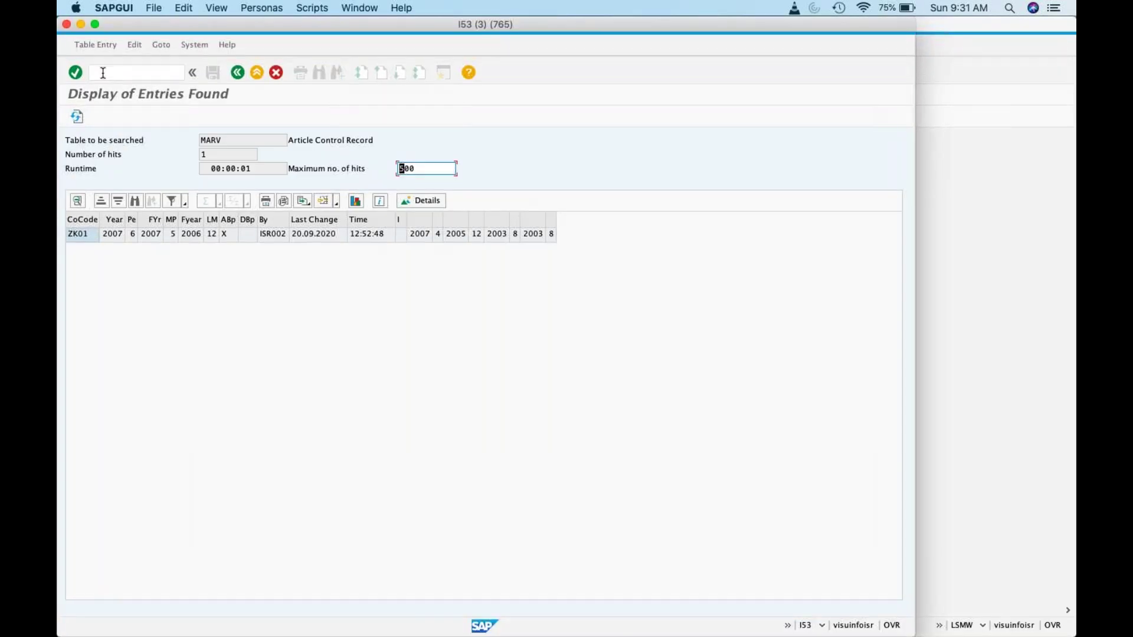
left_click(234, 72)
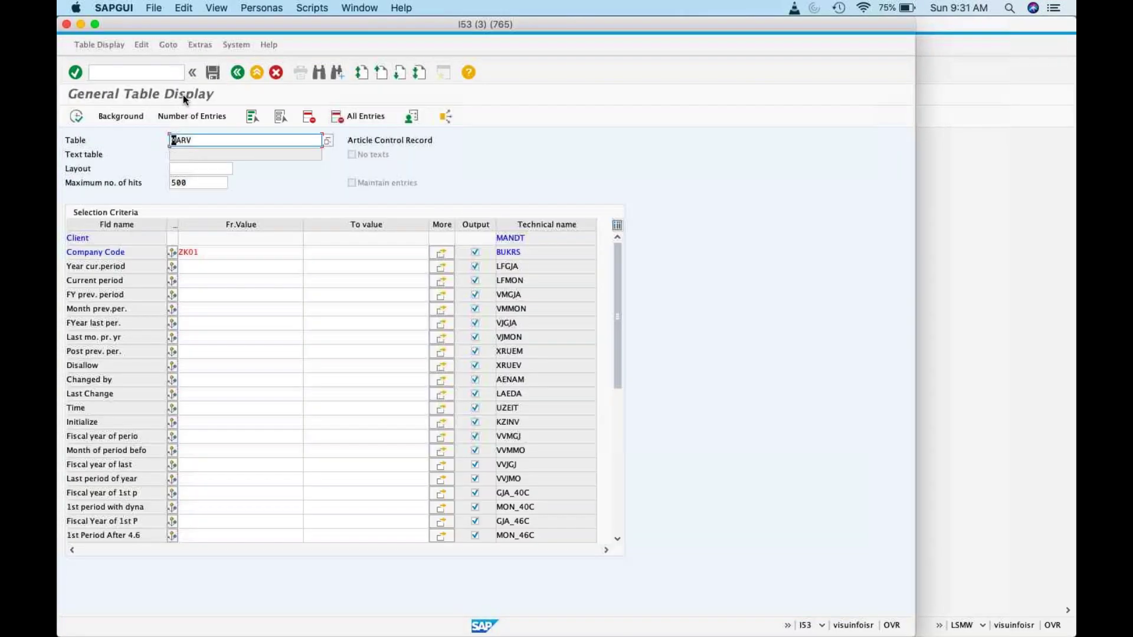
left_click(139, 76)
type("/")
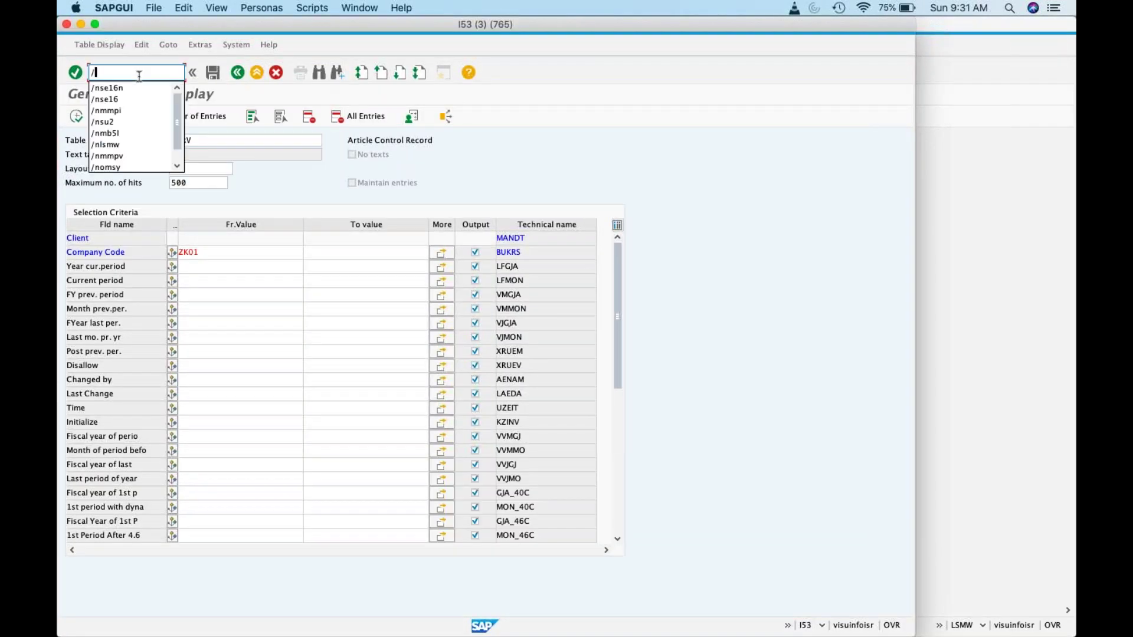
type("&SAP")
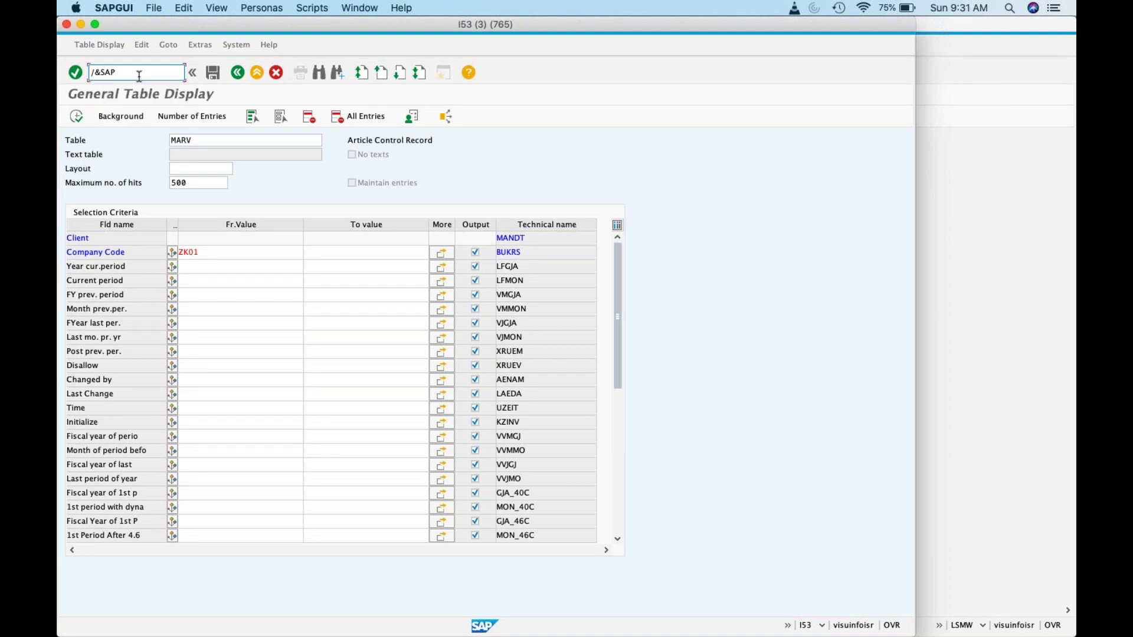
type("_EDIT")
key("Return")
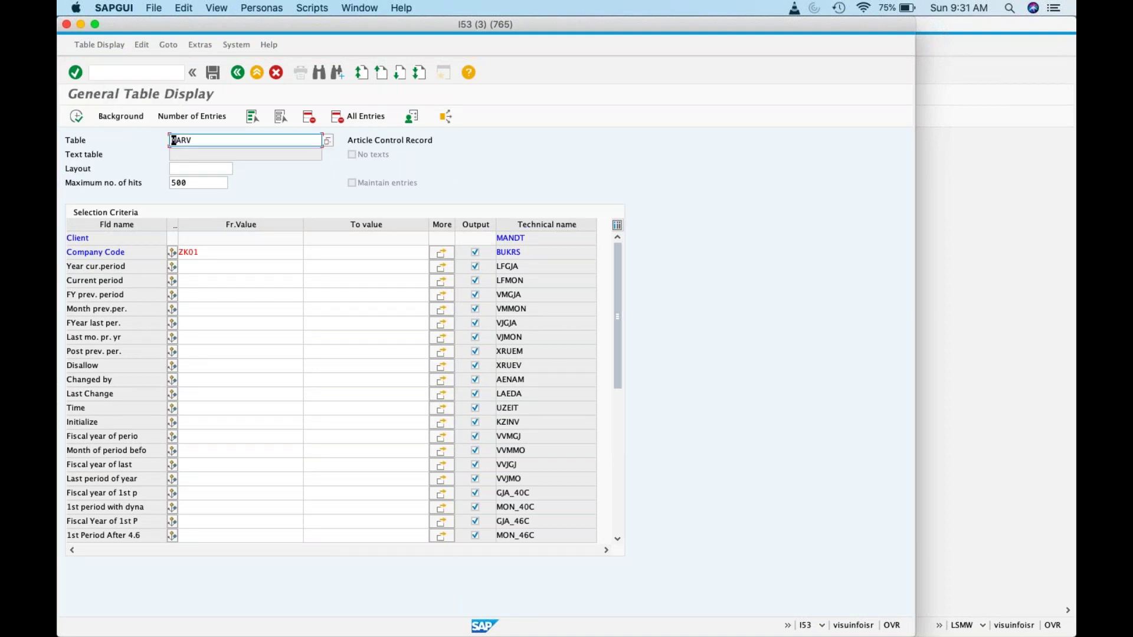
left_click(76, 117)
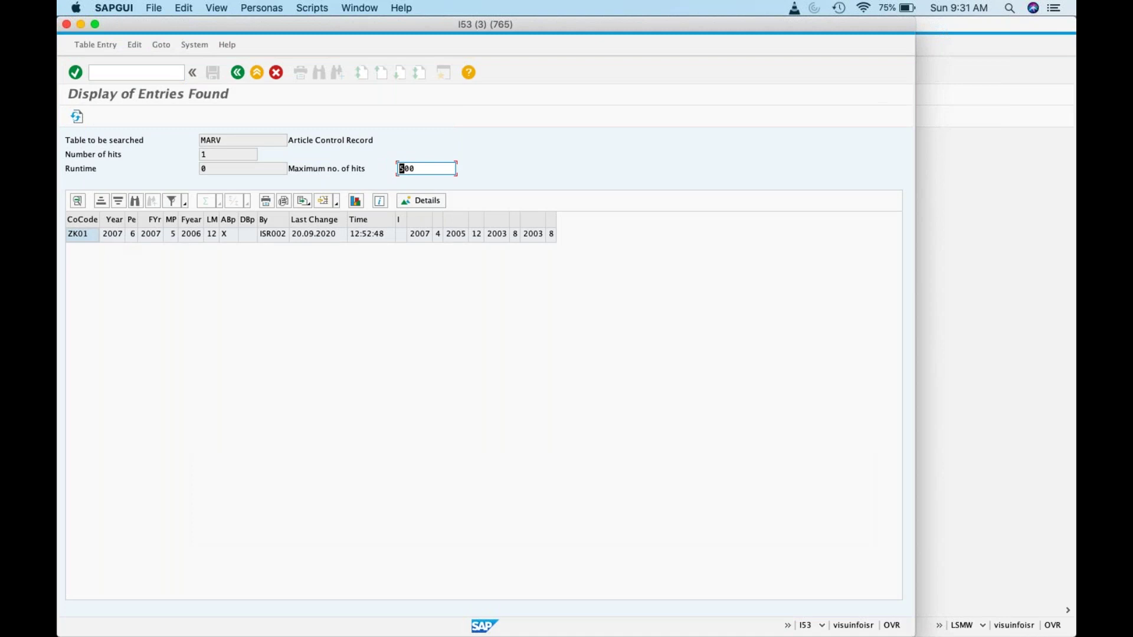
left_click(243, 76)
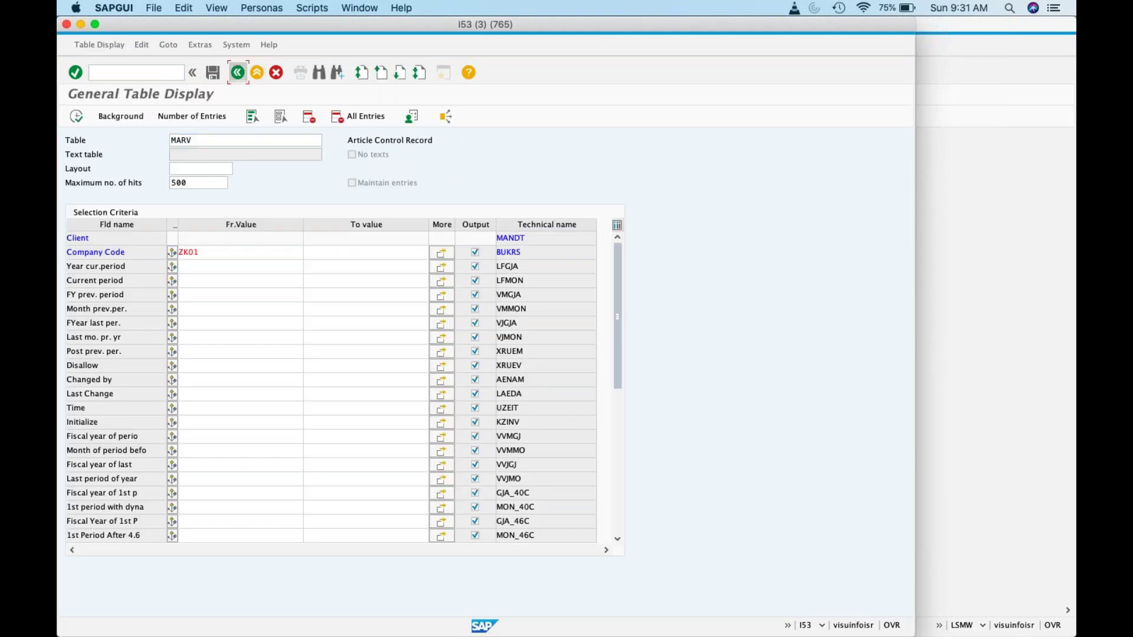
left_click(244, 78)
Step: Reopen SE16N, activate &SAP_EDIT, and query MARV for ZK01 to edit its row
type("se16n")
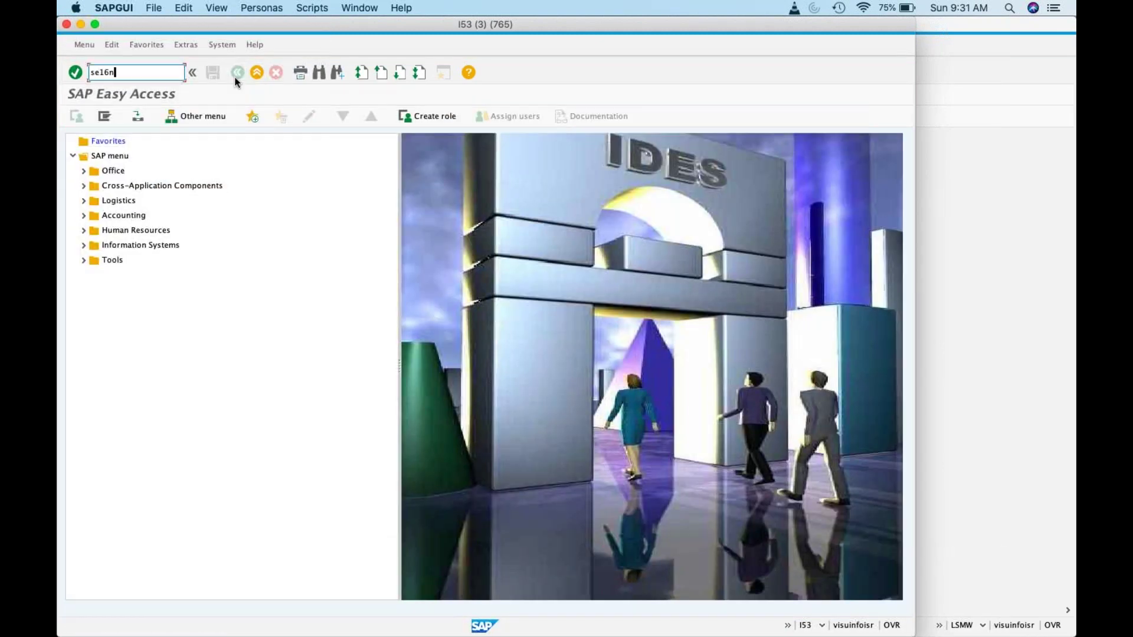
key("Return")
left_click(168, 72)
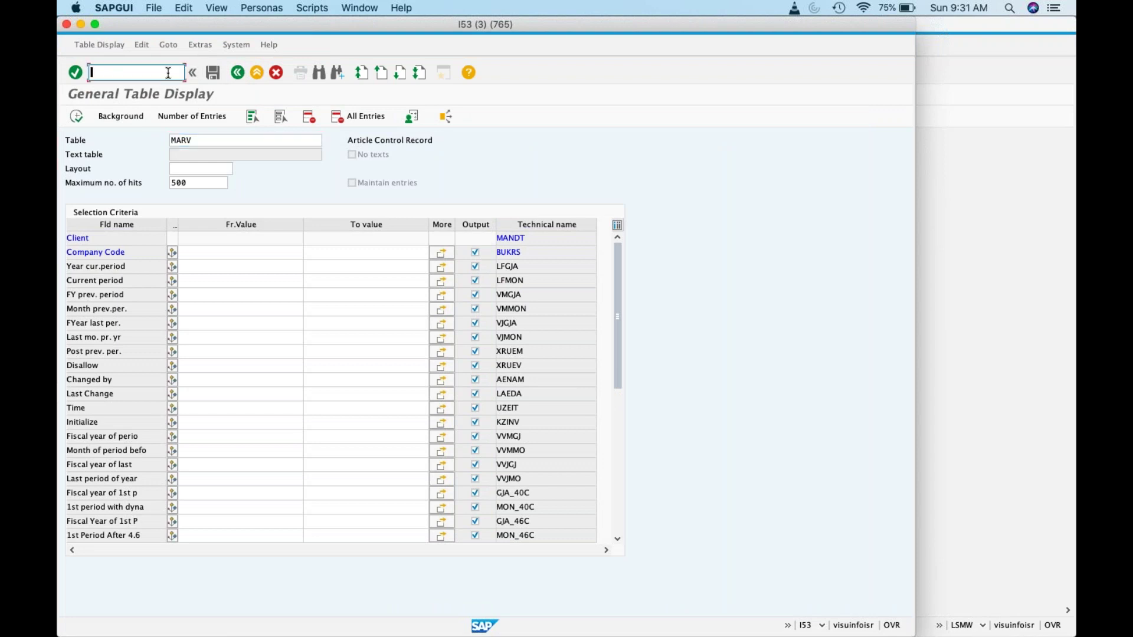
type("&SAP_EDIT")
key("Return")
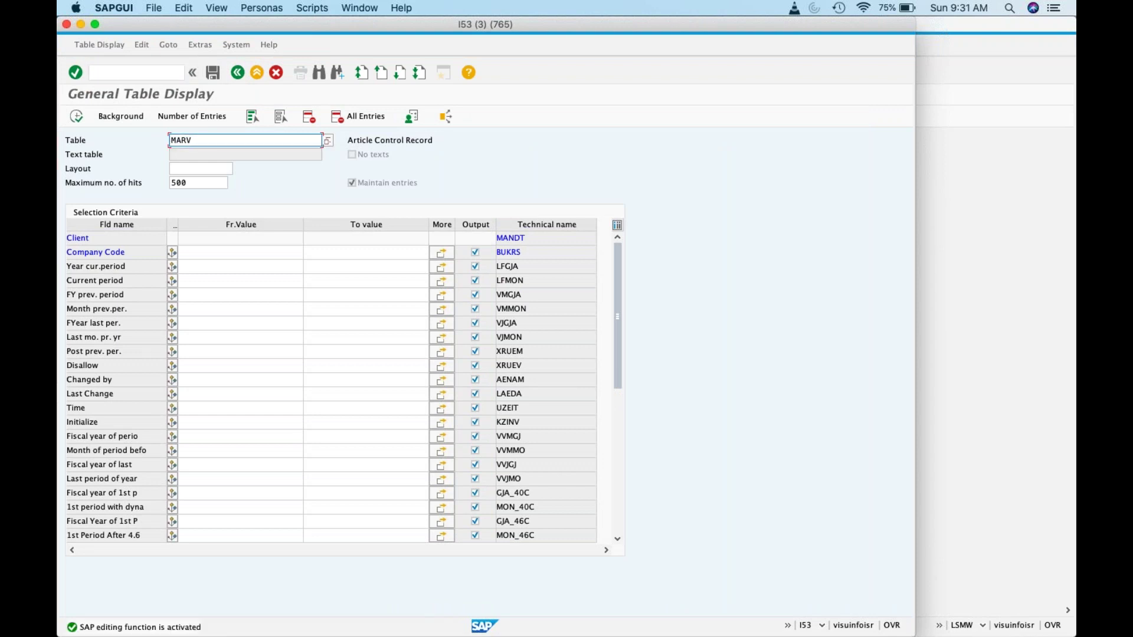
left_click(199, 252)
type("ZK01")
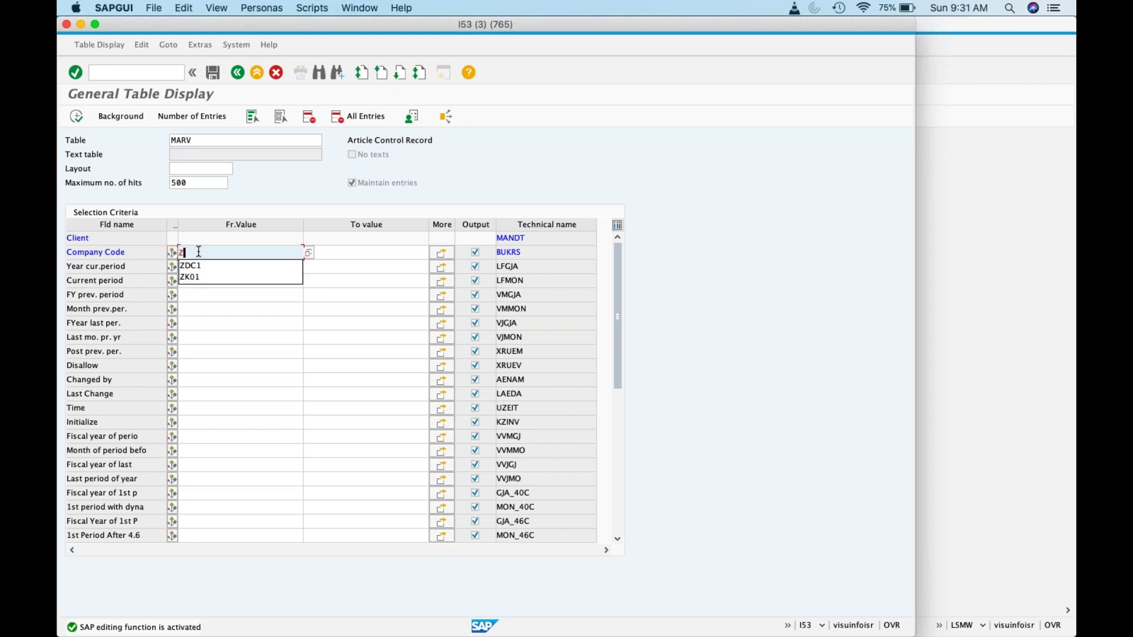
left_click(74, 122)
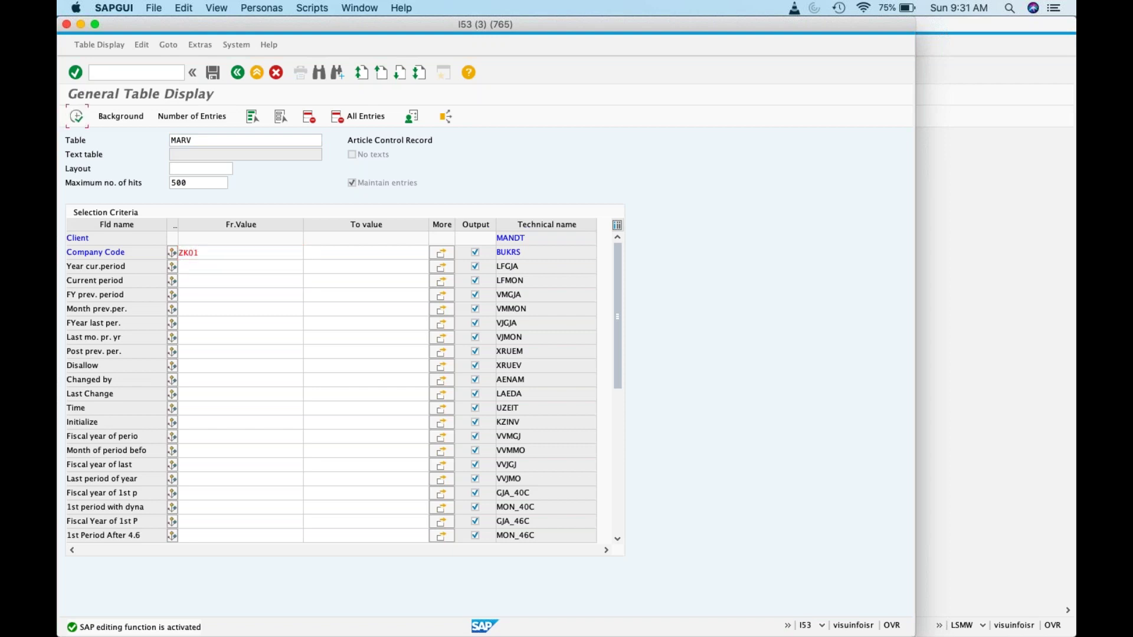
left_click(134, 232)
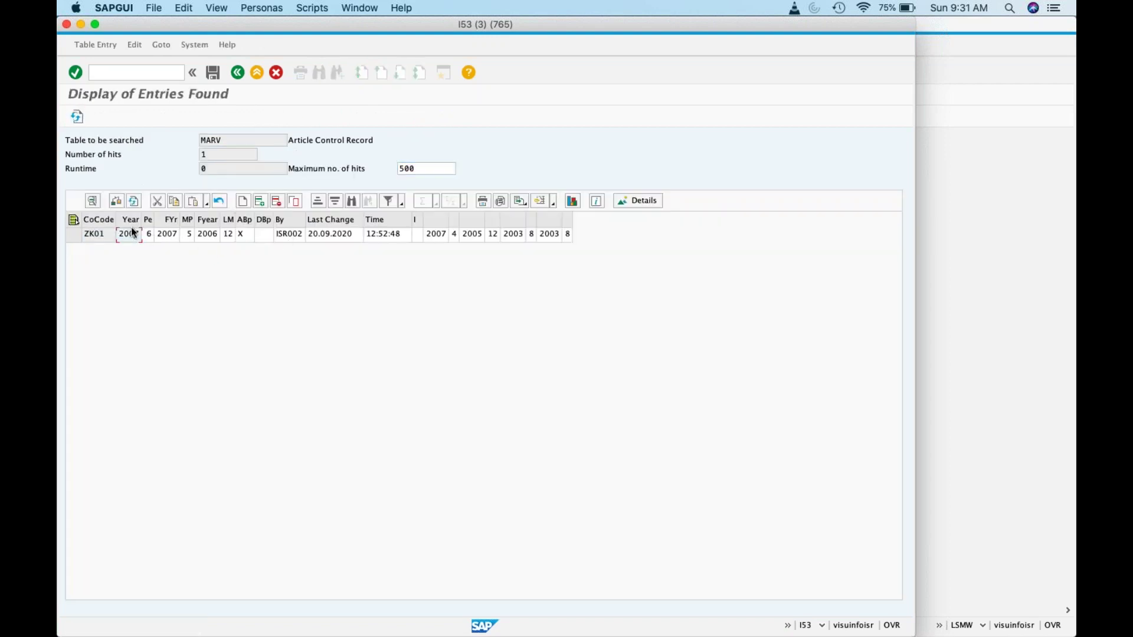
Step: Edit ZK01's MARV row to year 2020, period 5, previous period 01/2020, last-period year 2020
key("BackSpace")
key("BackSpace")
key("BackSpace")
key("BackSpace")
type("2002")
key("BackSpace")
key("BackSpace")
type("20")
left_click(152, 235)
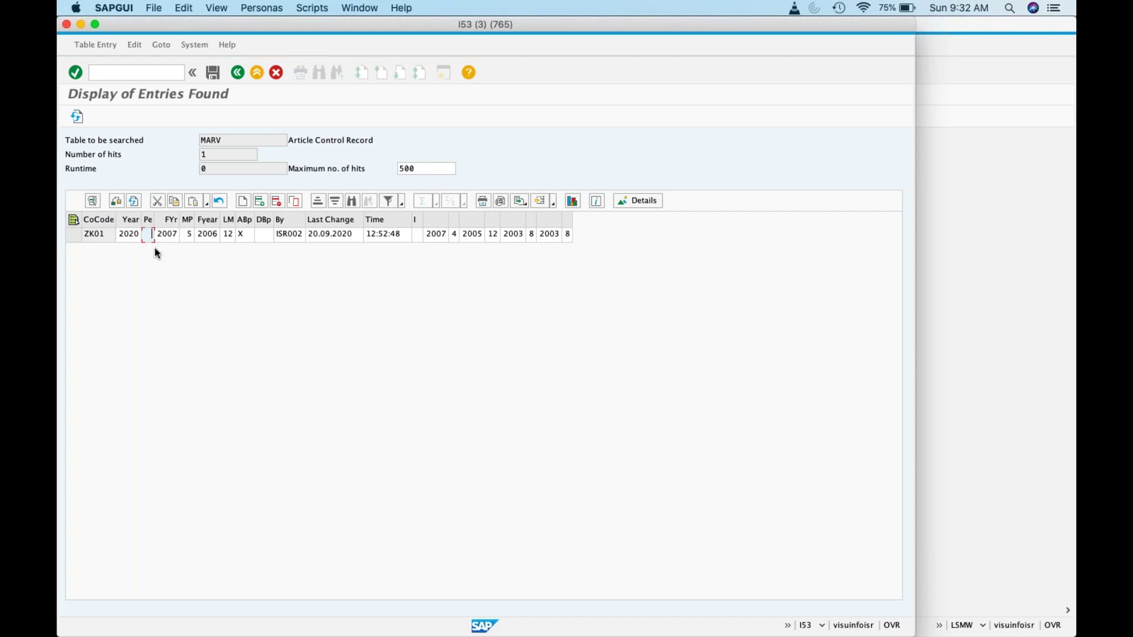
left_click(176, 236)
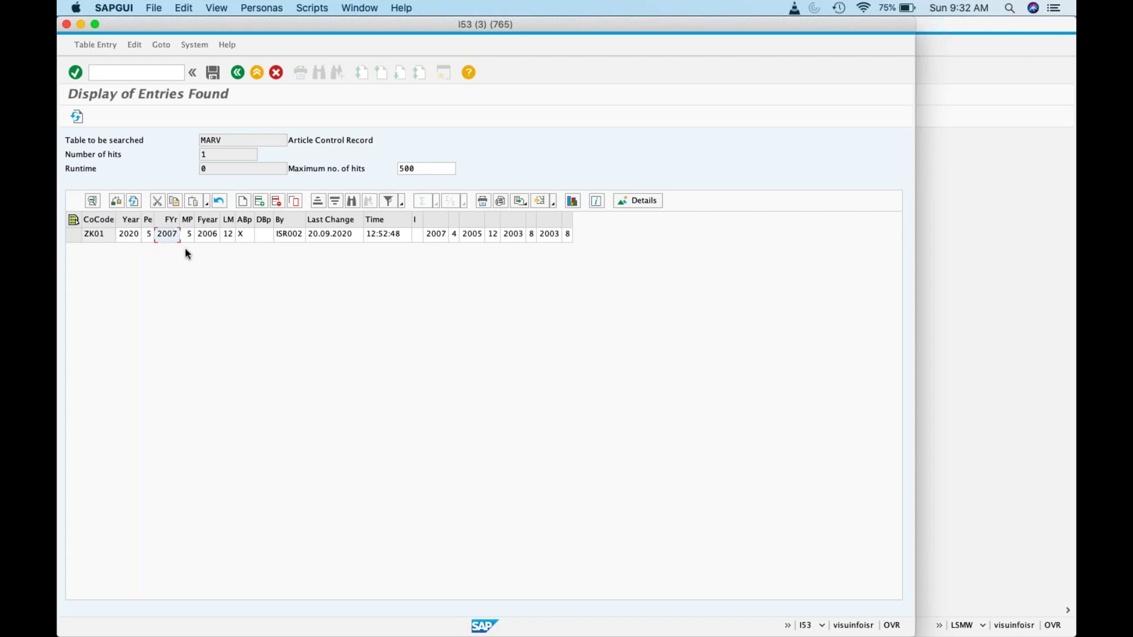
key("BackSpace")
key("BackSpace")
type("20")
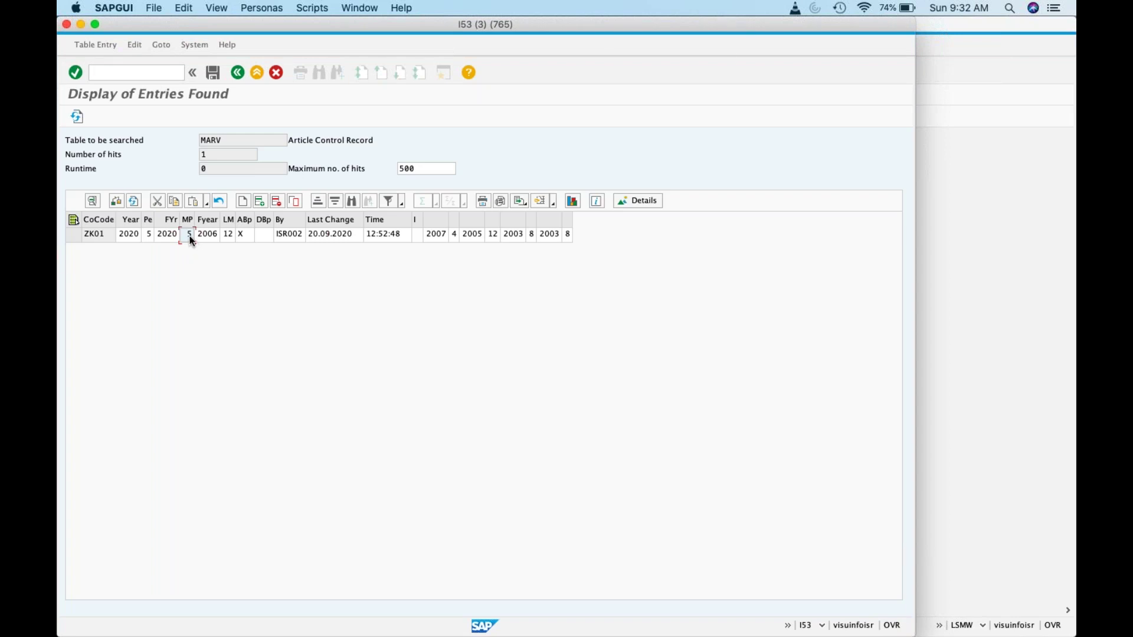
left_click(214, 234)
type("5")
left_click(214, 234)
type("6")
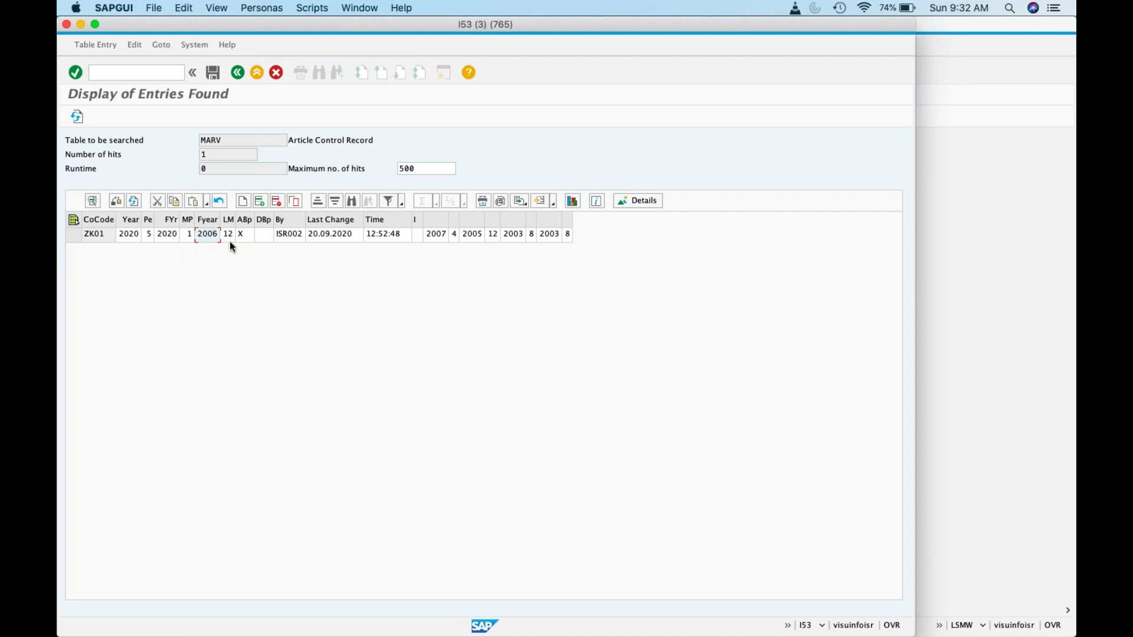
key("BackSpace")
key("BackSpace")
Step: Save the changed MARV record, confirm the one changed row, and go back
left_click(213, 73)
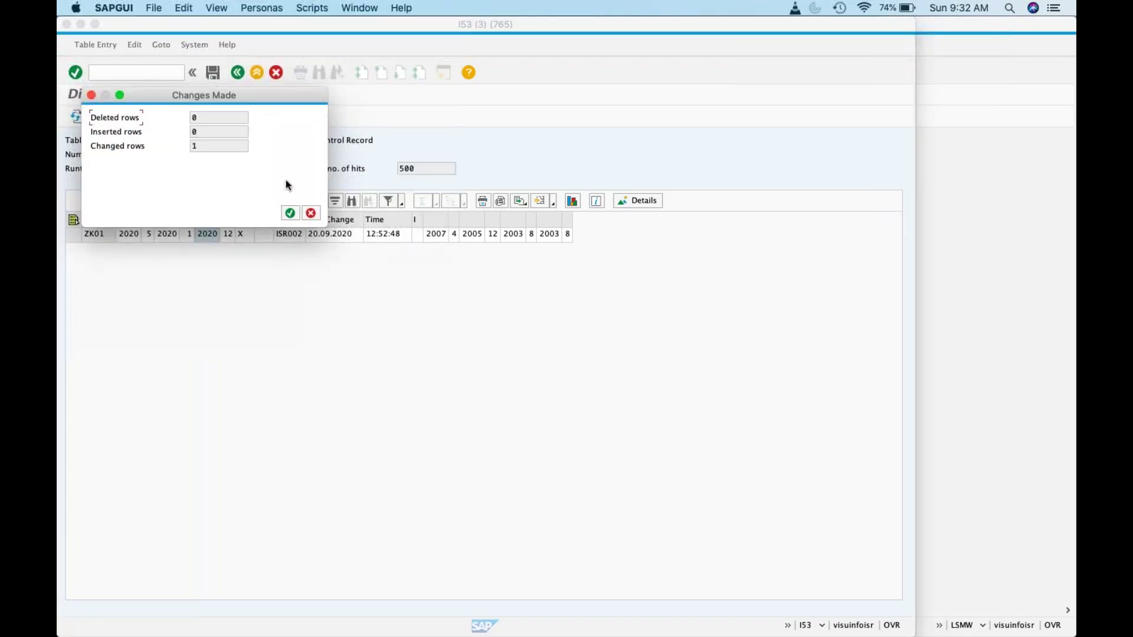
left_click(289, 213)
left_click(237, 73)
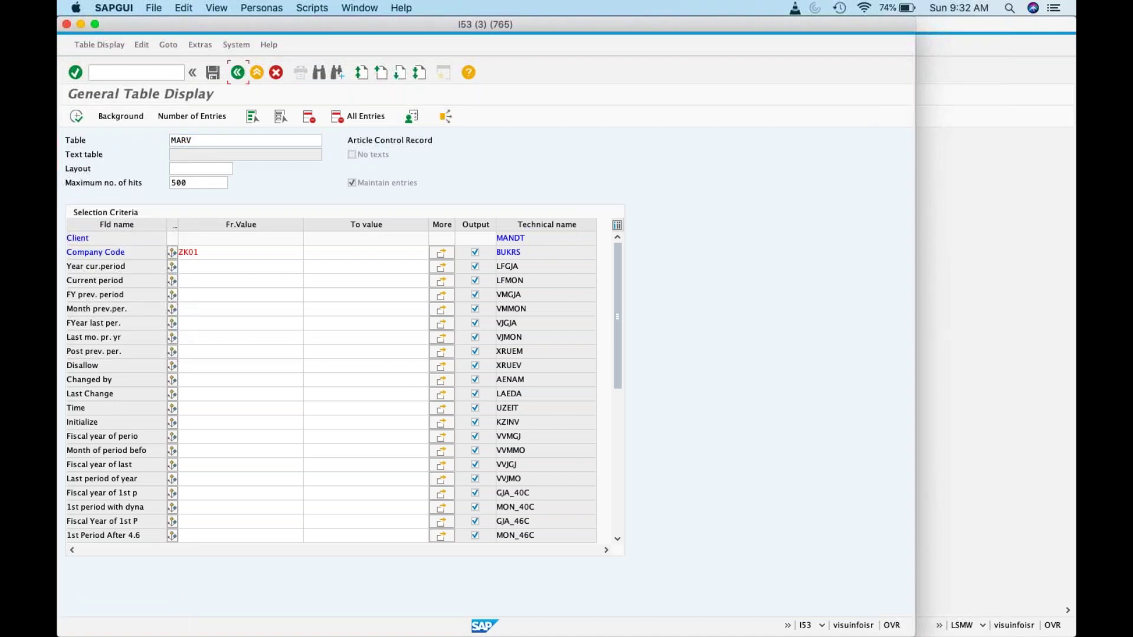
left_click(237, 73)
Step: Open MMRV and display ZK01's posting periods, showing current period 05 2020
left_click(131, 73)
type("/n")
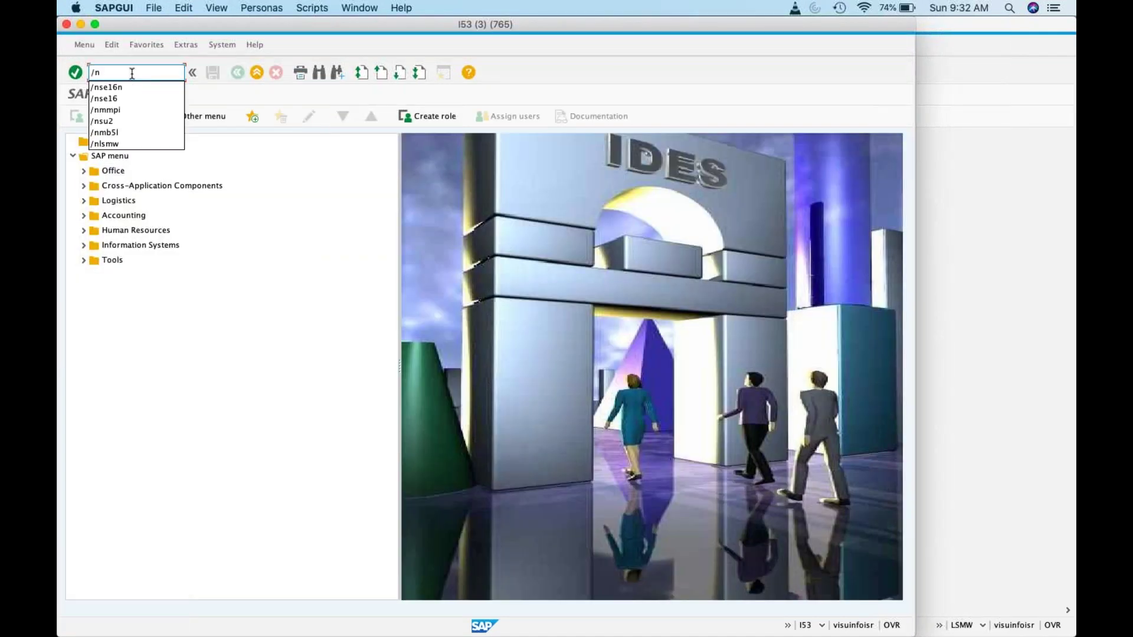
type("mmrv")
key("Return")
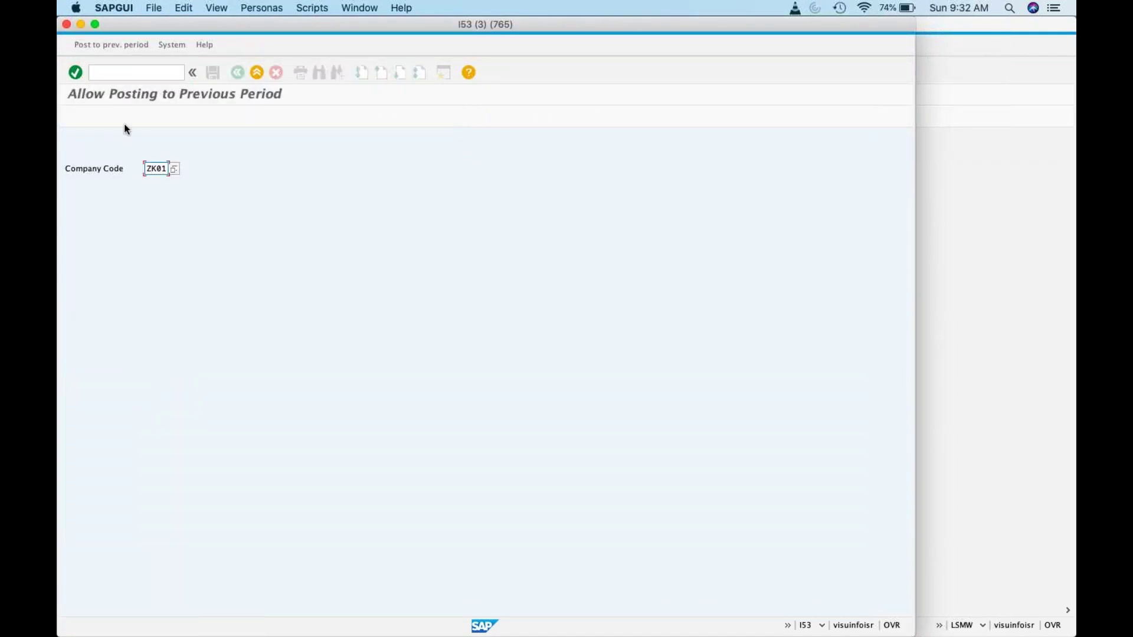
key("Return")
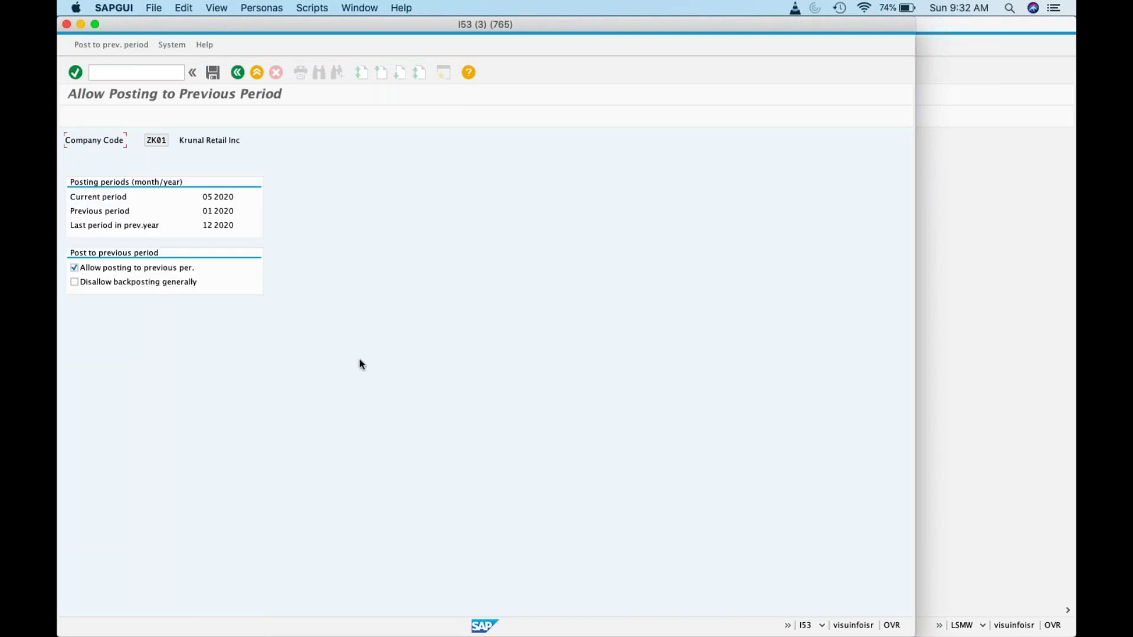
Step: Briefly open VL02N, then redisplay ZK01's posting periods in MMRV
left_click(143, 72)
type("/nvl02n")
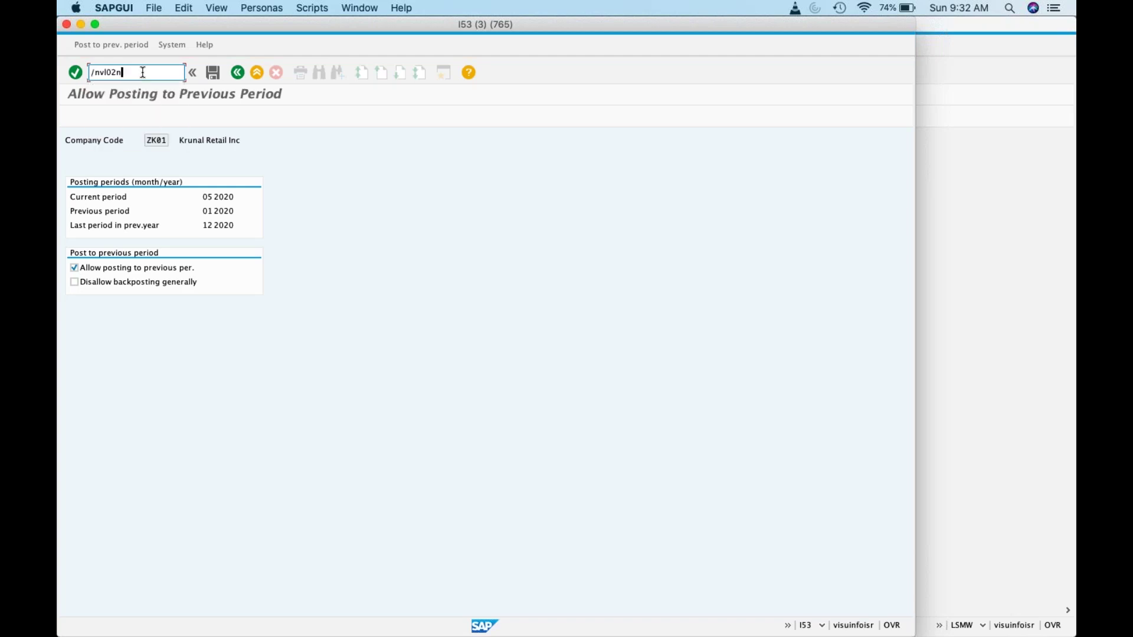
key("Return")
left_click(142, 72)
type("/nmmrv")
key("Return")
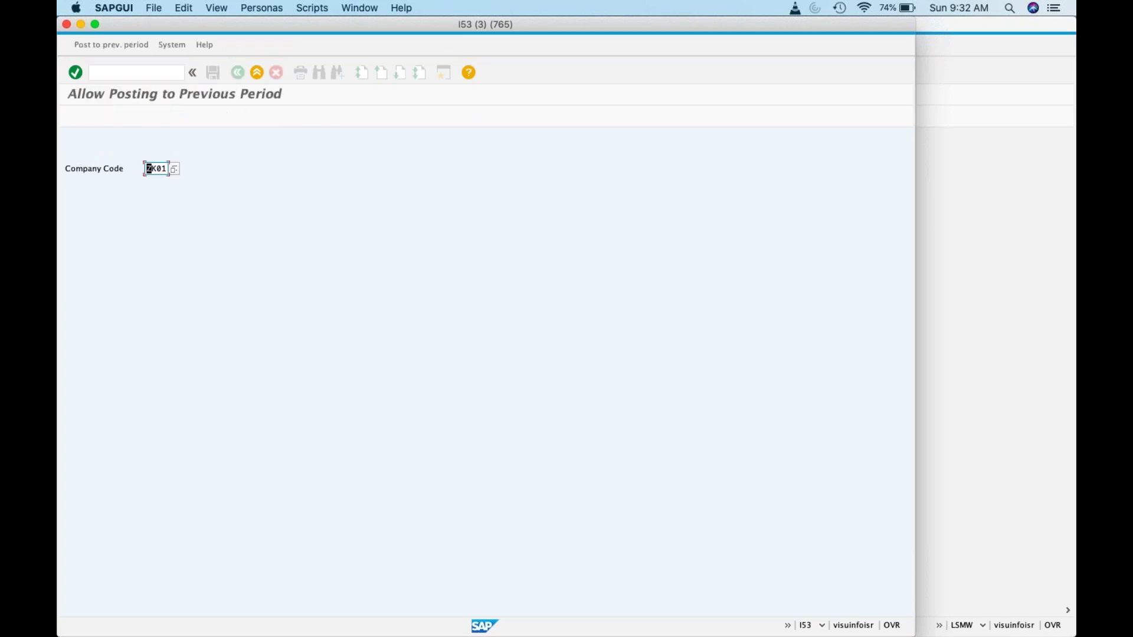
key("Return")
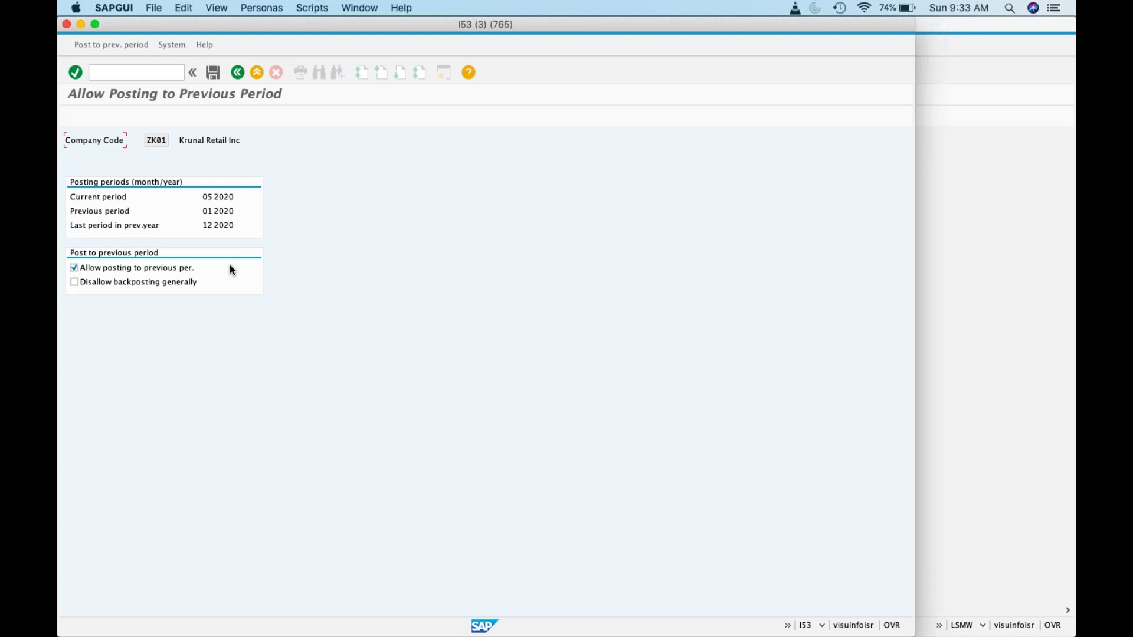
Step: Open MMPV and enter company codes ZK01 to ZK01, period 05, fiscal year 2020
left_click(169, 78)
type("/nmmpv")
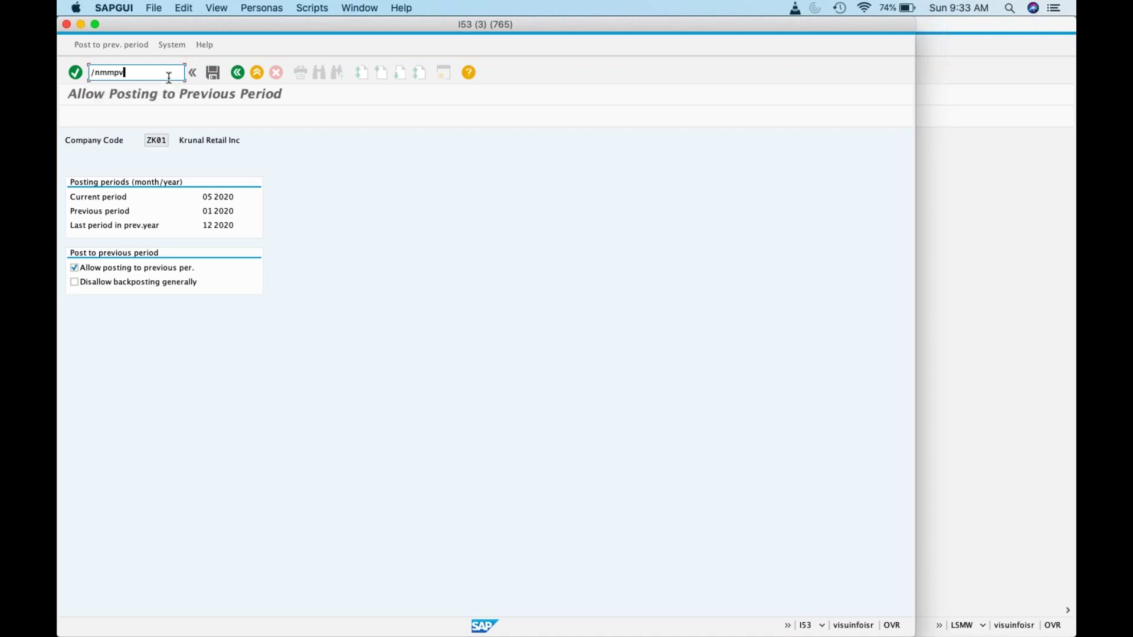
key("Return")
type("2020")
key("Tab")
left_click(256, 169)
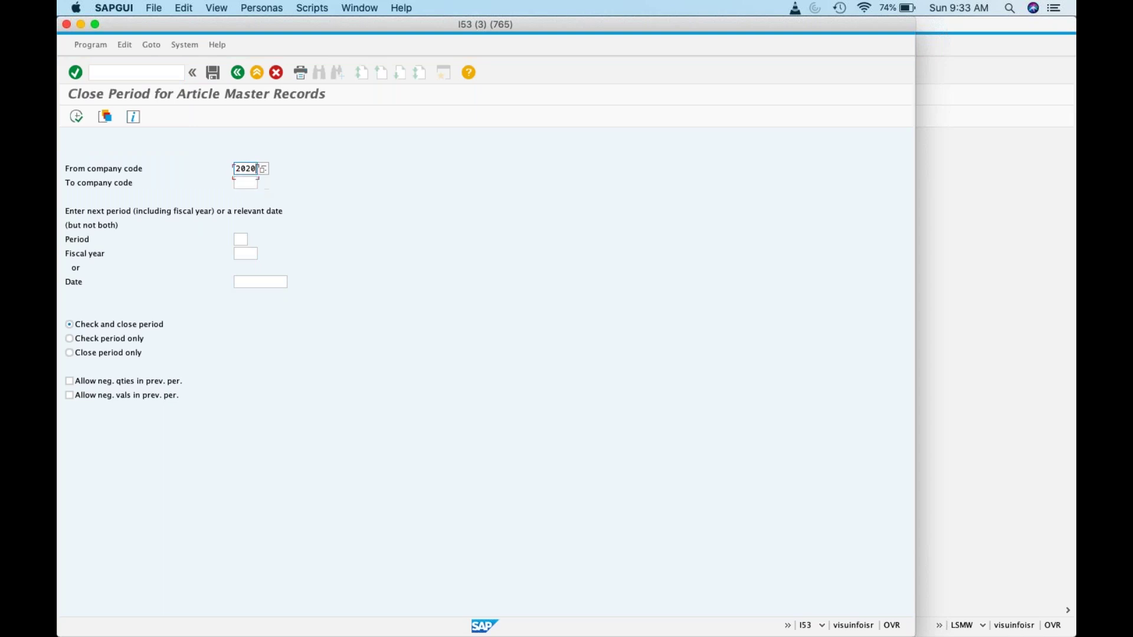
key("BackSpace")
key("BackSpace")
key("BackSpace")
key("BackSpace")
type("zk01")
key("Tab")
type("zk01")
key("Tab")
type("05")
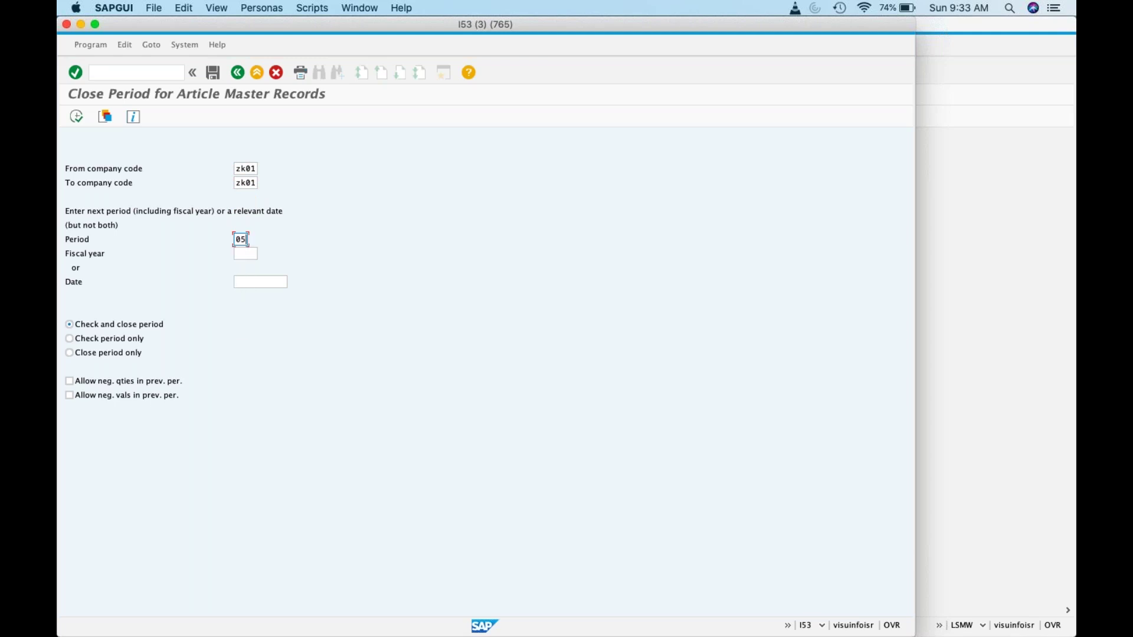
key("Tab")
type("2020")
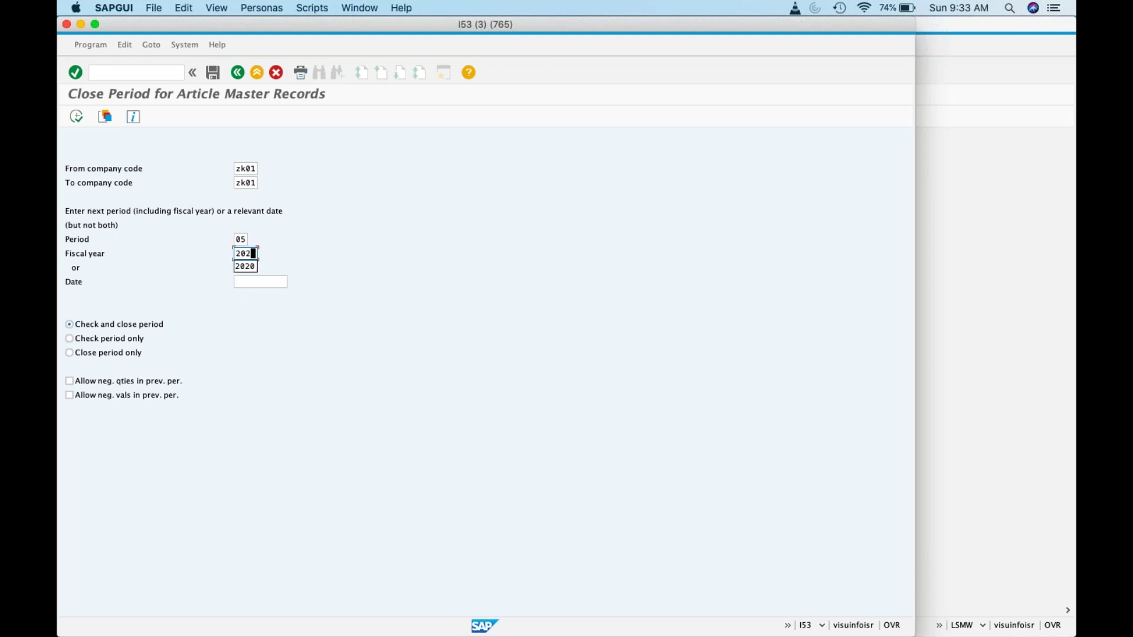
Step: Allow negative quantities, run the period closing, and return to the selection screen
left_click(70, 381)
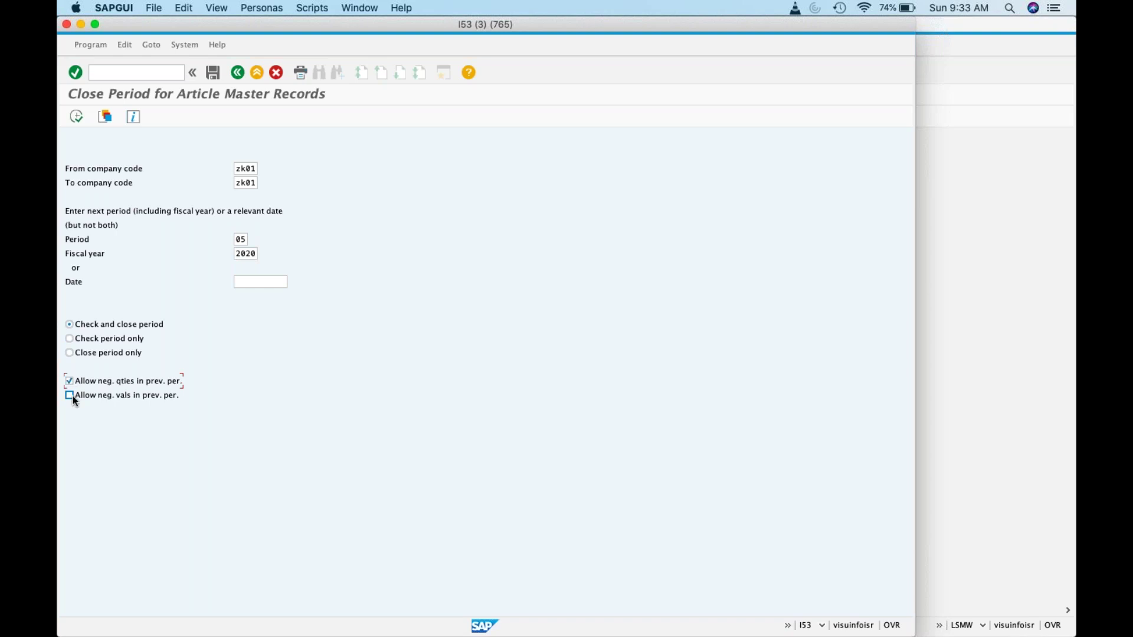
left_click(76, 117)
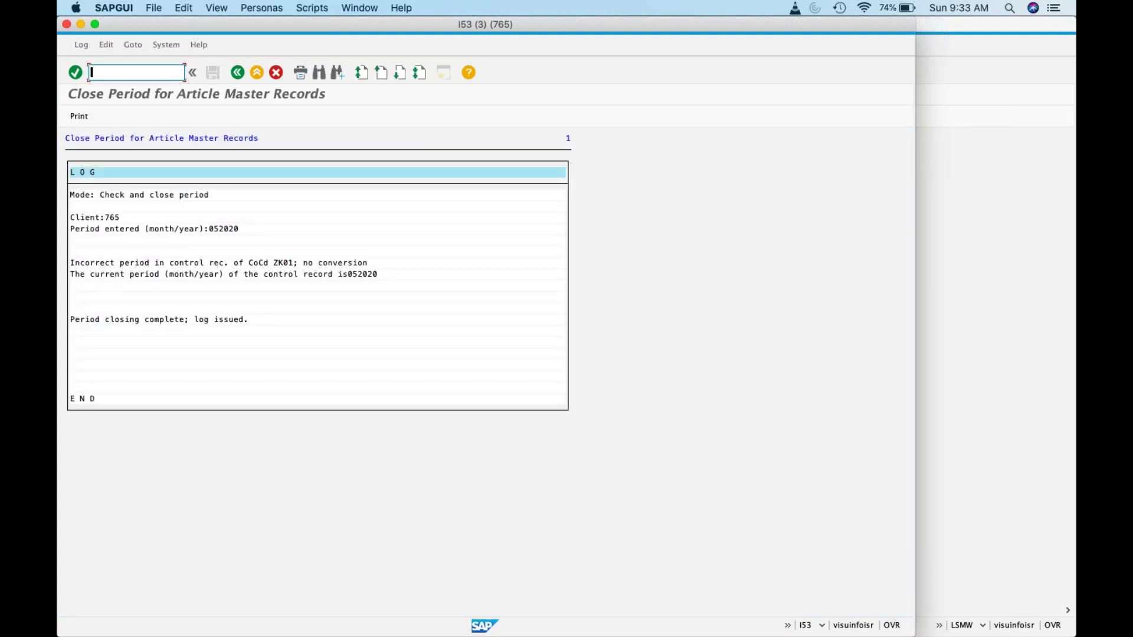
left_click(237, 72)
Step: Reopen MMRV for company code ZK01, showing current period still 05 2020
left_click(156, 71)
type("/nm")
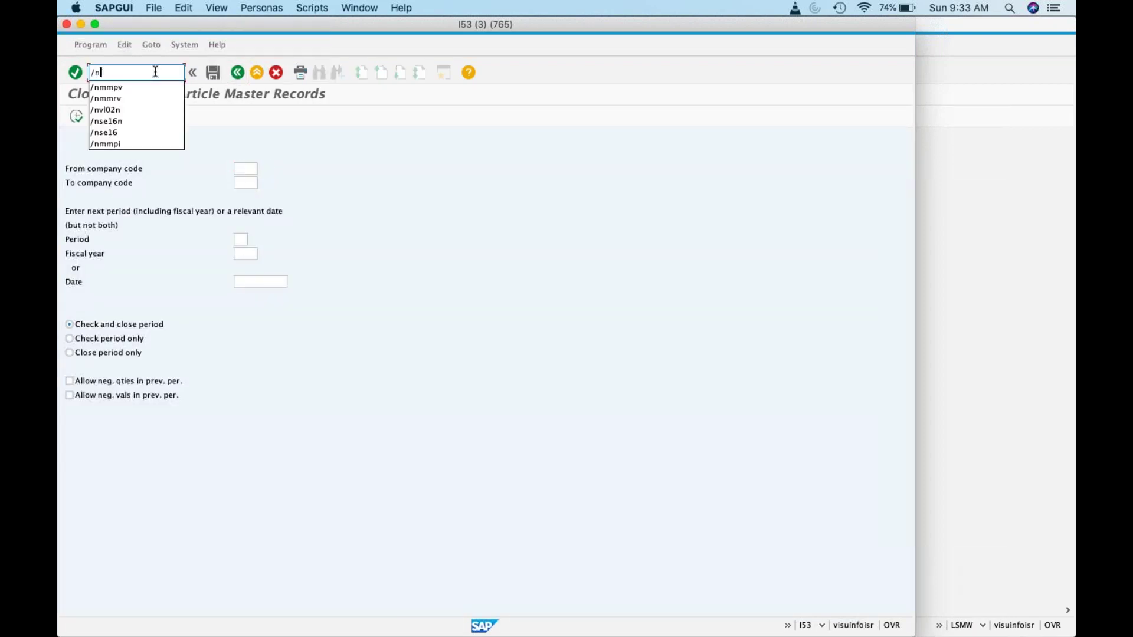
key("BackSpace")
key("BackSpace")
key("BackSpace")
left_click(245, 239)
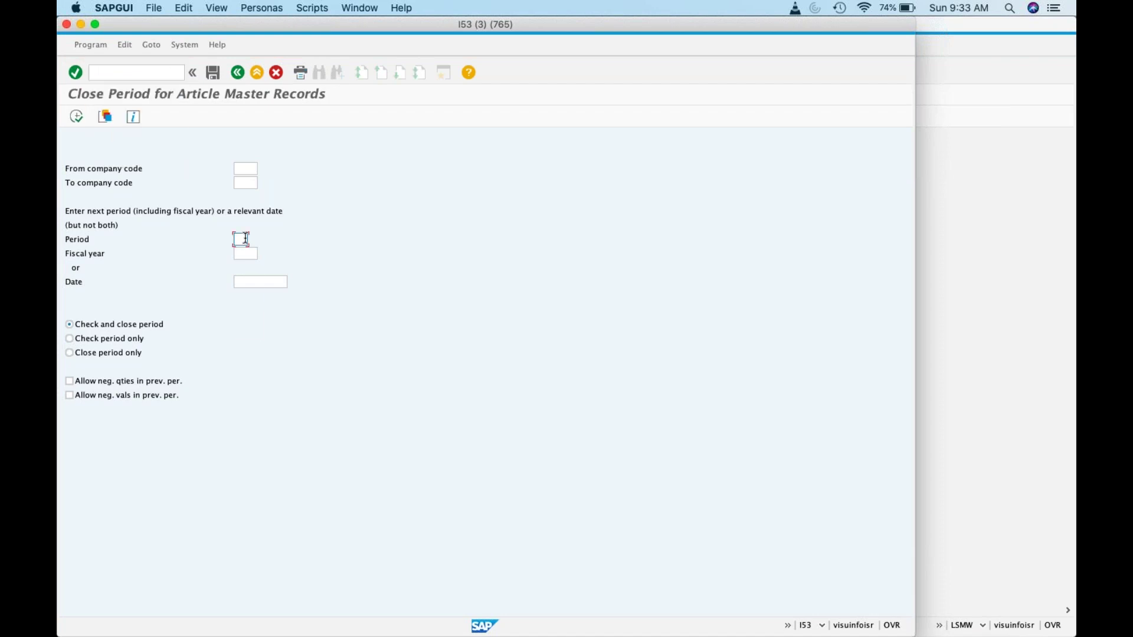
left_click(240, 168)
left_click(129, 73)
type("/nmm")
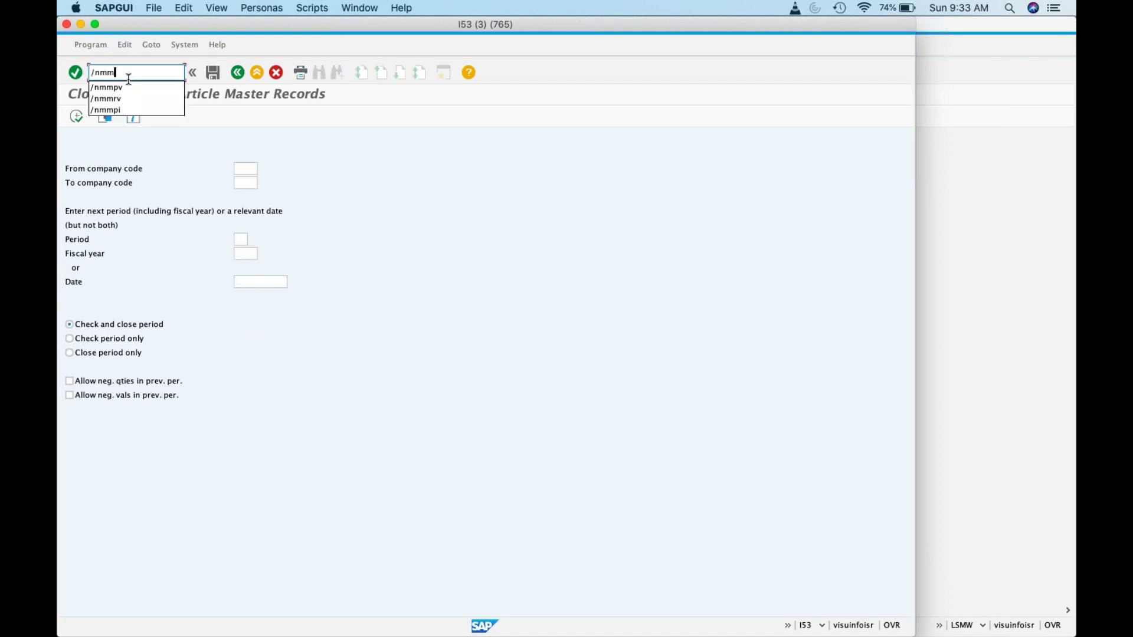
type("rv")
key("Return")
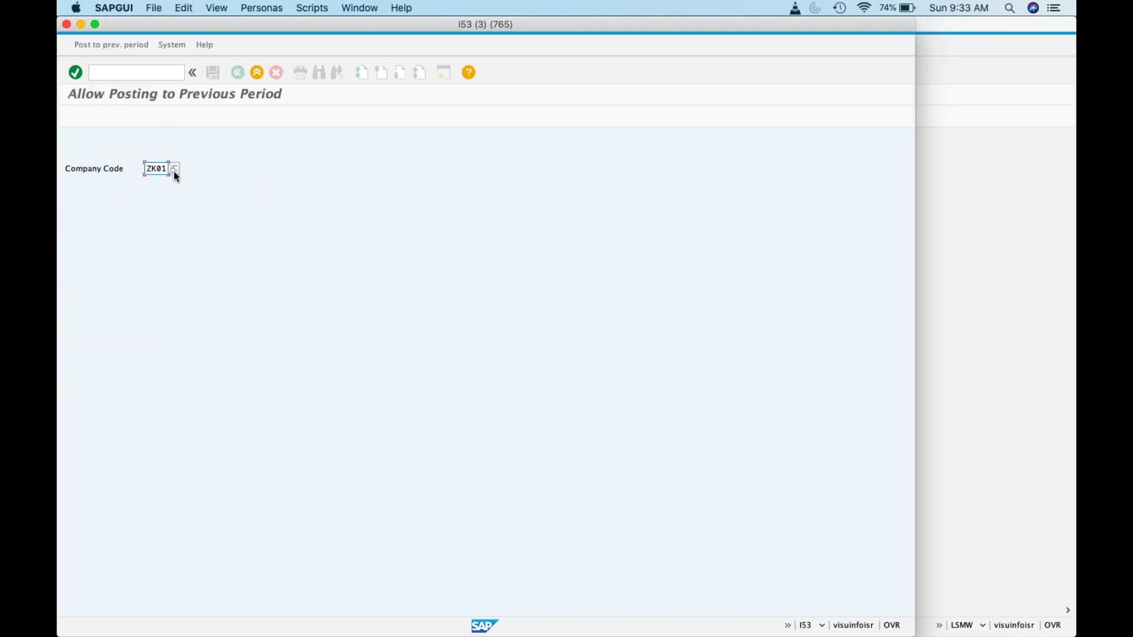
key("Return")
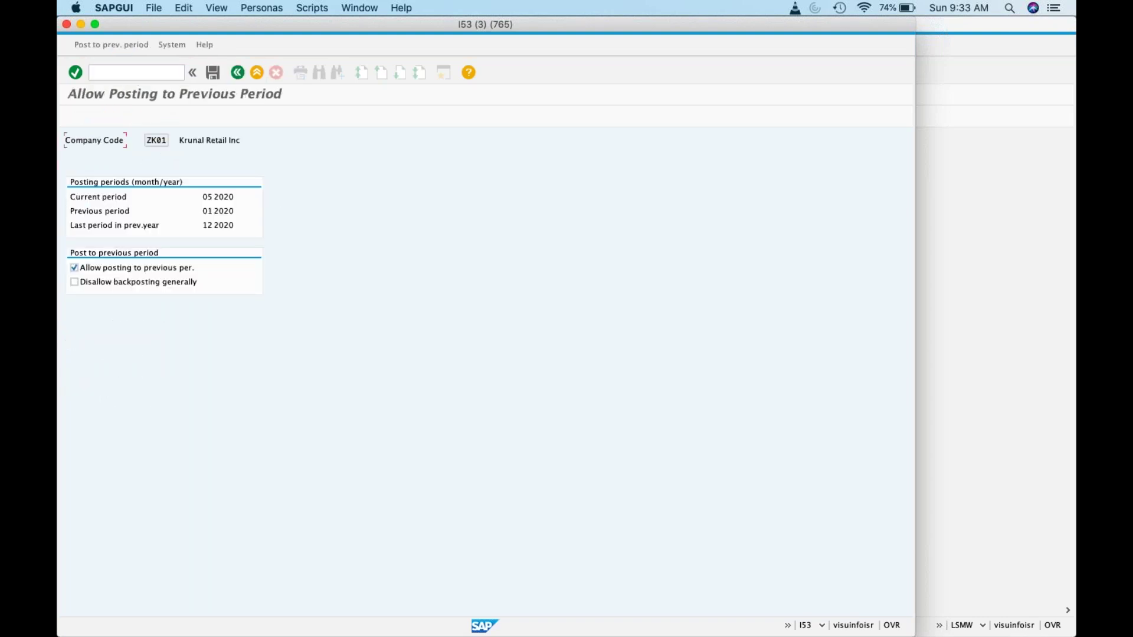
left_click(161, 71)
Step: Rerun MMPV for ZK01 at 05/2020 with negative quantities and values allowed
type("/nmmpv")
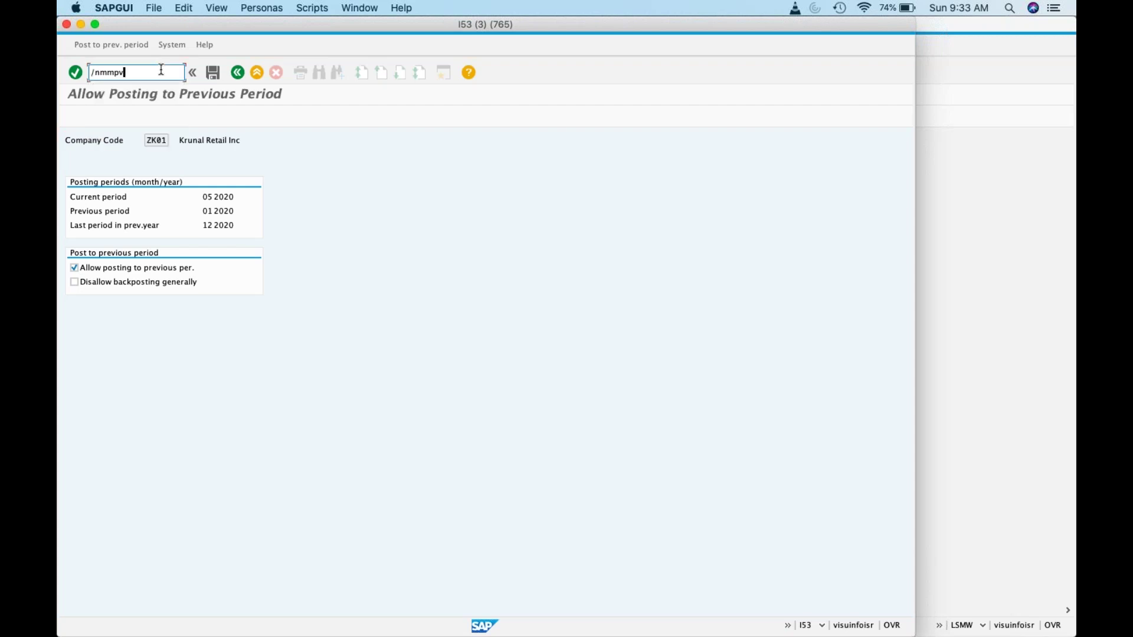
key("Return")
type("ZK01")
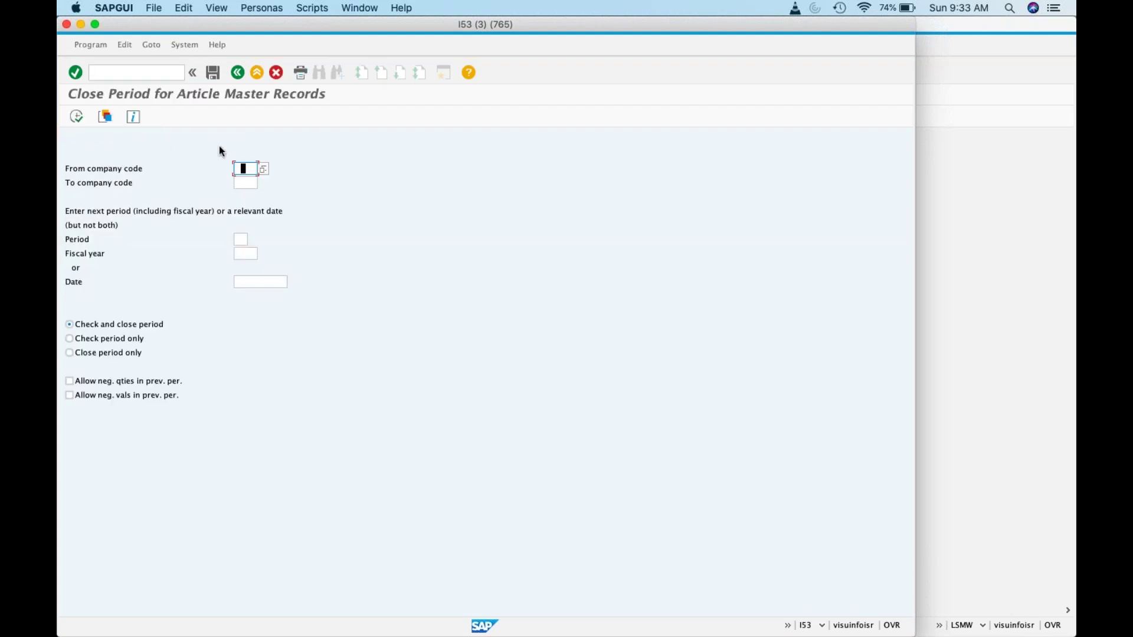
key("Tab")
type("ZK01")
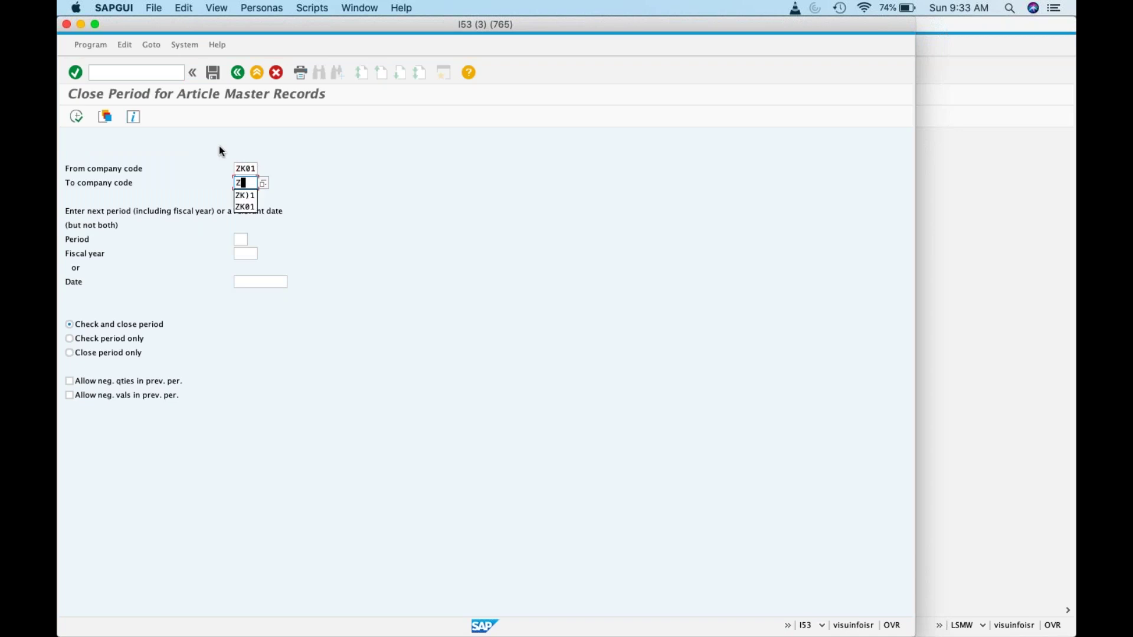
key("Tab")
type("05")
key("Tab")
type("2020")
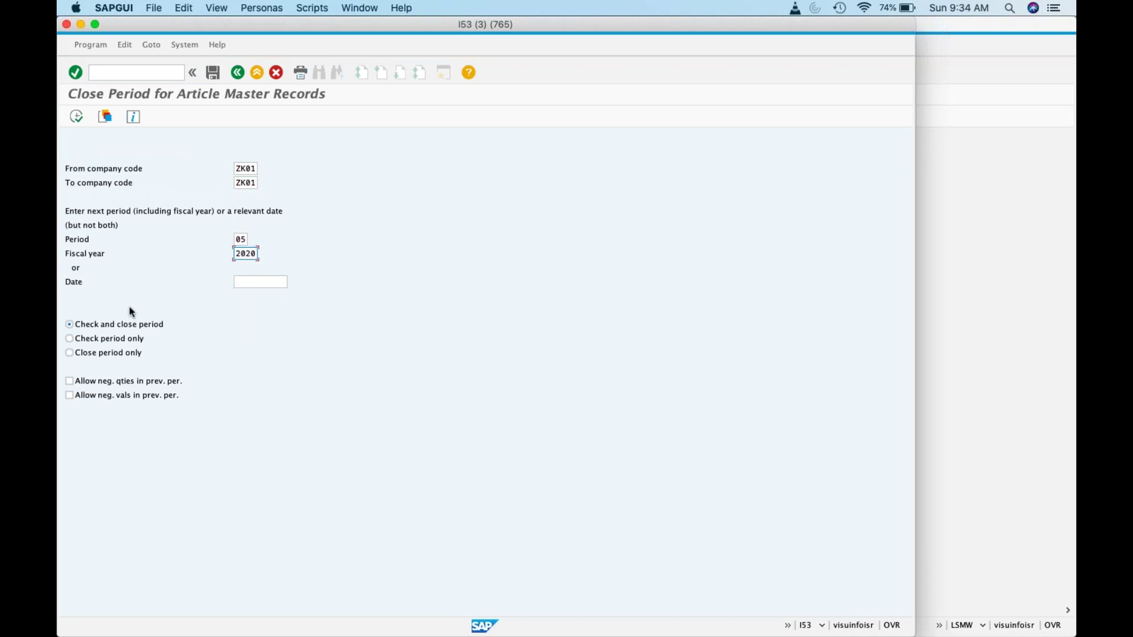
left_click(69, 381)
left_click(70, 395)
left_click(72, 120)
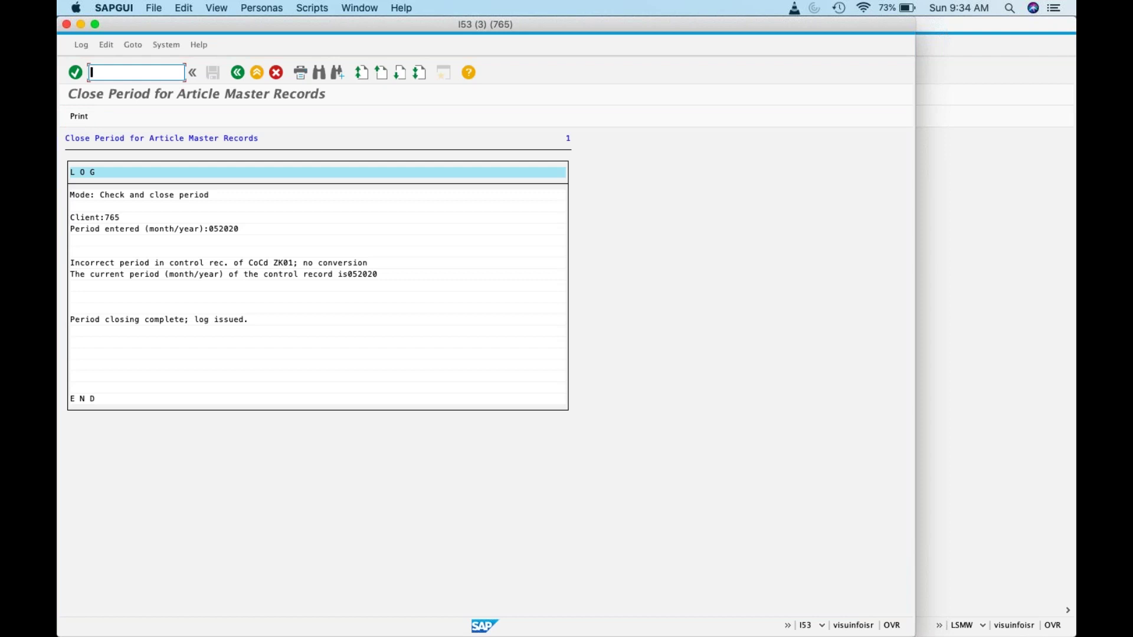
Step: Close ZK01 into period 06/2020 with negative quantities and values allowed
left_click(238, 72)
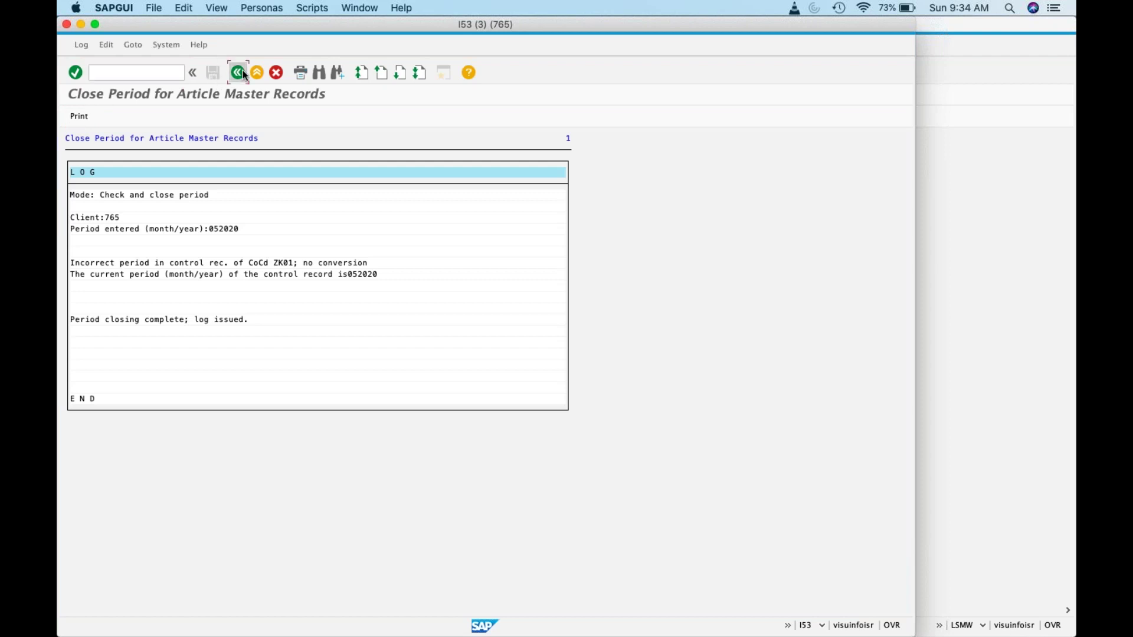
type("ZK01")
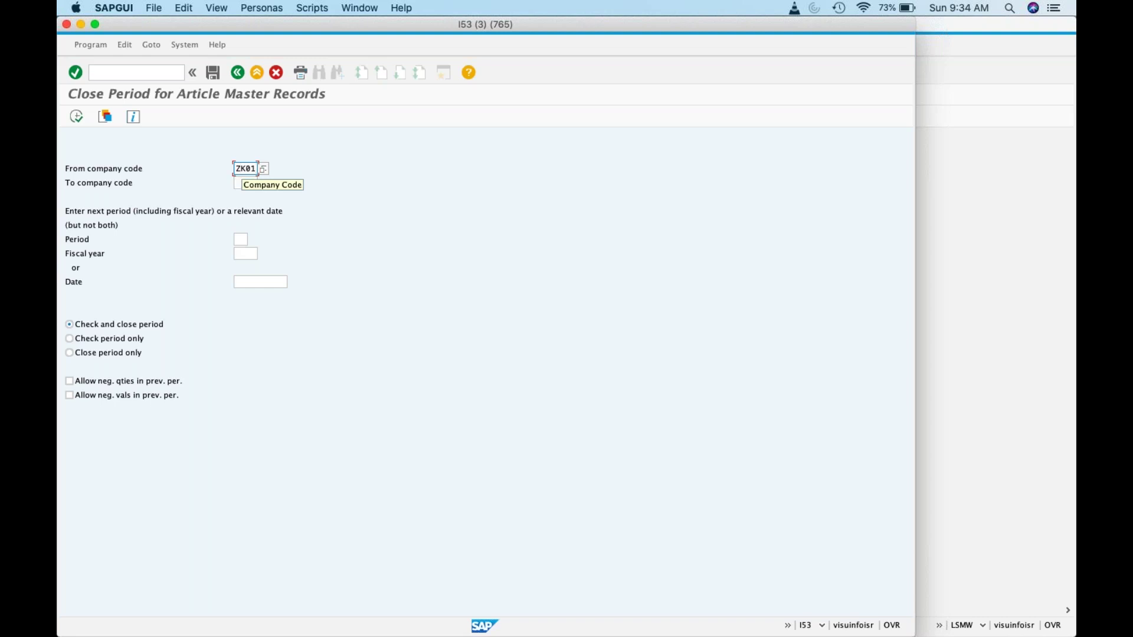
key("Tab")
type("ZK01")
left_click(242, 239)
left_click(240, 286)
left_click(244, 253)
type("2020")
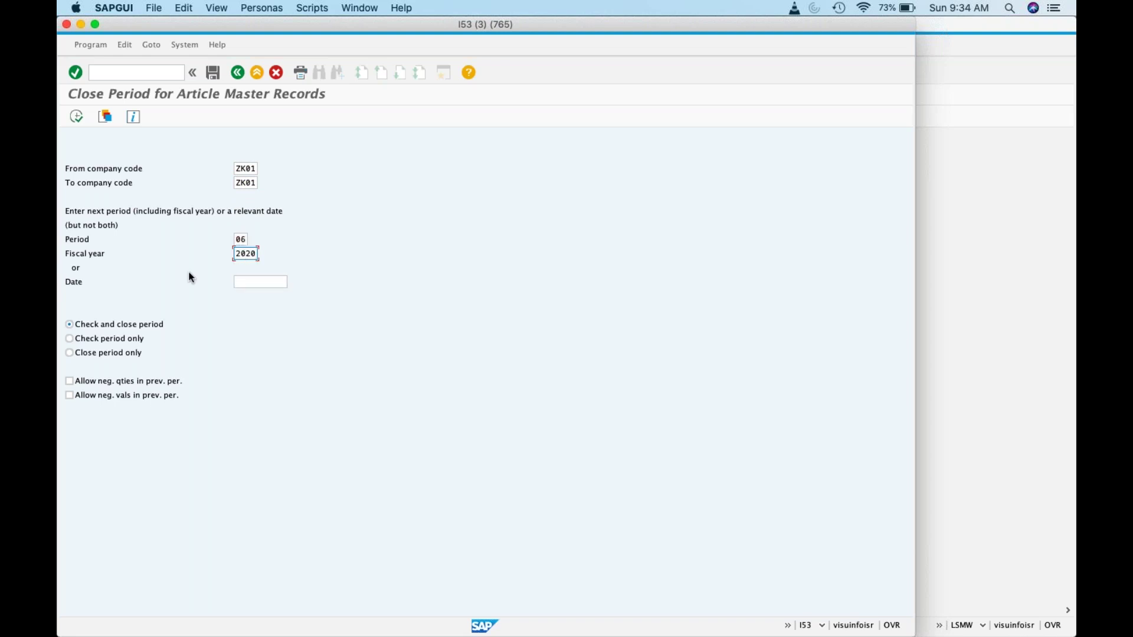
left_click(125, 382)
left_click(124, 395)
left_click(75, 116)
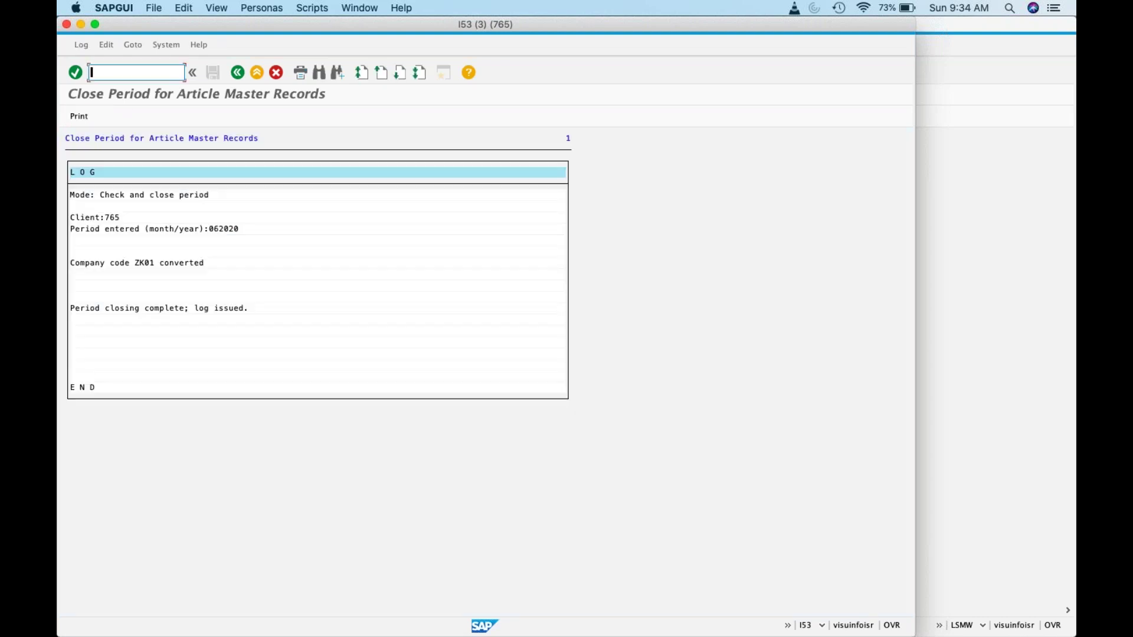
Step: Close ZK01 into period 07/2020 with negative quantities and values allowed
left_click(237, 72)
type("ZK)1")
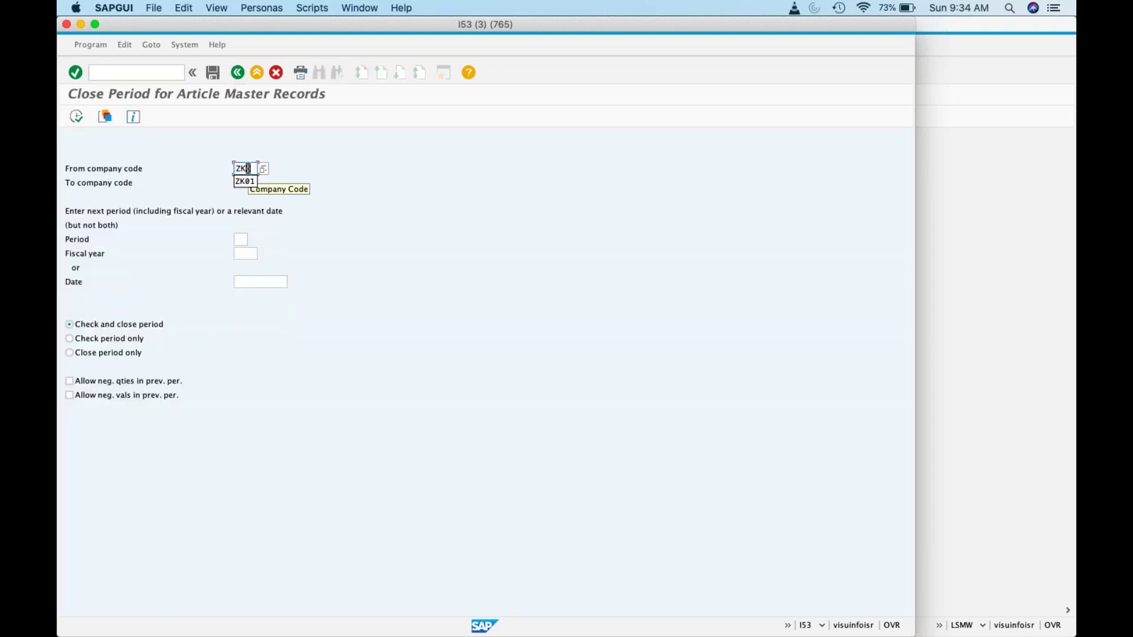
key("Tab")
type("ZK01")
key("Tab")
type("07")
key("Tab")
type("2020")
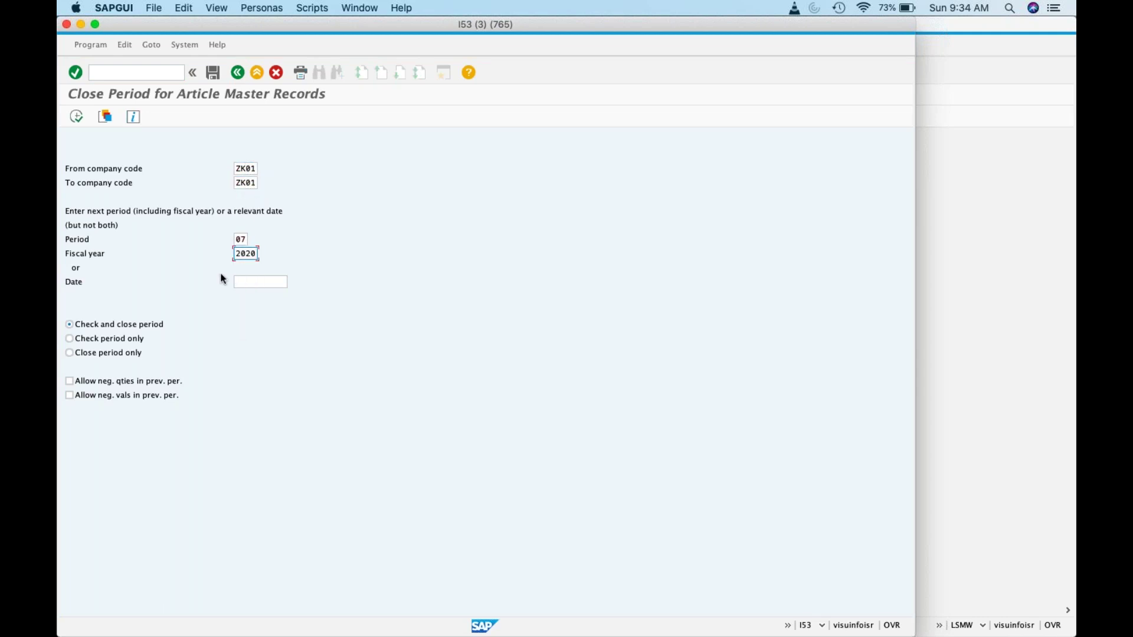
left_click(175, 383)
left_click(166, 398)
left_click(76, 116)
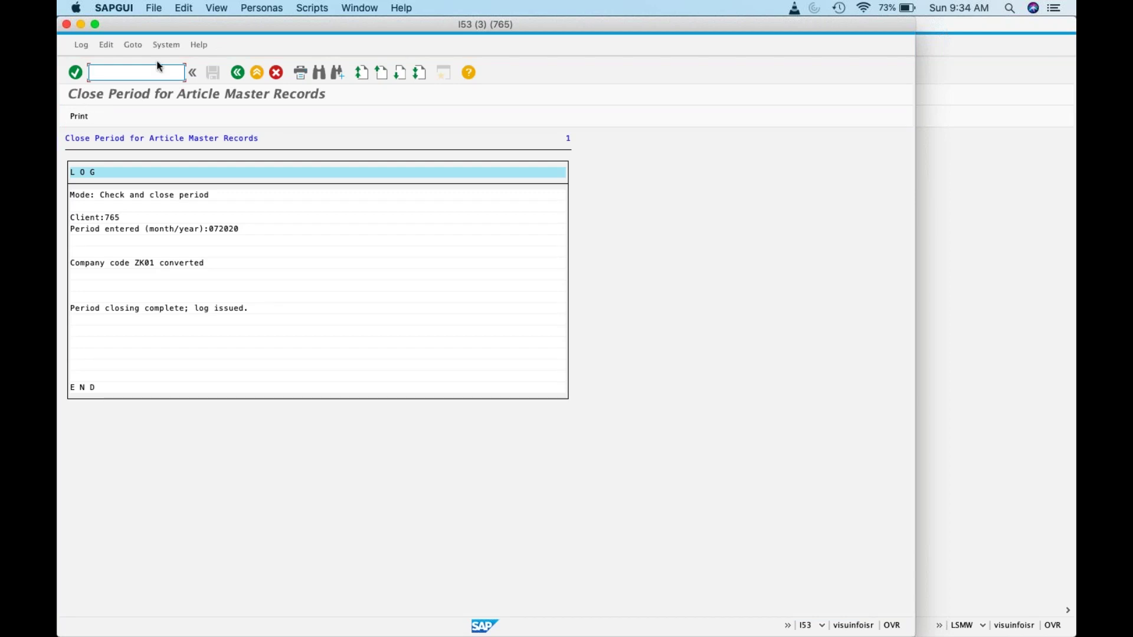
Step: Close ZK01 into period 08/2020 with negative quantities and values allowed
left_click(238, 72)
type("ZK01")
key("Tab")
type("ZK01")
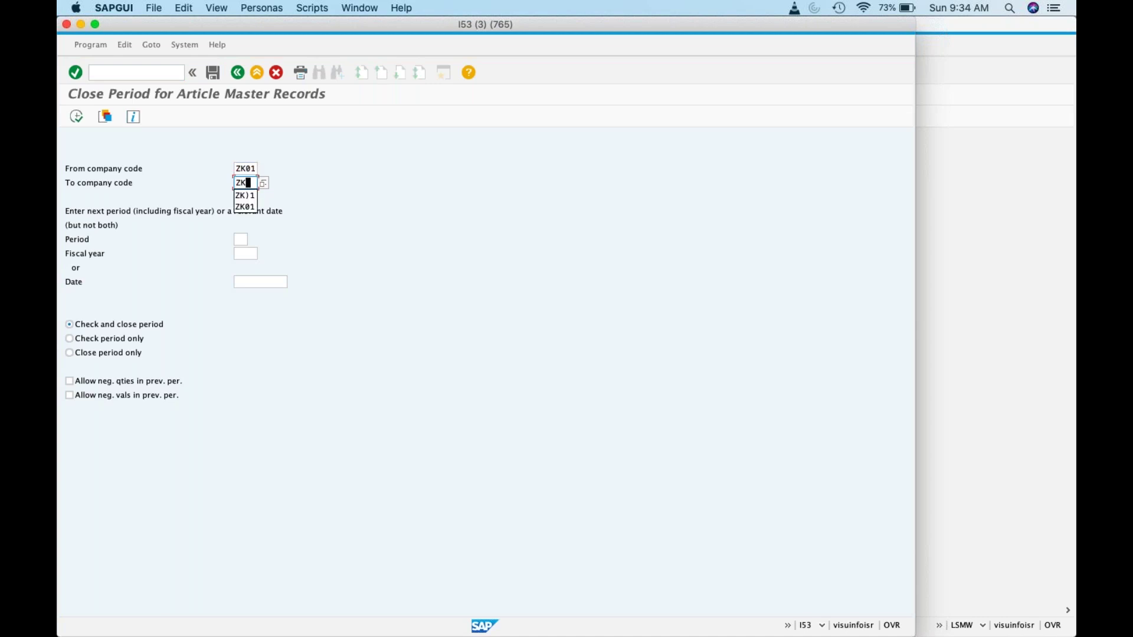
left_click(241, 241)
type("08")
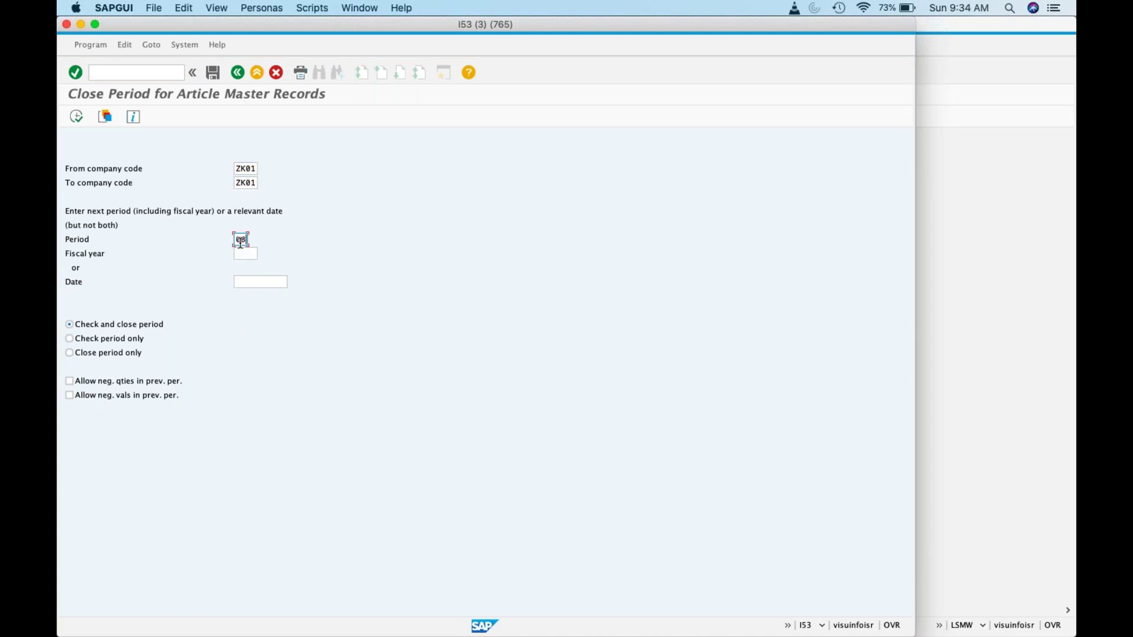
left_click(244, 253)
type("2020")
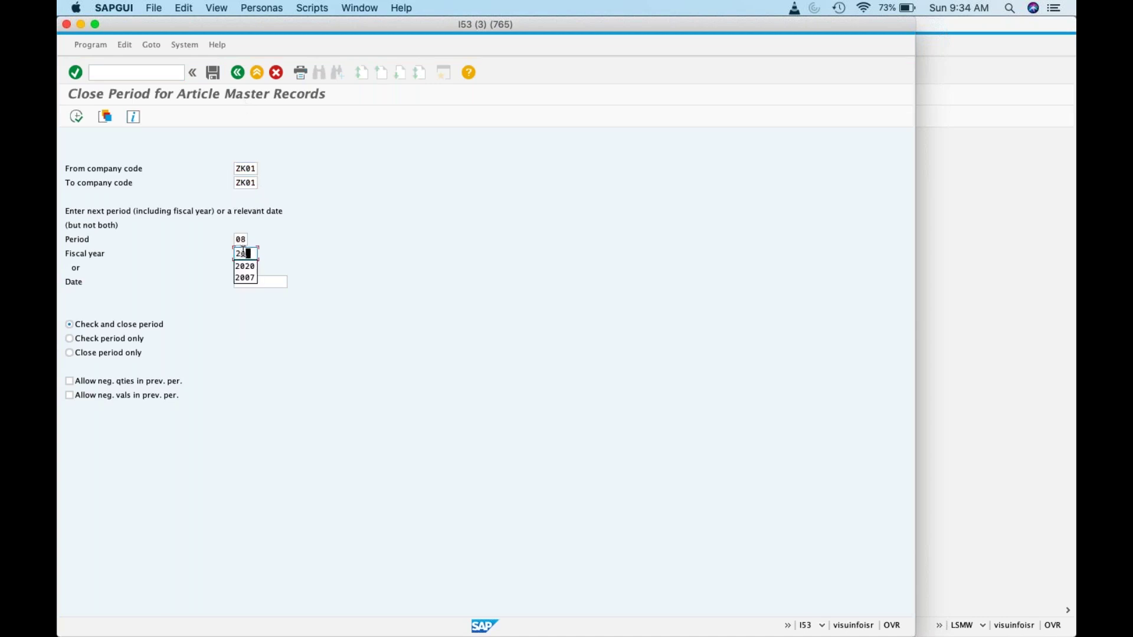
left_click(122, 387)
right_click(123, 399)
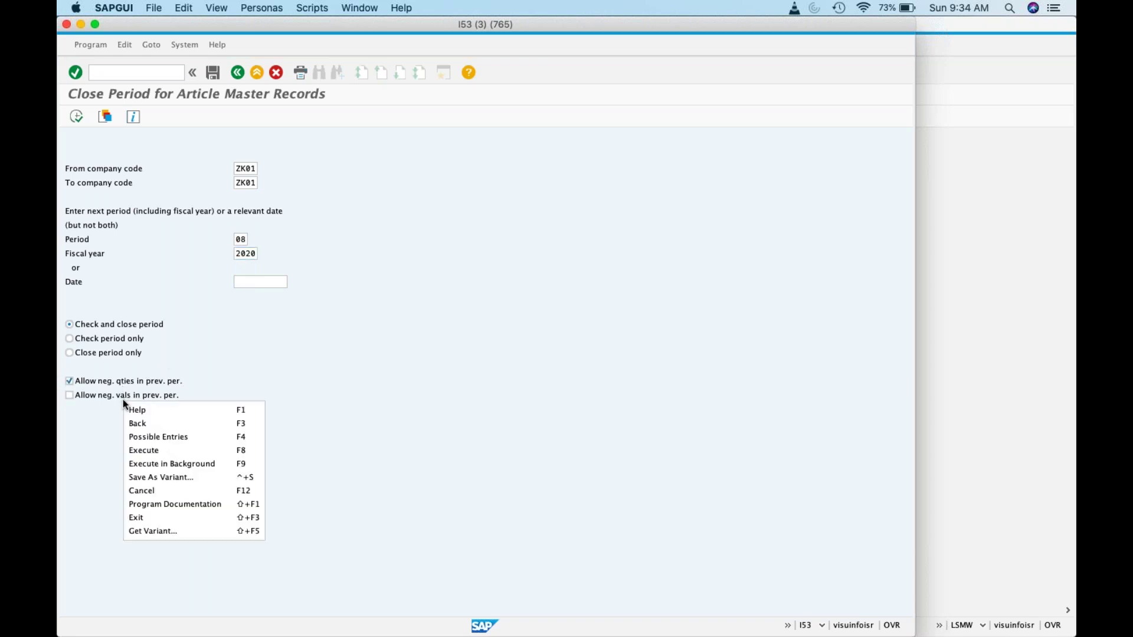
left_click(76, 398)
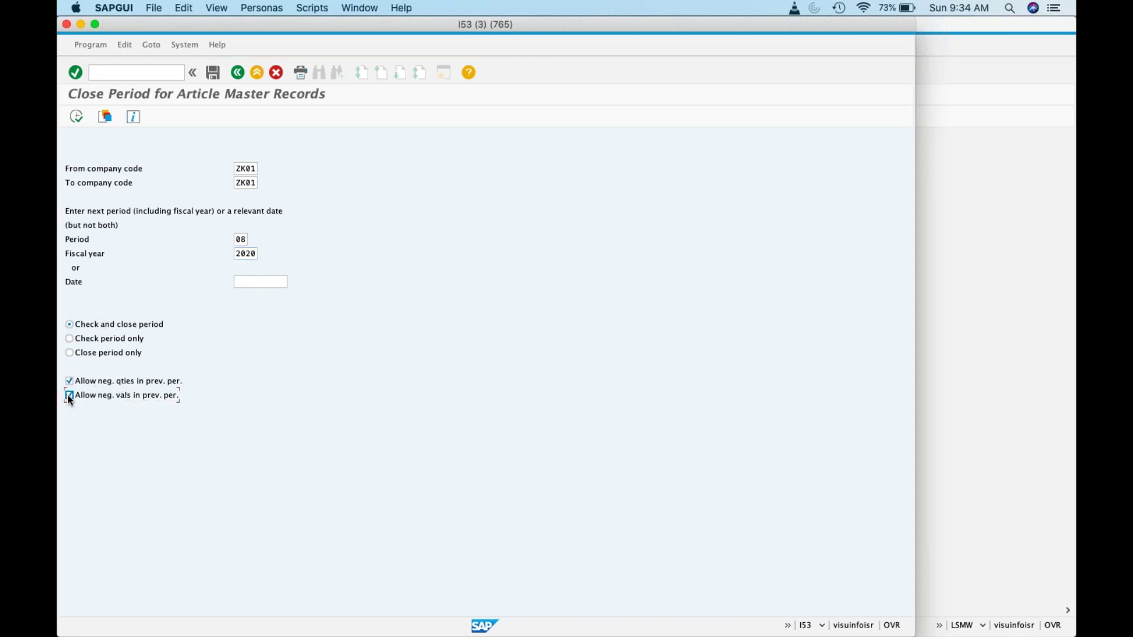
left_click(76, 116)
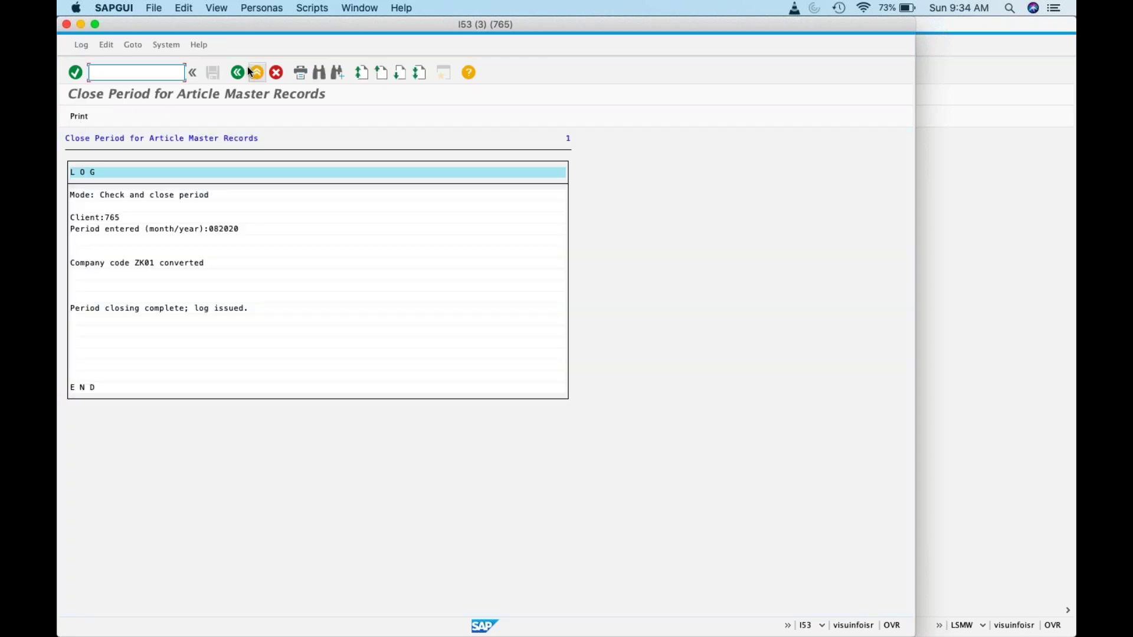
Step: Return to the selection screen with ZK01 as from and to company code, period left empty
left_click(237, 72)
left_click(233, 168)
type("ZK01")
key("Tab")
type("ZK01")
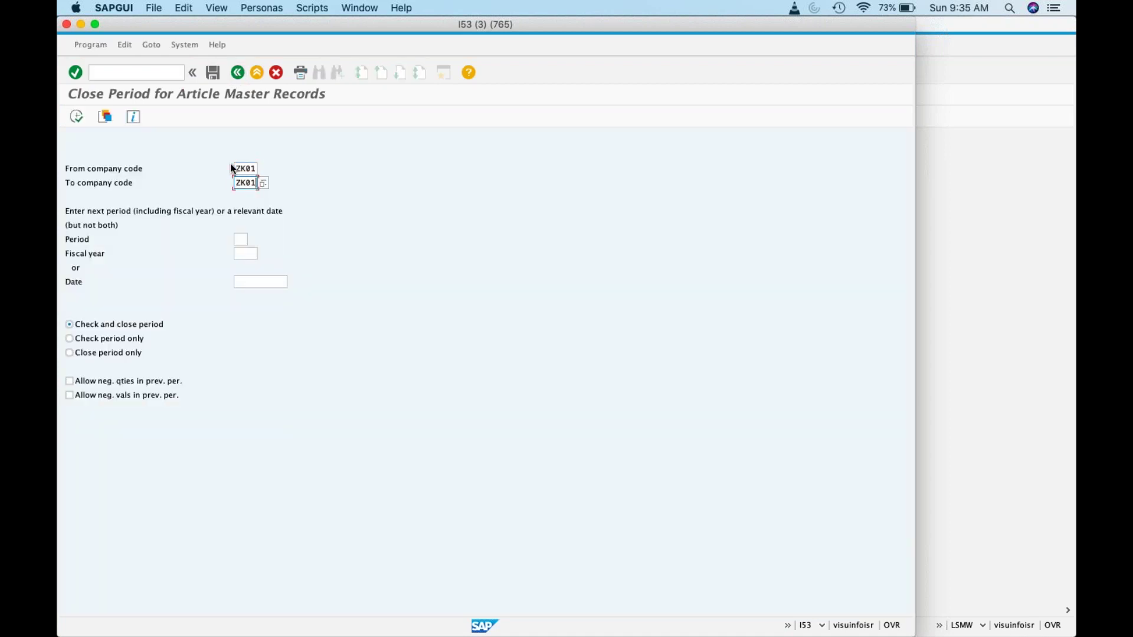
left_click(241, 239)
type("0")
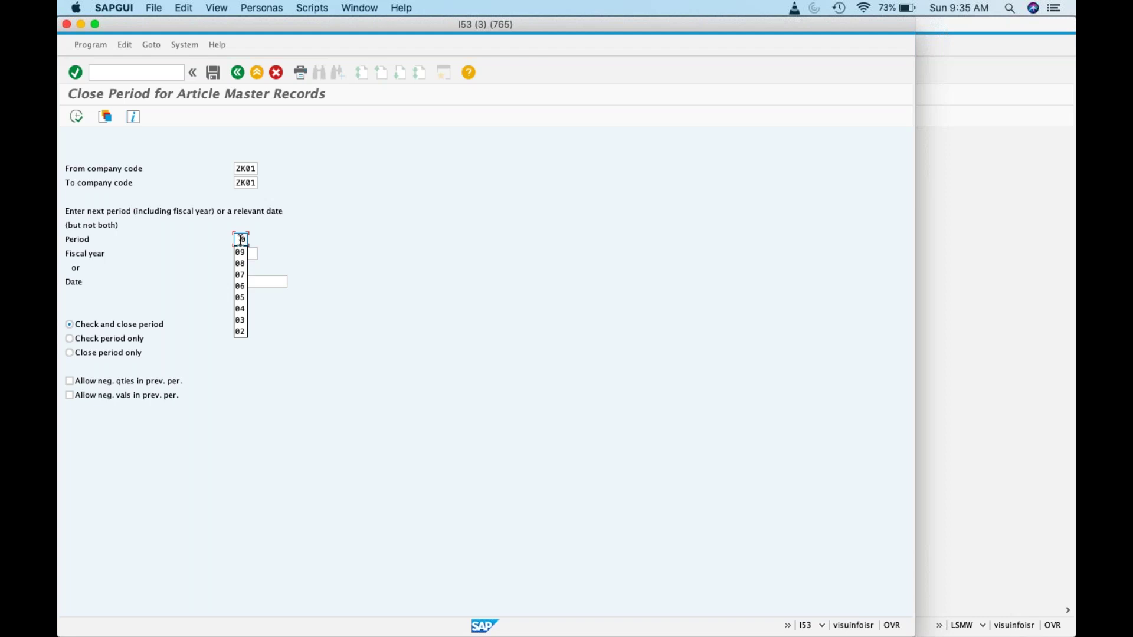
key("BackSpace")
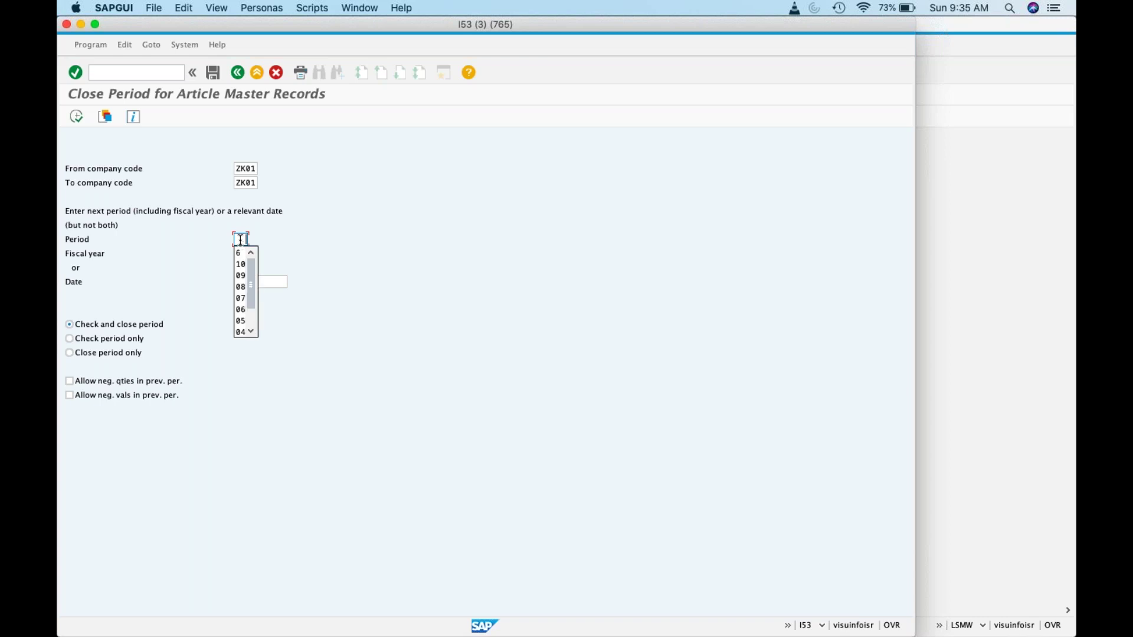
left_click(154, 72)
Step: Check ZK01's current posting periods in MMRV
type("/nmmrv")
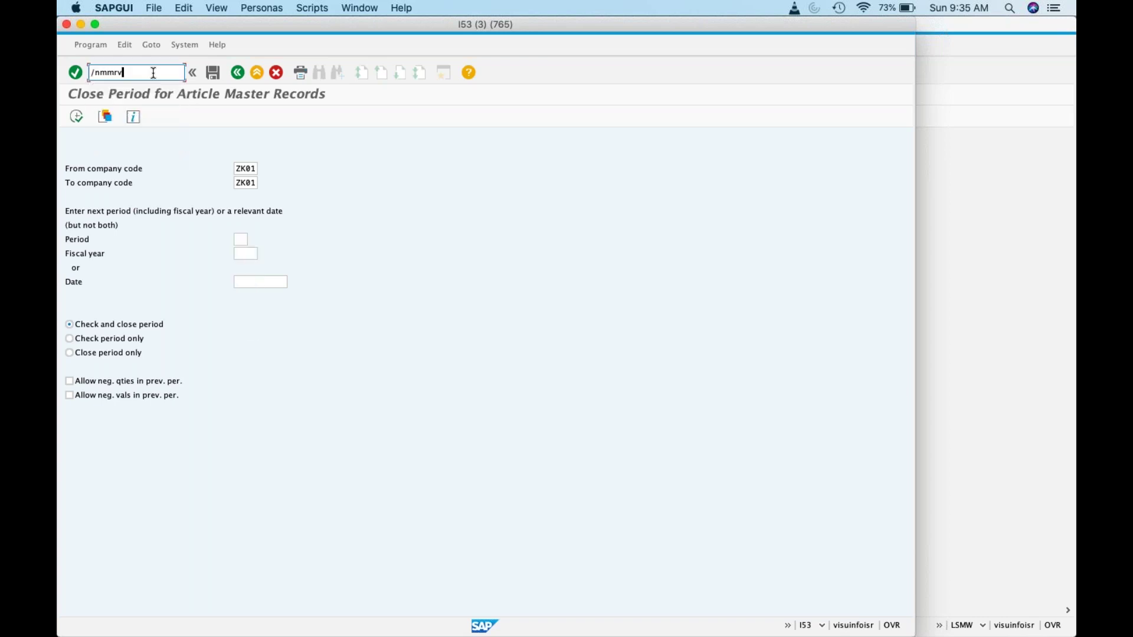
key("Return")
key("Return")
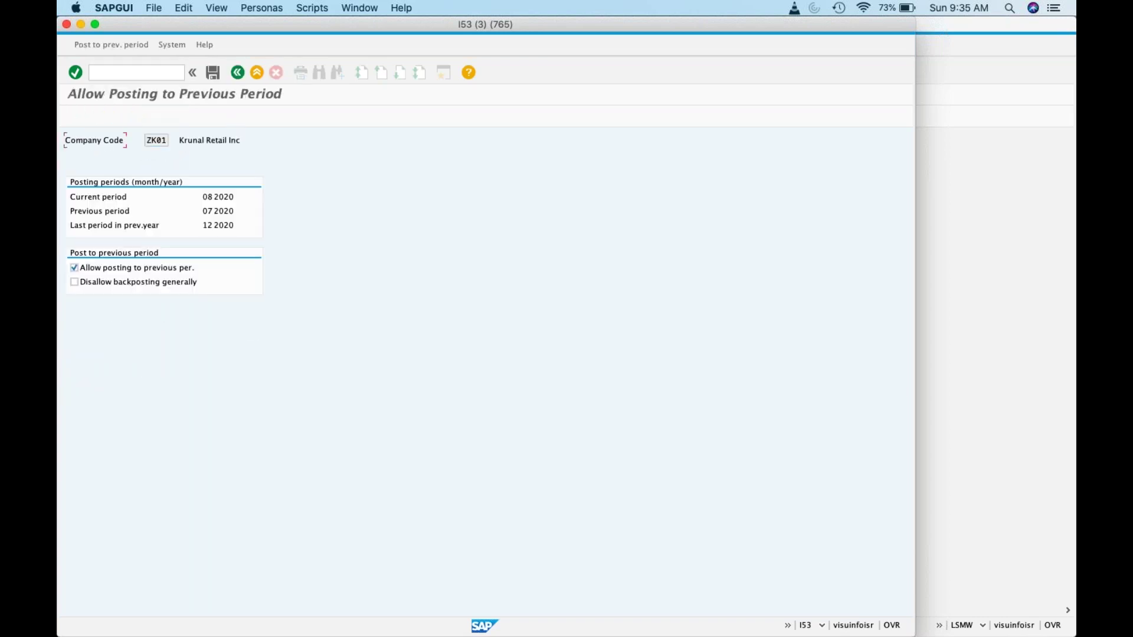
left_click(149, 72)
Step: Close ZK01 into period 09/2020 in MMPV with negative quantities and values allowed
type("/")
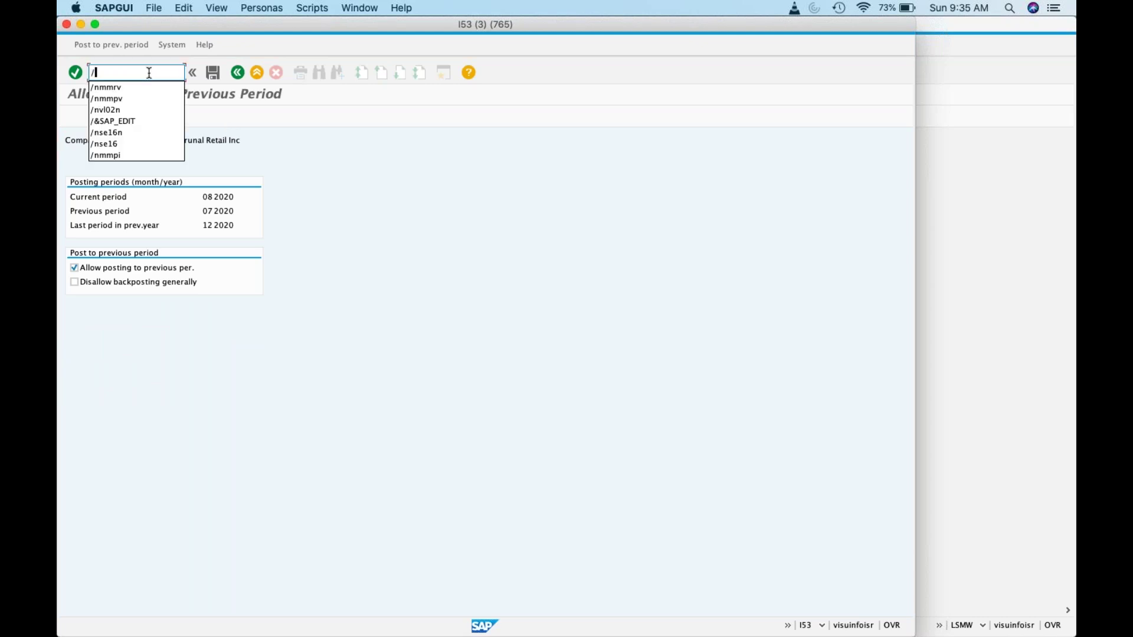
type("nmmpv")
key("Return")
type("ZK01")
left_click(241, 239)
type("09")
left_click(245, 253)
type("2020")
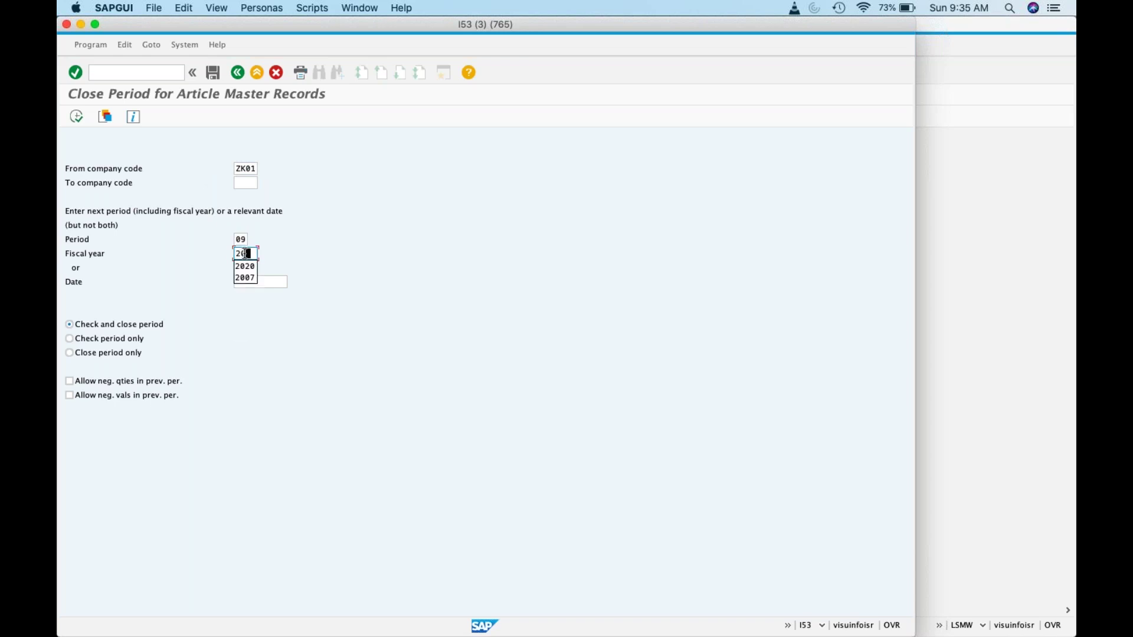
left_click(164, 380)
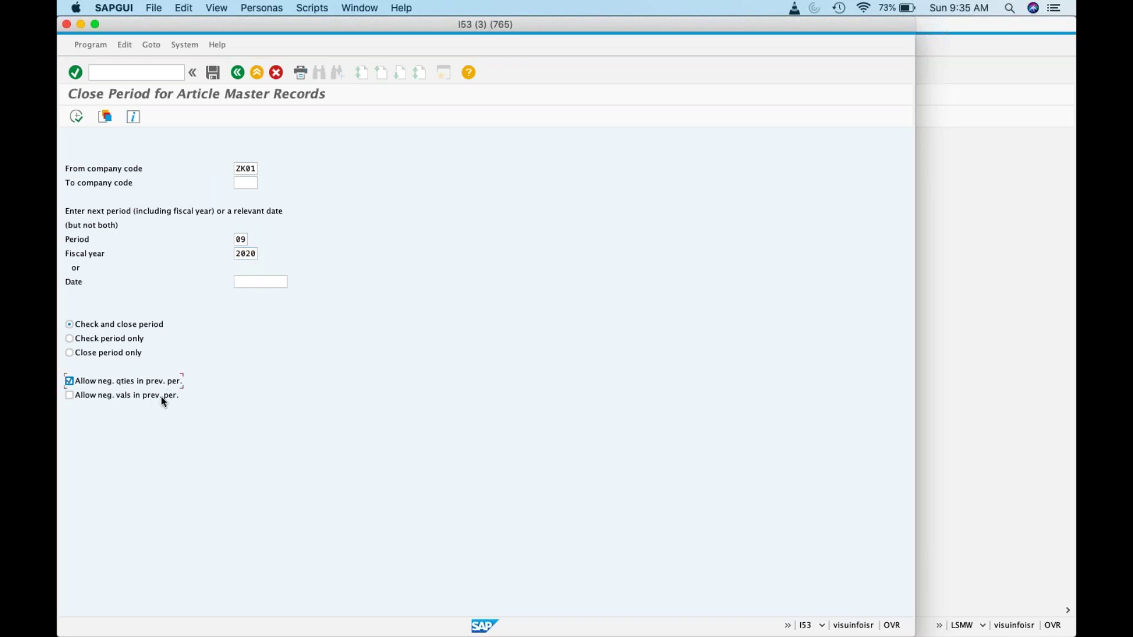
left_click(162, 395)
left_click(77, 117)
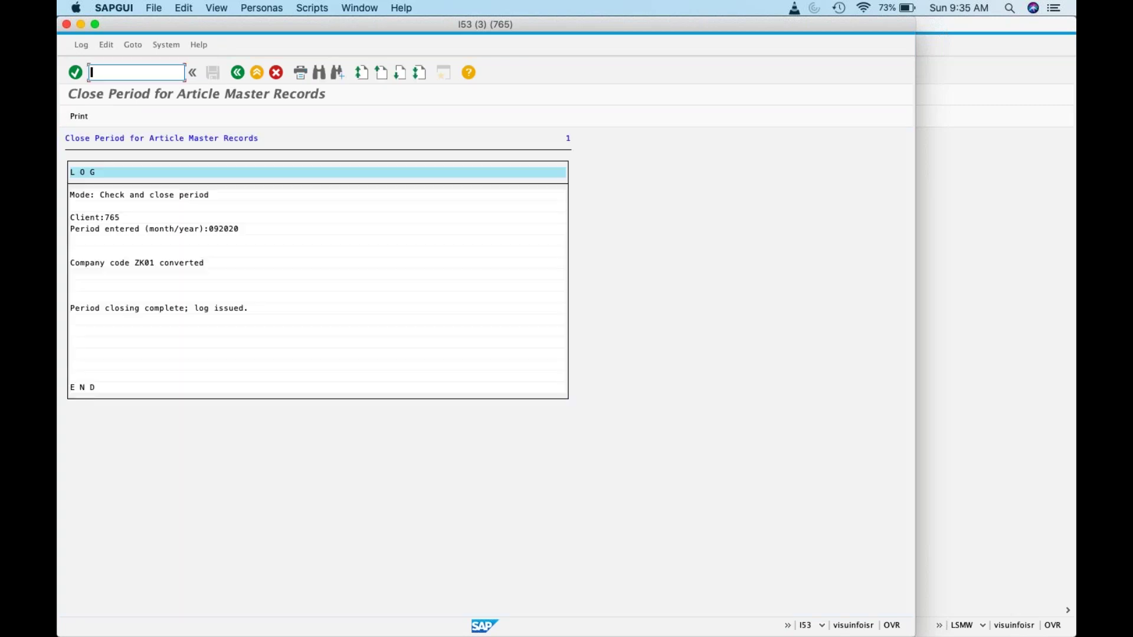
Step: On delivery 80000021, set Apples to storage location 1000, picked quantity 10, and post goods issue
type("/nvl02n")
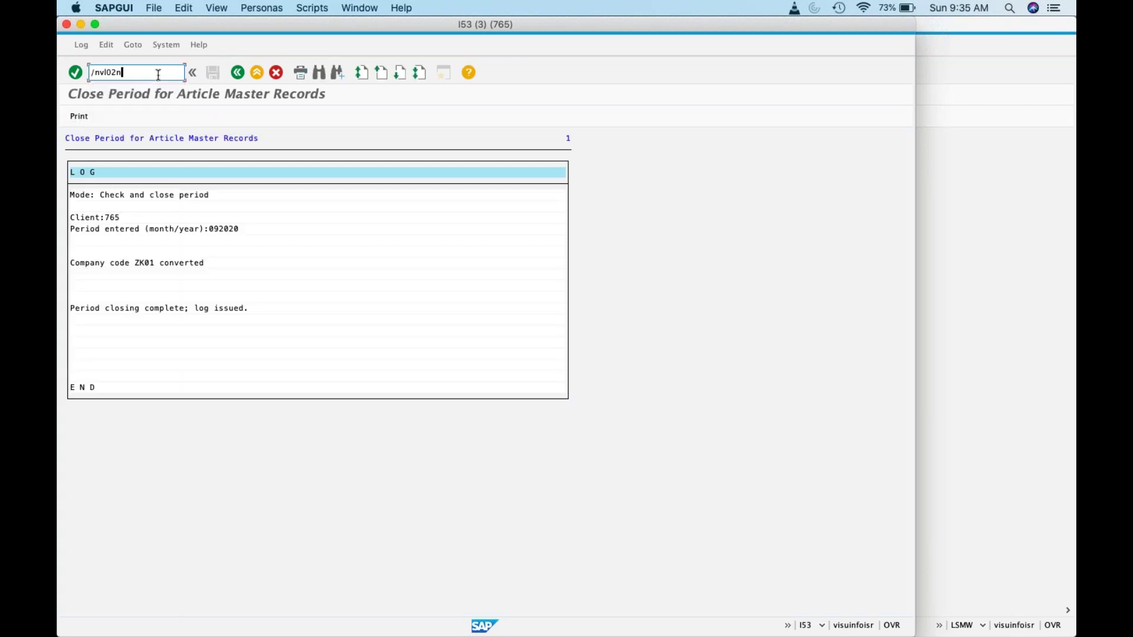
key("Return")
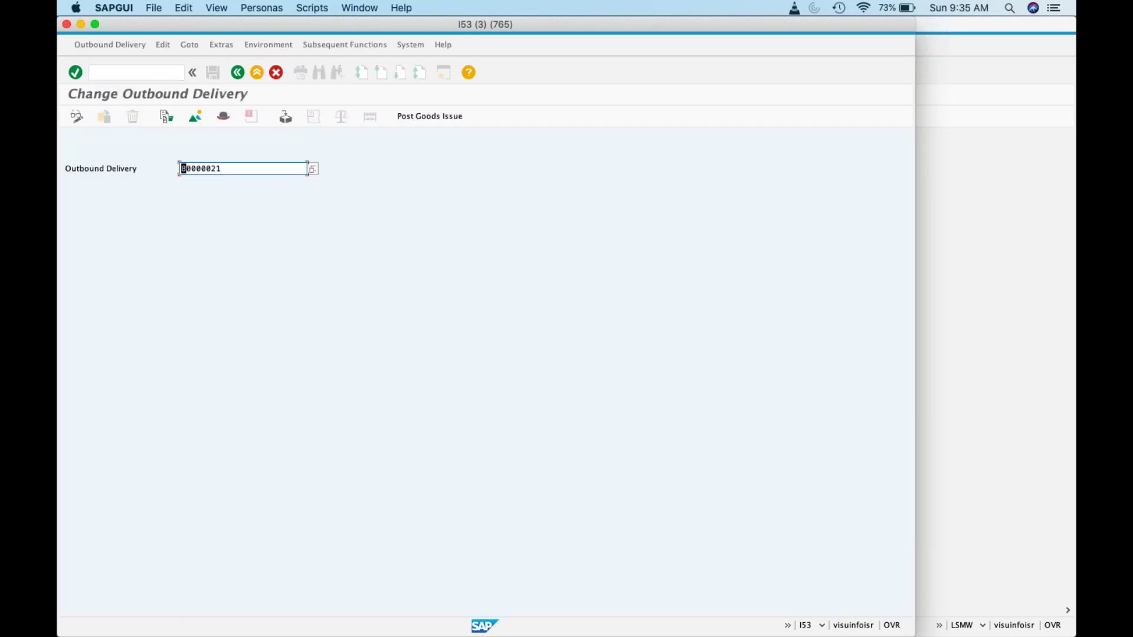
key("Return")
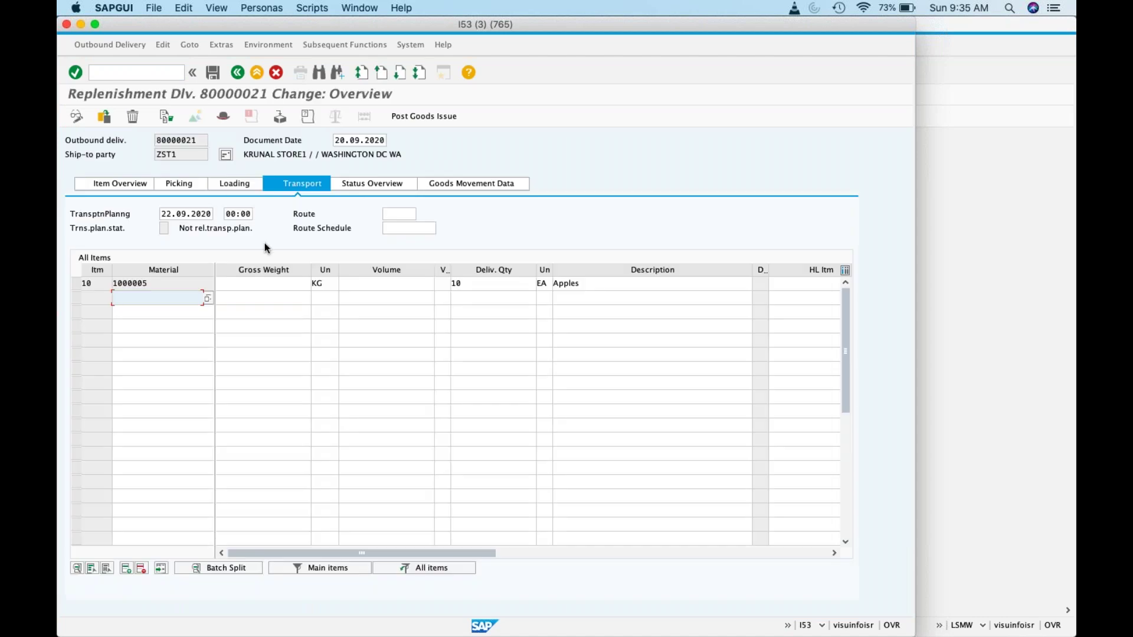
left_click(203, 182)
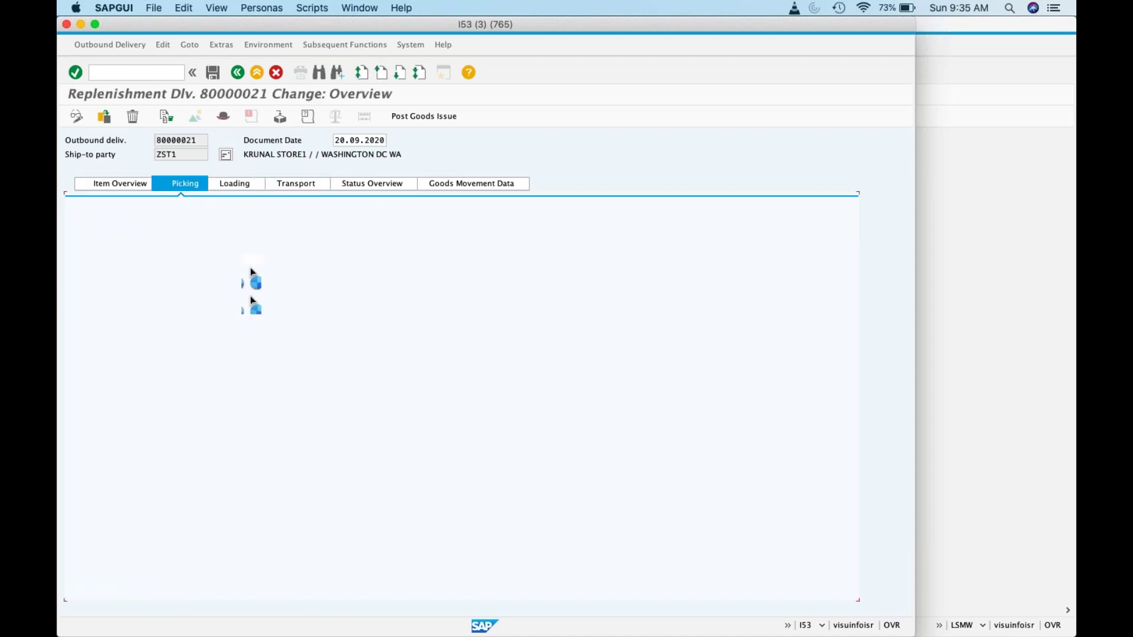
left_click(260, 284)
type("1000")
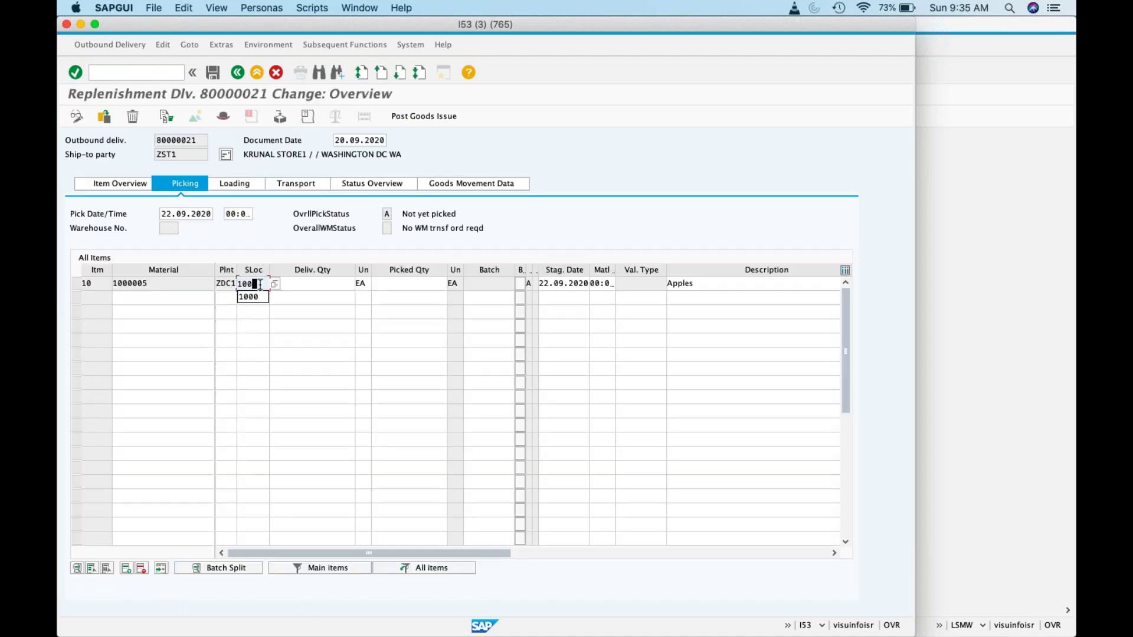
key("Tab")
type("10")
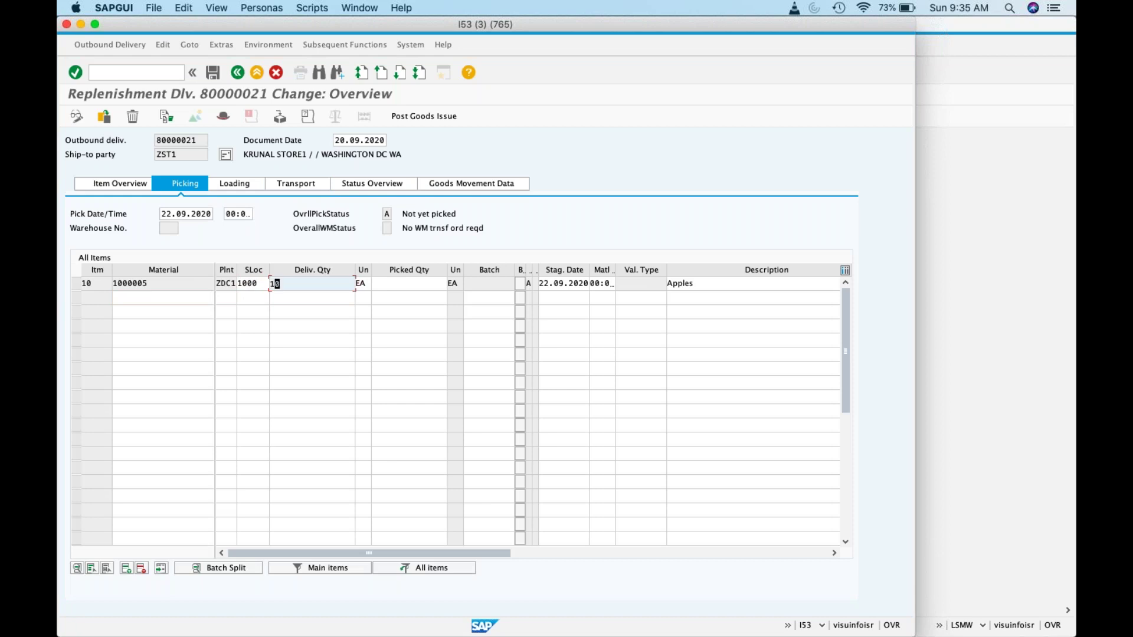
key("Tab")
key("Tab")
type("10")
left_click(413, 116)
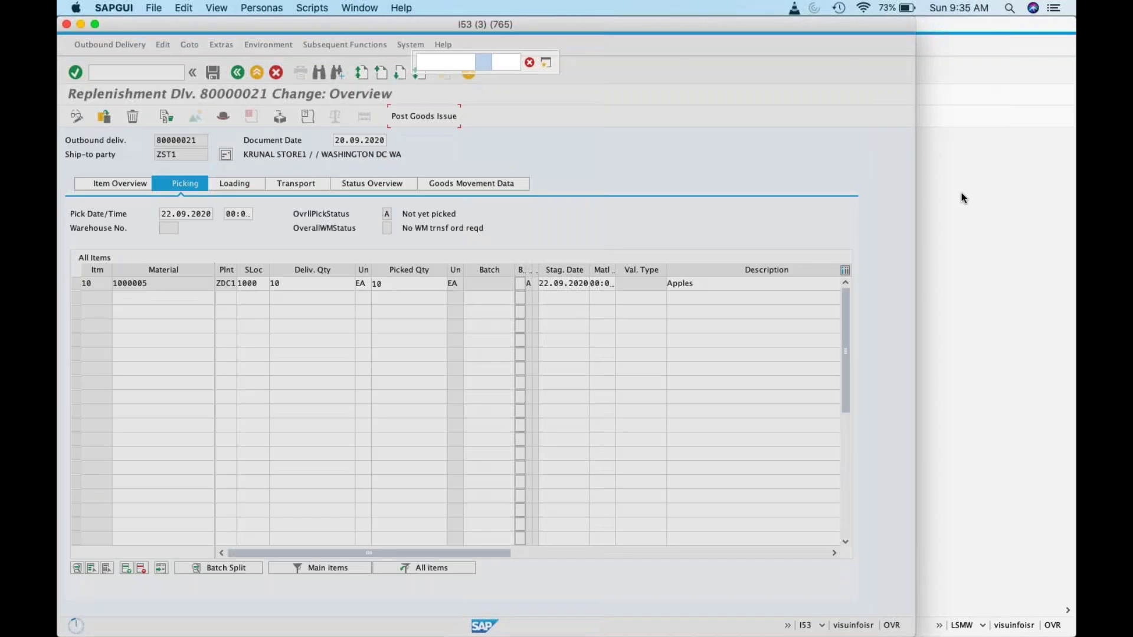
Step: In the second session, run MB52 warehouse stock for article 1000005
left_click(961, 193)
left_click(306, 71)
type("/nmb52")
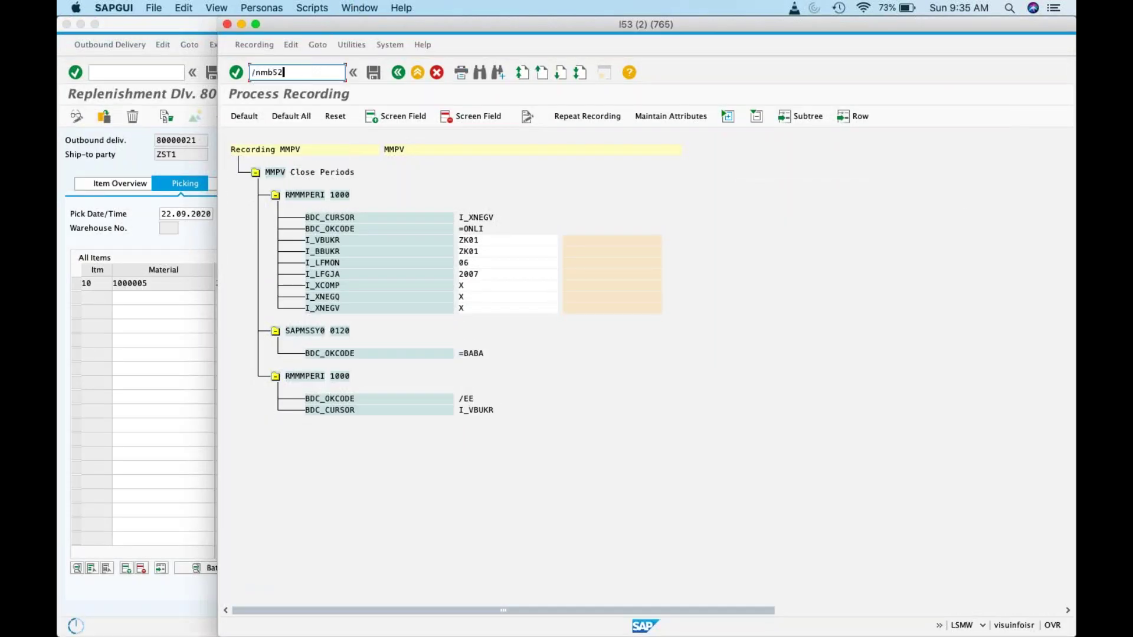
key("Return")
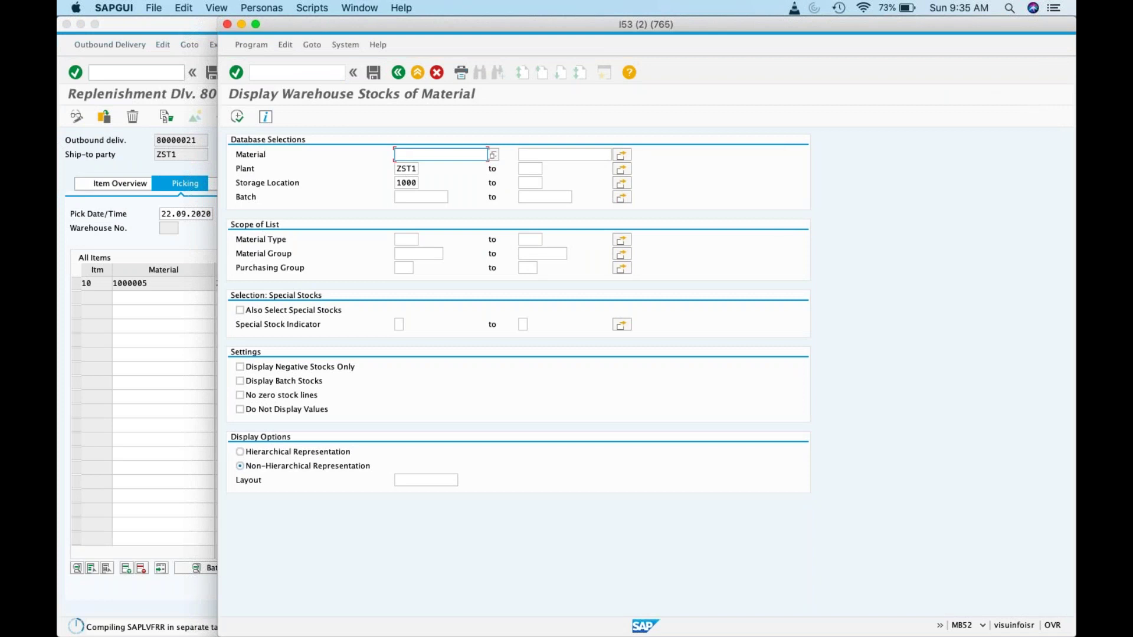
left_click(488, 155)
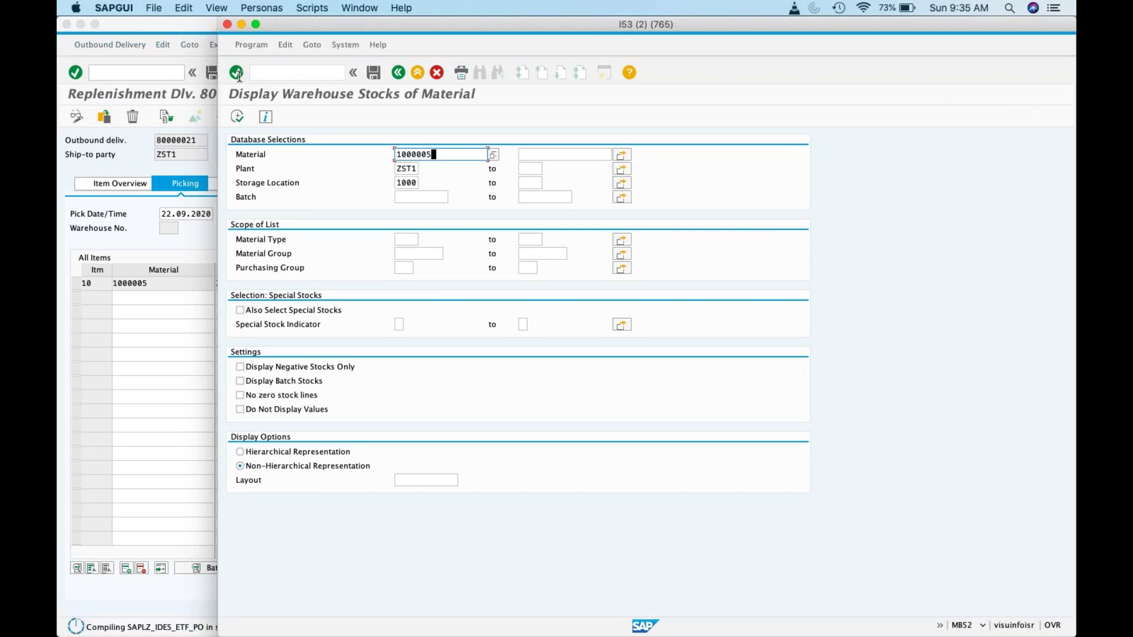
key("F8")
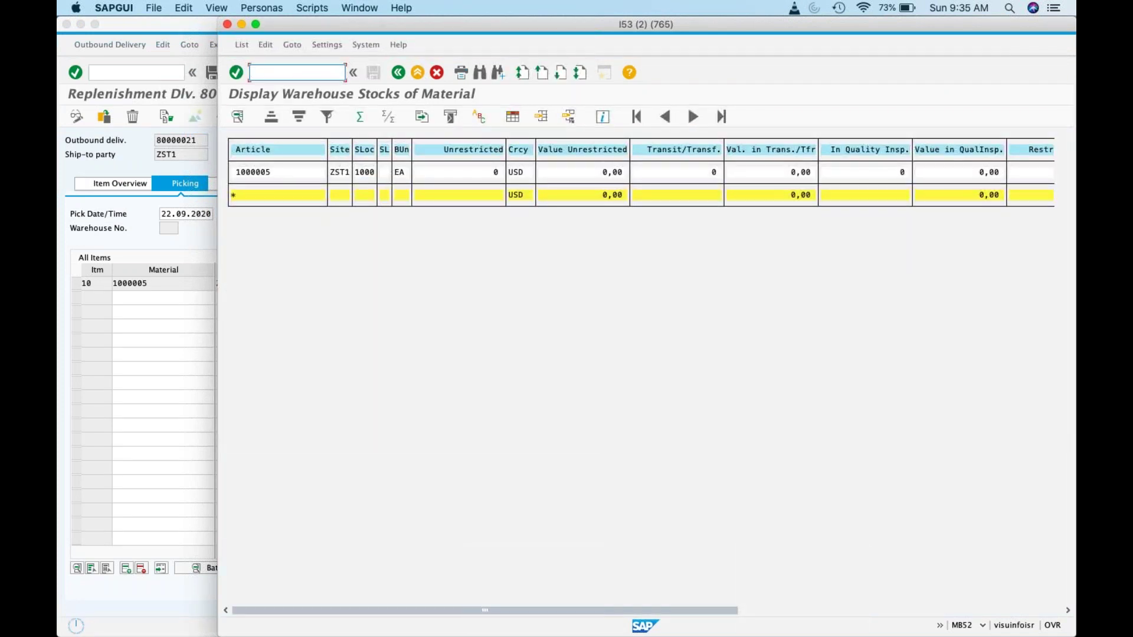
Step: Add plant ZDC1 to the plant selection and rerun the report for ZDC1 and ZST1
left_click(399, 72)
left_click(621, 169)
left_click(275, 136)
type("ZDC1")
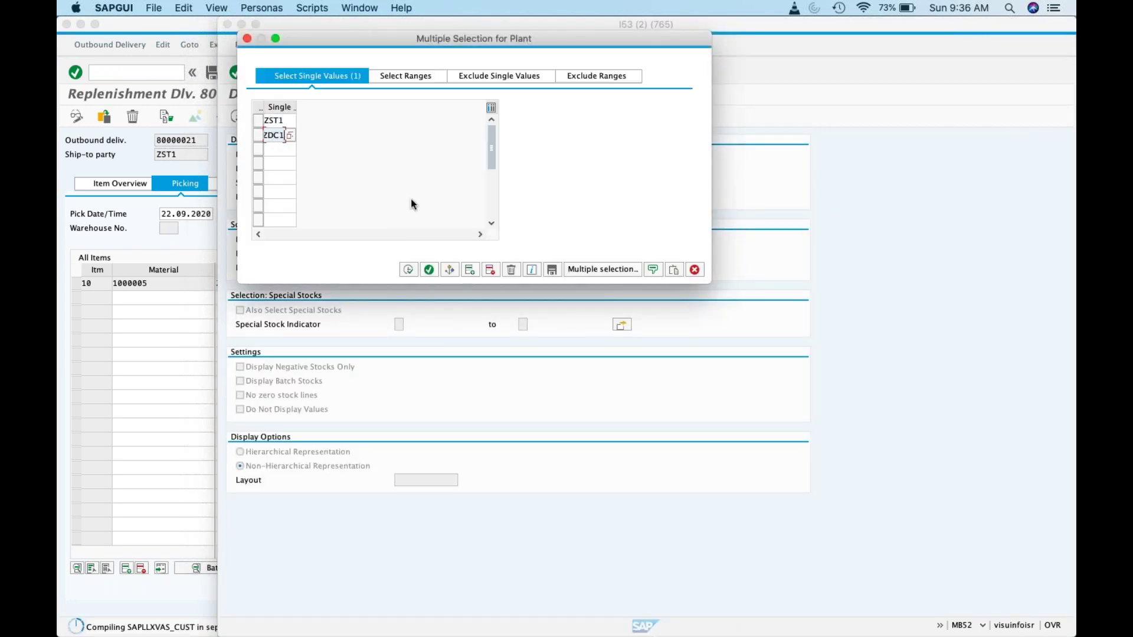
left_click(408, 270)
left_click(429, 269)
left_click(237, 116)
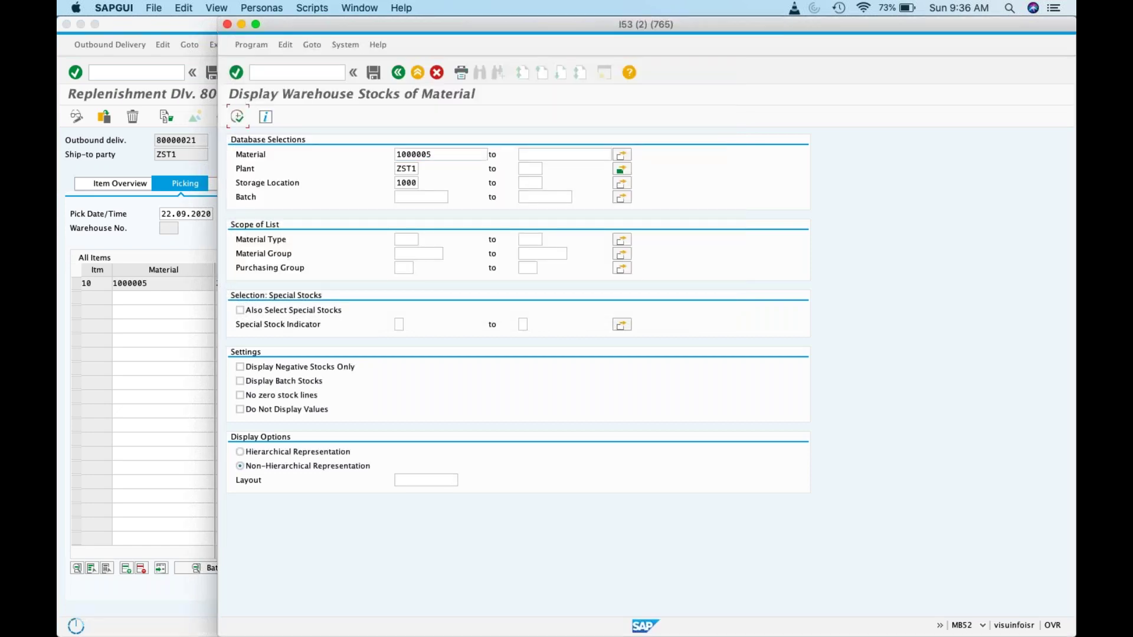
Step: Refresh the stock list, confirming ZDC1 at 90 and ZST1 at 0 unrestricted
left_click(114, 261)
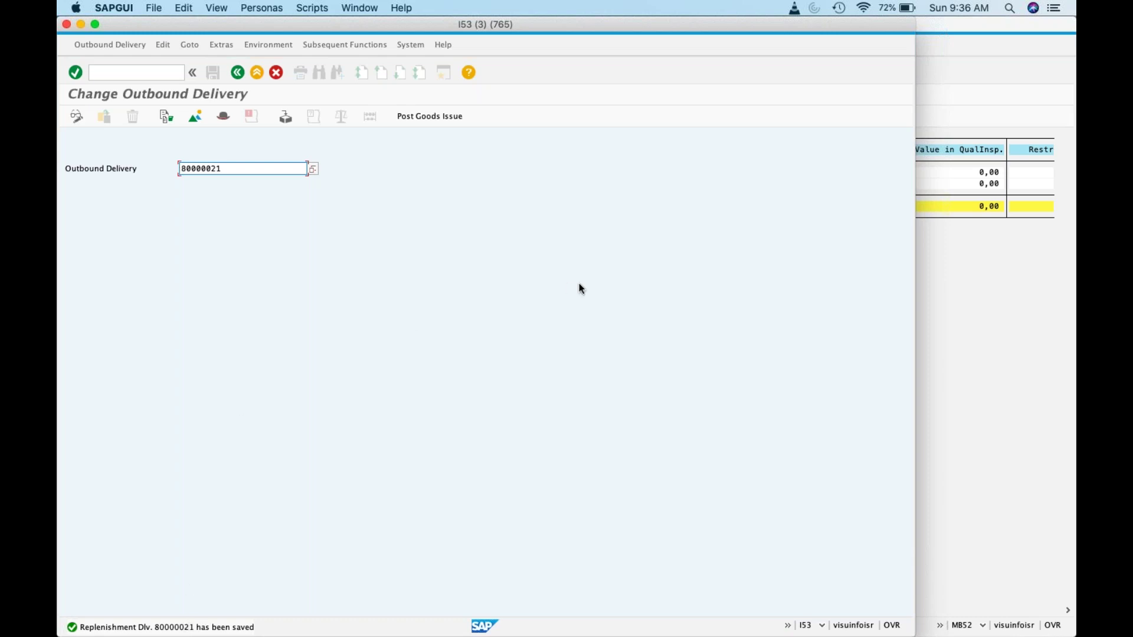
left_click(922, 316)
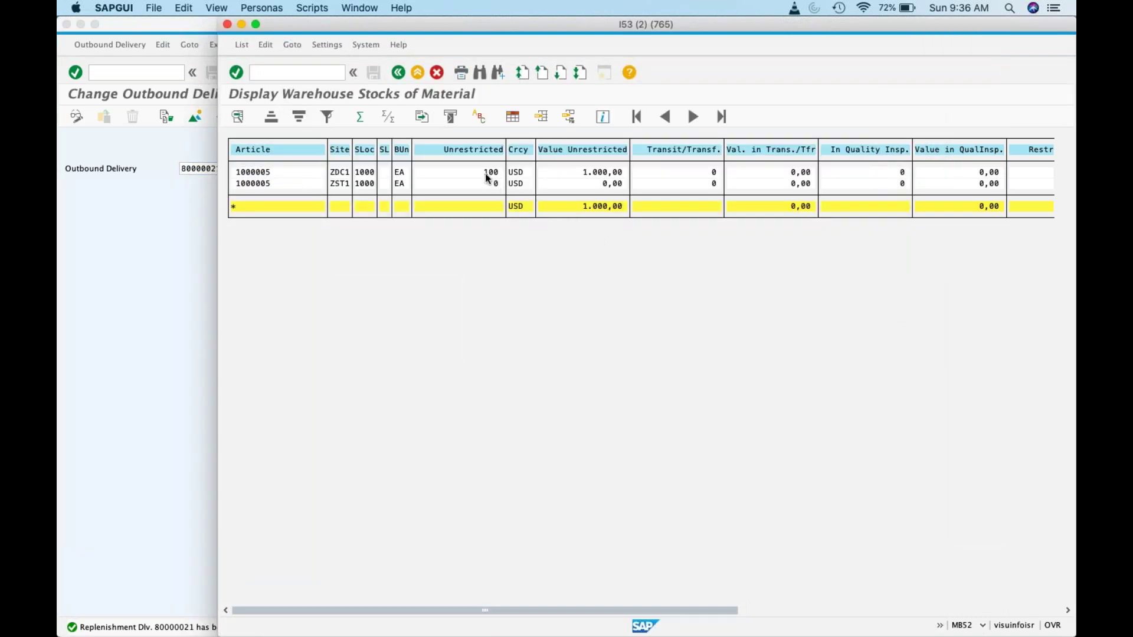
left_click(399, 73)
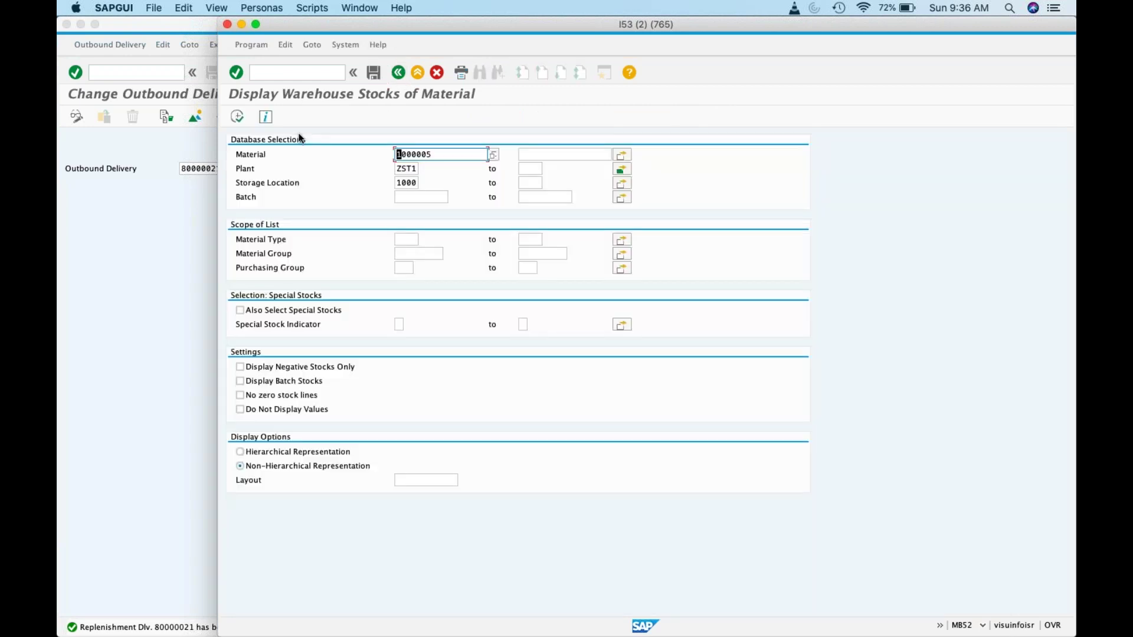
left_click(232, 105)
left_click(496, 183)
left_click(349, 183)
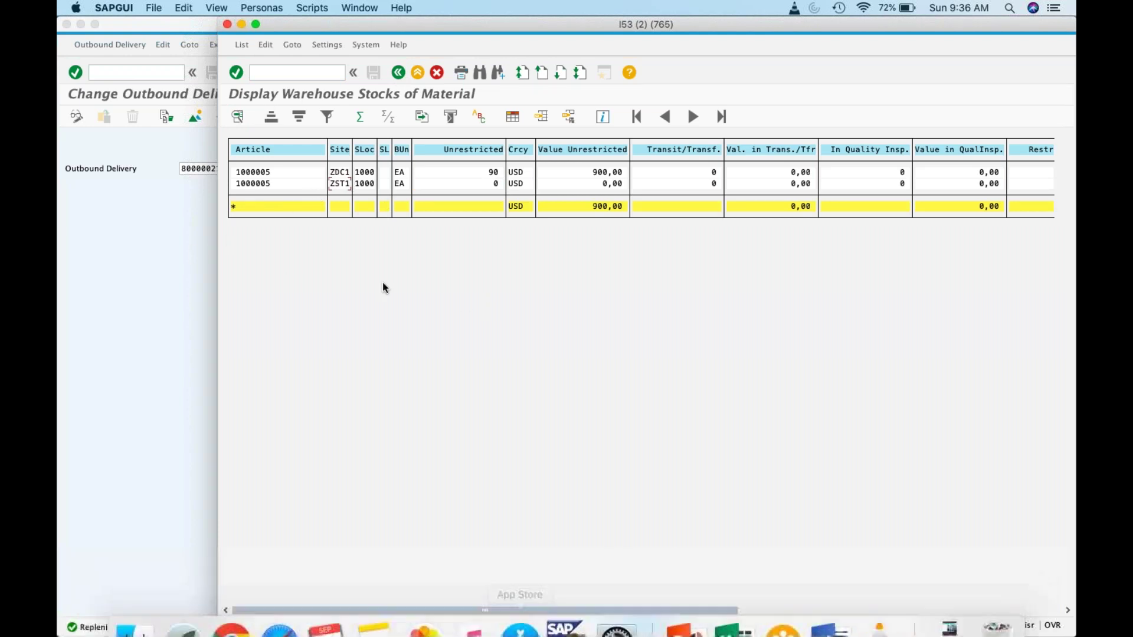
left_click(114, 73)
type("/omb")
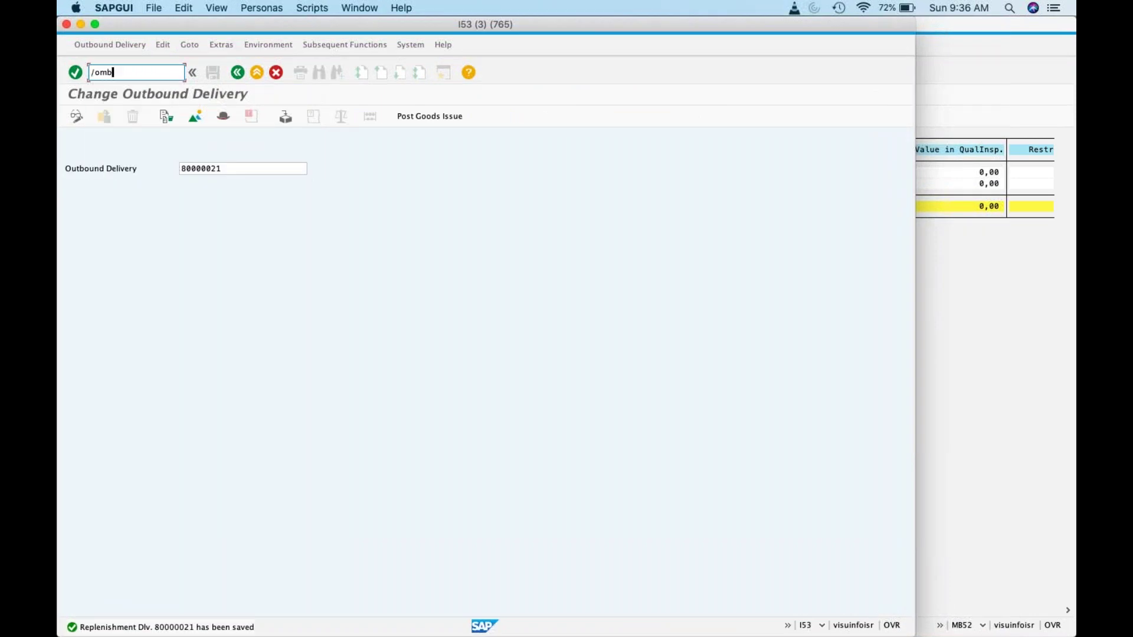
type("5t")
key("Return")
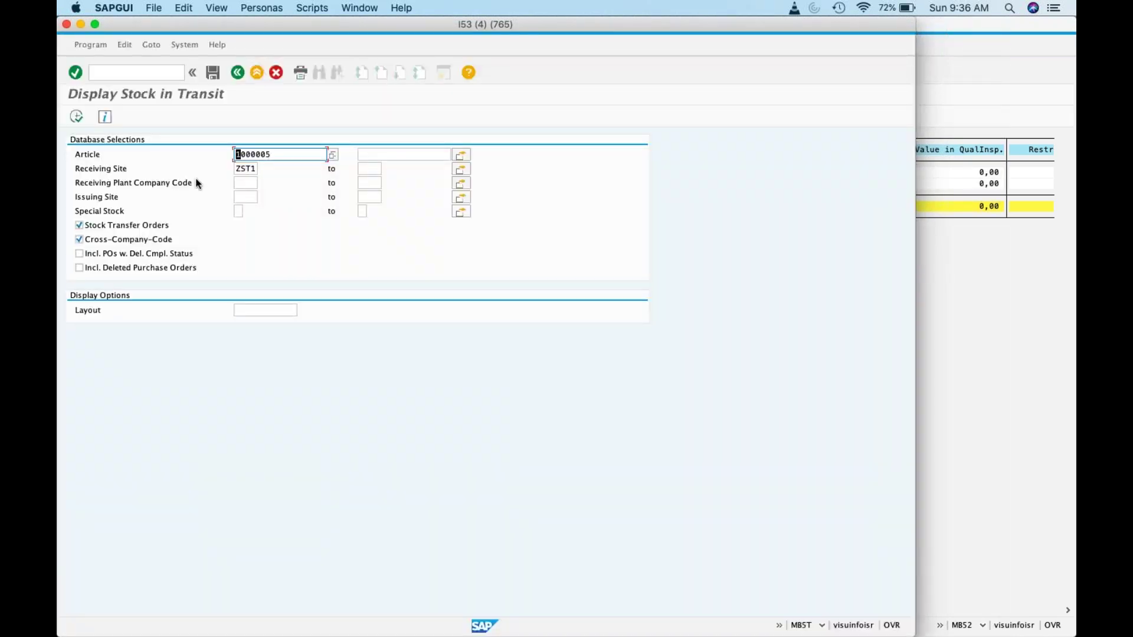
left_click(77, 116)
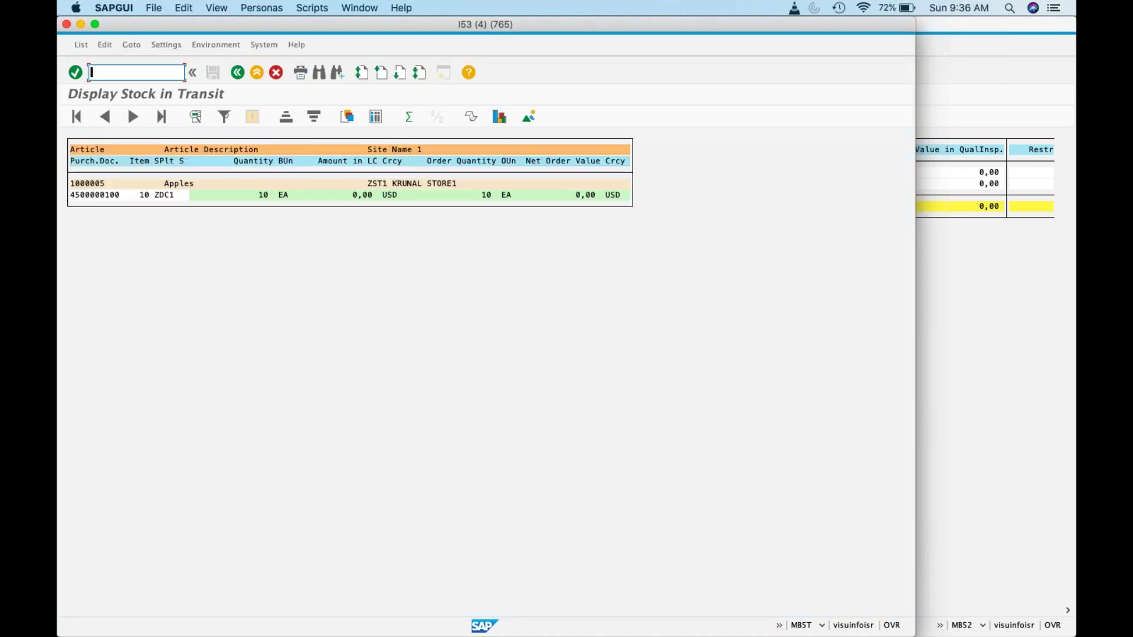
left_click(120, 194)
left_click(270, 200)
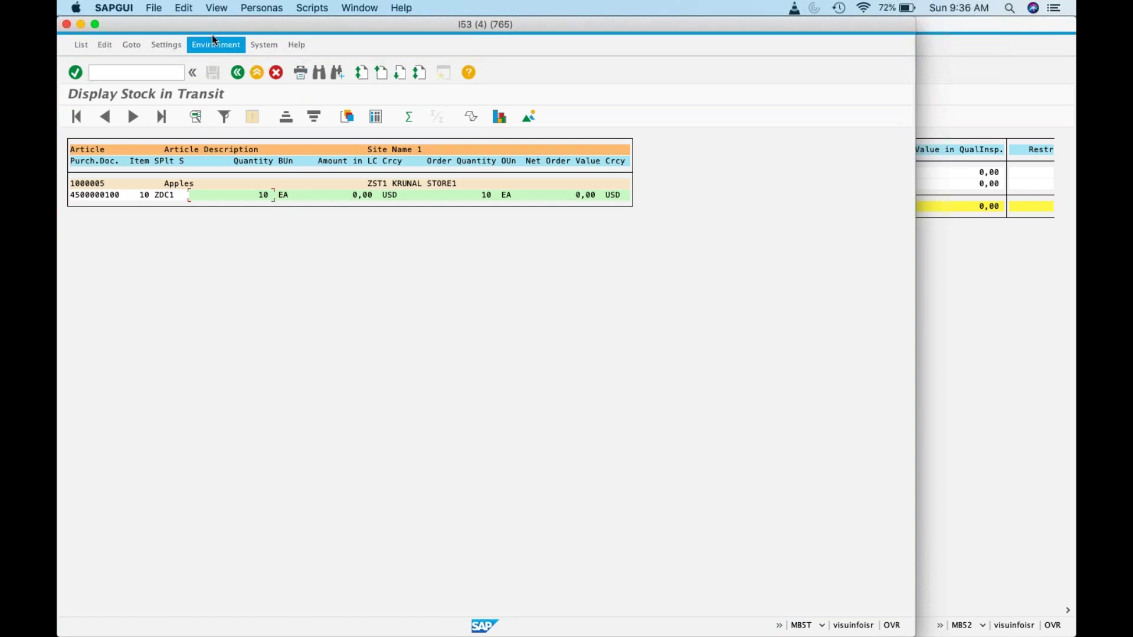
Step: Move the report aside and bring delivery 80000021's change screen back in front
left_click_drag(235, 24, 381, 23)
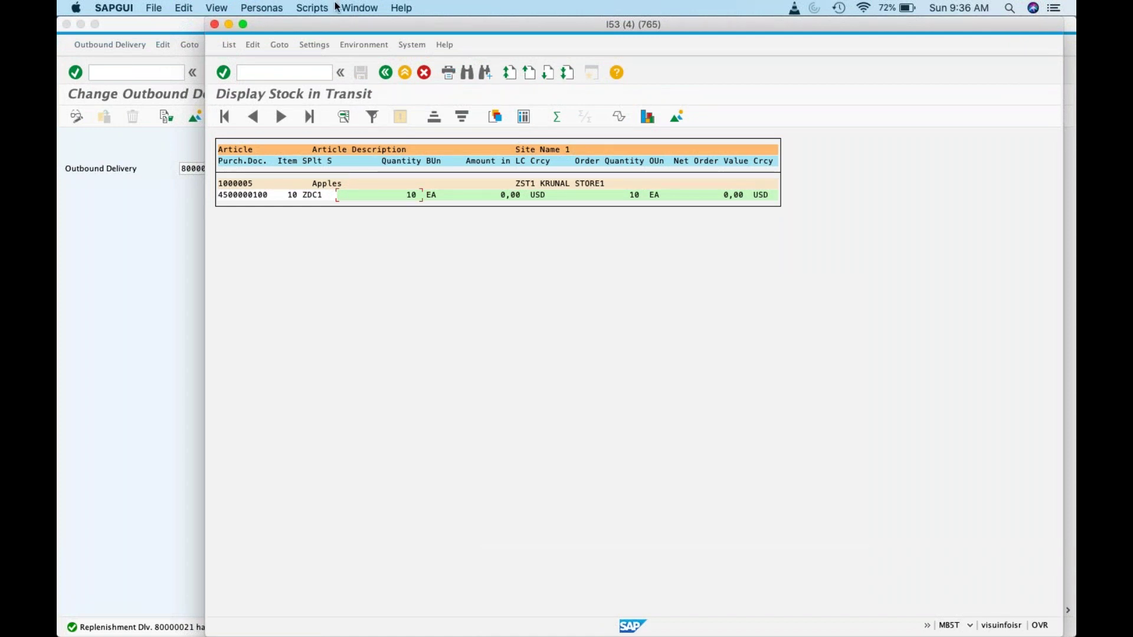
left_click(98, 72)
type("/nmigo")
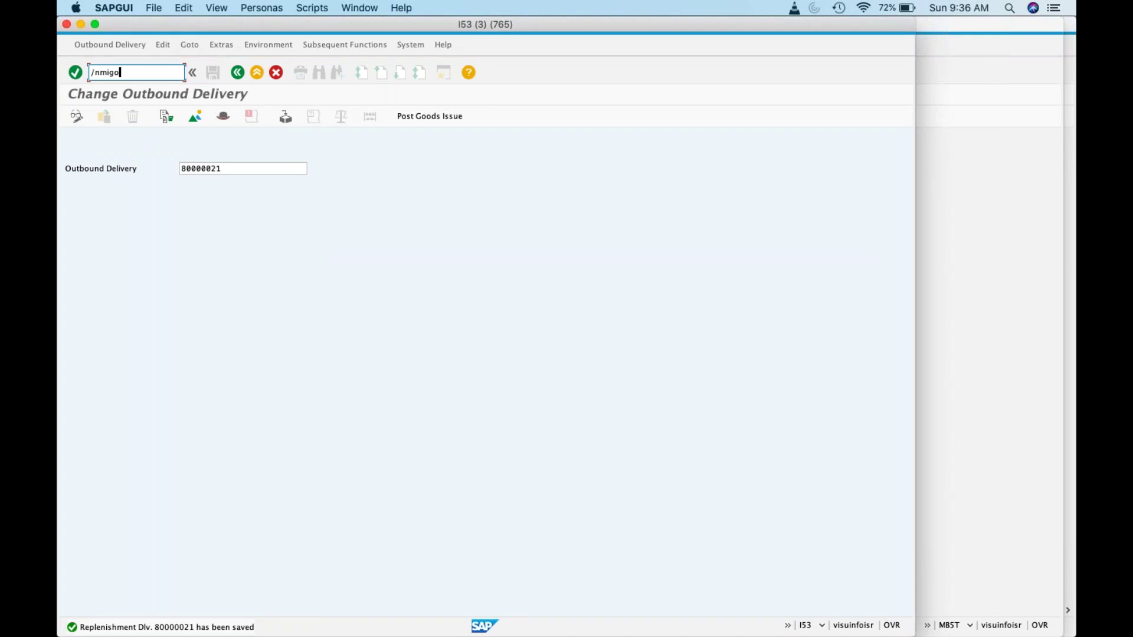
Step: In MIGO, switch the goods receipt reference to Outbound Delivery
key("Return")
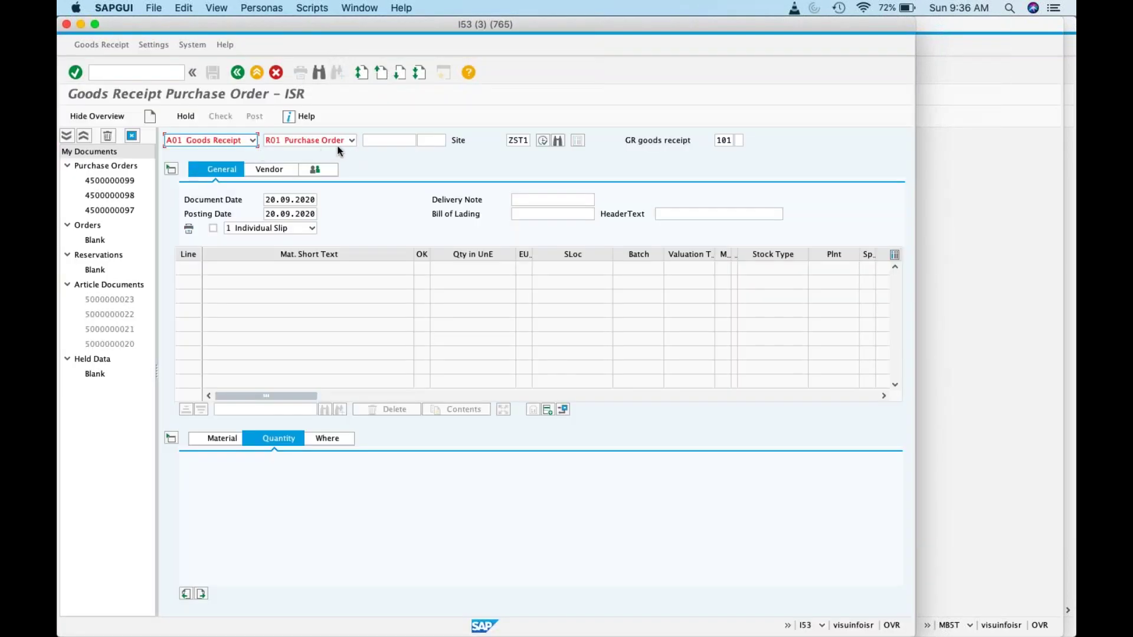
left_click(349, 141)
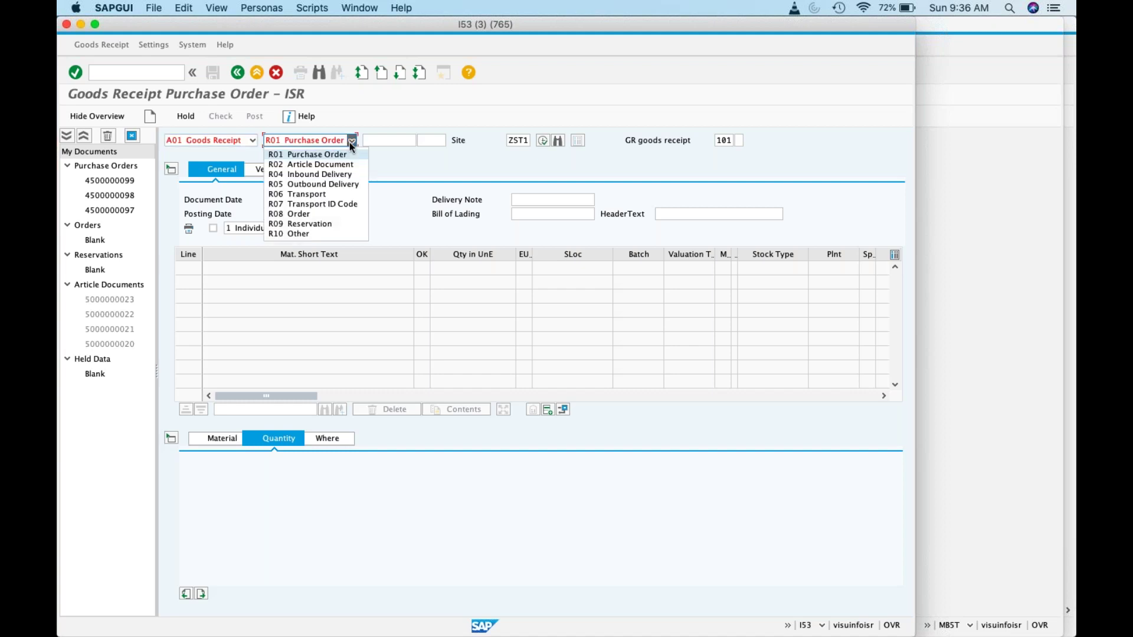
left_click(334, 185)
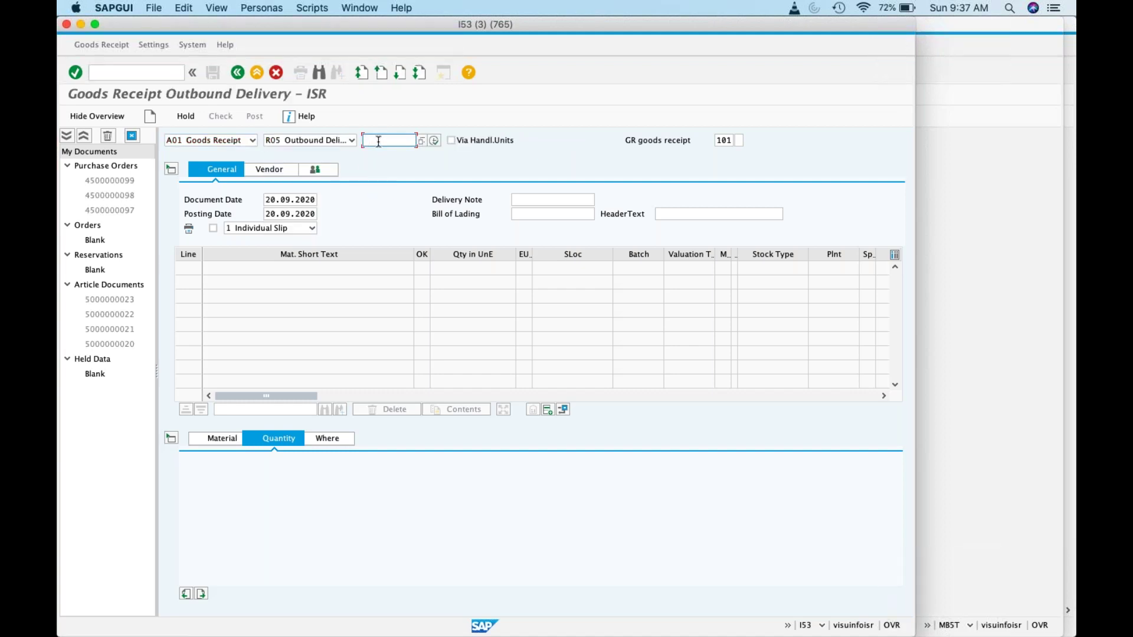
Step: Paste delivery 80000021 from the notes spreadsheet, mark Apples item OK, and post the receipt
key("super+Tab")
key("super+Tab")
key("super+Tab")
key("super+Tab")
key("super+Tab")
key("super+Tab")
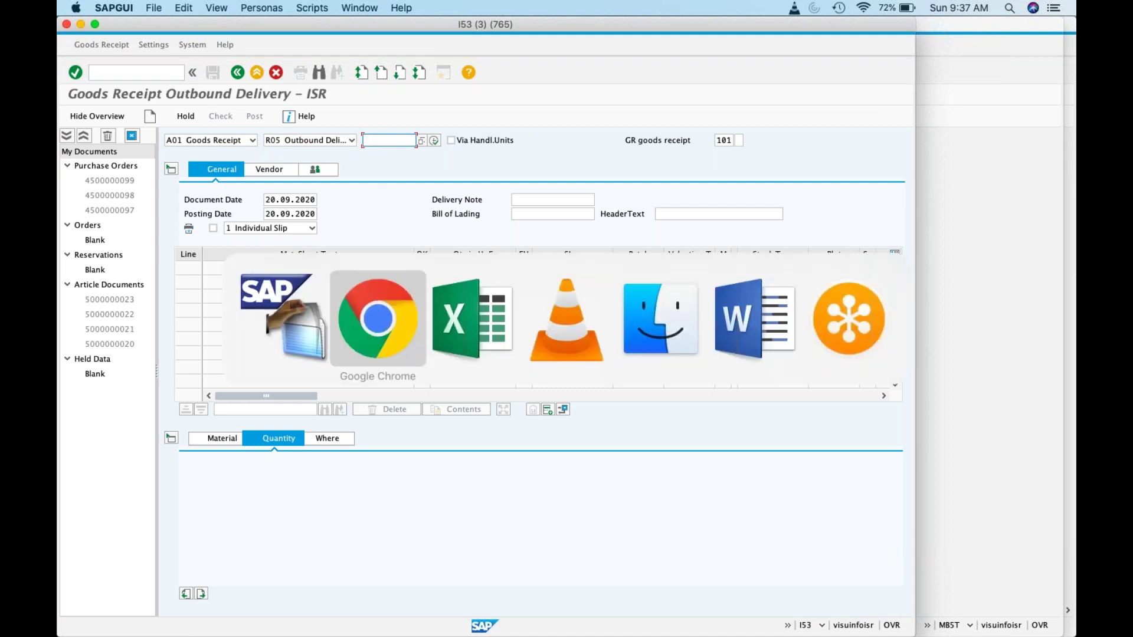
key("super+Tab")
key("super+Tab")
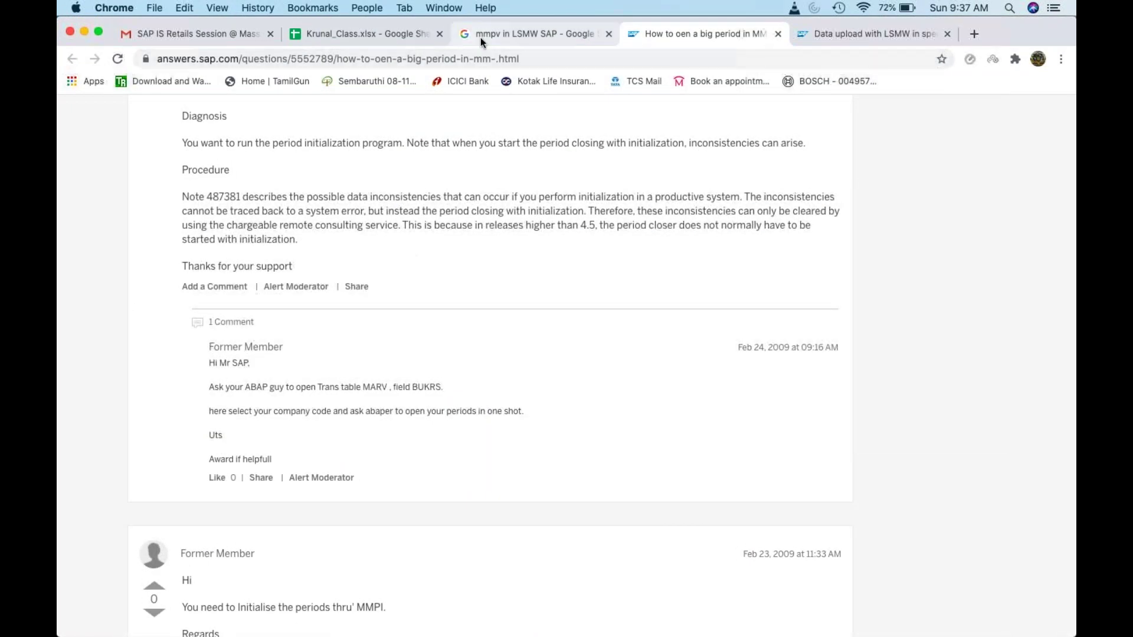
left_click(413, 39)
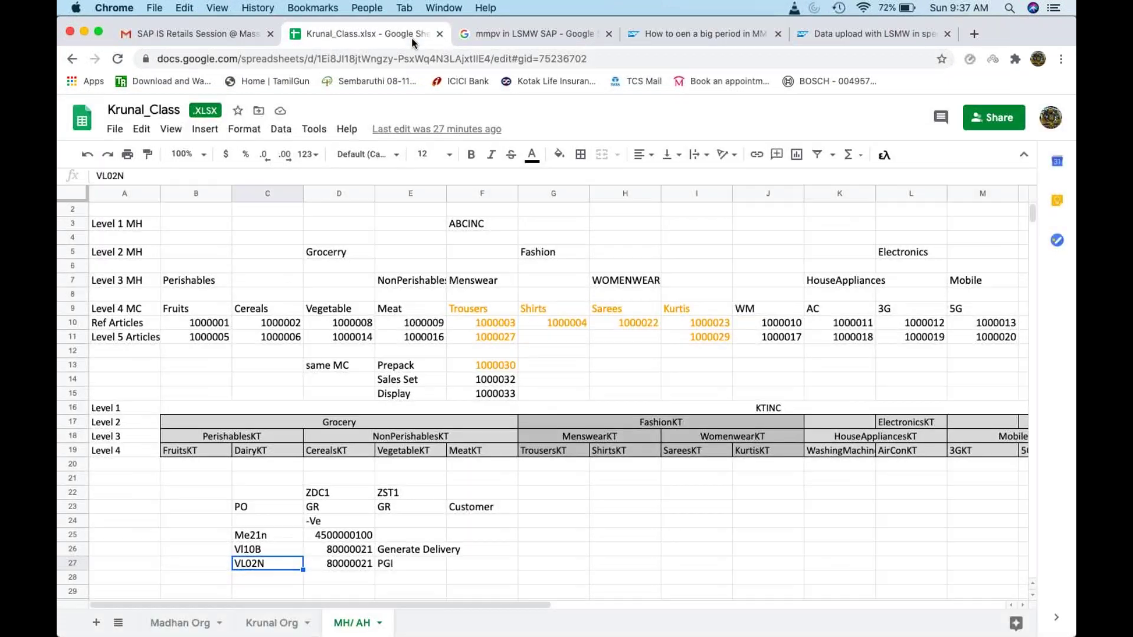
left_click(370, 563)
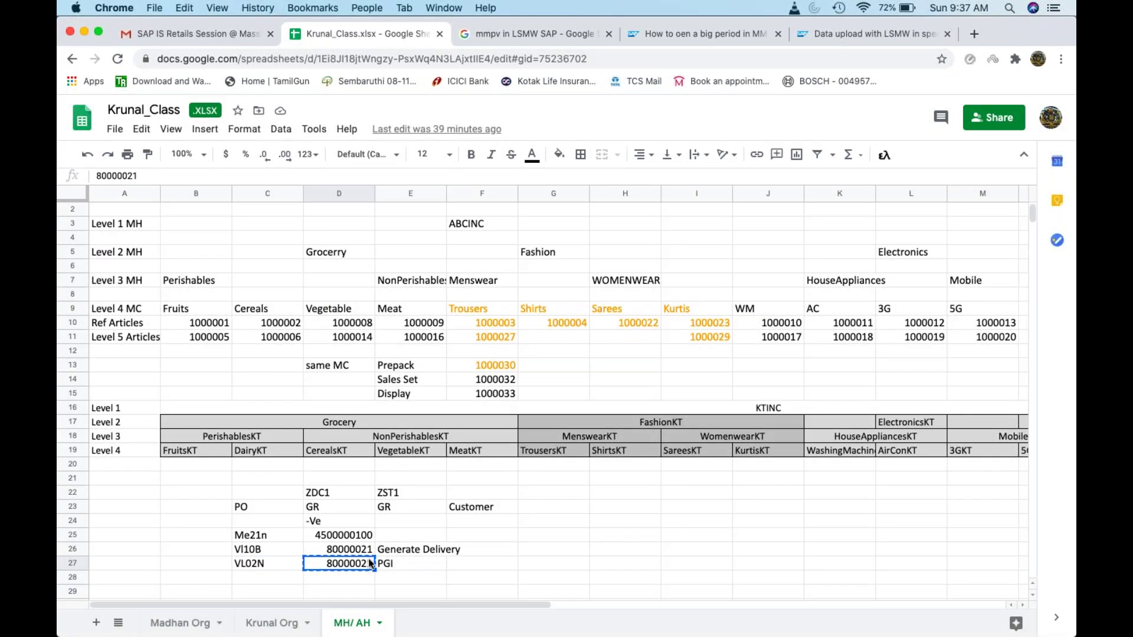
key("super+Tab")
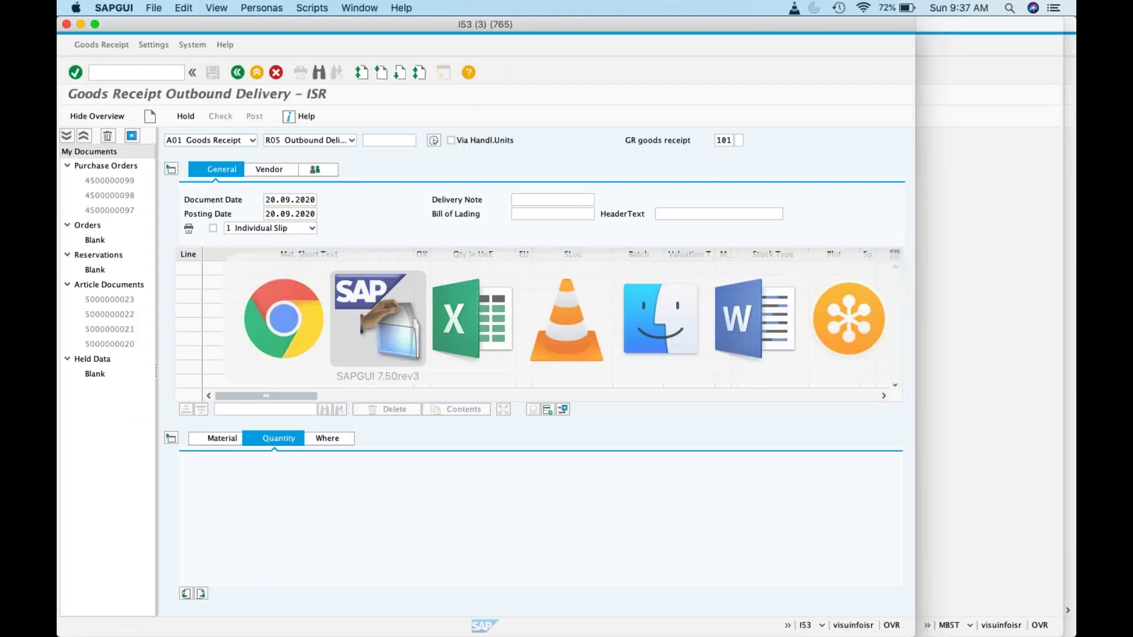
type("80000021")
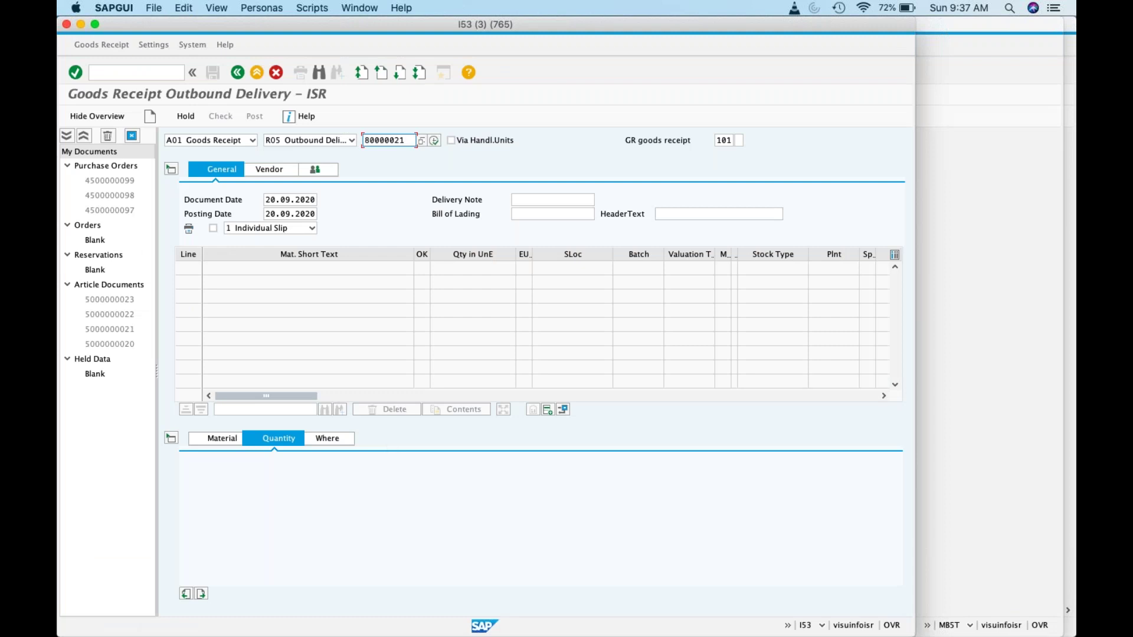
key("Return")
left_click(219, 593)
key("Return")
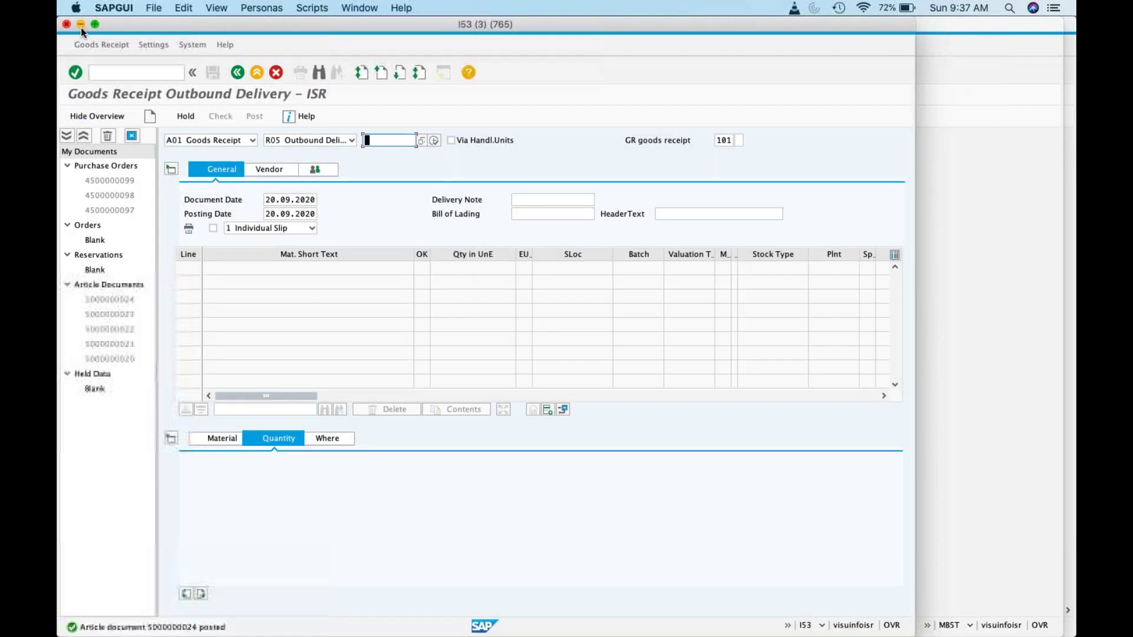
Step: Rerun the stock-in-transit report, confirming it returns no data
left_click(80, 27)
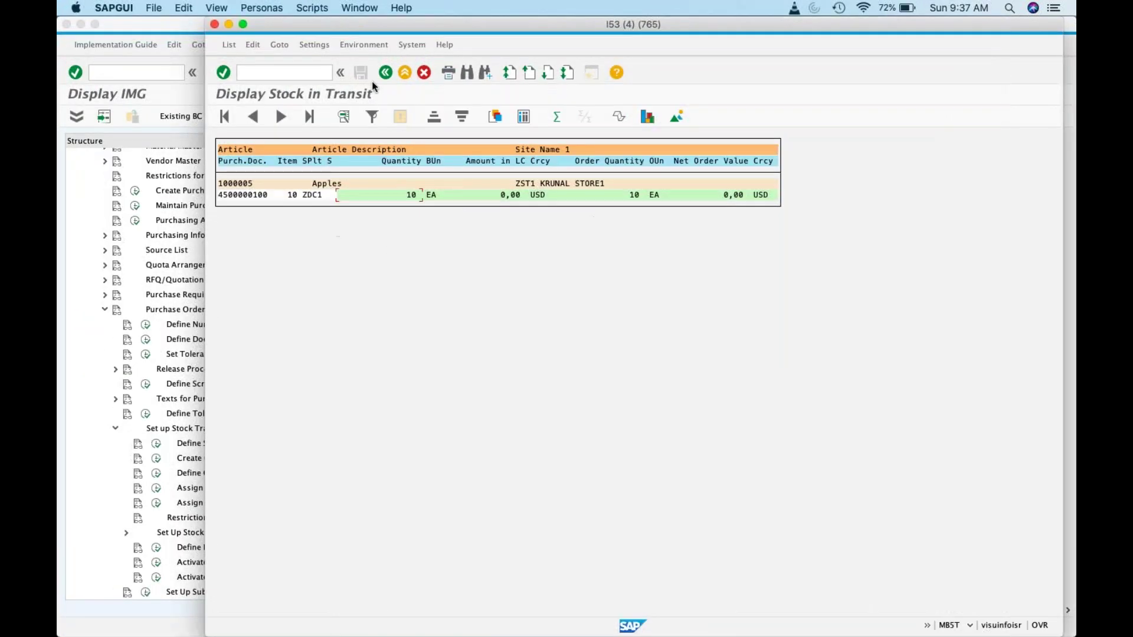
left_click(386, 72)
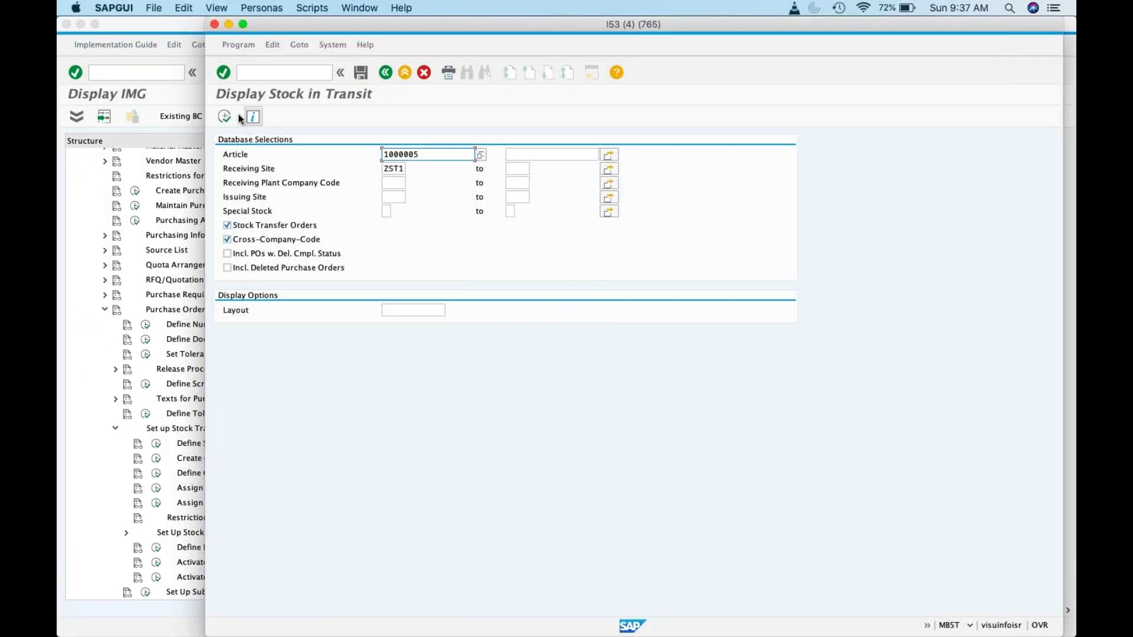
key("F8")
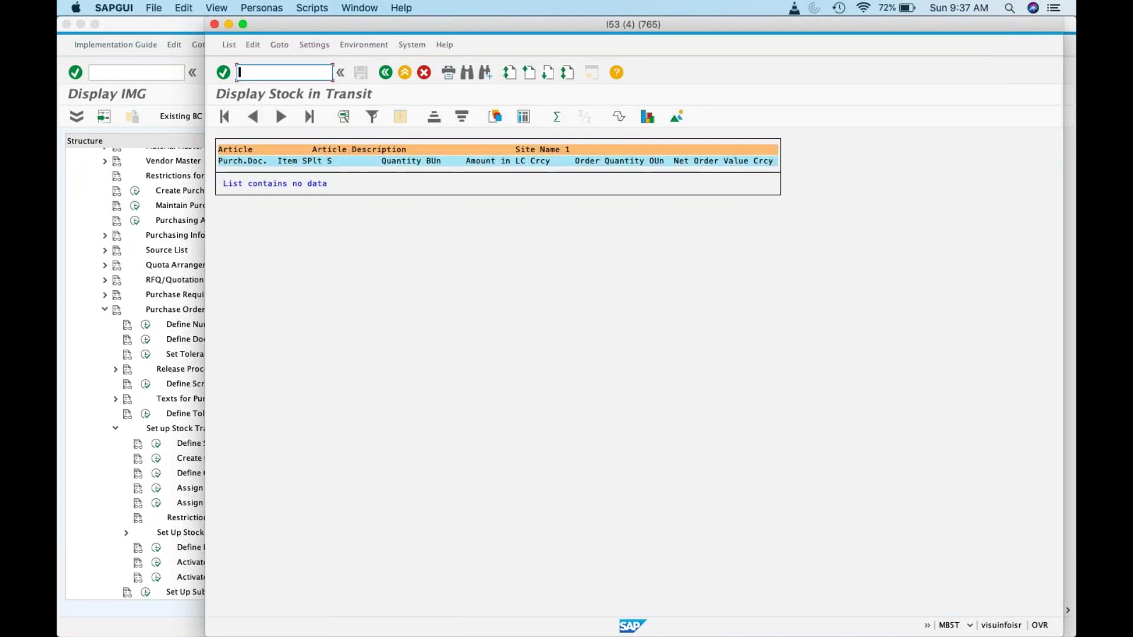
left_click(213, 24)
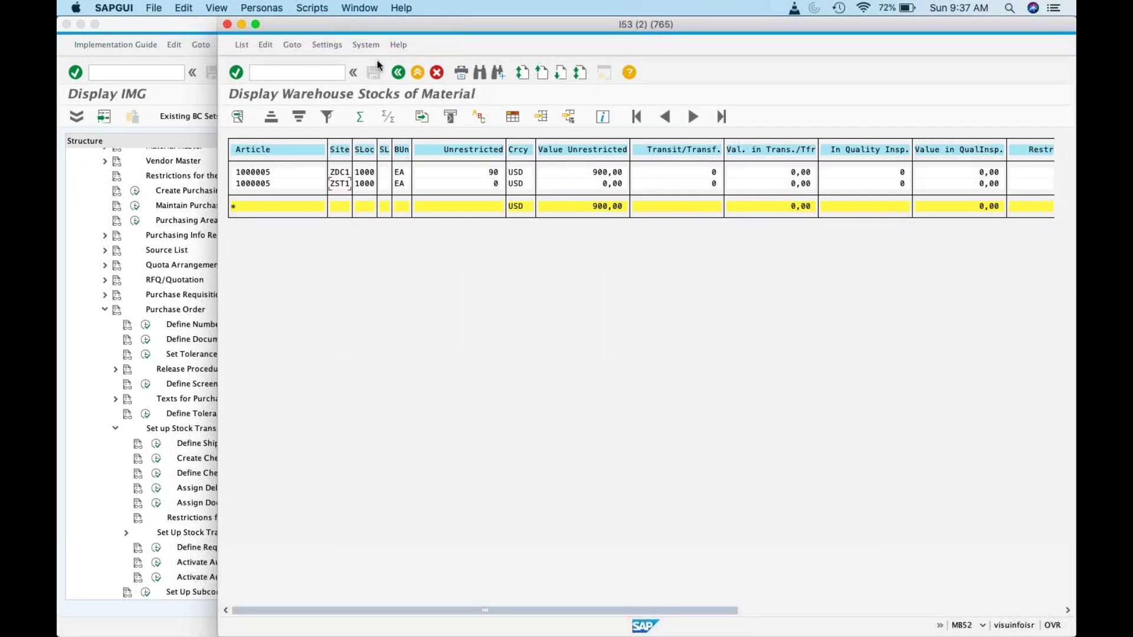
Step: Rerun MB52 for article 1000005, showing 10 EA at ZST1 and 90 at ZDC1
left_click(402, 78)
double_click(478, 195)
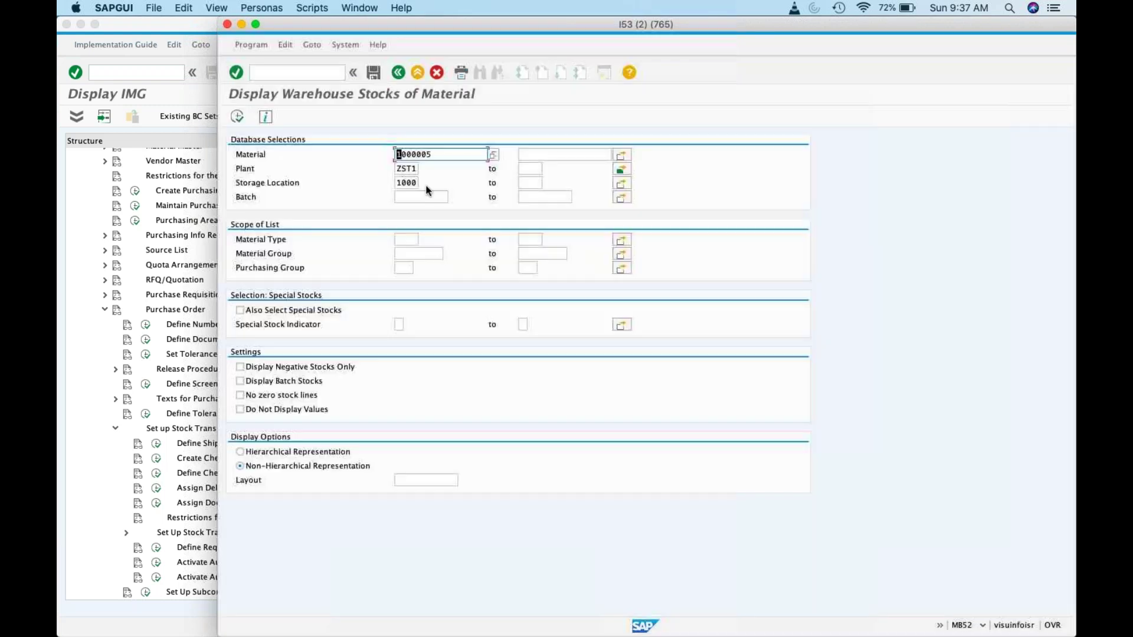
key("F8")
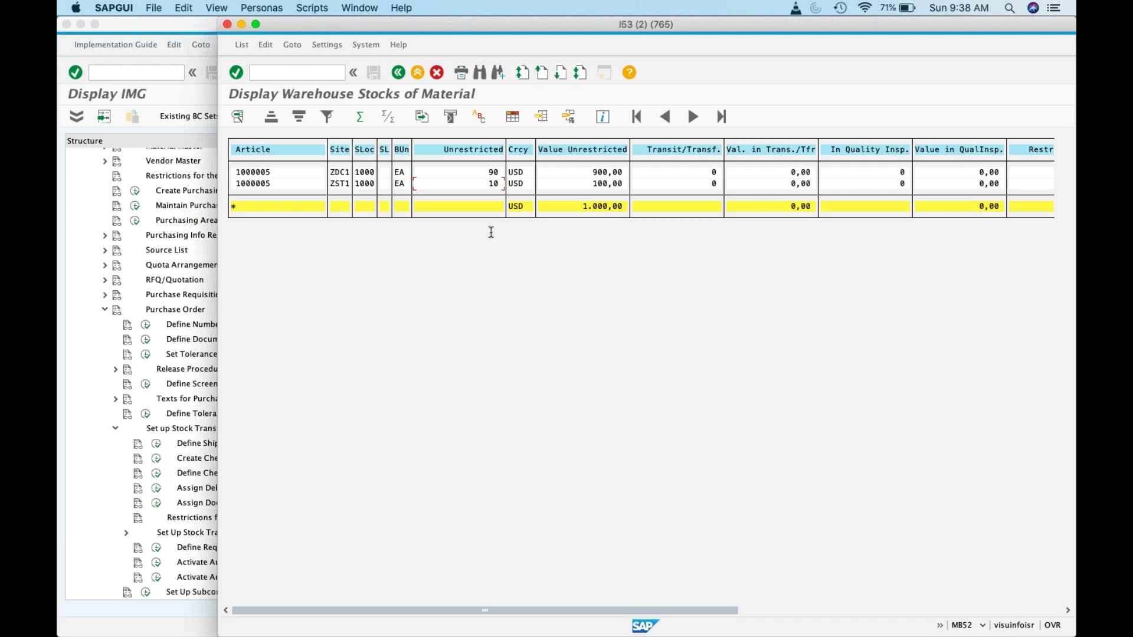
mouse_move(754, 627)
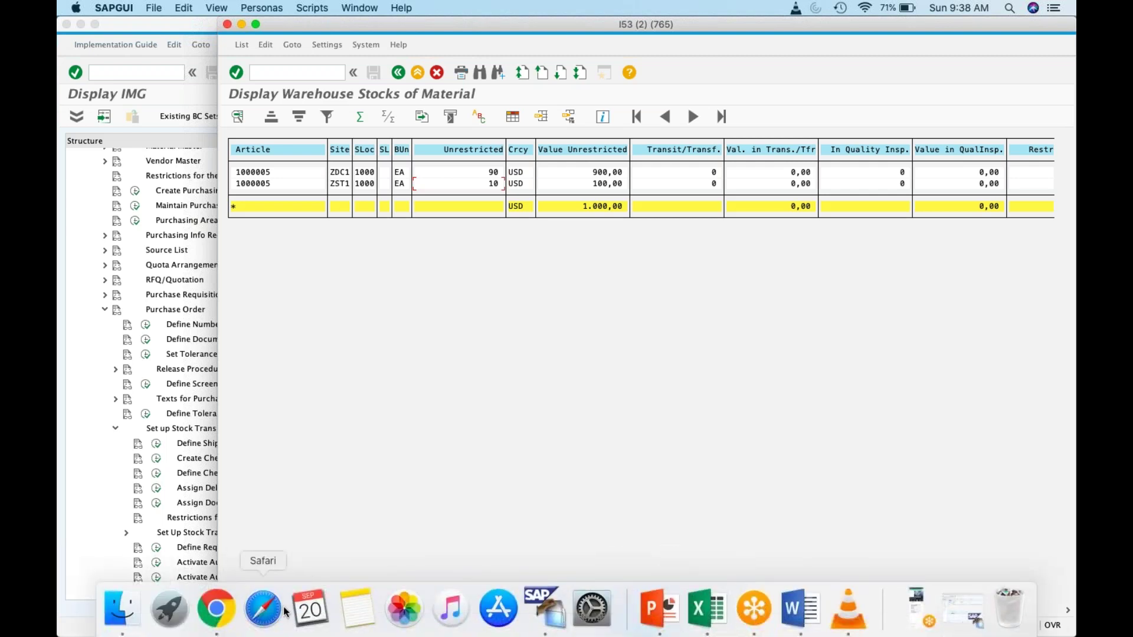
Step: In the Google Sheets notes, enter MIGO as the next transaction in cell C28
left_click(223, 607)
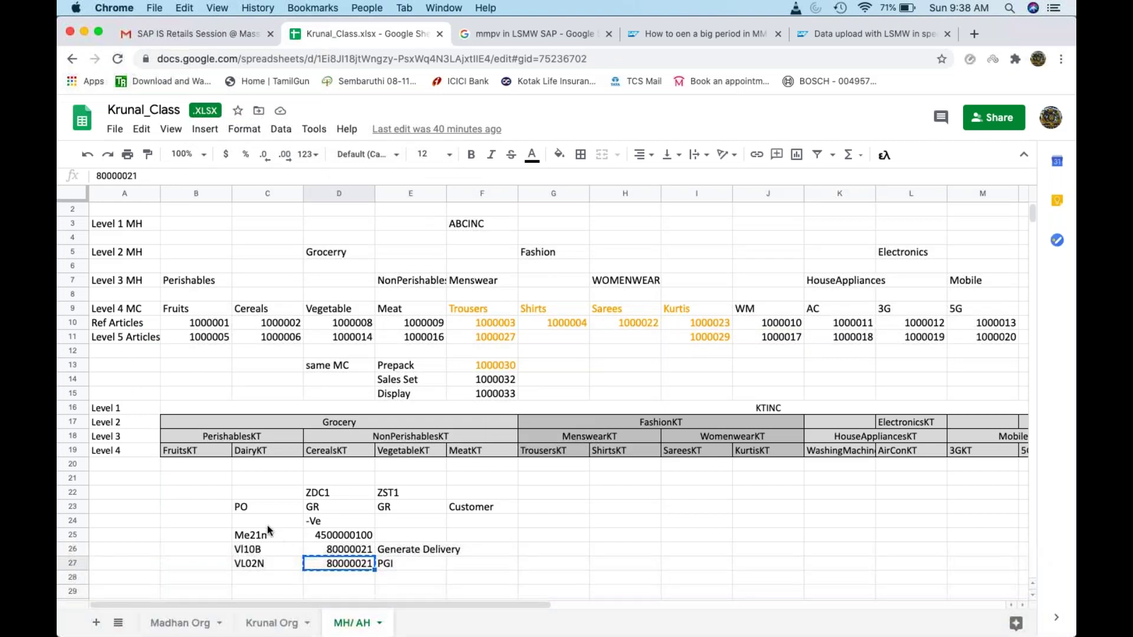
left_click(268, 533)
left_click(268, 549)
left_click(271, 561)
left_click(270, 578)
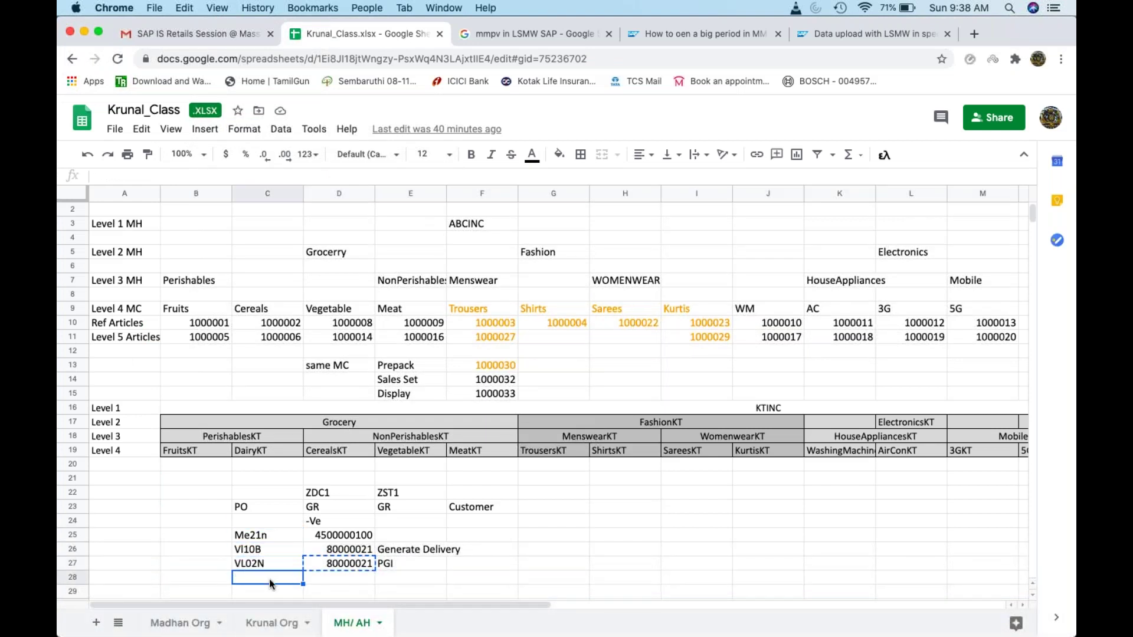
type("MIGO")
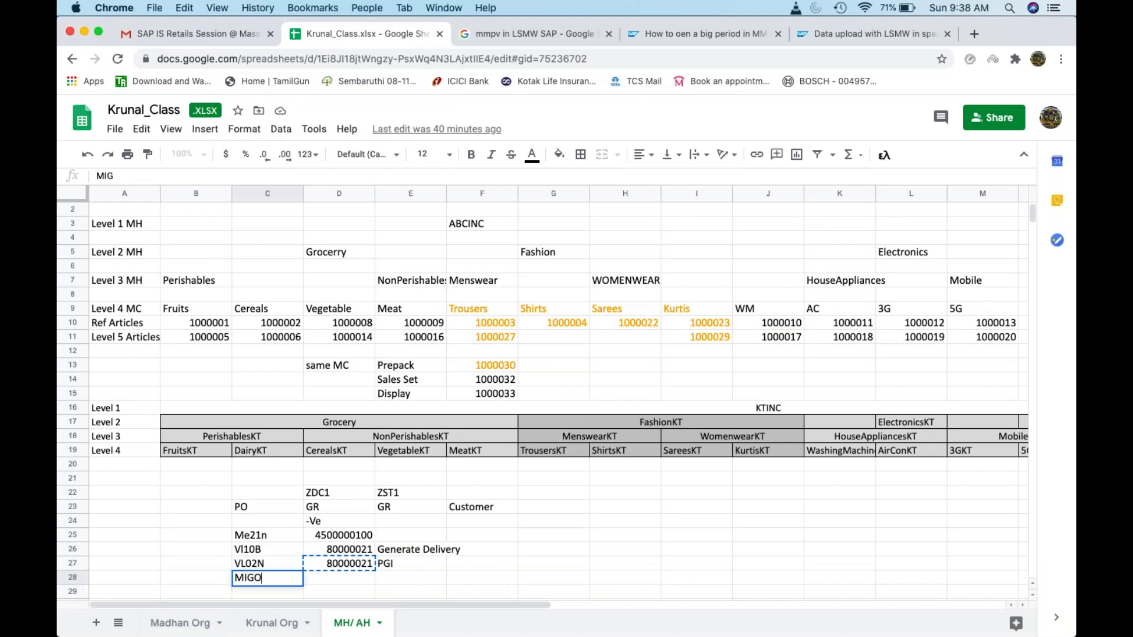
key("Tab")
Step: Add 'Receiving Site' as the step description in E28, then minimize Chrome to return to SAP
left_click(410, 578)
type("Receiving Site")
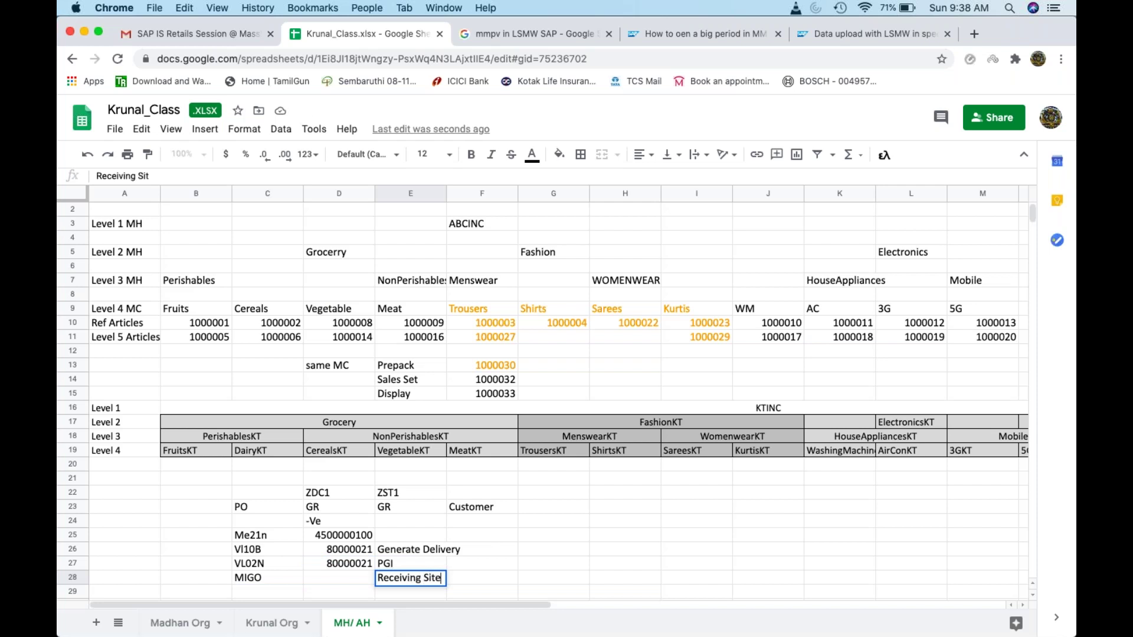
left_click(267, 591)
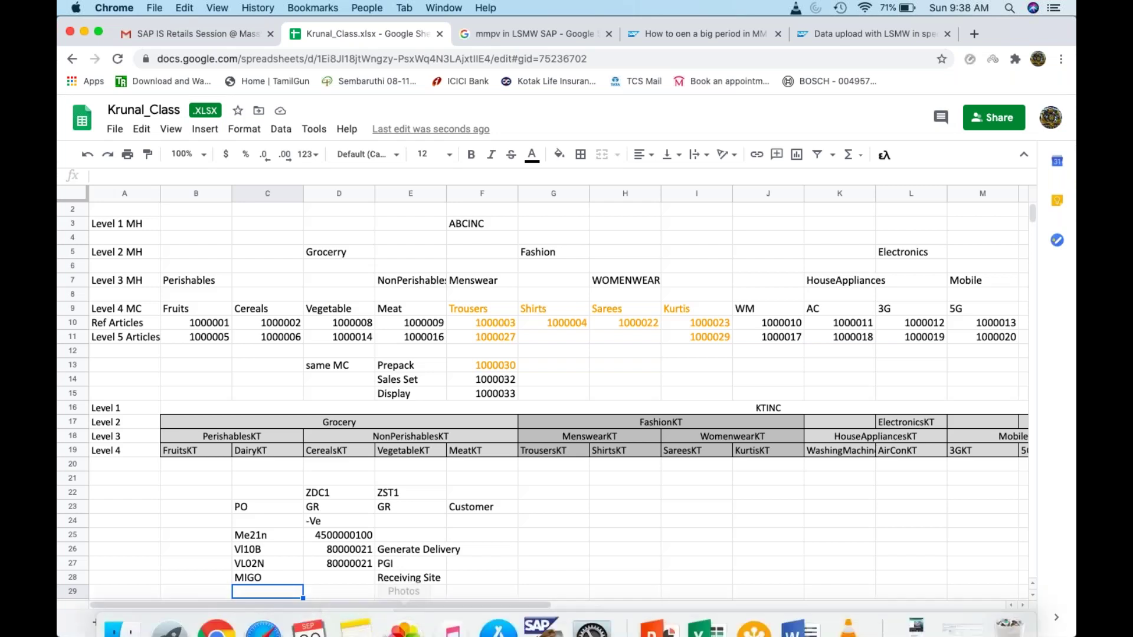
left_click(86, 30)
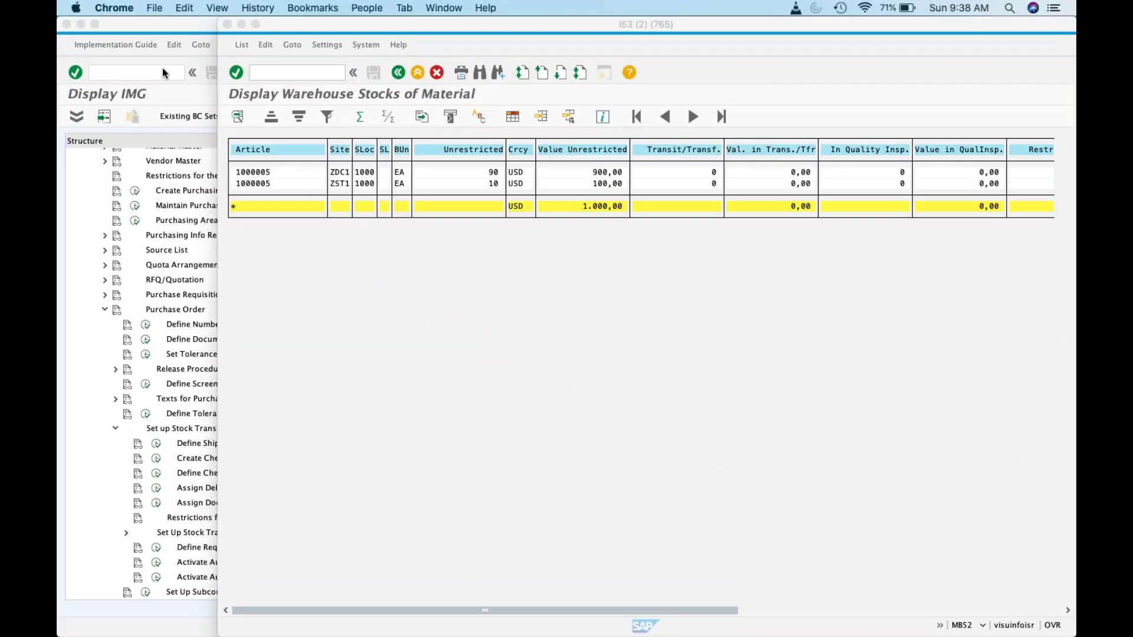
left_click(160, 69)
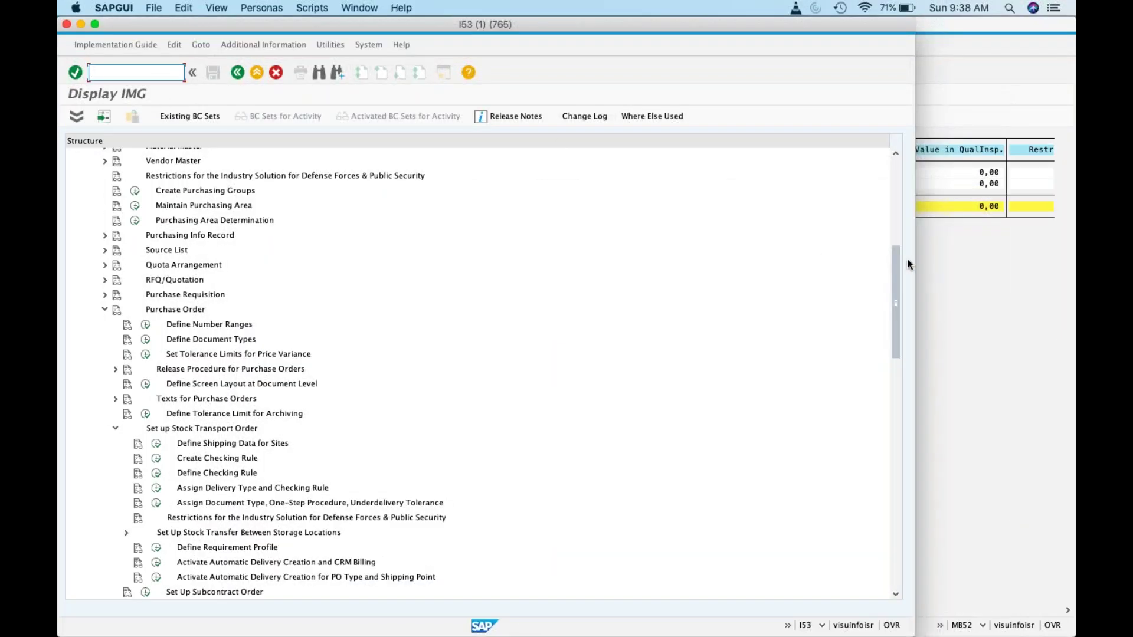
left_click(946, 269)
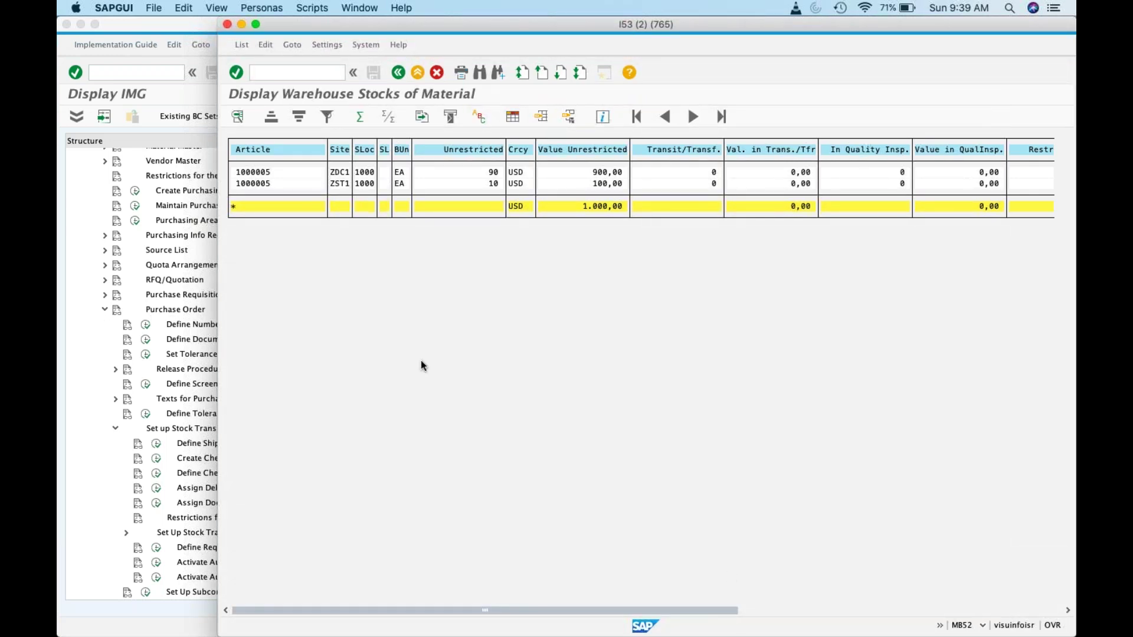
Step: Collapse Materials Management in the Display IMG tree, then switch to the Krunal_Class spreadsheet
left_click(103, 309)
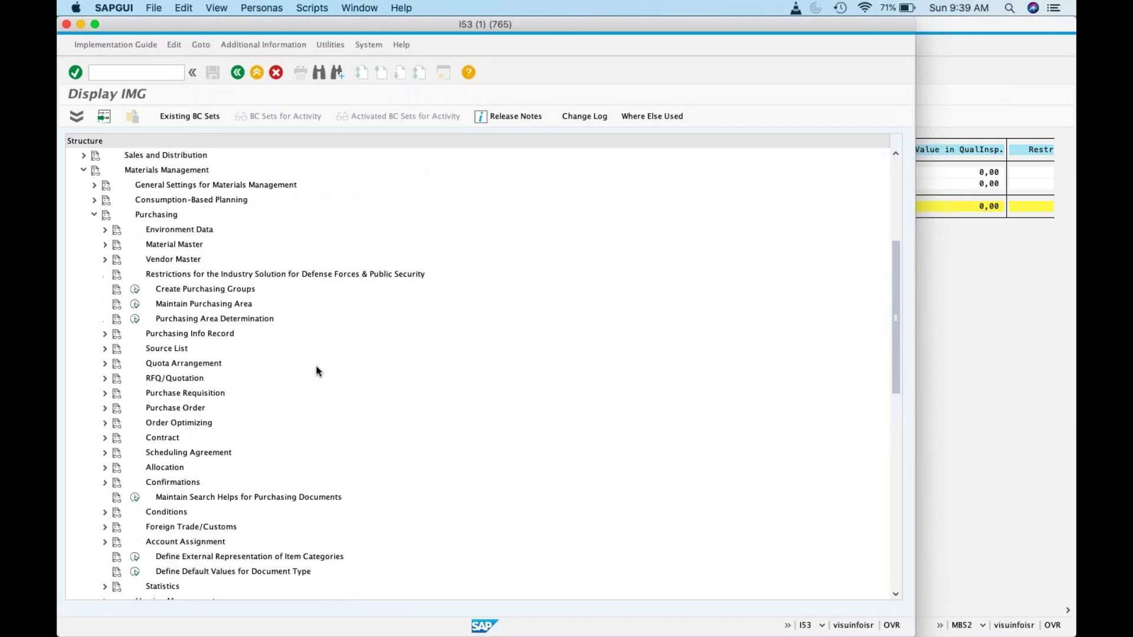
left_click(83, 407)
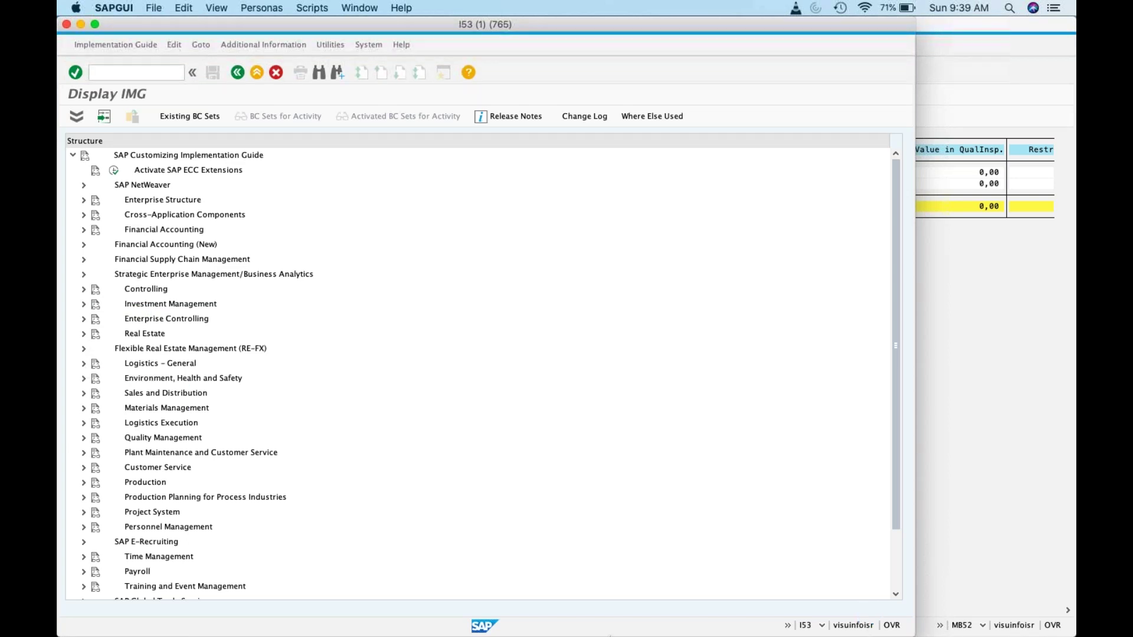
mouse_move(570, 623)
left_click(227, 621)
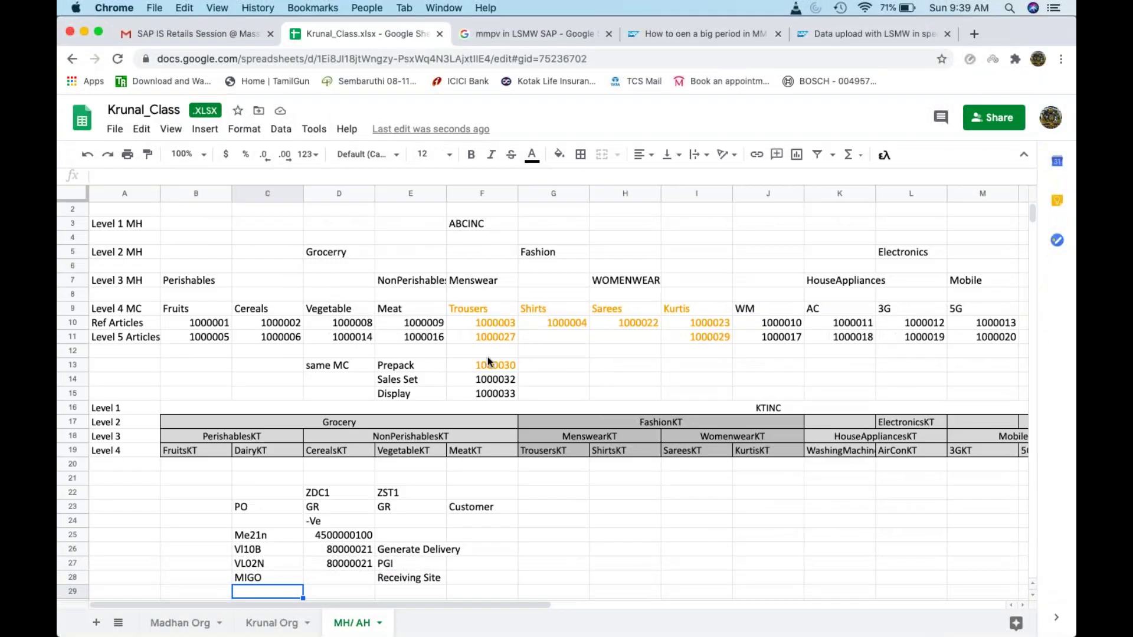
left_click(476, 365)
left_click(478, 381)
left_click(479, 395)
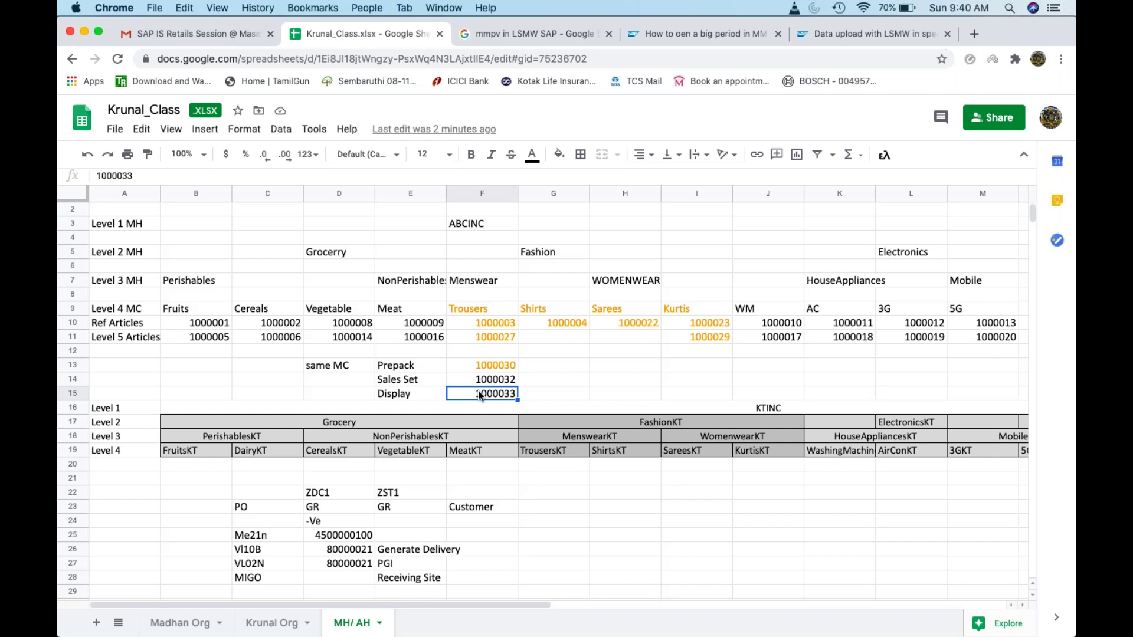
Step: Enter the headings Vendor, DC and Store across G24:I24
left_click(509, 368)
left_click(601, 530)
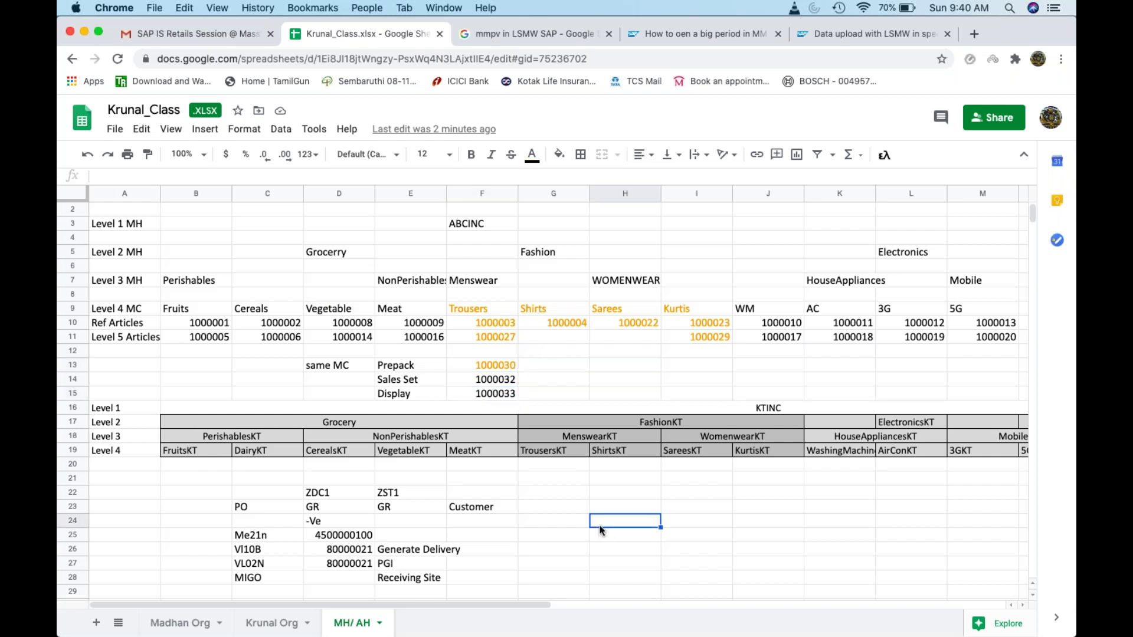
type("DC")
key("Tab")
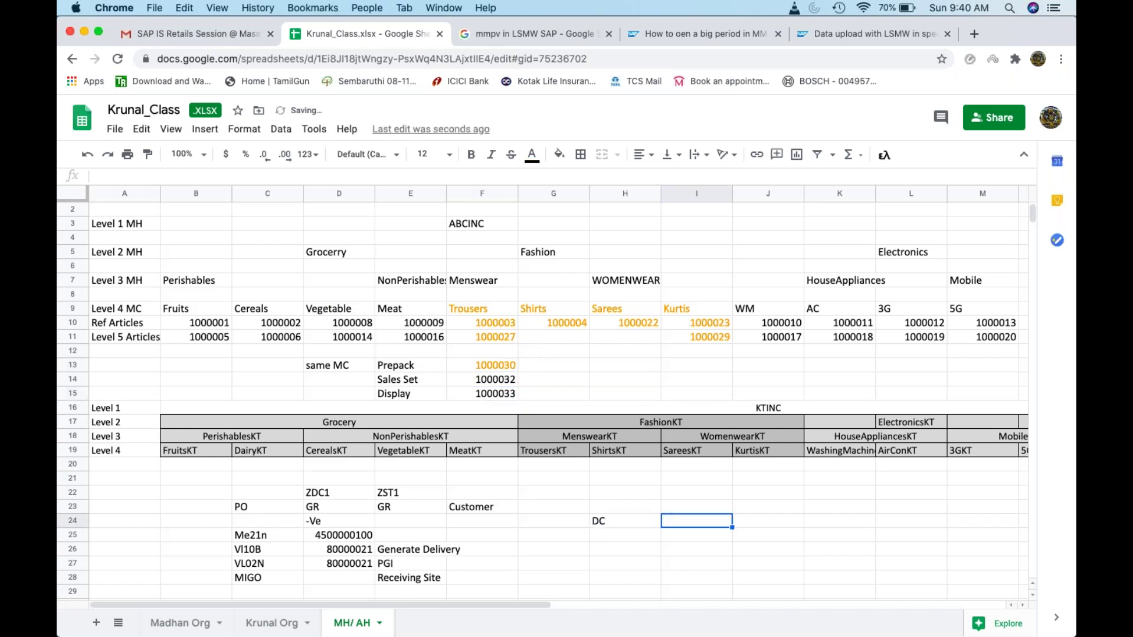
type("Store")
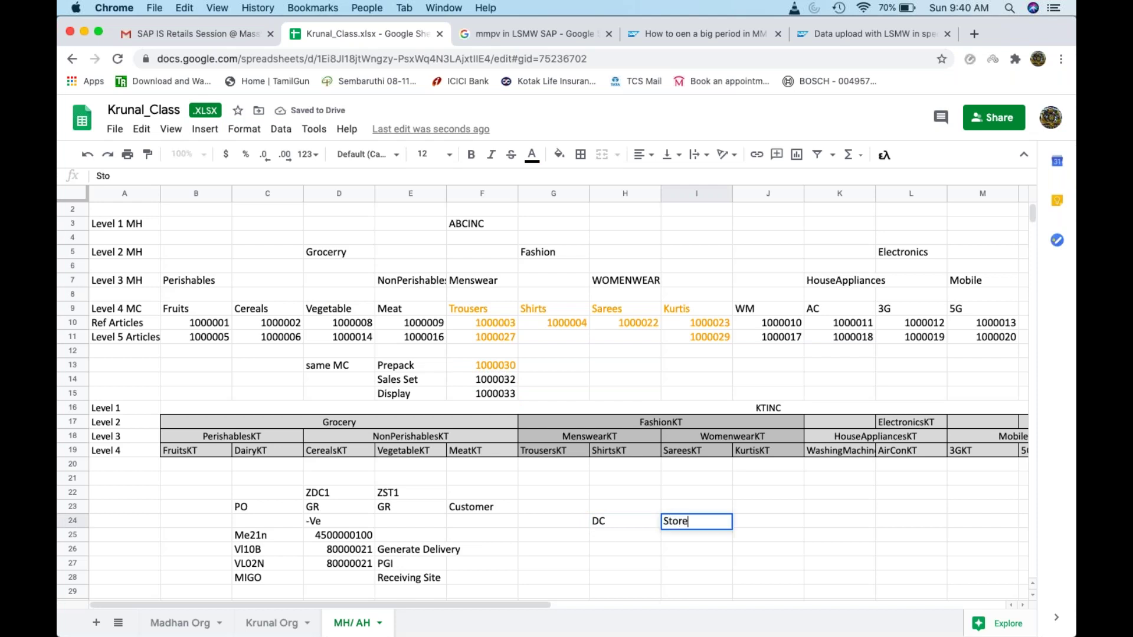
left_click(554, 521)
type("Vendor")
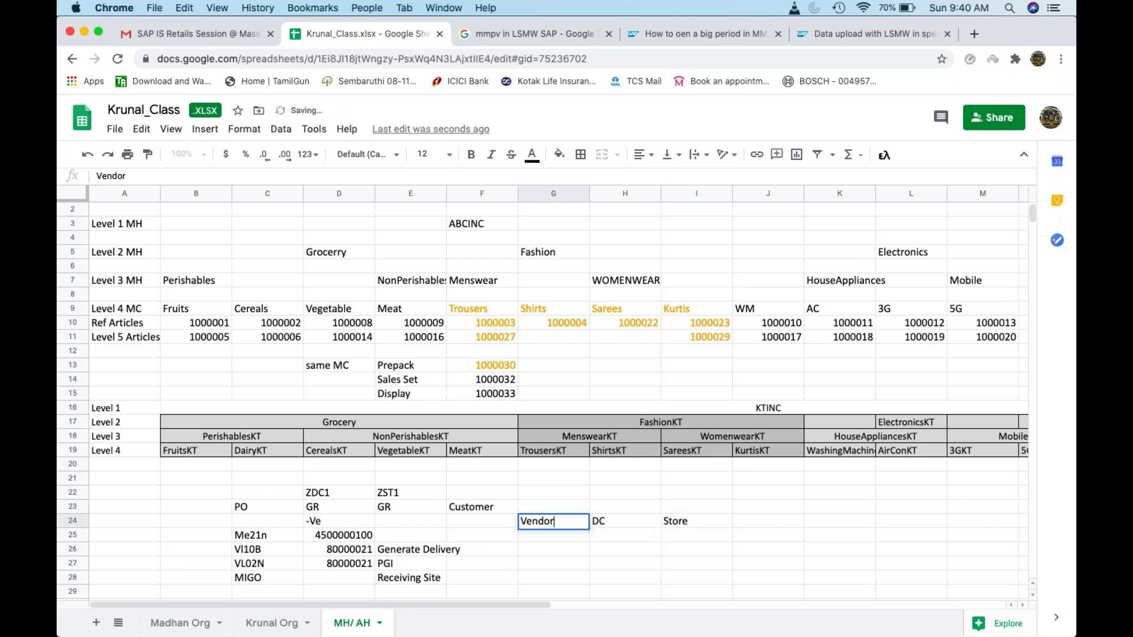
key("Return")
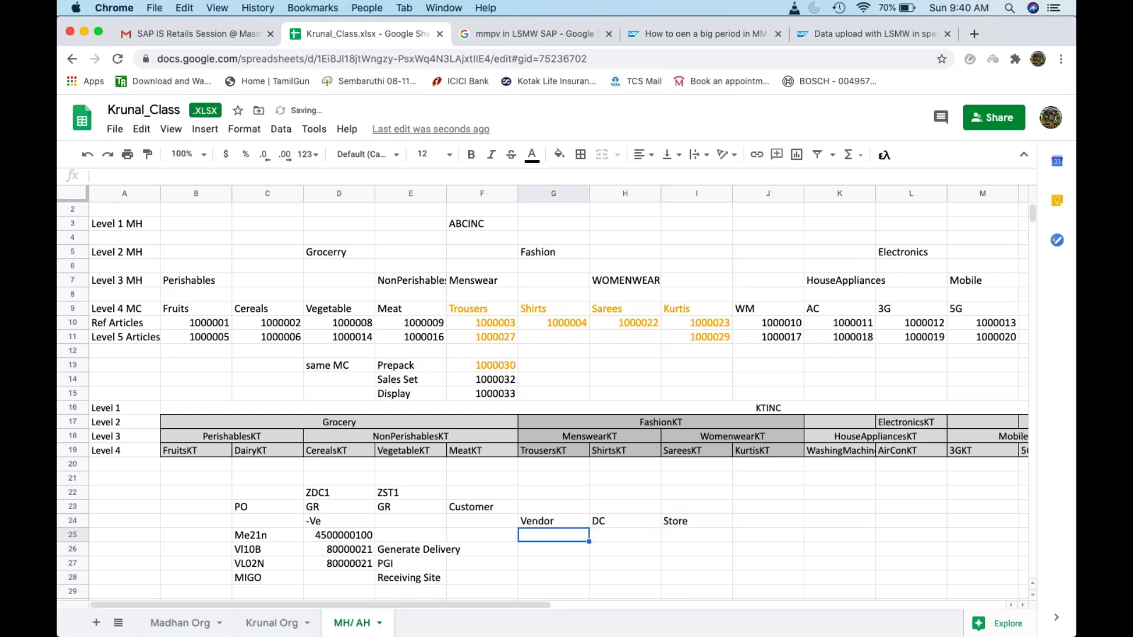
Step: Fill row 25 with Prepack, Prepack - Component and Components
type("Prepack")
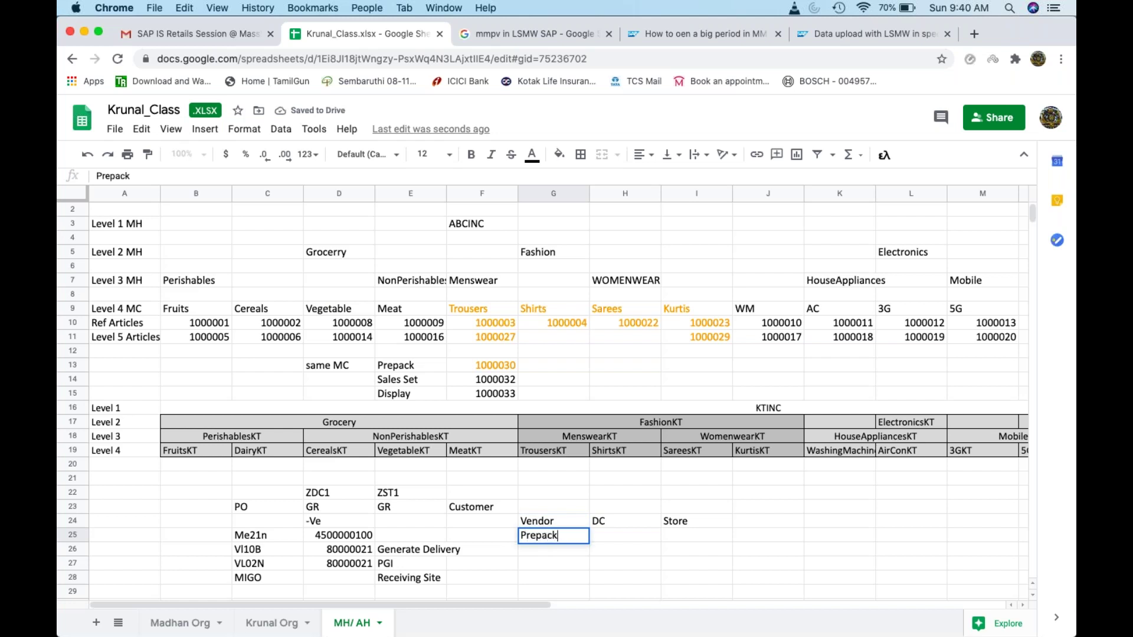
key("Tab")
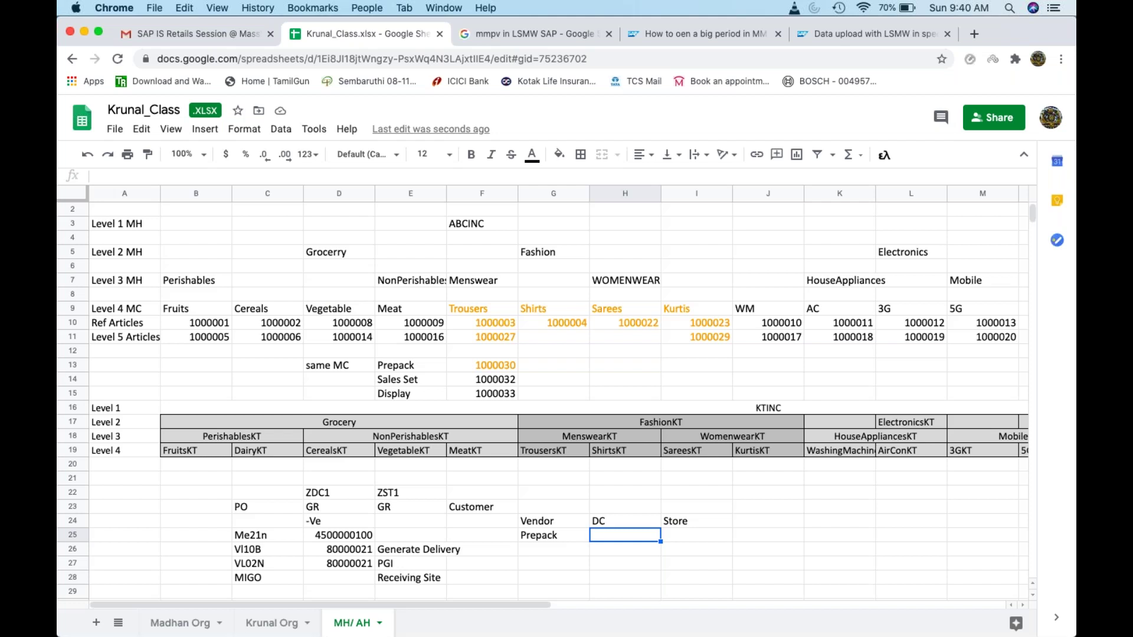
type("Prepack - COmponent")
key("BackSpace")
key("BackSpace")
key("BackSpace")
key("BackSpace")
key("BackSpace")
key("BackSpace")
key("BackSpace")
key("BackSpace")
type("omponent")
key("Tab")
key("Tab")
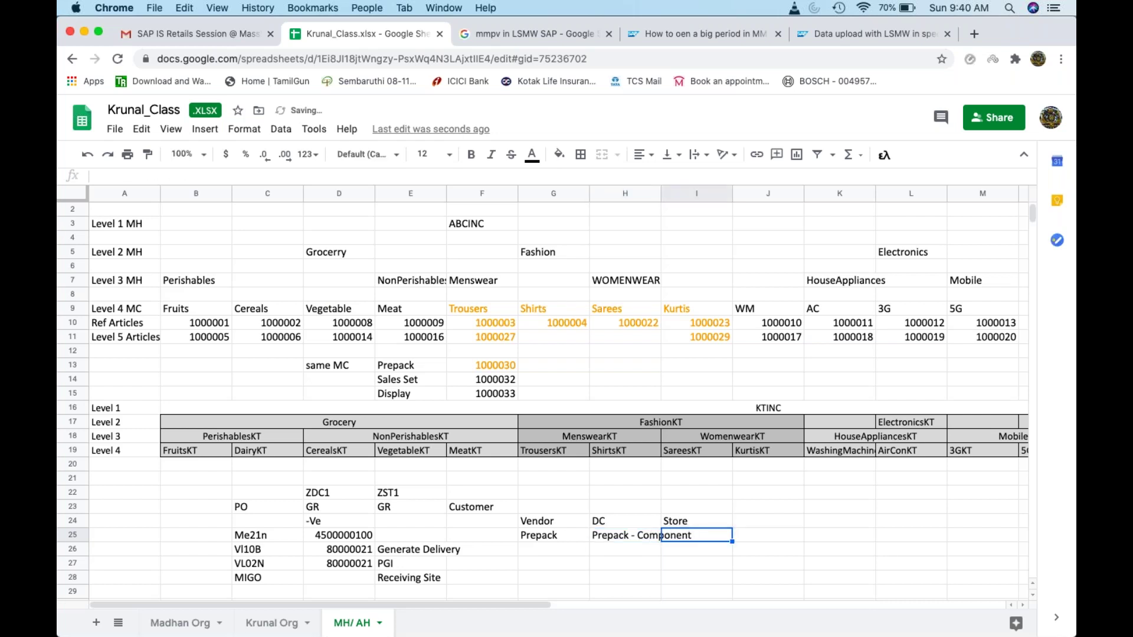
left_click(699, 536)
type("Components")
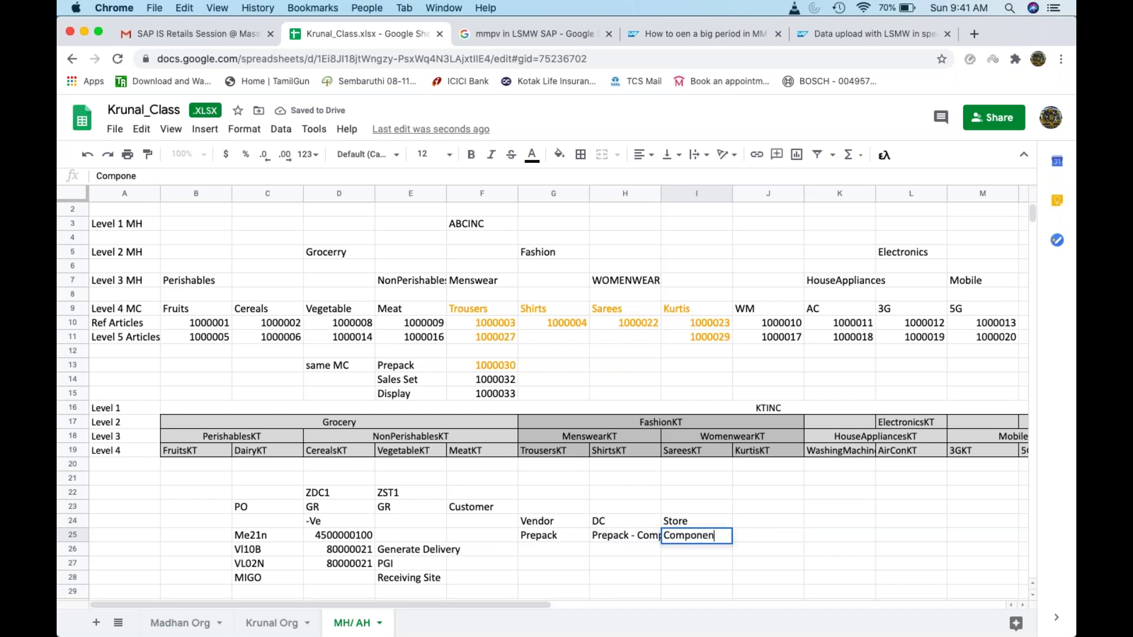
key("Return")
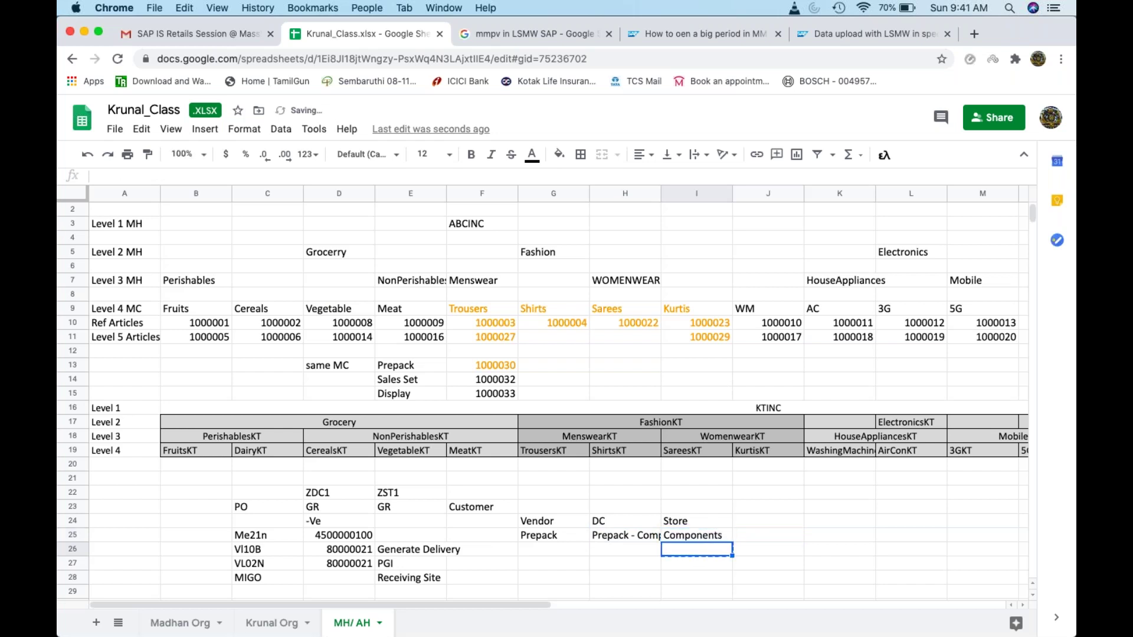
left_click(565, 553)
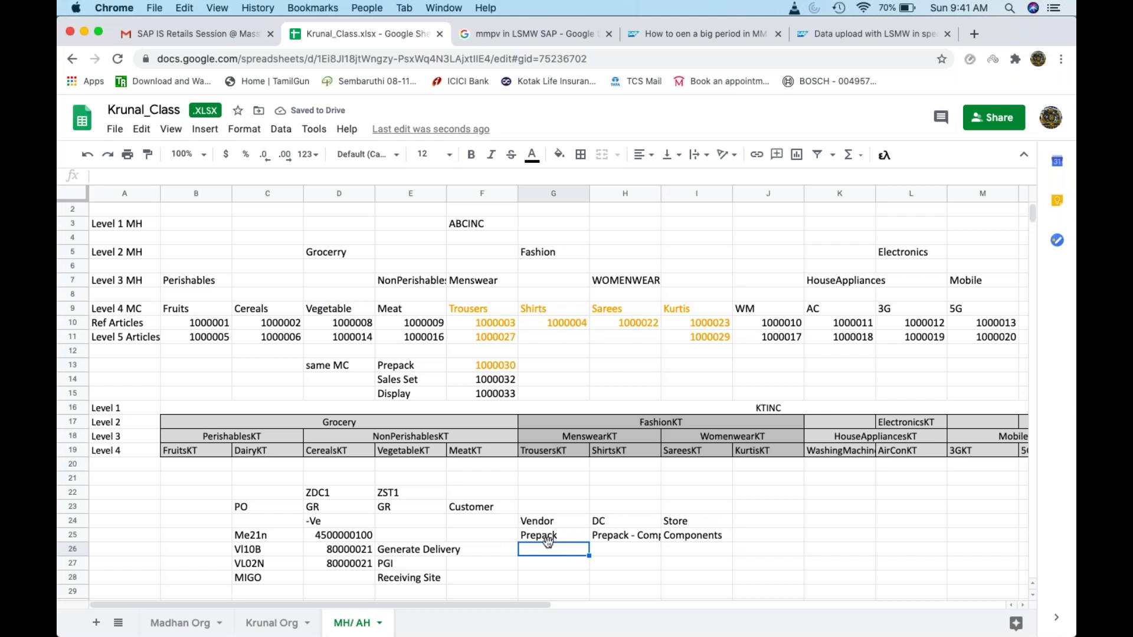
Step: Enter Components in H26 and Create a sales set in I26
left_click(616, 549)
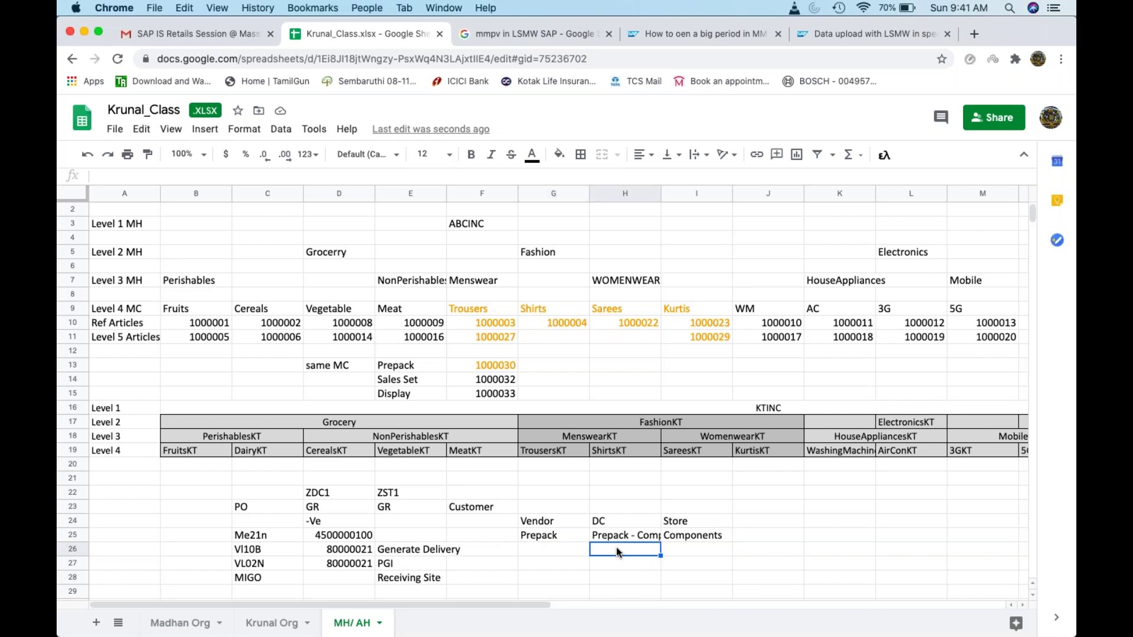
type("Create")
key("BackSpace")
key("BackSpace")
key("BackSpace")
key("BackSpace")
key("BackSpace")
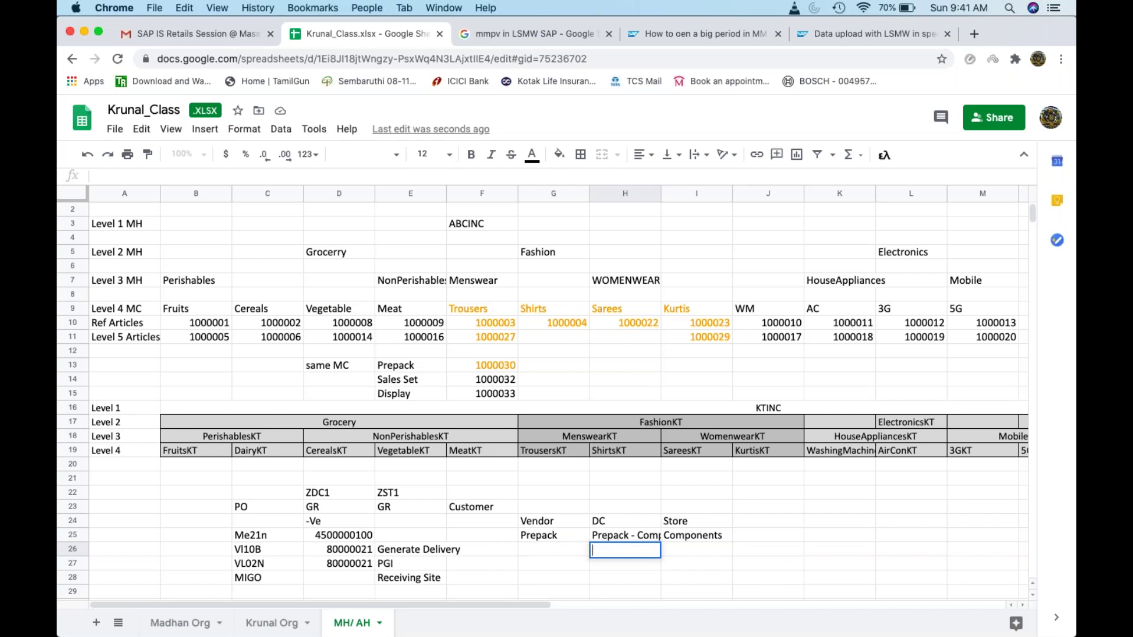
type("Components")
key("Tab")
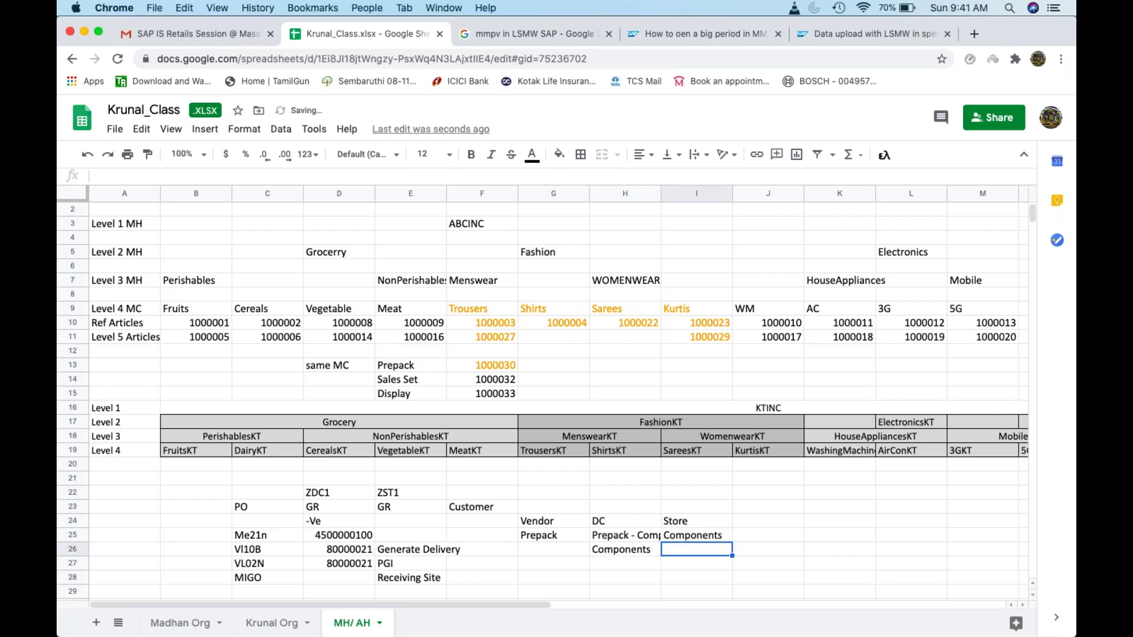
type("Create ")
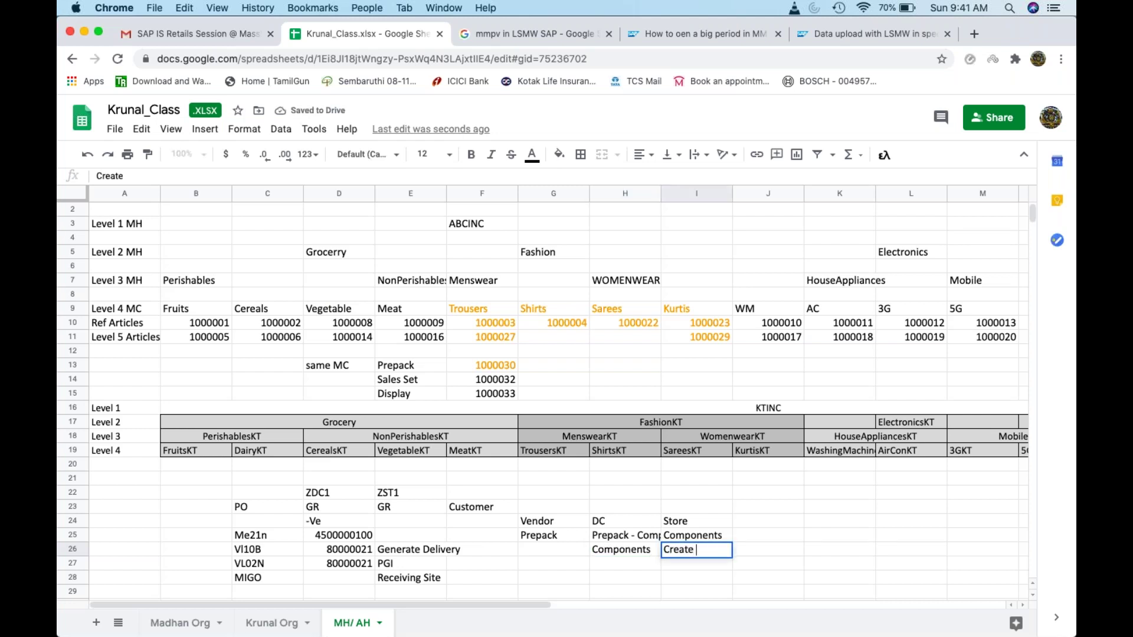
type("a sales se")
type("t")
key("Return")
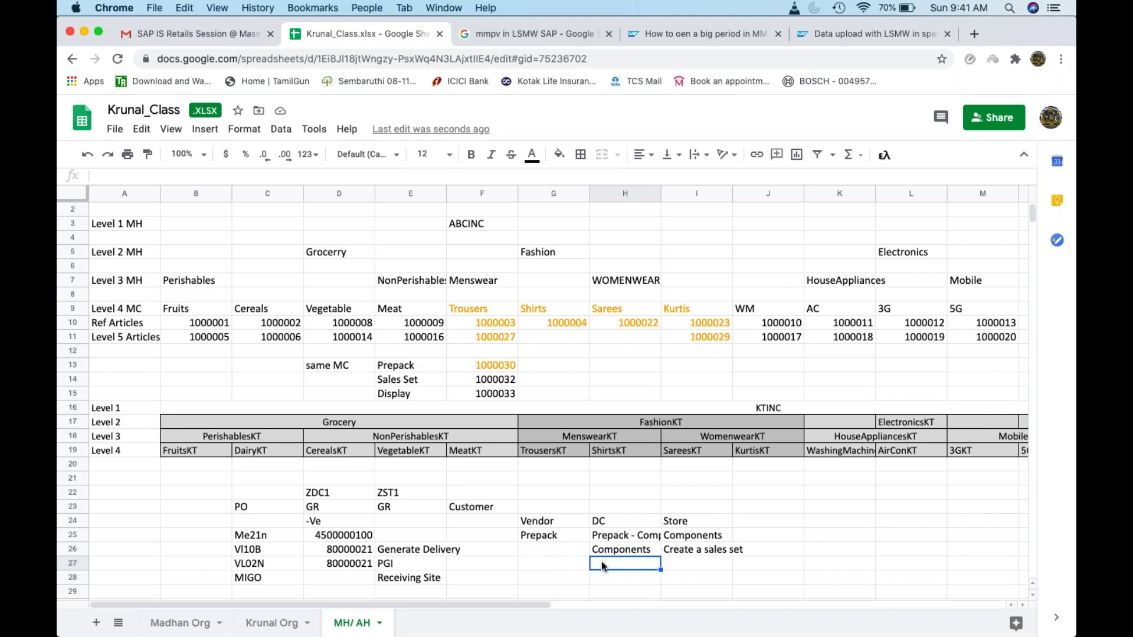
Step: Enter Display in H27 and change I27 to Display/ Component
type("Display")
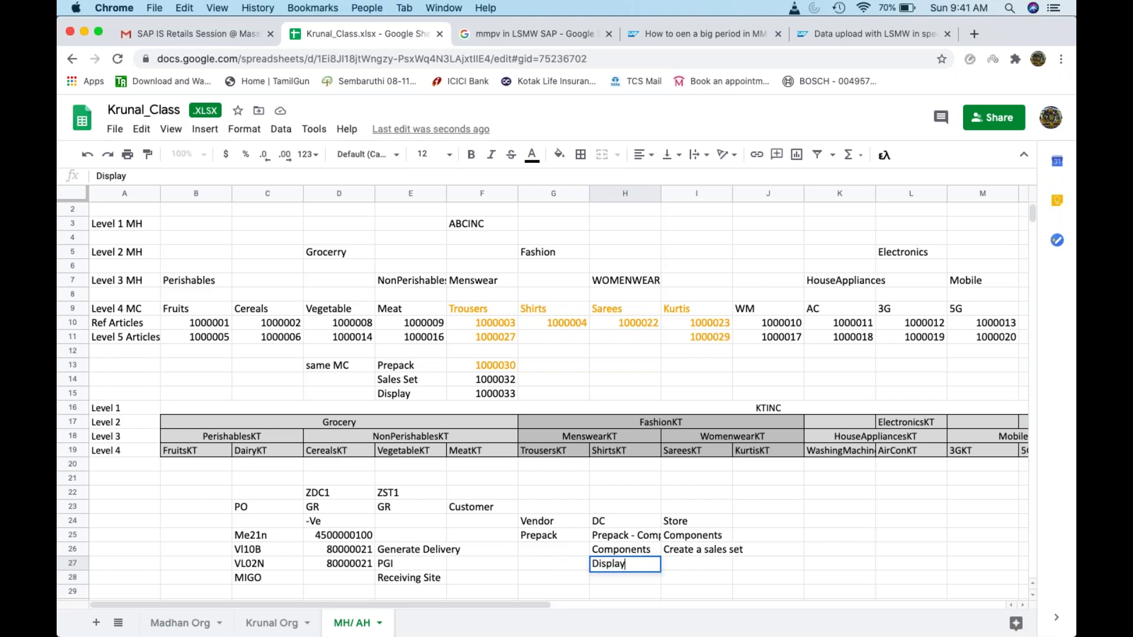
key("Tab")
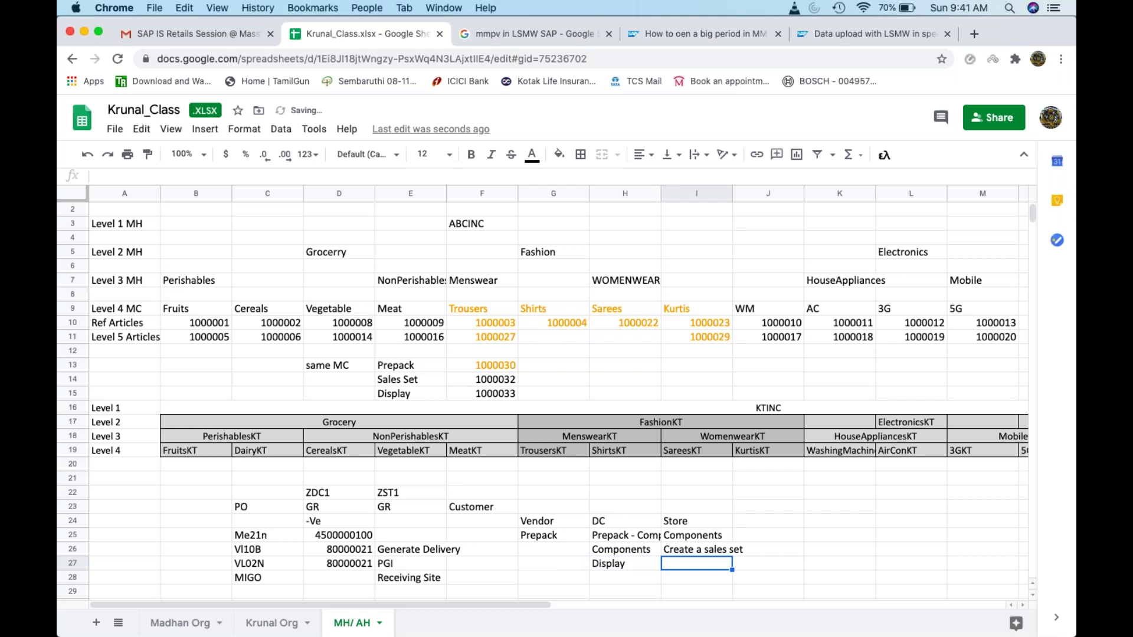
type("Display")
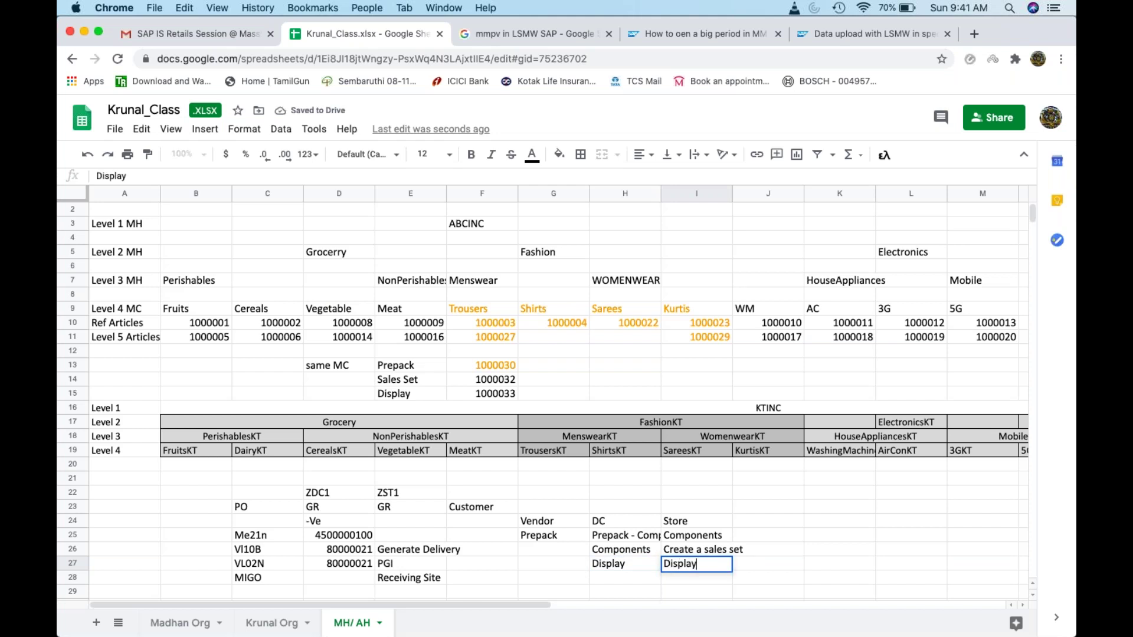
key("Tab")
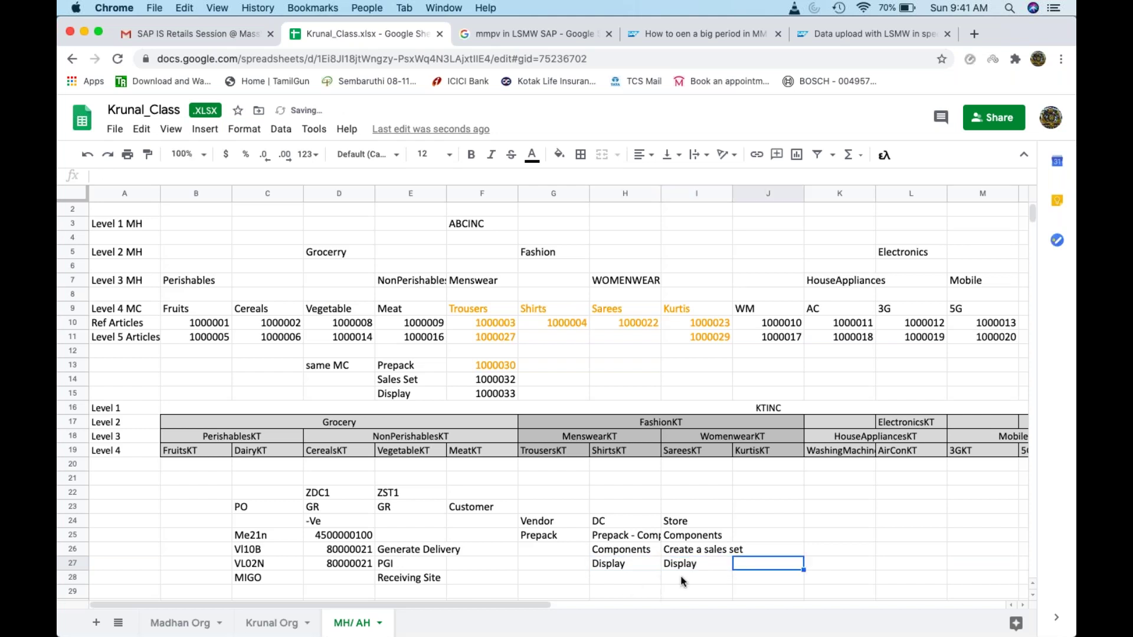
left_click(717, 565)
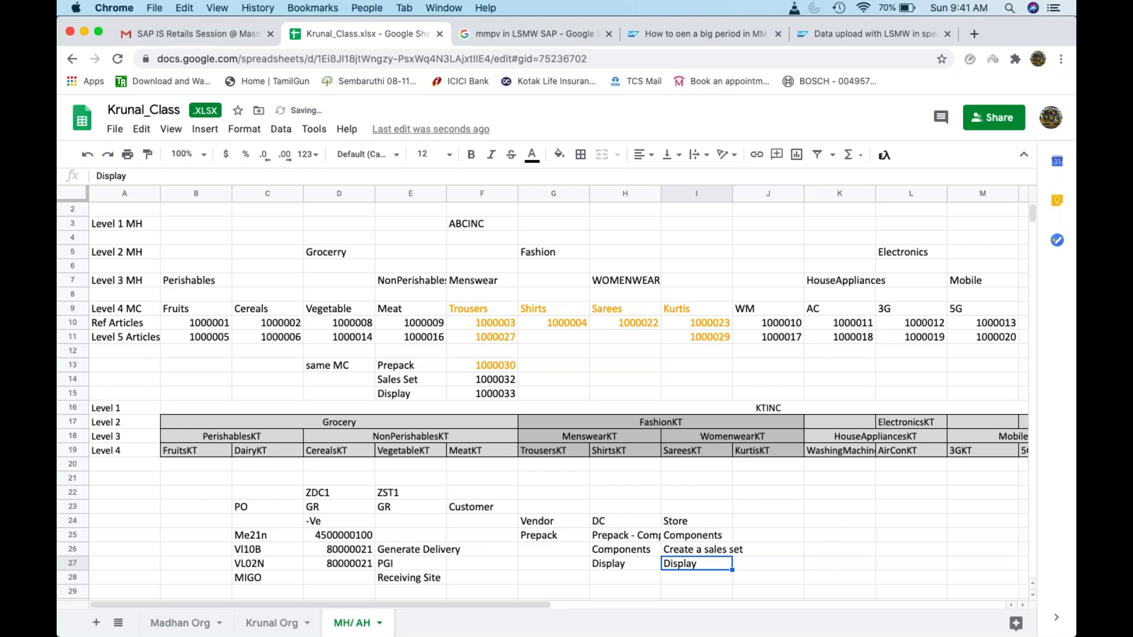
double_click(705, 564)
type("/ Componen")
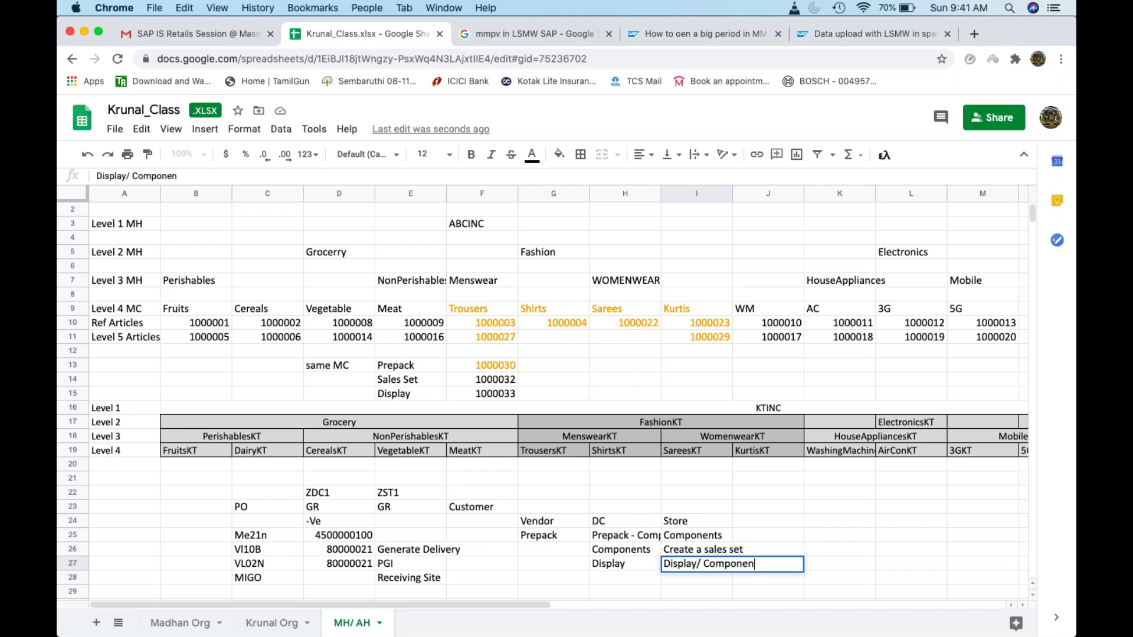
type("t")
key("Return")
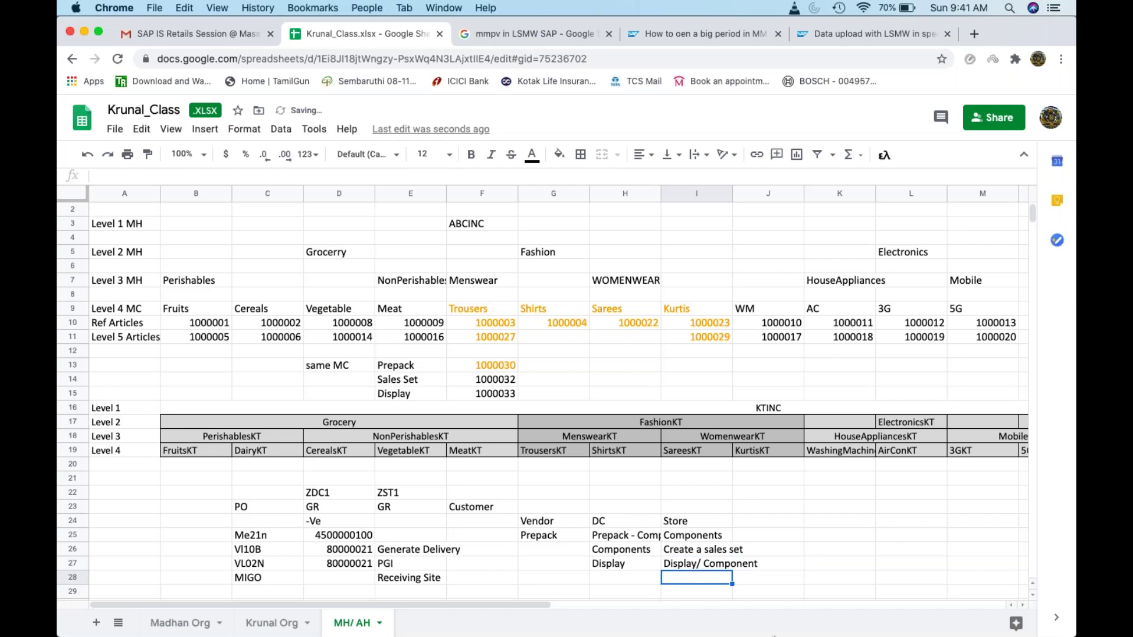
Step: Review the Prepack and Components notes in G25 and I25, then minimize the browser
left_click(568, 534)
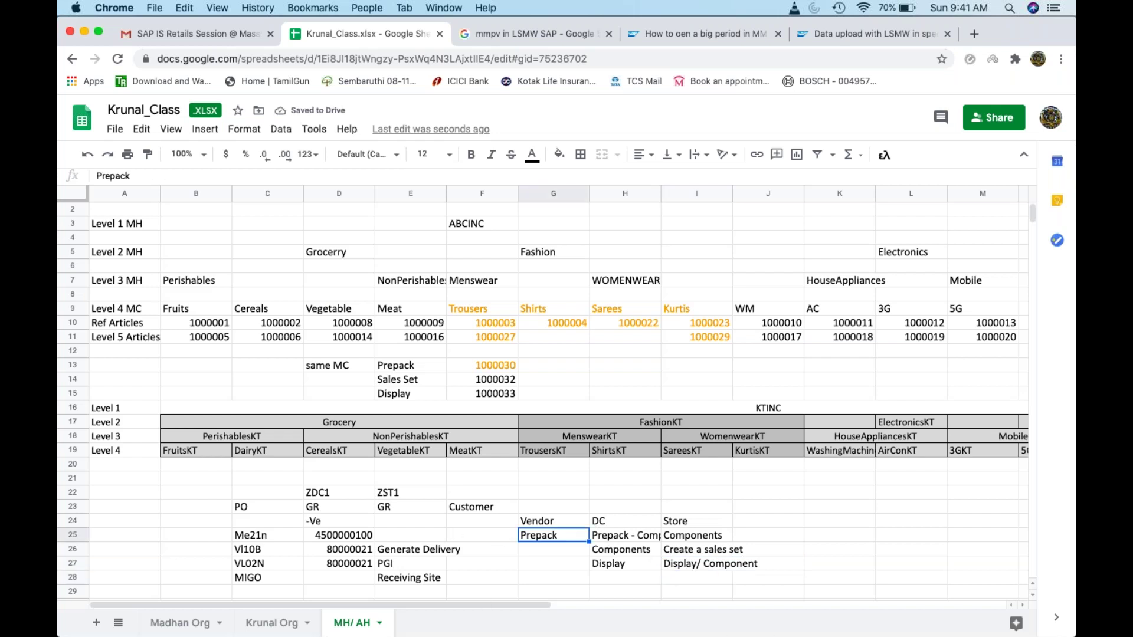
left_click(696, 538)
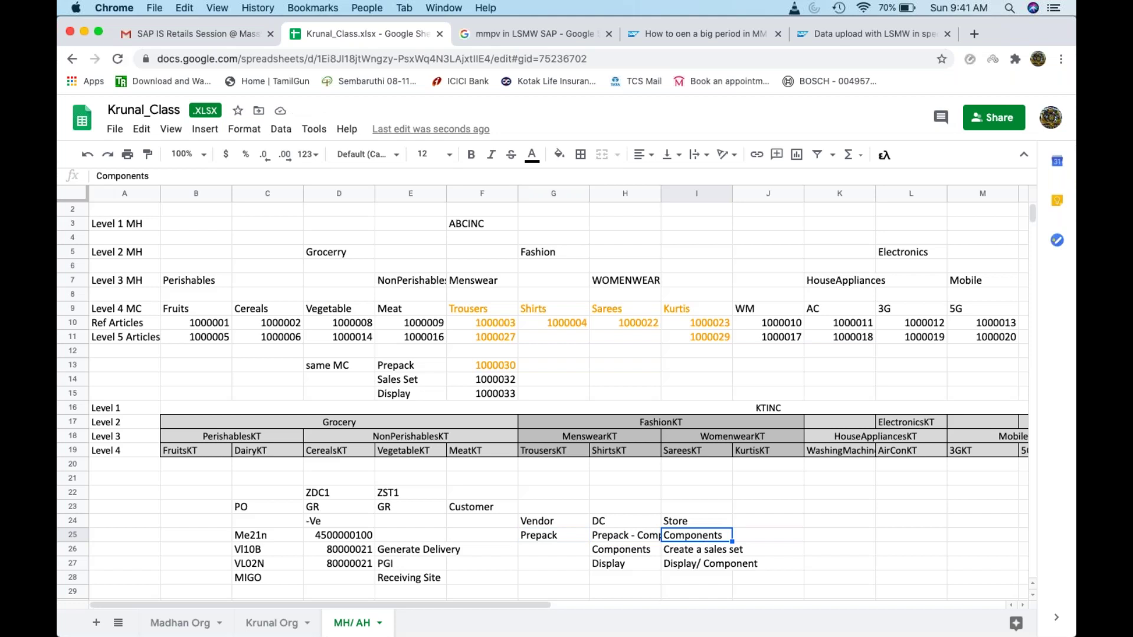
left_click(88, 30)
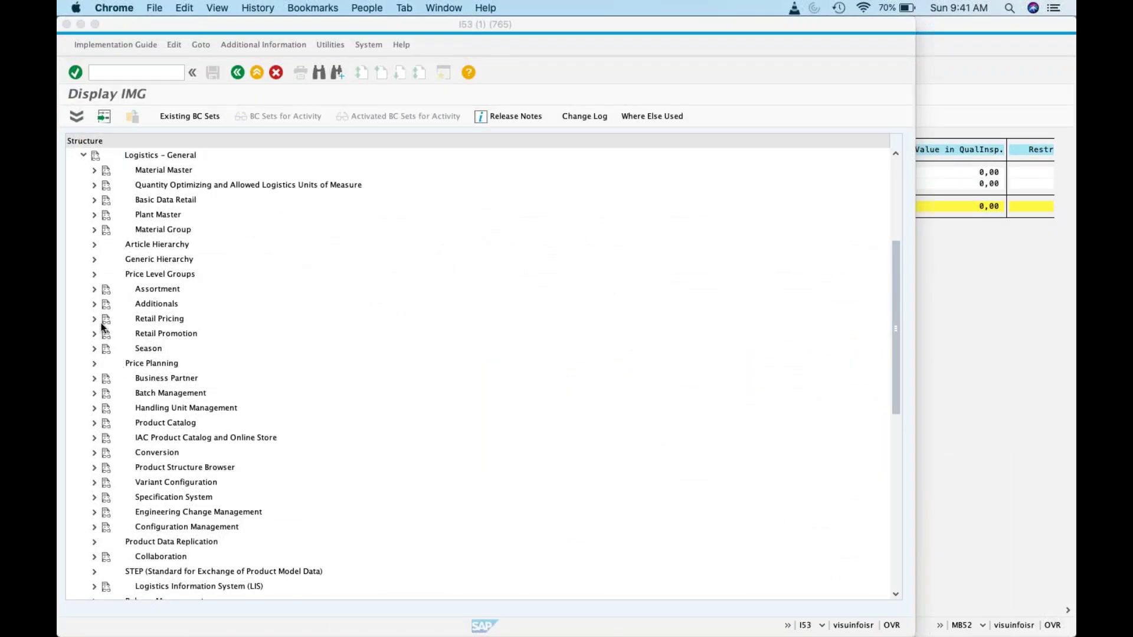
Step: Expand Material Master > Retail-Specific Settings > Settings for Structured Materials in the IMG tree
left_click(93, 201)
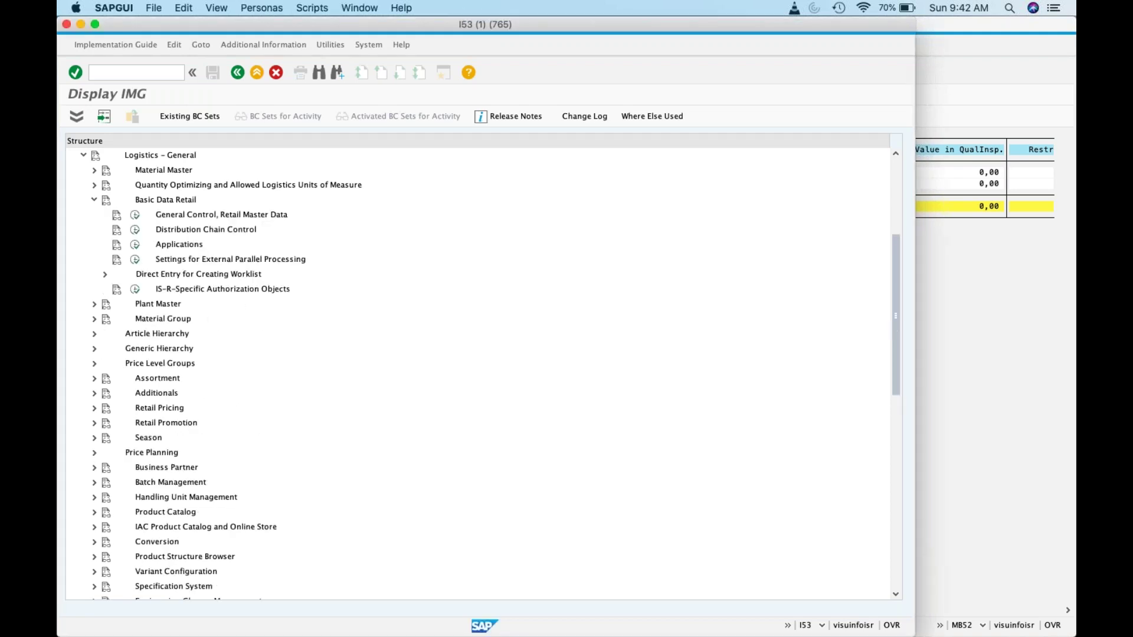
left_click(93, 201)
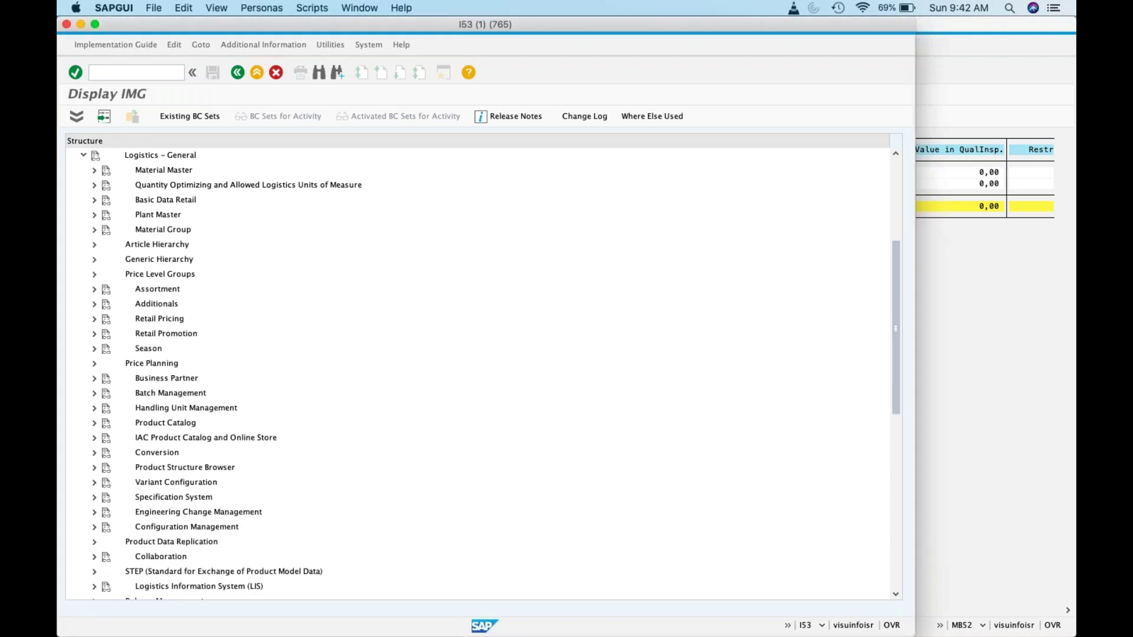
left_click(93, 200)
left_click(93, 200)
left_click(95, 170)
left_click(105, 275)
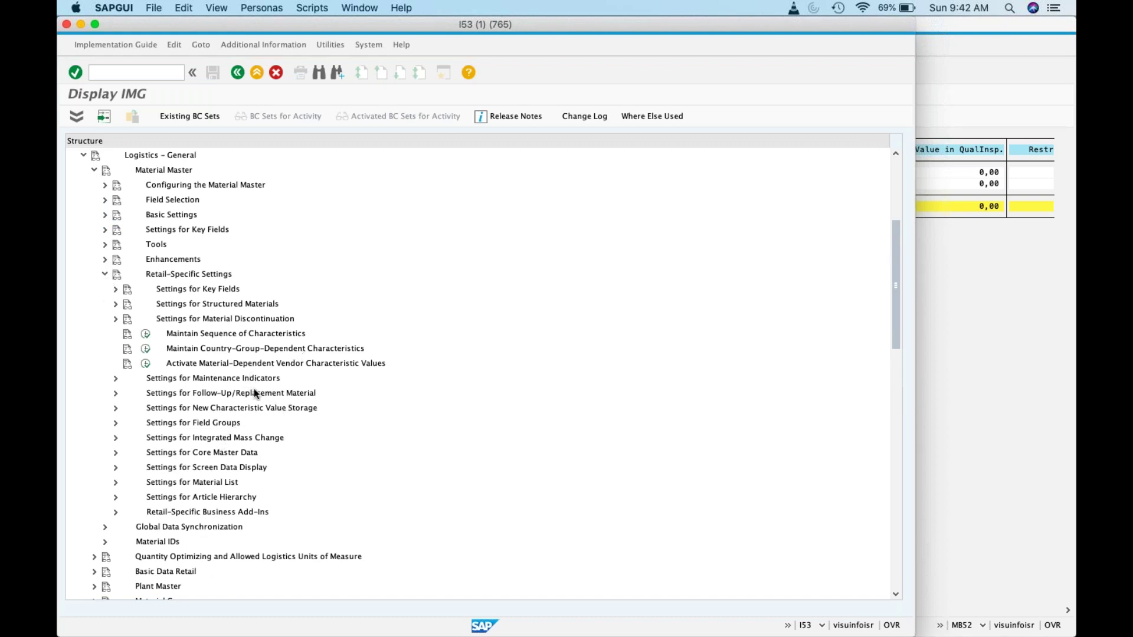
left_click(116, 305)
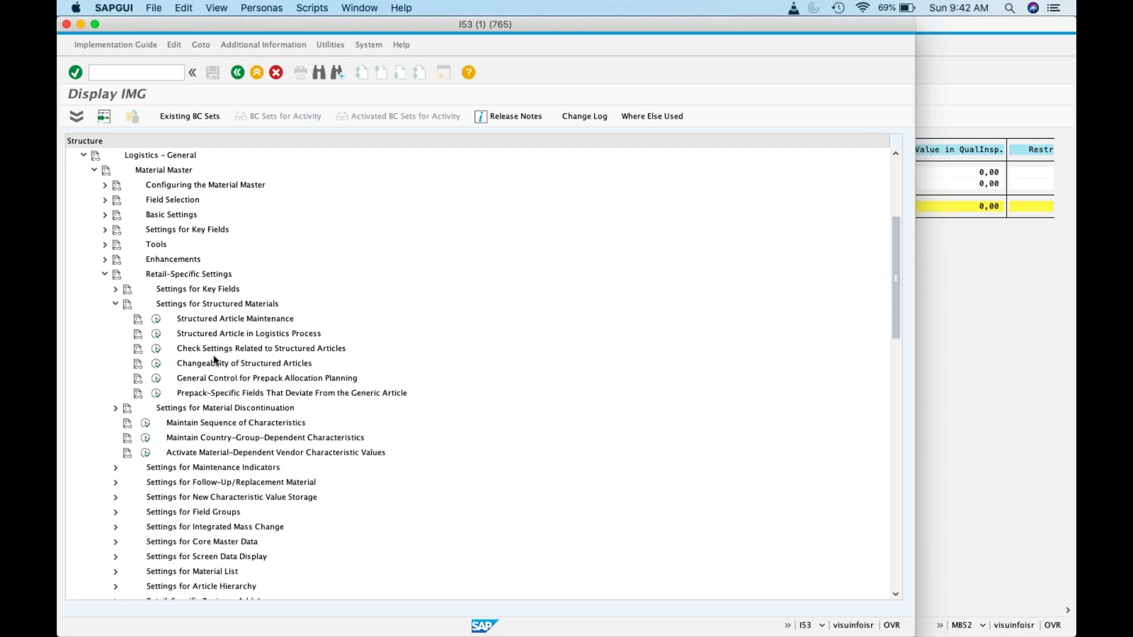
Step: Run Structured Article in Logistics Process with work area 200 (Goods receipt)
left_click(157, 335)
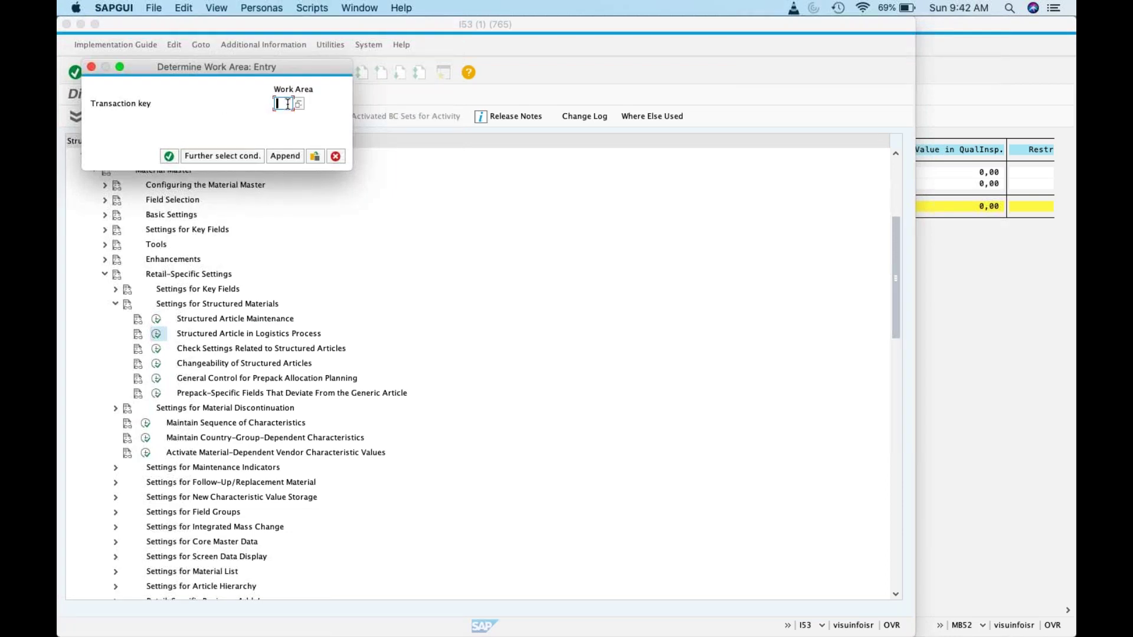
left_click(299, 104)
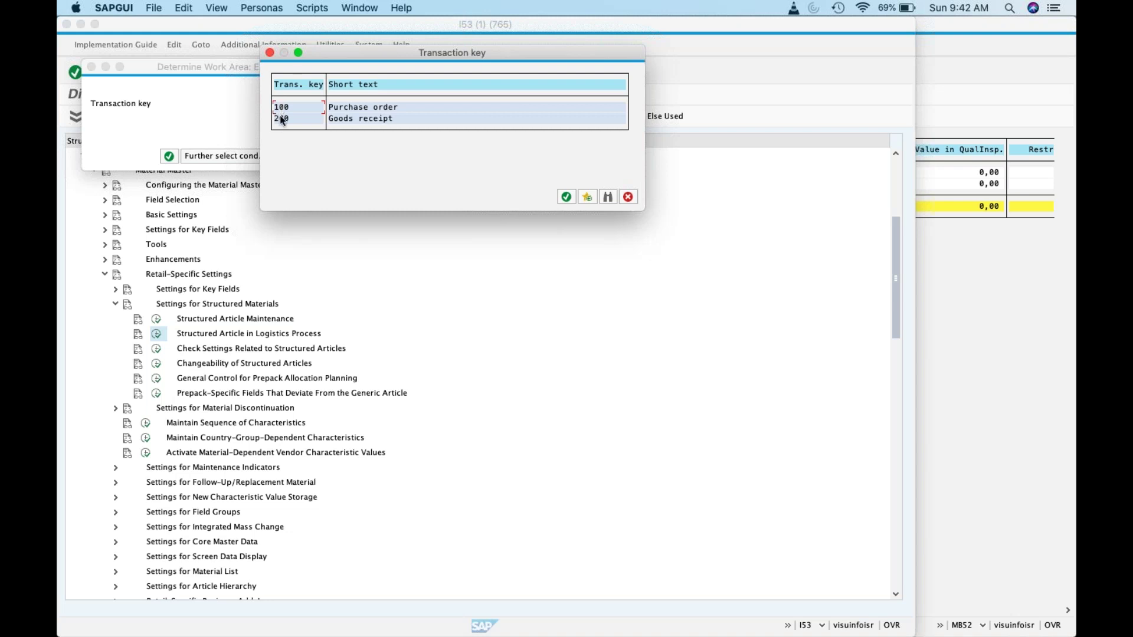
double_click(281, 119)
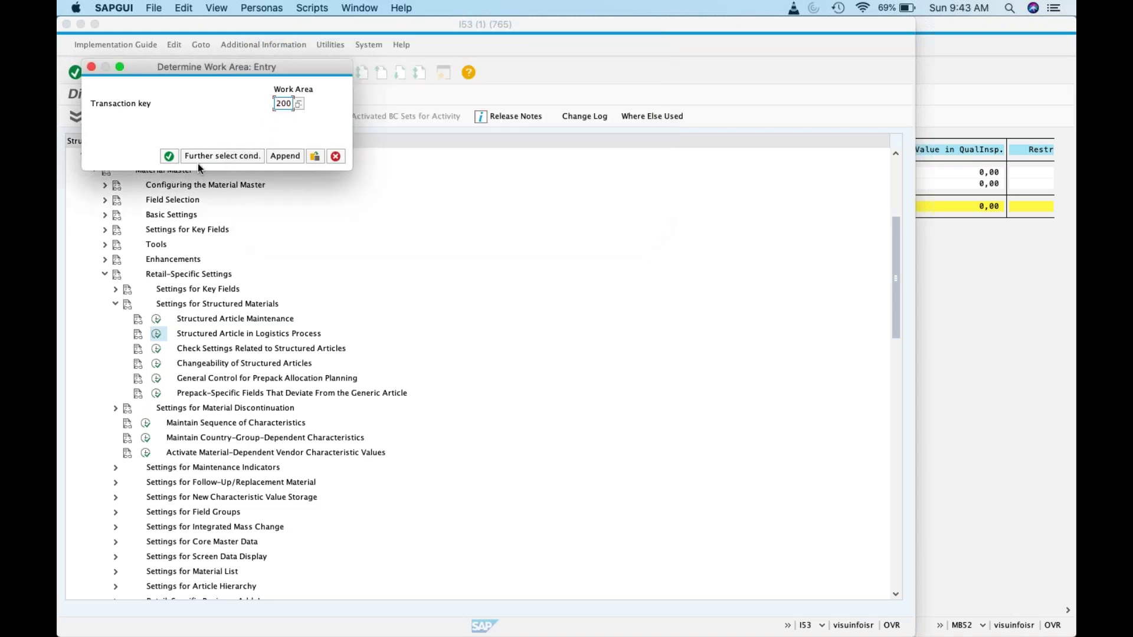
left_click(169, 156)
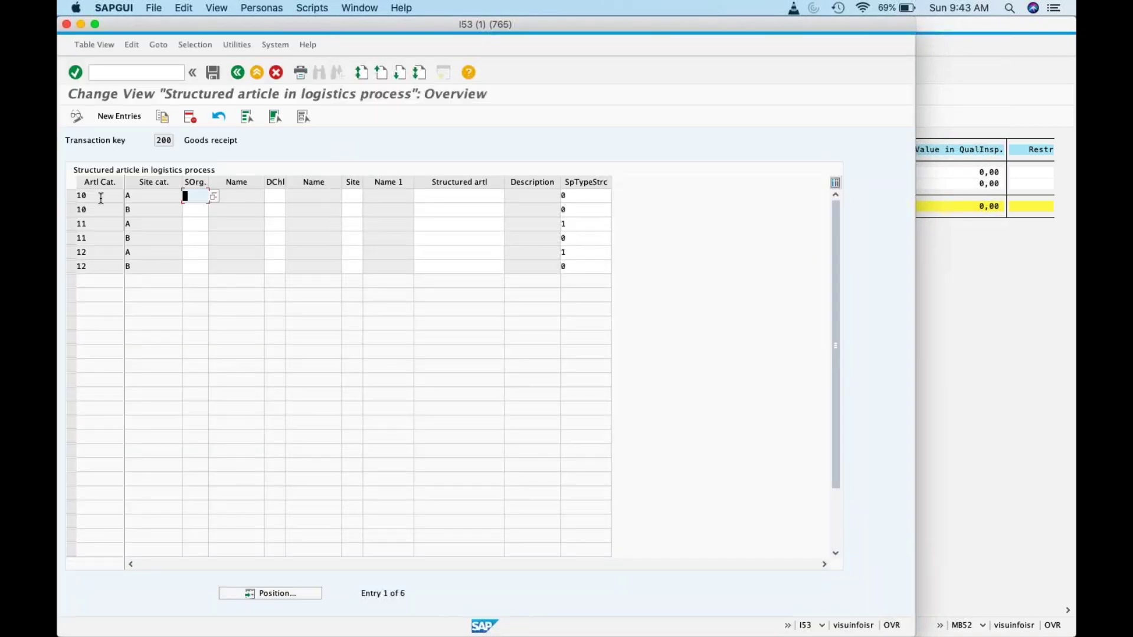
Step: Inspect the site category and splitting type value lists for the first goods-receipt row
left_click(101, 198)
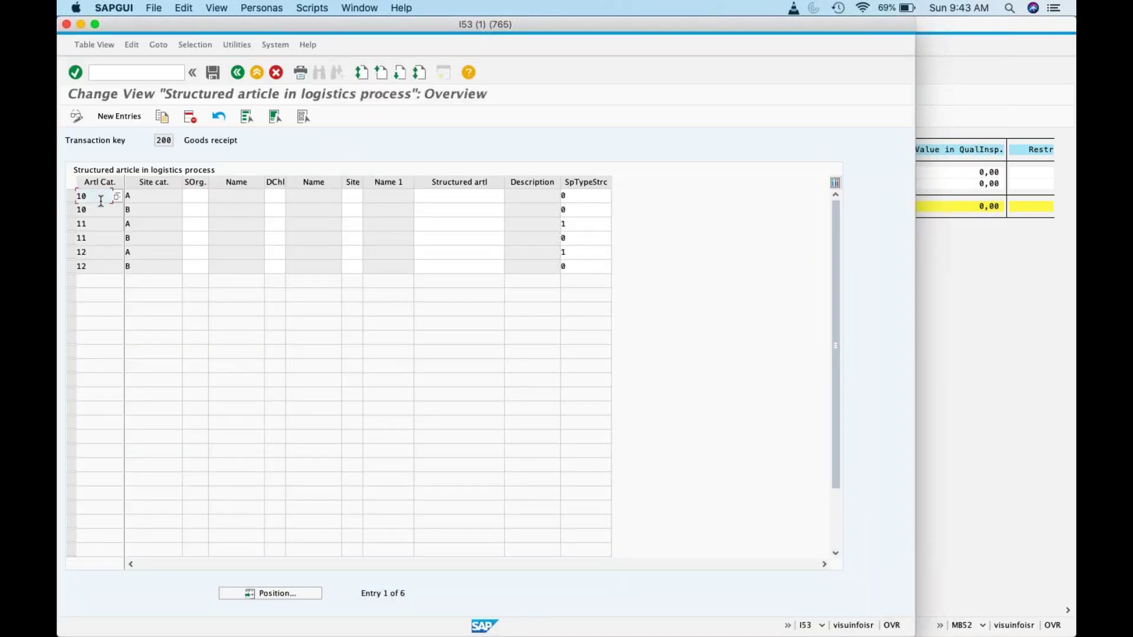
left_click(148, 192)
left_click(187, 196)
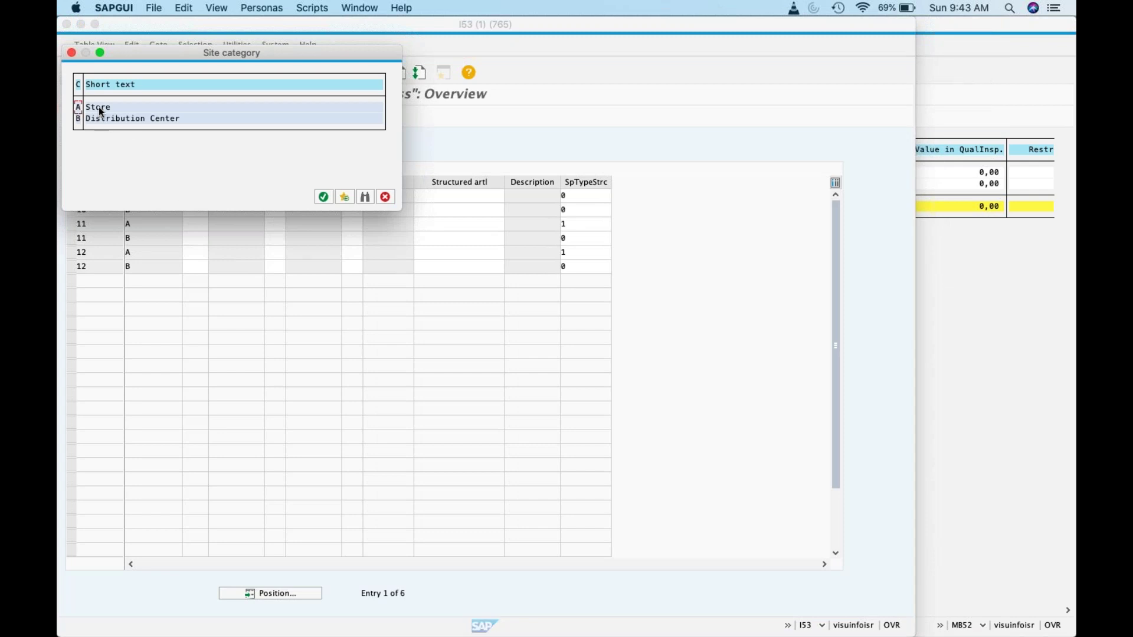
left_click(385, 196)
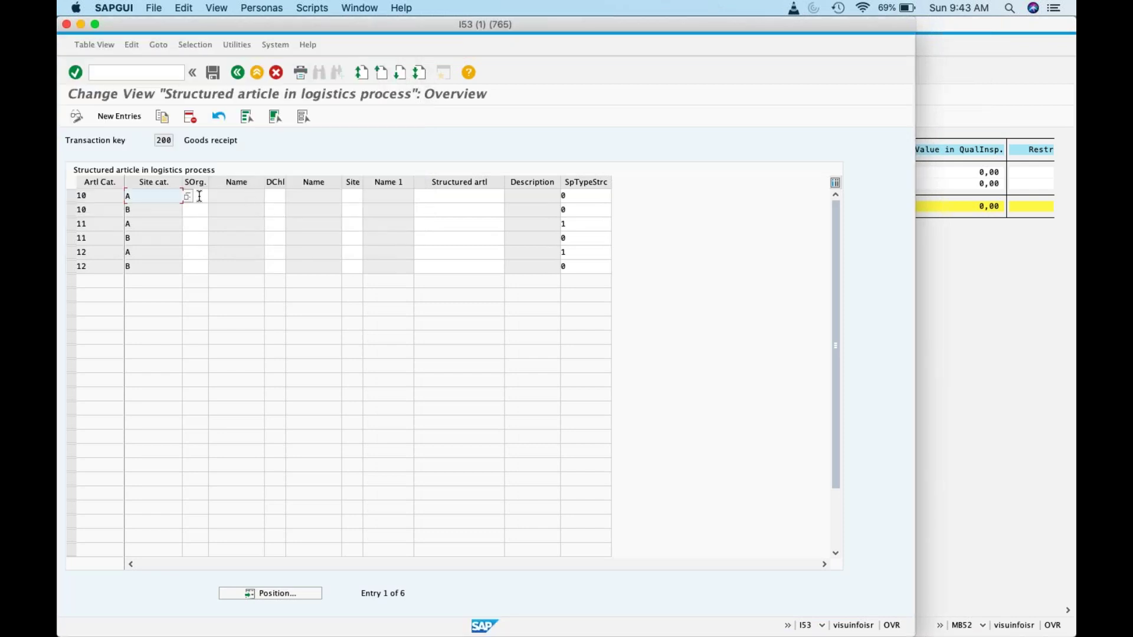
left_click(590, 195)
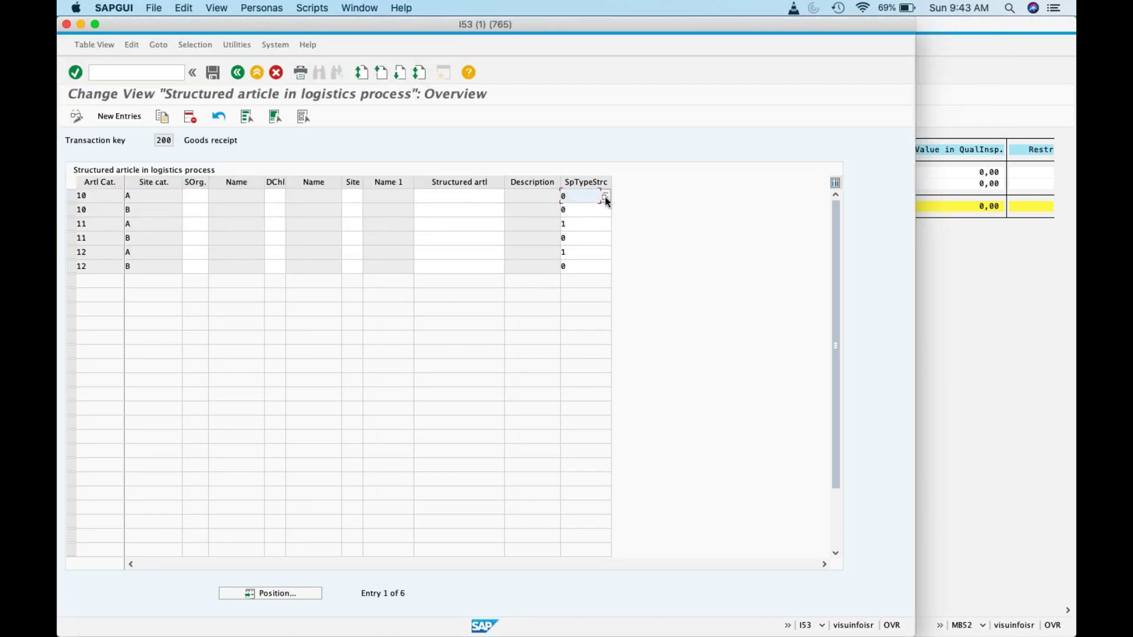
left_click(605, 197)
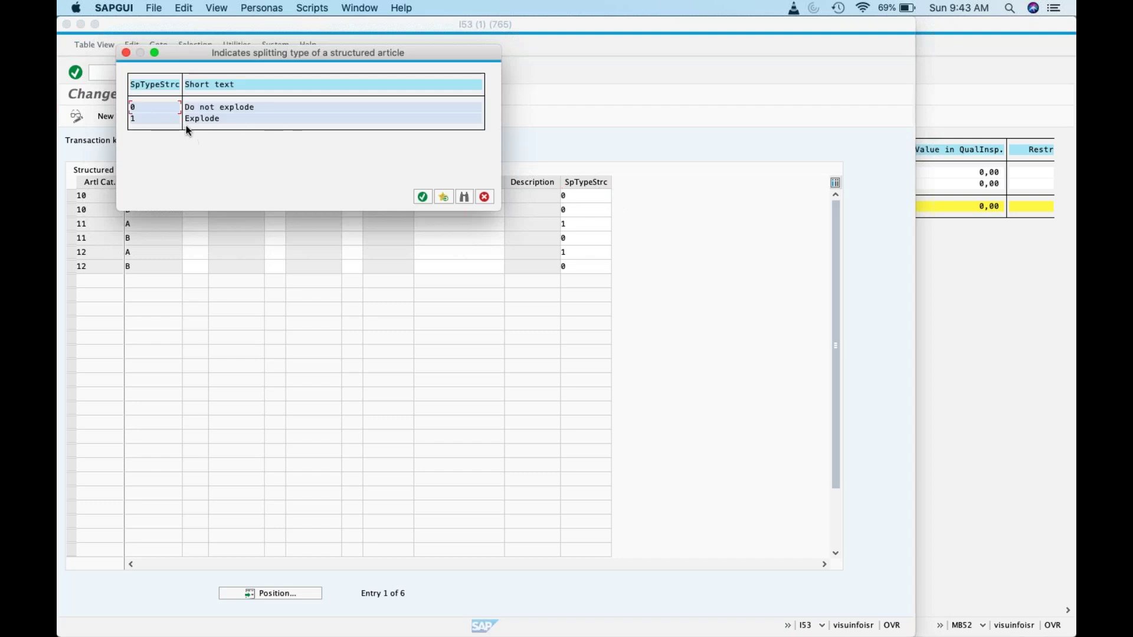
left_click(483, 198)
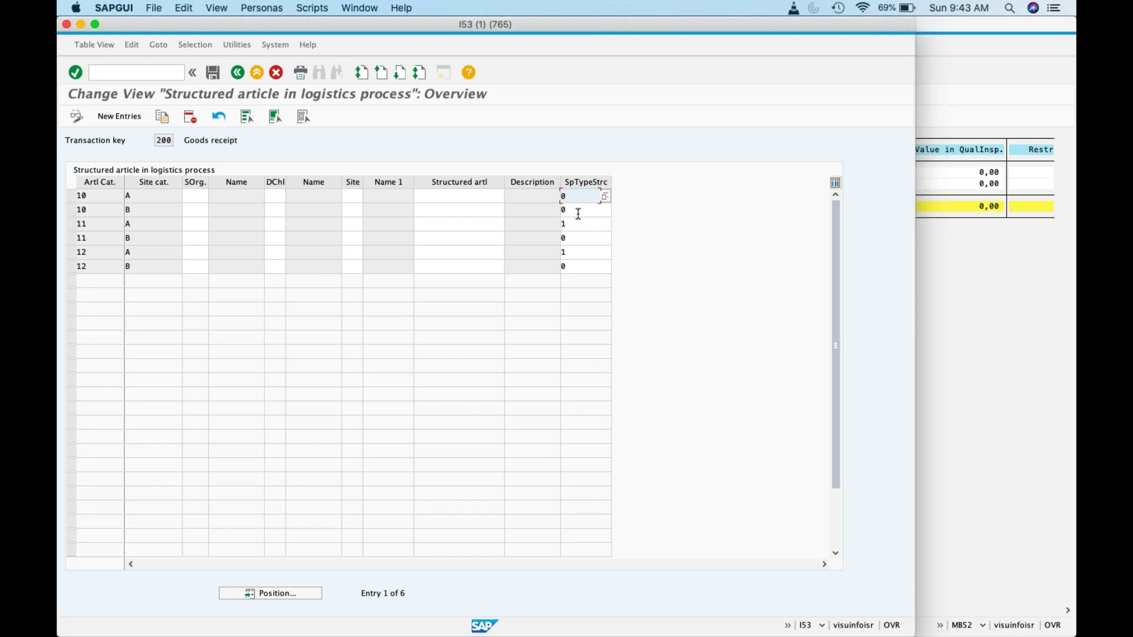
left_click(578, 213)
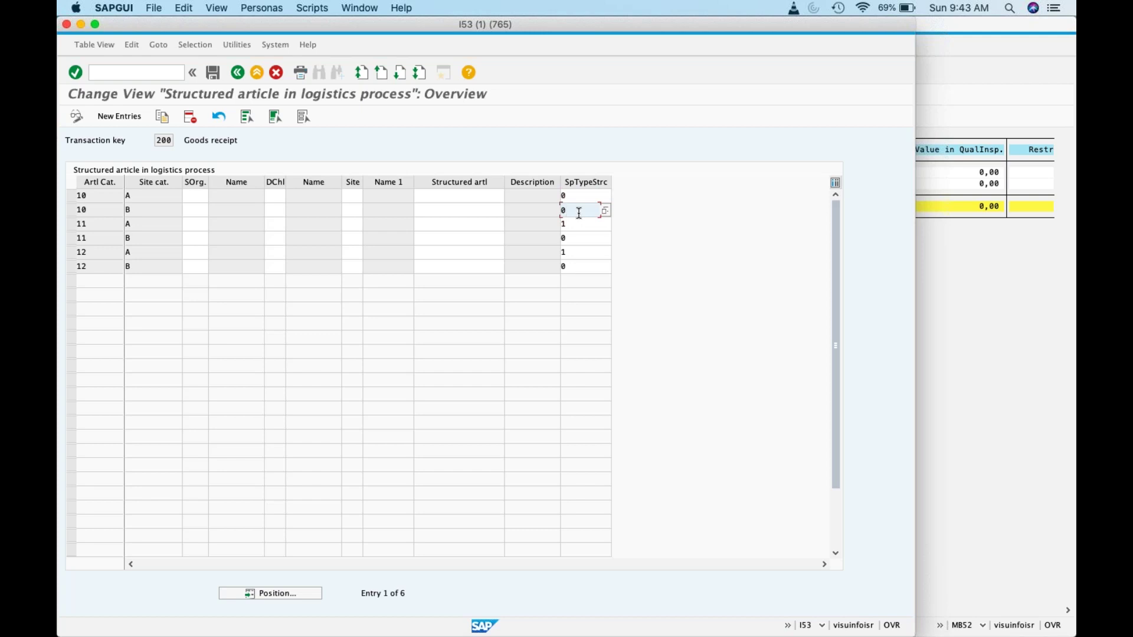
Step: Browse the article category and site category value lists for rows 2 and 3
left_click(103, 212)
left_click(116, 211)
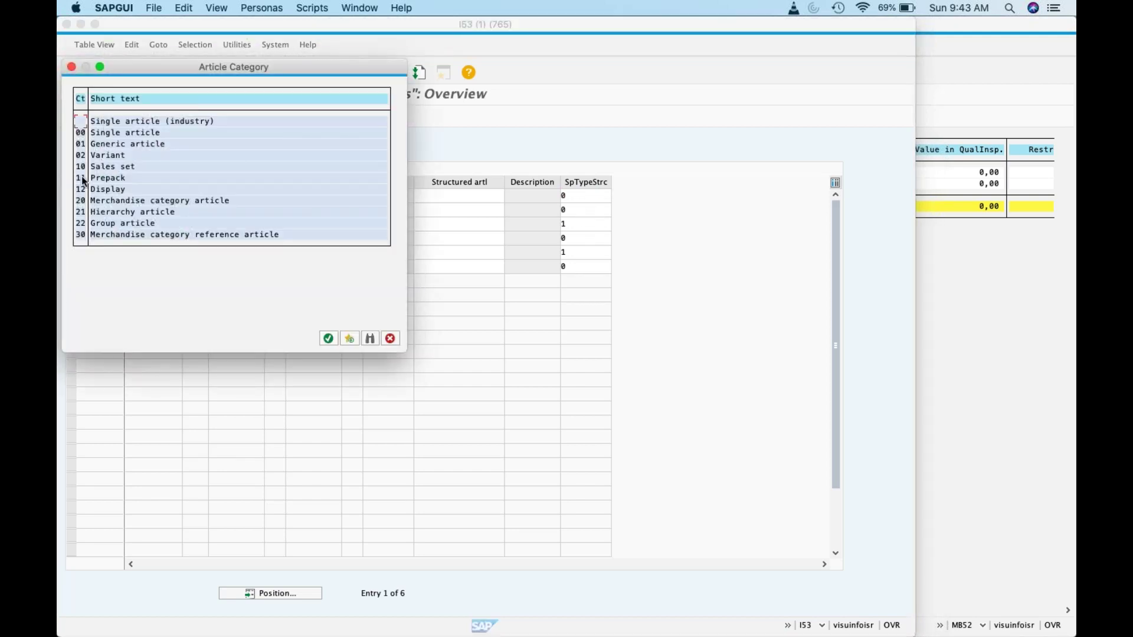
left_click(390, 338)
left_click(99, 224)
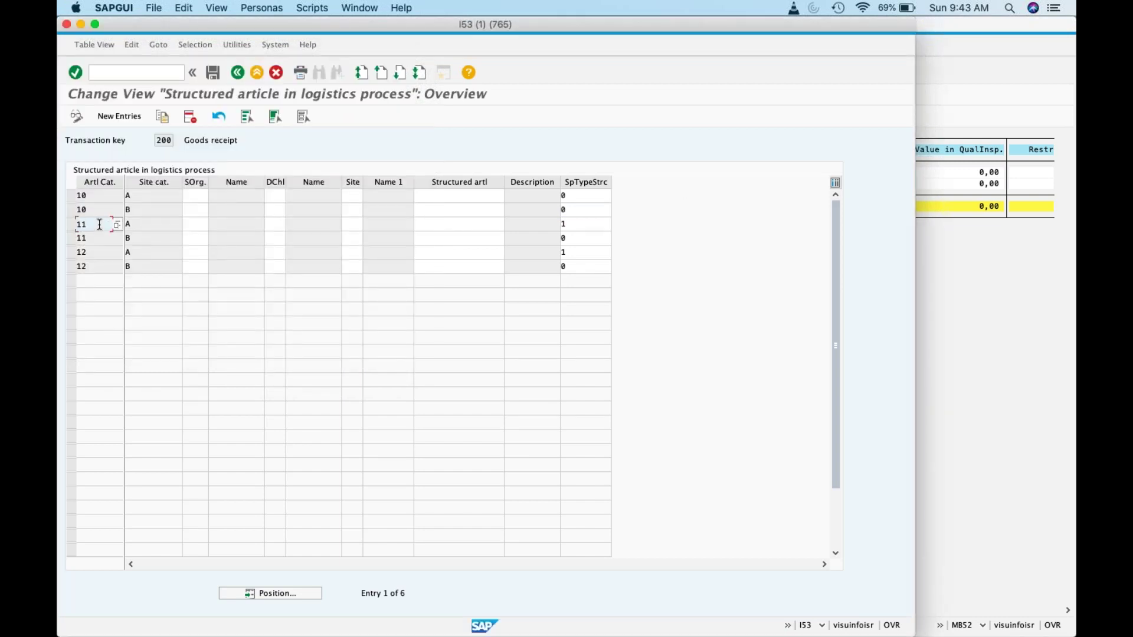
left_click(116, 224)
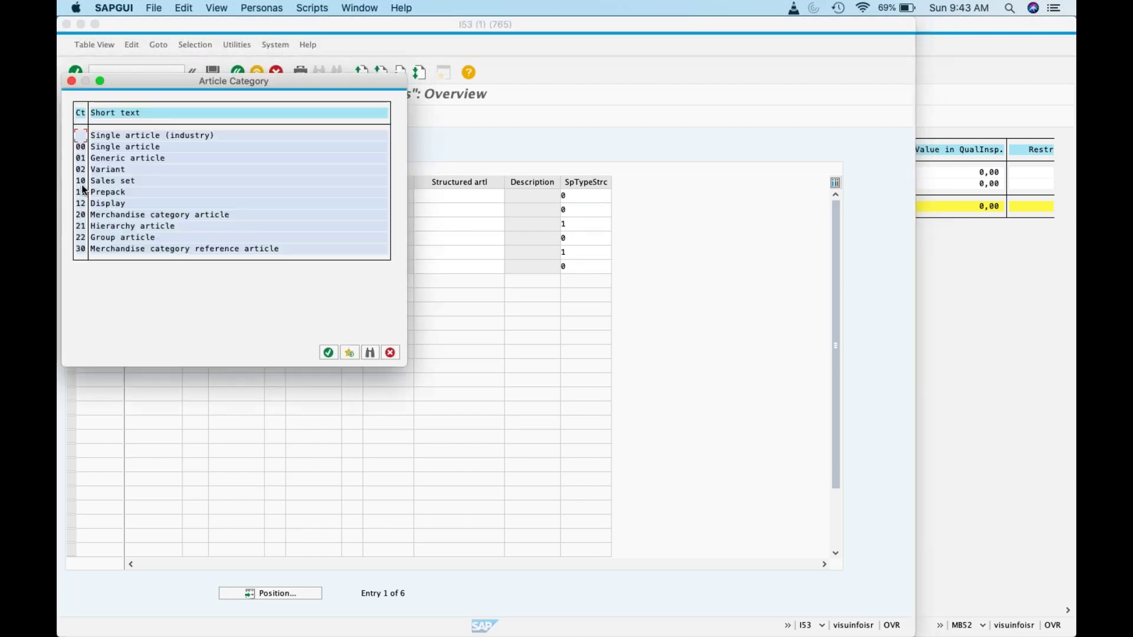
left_click(390, 352)
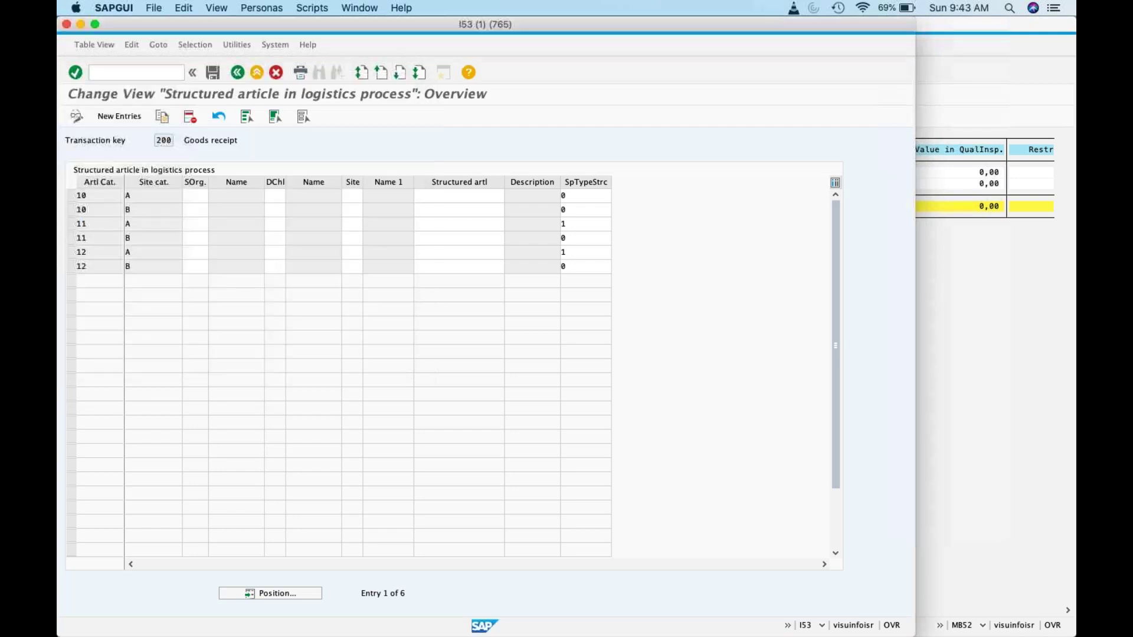
left_click(155, 225)
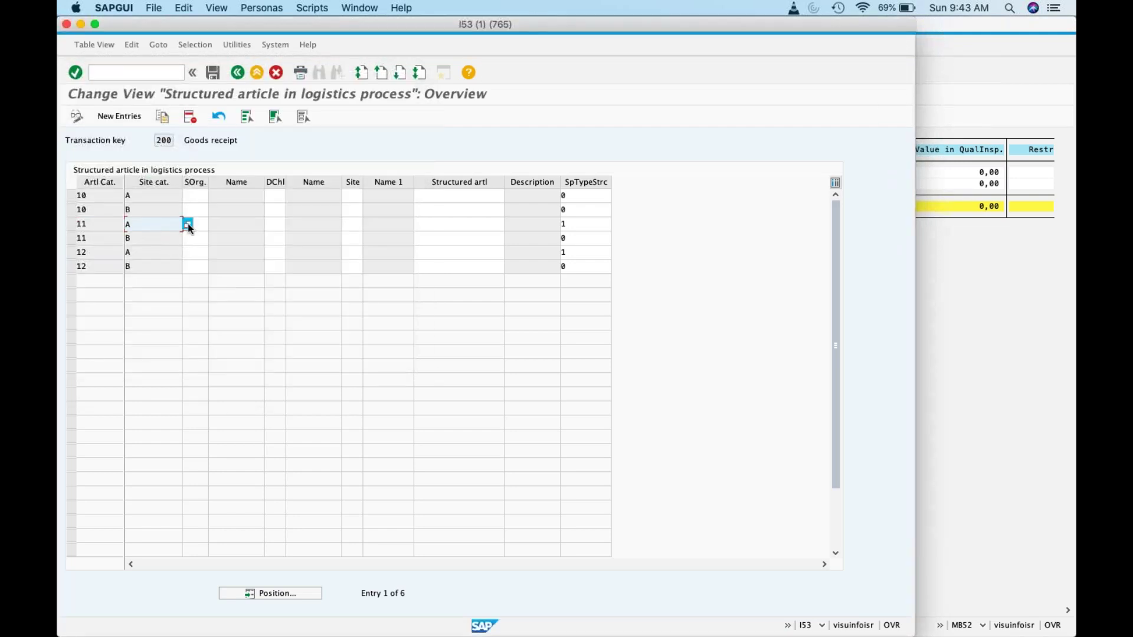
left_click(188, 225)
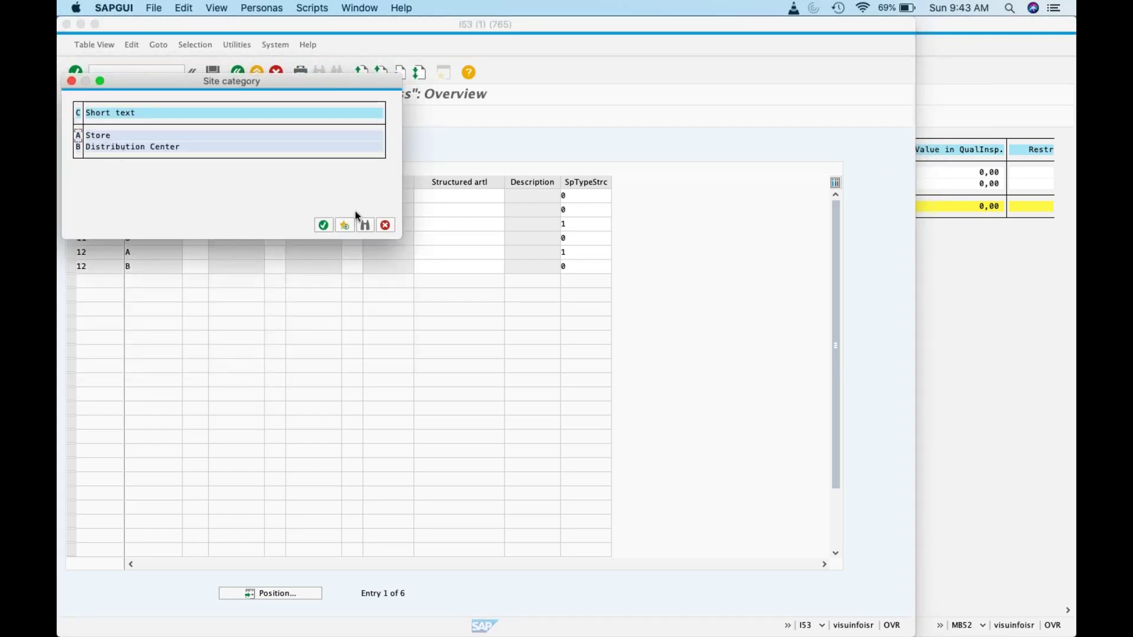
left_click(383, 231)
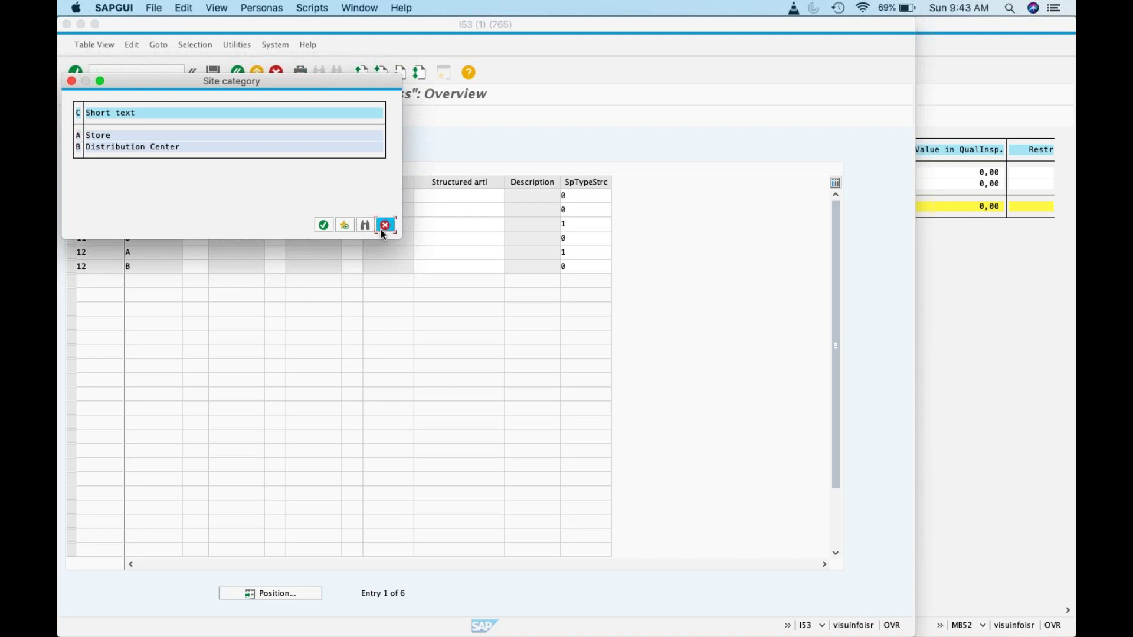
left_click(138, 238)
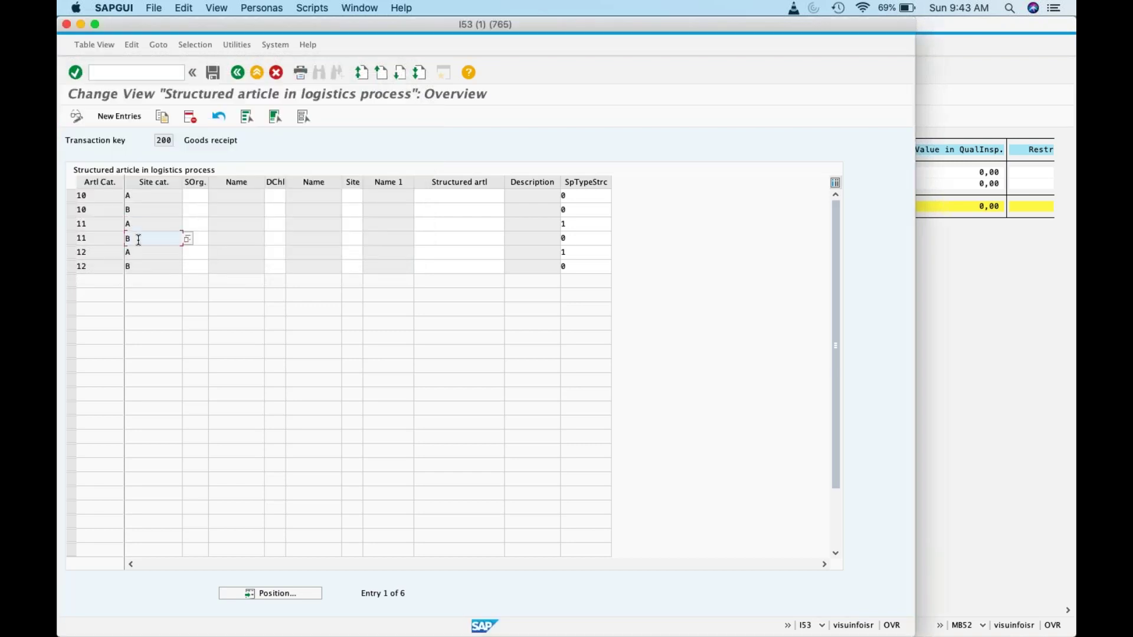
Step: Select rows 11 A and 11 B, check their SpTypeStrc values, and save the settings
left_click(71, 223)
left_click(71, 238)
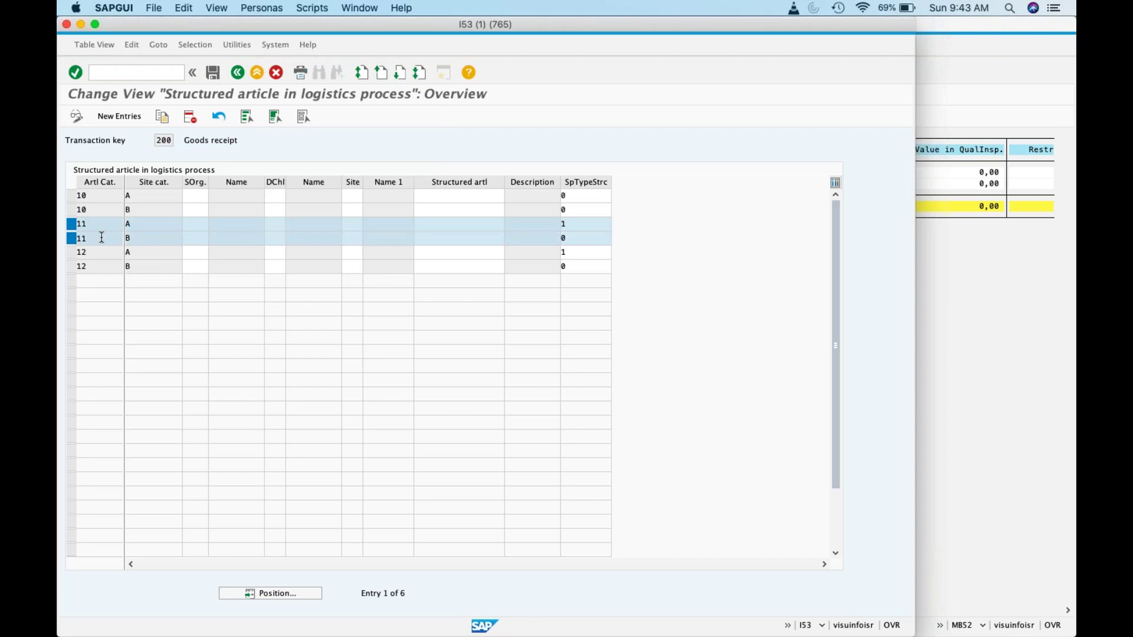
left_click(160, 238)
left_click(187, 238)
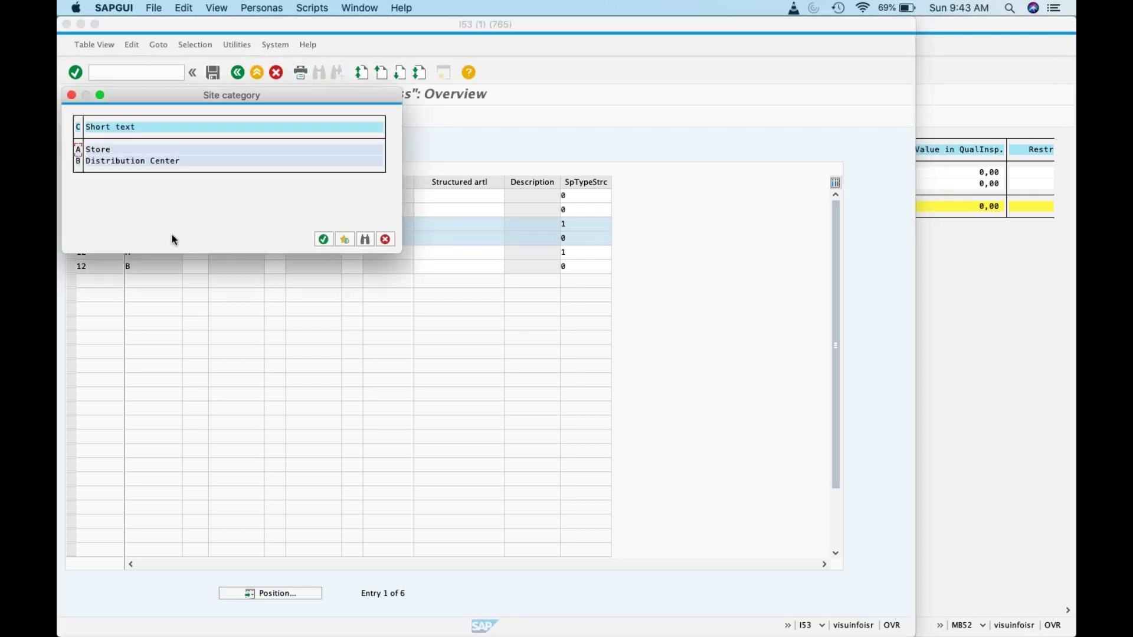
left_click(385, 239)
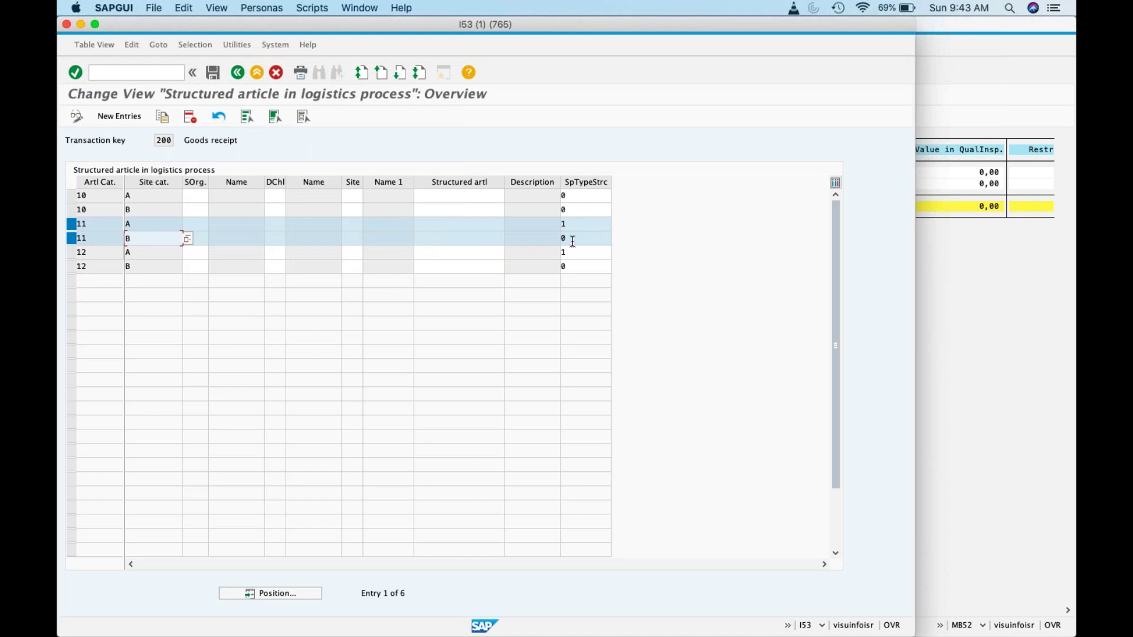
left_click(572, 241)
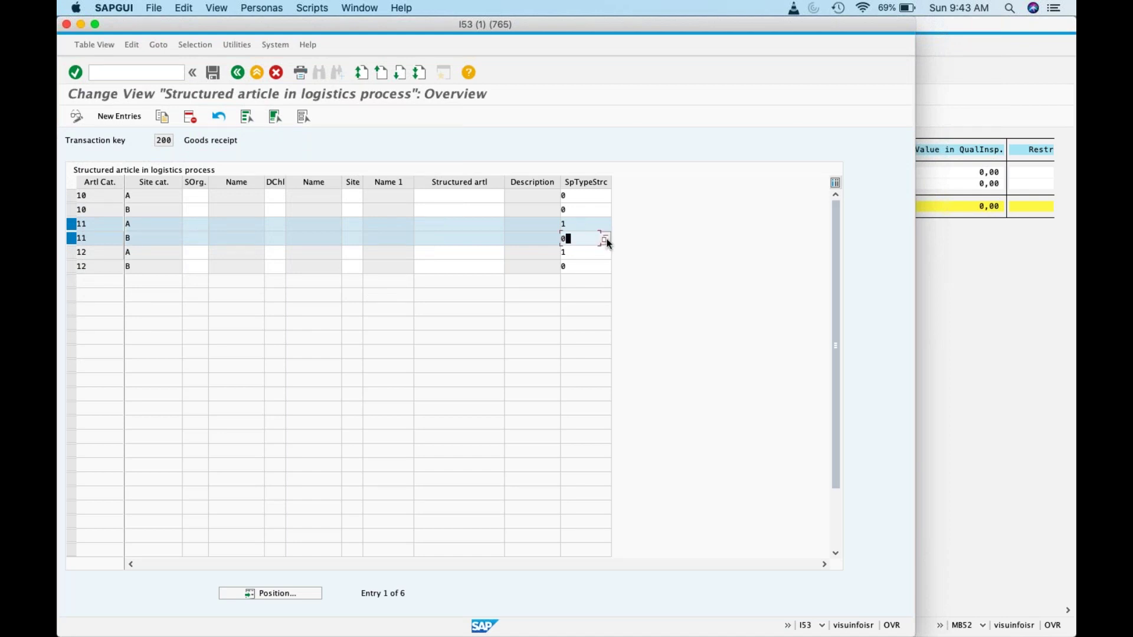
left_click(592, 230)
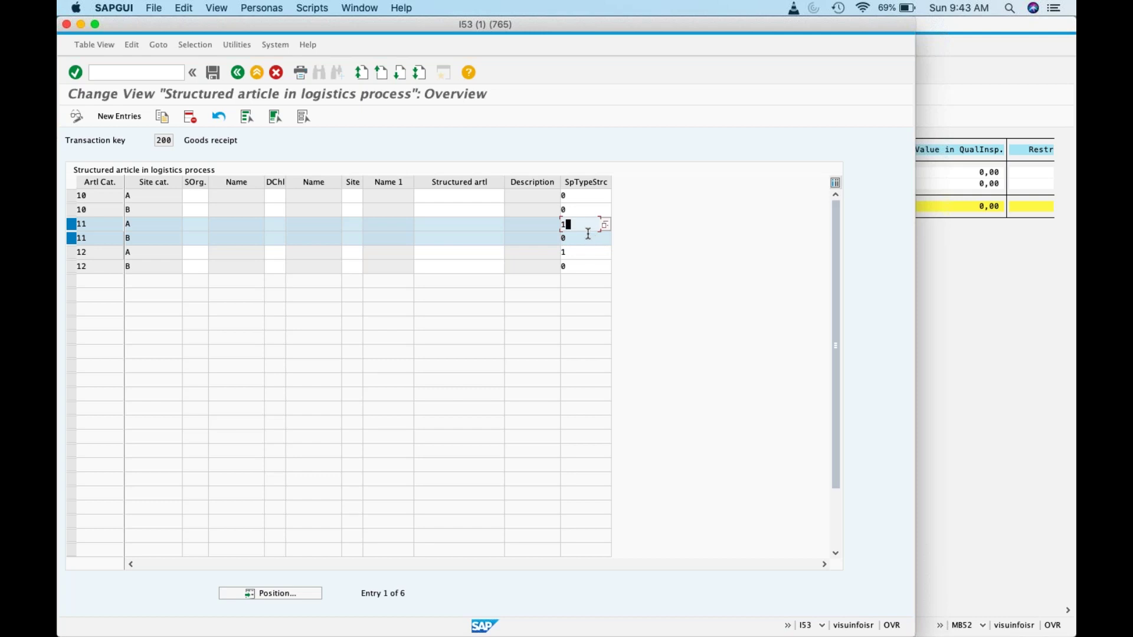
left_click(576, 238)
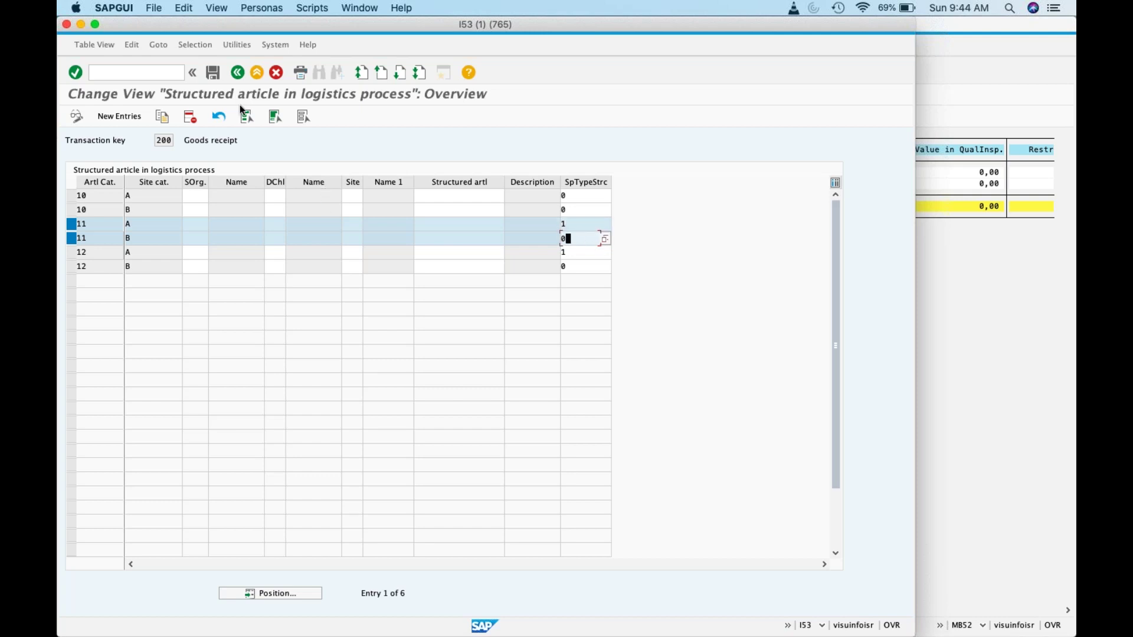
left_click(218, 71)
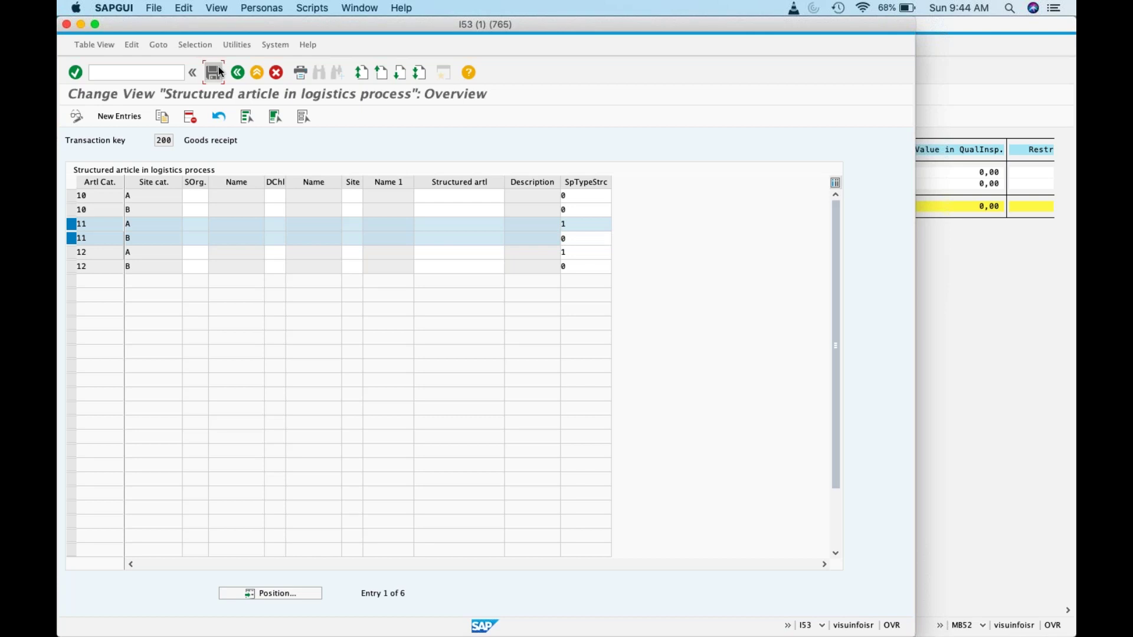
left_click(981, 264)
Step: Start transaction /nme21n to create a purchase order
left_click(318, 75)
type("/nme21n")
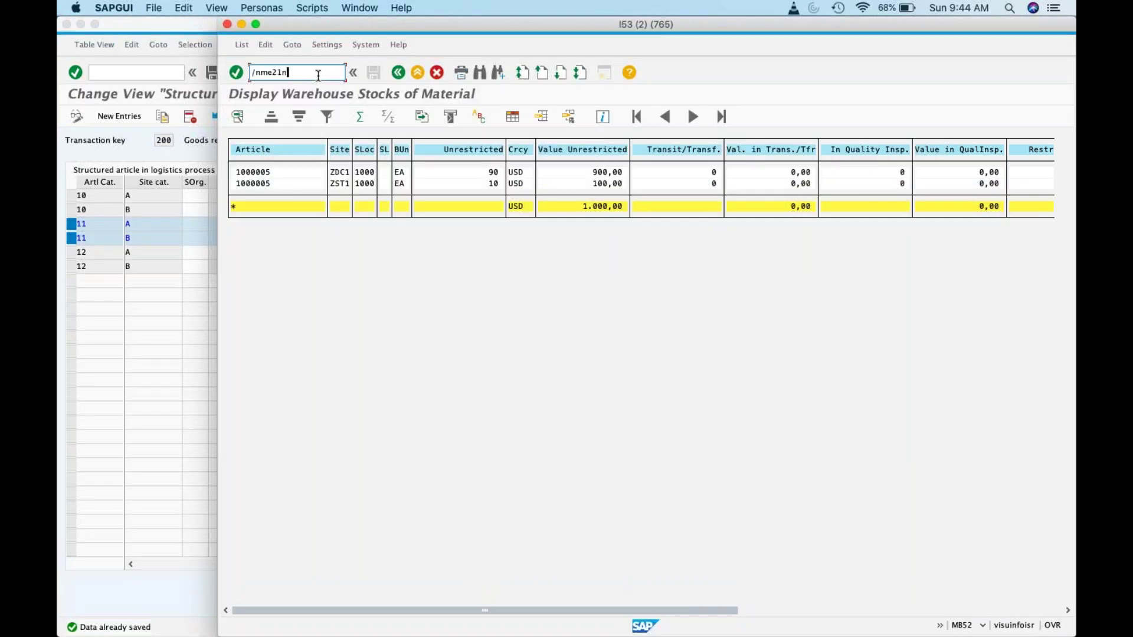
key("Return")
Step: Review category 11's structured-article settings for work area 100 (purchase orders)
left_click(195, 93)
left_click(237, 74)
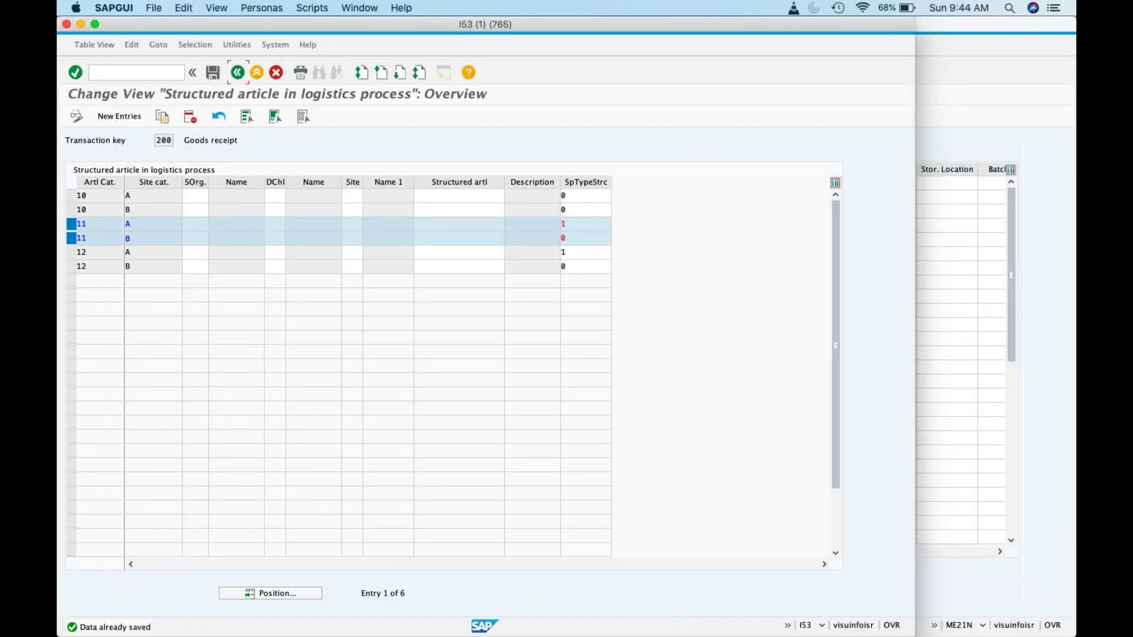
left_click(157, 335)
type("100")
left_click(169, 156)
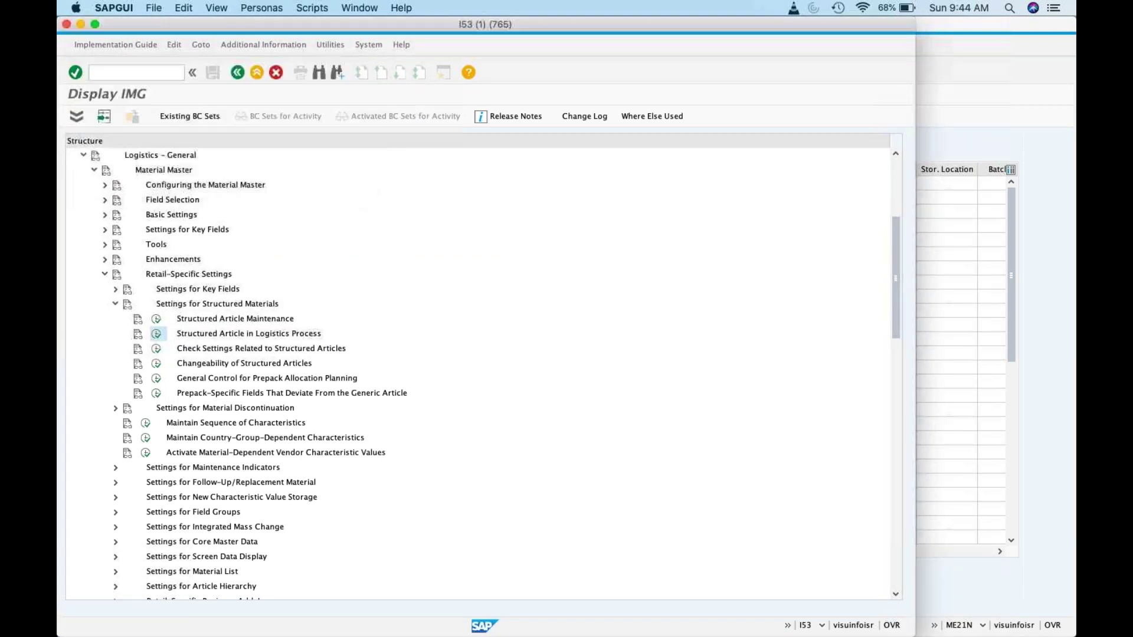
left_click(71, 224)
left_click(71, 238)
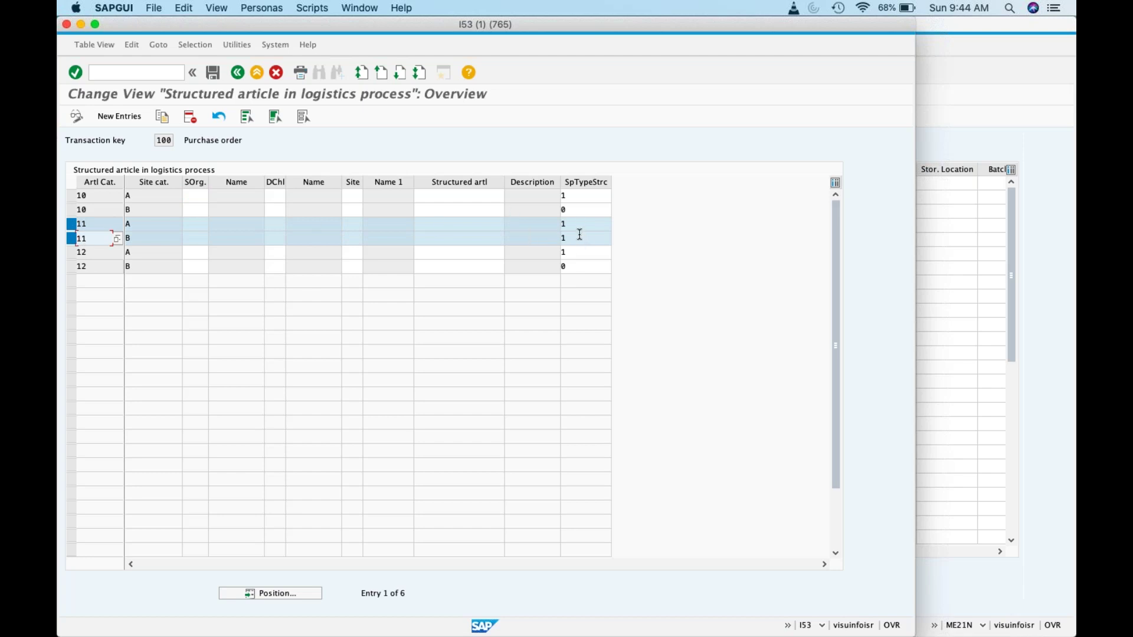
left_click(243, 75)
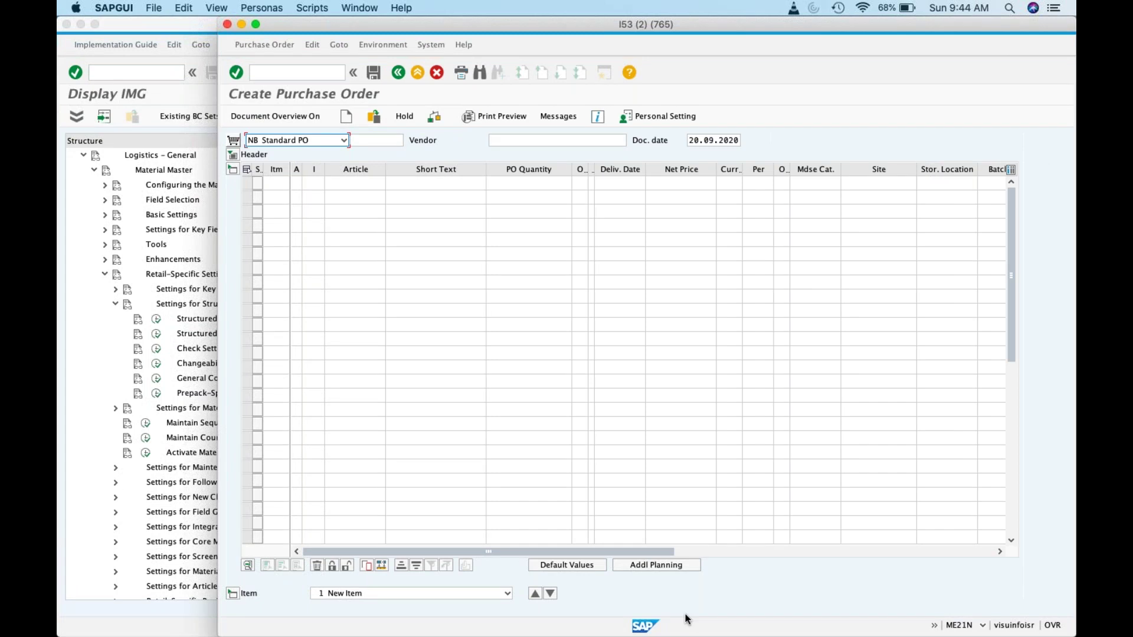
Step: Close the Excel workbook, discarding its unsaved changes
mouse_move(568, 632)
left_click(678, 606)
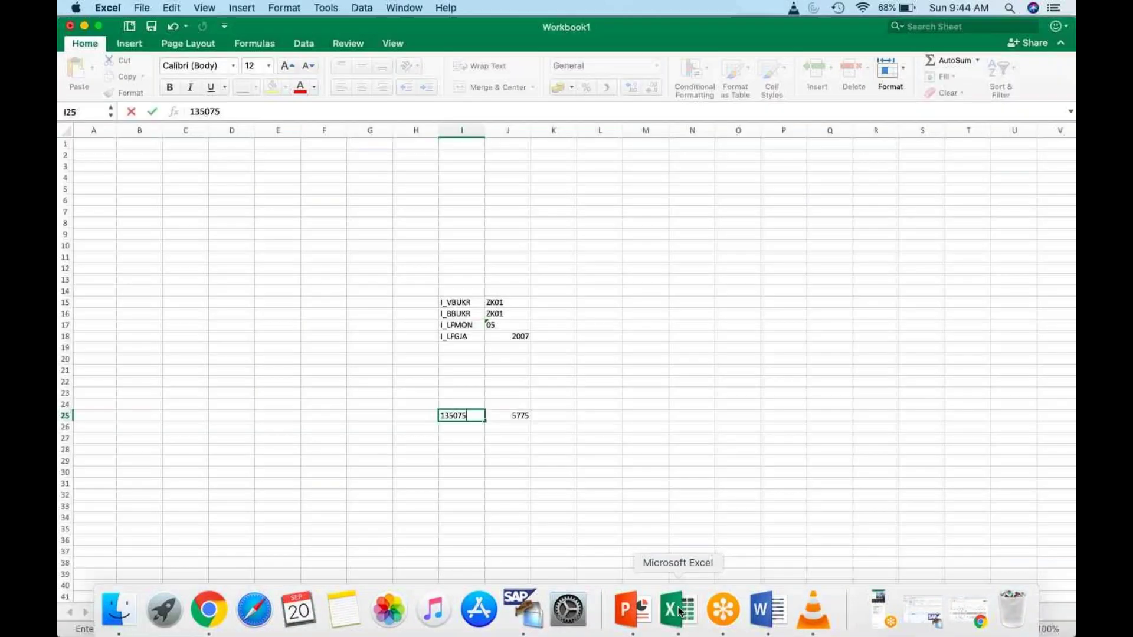
left_click(70, 26)
left_click(534, 125)
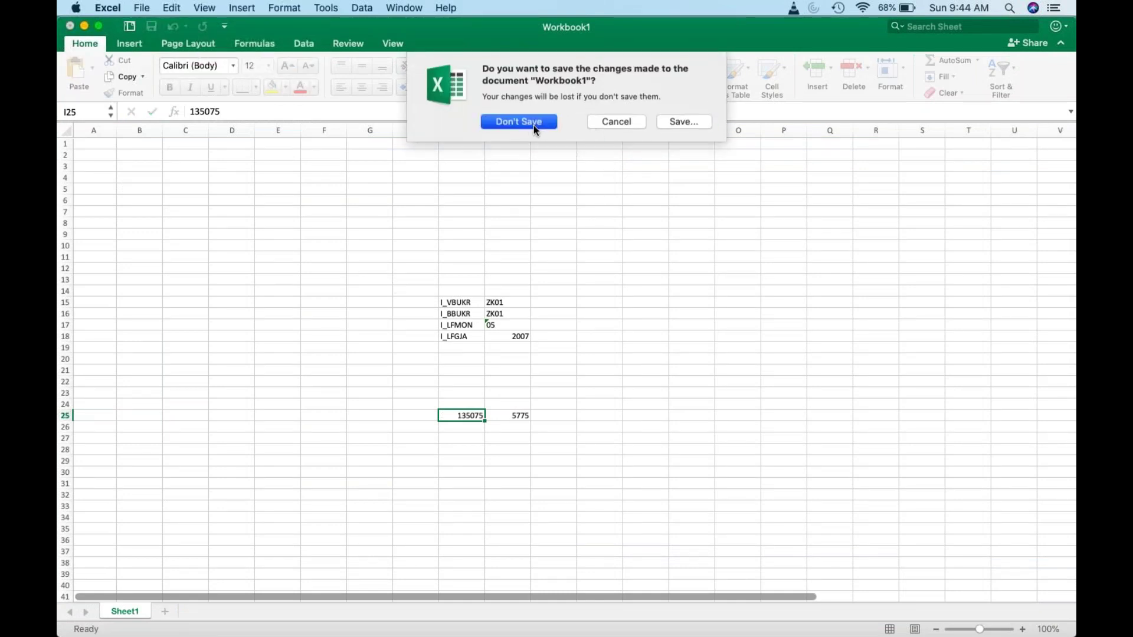
Step: Copy prepack article number 1000030 from cell F13 and return to SAP
mouse_move(242, 631)
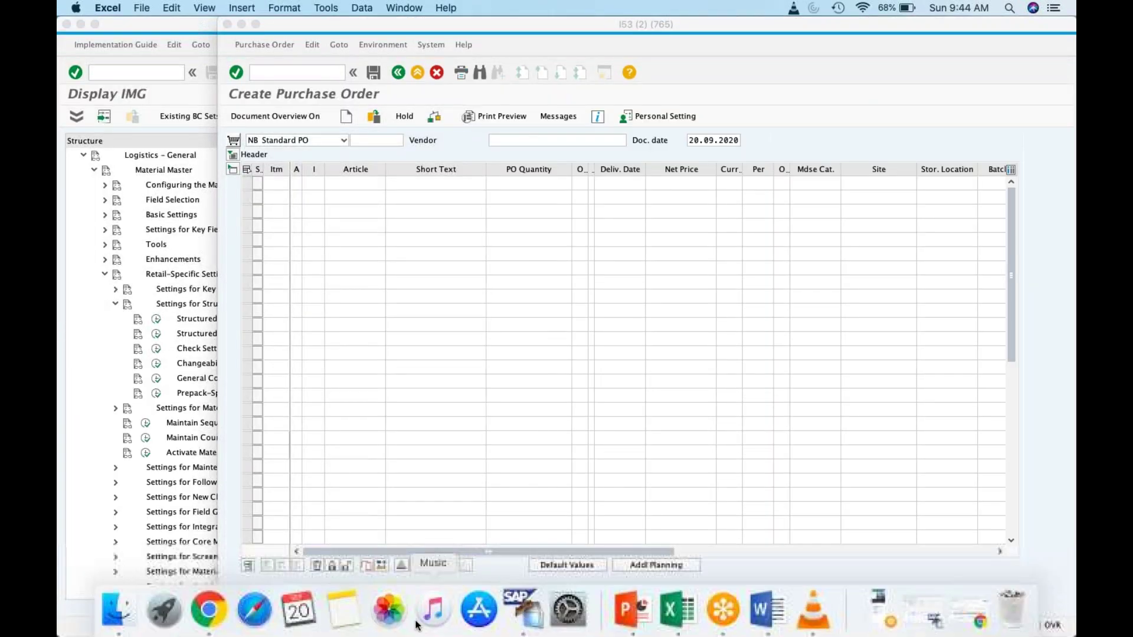
left_click(208, 611)
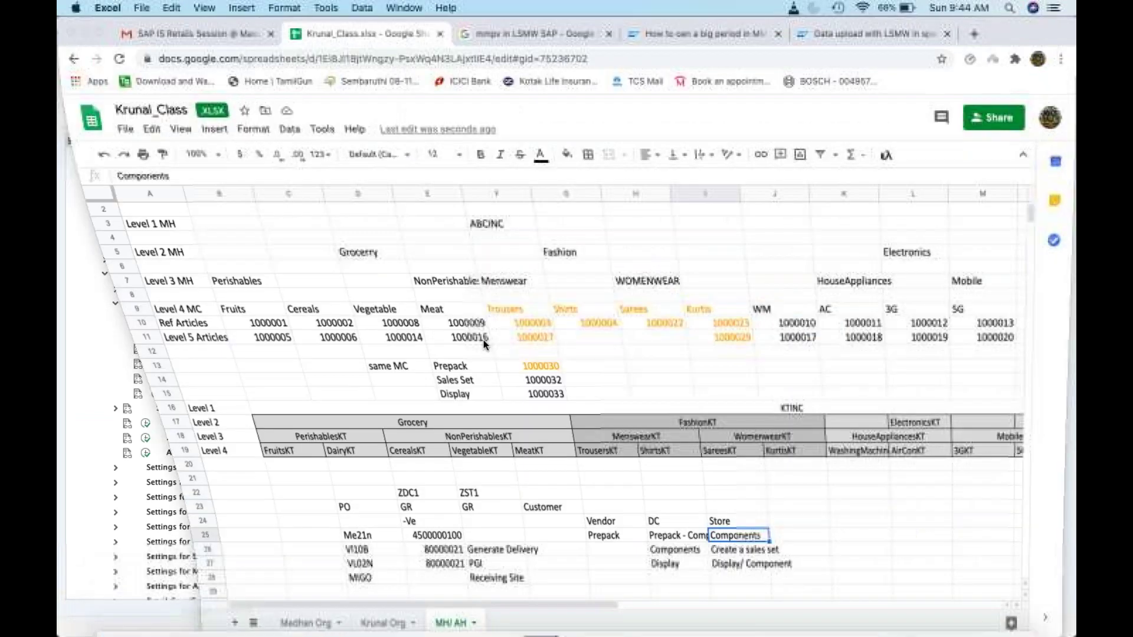
left_click(478, 369)
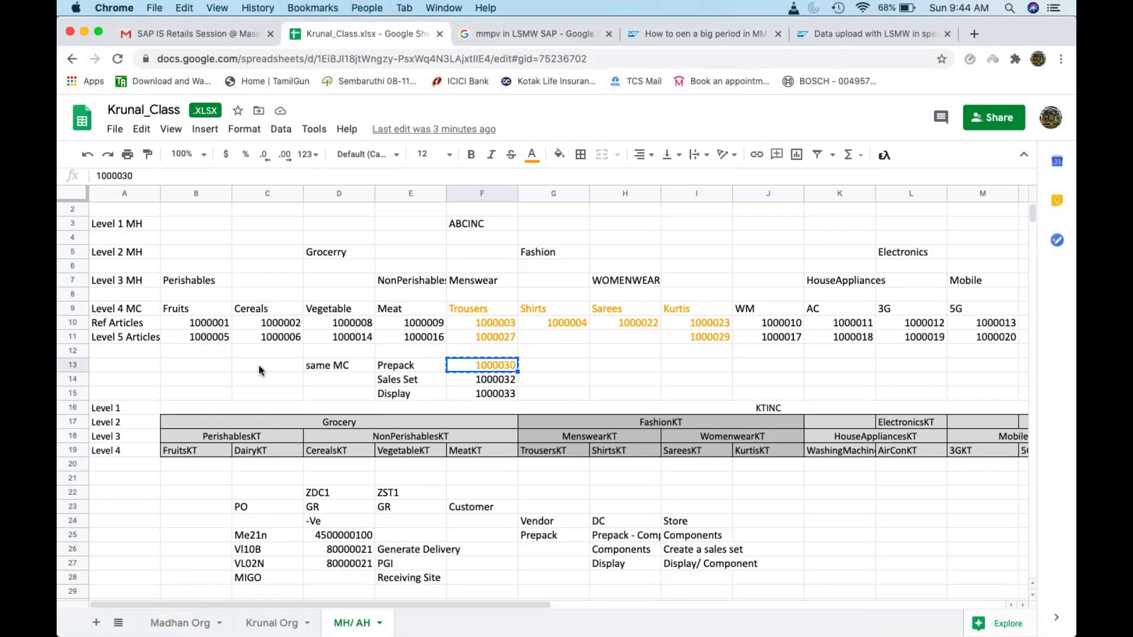
key("super+Tab")
key("super+Tab")
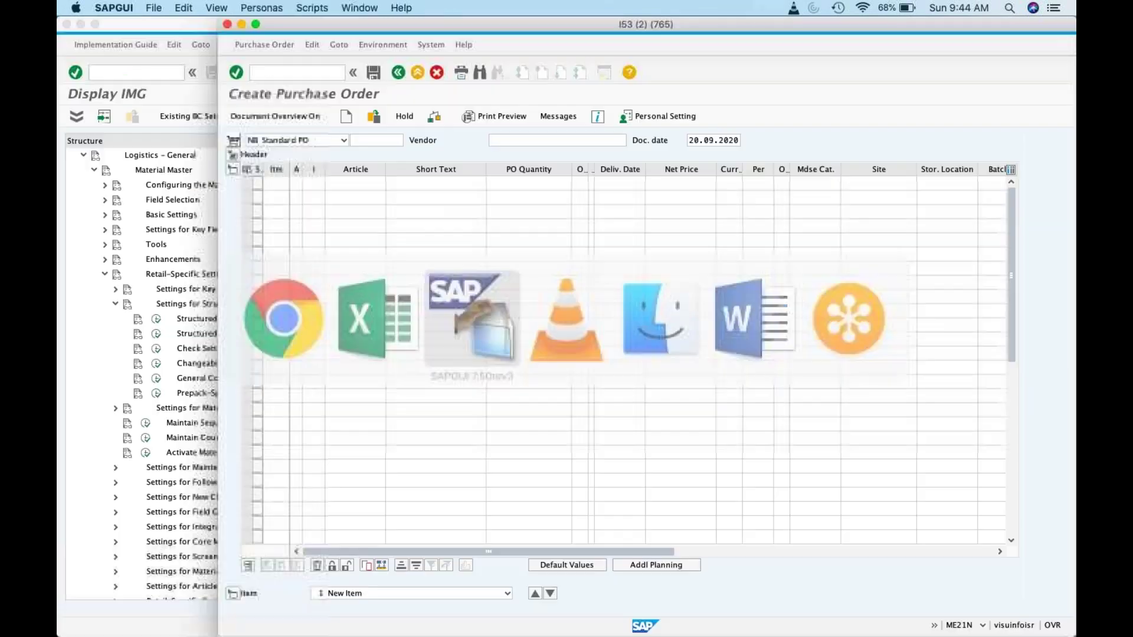
Step: Enter article 1000030 with quantity 10, site ZDC1, storage location 1000 and the vendor
type("1000030")
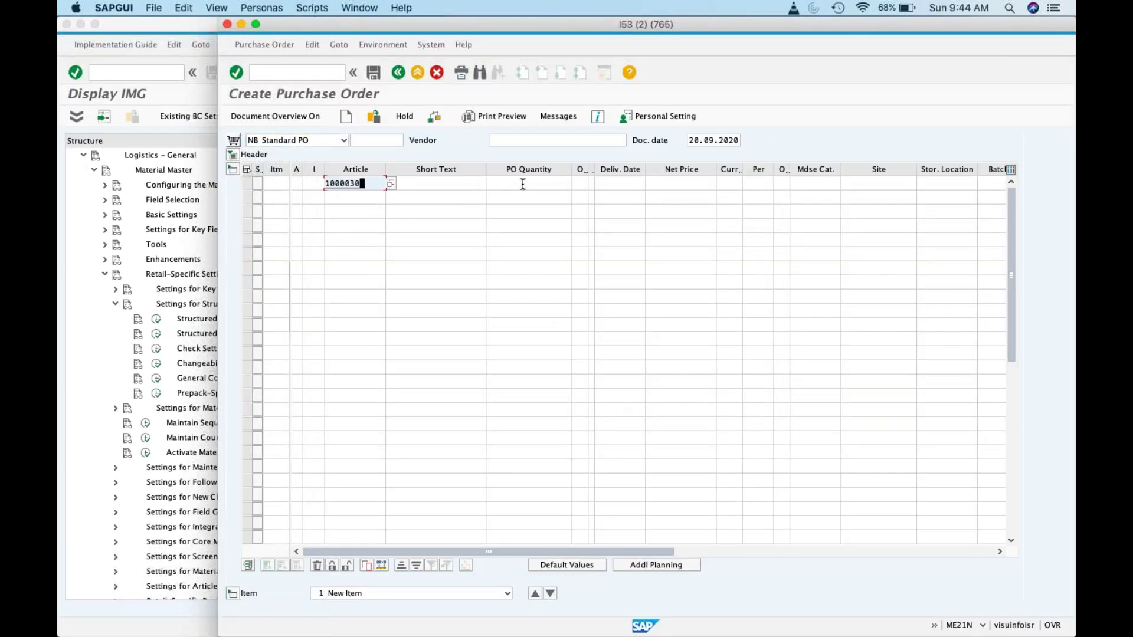
left_click(535, 184)
type("10")
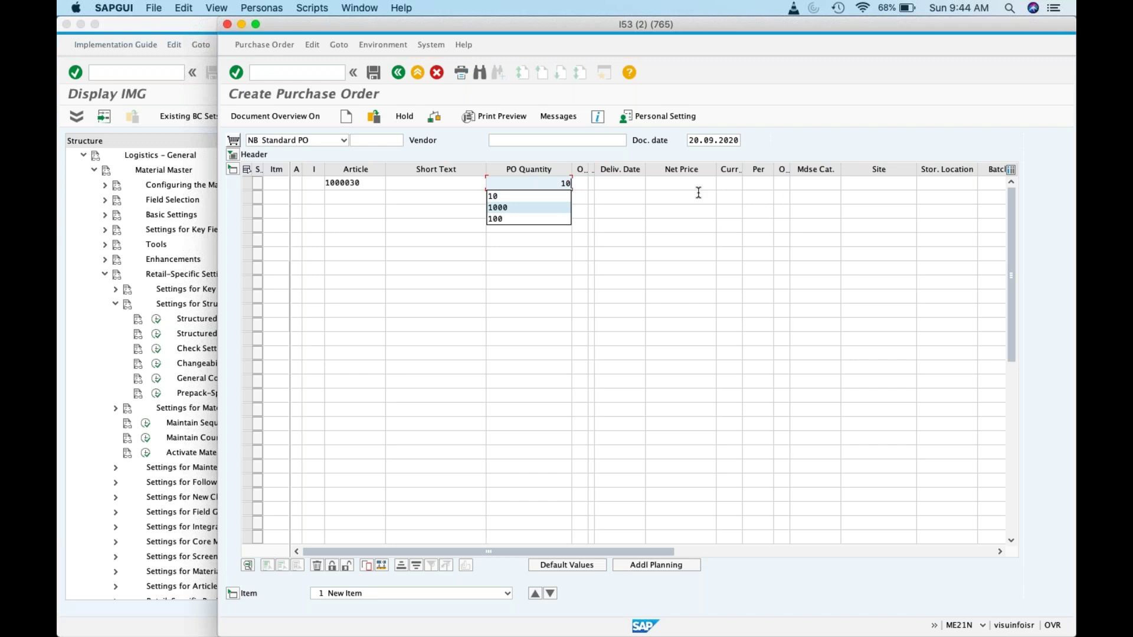
left_click(863, 183)
type("ZDC1")
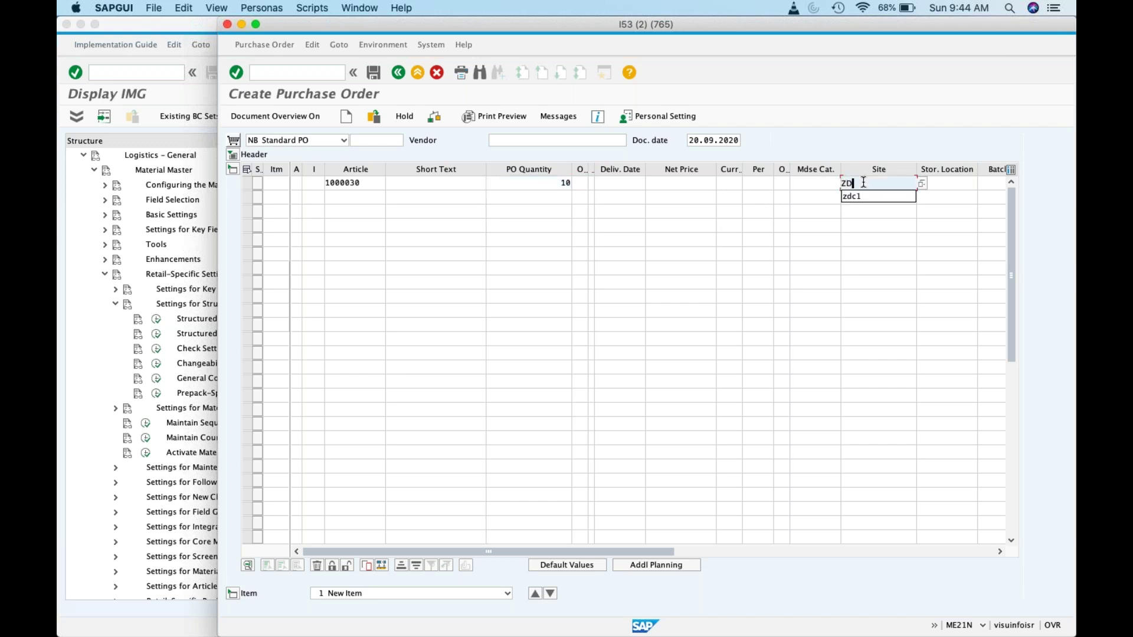
key("Tab")
type("1000")
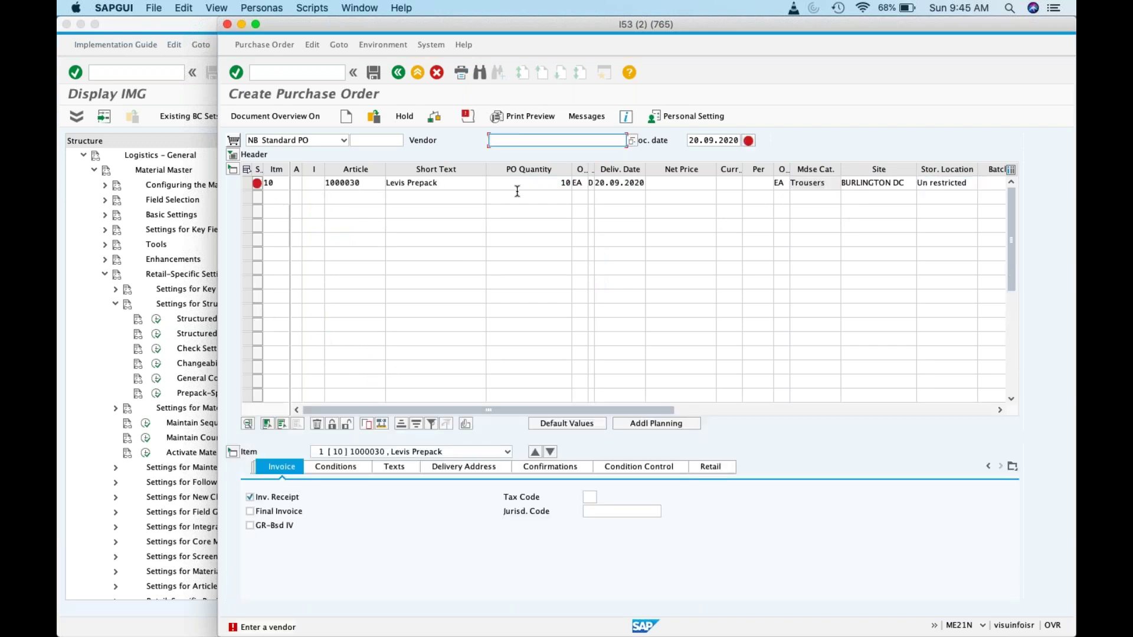
type("krunal")
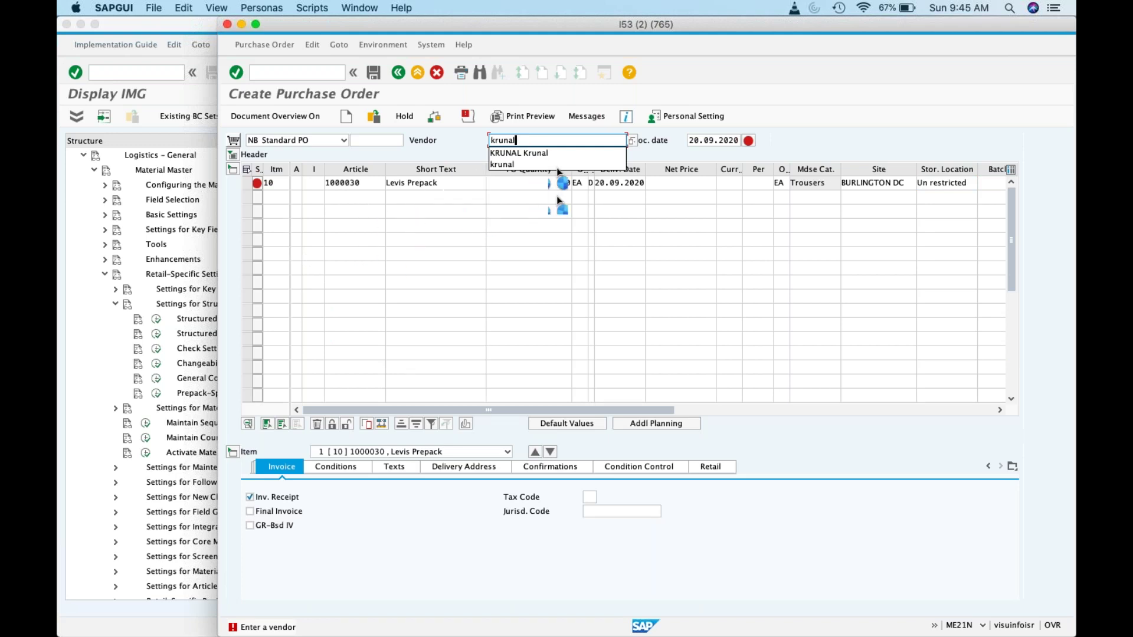
key("Return")
left_click(275, 183)
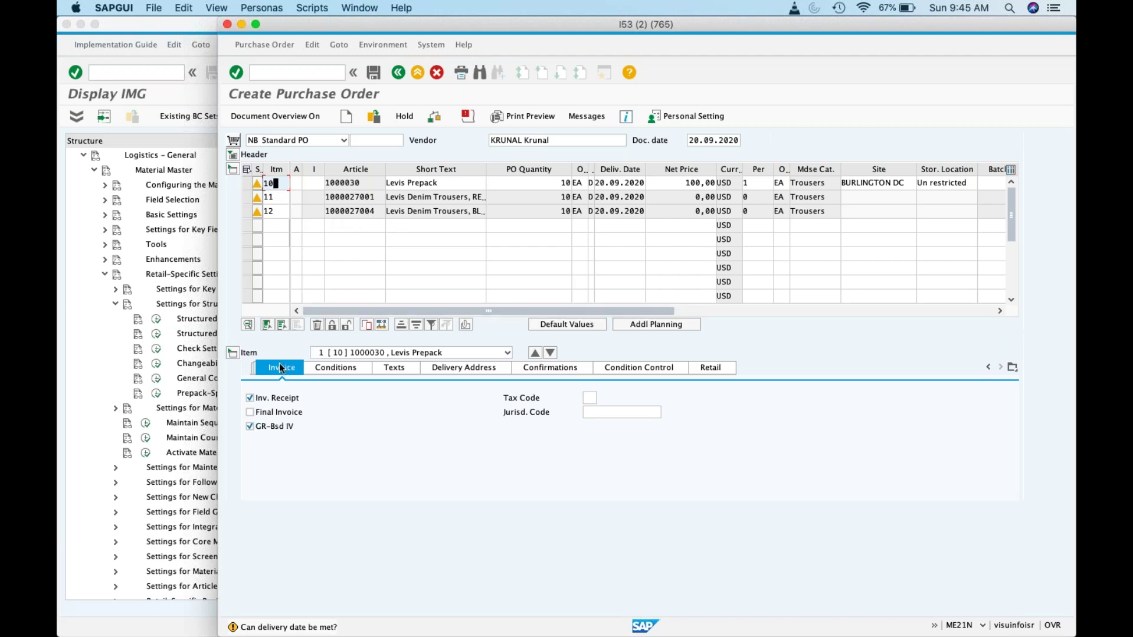
left_click(987, 368)
left_click(987, 368)
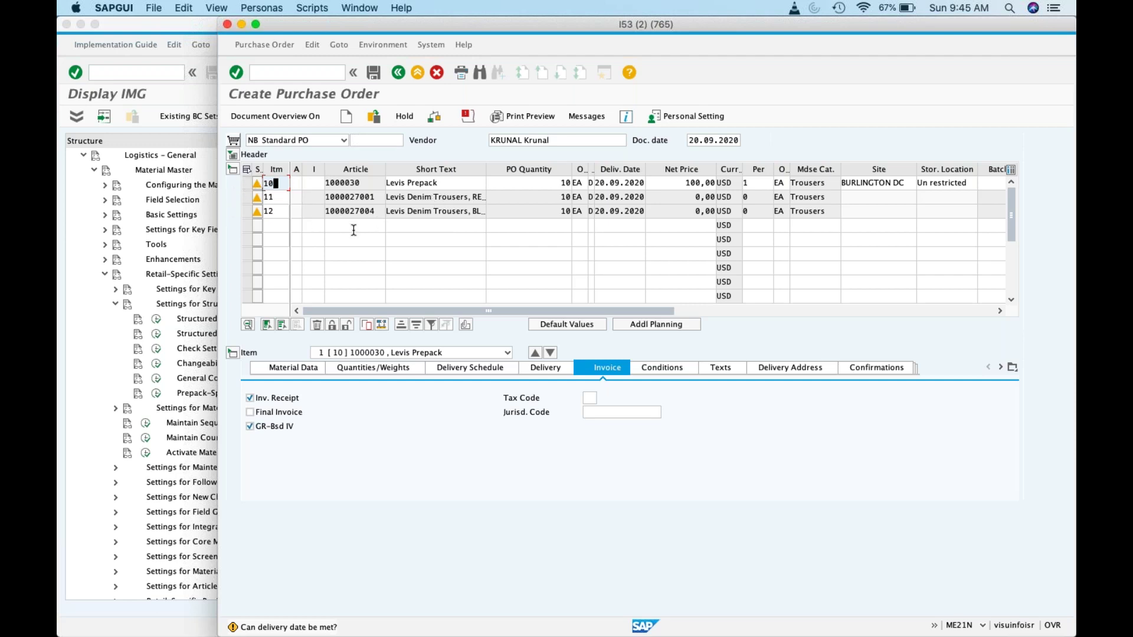
left_click(374, 73)
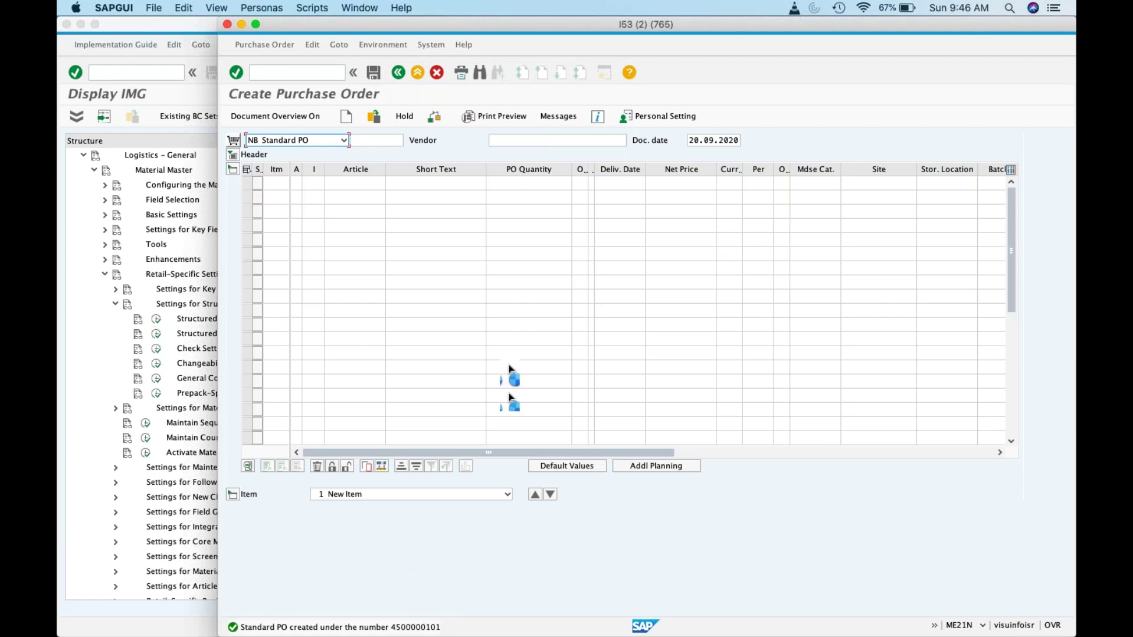
key("F1")
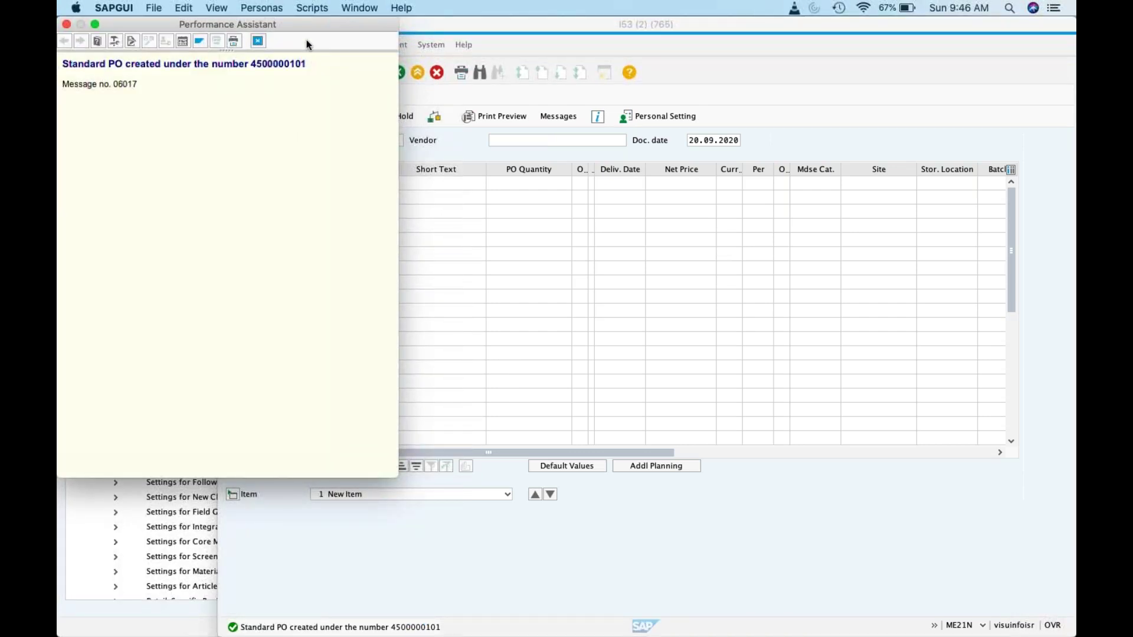
left_click_drag(306, 64, 251, 61)
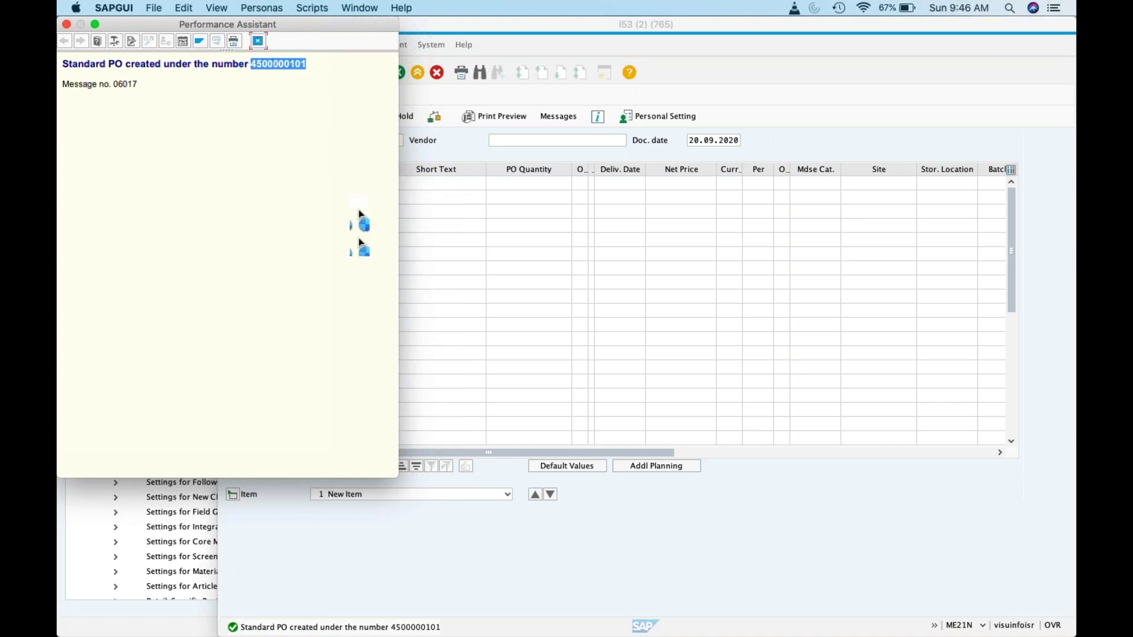
key("Escape")
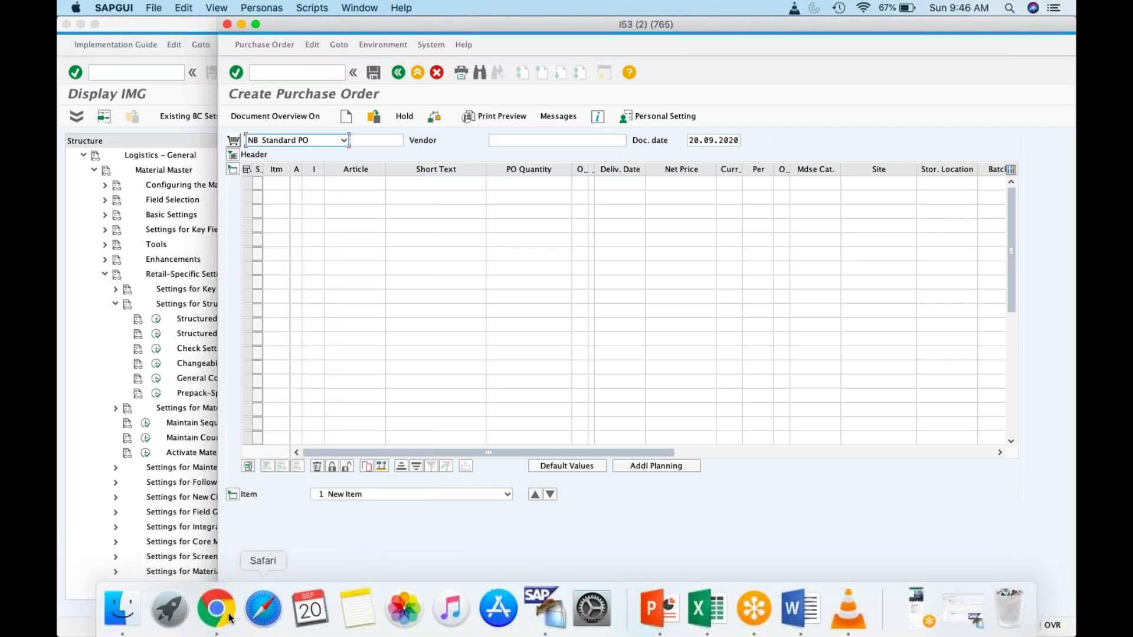
left_click(216, 595)
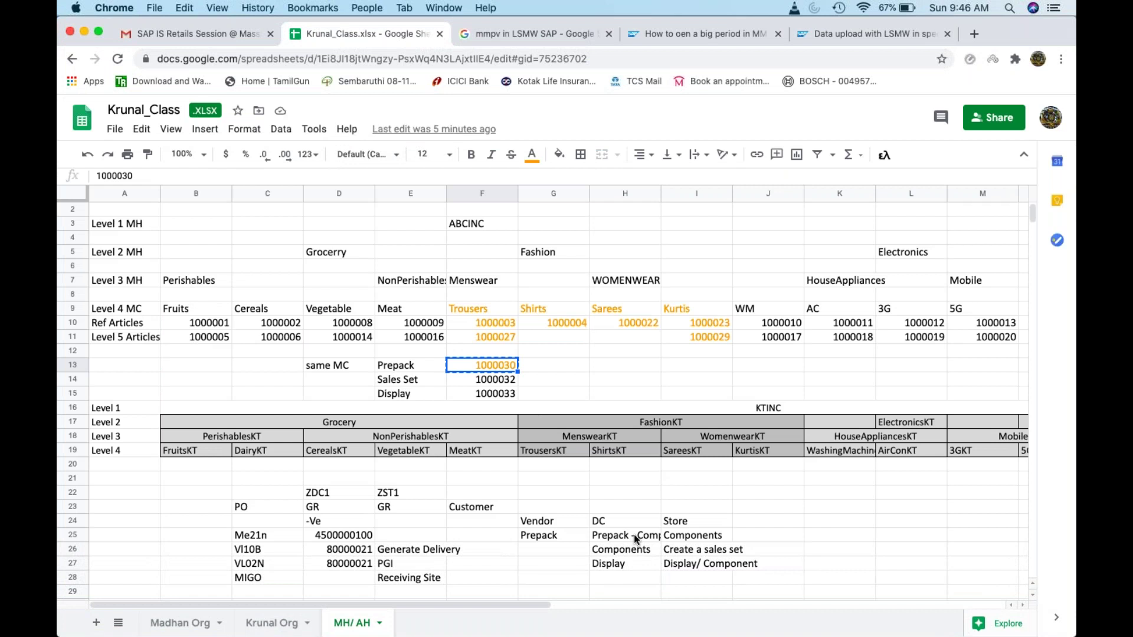
left_click(747, 538)
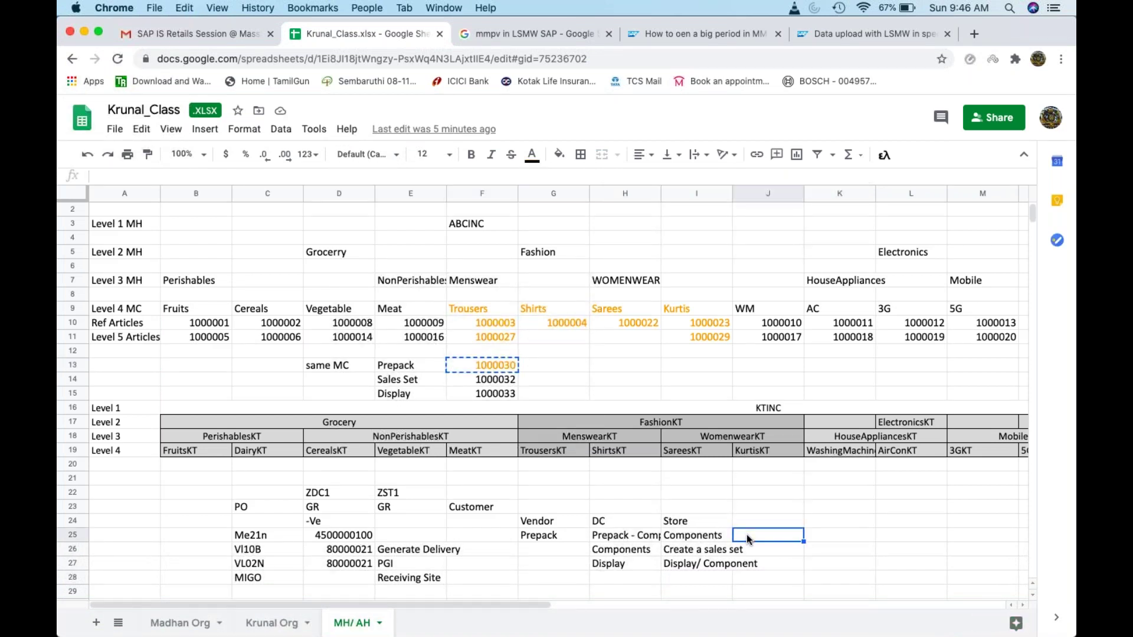
key("super+v")
left_click(648, 541)
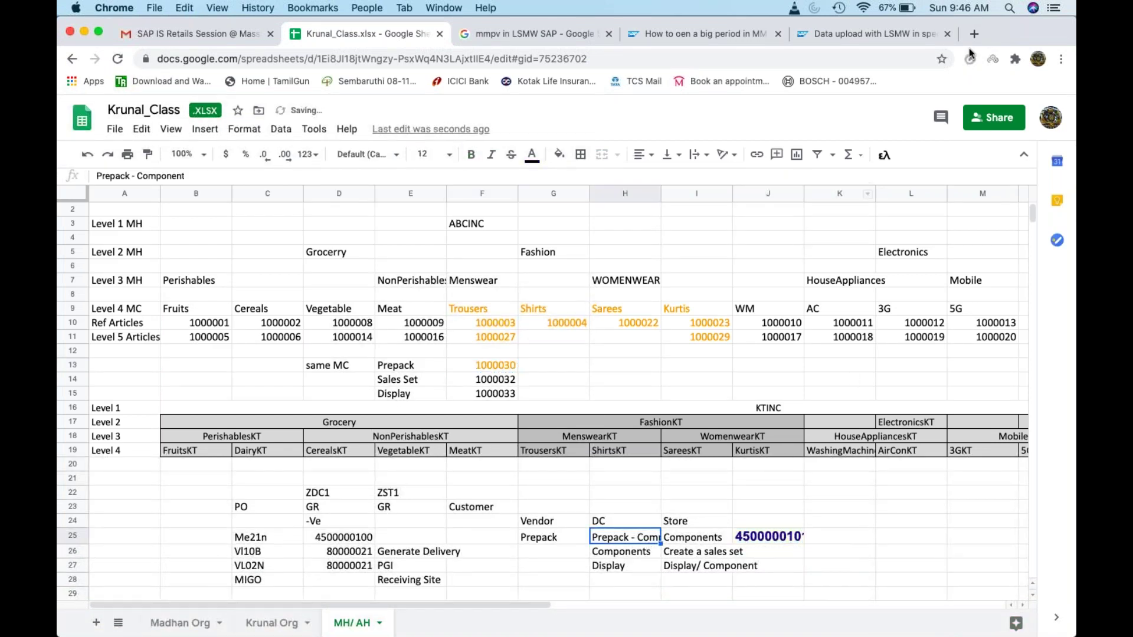
left_click(85, 30)
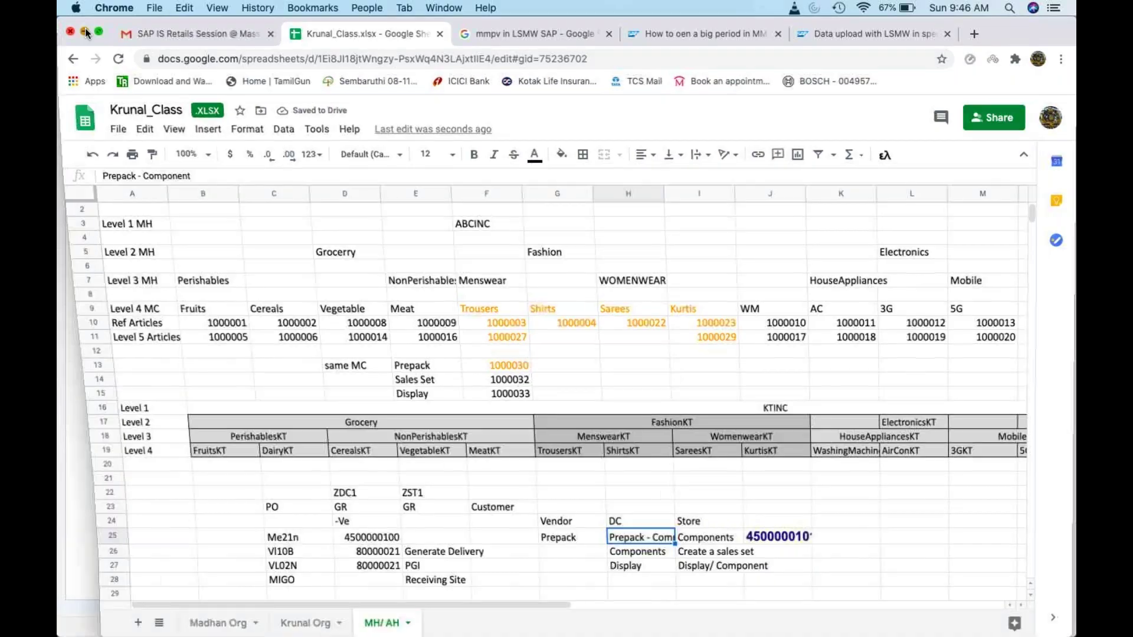
left_click(294, 71)
type("/")
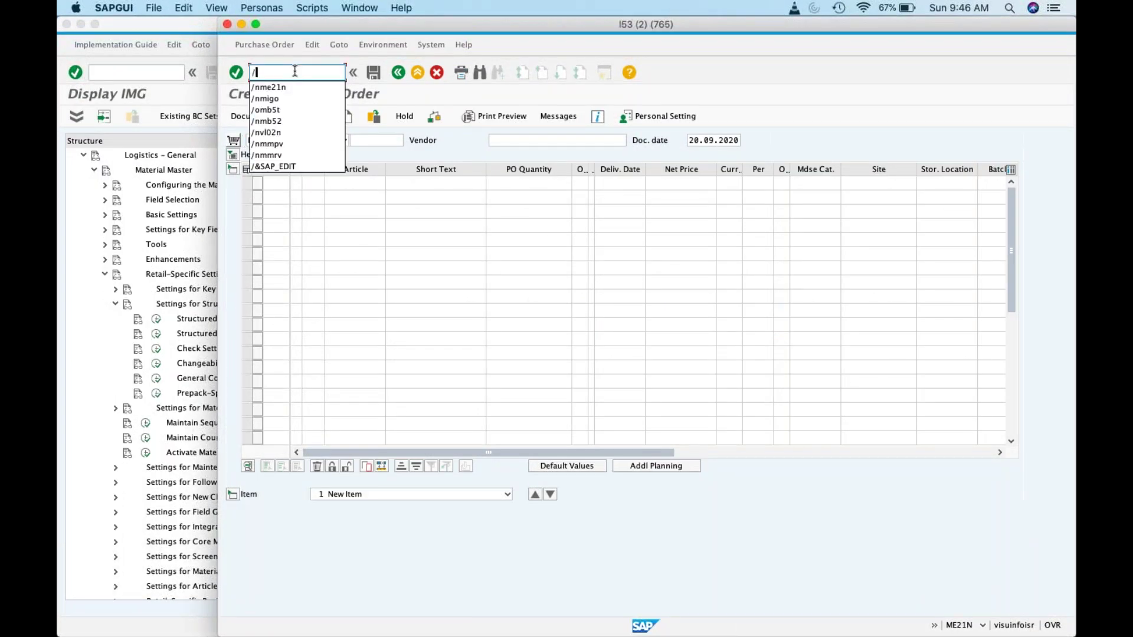
type("nmigo")
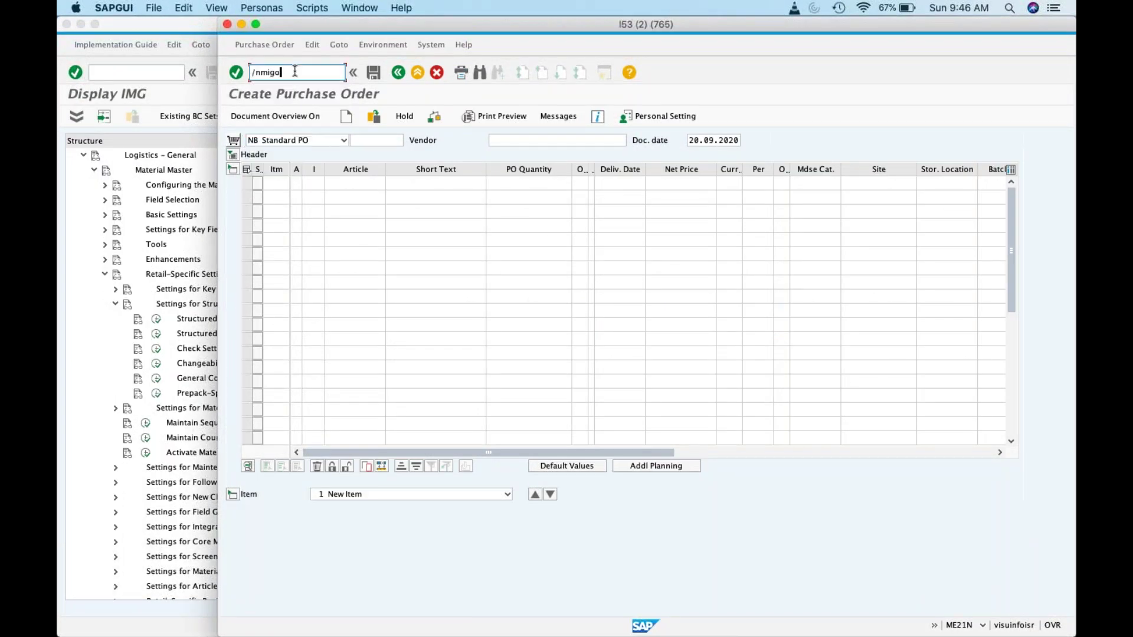
key("Return")
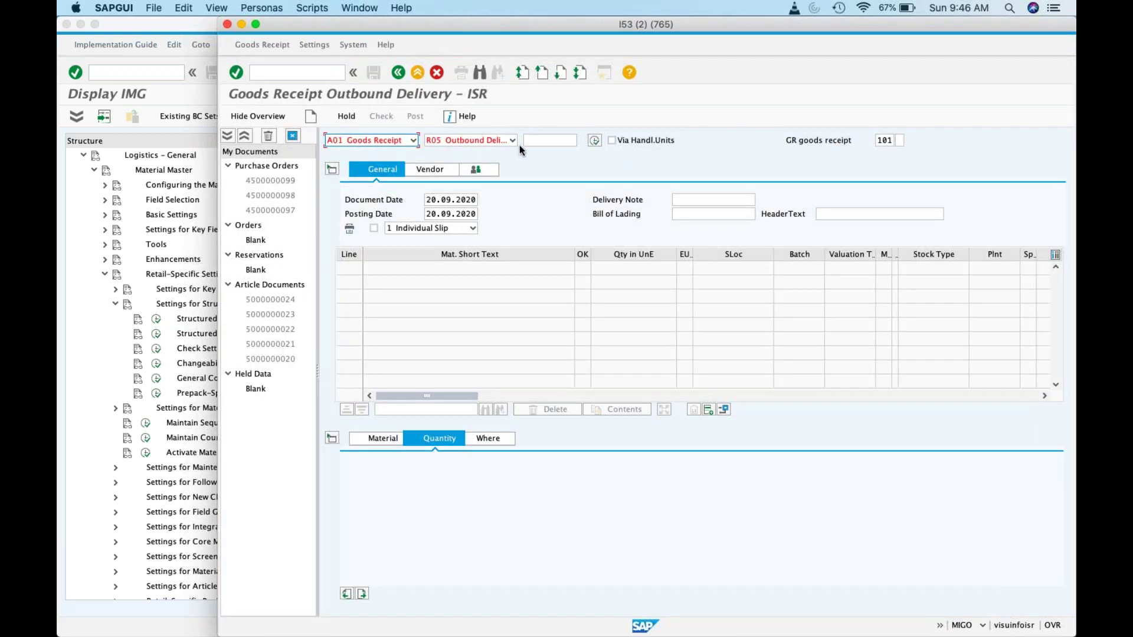
left_click(512, 141)
left_click(488, 156)
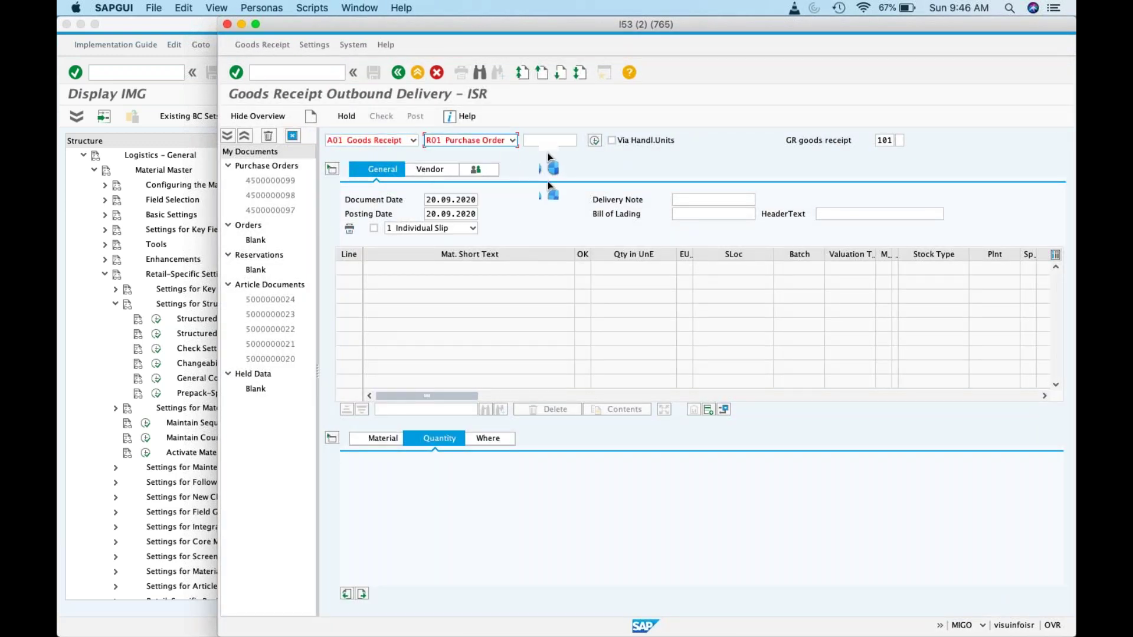
key("super+v")
key("Return")
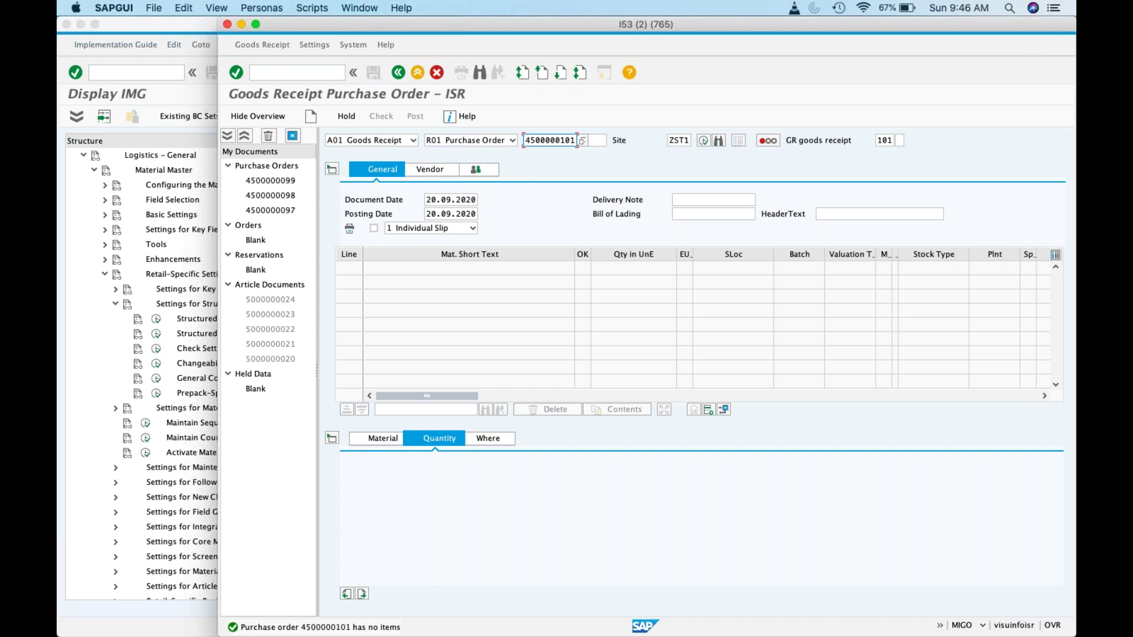
Step: Clear the ZST1 site value and reload the purchase order's items
double_click(673, 140)
key("BackSpace")
key("Return")
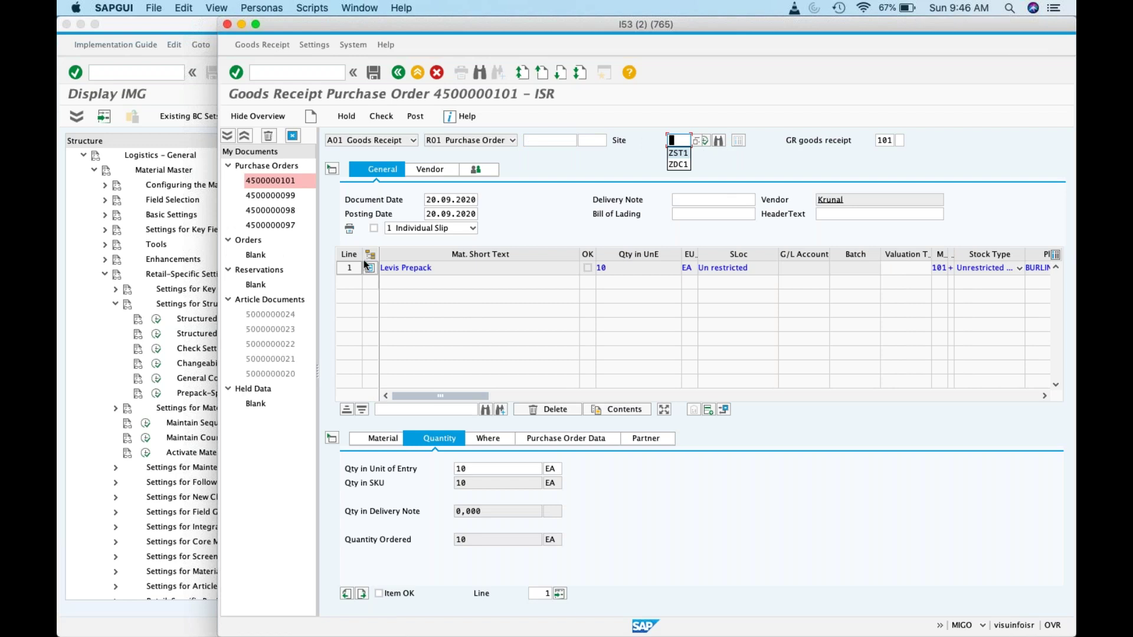
Step: Mark the Levis Prepack line as Item OK and post the goods receipt
left_click(367, 273)
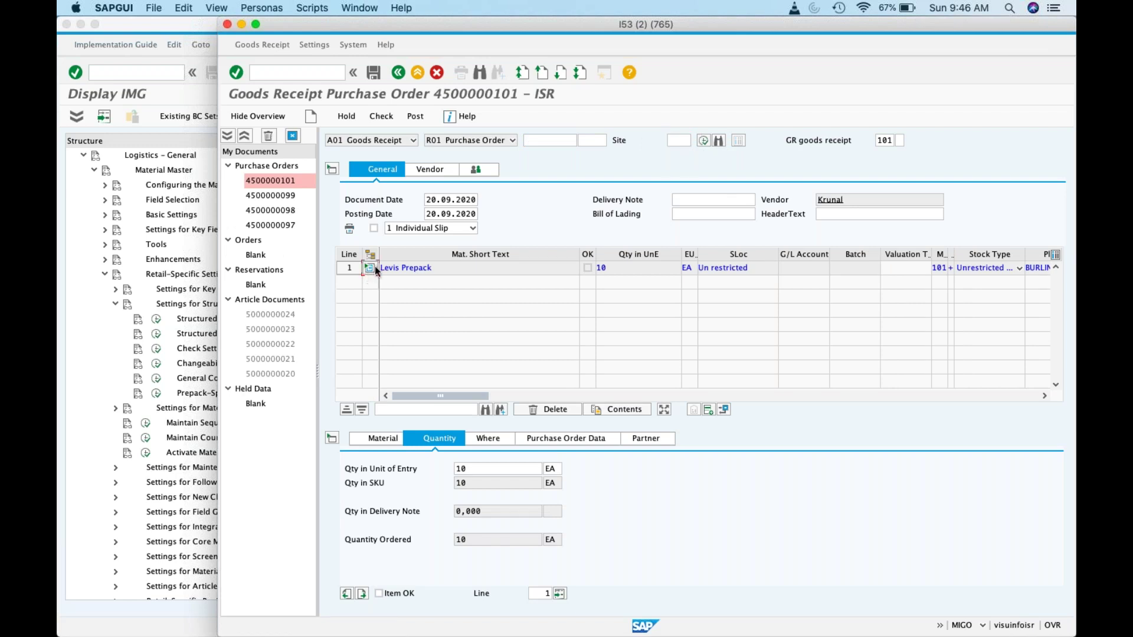
left_click(369, 271)
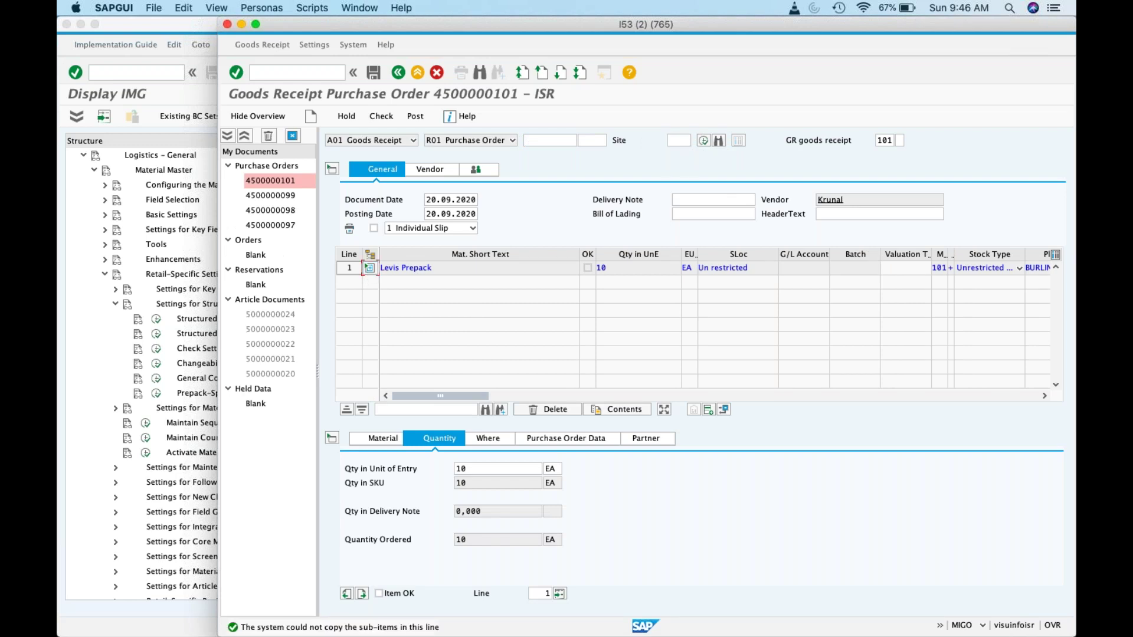
left_click(379, 593)
left_click(413, 117)
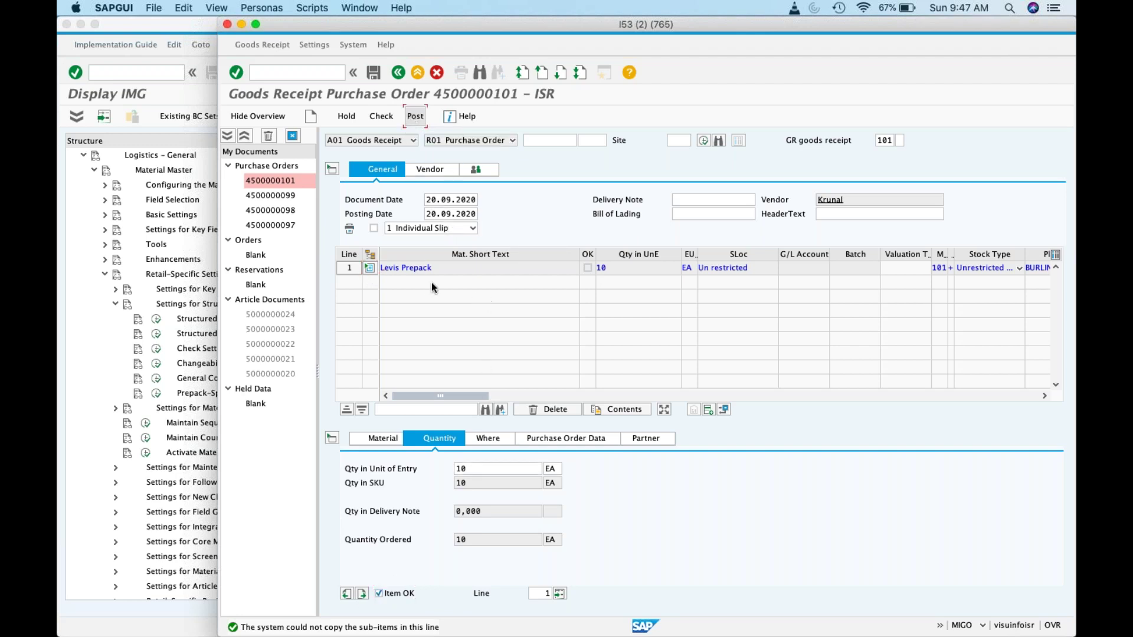
left_click(415, 116)
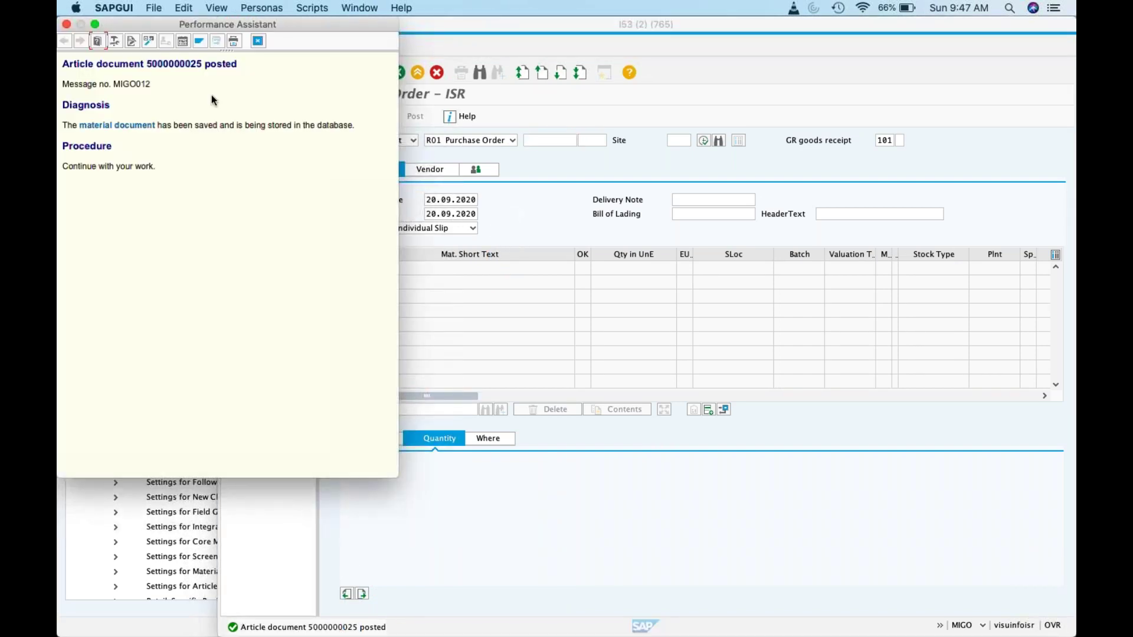
left_click_drag(203, 63, 147, 64)
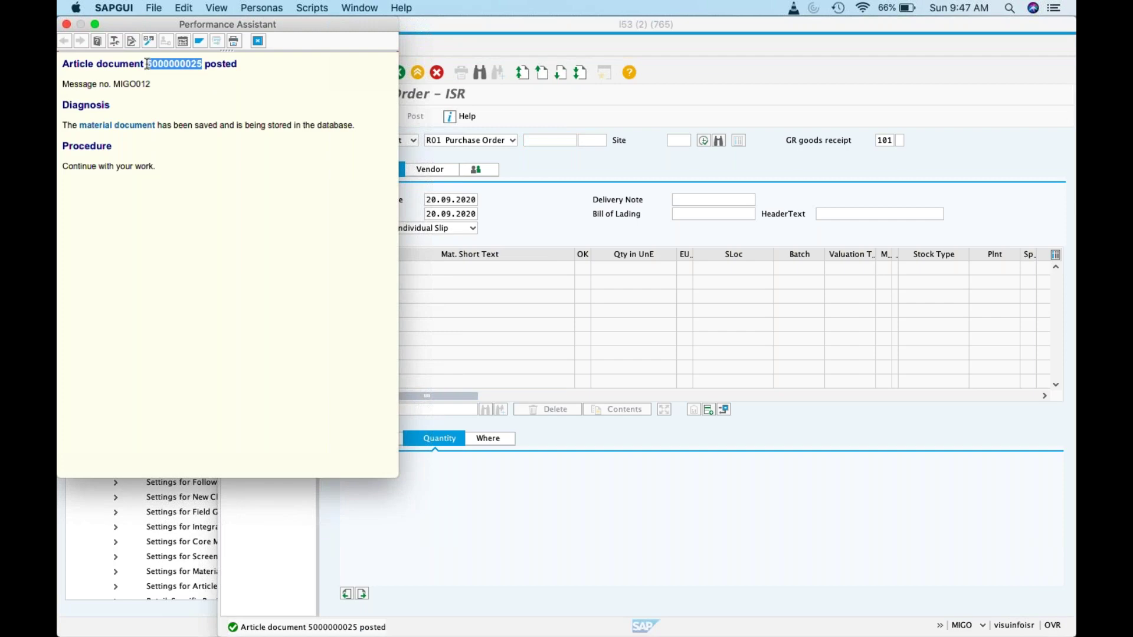
left_click(258, 41)
left_click(209, 609)
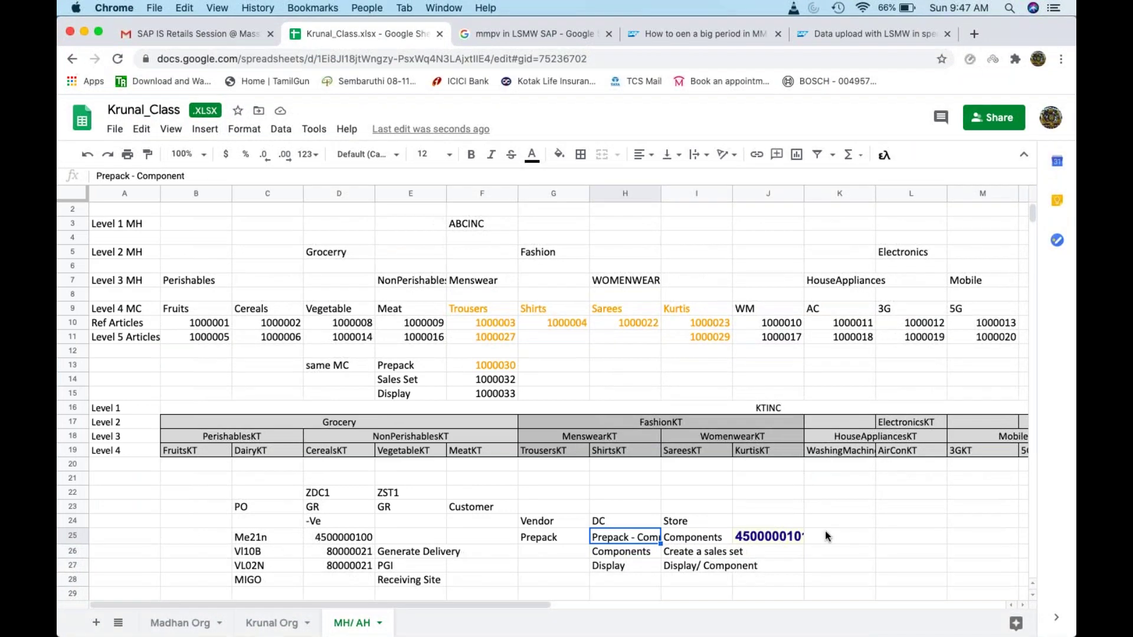
left_click(826, 536)
key("super+v")
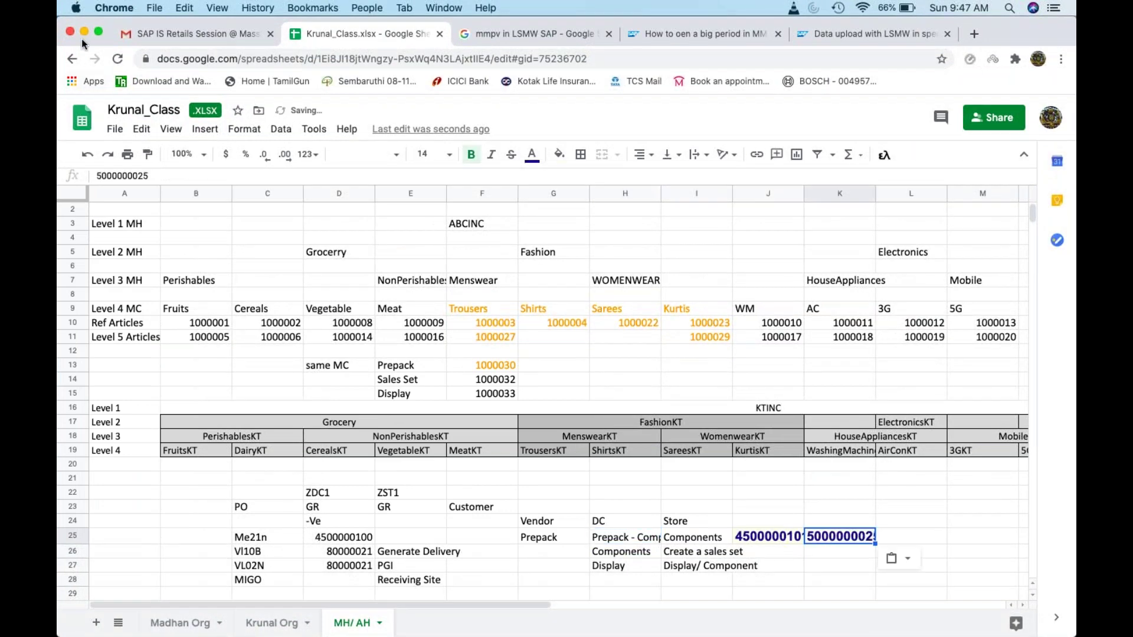
left_click(84, 31)
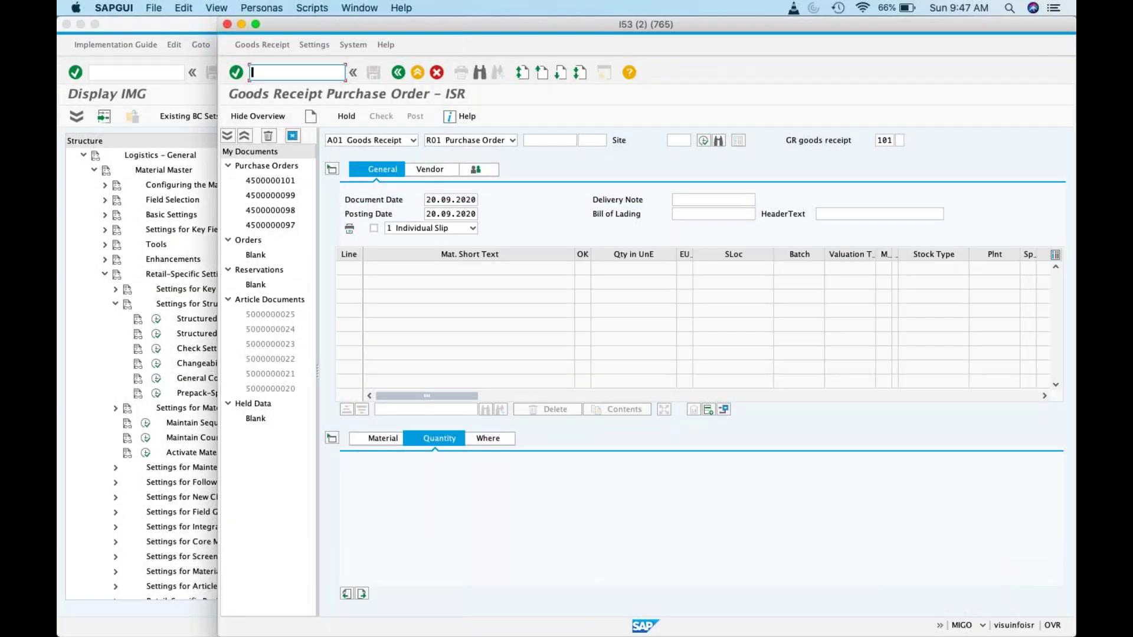
type("/nm")
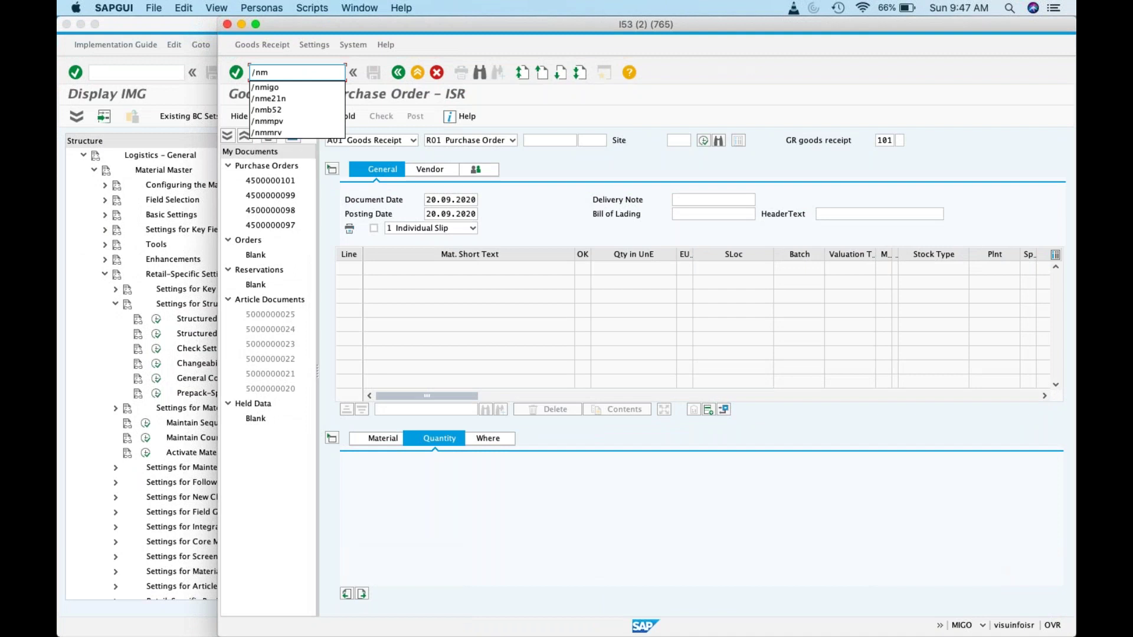